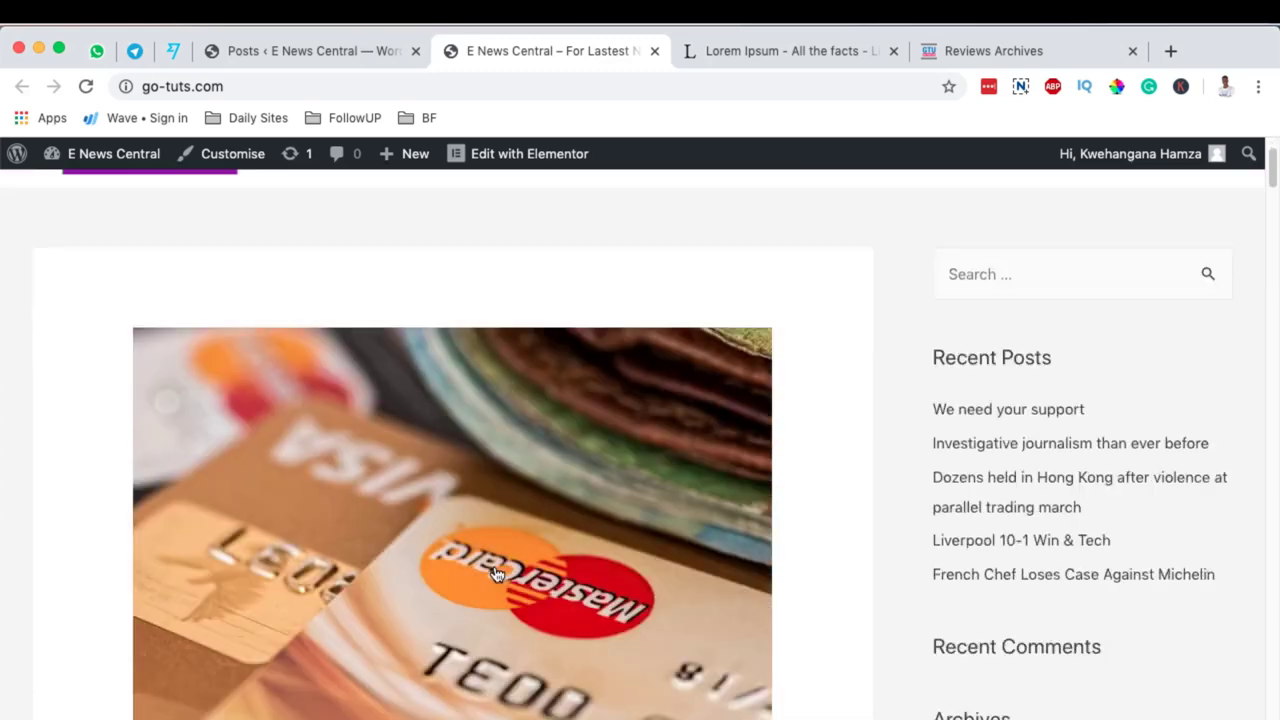
Examine the current home page's post list and the finished news home page's post grid, category tabs and social sections
{"action": "scroll", "coordinate": [504, 569], "scroll_direction": "down", "scroll_amount": 20}
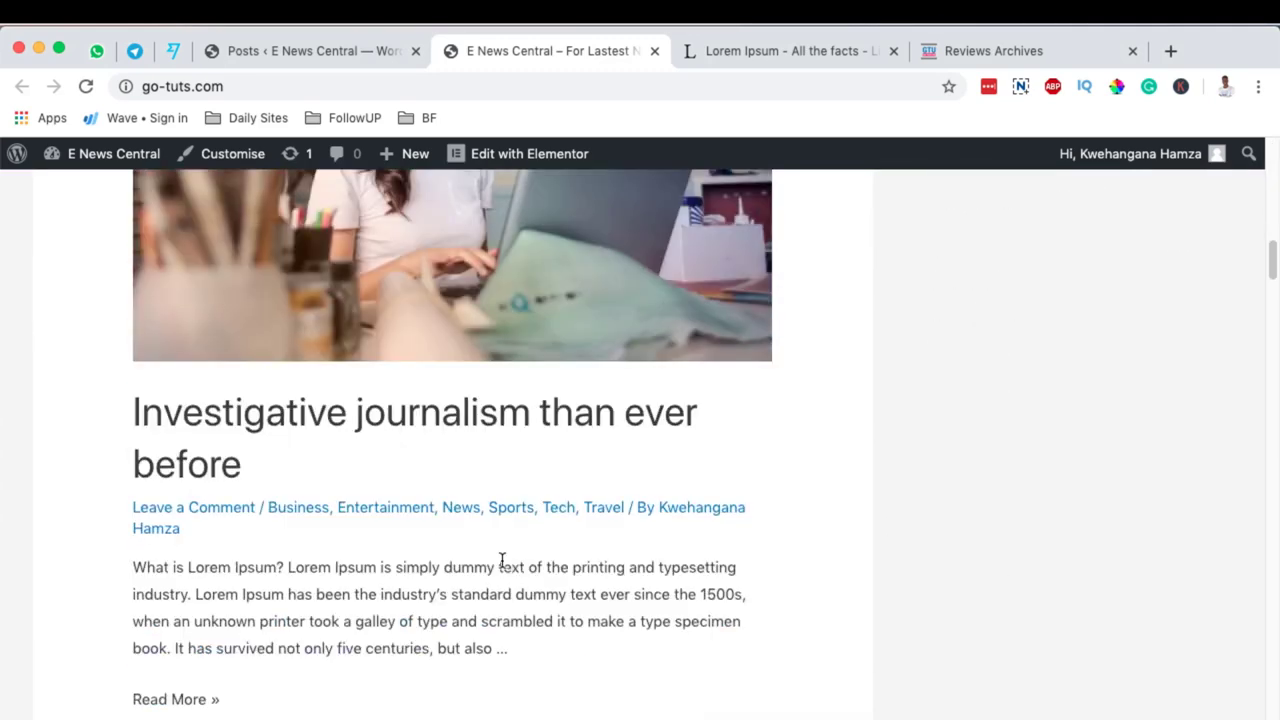
{"action": "scroll", "coordinate": [503, 565], "scroll_direction": "down", "scroll_amount": 20}
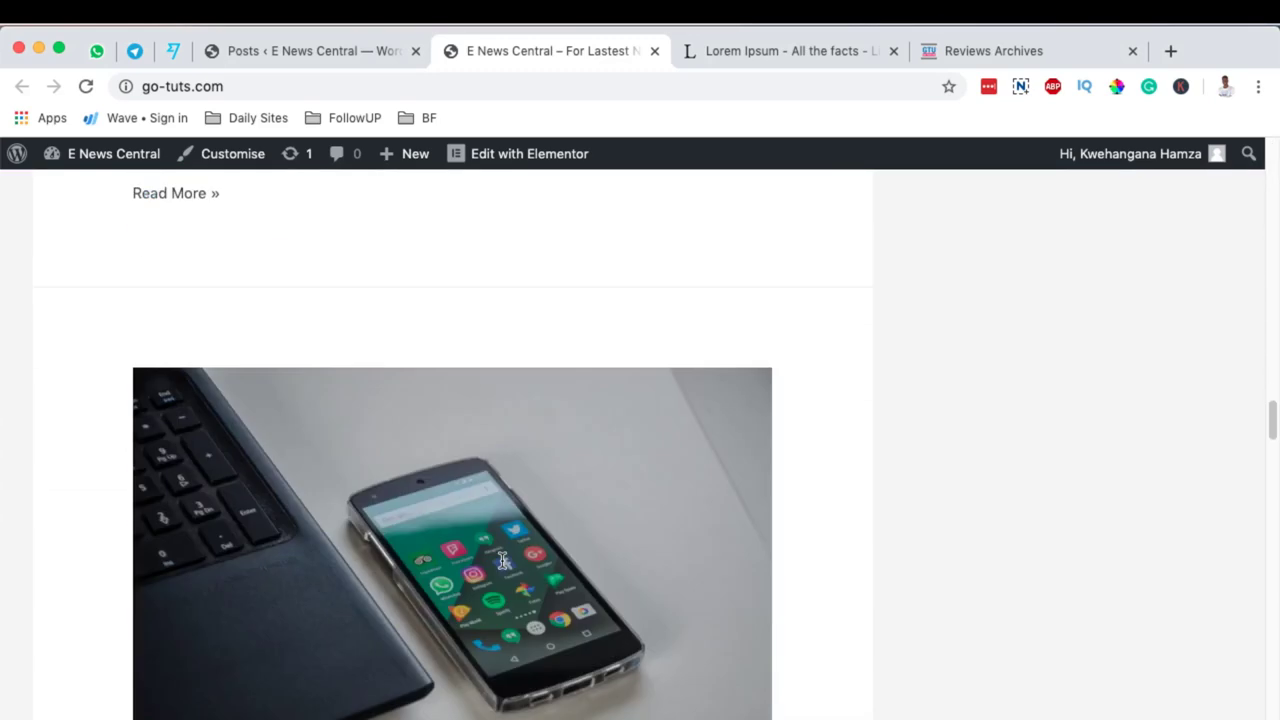
{"action": "scroll", "coordinate": [504, 568], "scroll_direction": "down", "scroll_amount": 12}
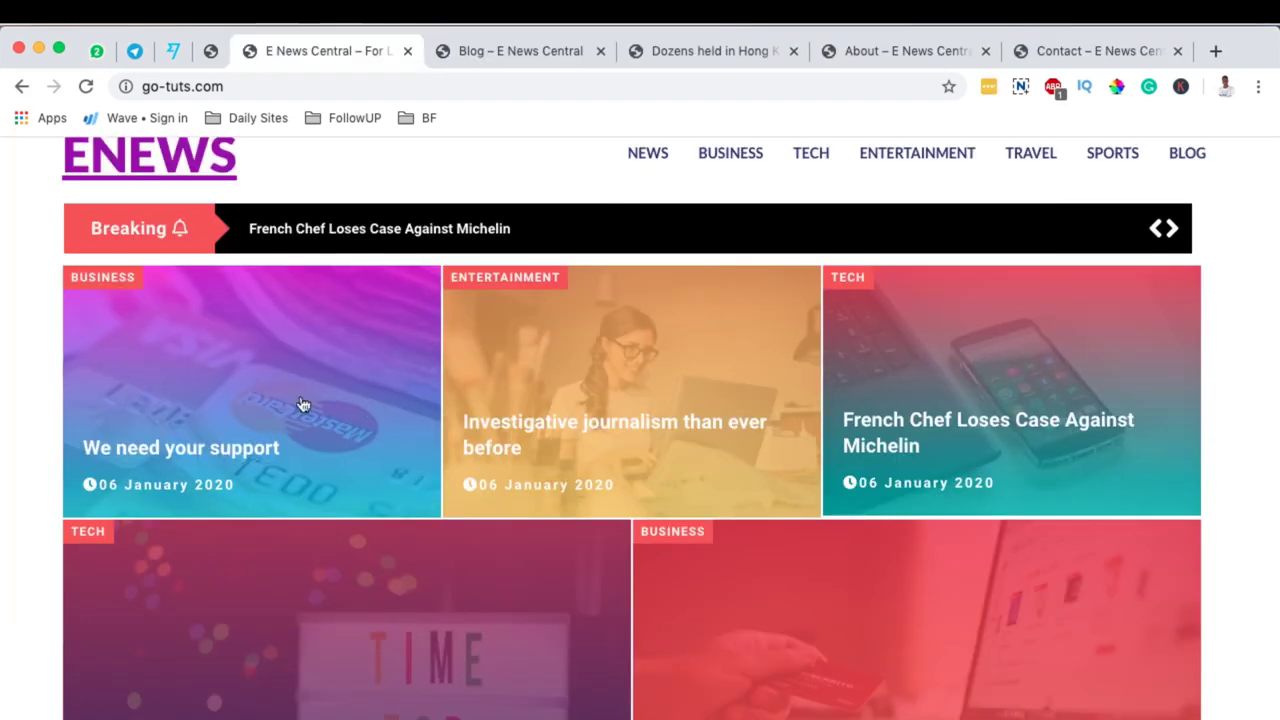
{"action": "scroll", "coordinate": [303, 404], "scroll_direction": "down", "scroll_amount": 8}
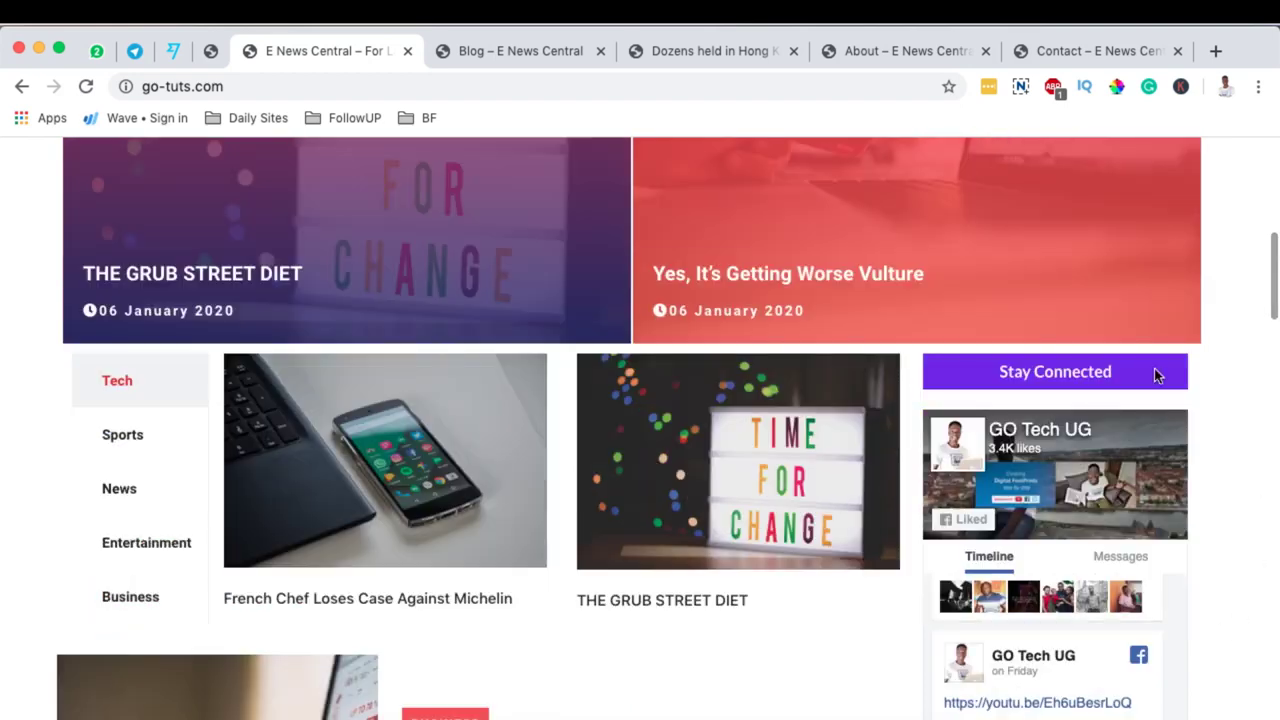
{"action": "scroll", "coordinate": [905, 651], "scroll_direction": "down", "scroll_amount": 5}
{"action": "scroll", "coordinate": [640, 466], "scroll_direction": "down", "scroll_amount": 10}
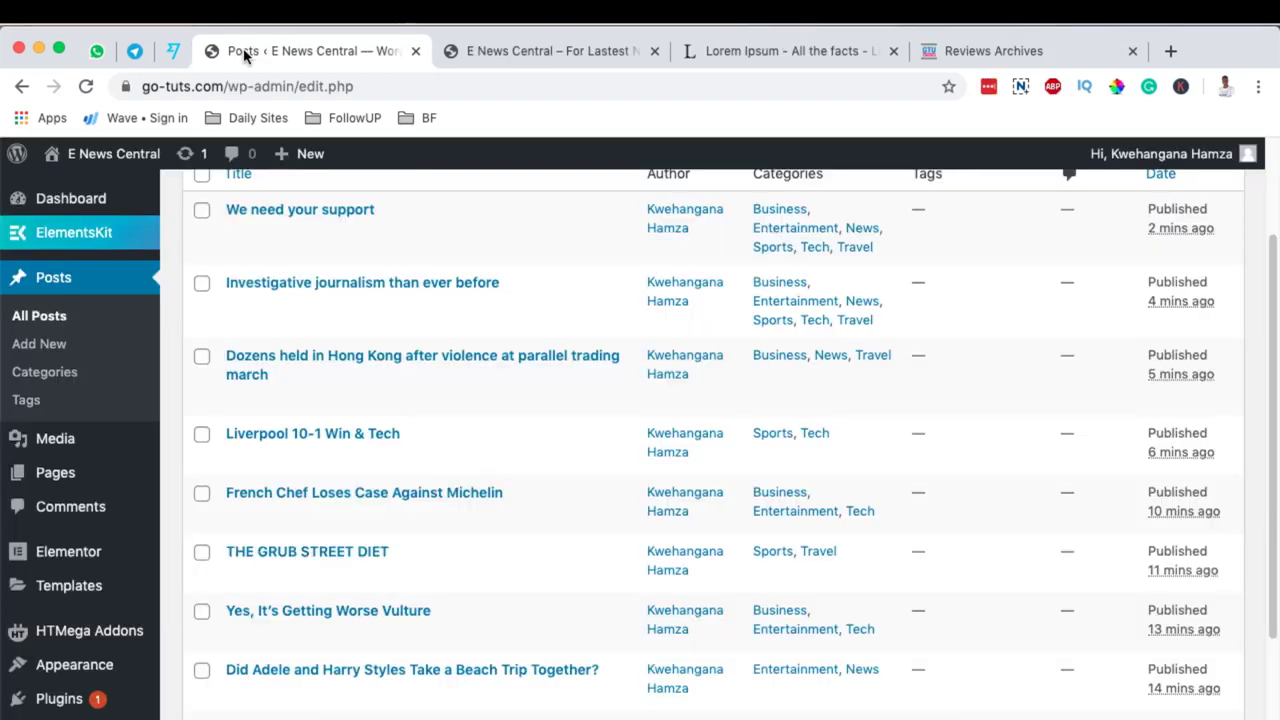
Open the site's Home page for editing in Elementor from the list of all pages
{"action": "mouse_move", "coordinate": [24, 474]}
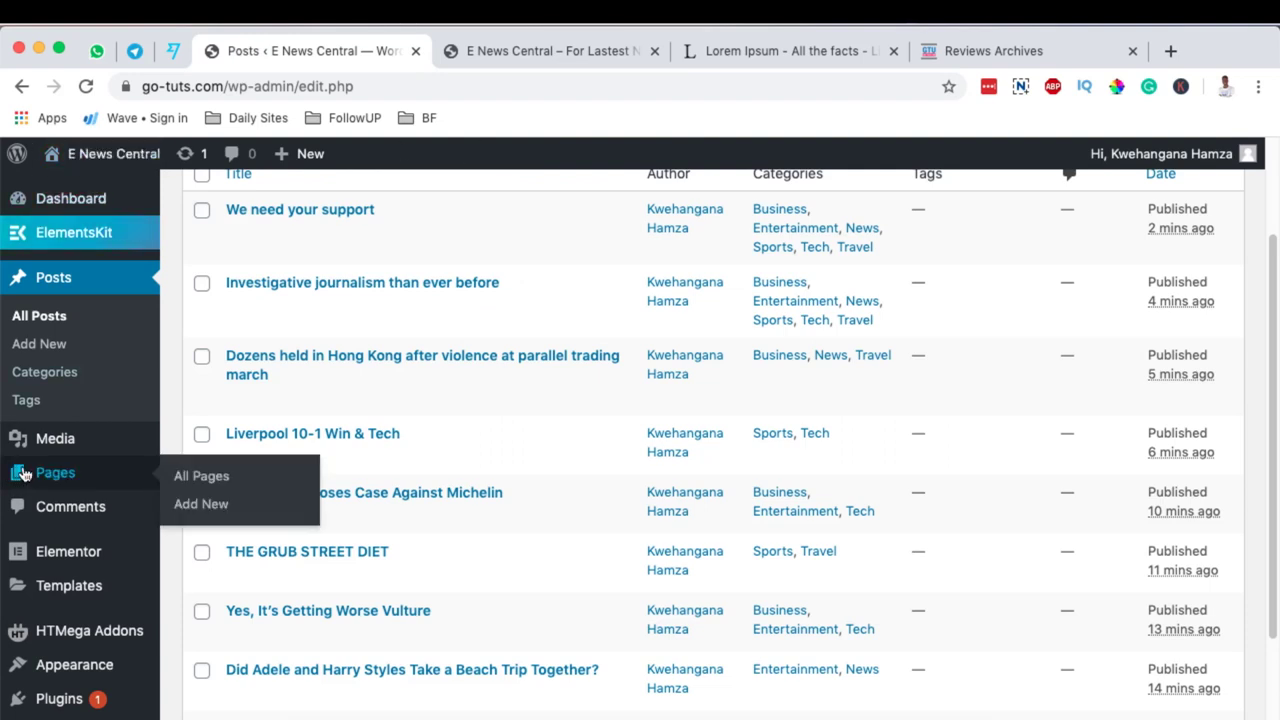
{"action": "left_click", "coordinate": [220, 480]}
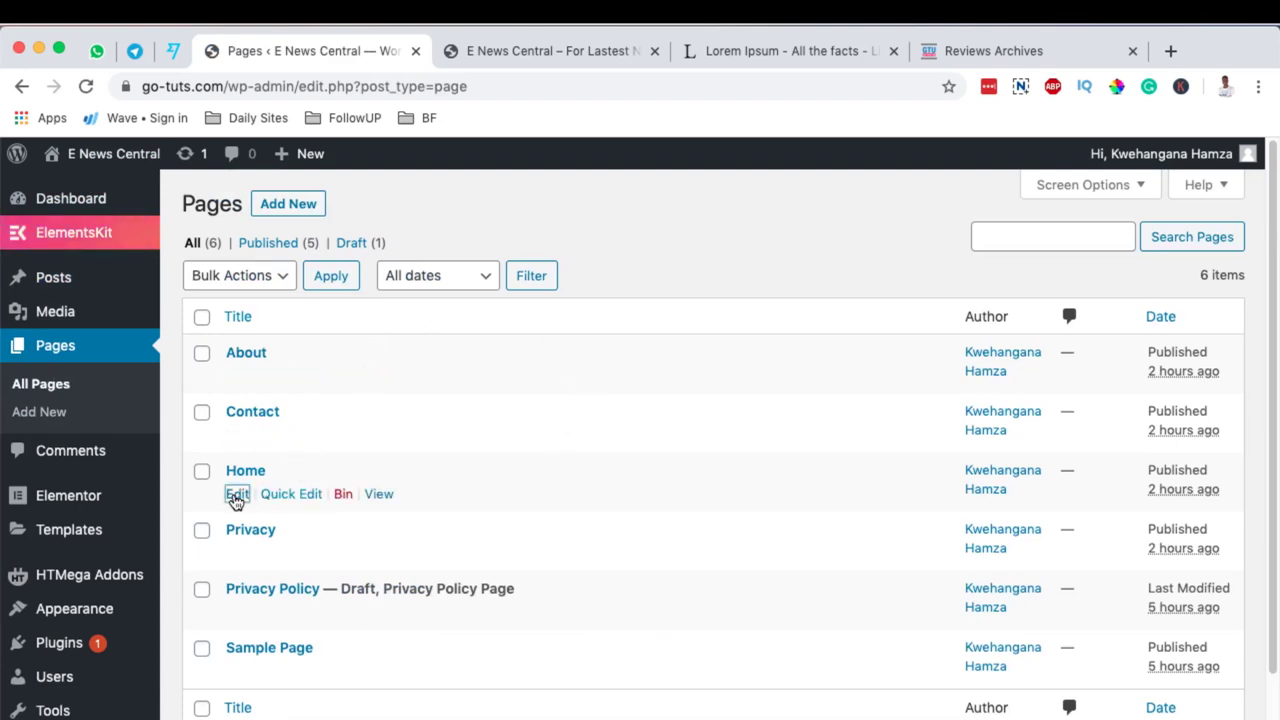
{"action": "left_click", "coordinate": [236, 494], "text": "super"}
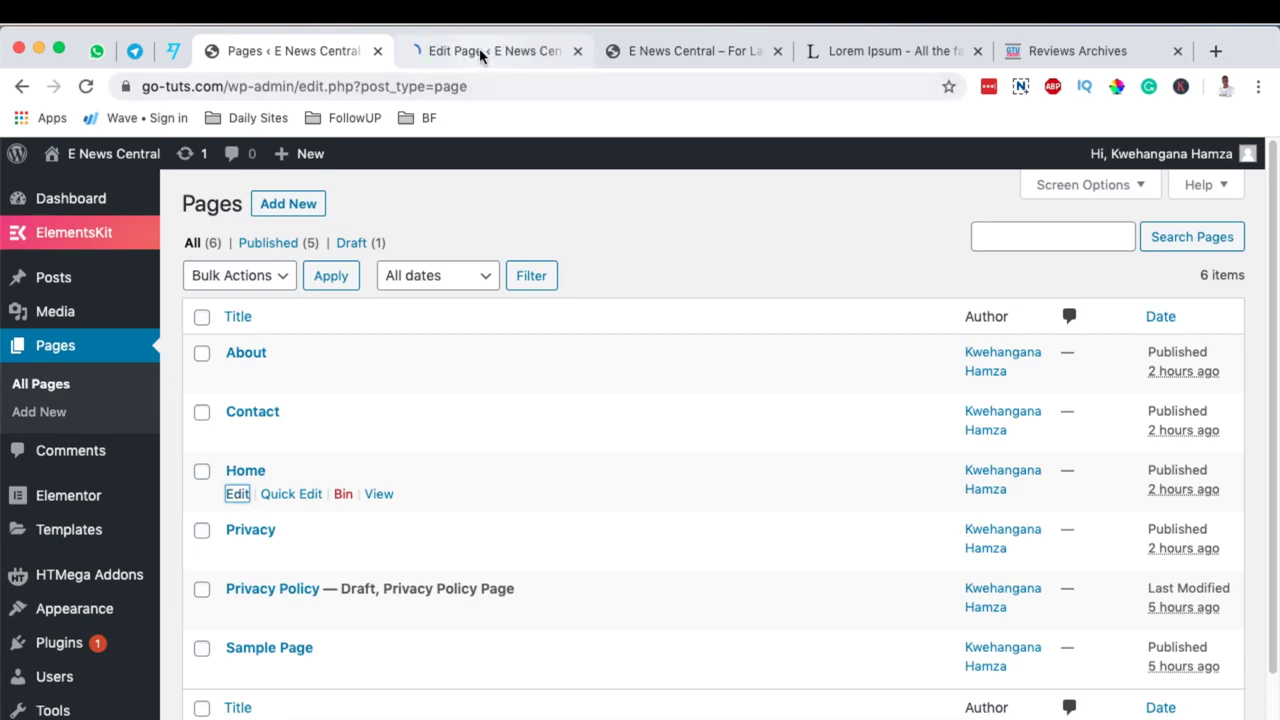
{"action": "left_click", "coordinate": [479, 48]}
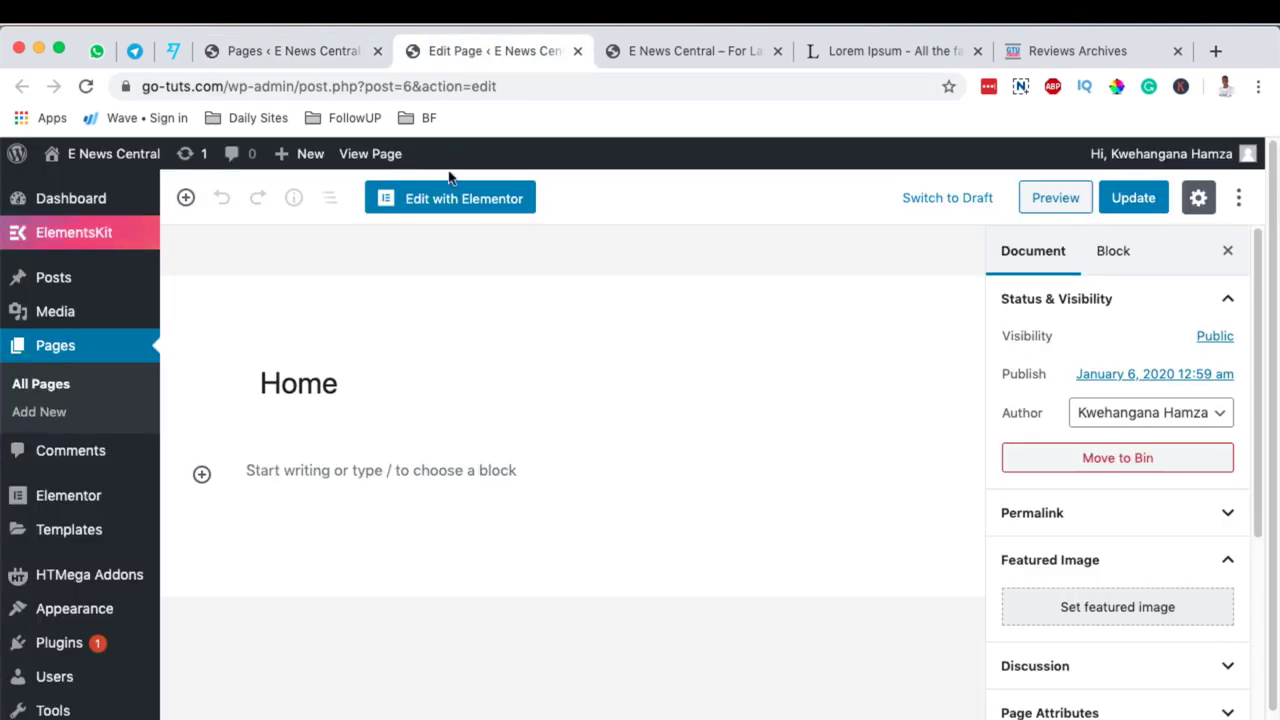
{"action": "left_click", "coordinate": [445, 200]}
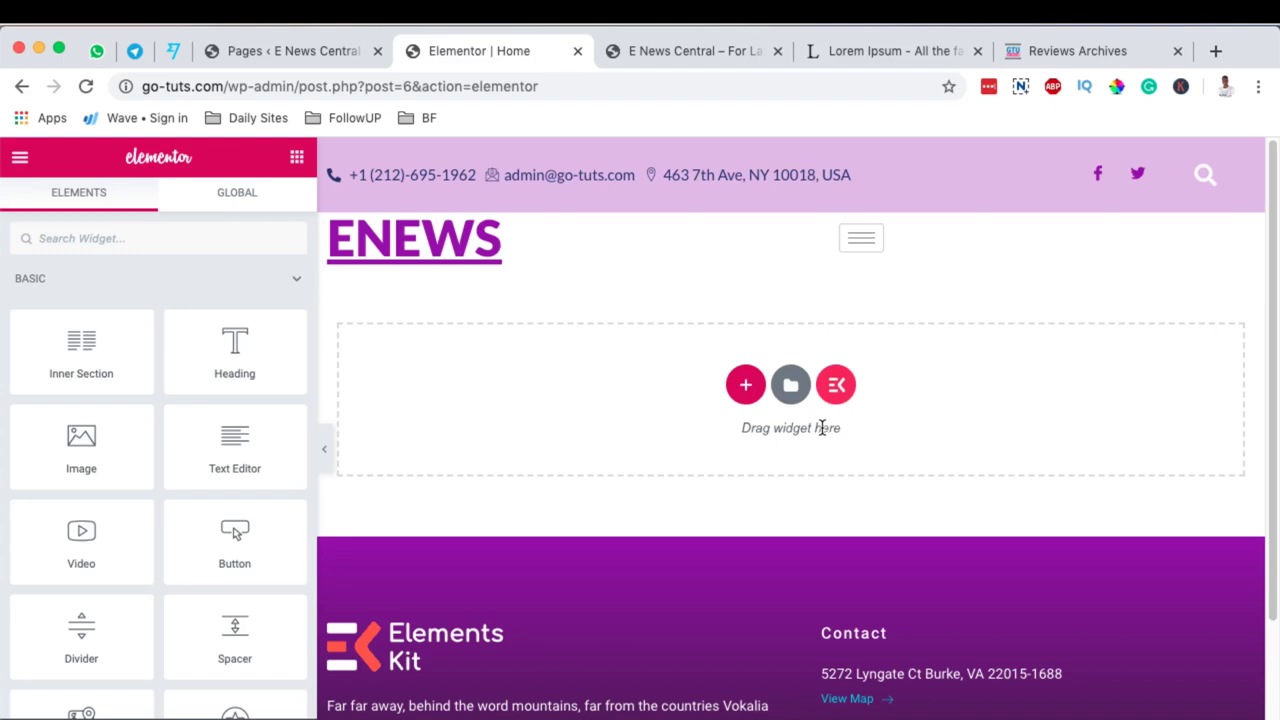
Add a single-column section to the Home page and place the HTMega Post Grid widget in it
{"action": "left_click", "coordinate": [745, 385]}
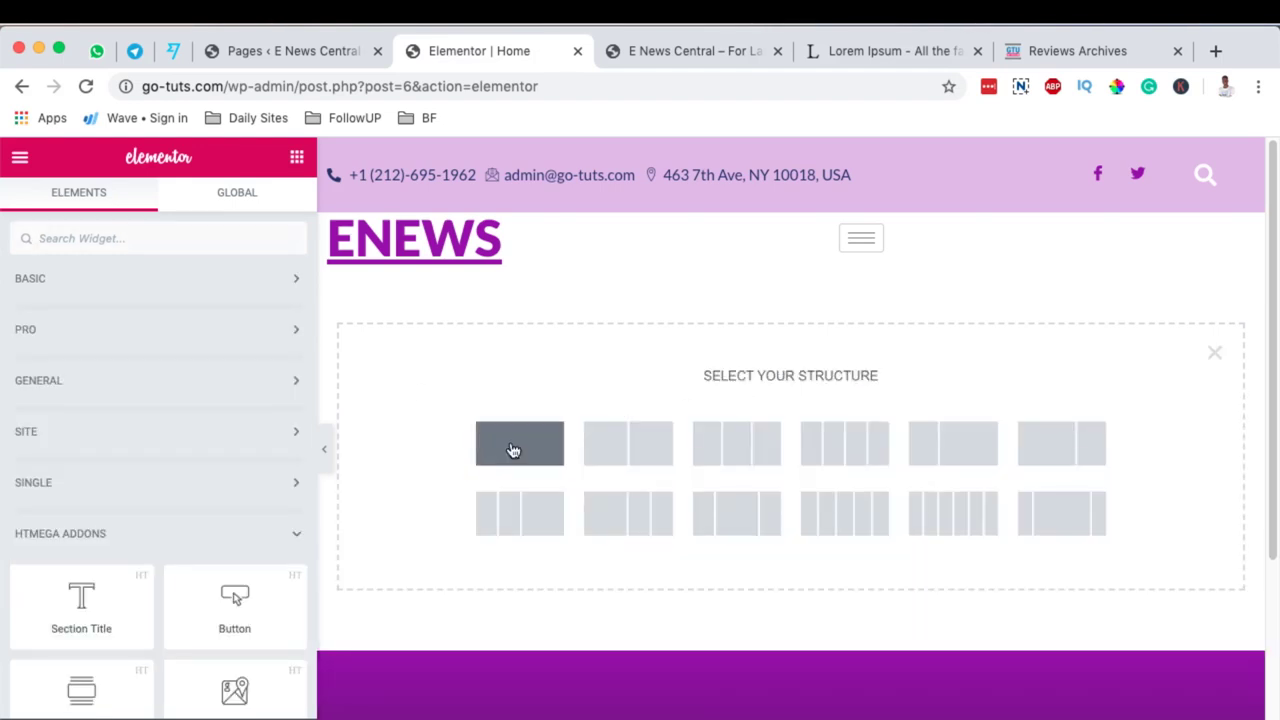
{"action": "left_click", "coordinate": [638, 451]}
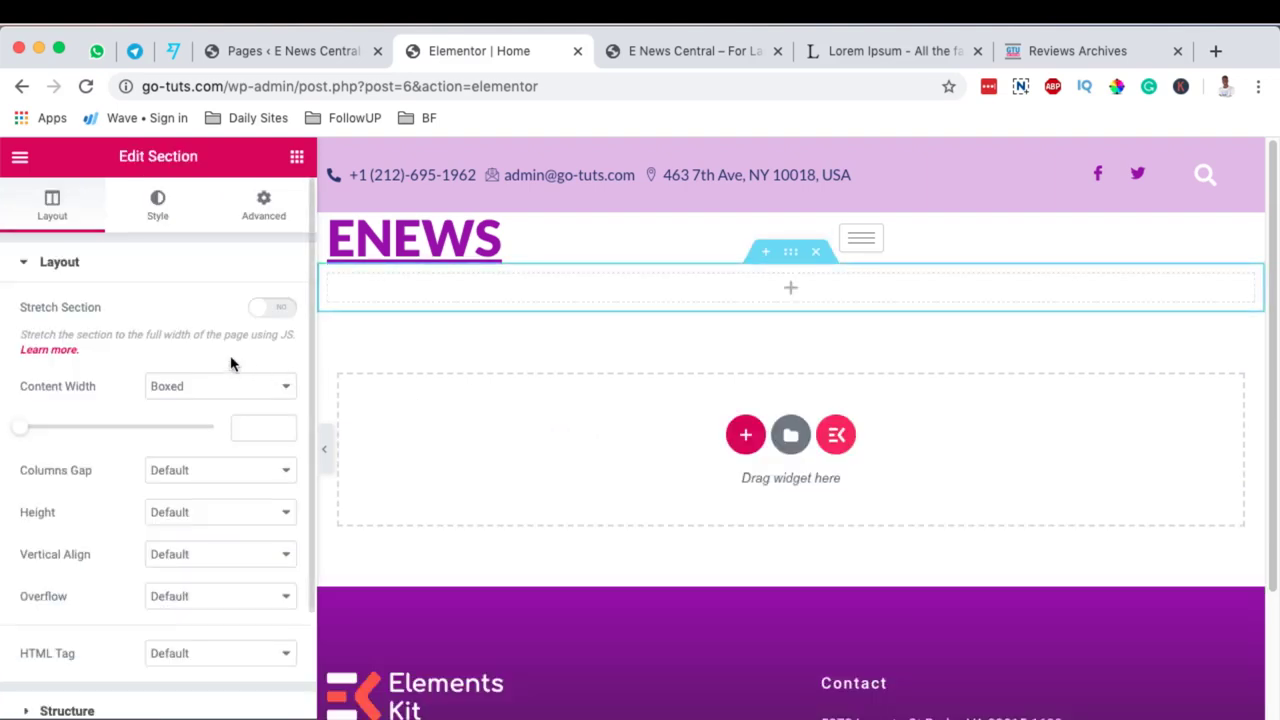
{"action": "left_click", "coordinate": [297, 157]}
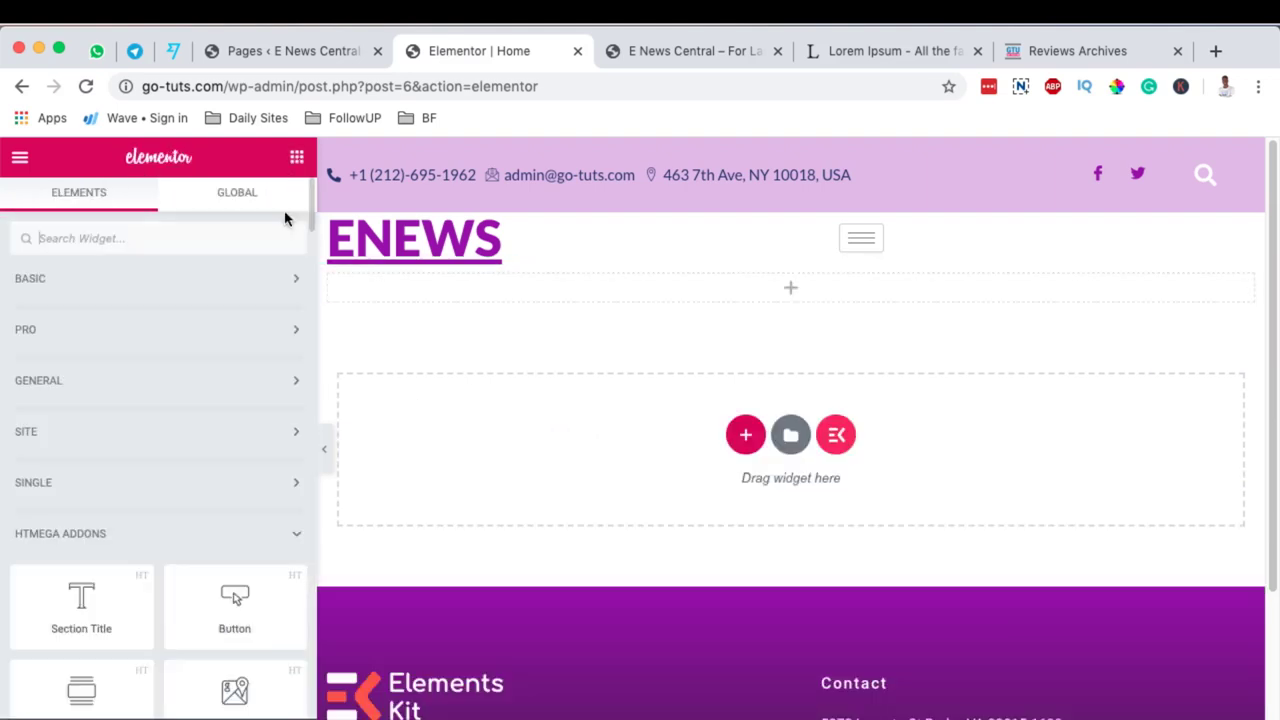
{"action": "scroll", "coordinate": [225, 470], "scroll_direction": "down", "scroll_amount": 3}
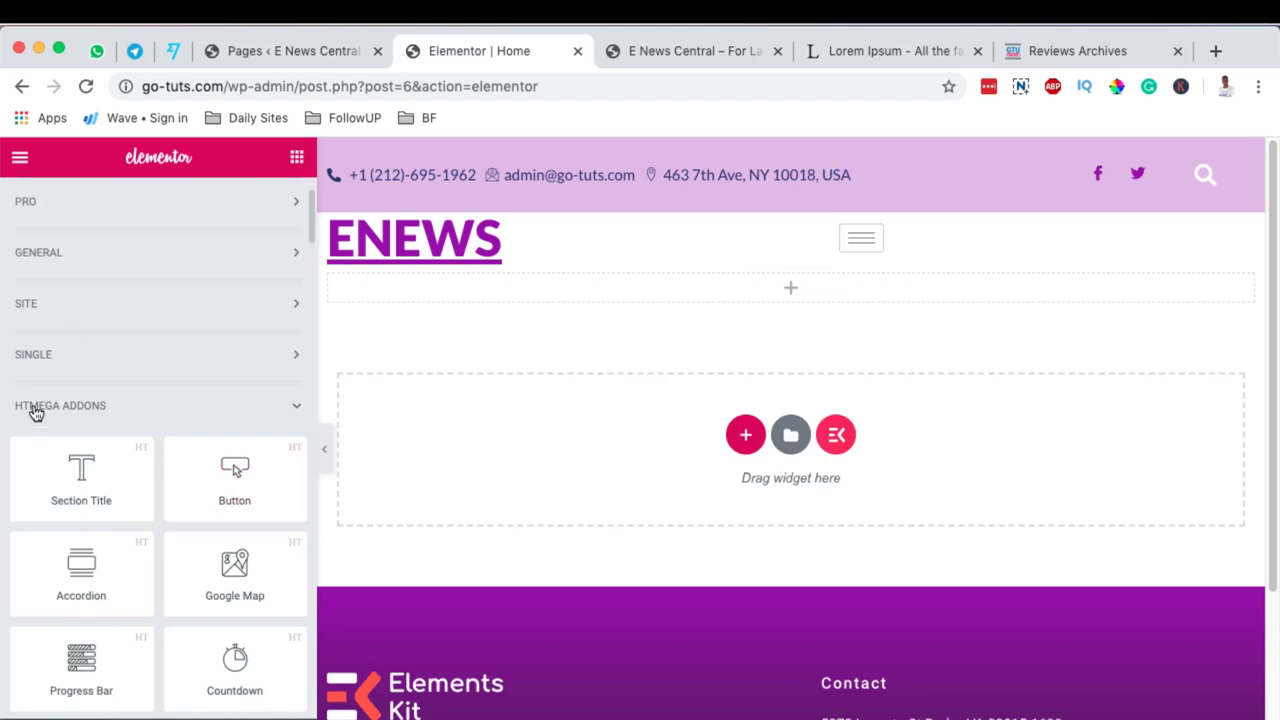
{"action": "scroll", "coordinate": [200, 440], "scroll_direction": "down", "scroll_amount": 6}
{"action": "scroll", "coordinate": [240, 445], "scroll_direction": "down", "scroll_amount": 10}
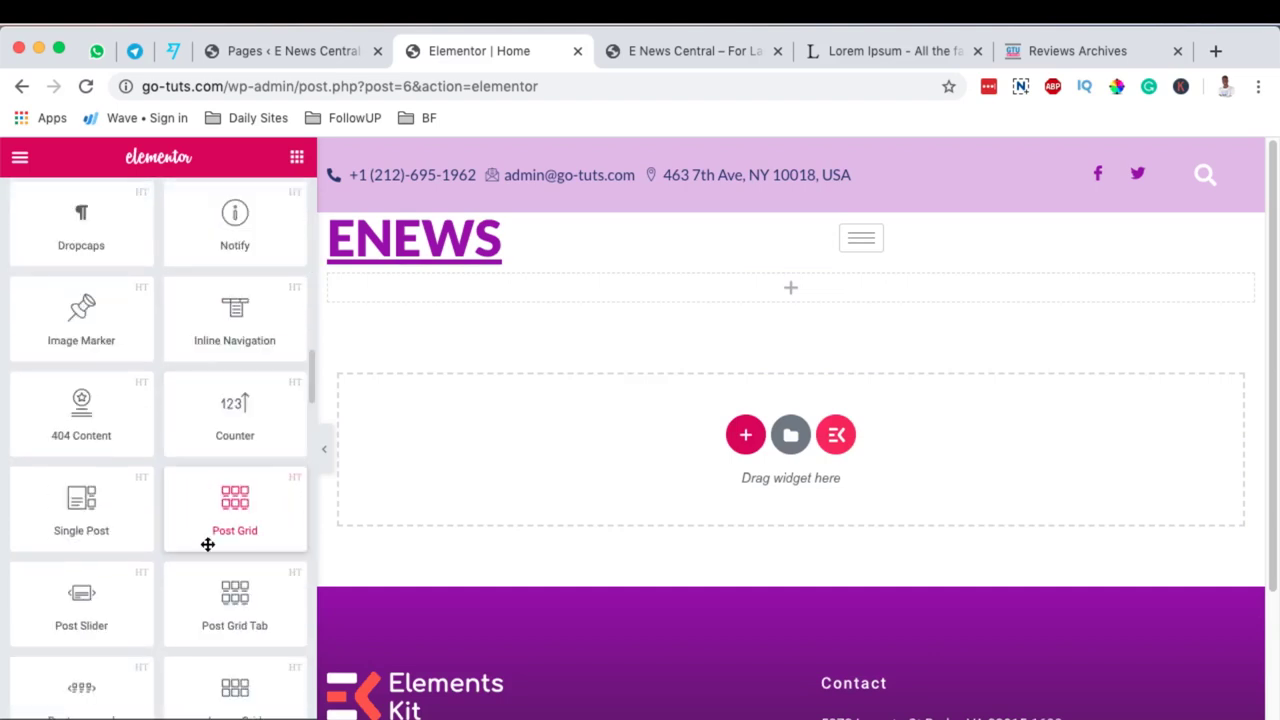
{"action": "left_click_drag", "start_coordinate": [236, 507], "coordinate": [797, 277]}
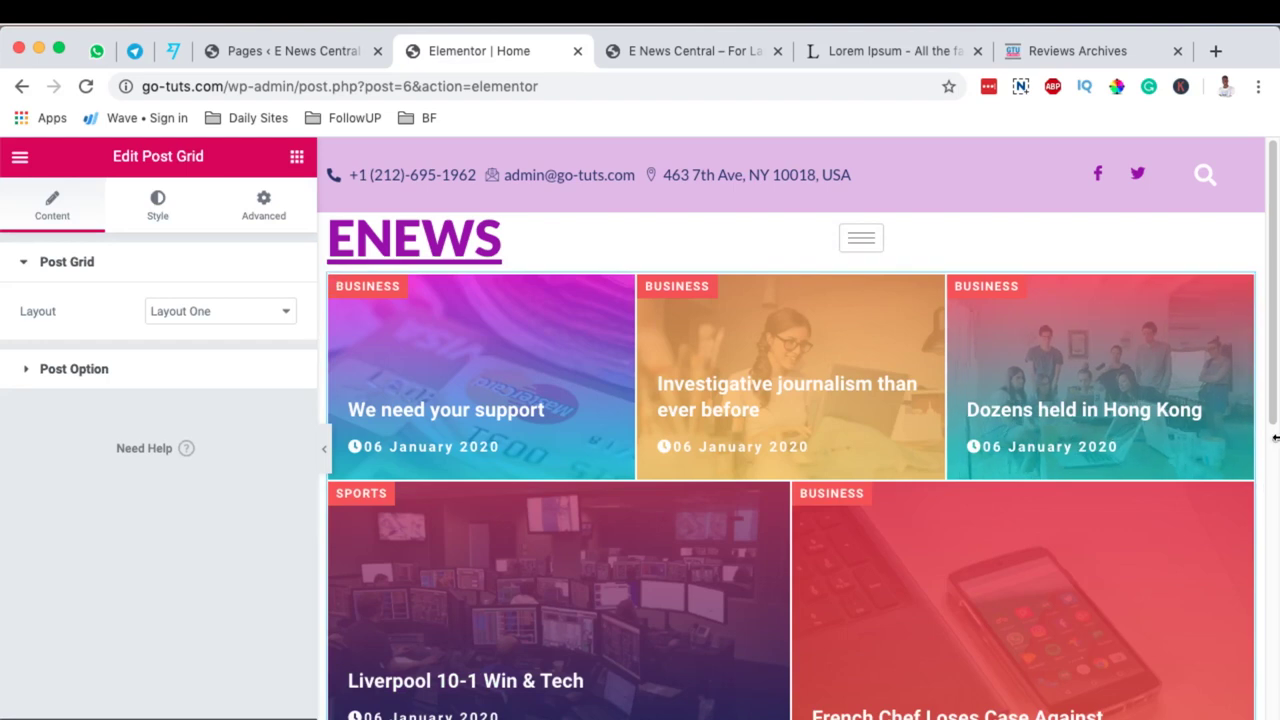
Try Layout Two, Layout Three, Layout Four and Layout Five on the post grid and compare how the posts are arranged
{"action": "scroll", "coordinate": [1200, 485], "scroll_direction": "down", "scroll_amount": 1}
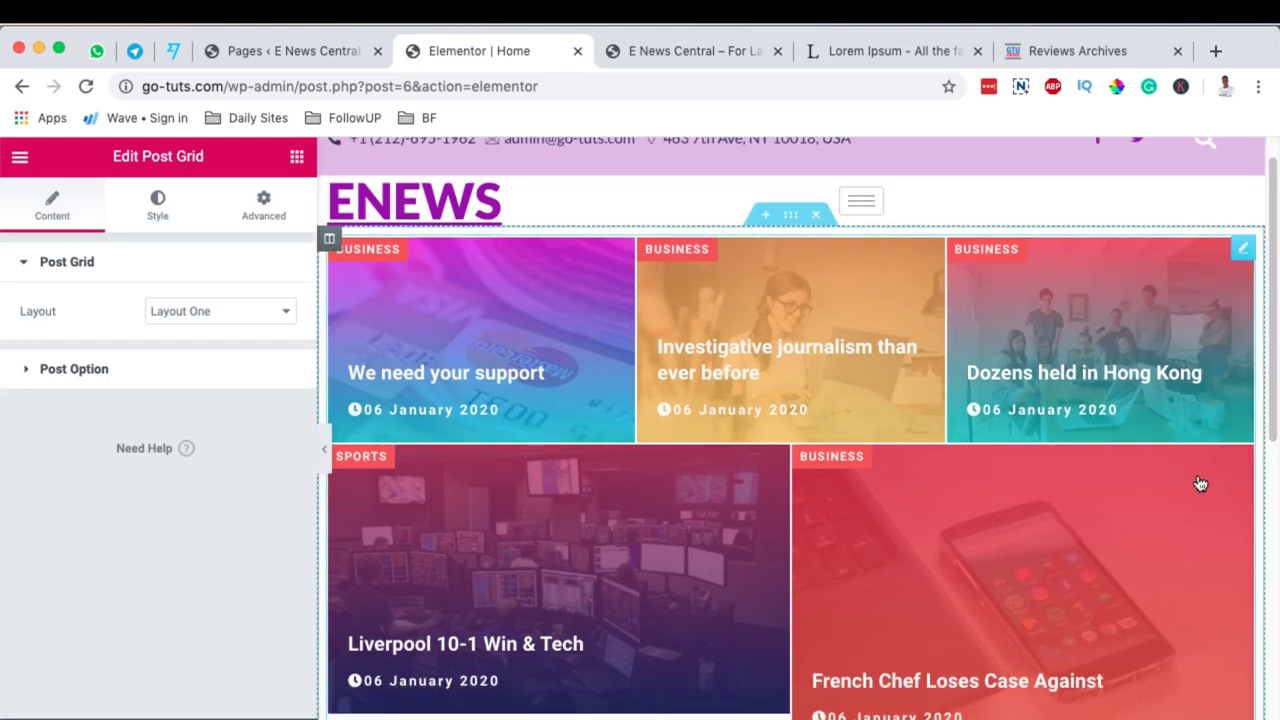
{"action": "left_click", "coordinate": [174, 314]}
{"action": "left_click", "coordinate": [181, 327]}
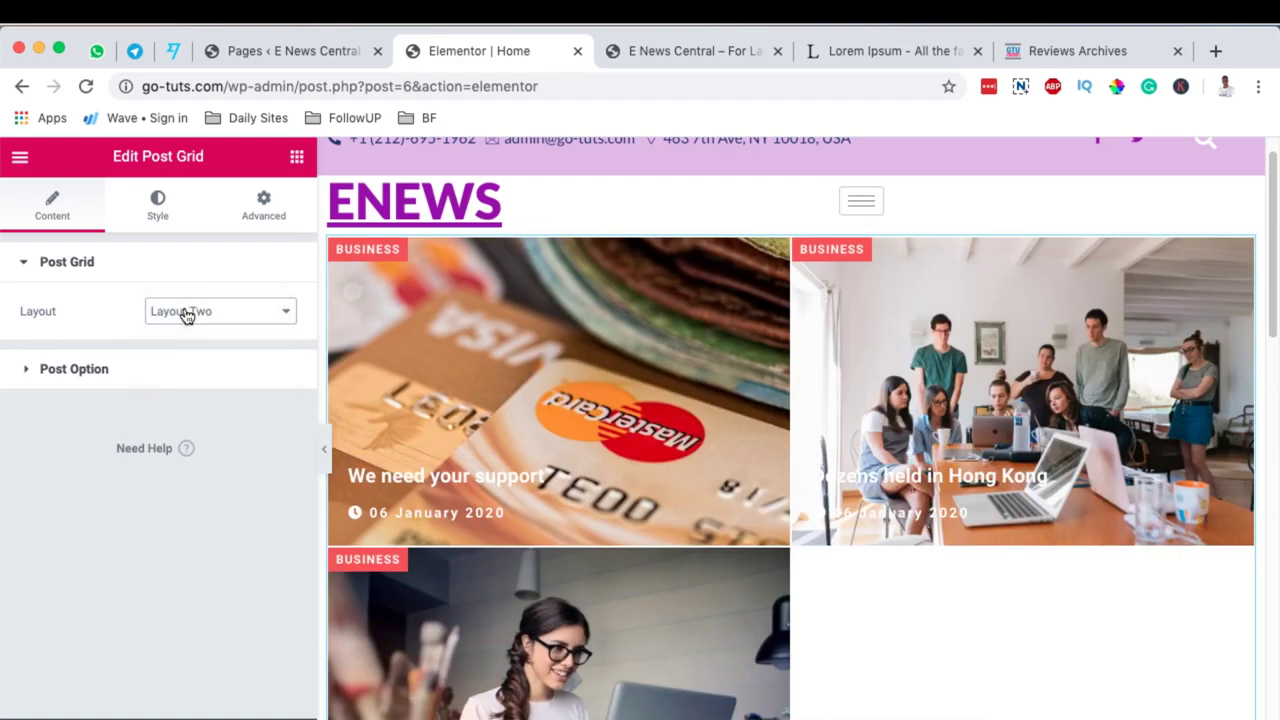
{"action": "left_click", "coordinate": [184, 315]}
{"action": "left_click", "coordinate": [194, 326]}
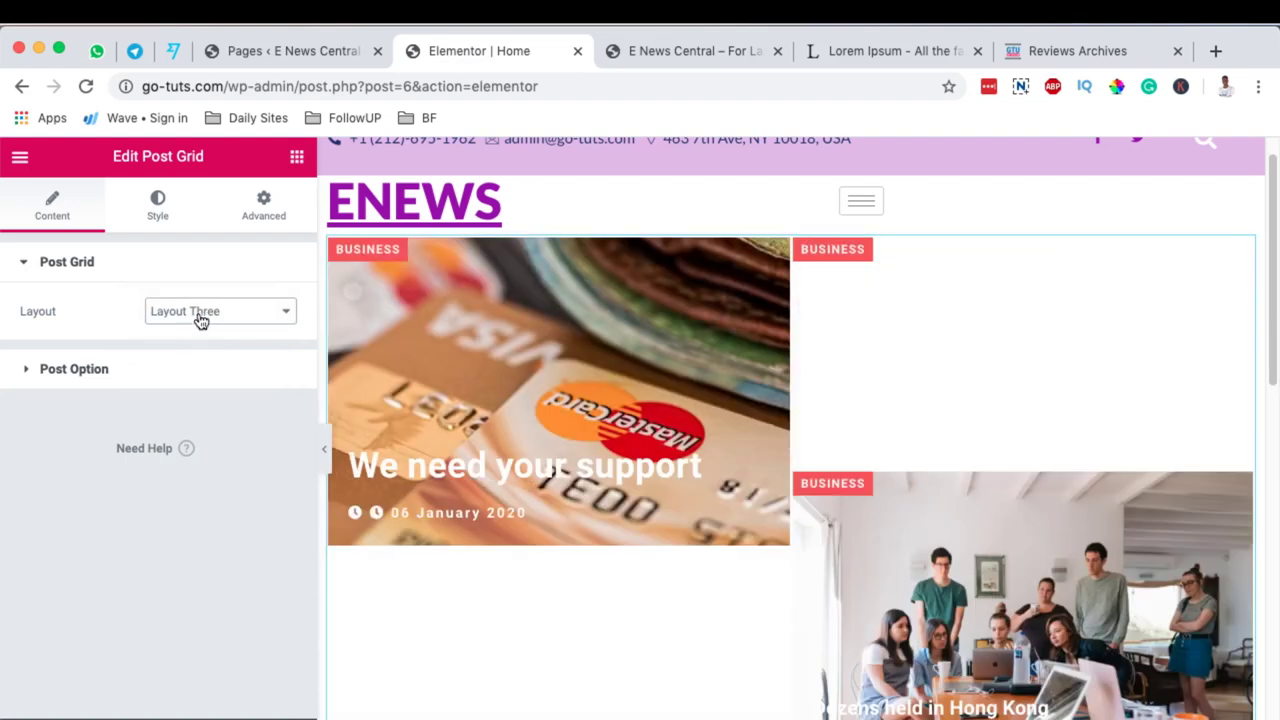
{"action": "left_click", "coordinate": [200, 318]}
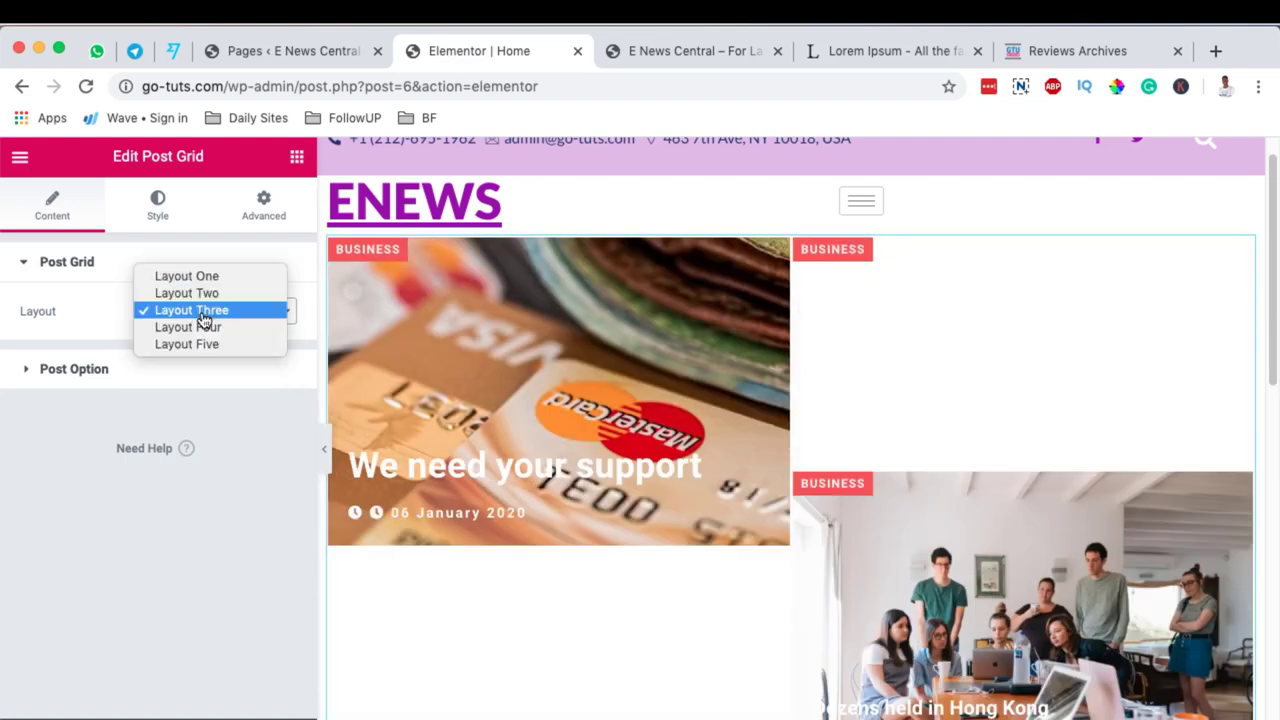
{"action": "left_click", "coordinate": [198, 327]}
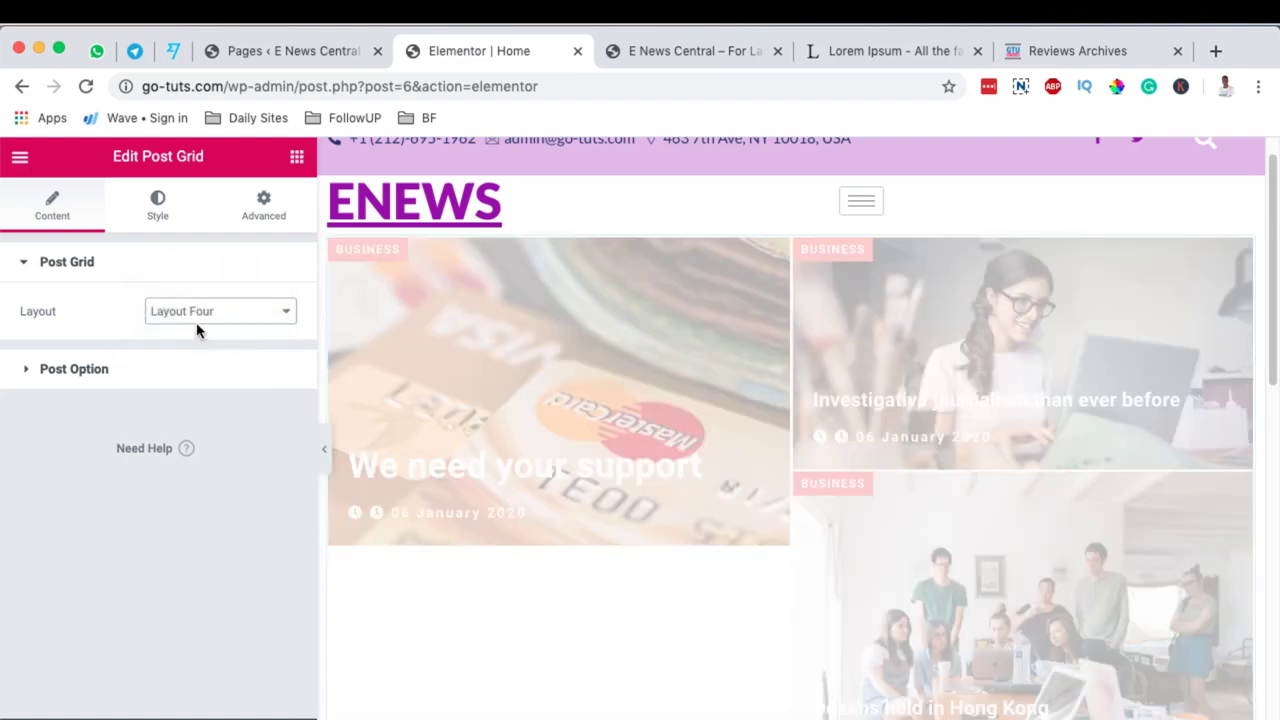
{"action": "scroll", "coordinate": [900, 450], "scroll_direction": "down", "scroll_amount": 5}
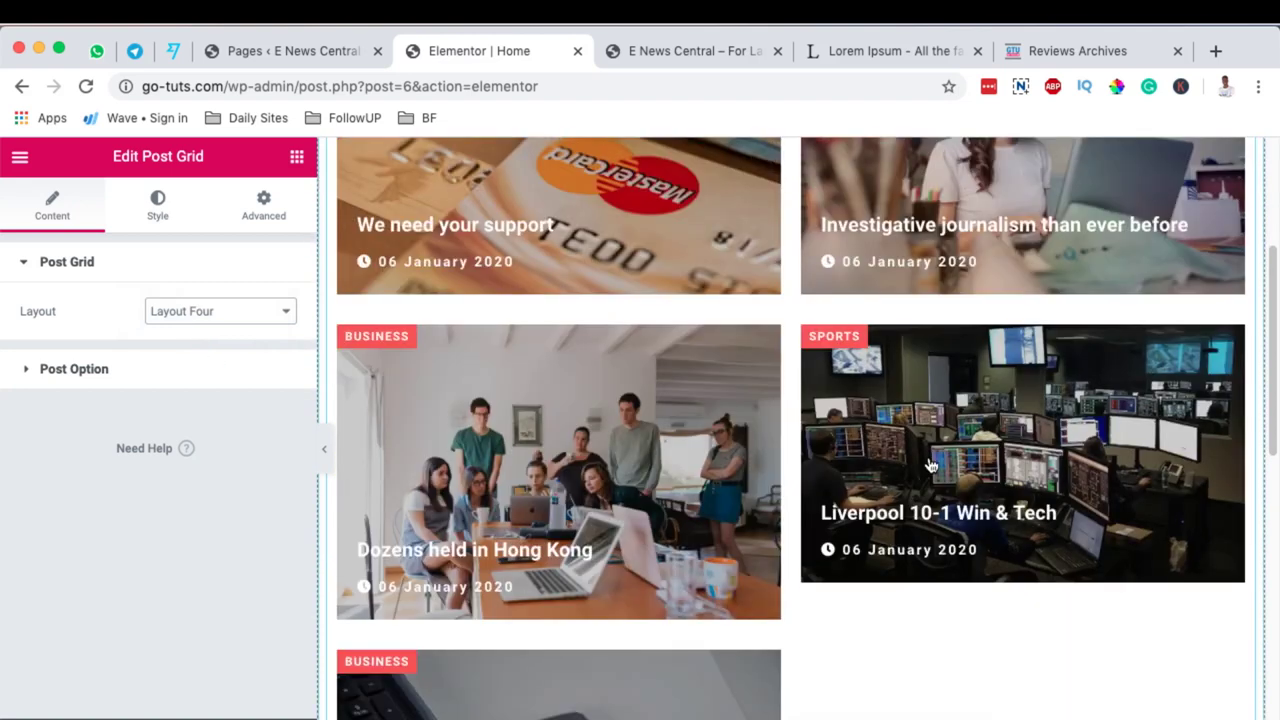
{"action": "left_click", "coordinate": [219, 310]}
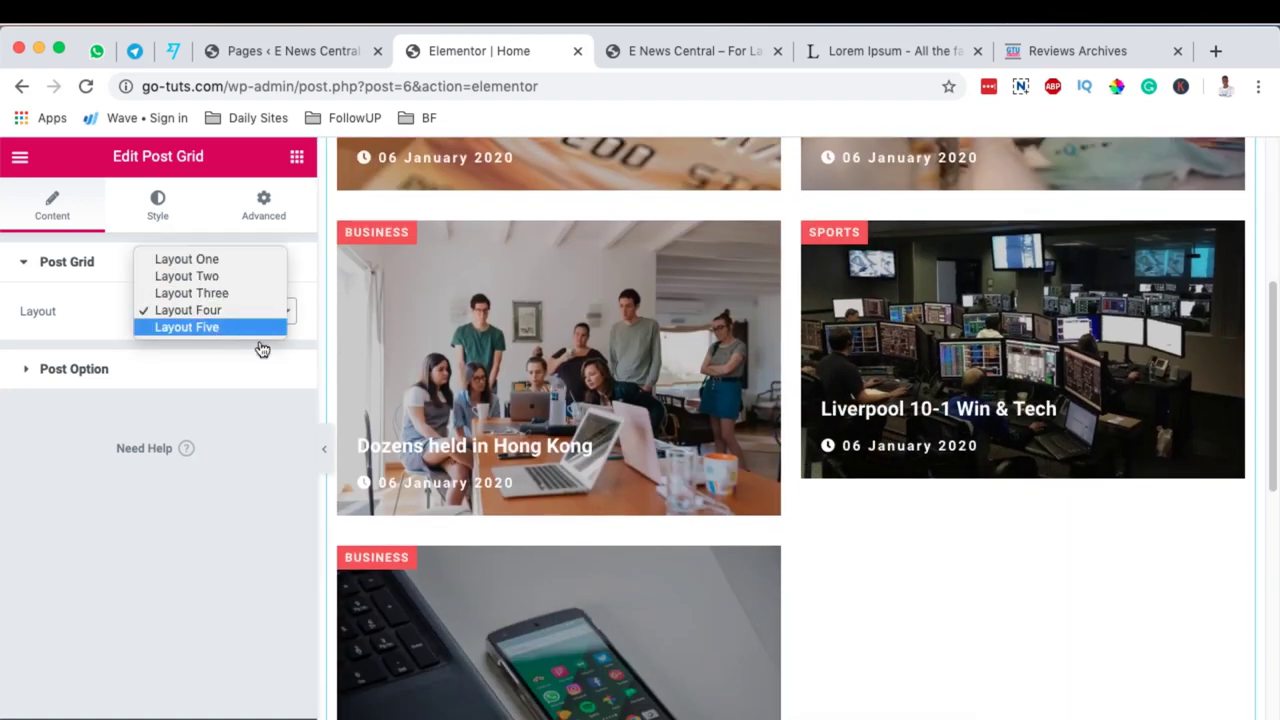
{"action": "left_click", "coordinate": [252, 328]}
{"action": "scroll", "coordinate": [917, 462], "scroll_direction": "up", "scroll_amount": 5}
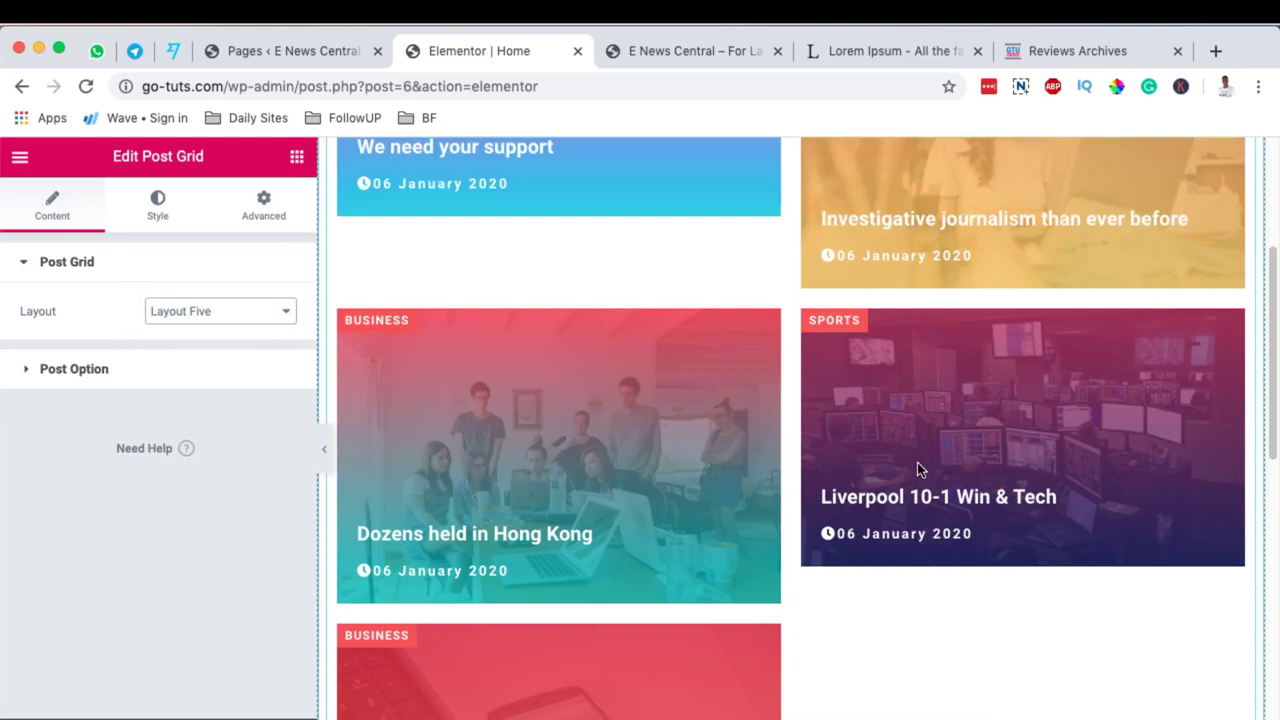
Return the post grid to Layout One and check its arrangement
{"action": "left_click", "coordinate": [240, 314]}
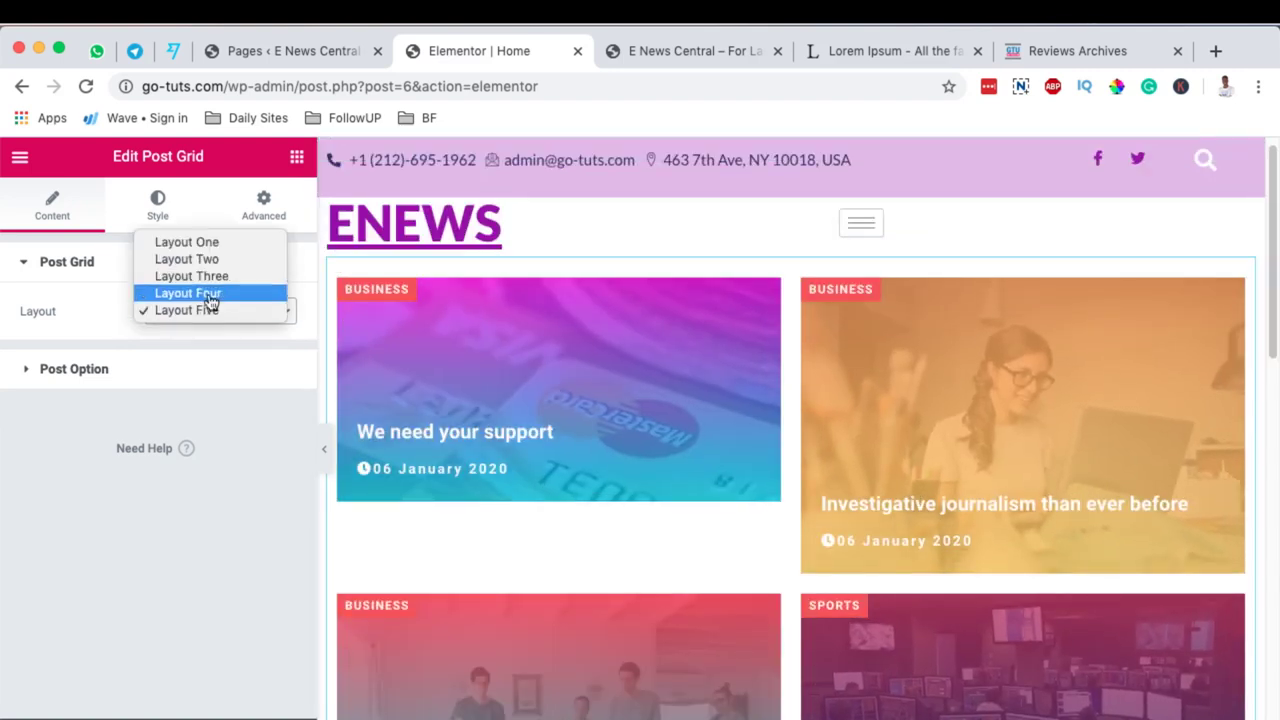
{"action": "left_click", "coordinate": [200, 243]}
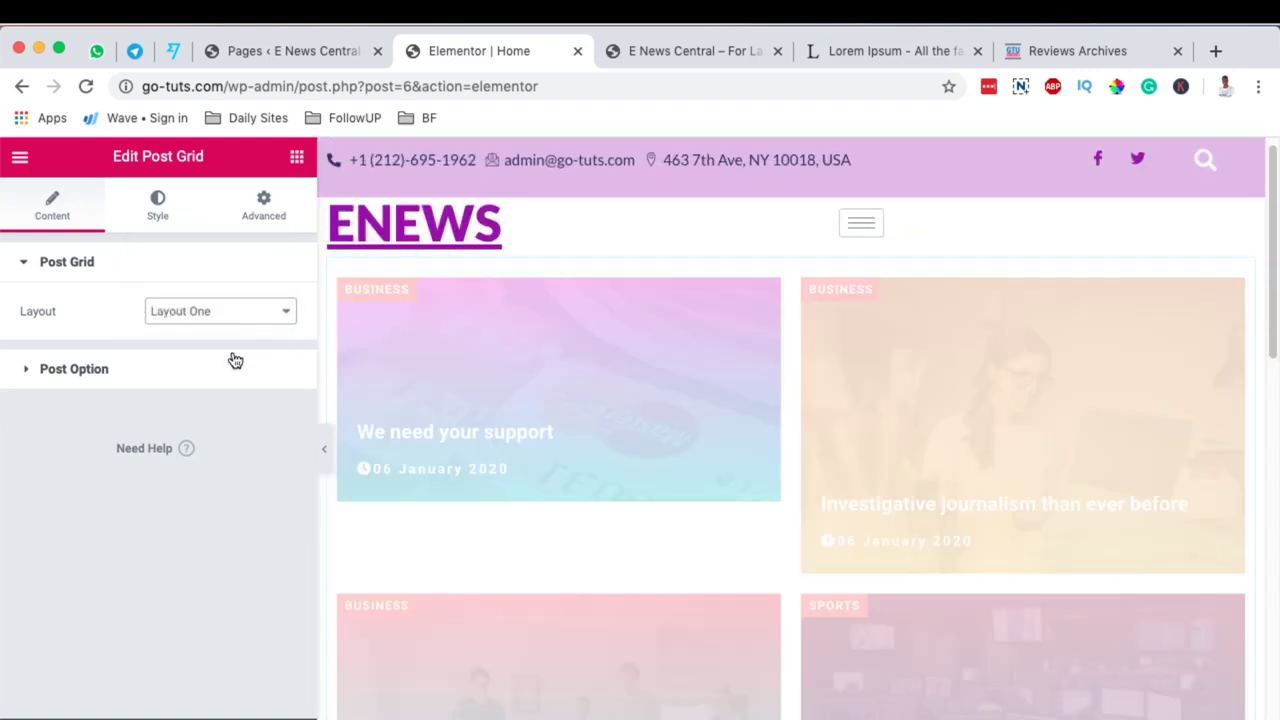
{"action": "scroll", "coordinate": [1021, 435], "scroll_direction": "down", "scroll_amount": 3}
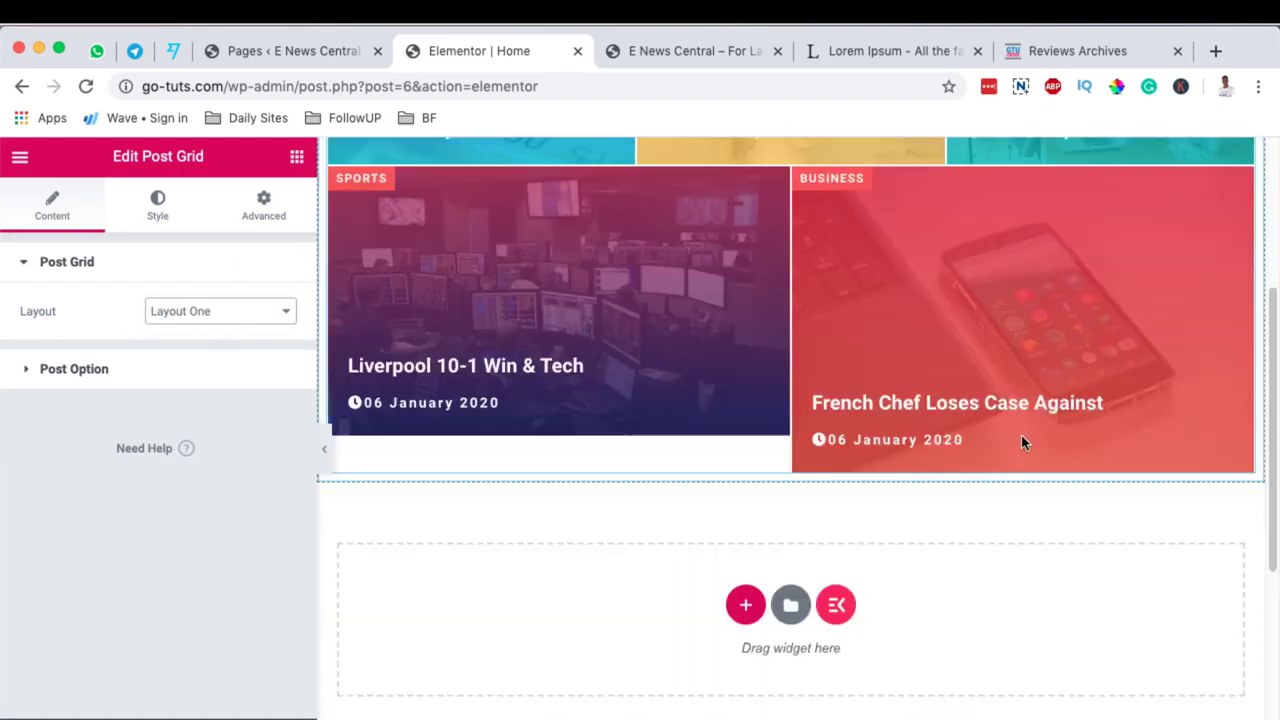
{"action": "scroll", "coordinate": [1030, 444], "scroll_direction": "up", "scroll_amount": 2}
Set the post grid's content source to Posts
{"action": "left_click", "coordinate": [123, 366]}
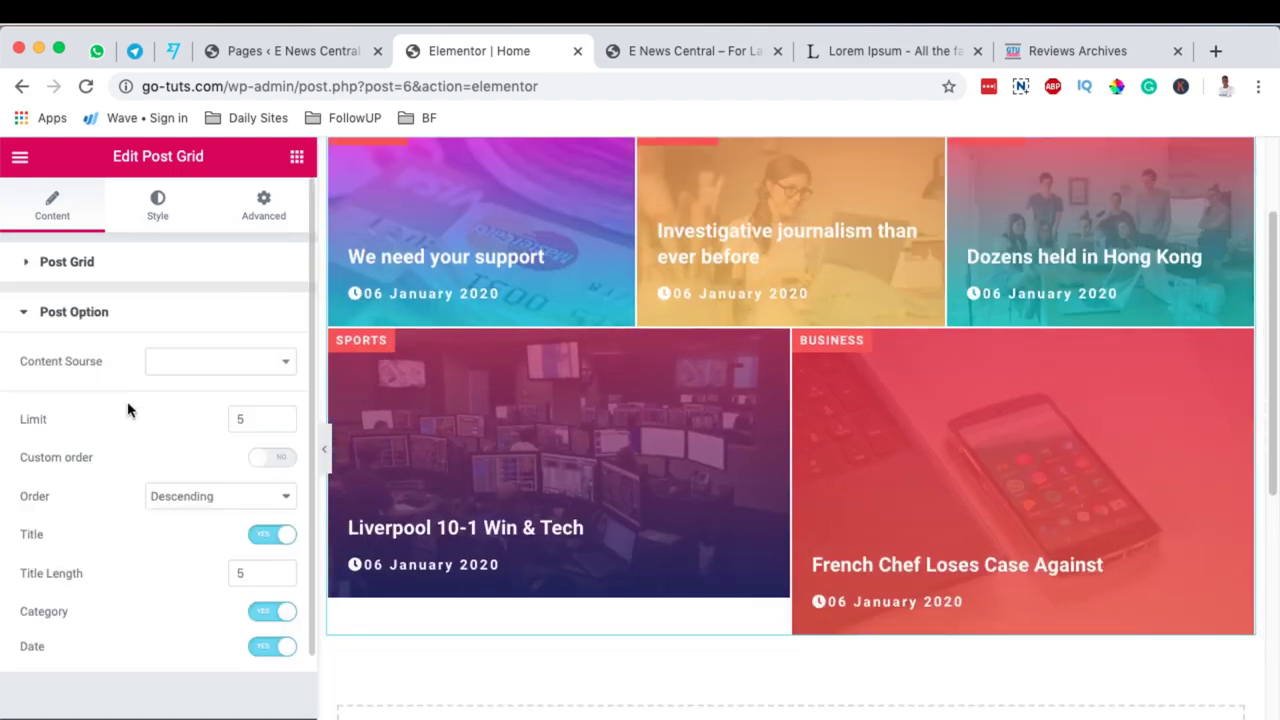
{"action": "left_click", "coordinate": [228, 371]}
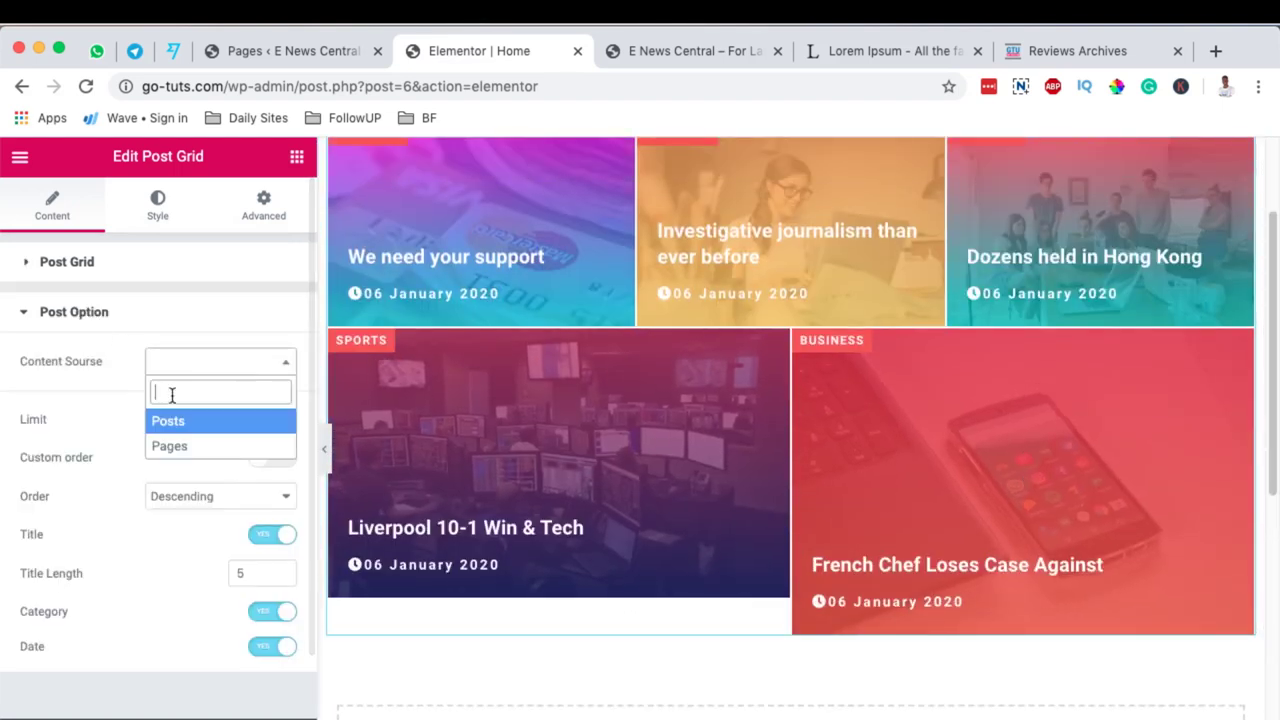
{"action": "left_click", "coordinate": [142, 422]}
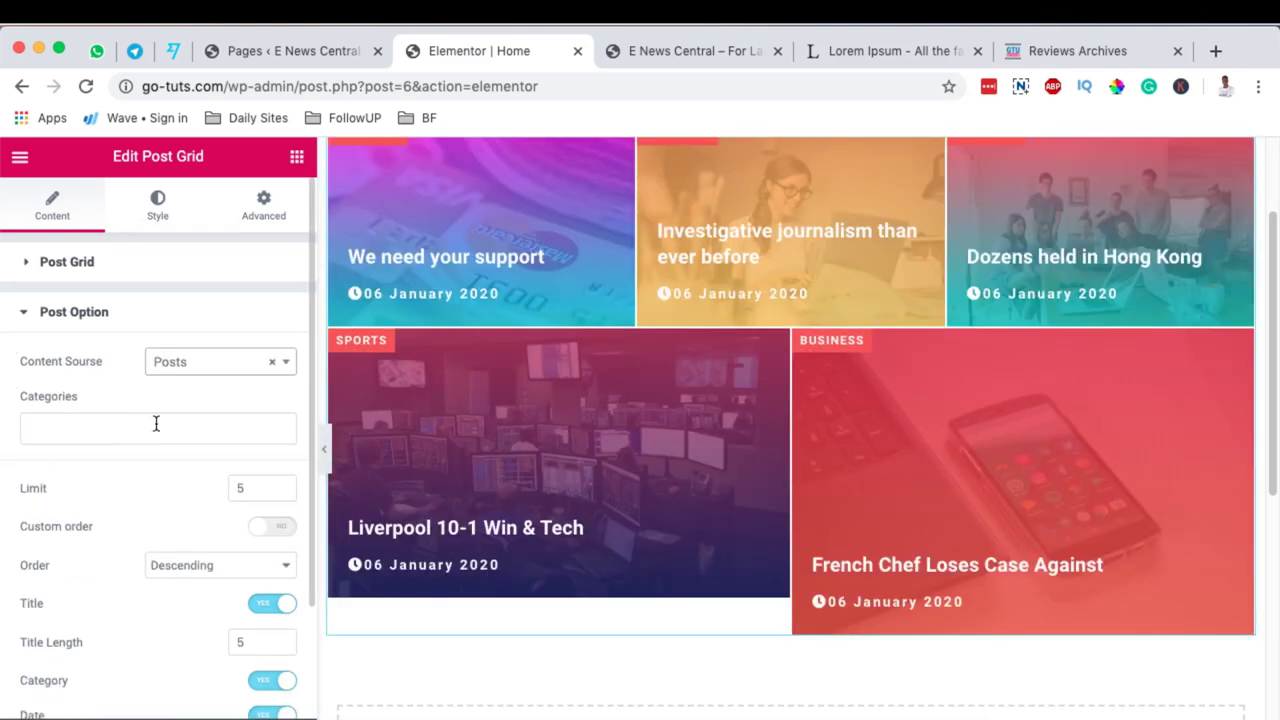
Limit the post grid to the Business and News categories
{"action": "left_click", "coordinate": [155, 424]}
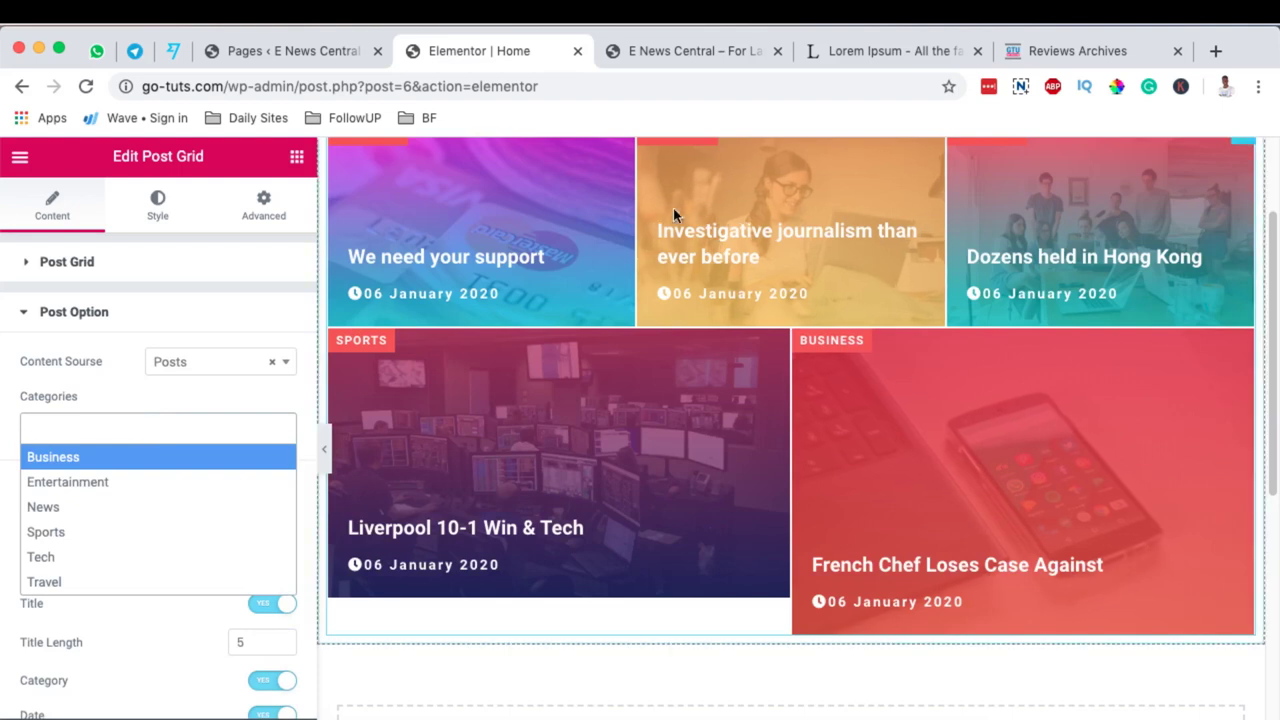
{"action": "left_click", "coordinate": [103, 460]}
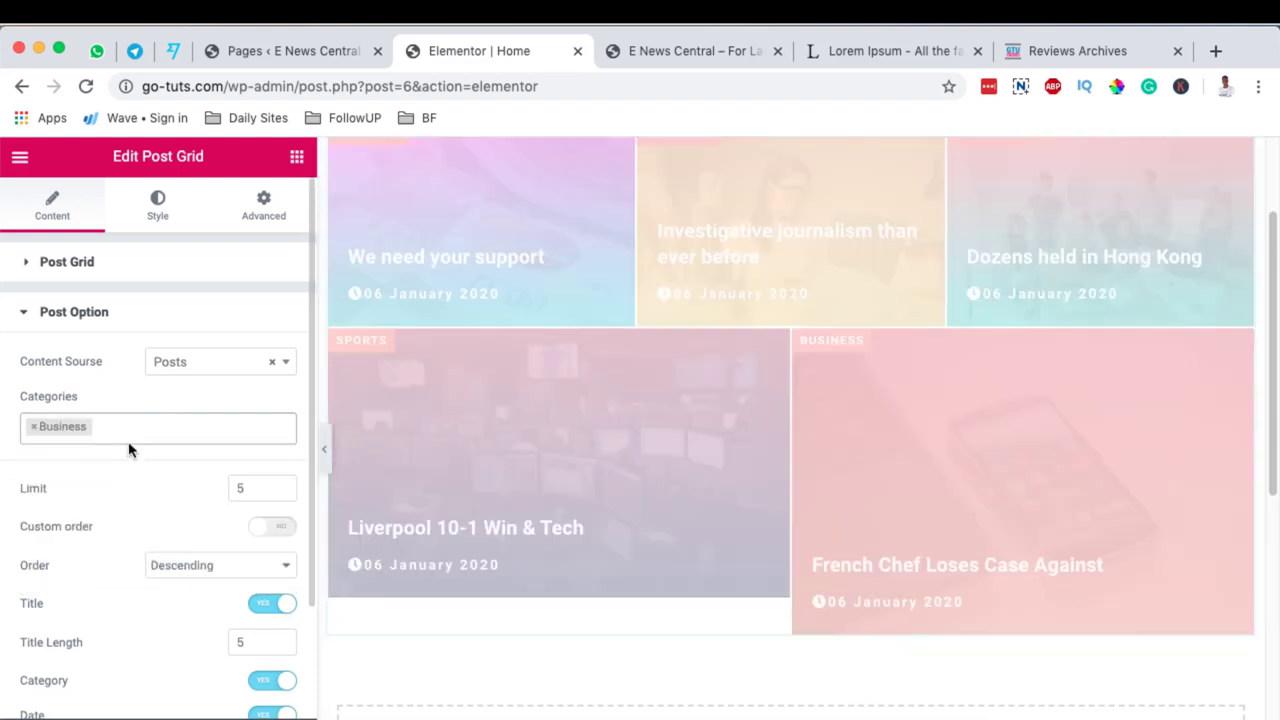
{"action": "left_click", "coordinate": [182, 429]}
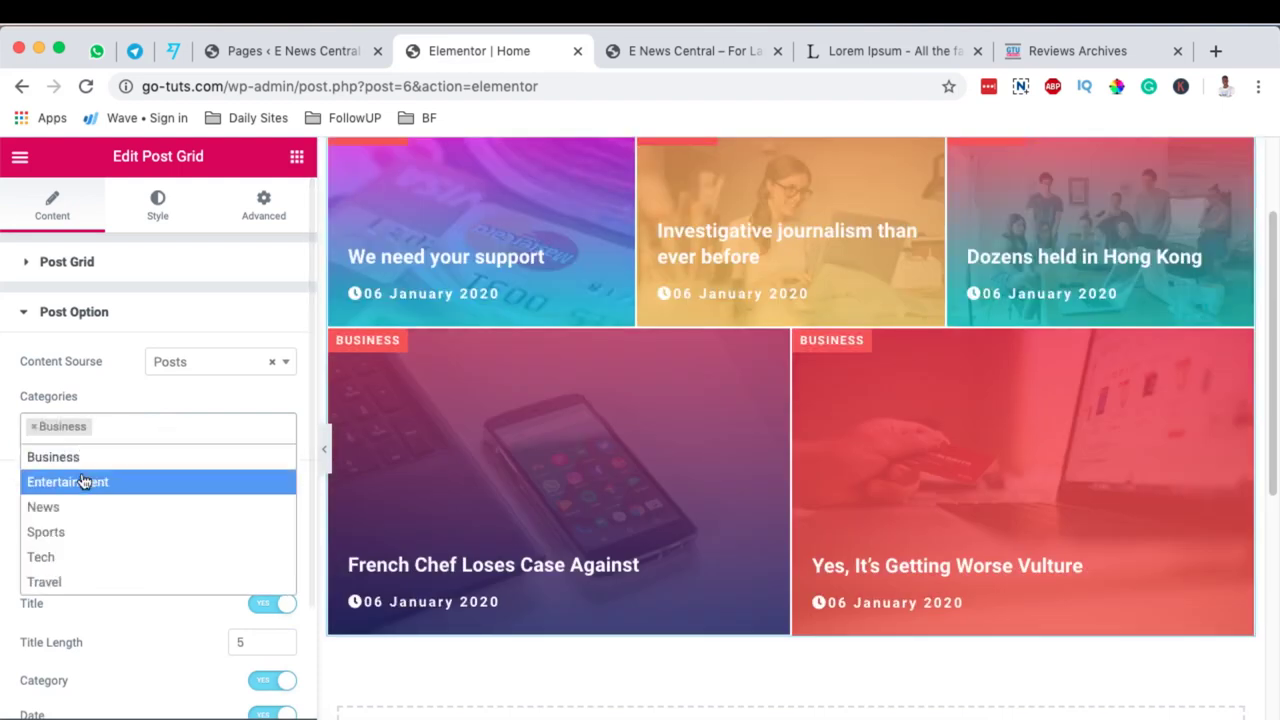
{"action": "left_click", "coordinate": [69, 505]}
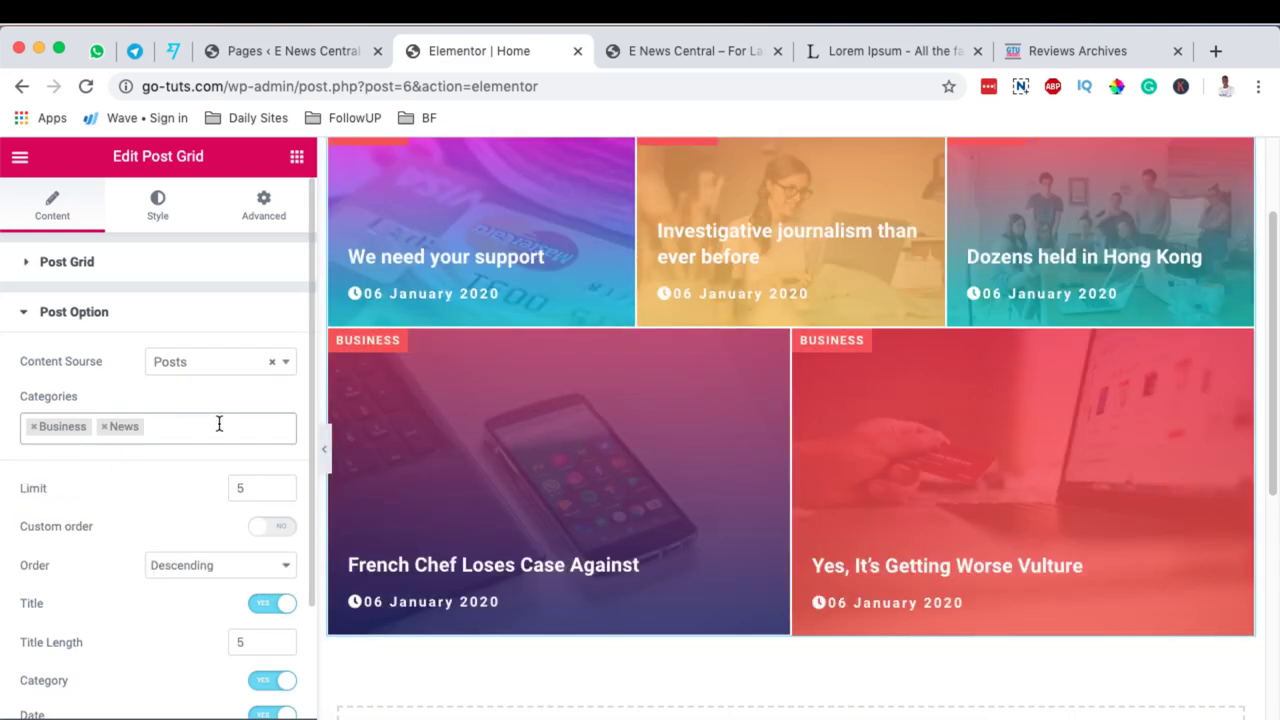
{"action": "scroll", "coordinate": [580, 522], "scroll_direction": "up", "scroll_amount": 3}
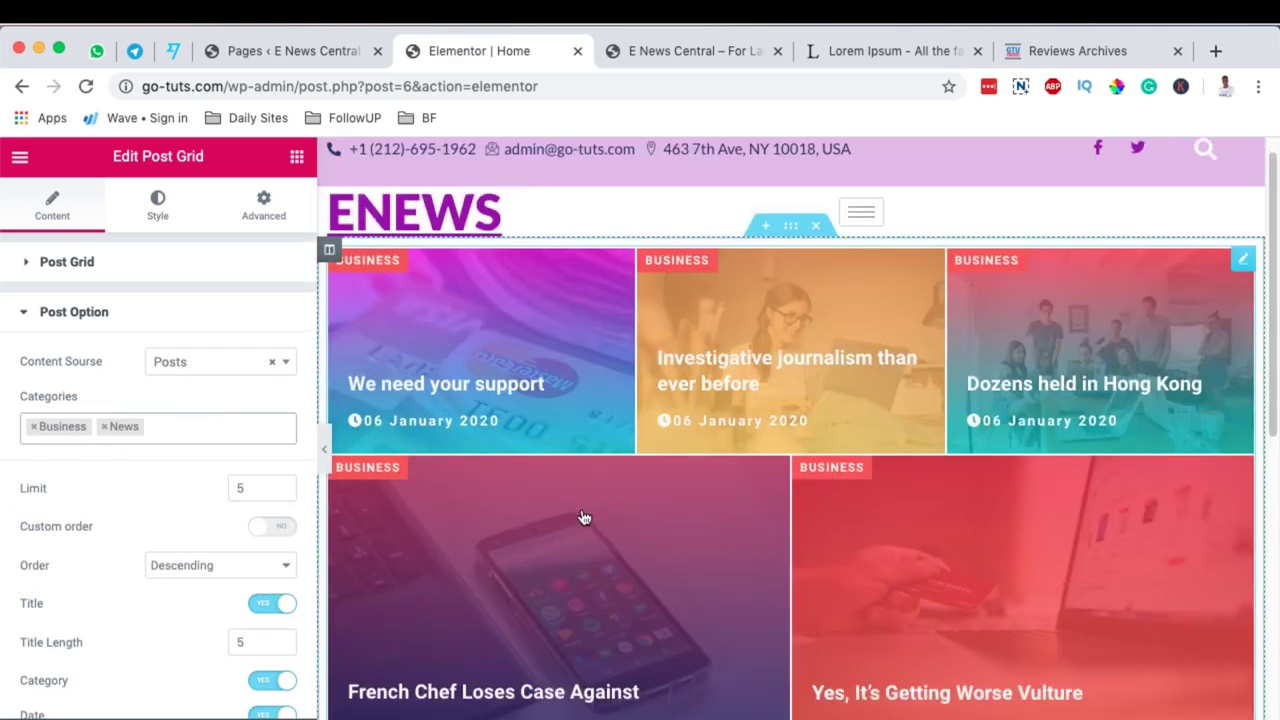
Replace the post grid's selected categories with Business, Entertainment and Travel
{"action": "left_click", "coordinate": [223, 429]}
{"action": "left_click", "coordinate": [69, 535]}
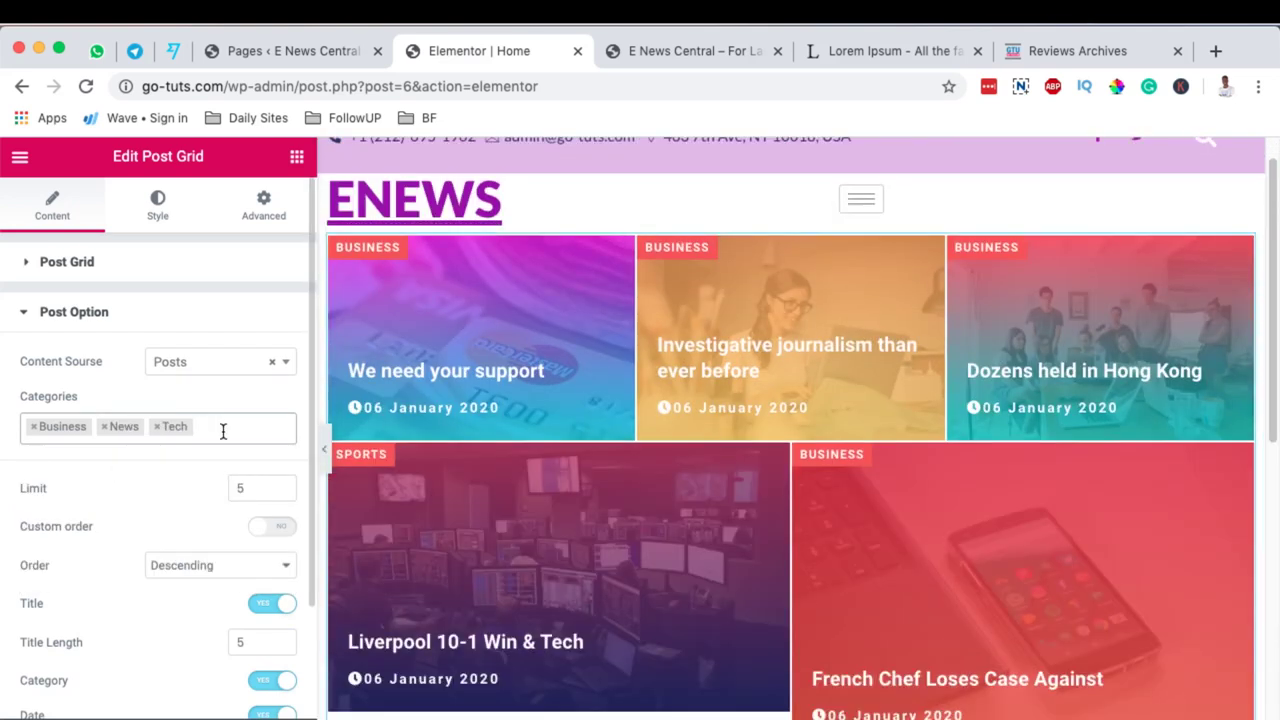
{"action": "left_click", "coordinate": [156, 428]}
{"action": "left_click", "coordinate": [103, 428]}
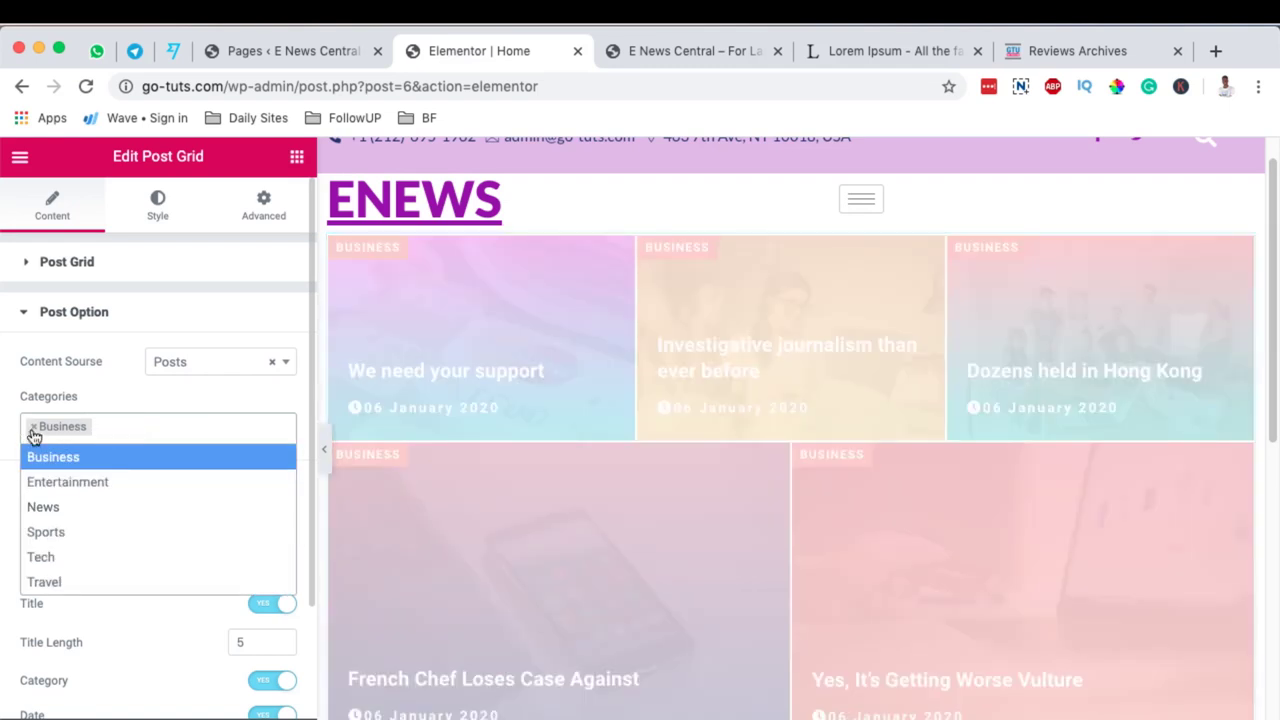
{"action": "left_click", "coordinate": [33, 427]}
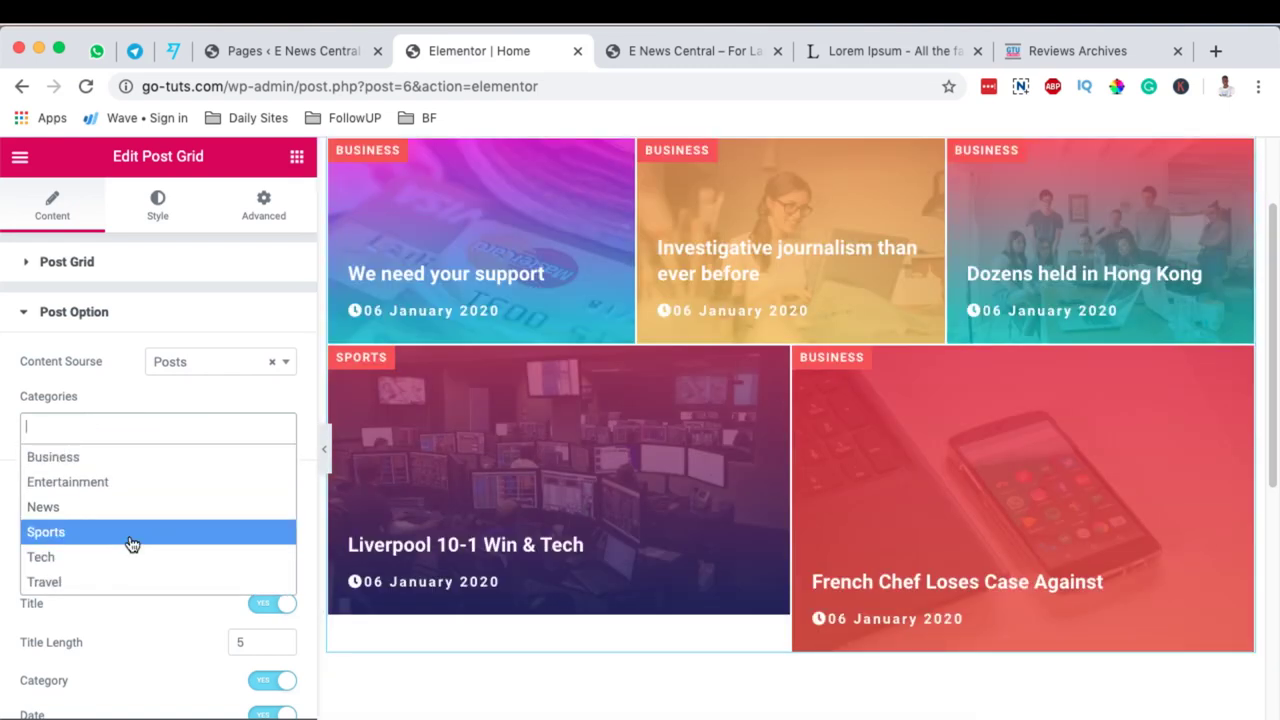
{"action": "left_click", "coordinate": [127, 457]}
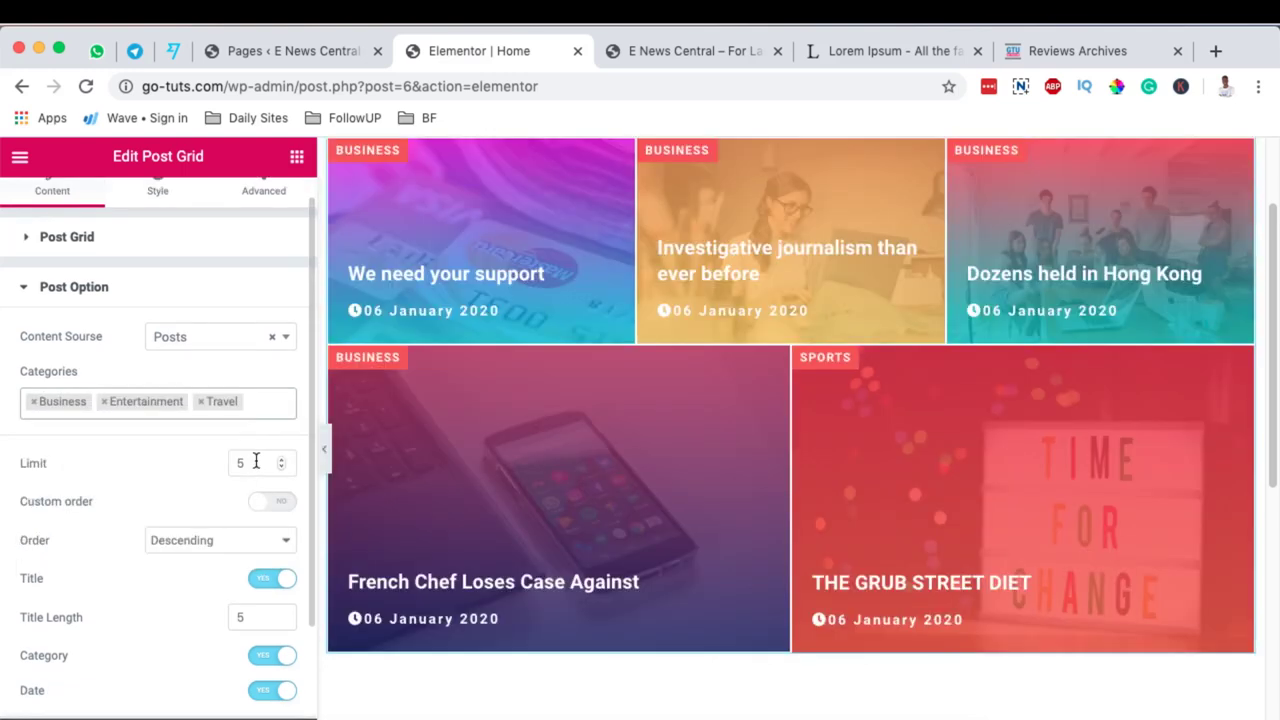
Enable custom order on the post grid with posts ordered by Random, and set the title length to 10
{"action": "double_click", "coordinate": [254, 463]}
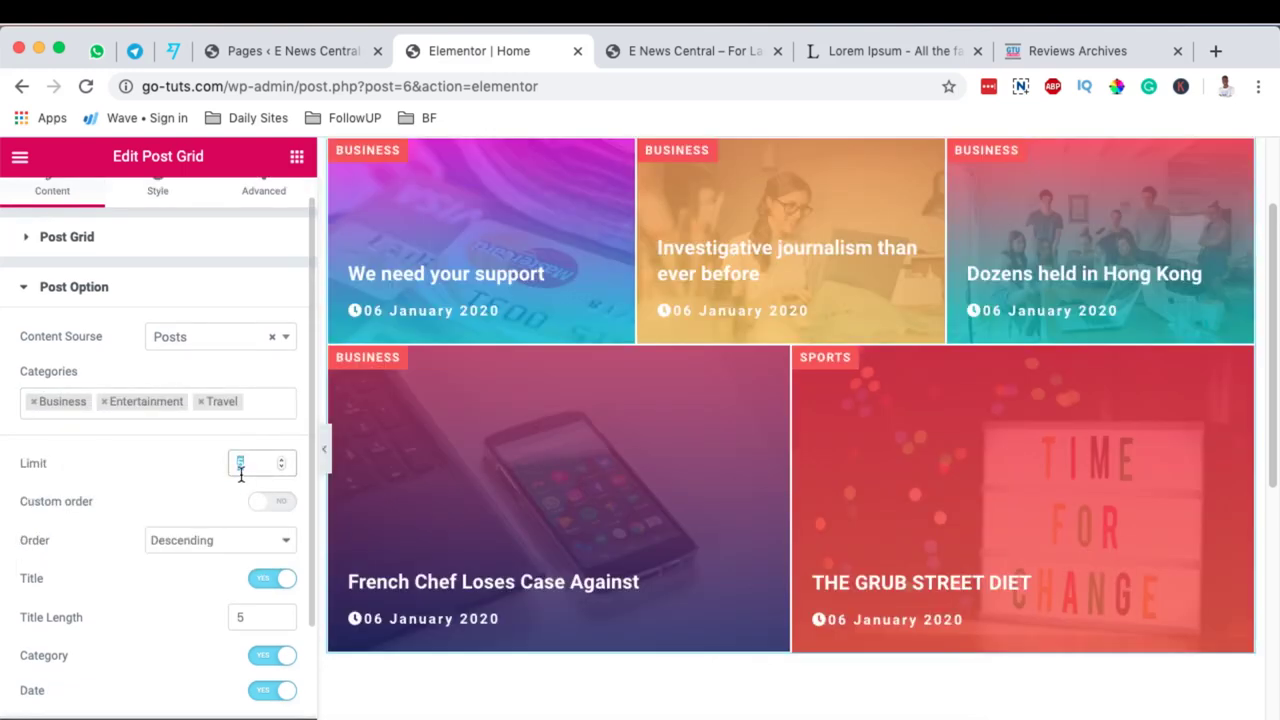
{"action": "scroll", "coordinate": [238, 485], "scroll_direction": "down", "scroll_amount": 1}
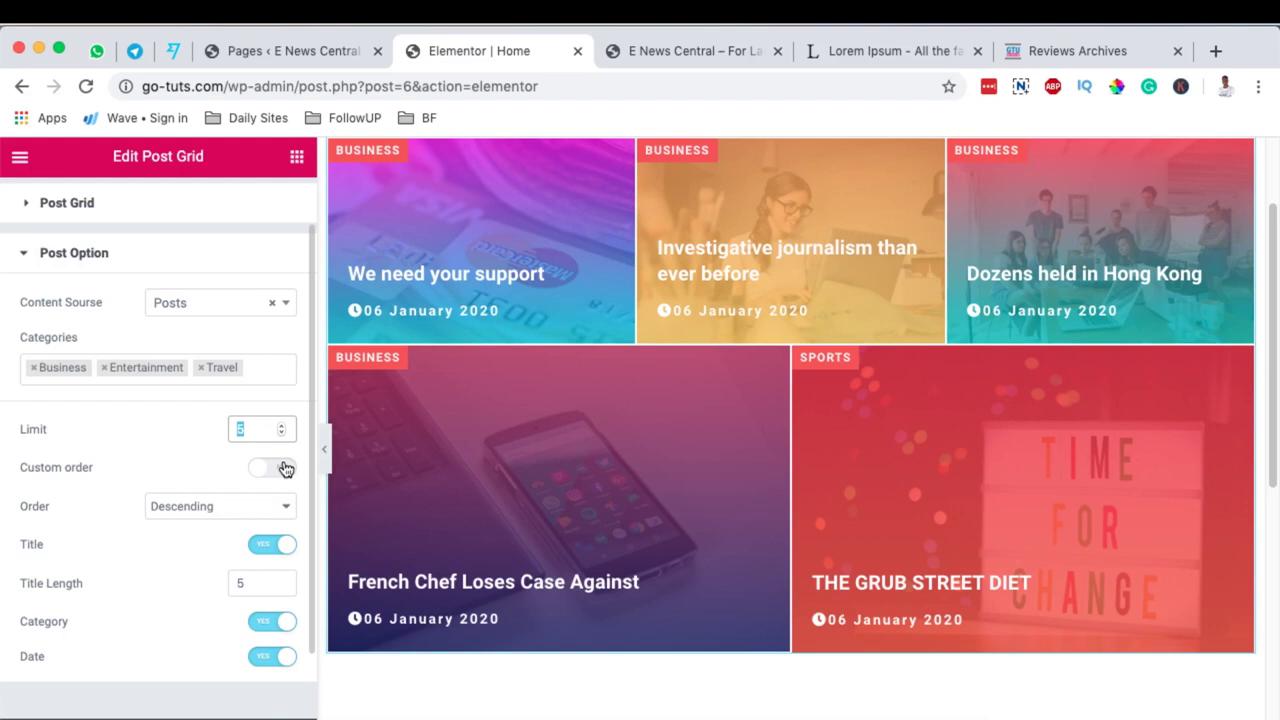
{"action": "left_click", "coordinate": [282, 467]}
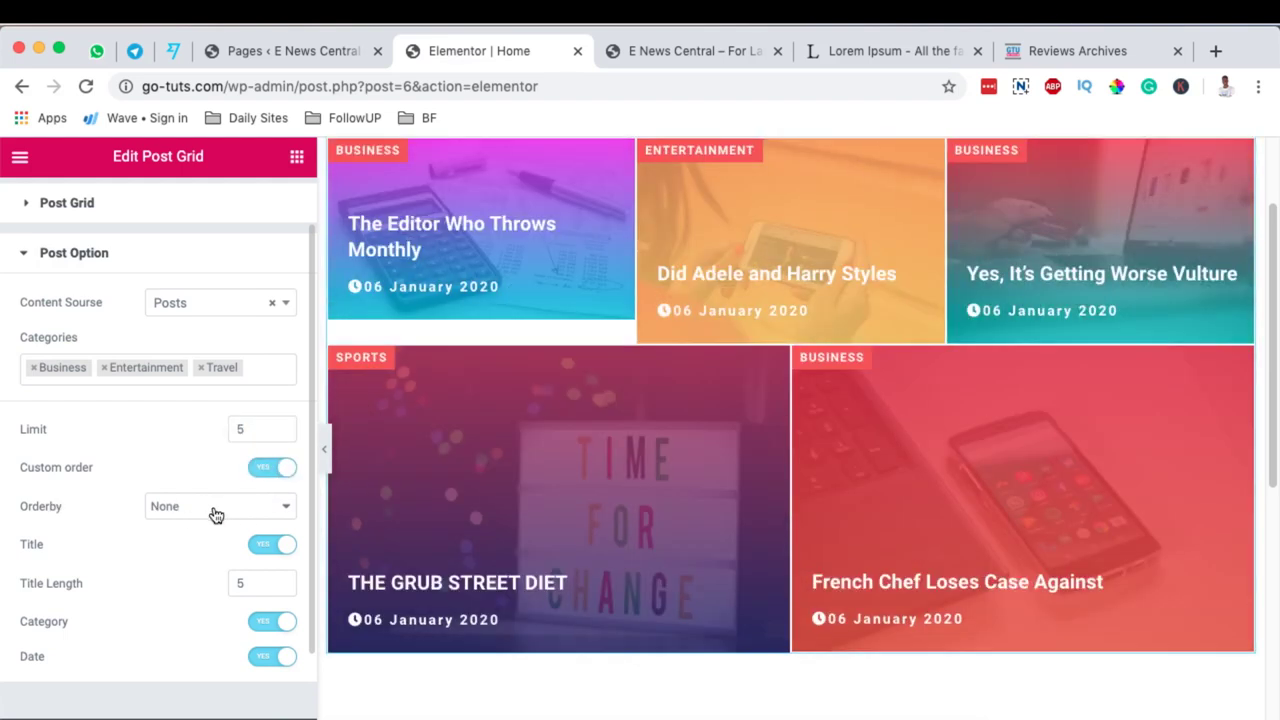
{"action": "left_click", "coordinate": [220, 508]}
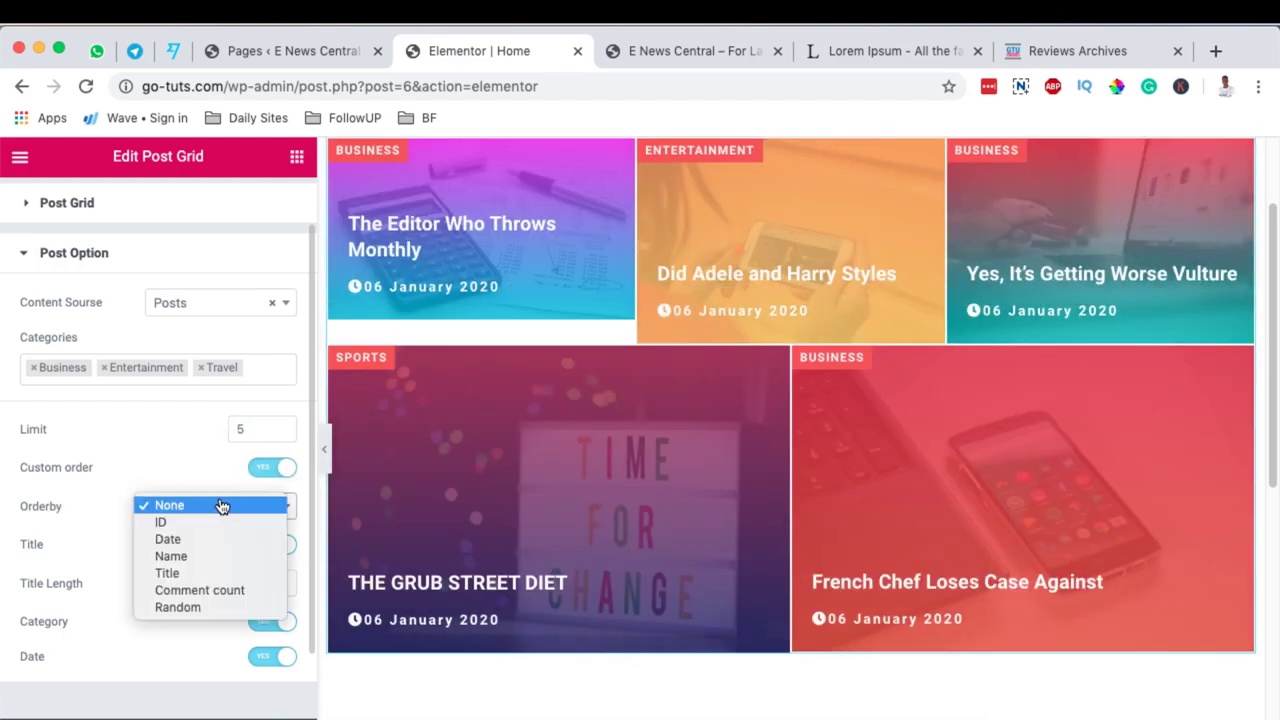
{"action": "left_click", "coordinate": [197, 482]}
{"action": "left_click", "coordinate": [200, 505]}
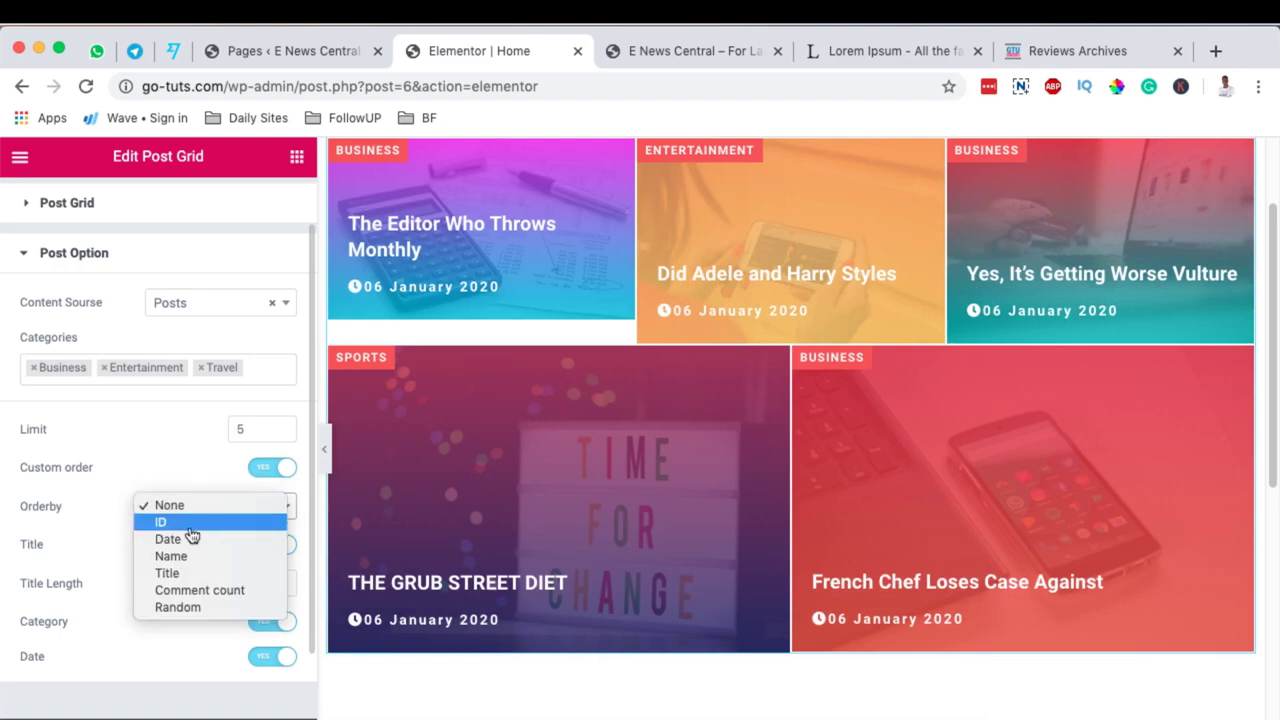
{"action": "left_click", "coordinate": [190, 608]}
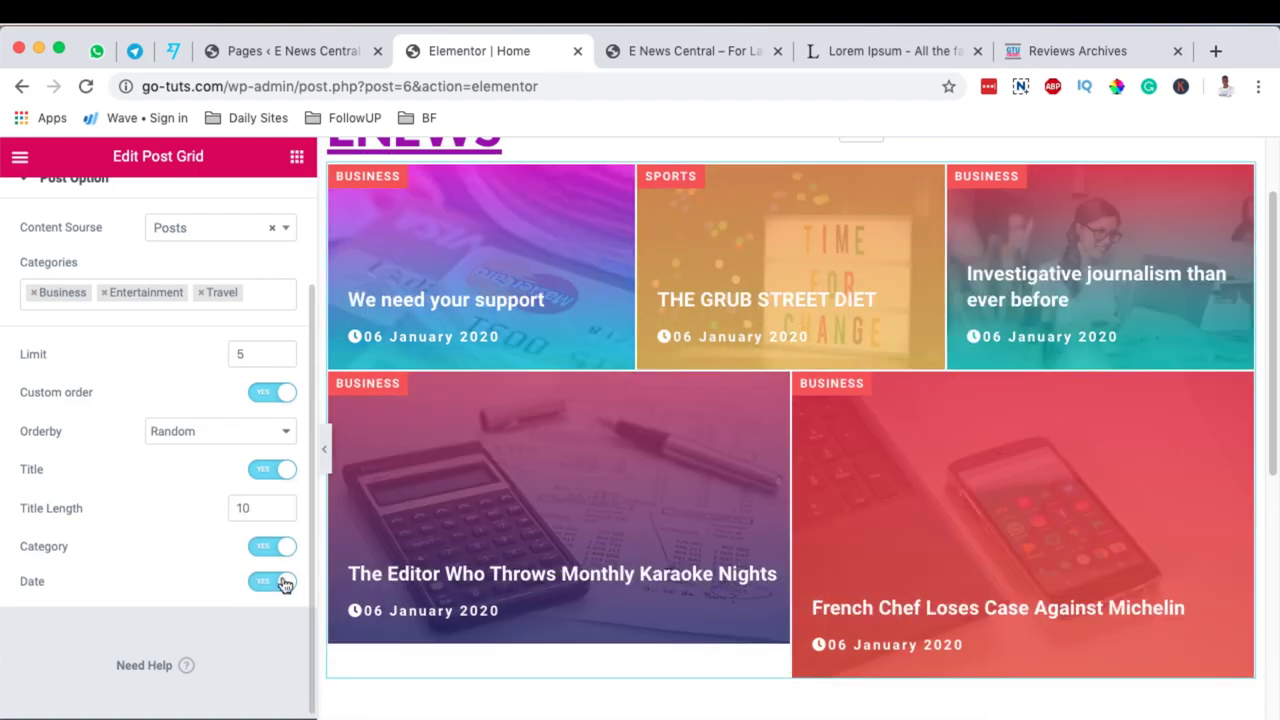
Look through the post grid's style options for Title, including its typography, and for Date and Category
{"action": "left_click", "coordinate": [781, 596]}
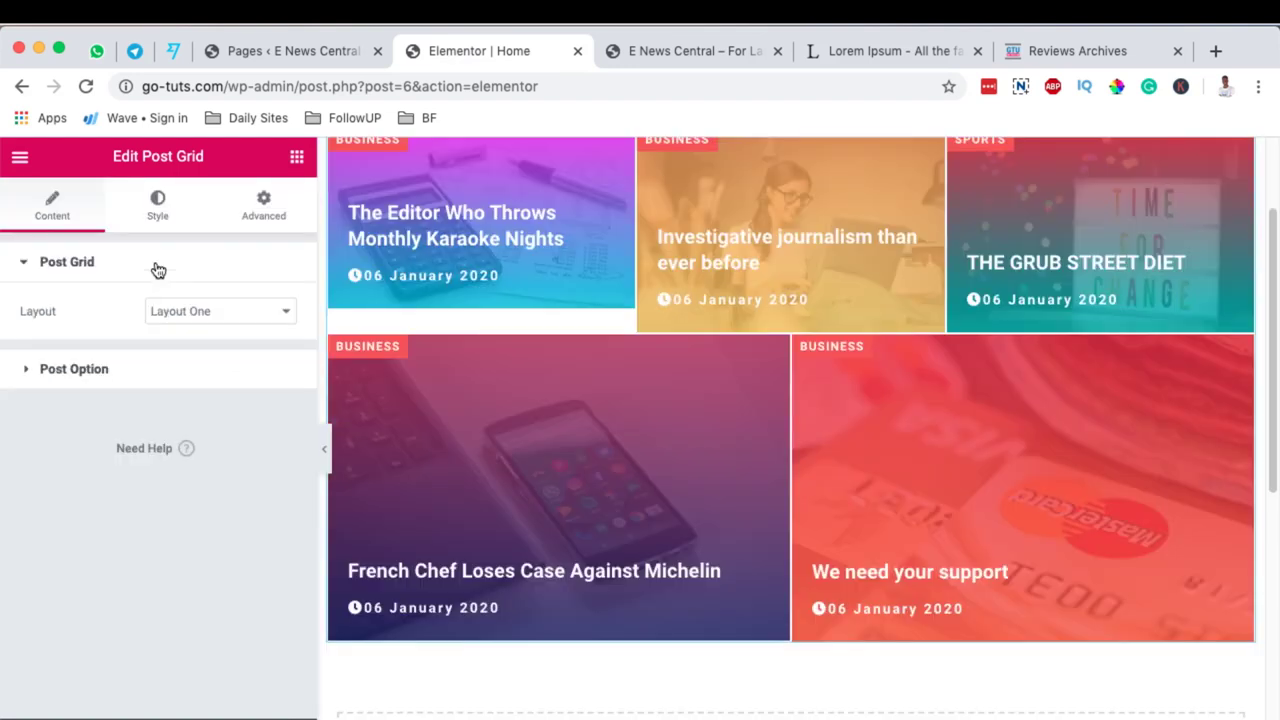
{"action": "left_click", "coordinate": [160, 202]}
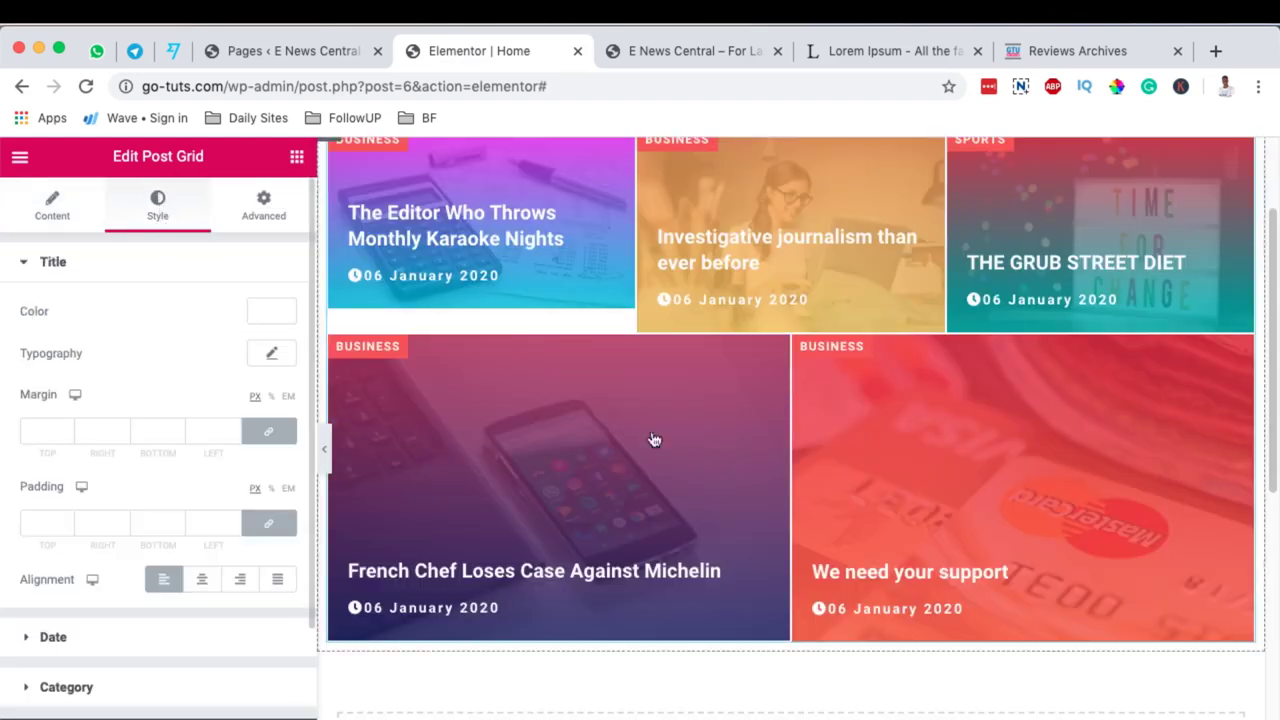
{"action": "scroll", "coordinate": [654, 437], "scroll_direction": "up", "scroll_amount": 3}
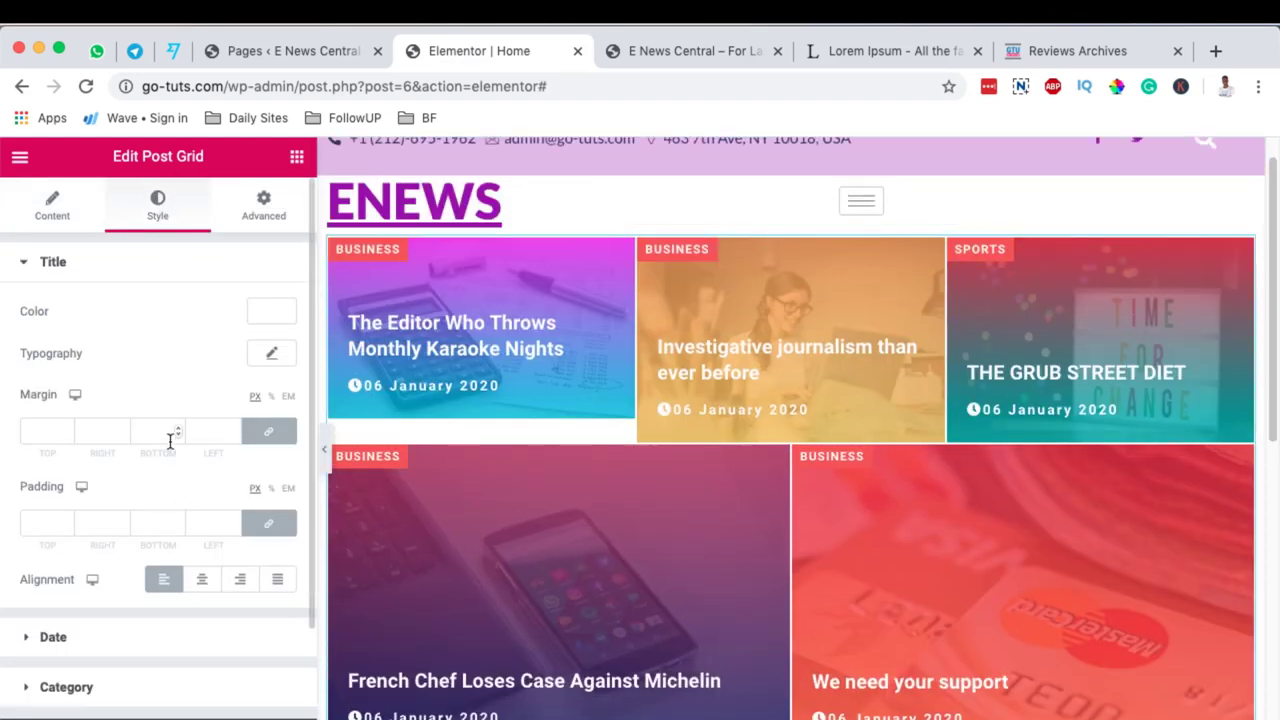
{"action": "left_click", "coordinate": [271, 359]}
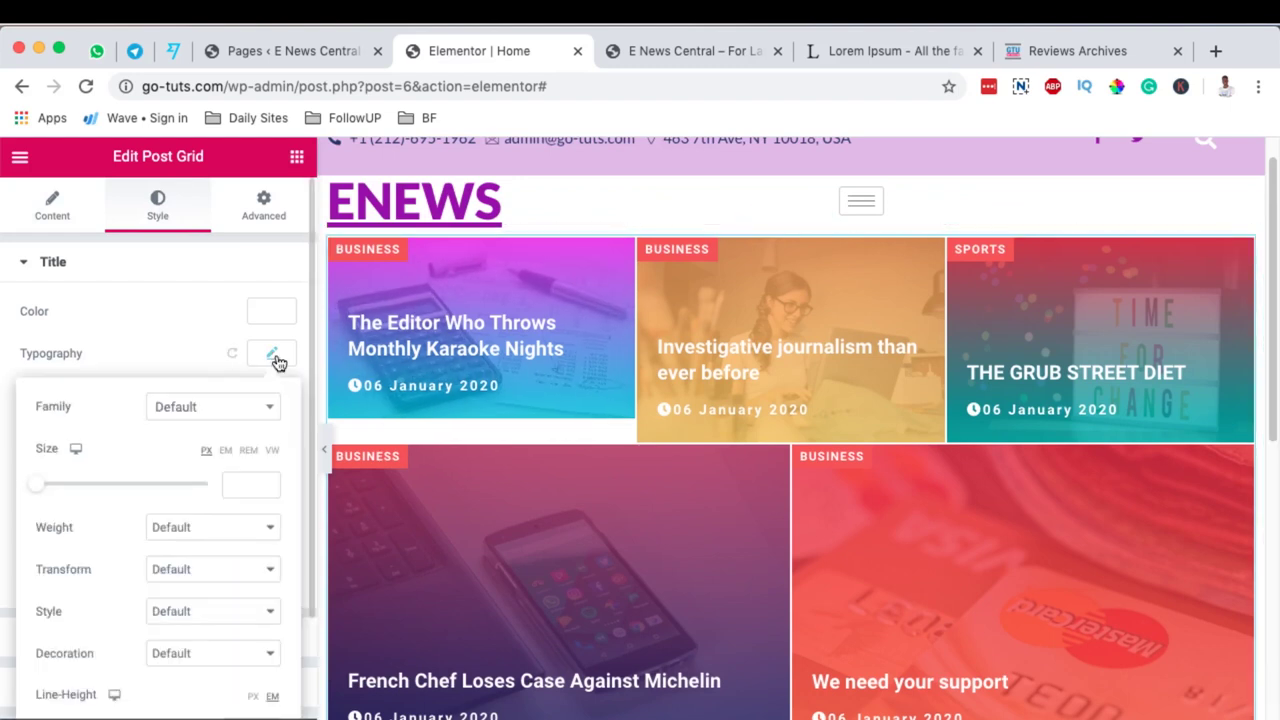
{"action": "scroll", "coordinate": [447, 325], "scroll_direction": "down", "scroll_amount": 1}
{"action": "scroll", "coordinate": [96, 622], "scroll_direction": "down", "scroll_amount": 1}
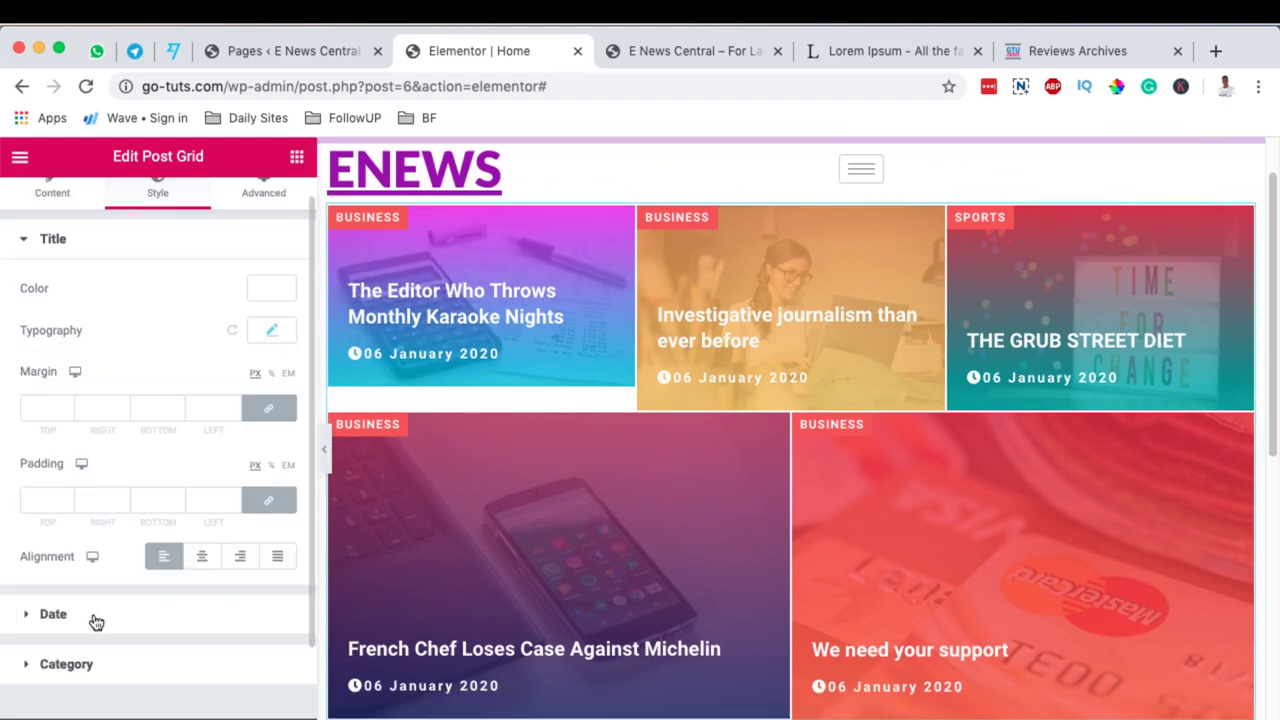
{"action": "left_click", "coordinate": [122, 616]}
{"action": "scroll", "coordinate": [125, 615], "scroll_direction": "down", "scroll_amount": 2}
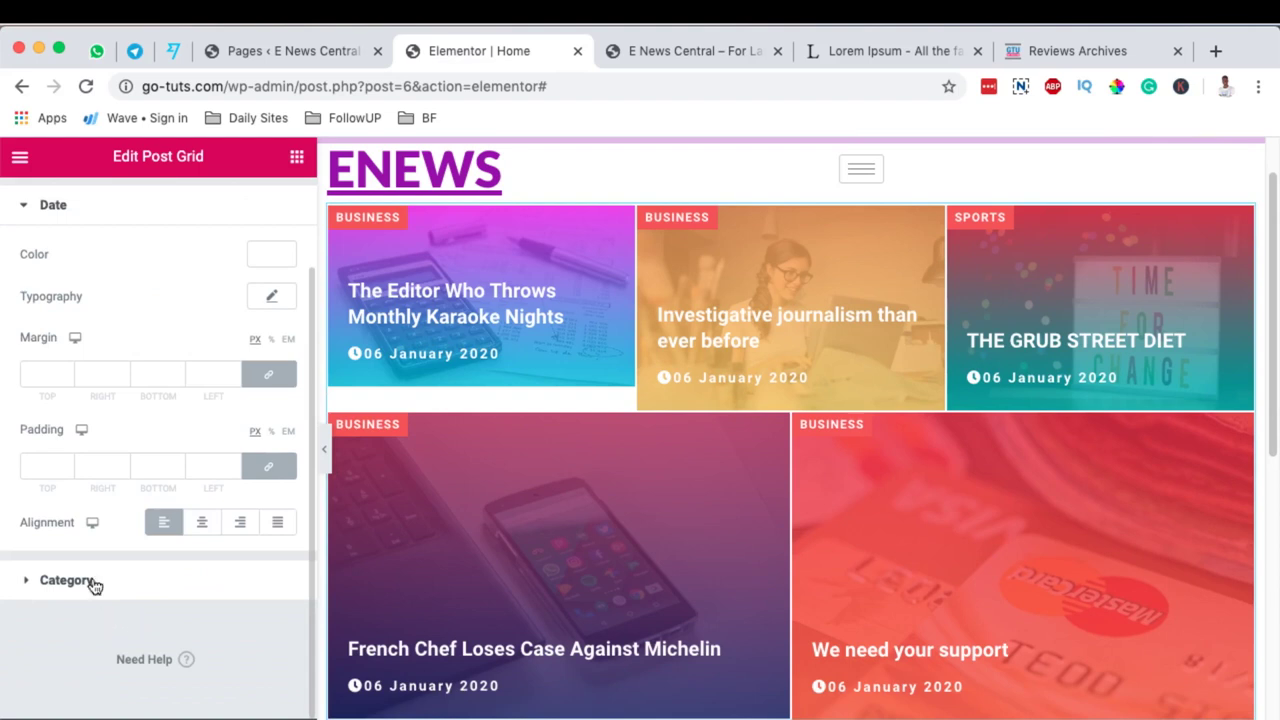
{"action": "left_click", "coordinate": [140, 596]}
{"action": "scroll", "coordinate": [190, 490], "scroll_direction": "down", "scroll_amount": 2}
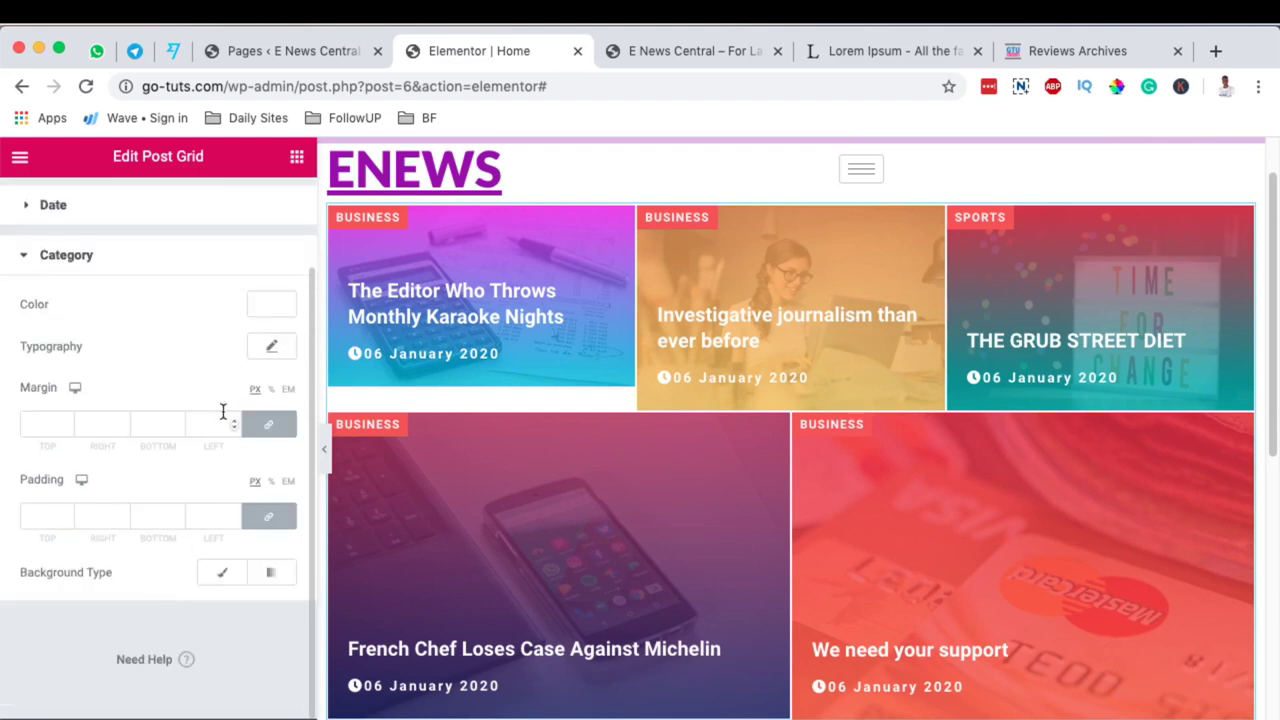
{"action": "scroll", "coordinate": [216, 530], "scroll_direction": "up", "scroll_amount": 2}
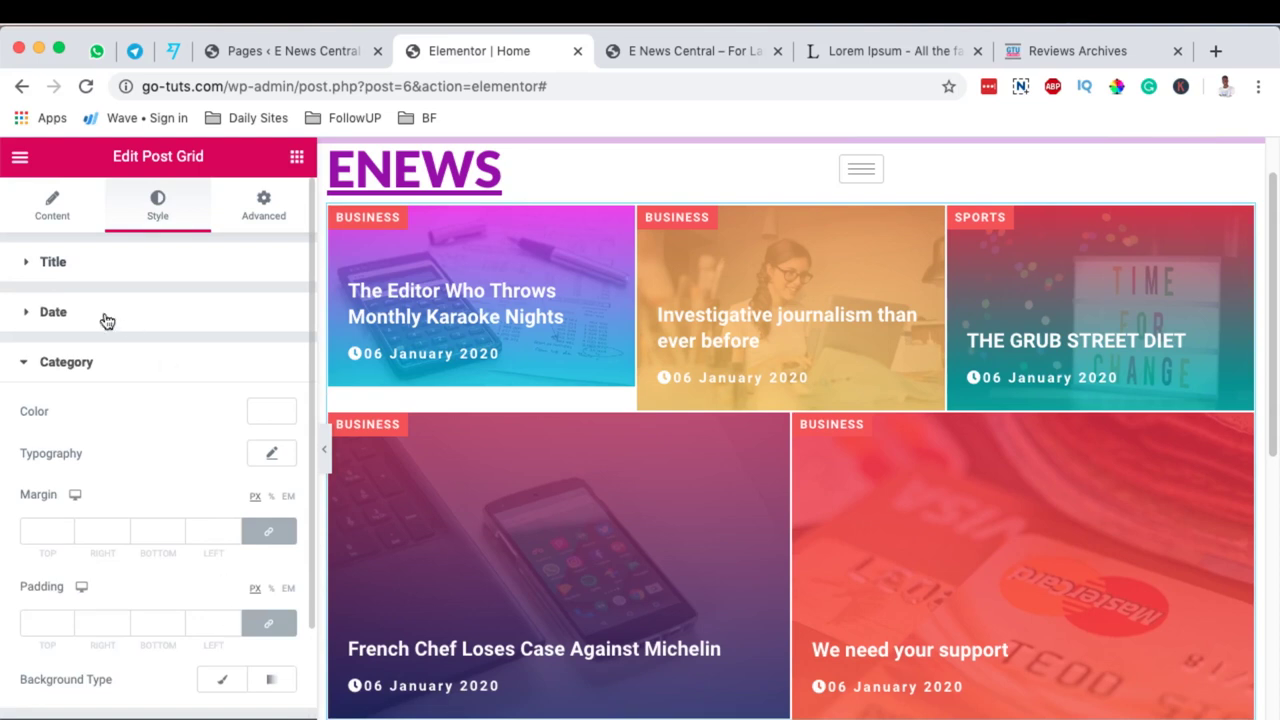
{"action": "left_click", "coordinate": [92, 271]}
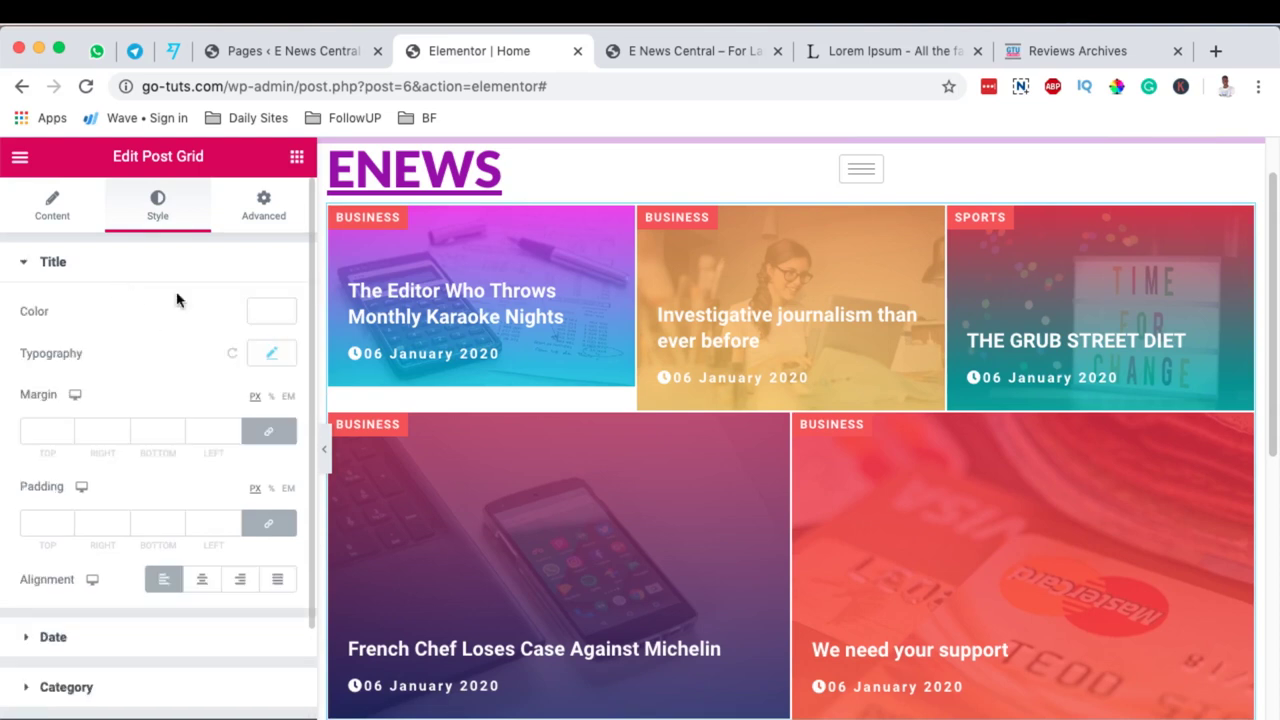
Examine the post grid's advanced settings, including the background colour choices, without changing them
{"action": "left_click", "coordinate": [260, 208]}
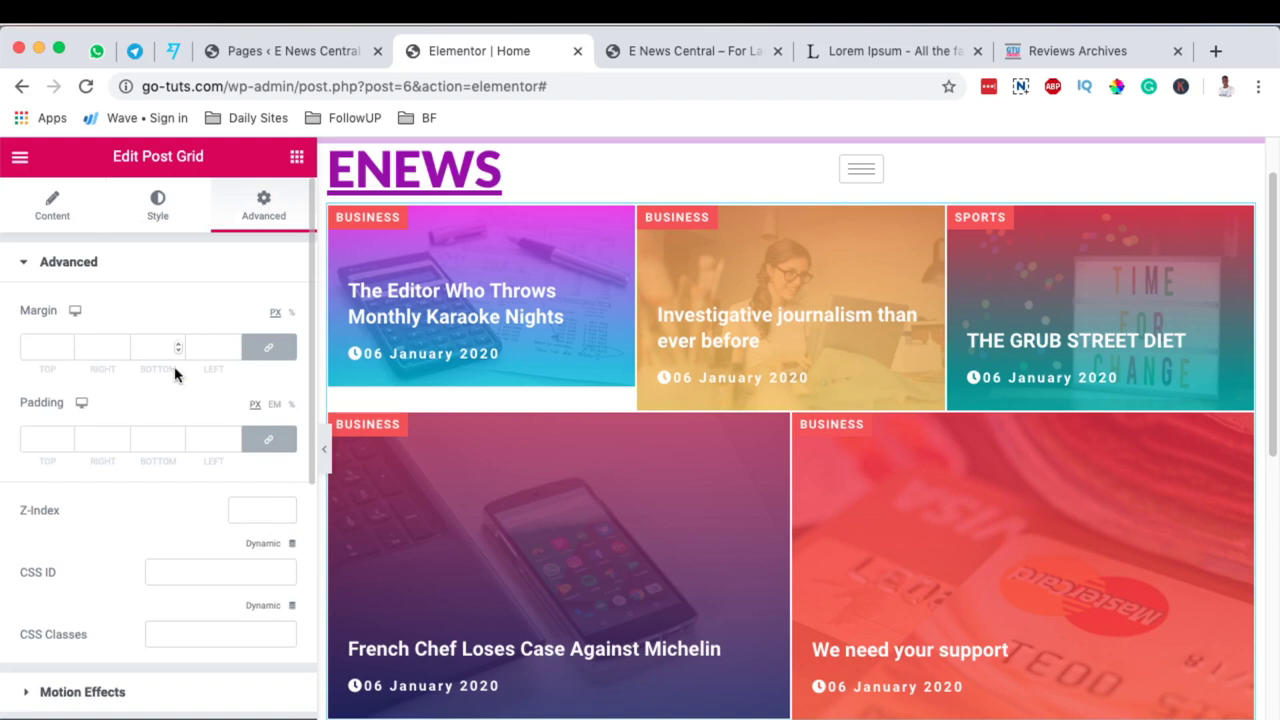
{"action": "scroll", "coordinate": [174, 389], "scroll_direction": "down", "scroll_amount": 5}
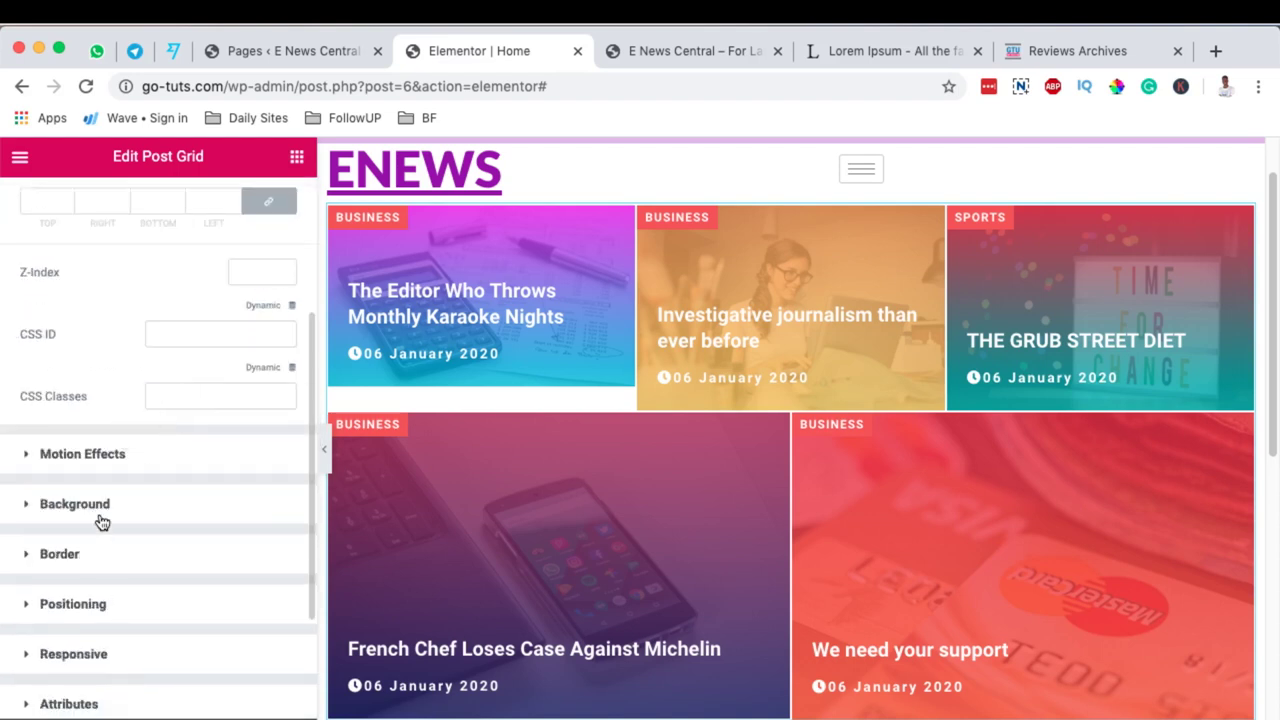
{"action": "left_click", "coordinate": [102, 522]}
{"action": "left_click_drag", "start_coordinate": [269, 290], "coordinate": [54, 244]}
{"action": "left_click", "coordinate": [251, 471]}
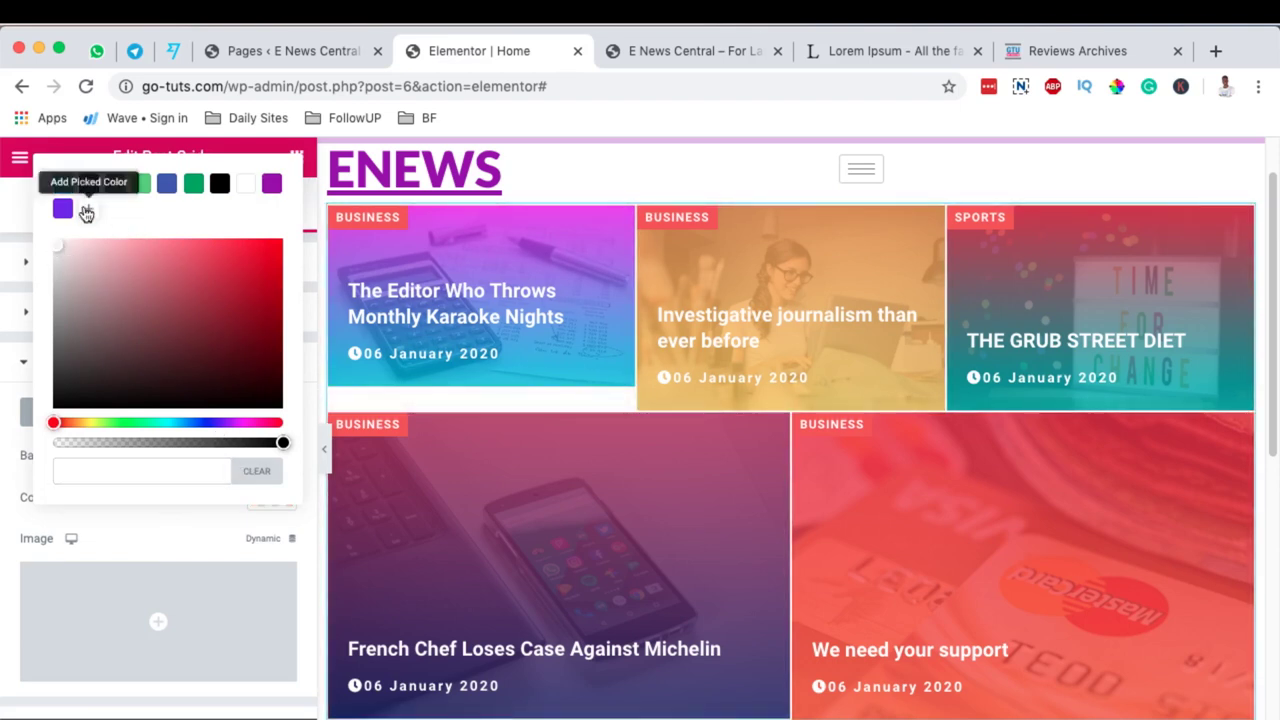
{"action": "left_click", "coordinate": [10, 367]}
{"action": "left_click", "coordinate": [10, 367]}
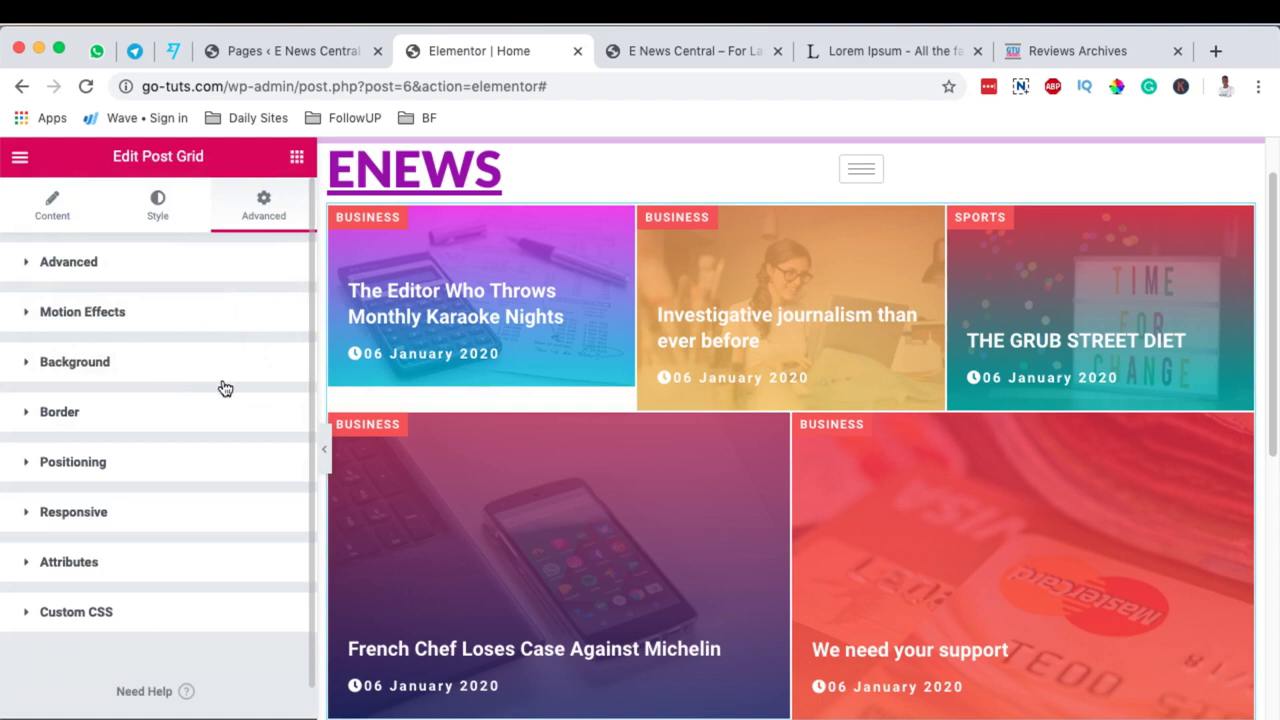
Order the post grid's posts by Date and check the resulting arrangement
{"action": "left_click", "coordinate": [160, 203]}
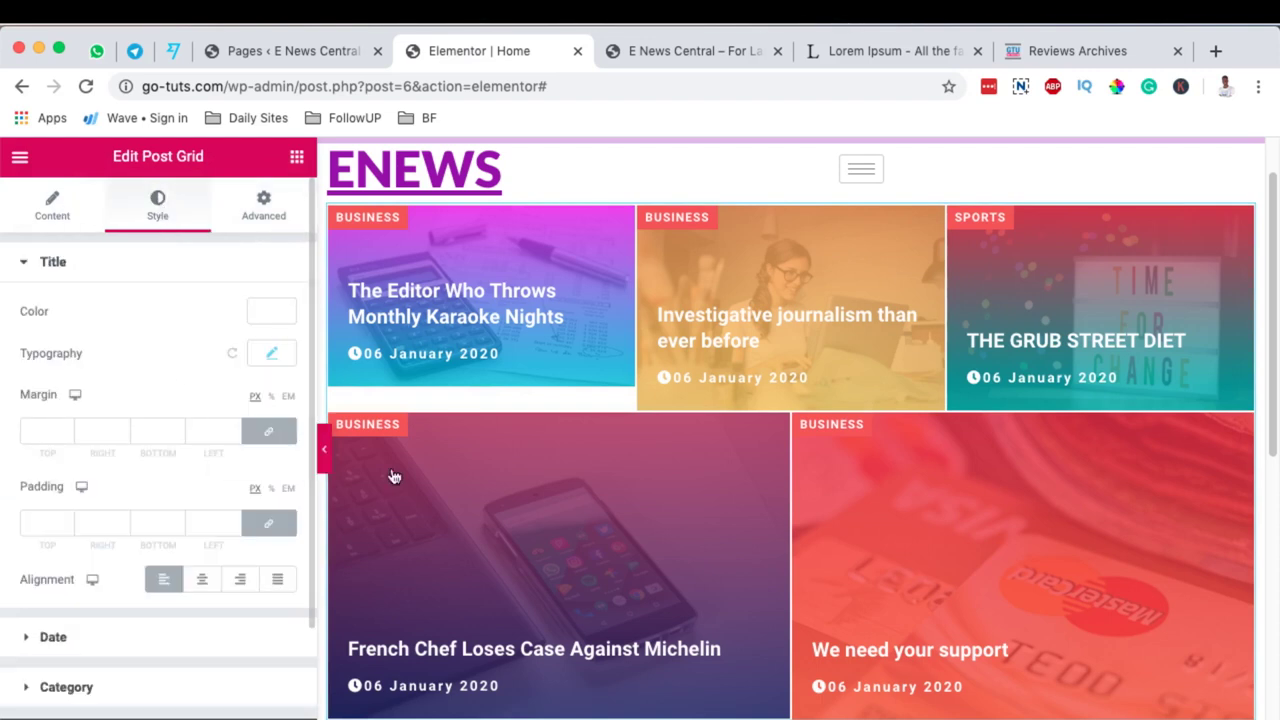
{"action": "scroll", "coordinate": [1086, 509], "scroll_direction": "down", "scroll_amount": 2}
{"action": "left_click", "coordinate": [1086, 509]}
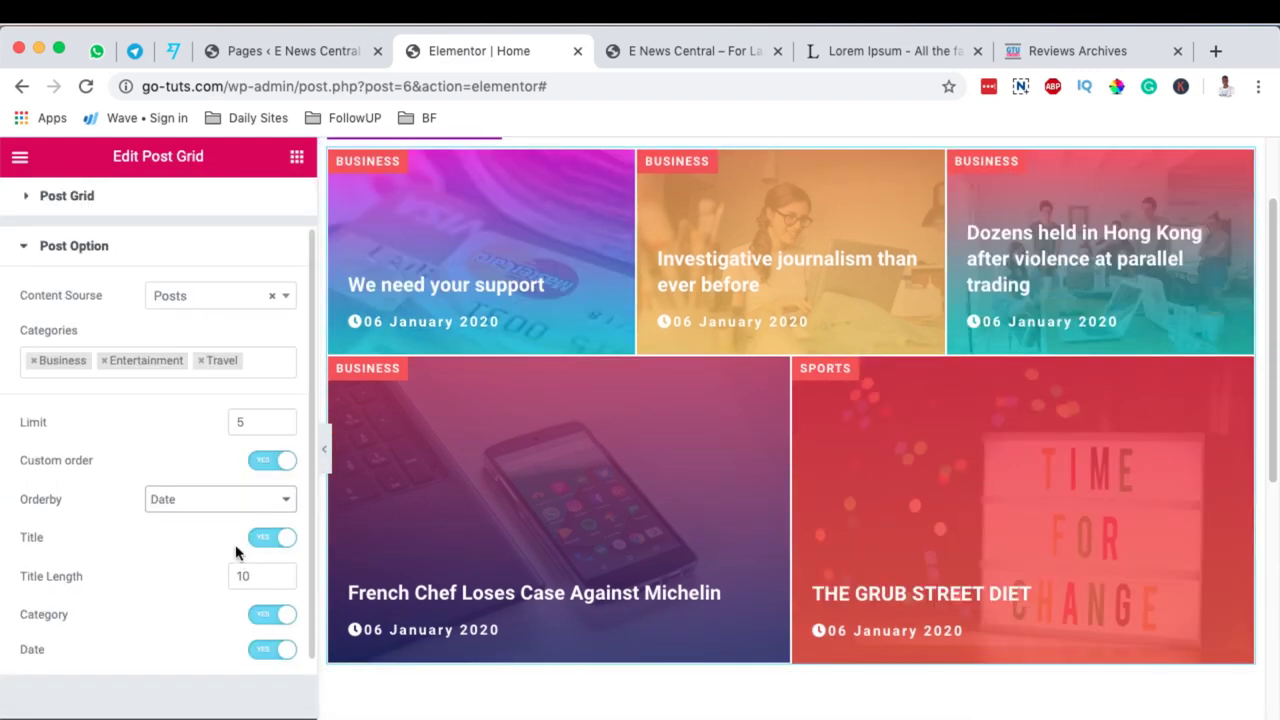
{"action": "scroll", "coordinate": [240, 551], "scroll_direction": "up", "scroll_amount": 1}
{"action": "scroll", "coordinate": [746, 429], "scroll_direction": "up", "scroll_amount": 3}
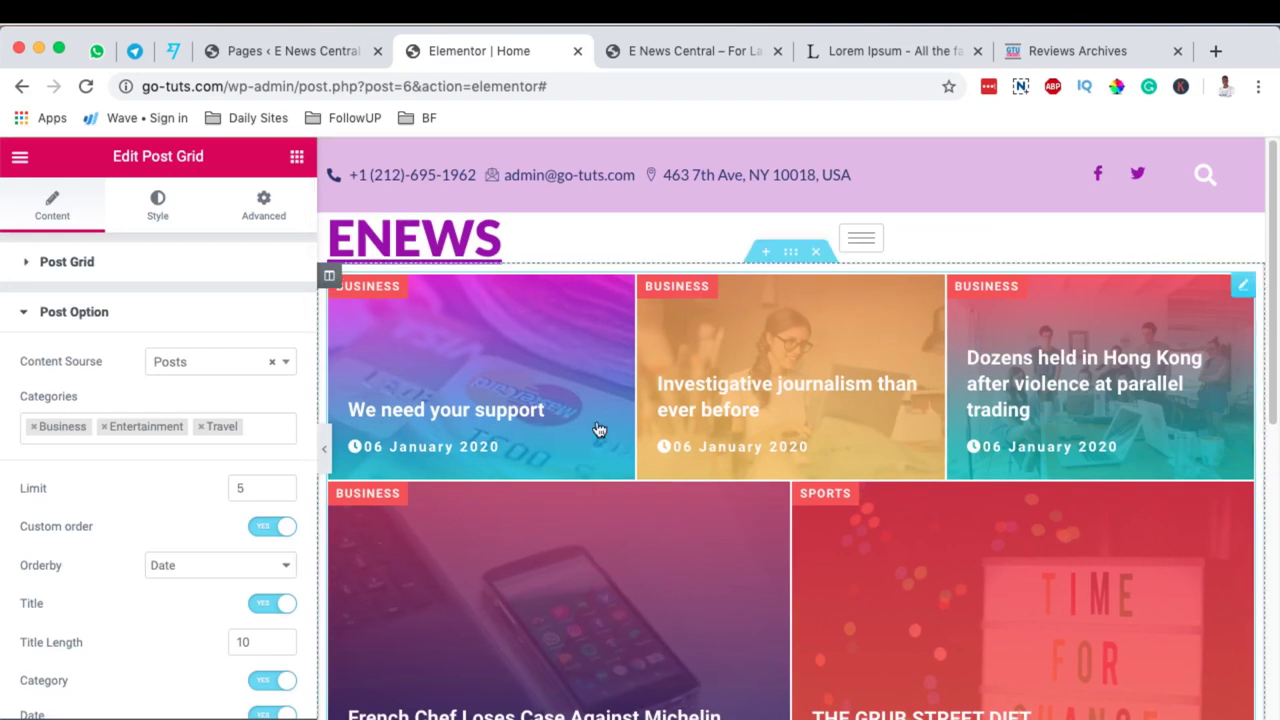
Reload the live E News Central front page through the ENEWS logo and check what content it displays
{"action": "key", "text": "ctrl+Tab"}
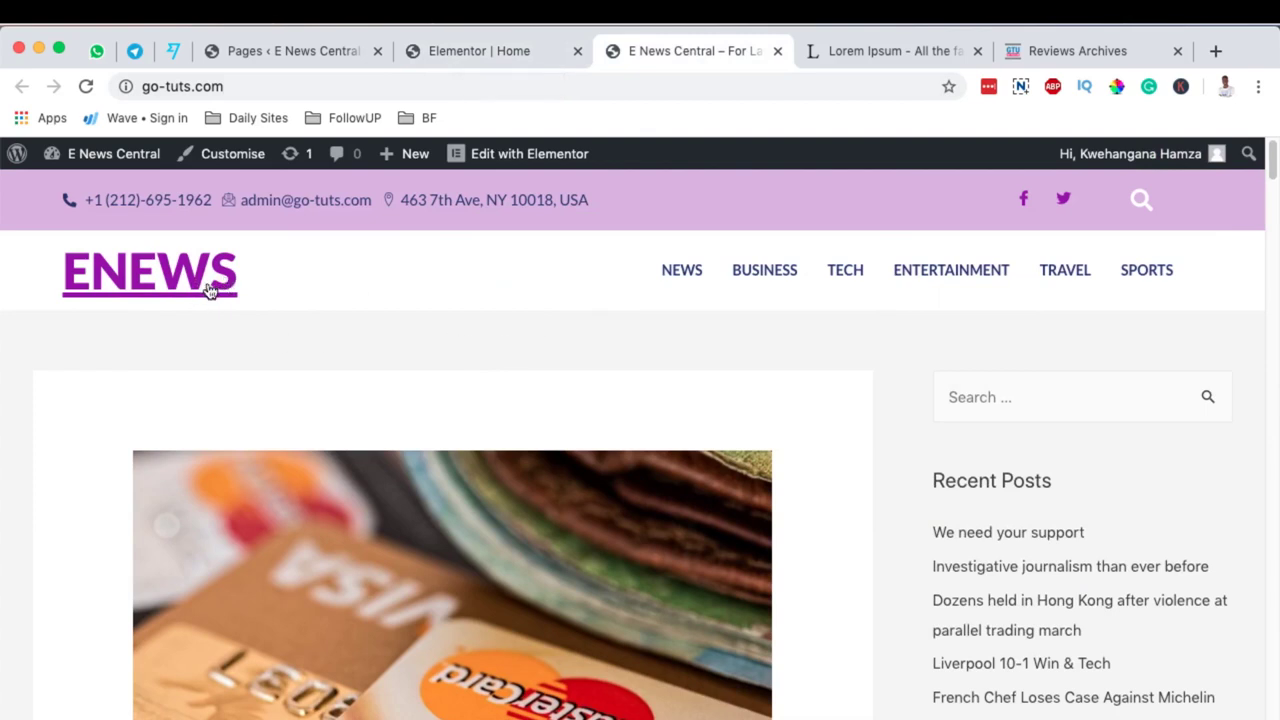
{"action": "left_click", "coordinate": [457, 60]}
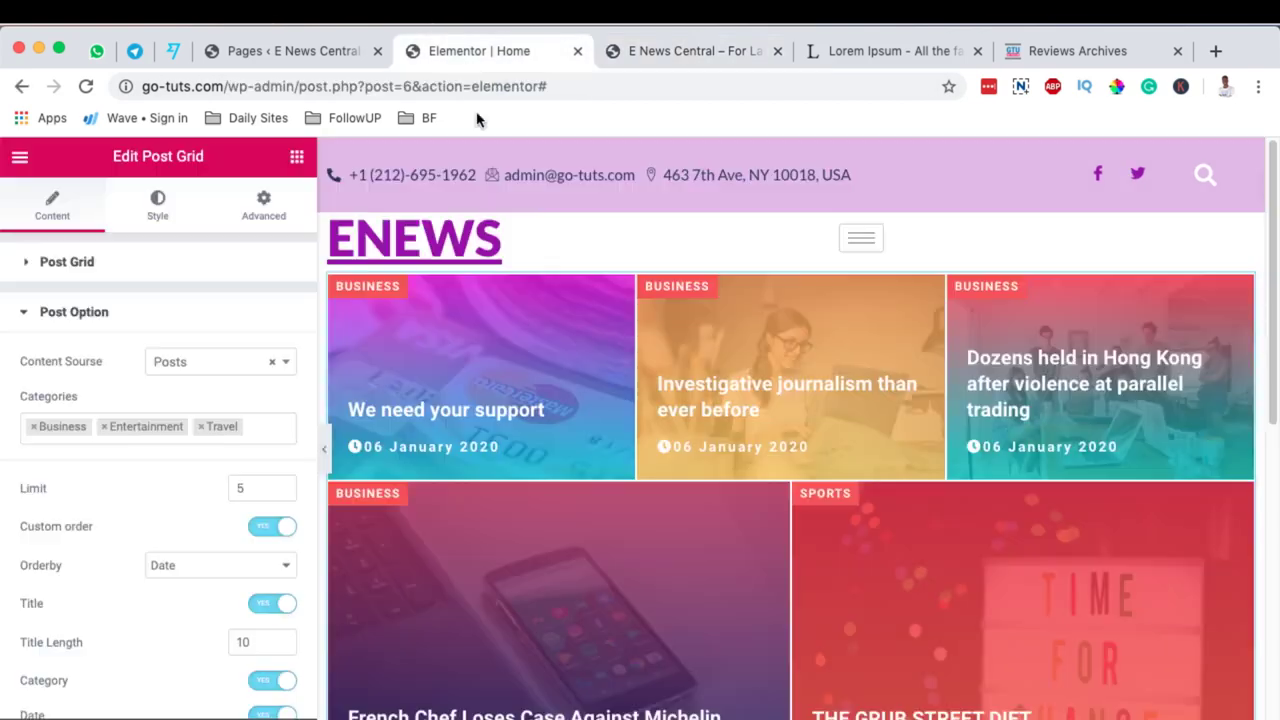
{"action": "key", "text": "ctrl+Tab"}
{"action": "left_click", "coordinate": [183, 295]}
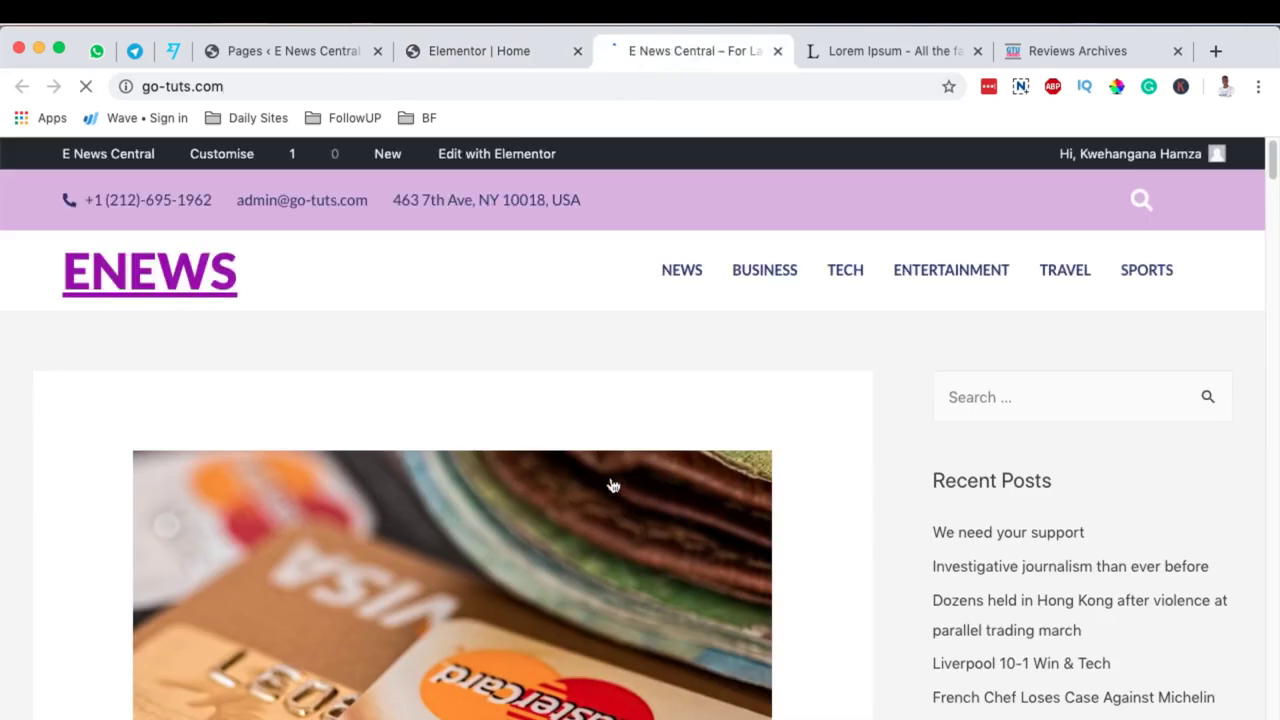
{"action": "scroll", "coordinate": [811, 466], "scroll_direction": "down", "scroll_amount": 2}
{"action": "scroll", "coordinate": [813, 475], "scroll_direction": "down", "scroll_amount": 2}
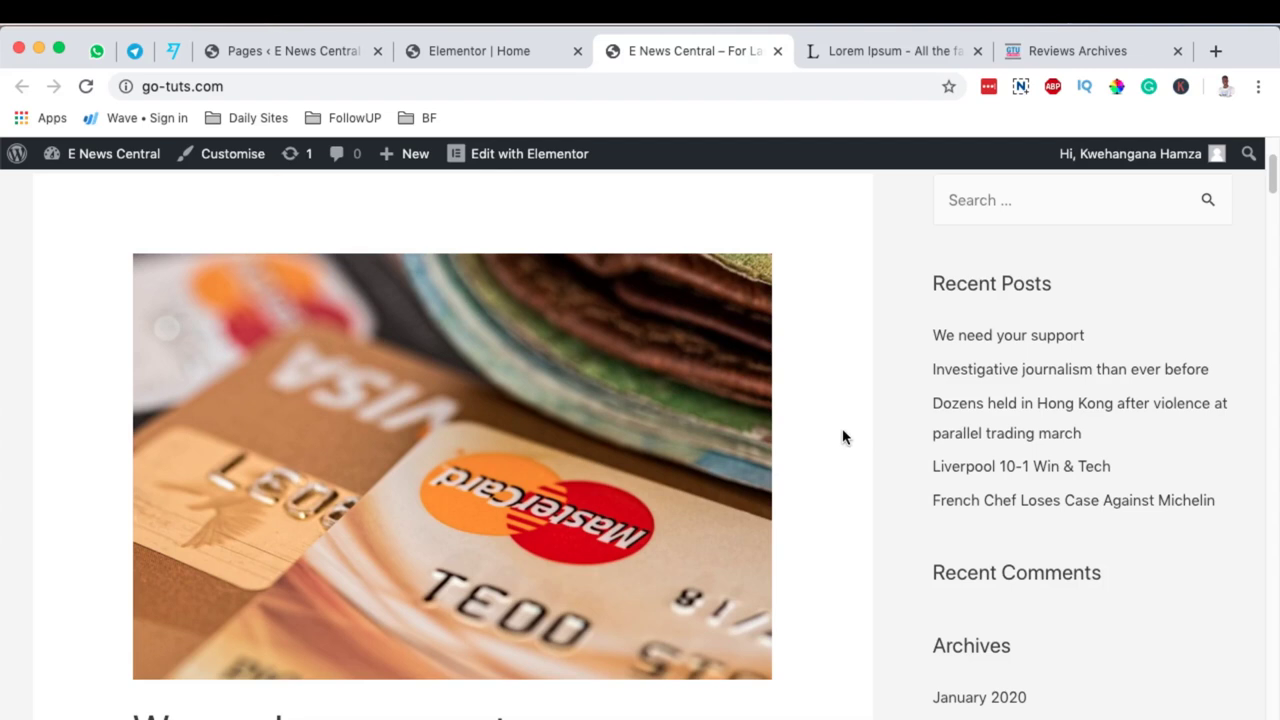
{"action": "scroll", "coordinate": [866, 488], "scroll_direction": "down", "scroll_amount": 1}
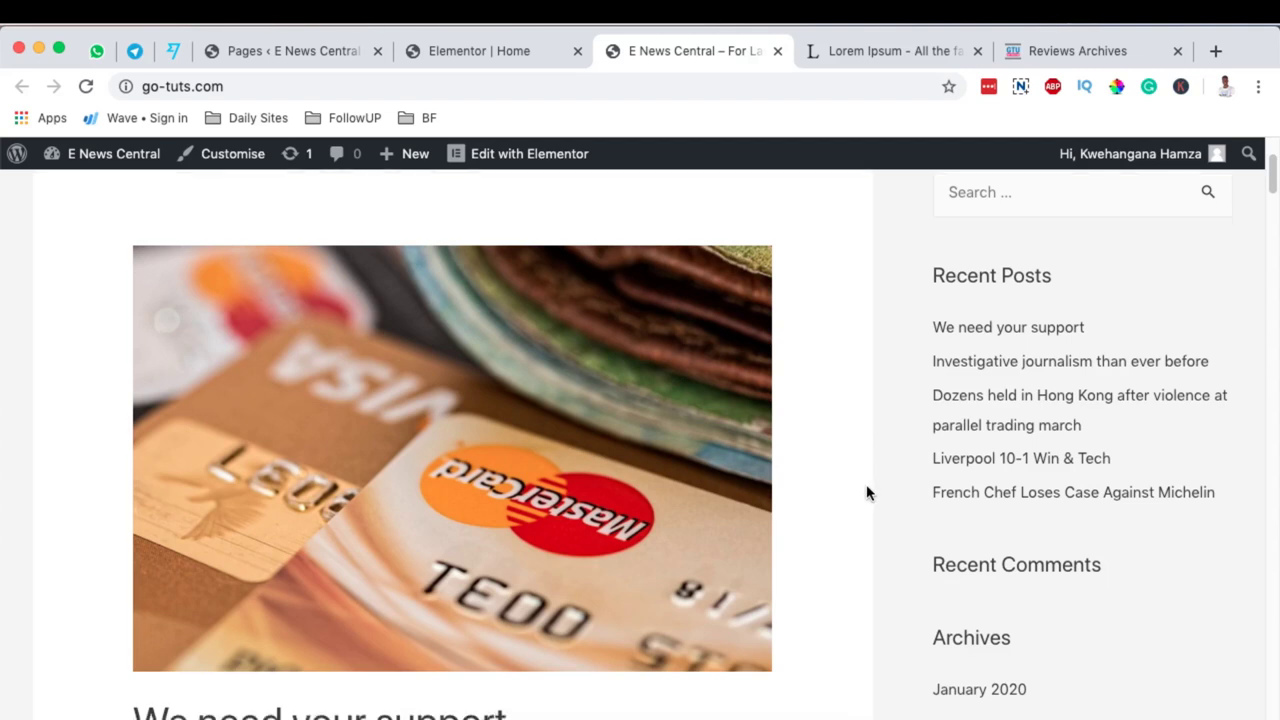
{"action": "scroll", "coordinate": [866, 490], "scroll_direction": "up", "scroll_amount": 3}
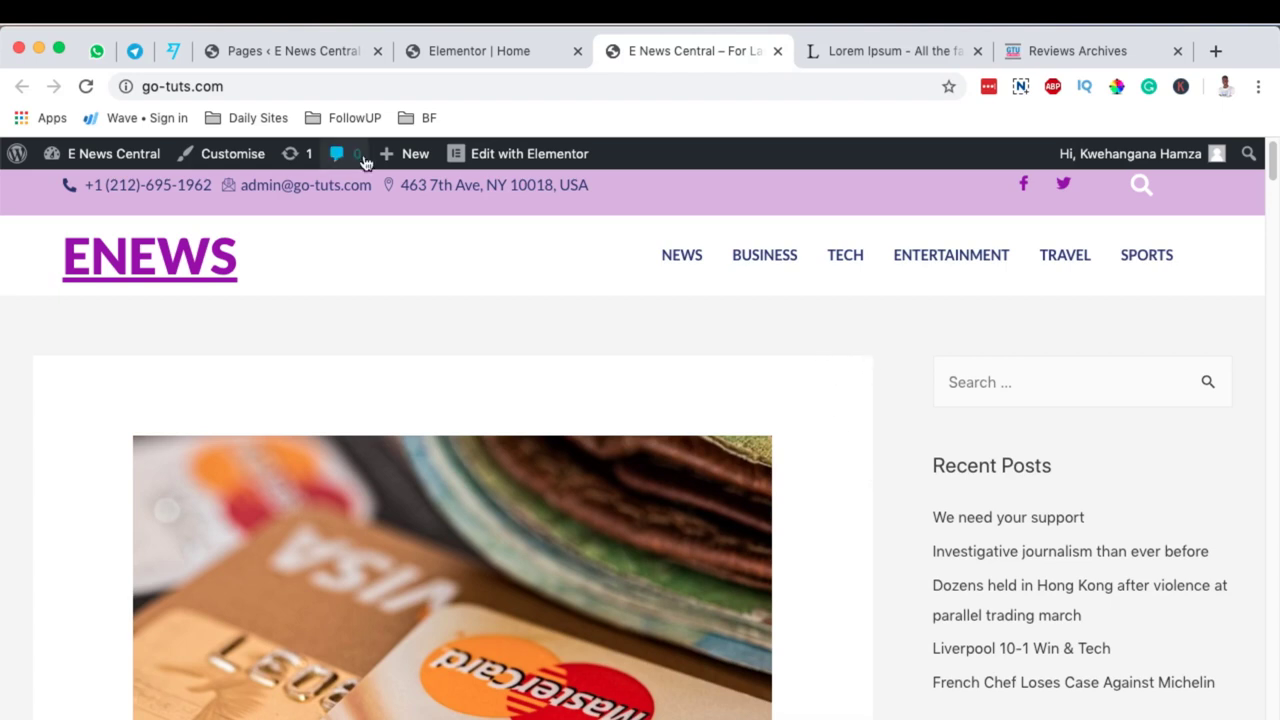
Return to the WordPress dashboard and open the Reading settings
{"action": "left_click", "coordinate": [270, 52]}
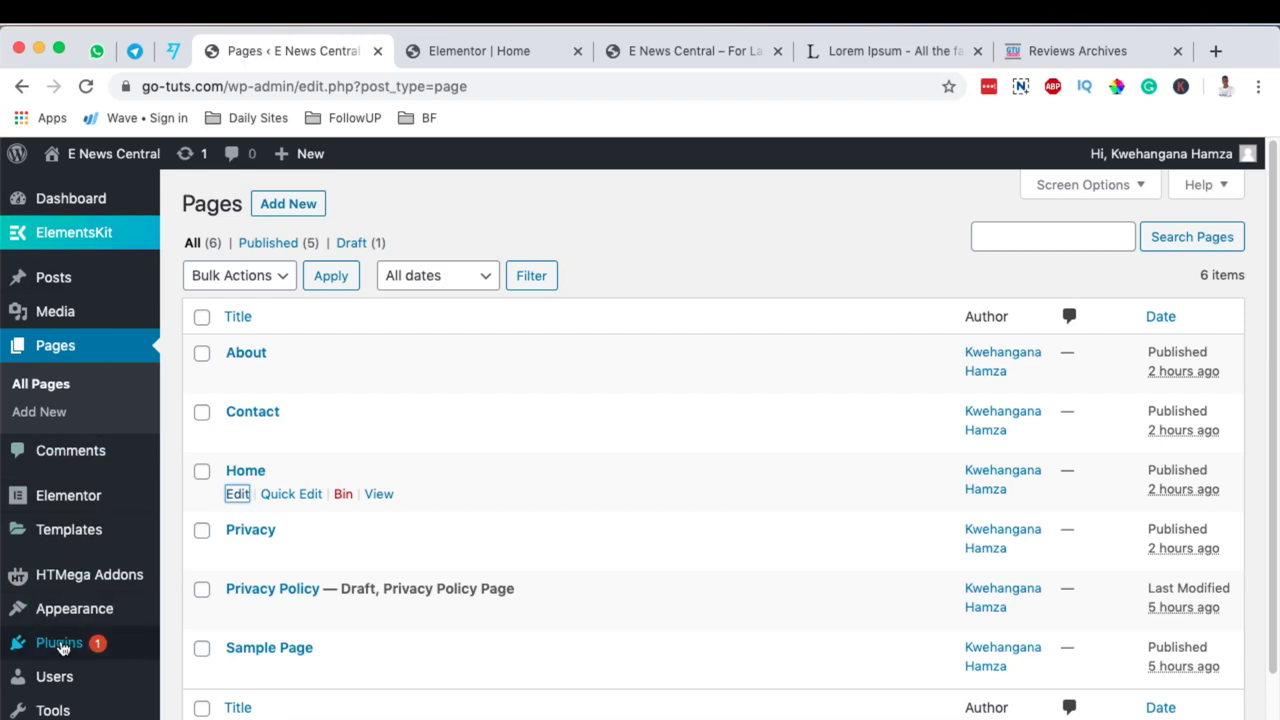
{"action": "mouse_move", "coordinate": [62, 607]}
{"action": "scroll", "coordinate": [62, 607], "scroll_direction": "down", "scroll_amount": 1}
{"action": "mouse_move", "coordinate": [60, 714]}
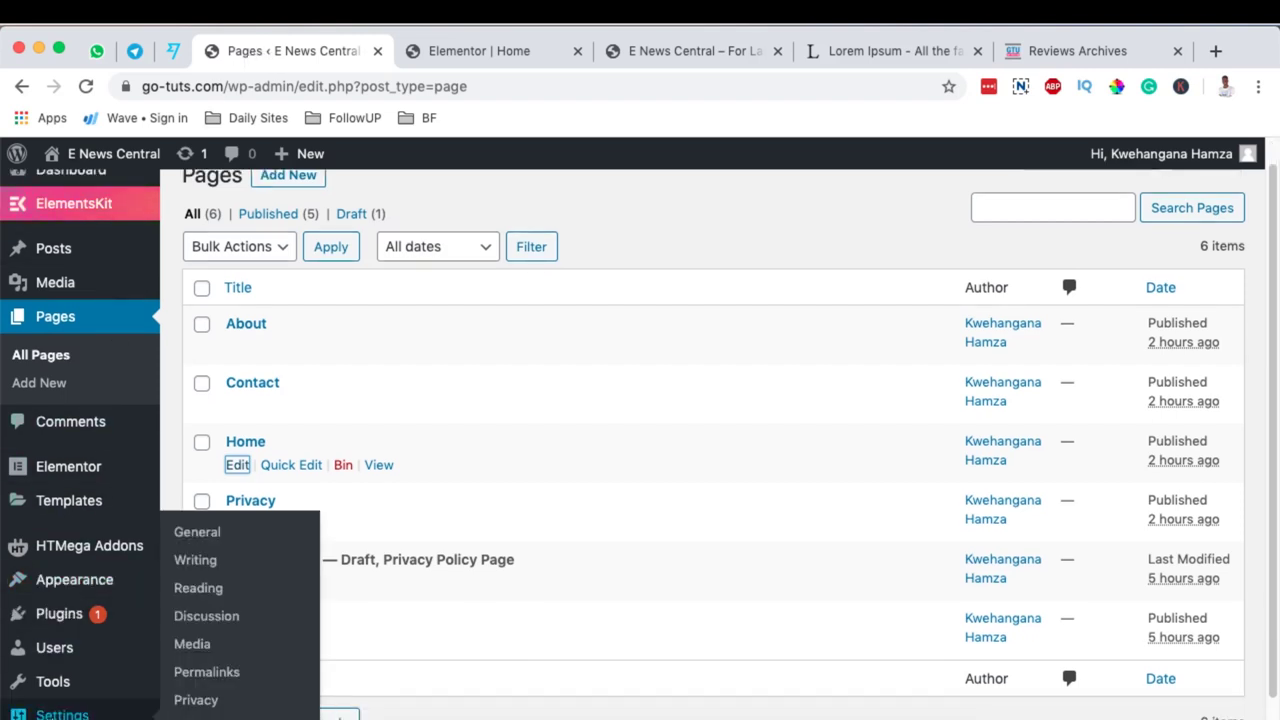
{"action": "left_click", "coordinate": [209, 590]}
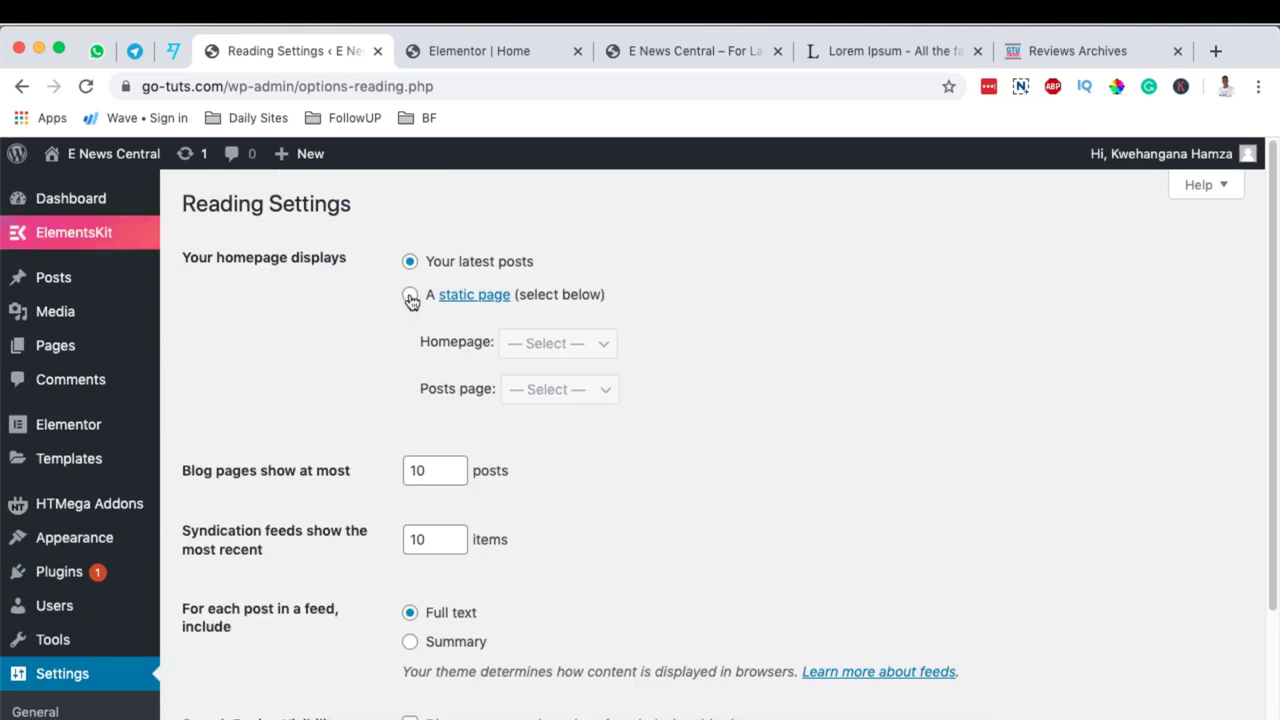
Set the homepage display to a static page with Home as the homepage, leaving the posts page unselected
{"action": "left_click", "coordinate": [410, 298]}
{"action": "left_click", "coordinate": [606, 356]}
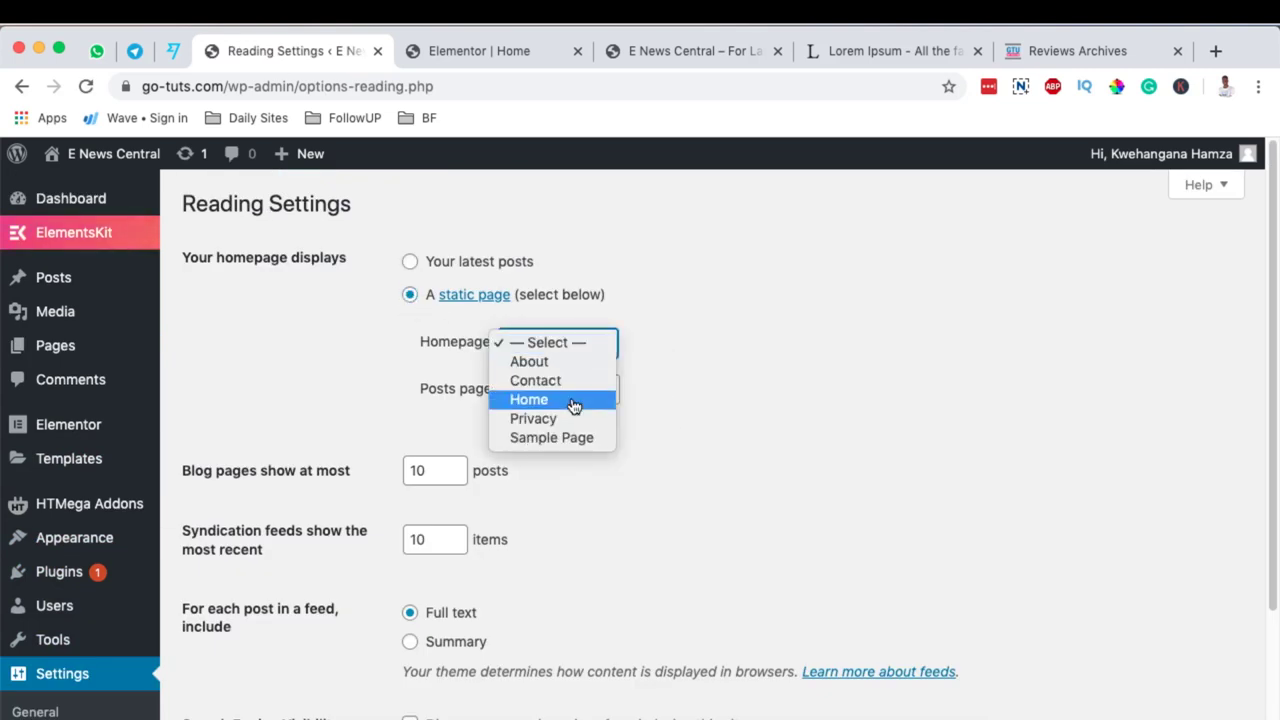
{"action": "left_click", "coordinate": [574, 401]}
{"action": "left_click", "coordinate": [594, 395]}
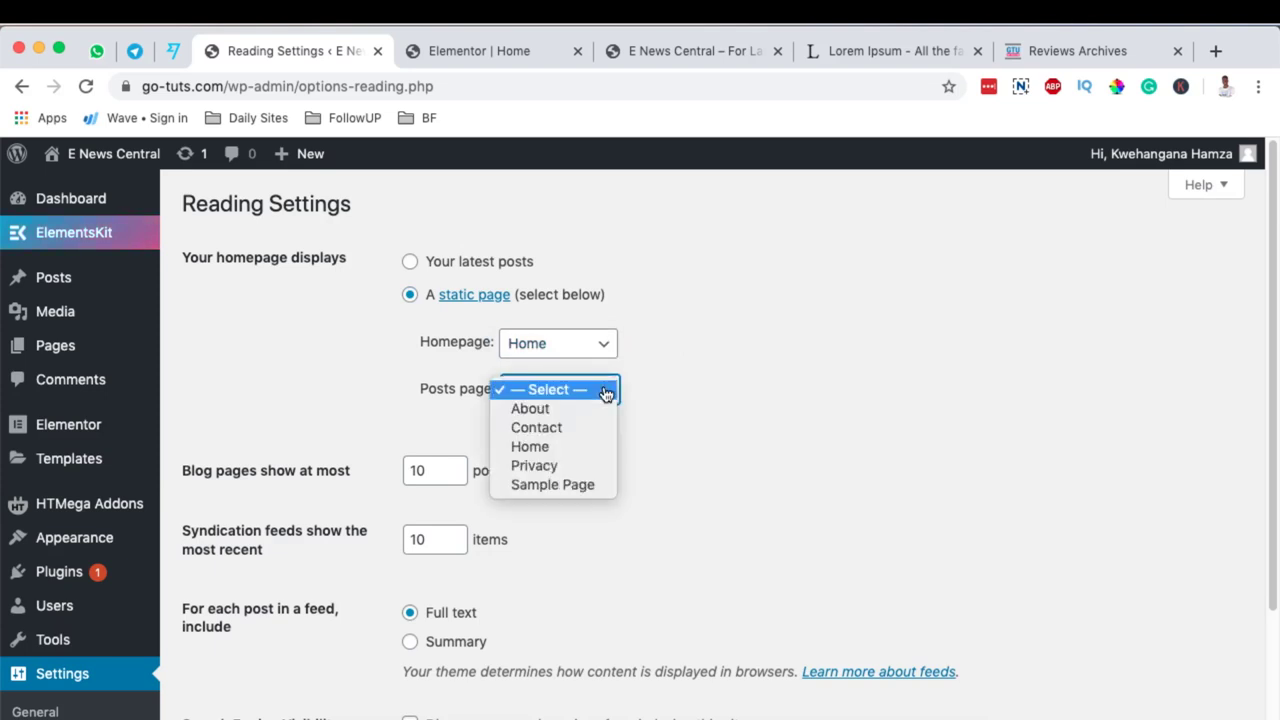
{"action": "left_click", "coordinate": [754, 390]}
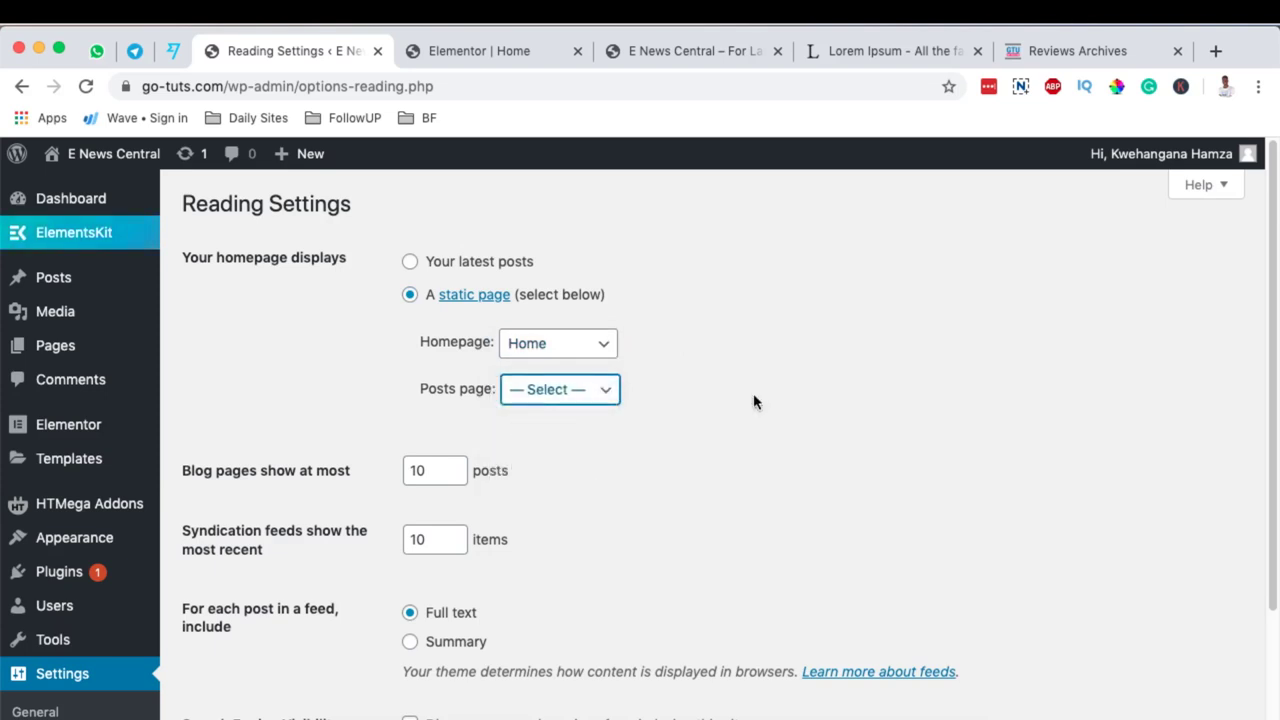
{"action": "scroll", "coordinate": [753, 393], "scroll_direction": "down", "scroll_amount": 3}
{"action": "scroll", "coordinate": [755, 400], "scroll_direction": "up", "scroll_amount": 3}
Review the post listing on the live E News Central front page and return to the Reading settings
{"action": "key", "text": "super+3"}
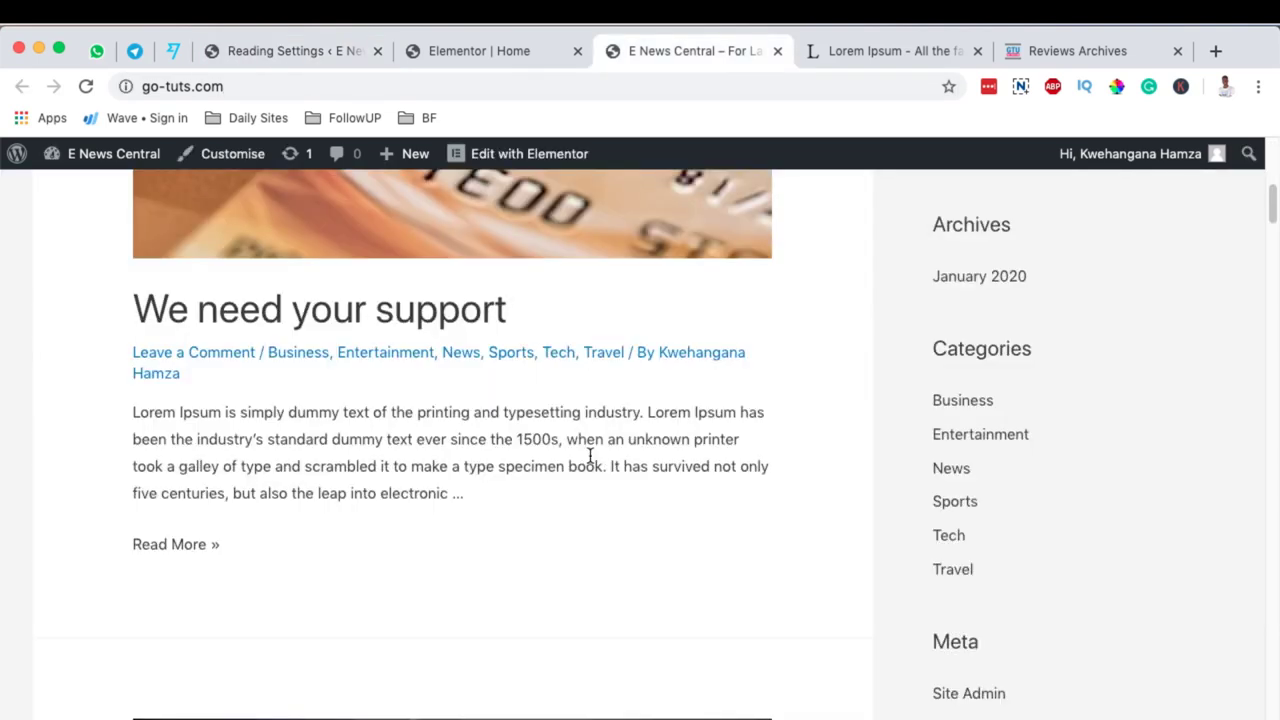
{"action": "scroll", "coordinate": [590, 455], "scroll_direction": "down", "scroll_amount": 10}
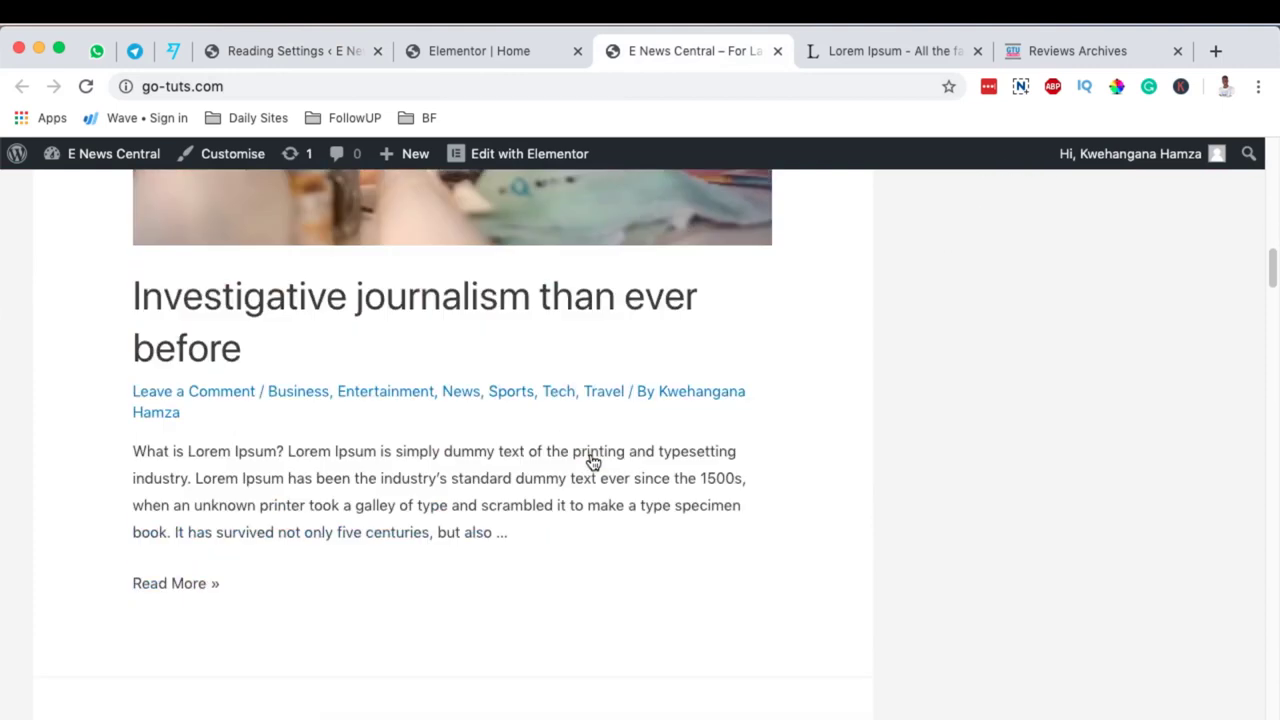
{"action": "scroll", "coordinate": [593, 462], "scroll_direction": "down", "scroll_amount": 7}
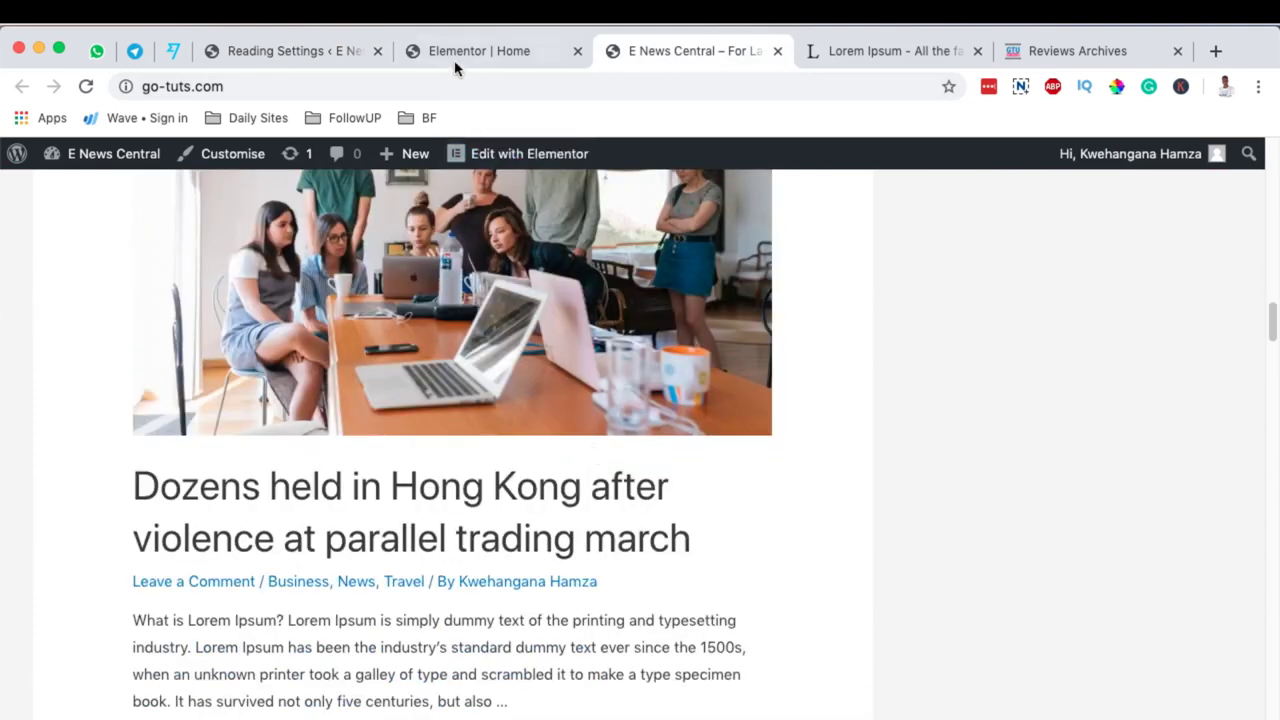
{"action": "left_click", "coordinate": [458, 54]}
{"action": "left_click", "coordinate": [315, 50]}
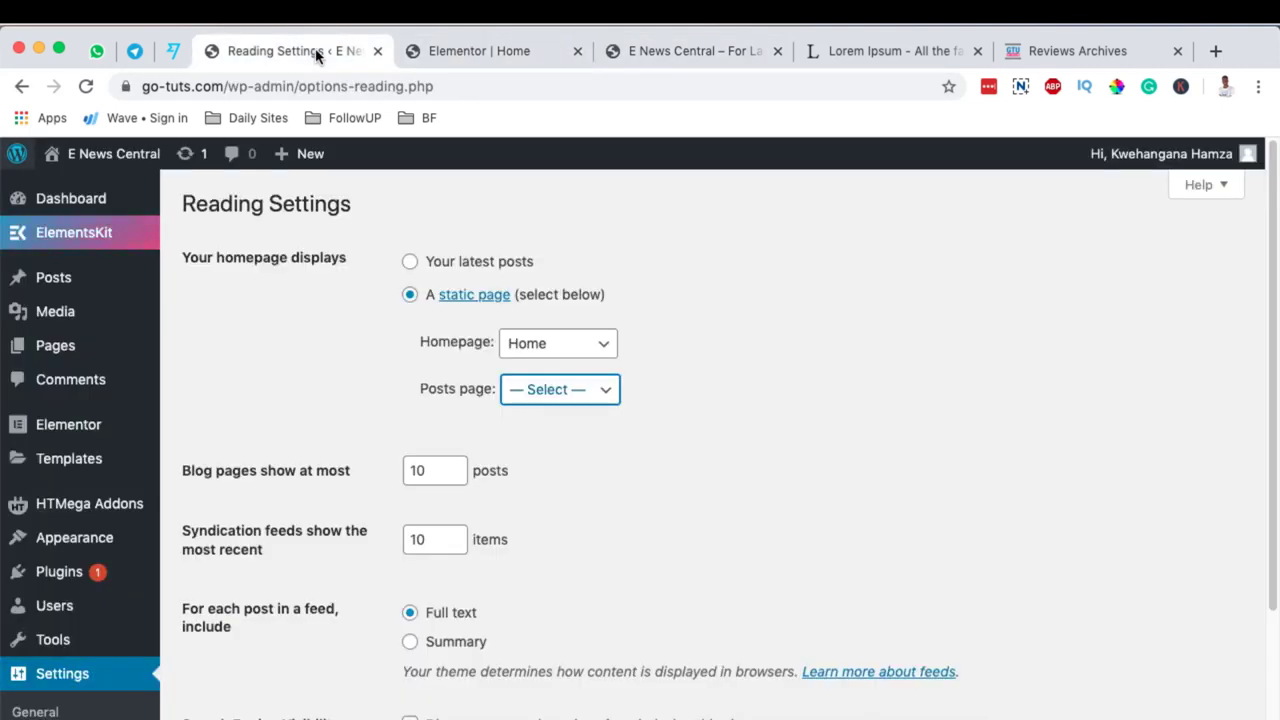
Save the changes to the Reading settings
{"action": "scroll", "coordinate": [756, 418], "scroll_direction": "down", "scroll_amount": 1}
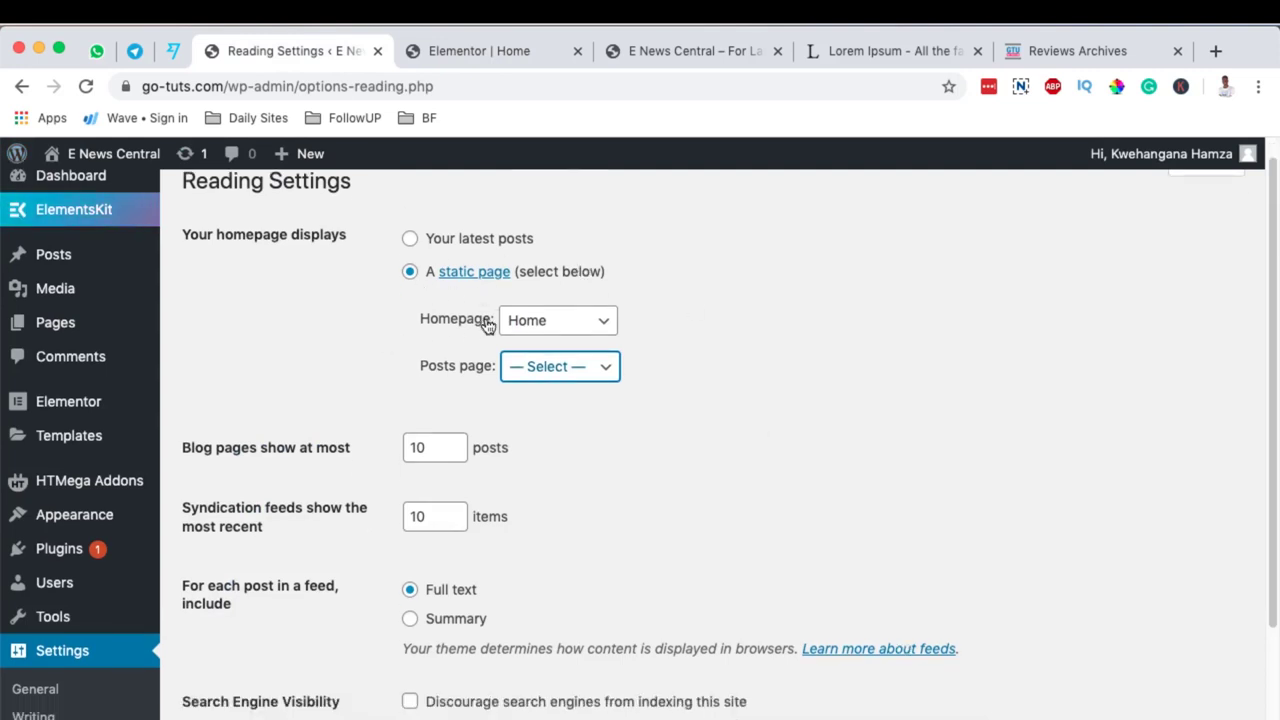
{"action": "scroll", "coordinate": [641, 330], "scroll_direction": "down", "scroll_amount": 4}
{"action": "left_click", "coordinate": [236, 640]}
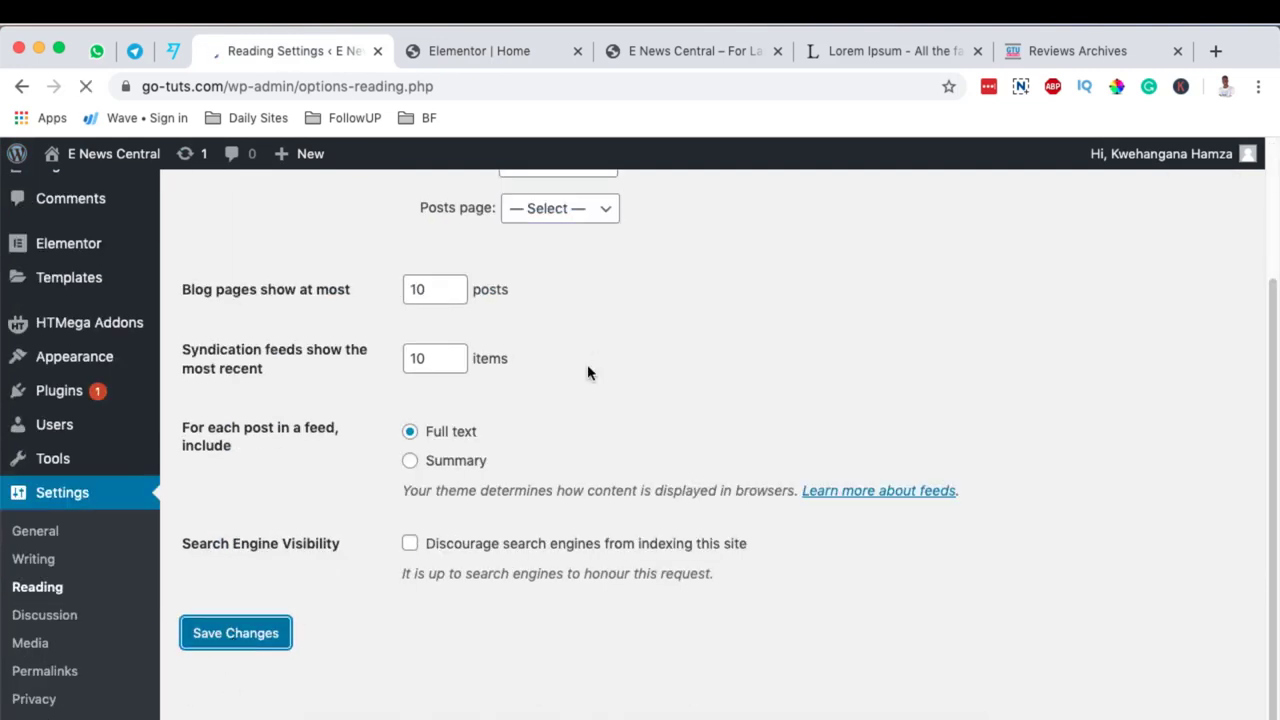
Check the live E News Central front page from the header and post grid down to the footer
{"action": "left_click", "coordinate": [472, 50]}
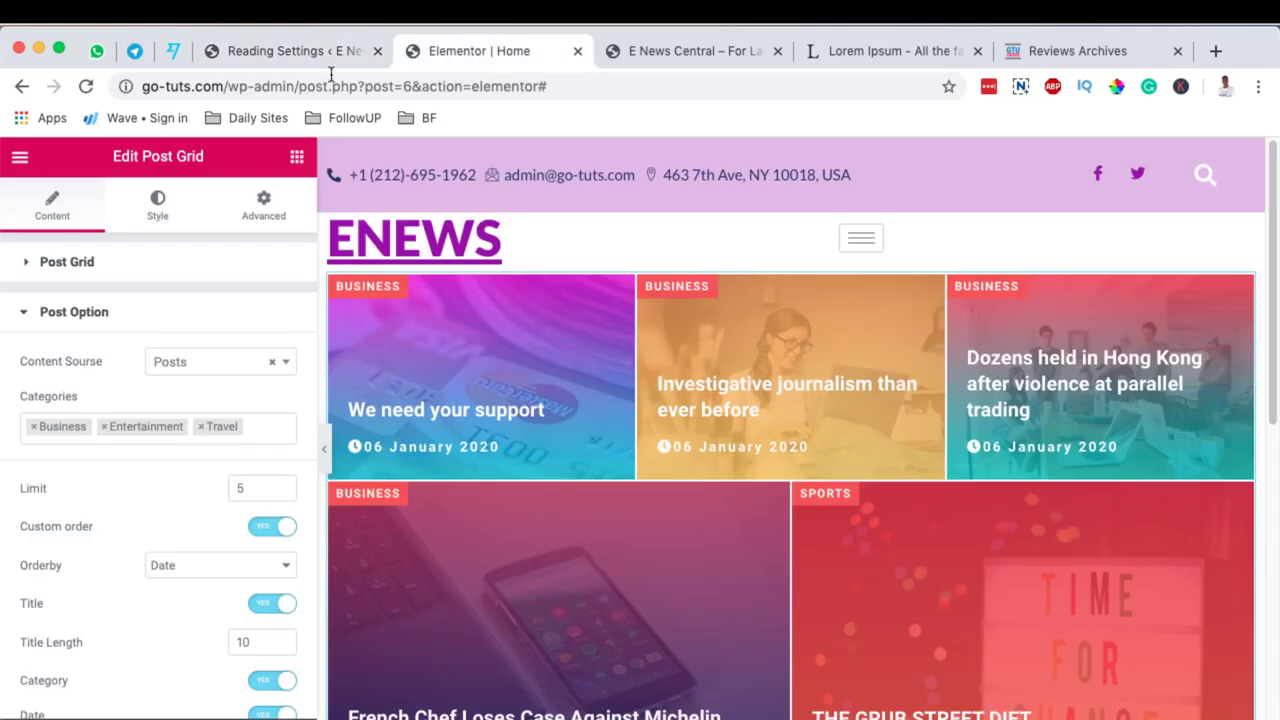
{"action": "left_click", "coordinate": [649, 51]}
{"action": "scroll", "coordinate": [170, 272], "scroll_direction": "up", "scroll_amount": 10}
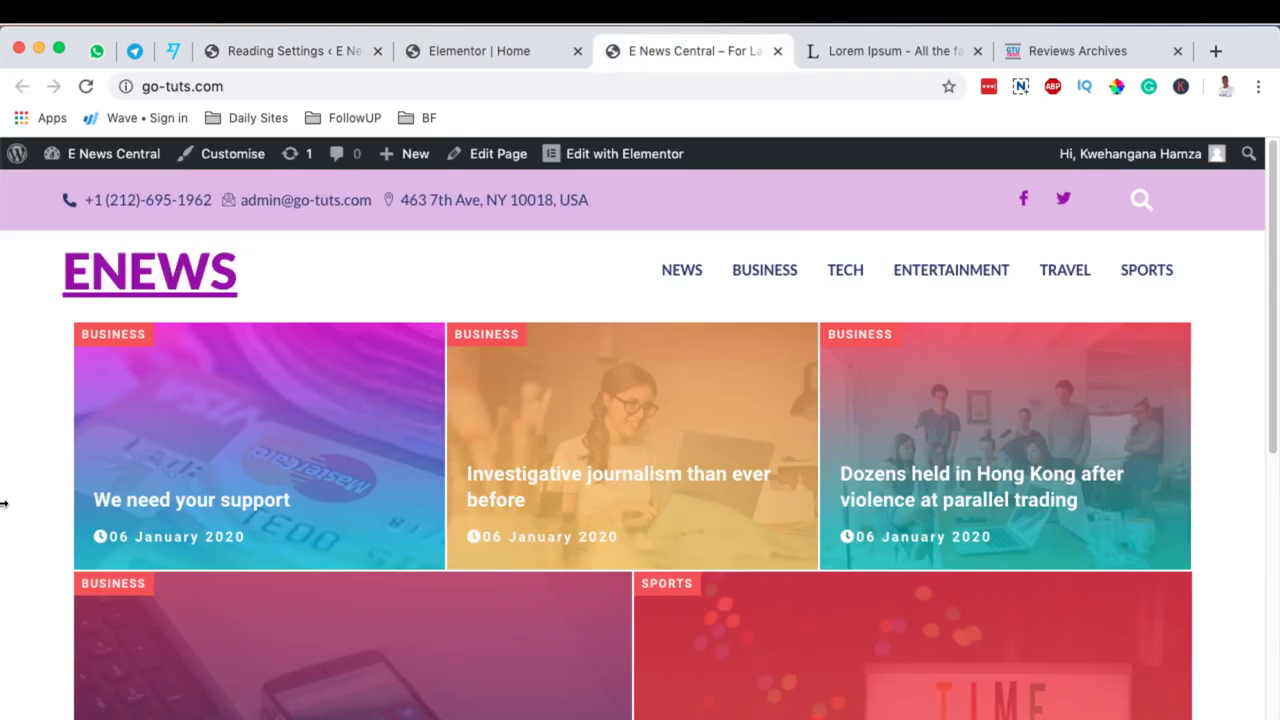
{"action": "scroll", "coordinate": [3, 497], "scroll_direction": "down", "scroll_amount": 3}
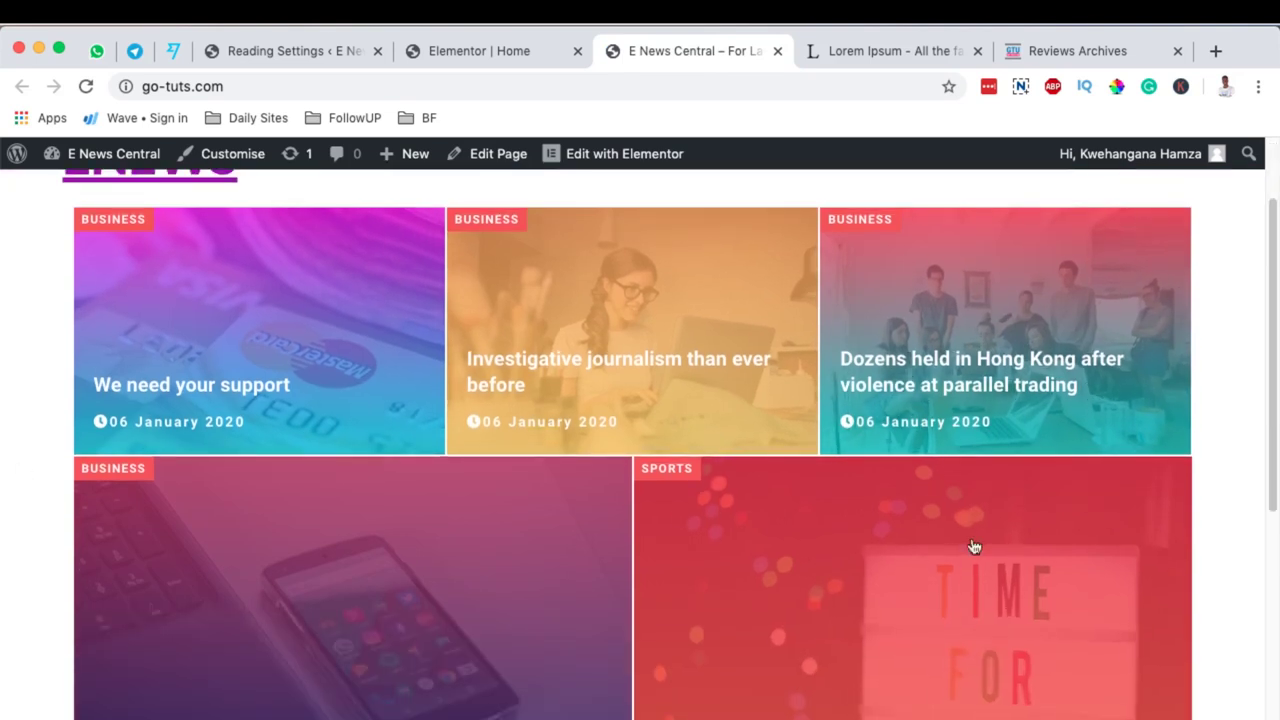
{"action": "scroll", "coordinate": [323, 354], "scroll_direction": "down", "scroll_amount": 4}
{"action": "scroll", "coordinate": [571, 389], "scroll_direction": "down", "scroll_amount": 4}
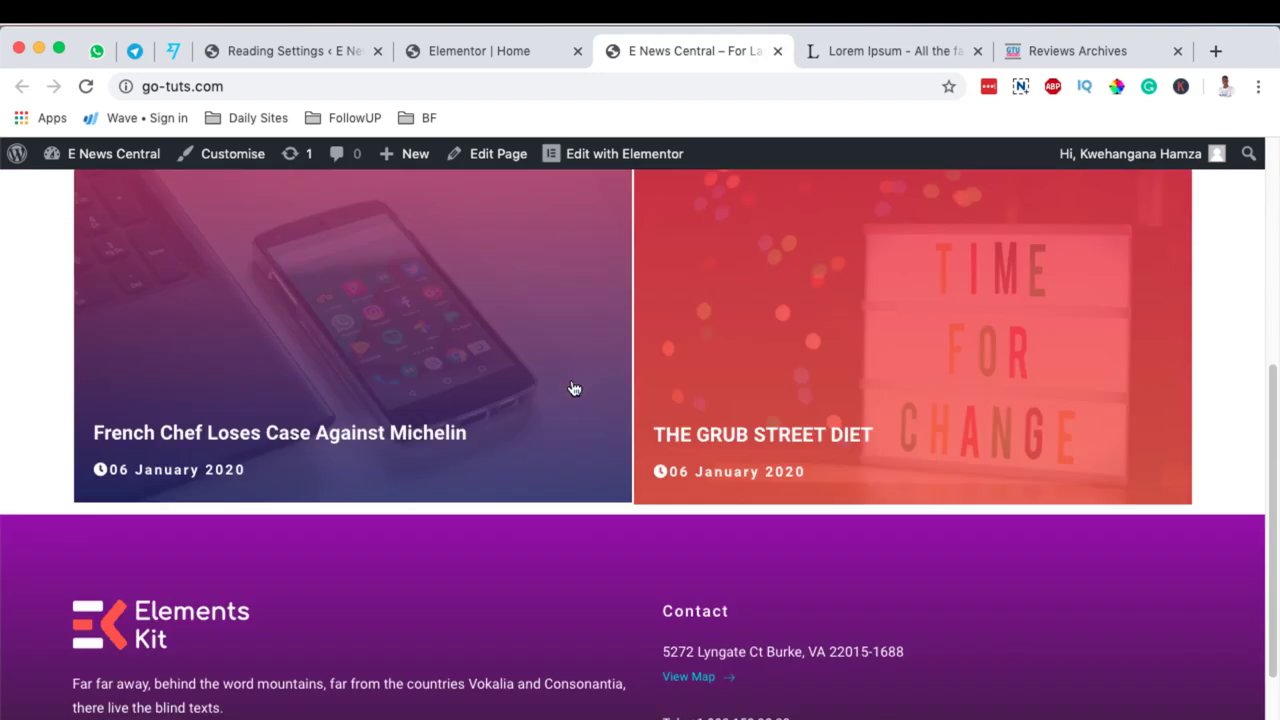
{"action": "scroll", "coordinate": [517, 277], "scroll_direction": "up", "scroll_amount": 10}
Create a new WordPress page titled Blog in a separate tab and publish it
{"action": "left_click", "coordinate": [263, 52]}
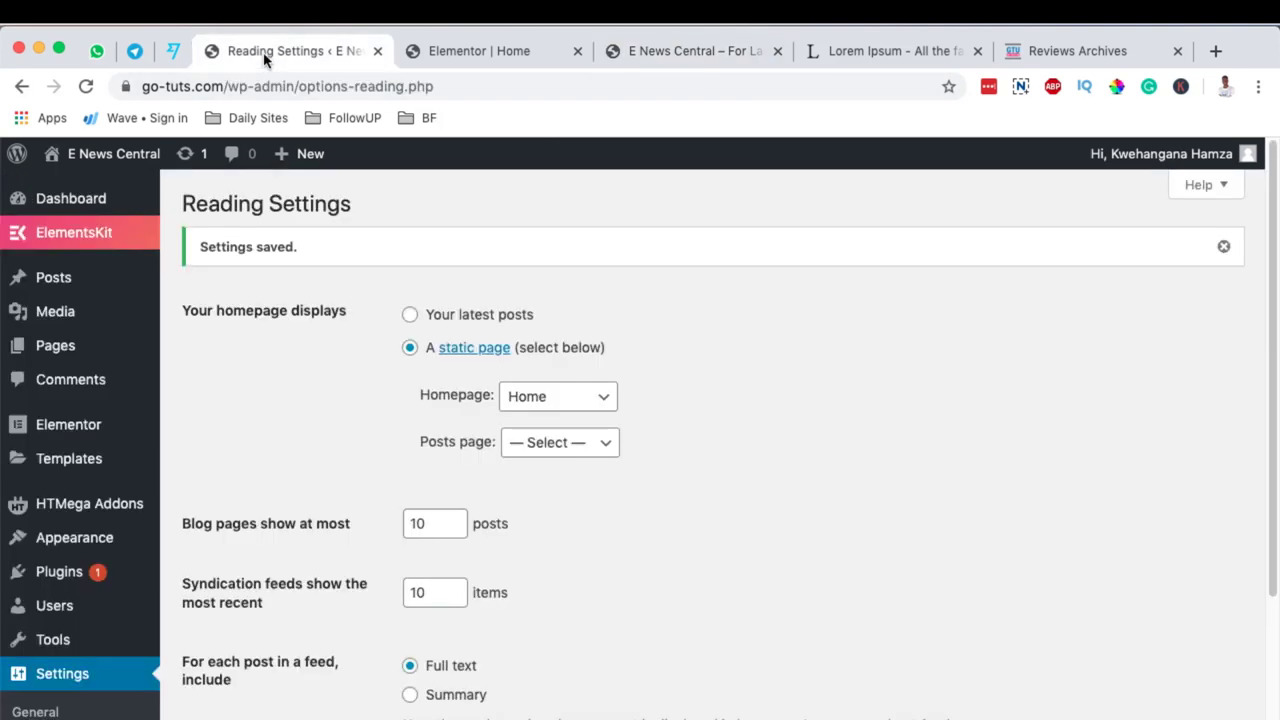
{"action": "mouse_move", "coordinate": [63, 357]}
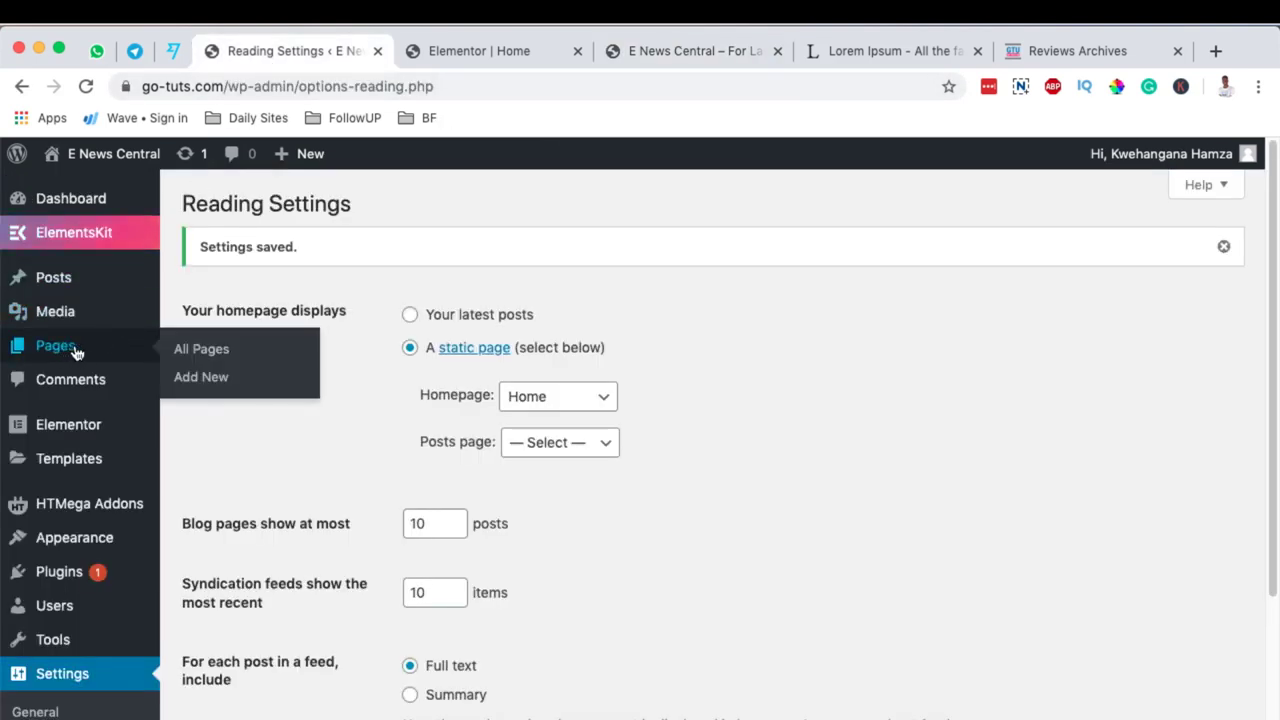
{"action": "left_click", "coordinate": [197, 383], "text": "super"}
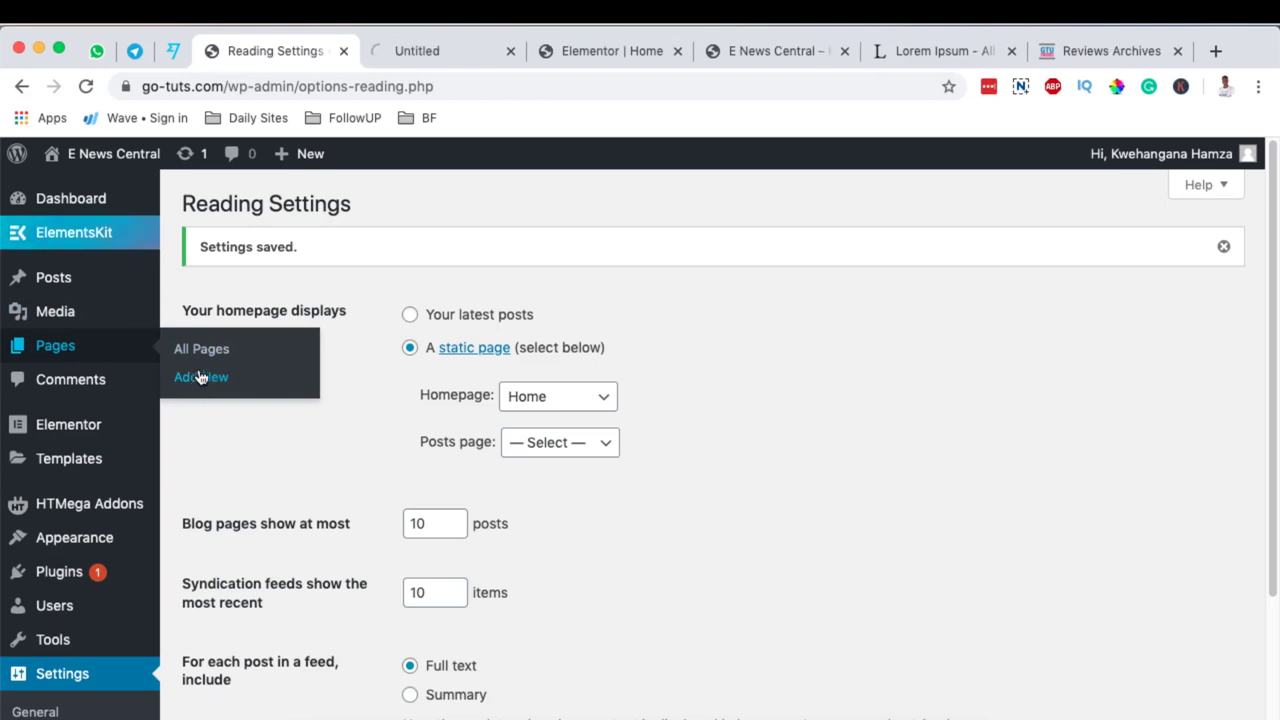
{"action": "left_click", "coordinate": [449, 51]}
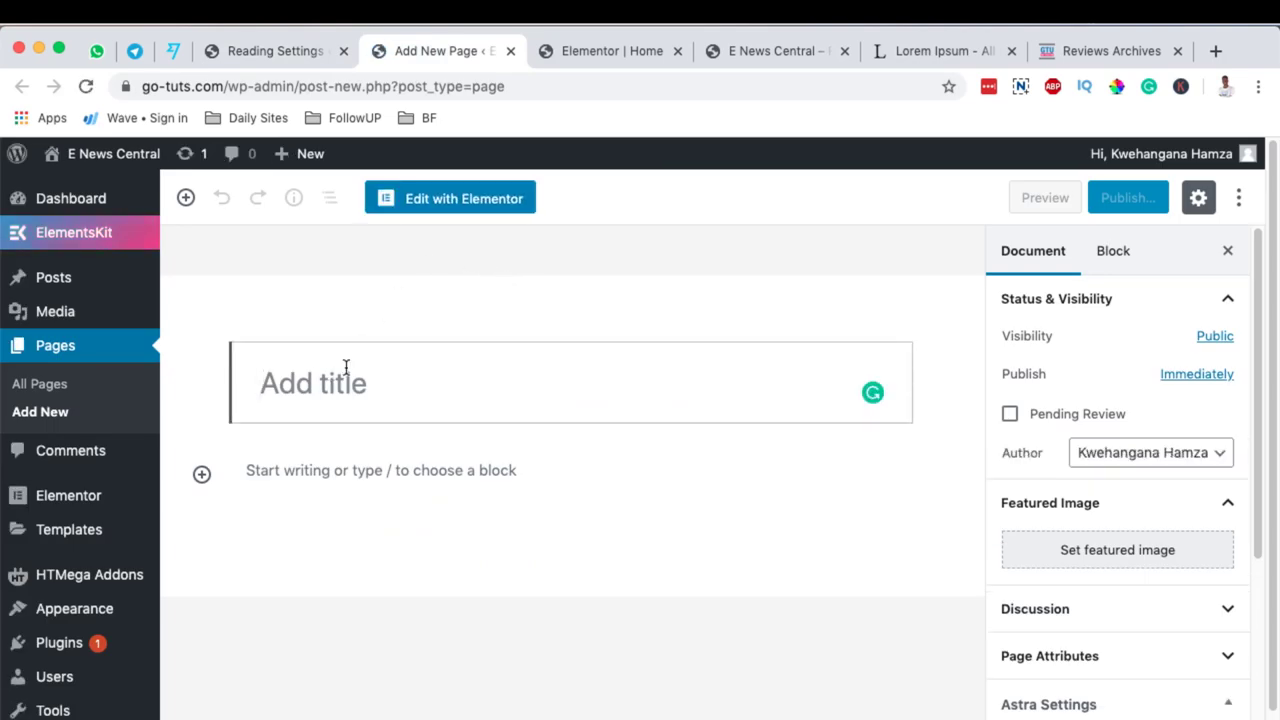
{"action": "type", "text": "Blog"}
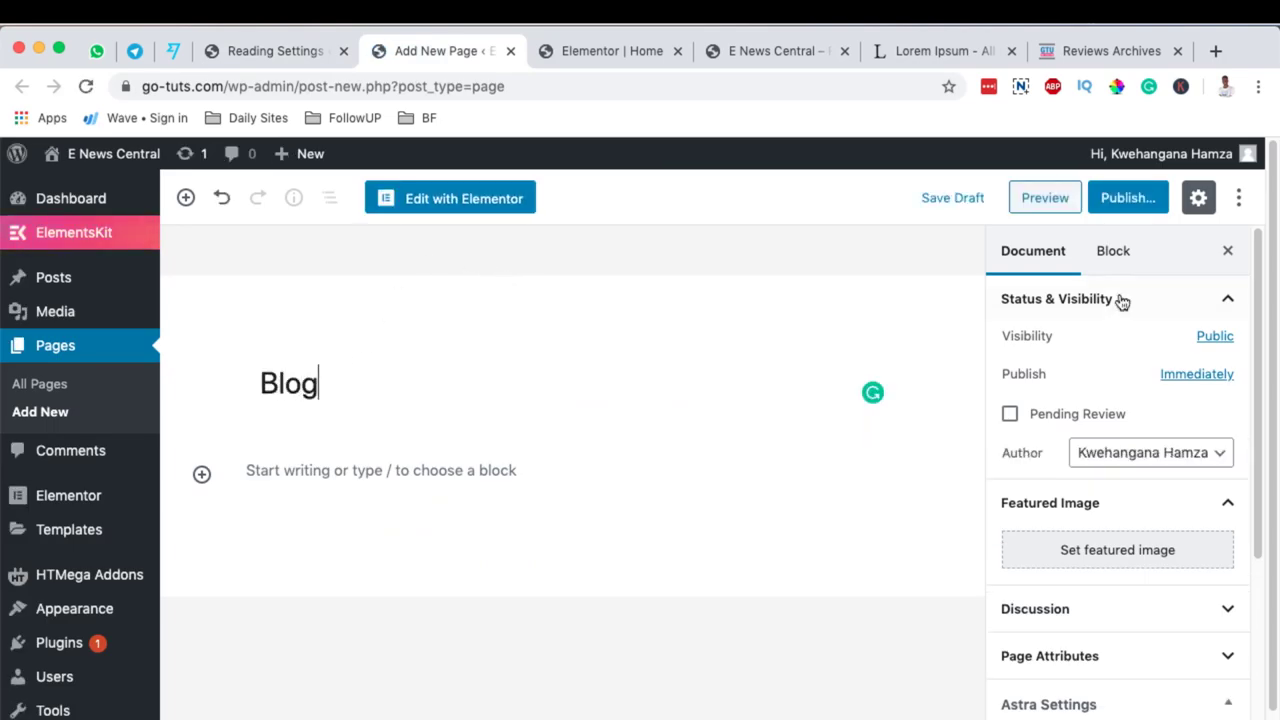
{"action": "left_click", "coordinate": [1130, 203]}
{"action": "left_click", "coordinate": [1132, 202]}
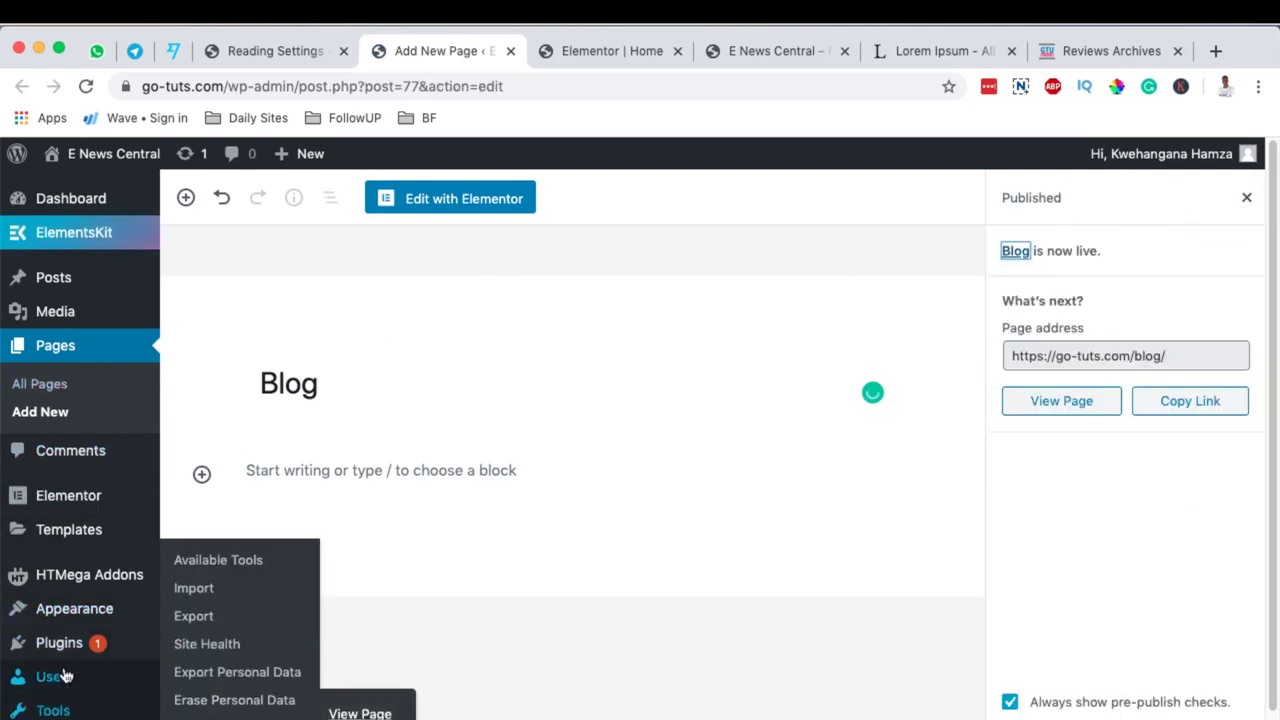
Set Blog as the posts page in the Reading settings, save the changes and close the duplicate settings tab
{"action": "mouse_move", "coordinate": [60, 716]}
{"action": "left_click", "coordinate": [228, 590]}
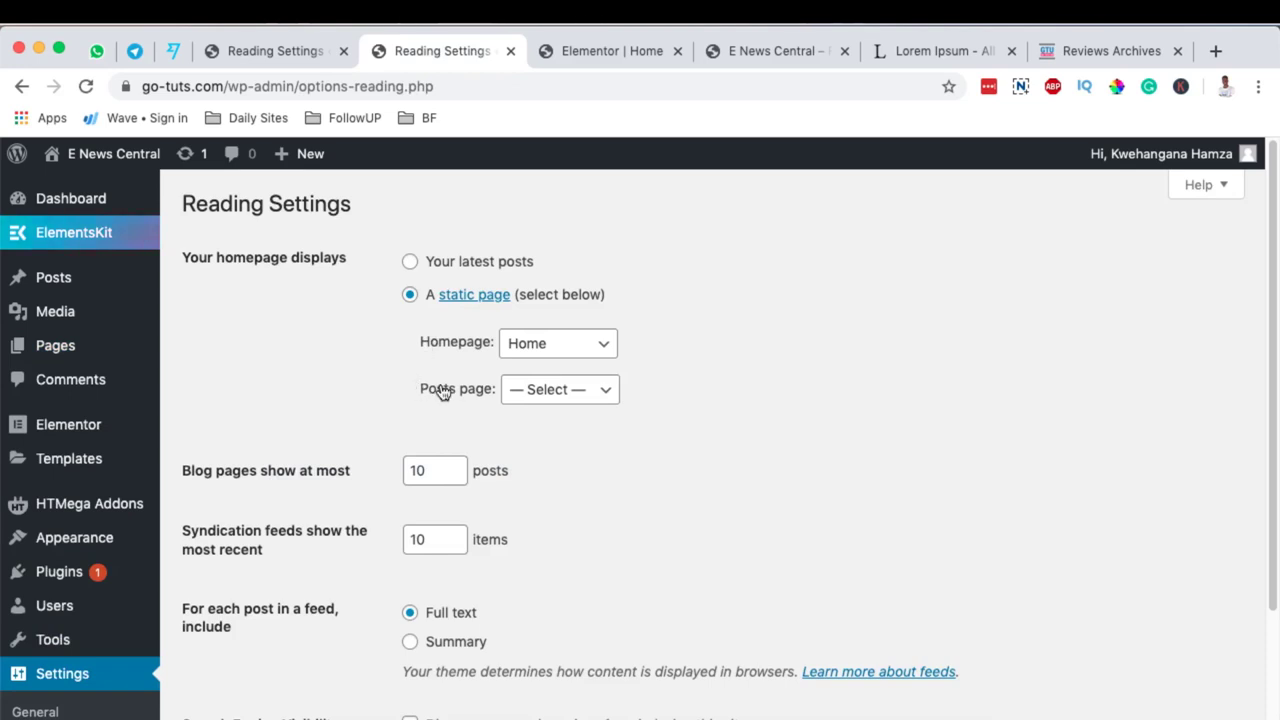
{"action": "left_click", "coordinate": [553, 392]}
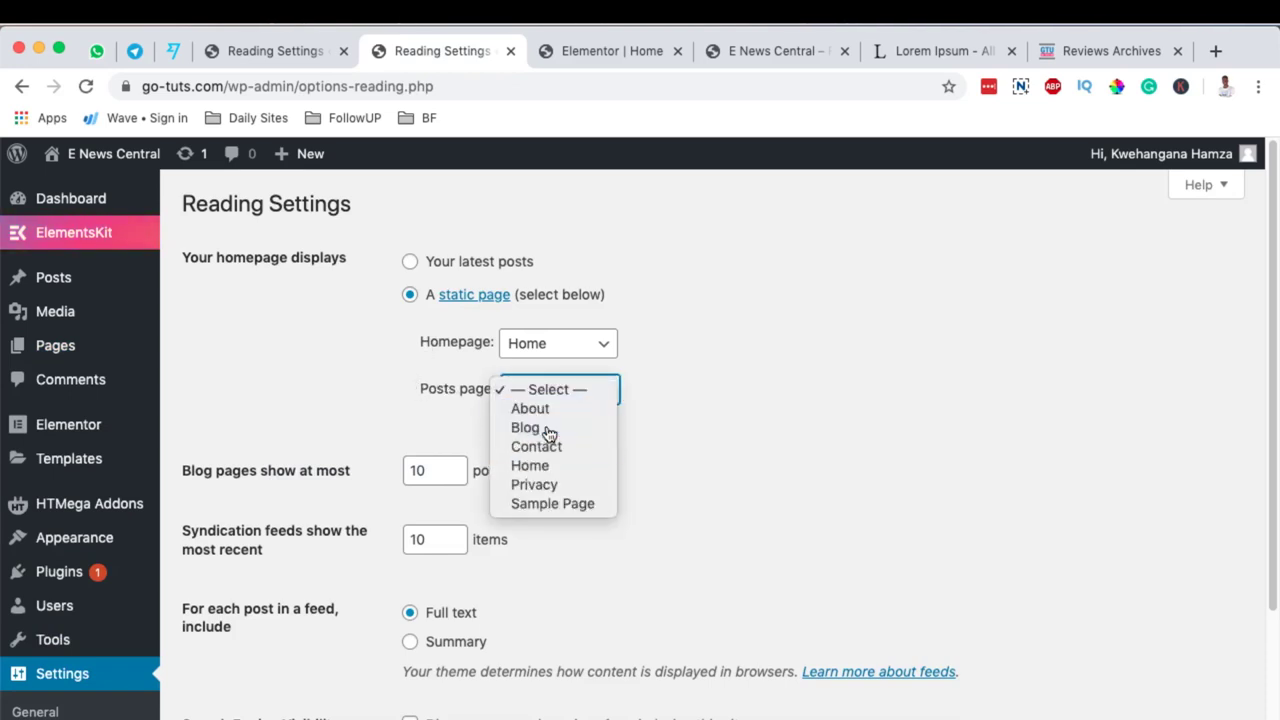
{"action": "left_click", "coordinate": [527, 428]}
{"action": "scroll", "coordinate": [748, 498], "scroll_direction": "down", "scroll_amount": 3}
{"action": "left_click", "coordinate": [238, 625]}
{"action": "left_click", "coordinate": [343, 51]}
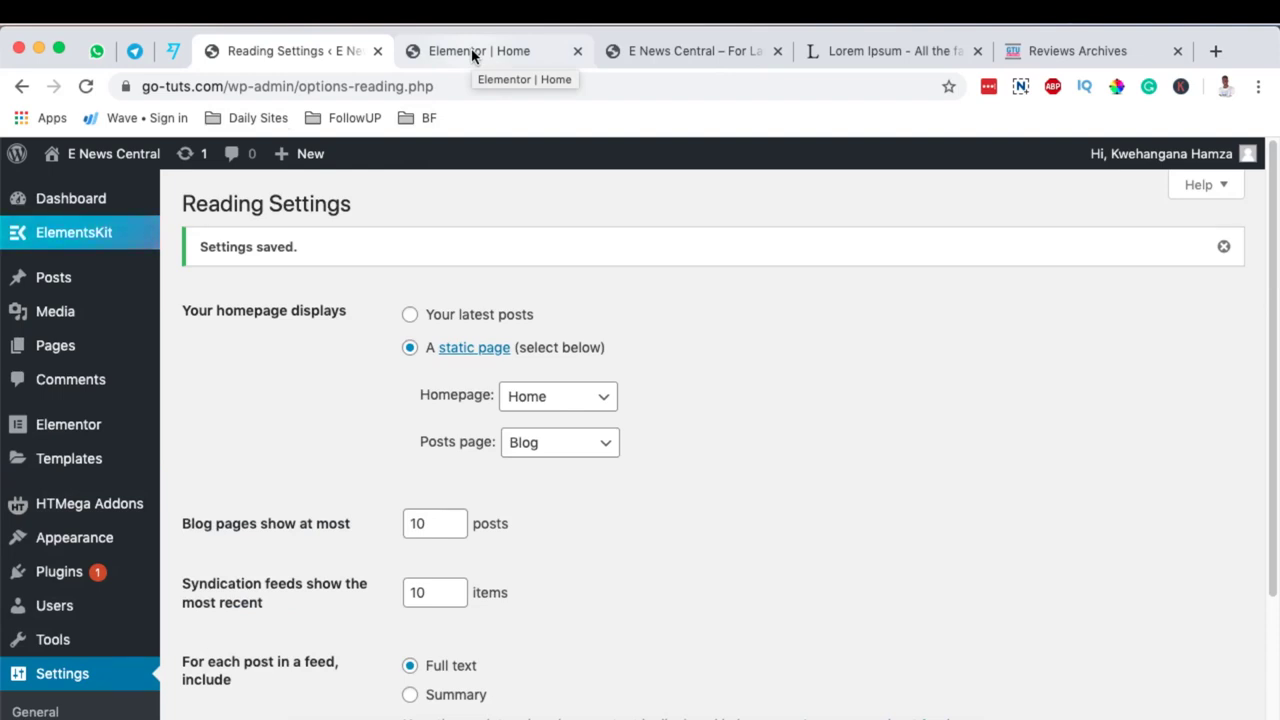
Examine the post grid's width and margins on the live front page, from the header to the footer
{"action": "left_click", "coordinate": [471, 50]}
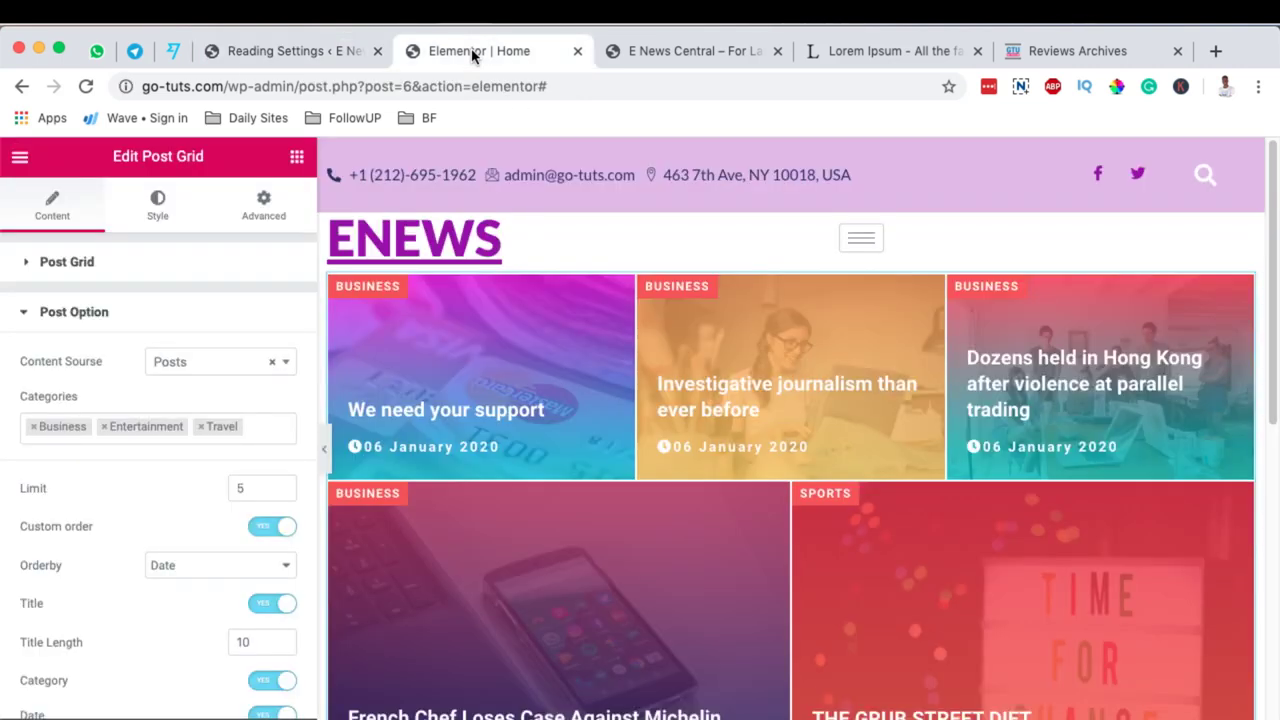
{"action": "left_click", "coordinate": [665, 52]}
{"action": "scroll", "coordinate": [655, 448], "scroll_direction": "down", "scroll_amount": 10}
{"action": "scroll", "coordinate": [655, 448], "scroll_direction": "up", "scroll_amount": 2}
{"action": "scroll", "coordinate": [655, 448], "scroll_direction": "down", "scroll_amount": 4}
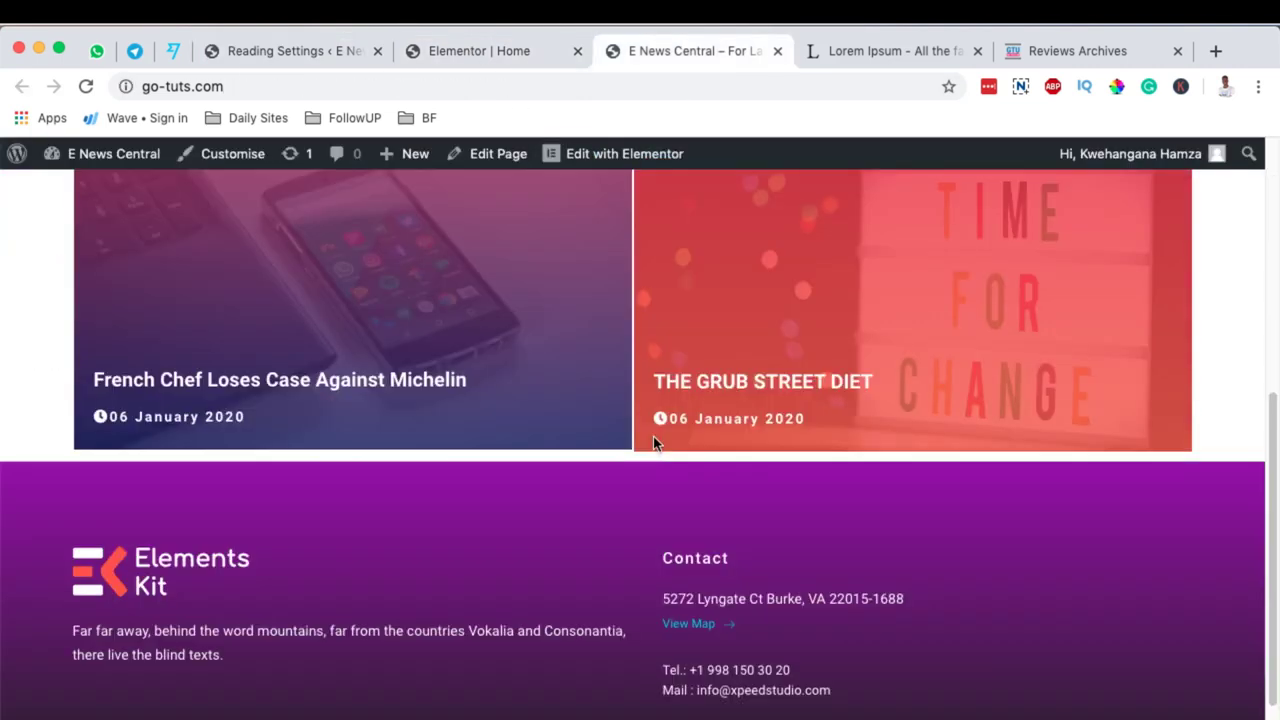
{"action": "scroll", "coordinate": [655, 446], "scroll_direction": "up", "scroll_amount": 3}
{"action": "scroll", "coordinate": [656, 444], "scroll_direction": "up", "scroll_amount": 3}
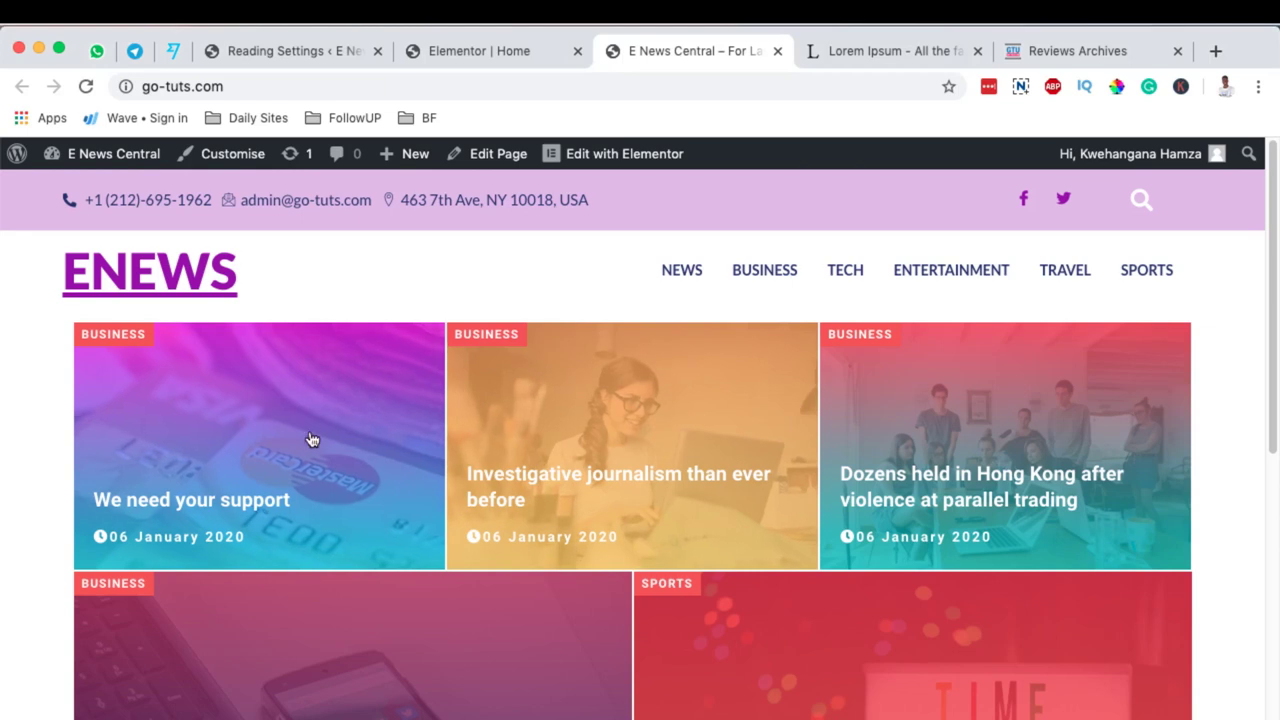
{"action": "scroll", "coordinate": [511, 394], "scroll_direction": "down", "scroll_amount": 1}
{"action": "scroll", "coordinate": [697, 366], "scroll_direction": "down", "scroll_amount": 4}
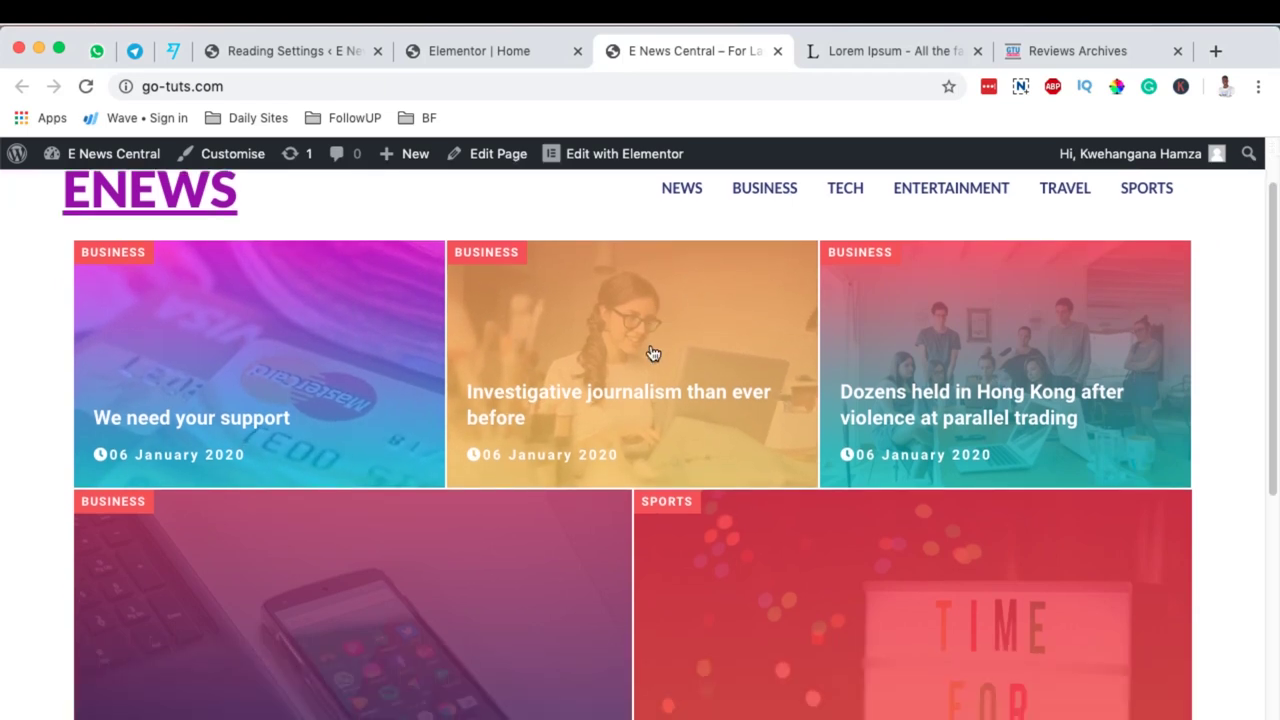
{"action": "scroll", "coordinate": [612, 364], "scroll_direction": "up", "scroll_amount": 3}
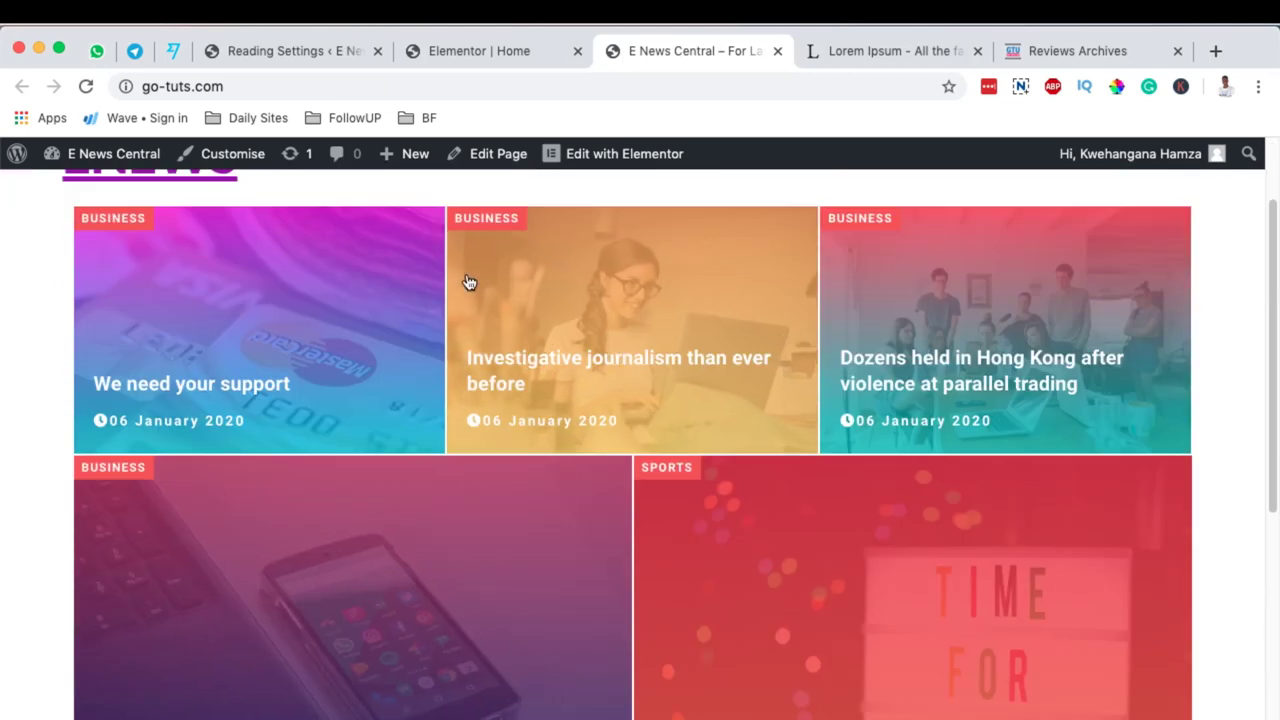
Close the Reading settings and set the post grid section's content width to Full Width in Elementor
{"action": "left_click", "coordinate": [304, 48]}
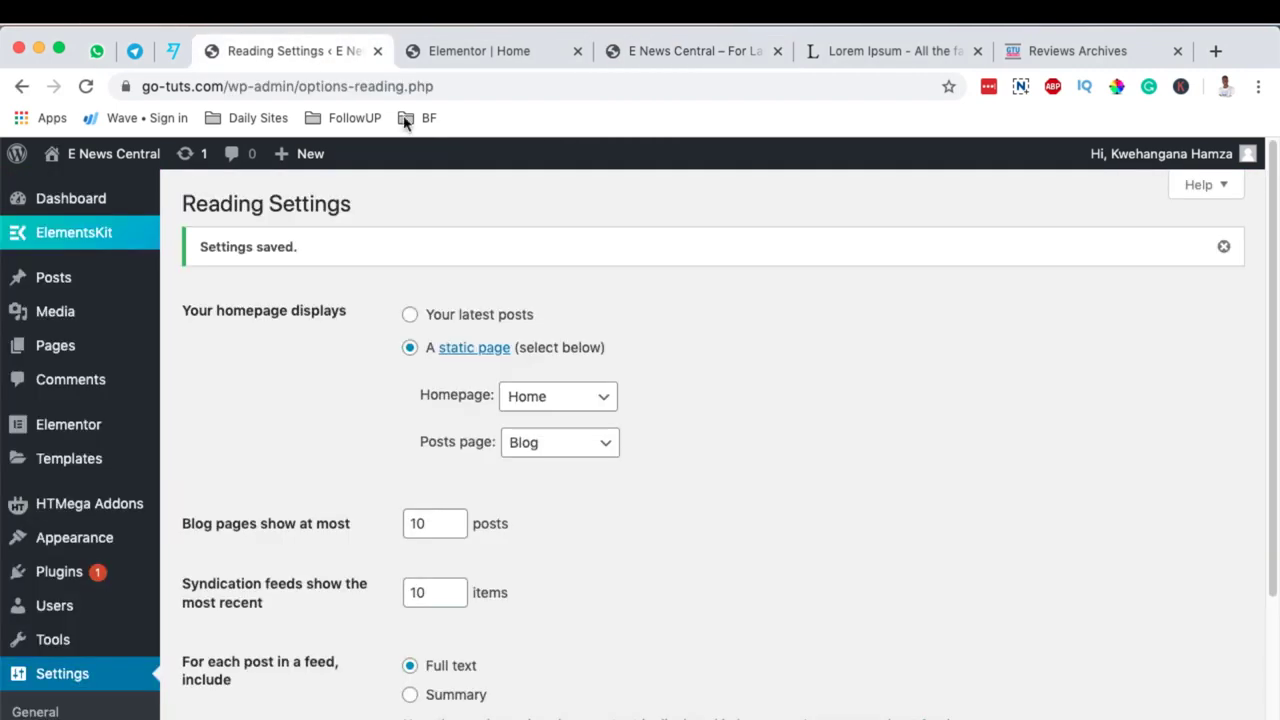
{"action": "left_click", "coordinate": [378, 51]}
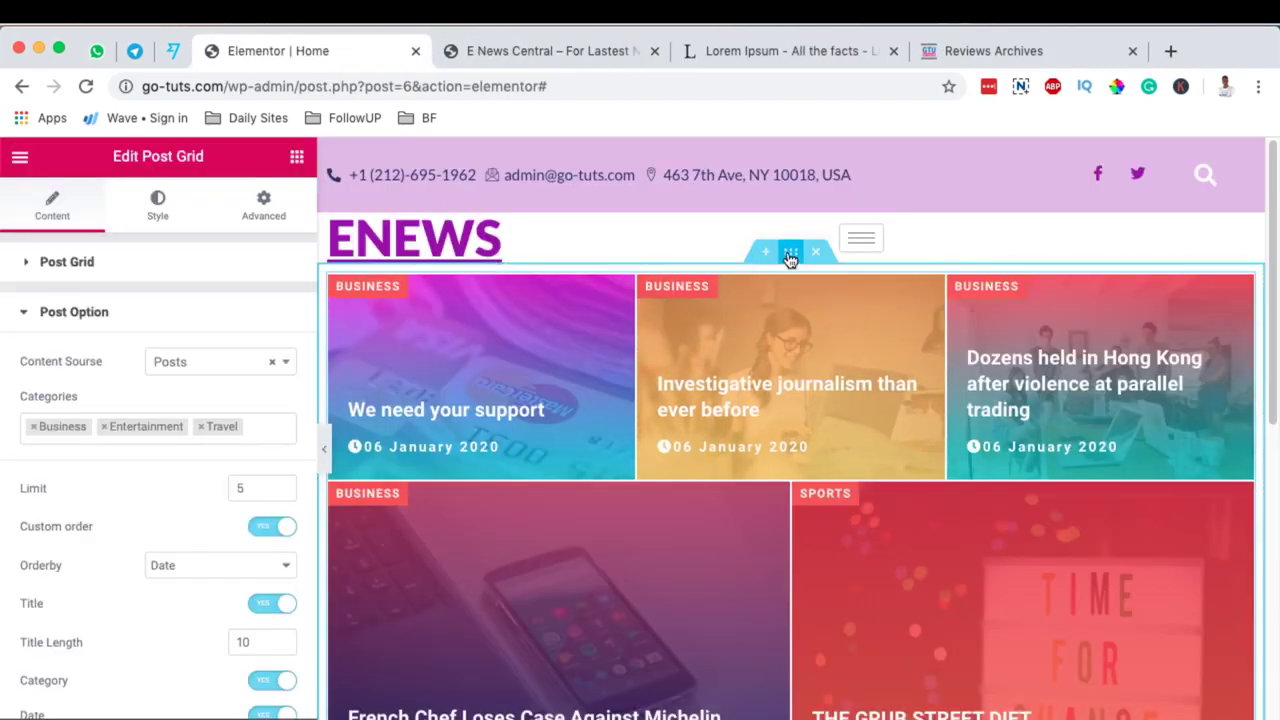
{"action": "left_click", "coordinate": [790, 252]}
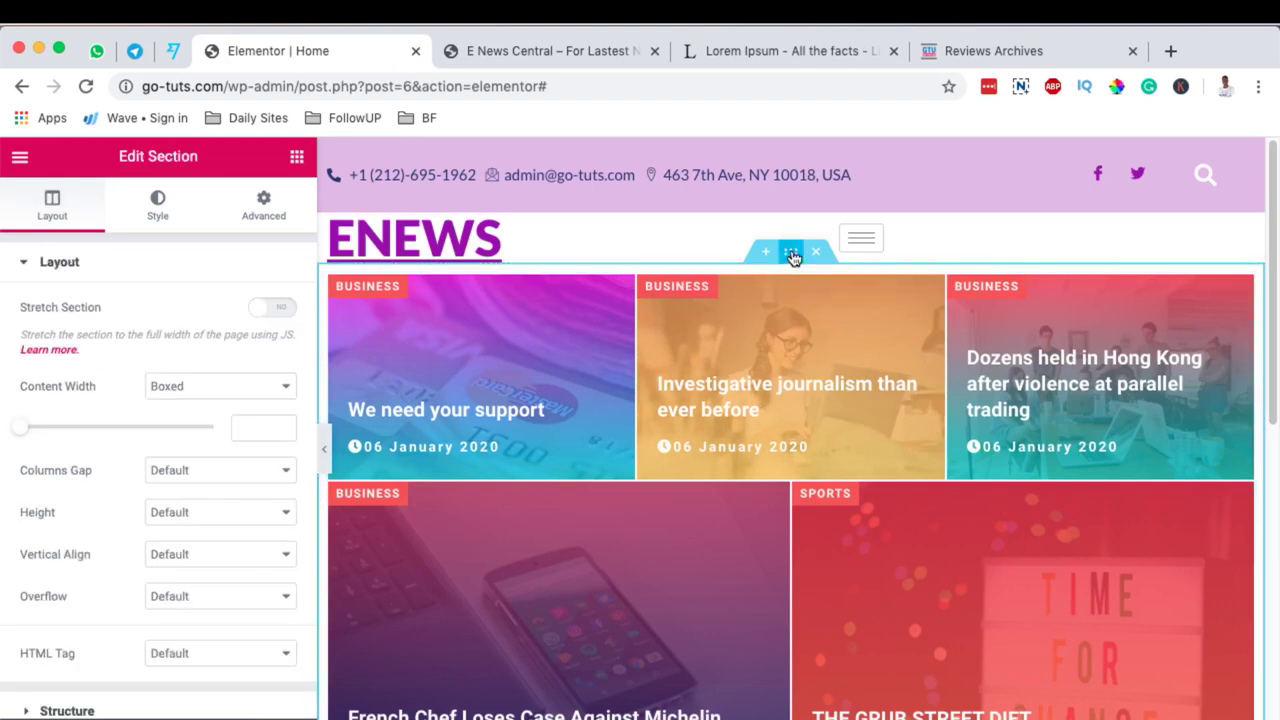
{"action": "left_click", "coordinate": [195, 386]}
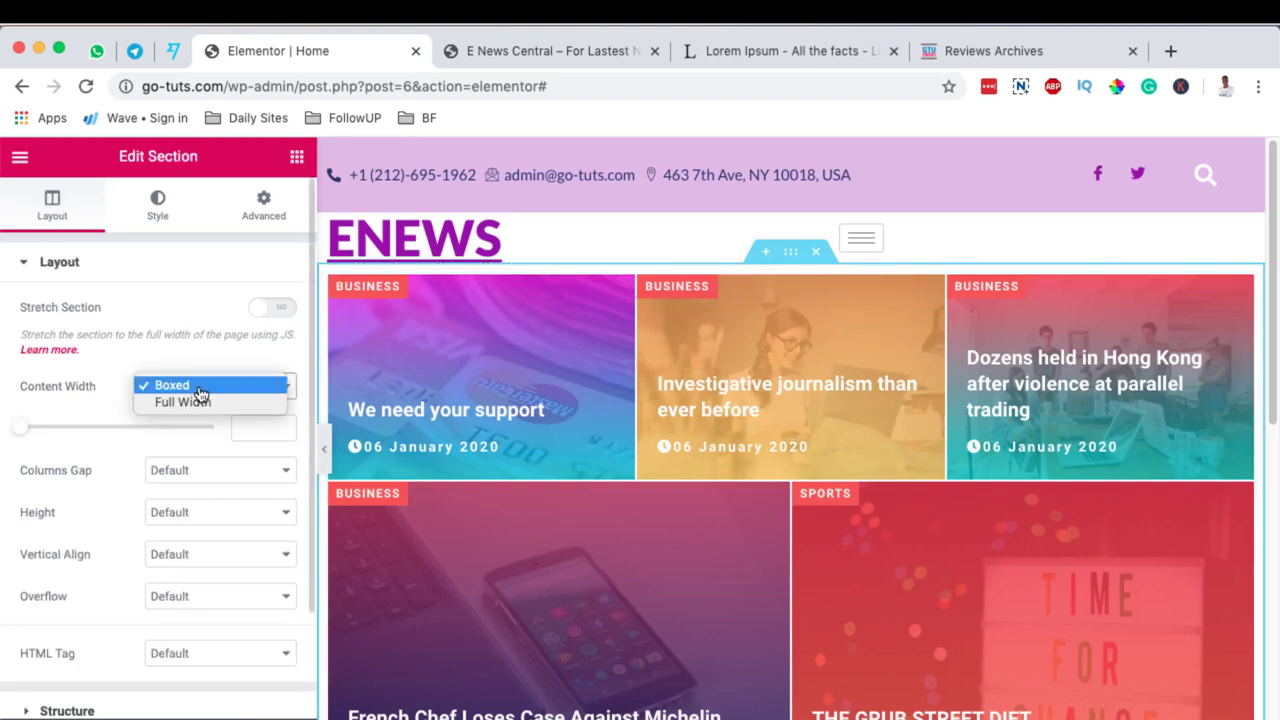
{"action": "left_click", "coordinate": [190, 402]}
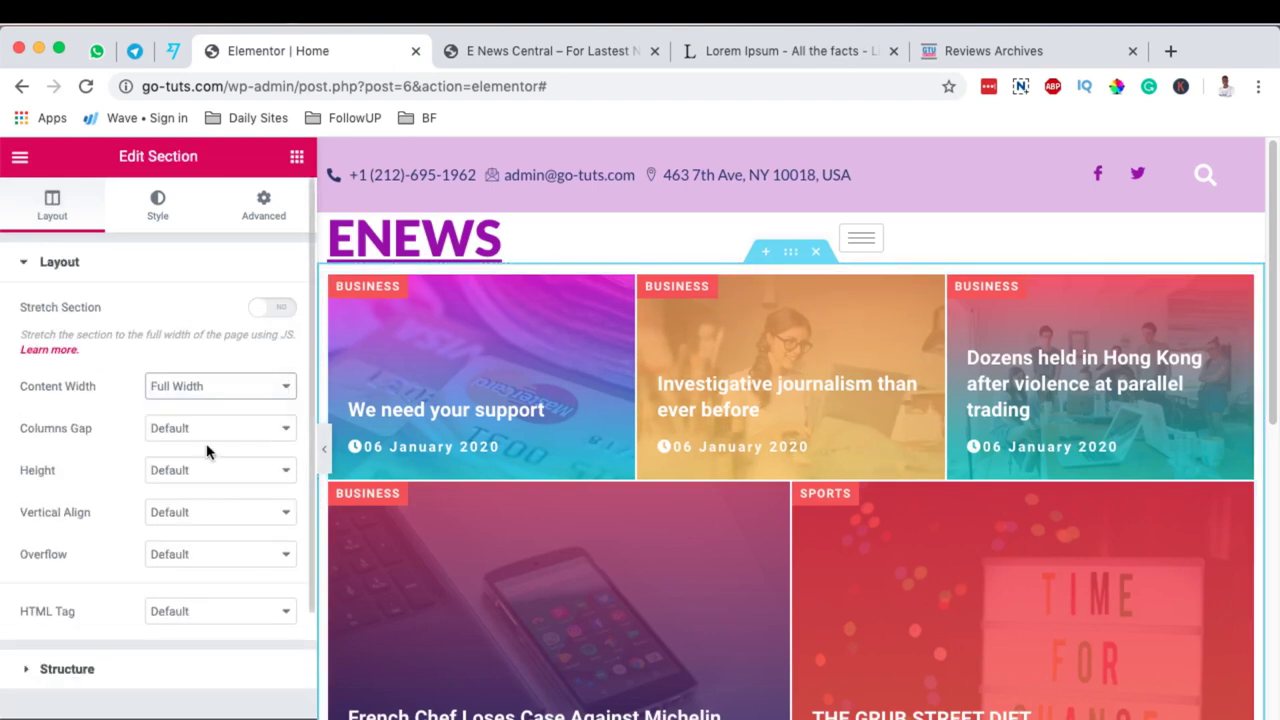
Preview the post grid section across the whole page without the editing controls, and bring the controls back
{"action": "left_click", "coordinate": [323, 462]}
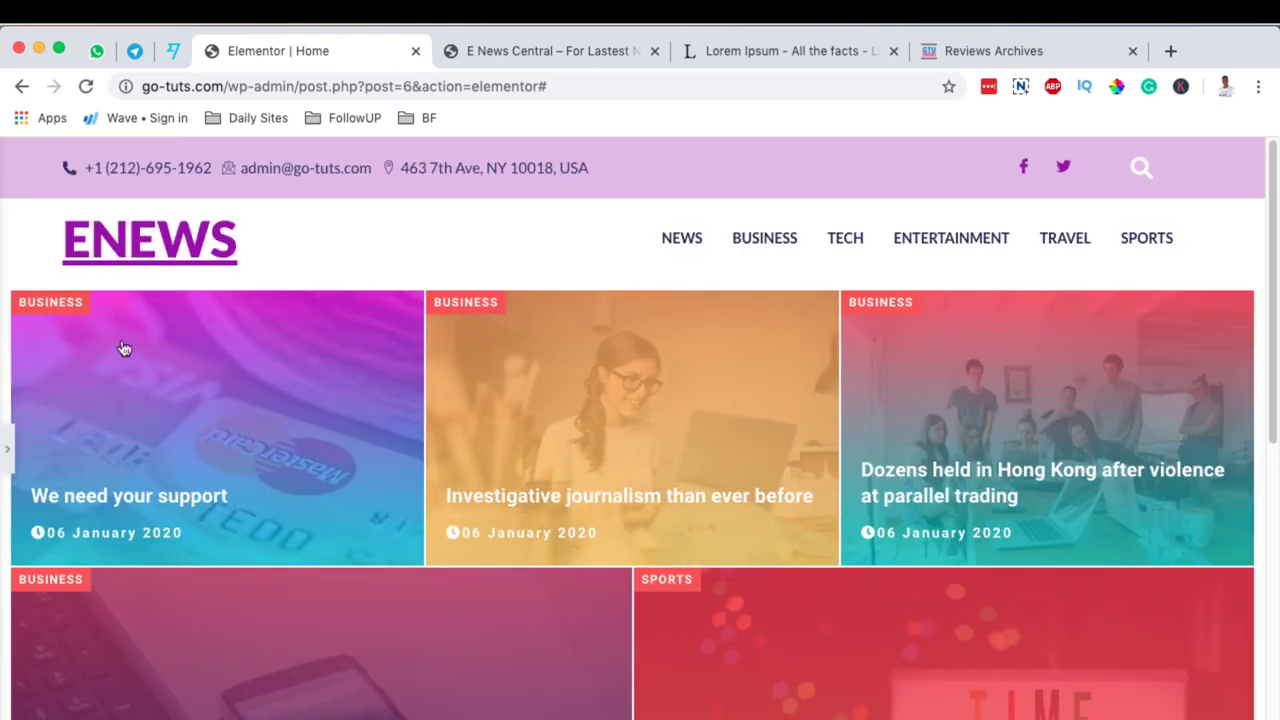
{"action": "scroll", "coordinate": [1128, 490], "scroll_direction": "down", "scroll_amount": 3}
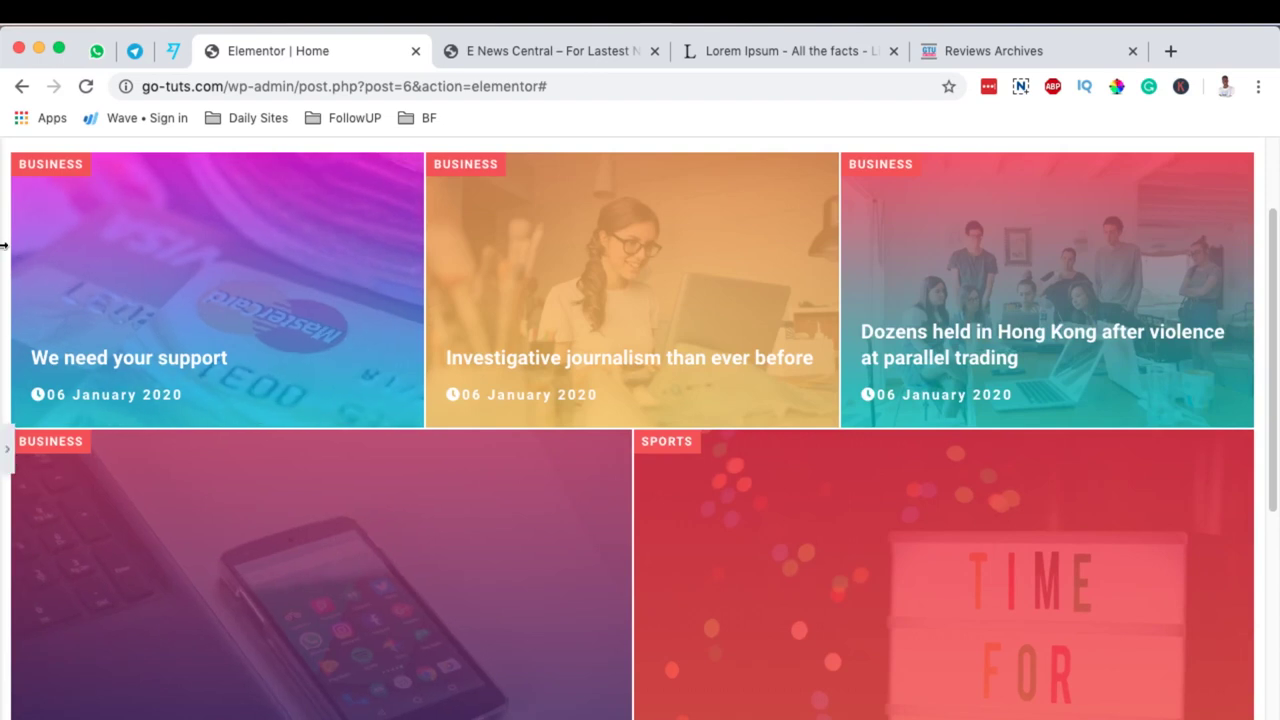
{"action": "left_click", "coordinate": [7, 450]}
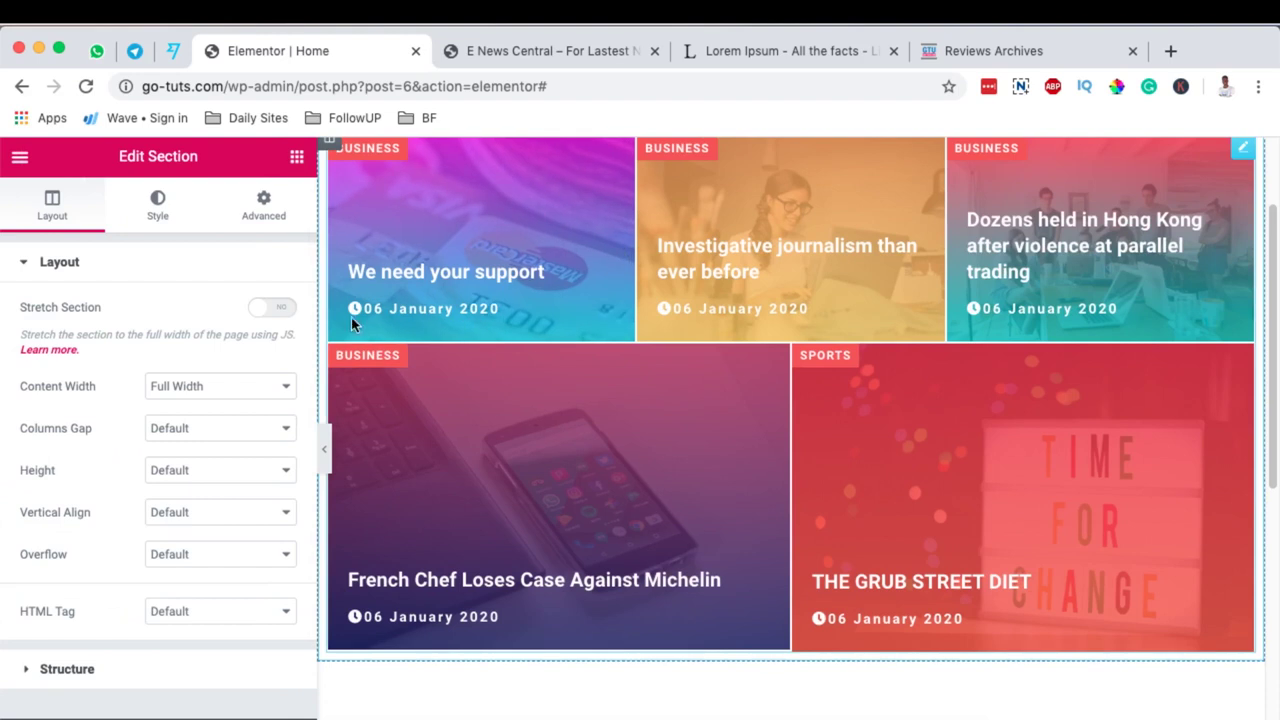
Set the post grid section's columns gap to No Gap and preview the page without the editing panel
{"action": "left_click", "coordinate": [190, 438]}
{"action": "left_click", "coordinate": [200, 447]}
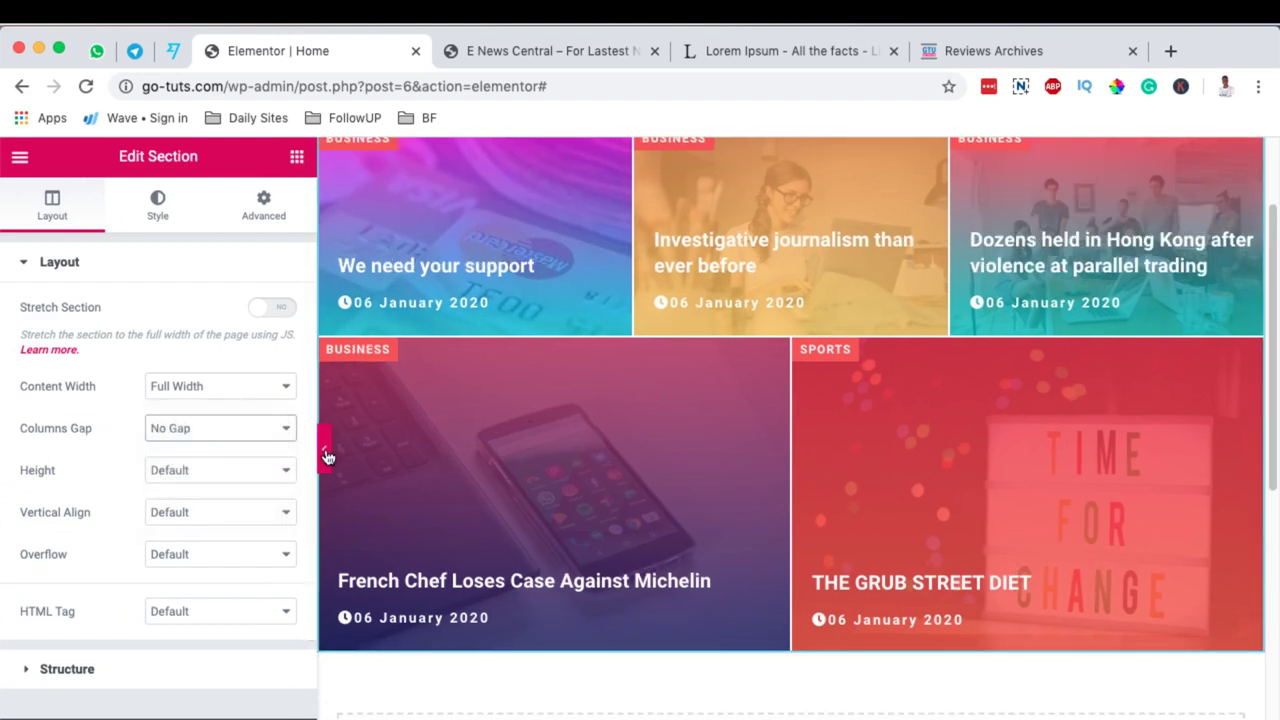
{"action": "left_click", "coordinate": [325, 452]}
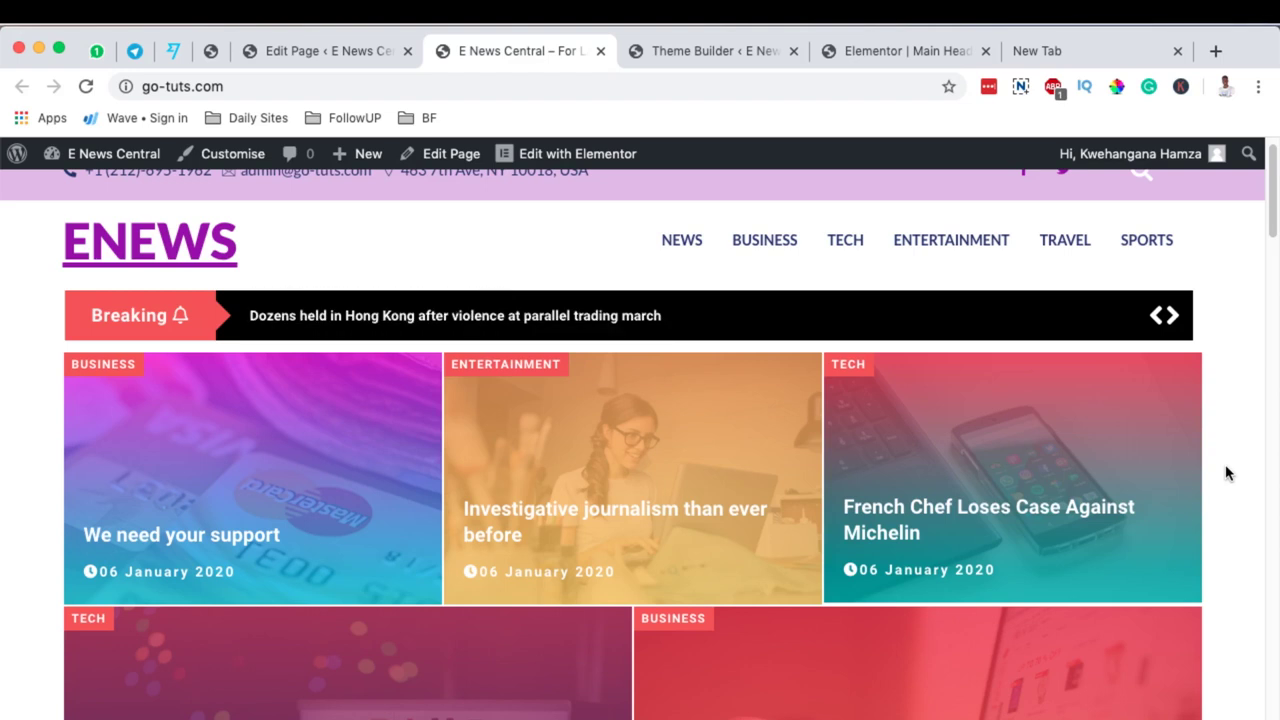
Examine the finished live front page from the header and breaking-news ticker through the post grid to the lower post sections
{"action": "scroll", "coordinate": [1225, 472], "scroll_direction": "up", "scroll_amount": 1}
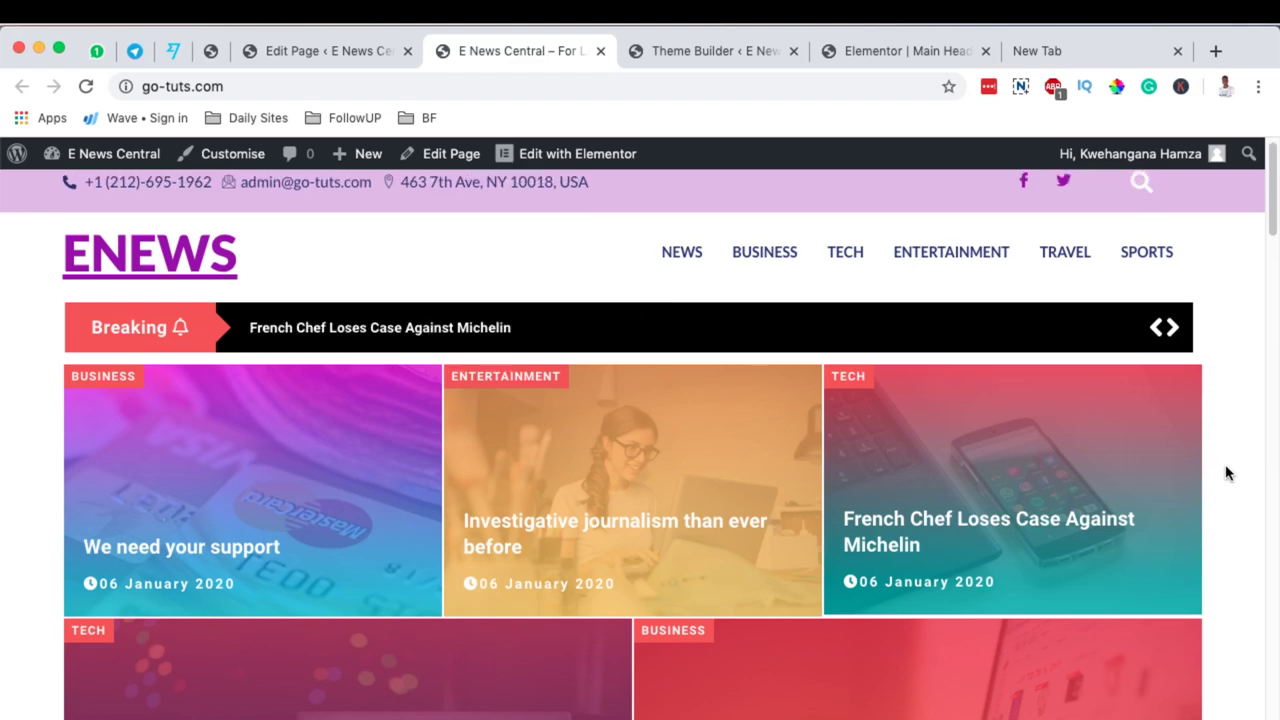
{"action": "scroll", "coordinate": [1229, 473], "scroll_direction": "up", "scroll_amount": 1}
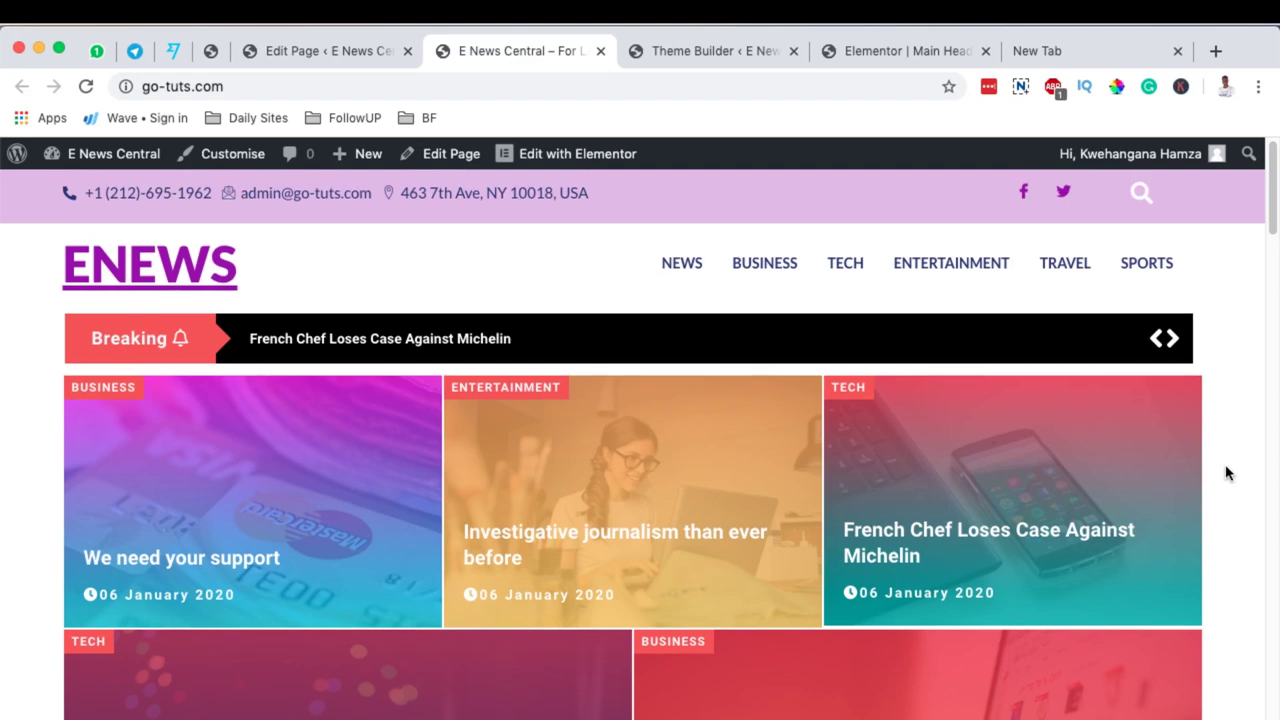
{"action": "scroll", "coordinate": [1226, 466], "scroll_direction": "down", "scroll_amount": 10}
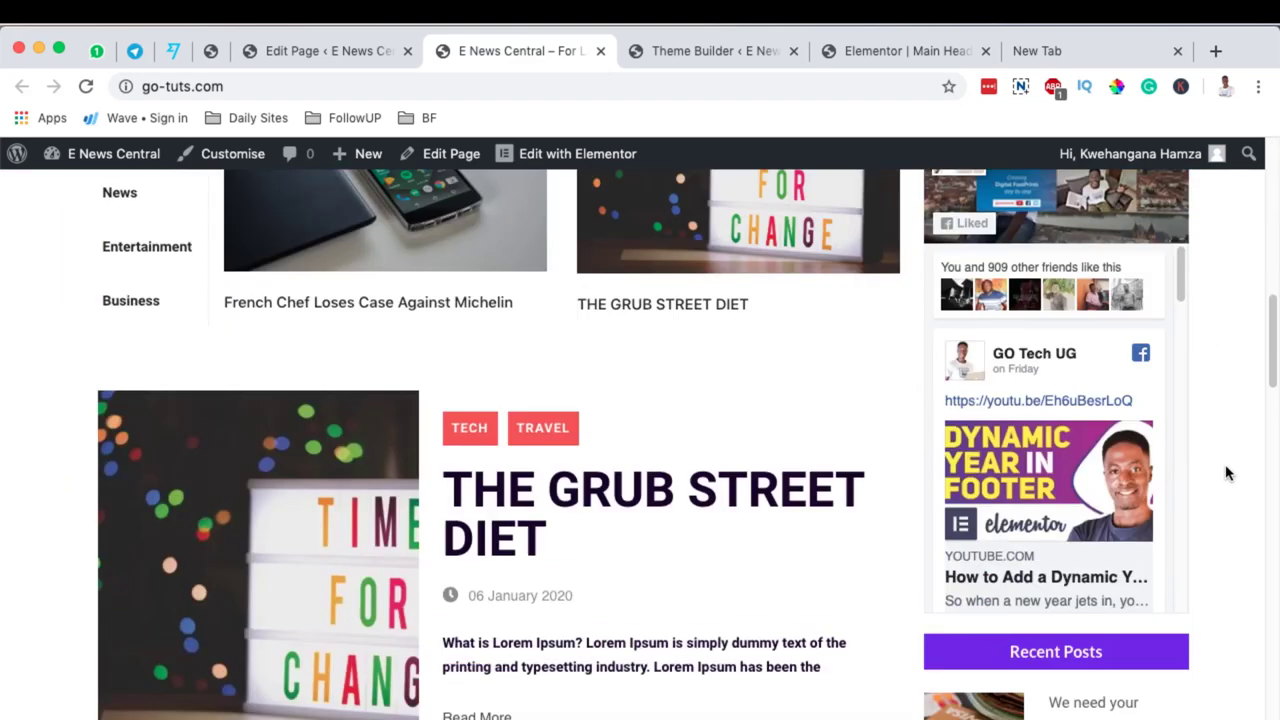
{"action": "scroll", "coordinate": [1226, 466], "scroll_direction": "down", "scroll_amount": 15}
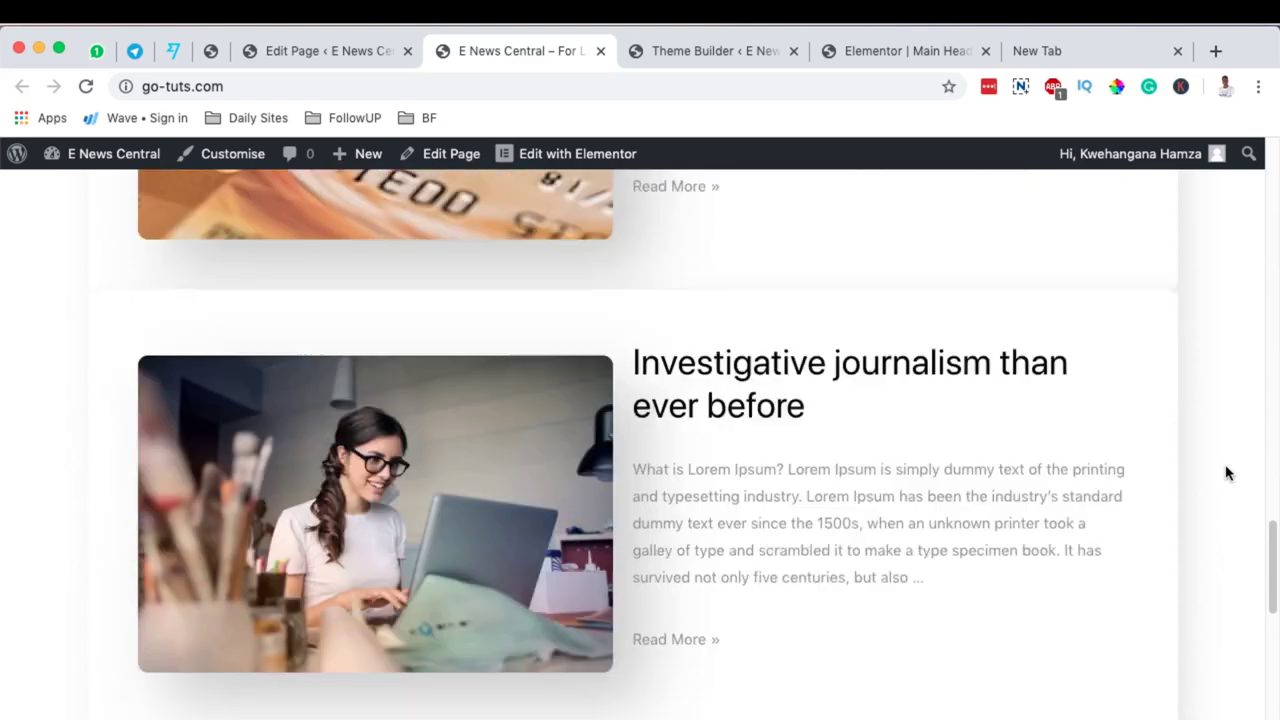
{"action": "scroll", "coordinate": [1226, 466], "scroll_direction": "down", "scroll_amount": 10}
{"action": "scroll", "coordinate": [751, 613], "scroll_direction": "up", "scroll_amount": 20}
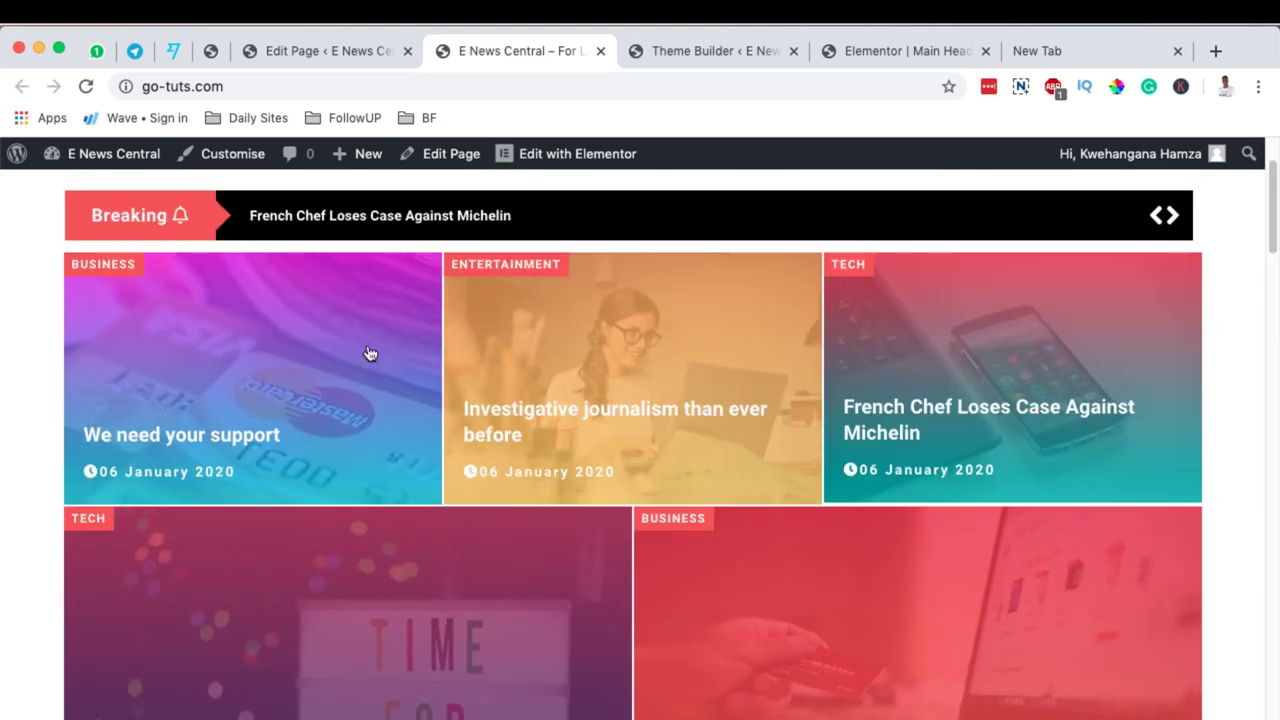
Browse the Sports, News and Tech category tabs below the post grid and examine their posts
{"action": "scroll", "coordinate": [737, 557], "scroll_direction": "down", "scroll_amount": 6}
{"action": "left_click", "coordinate": [100, 441]}
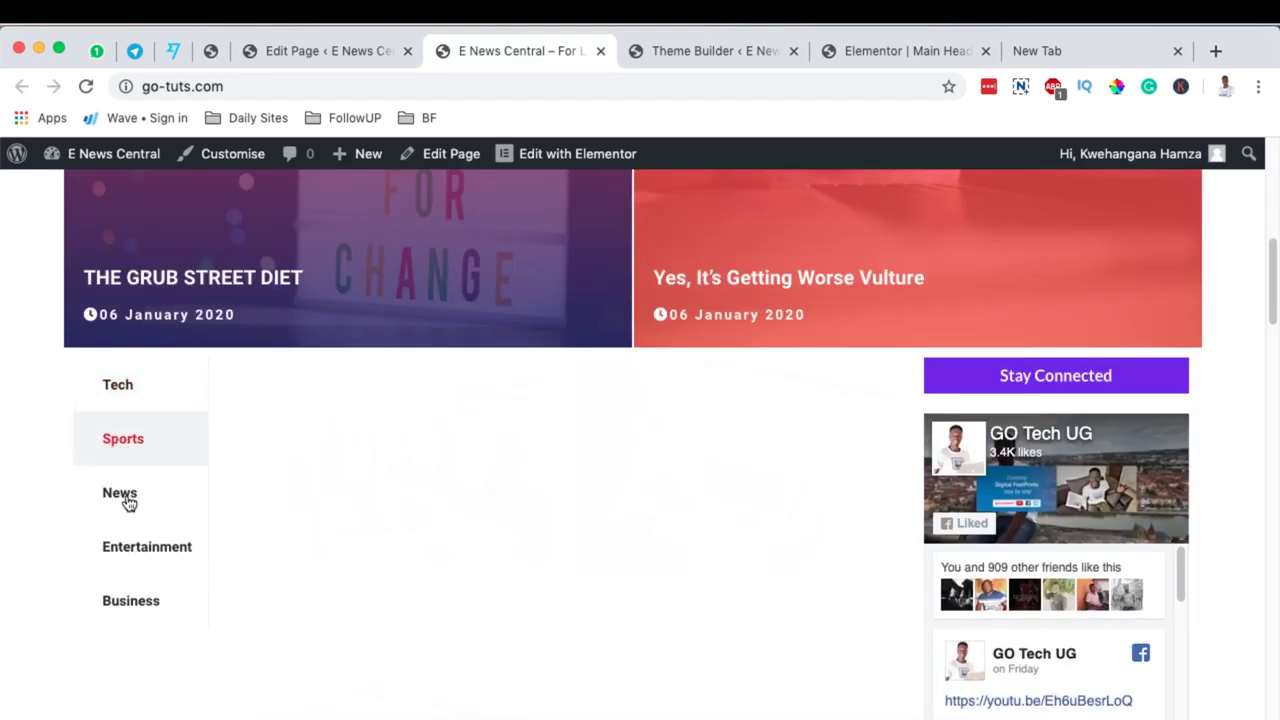
{"action": "left_click", "coordinate": [120, 494]}
{"action": "left_click", "coordinate": [117, 384]}
{"action": "left_click", "coordinate": [122, 439]}
{"action": "left_click", "coordinate": [119, 493]}
{"action": "scroll", "coordinate": [698, 468], "scroll_direction": "down", "scroll_amount": 3}
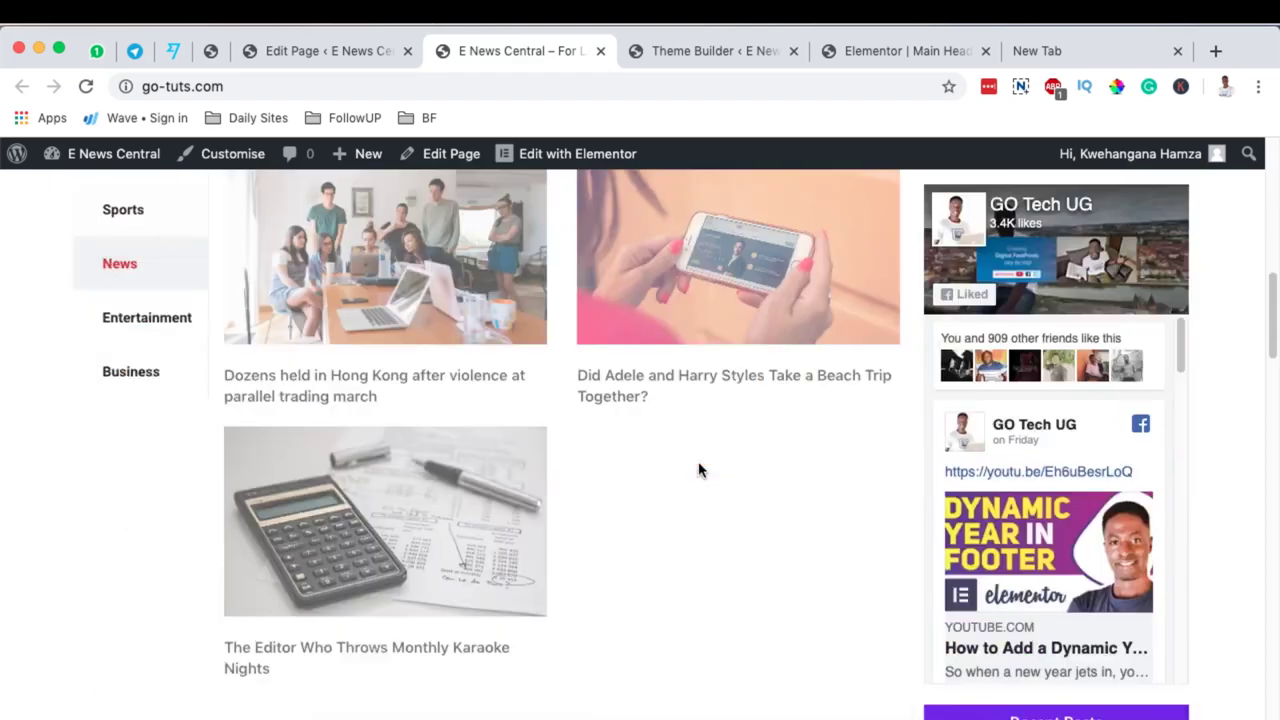
{"action": "scroll", "coordinate": [698, 470], "scroll_direction": "up", "scroll_amount": 5}
{"action": "scroll", "coordinate": [966, 614], "scroll_direction": "down", "scroll_amount": 3}
{"action": "scroll", "coordinate": [840, 587], "scroll_direction": "down", "scroll_amount": 5}
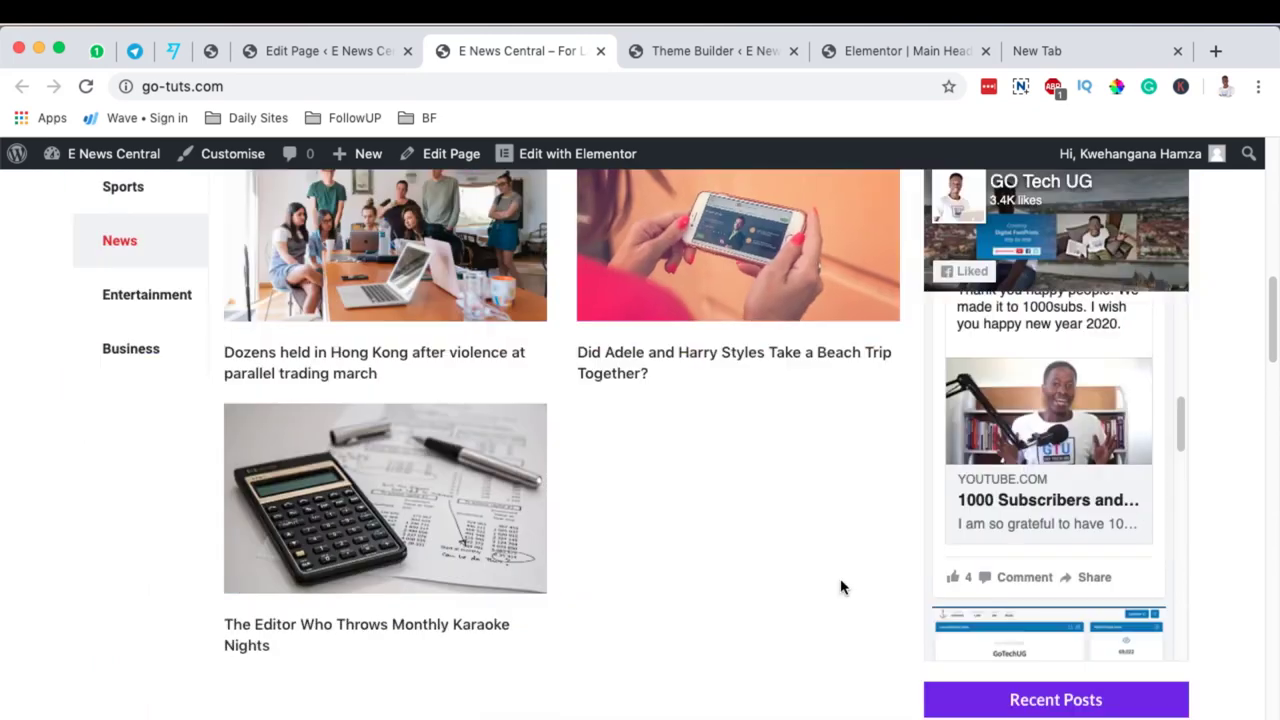
Look over the post lists further down the page, show the Tech category again and return to the header
{"action": "scroll", "coordinate": [840, 578], "scroll_direction": "down", "scroll_amount": 10}
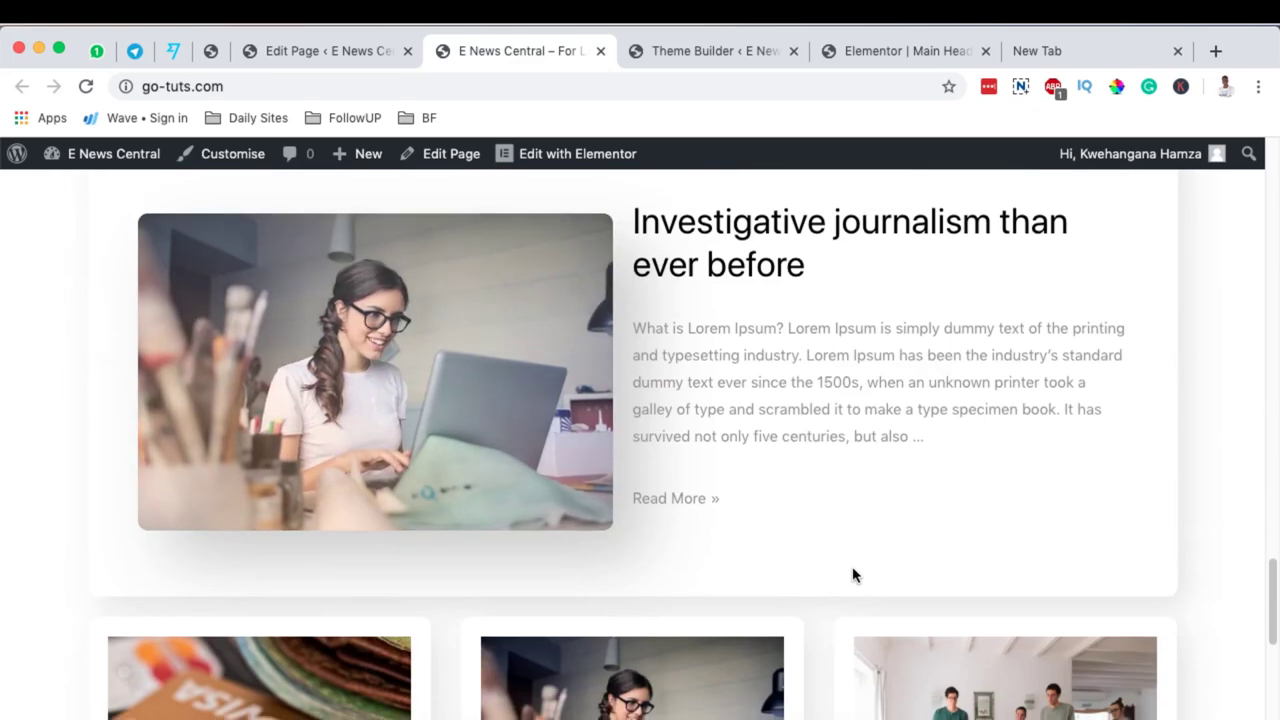
{"action": "scroll", "coordinate": [852, 572], "scroll_direction": "up", "scroll_amount": 10}
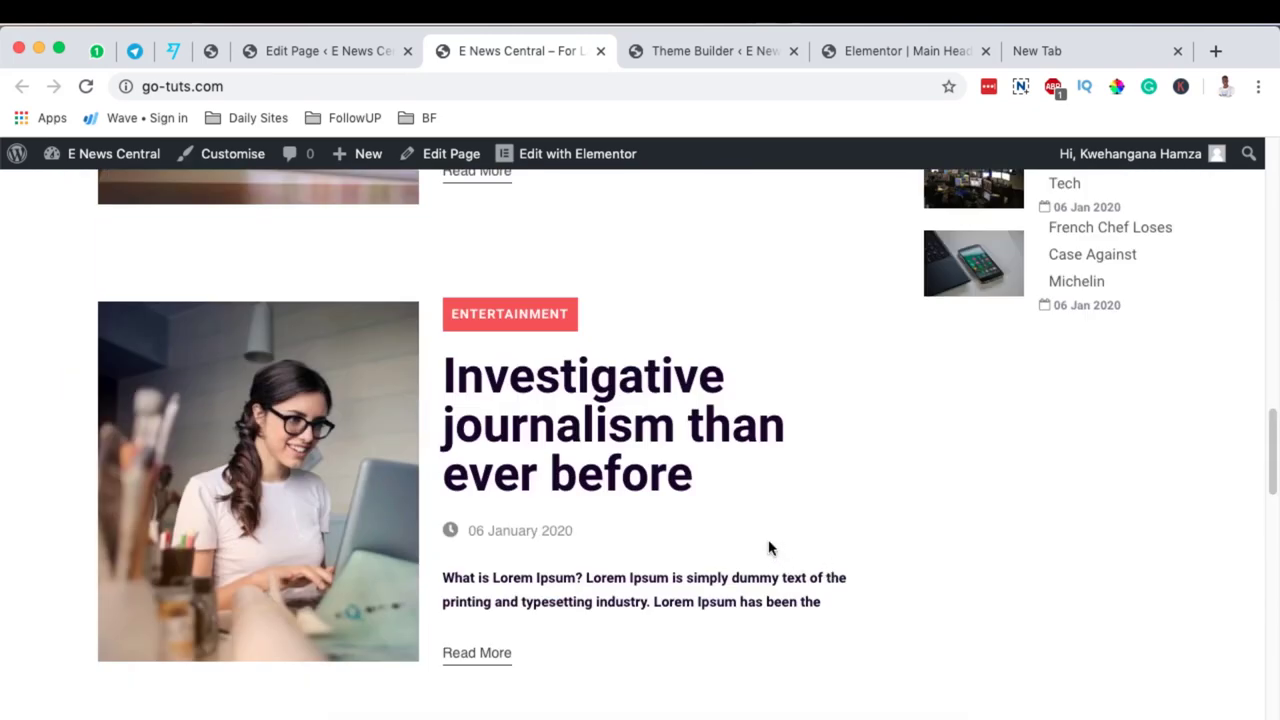
{"action": "scroll", "coordinate": [770, 545], "scroll_direction": "up", "scroll_amount": 10}
{"action": "scroll", "coordinate": [768, 545], "scroll_direction": "up", "scroll_amount": 3}
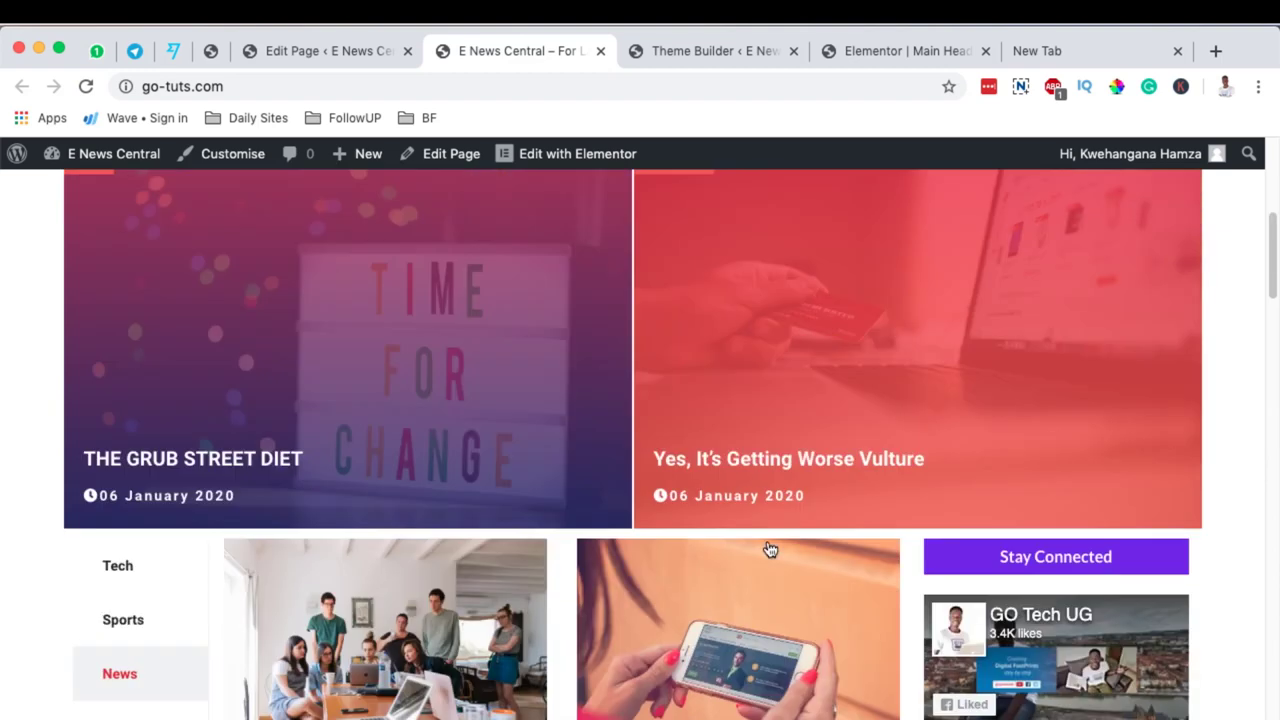
{"action": "left_click", "coordinate": [100, 580]}
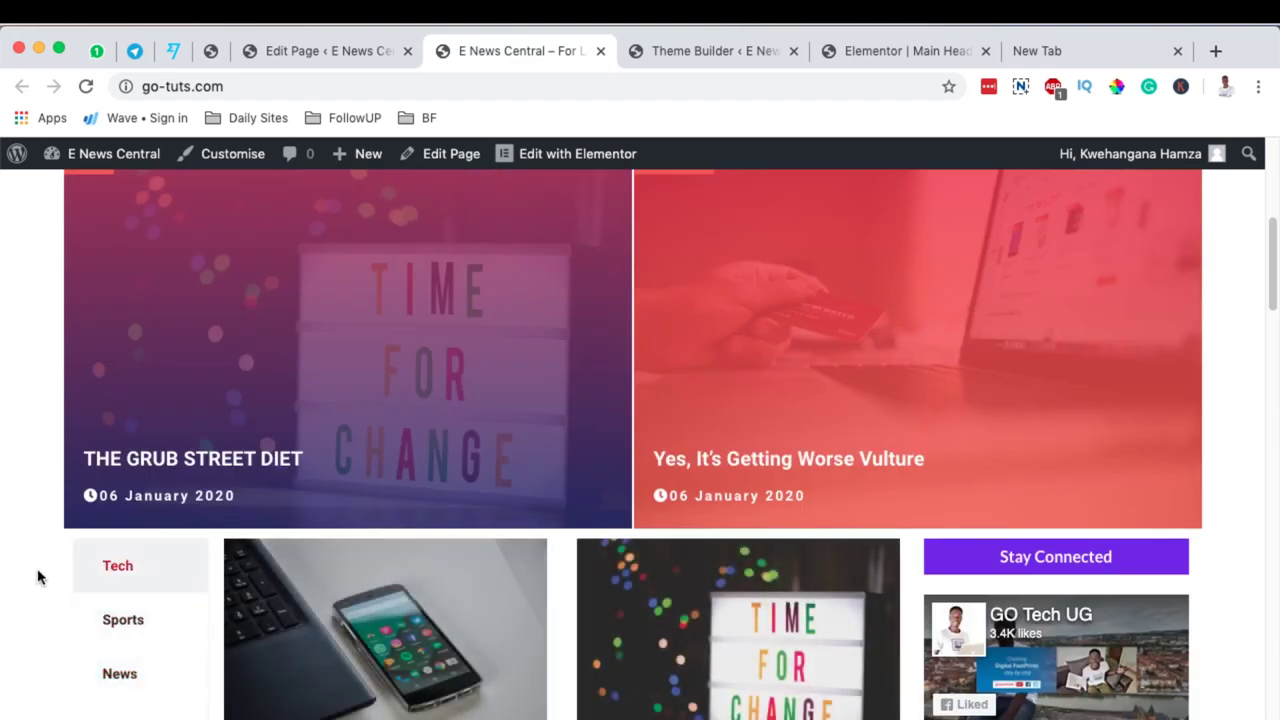
{"action": "scroll", "coordinate": [40, 570], "scroll_direction": "up", "scroll_amount": 5}
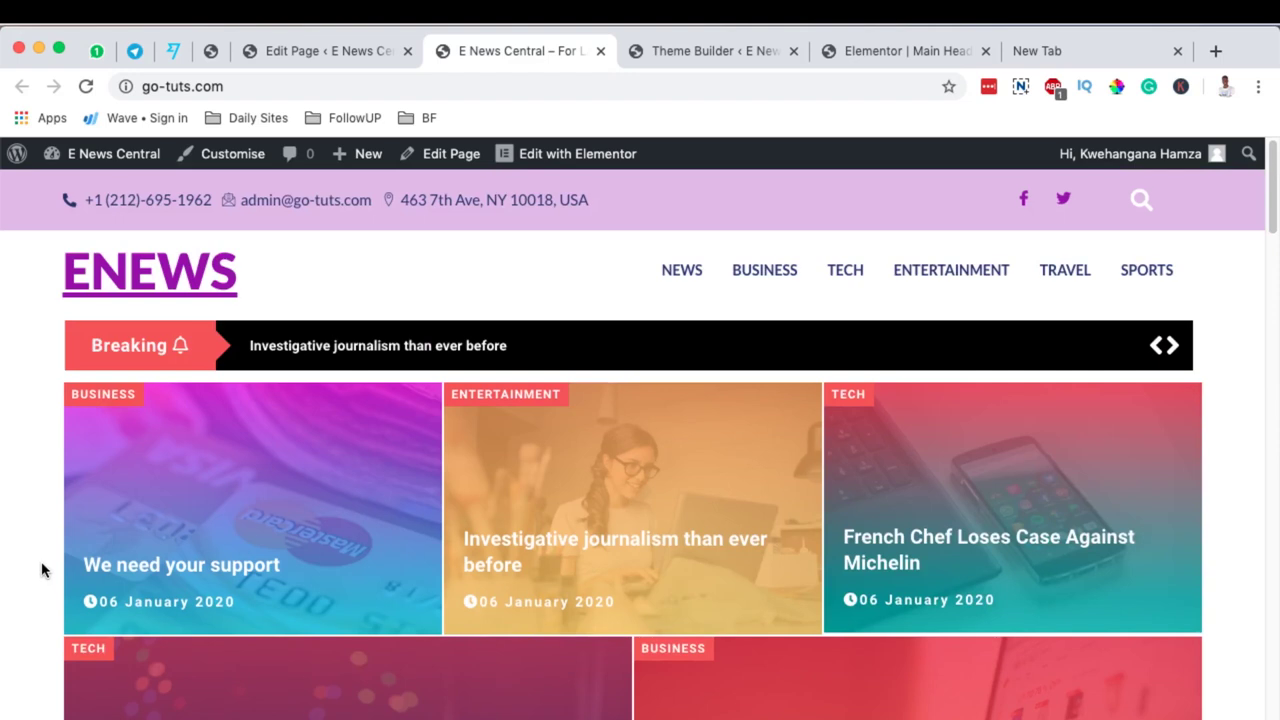
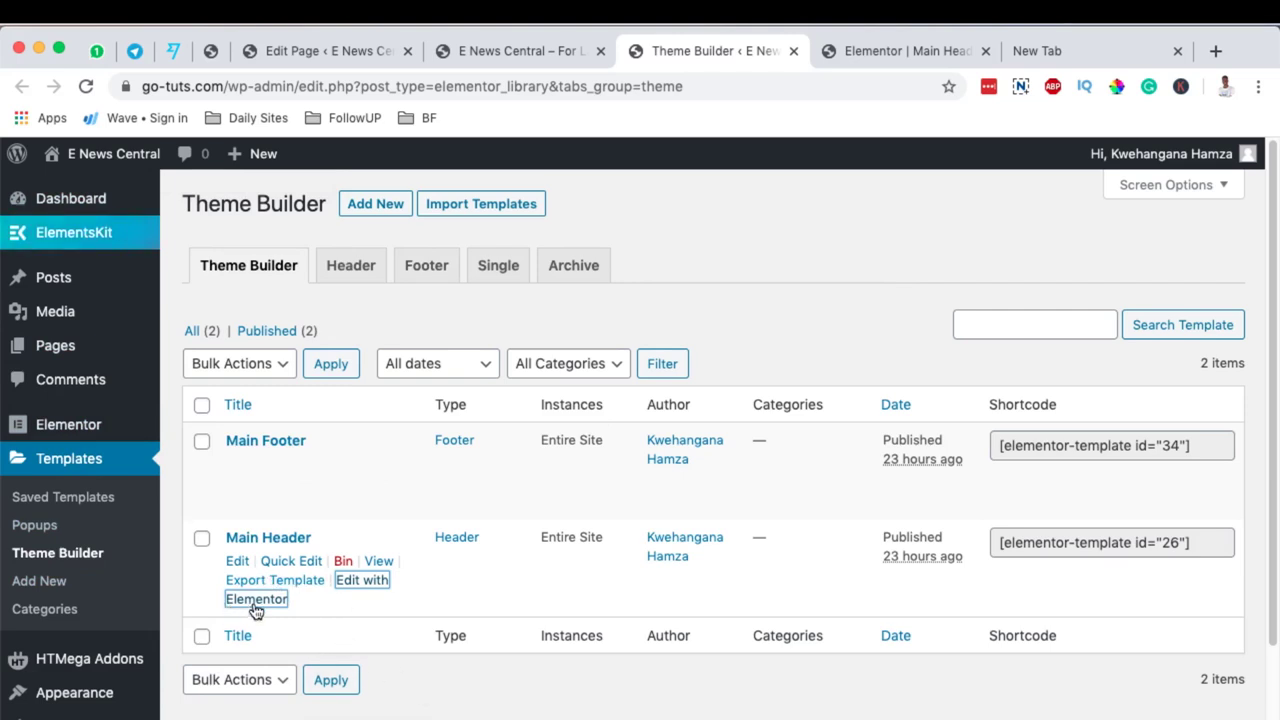
Switch to the Main Header template in Elementor and add a single-column section below the Breaking ticker
{"action": "left_click", "coordinate": [876, 53]}
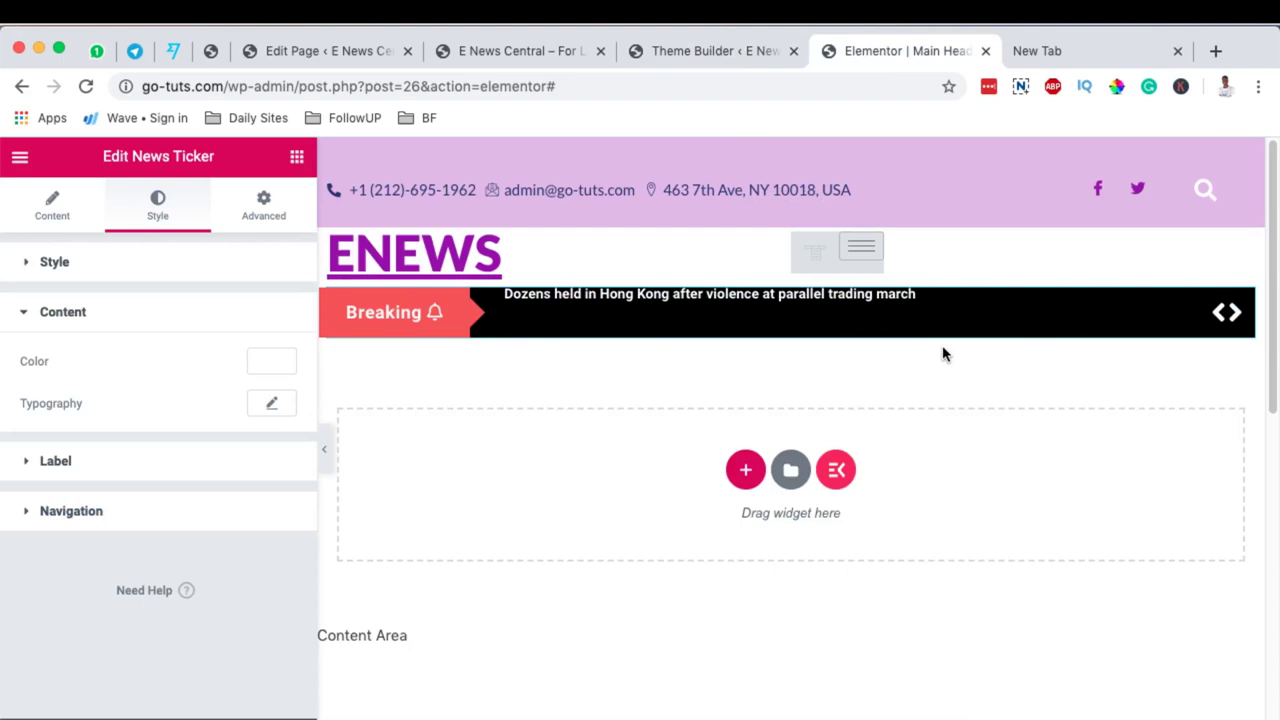
{"action": "left_click", "coordinate": [752, 472]}
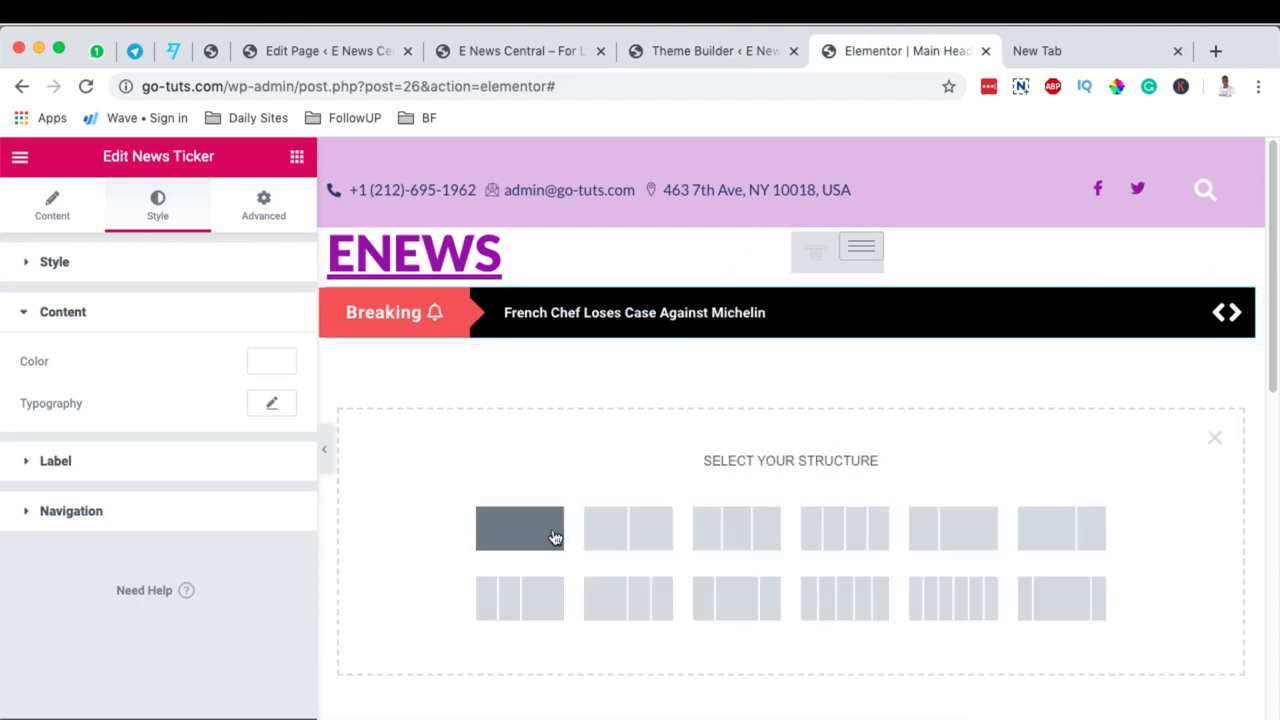
{"action": "left_click", "coordinate": [514, 531]}
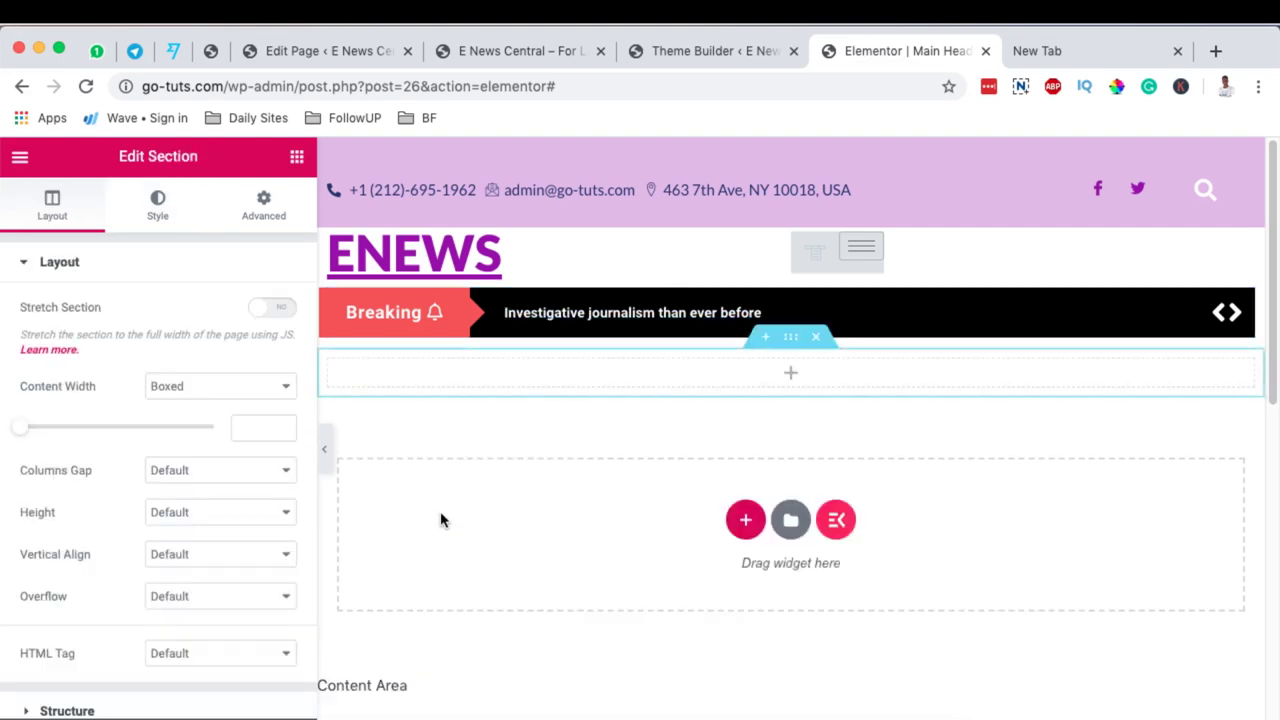
Collapse the Site, Basic, Pro and General widget groups and add the HTMega News Ticker widget to the new empty section
{"action": "left_click", "coordinate": [296, 158]}
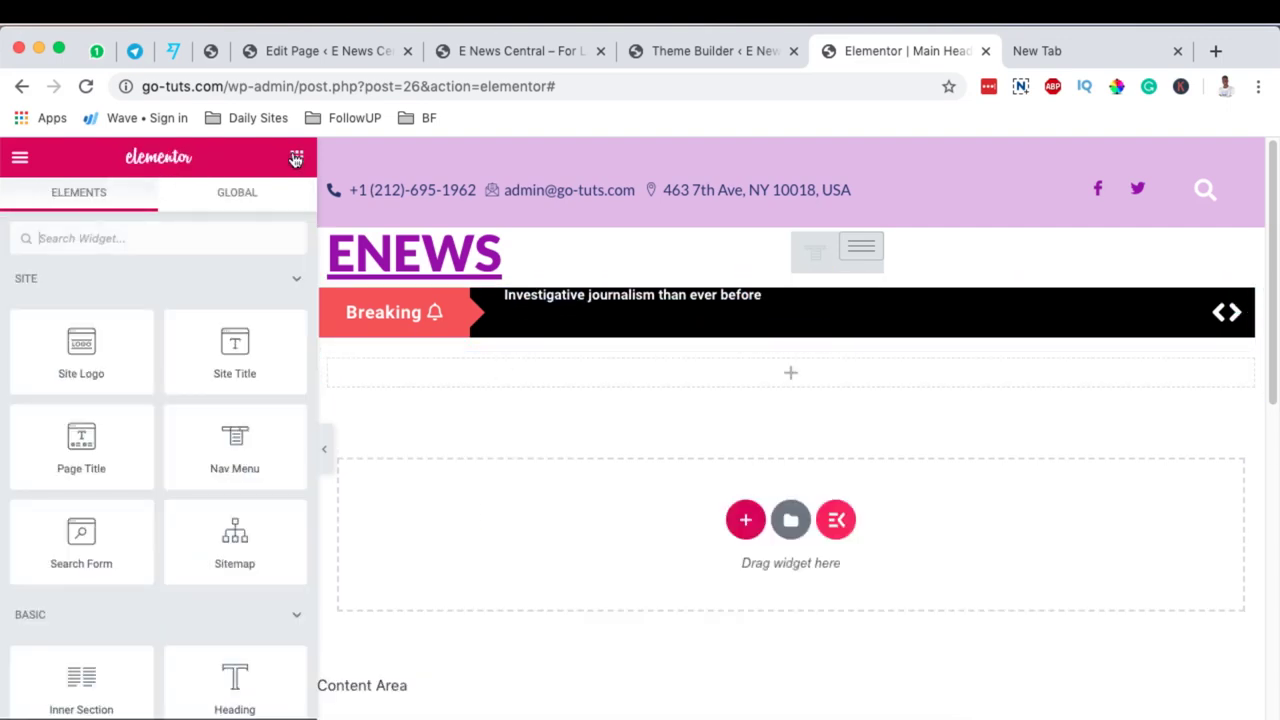
{"action": "left_click", "coordinate": [296, 283]}
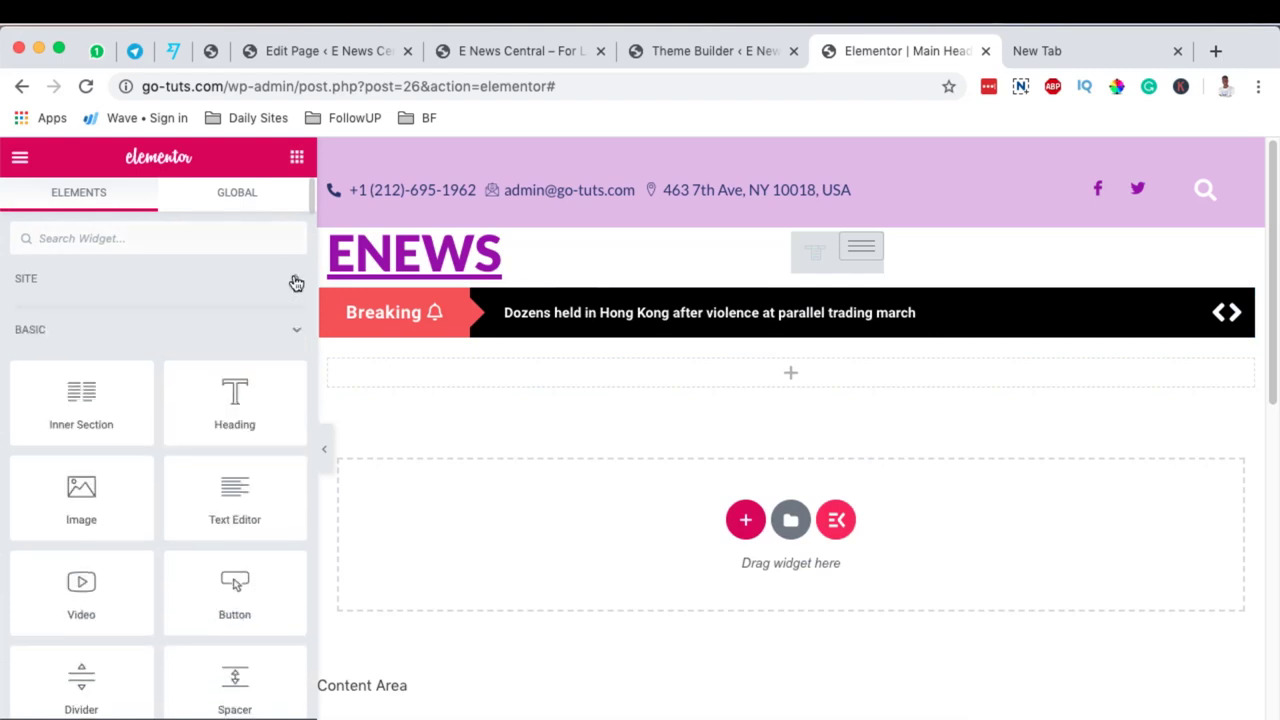
{"action": "left_click", "coordinate": [296, 334]}
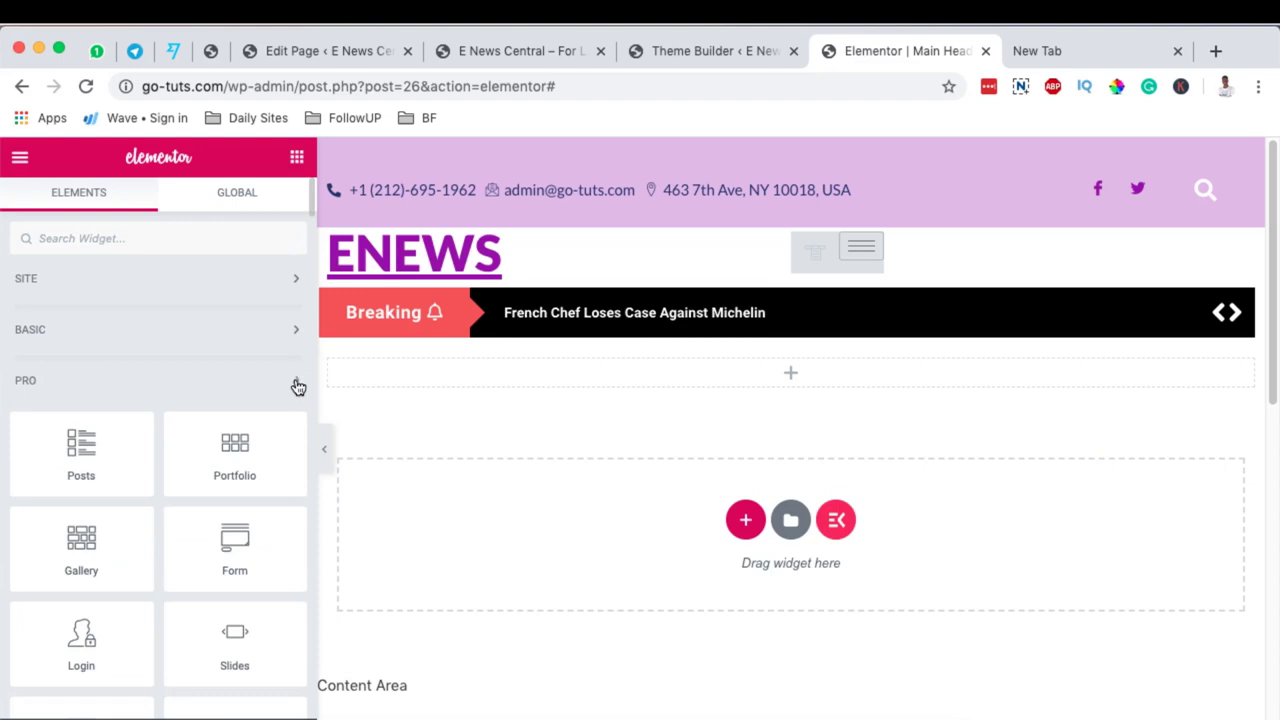
{"action": "left_click", "coordinate": [297, 386]}
{"action": "scroll", "coordinate": [294, 390], "scroll_direction": "down", "scroll_amount": 1}
{"action": "left_click", "coordinate": [294, 402]}
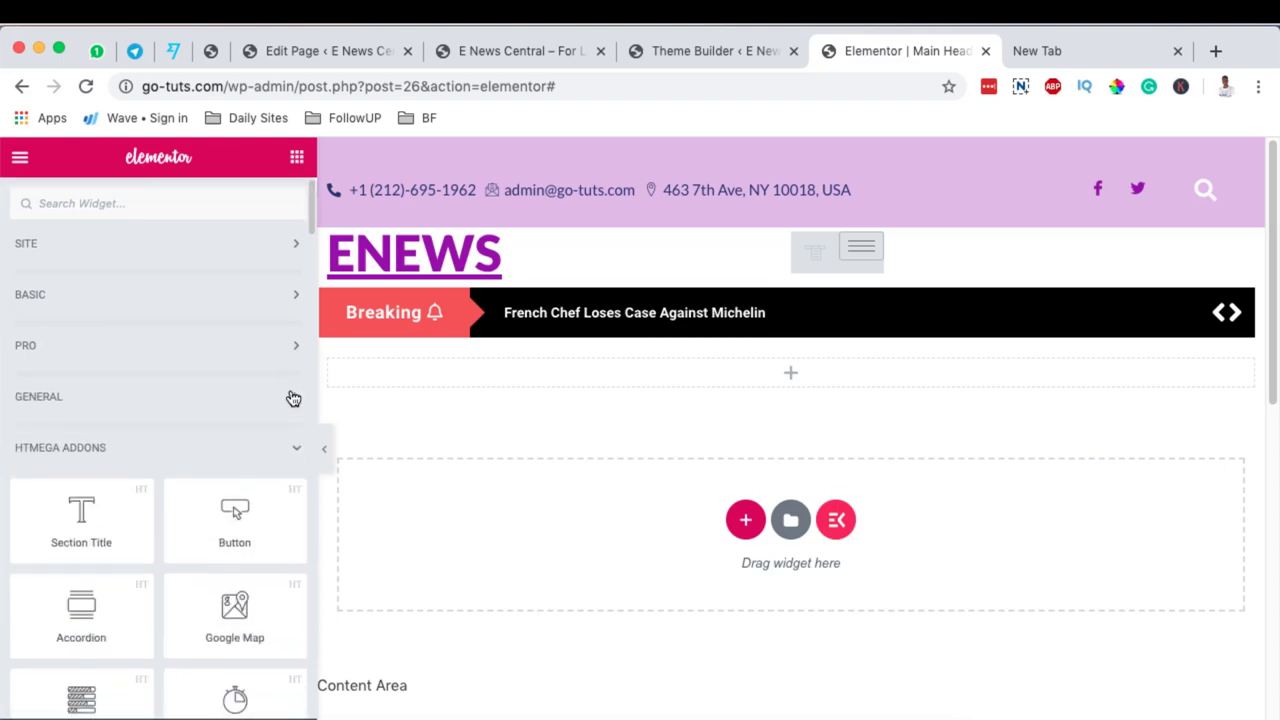
{"action": "scroll", "coordinate": [291, 380], "scroll_direction": "down", "scroll_amount": 4}
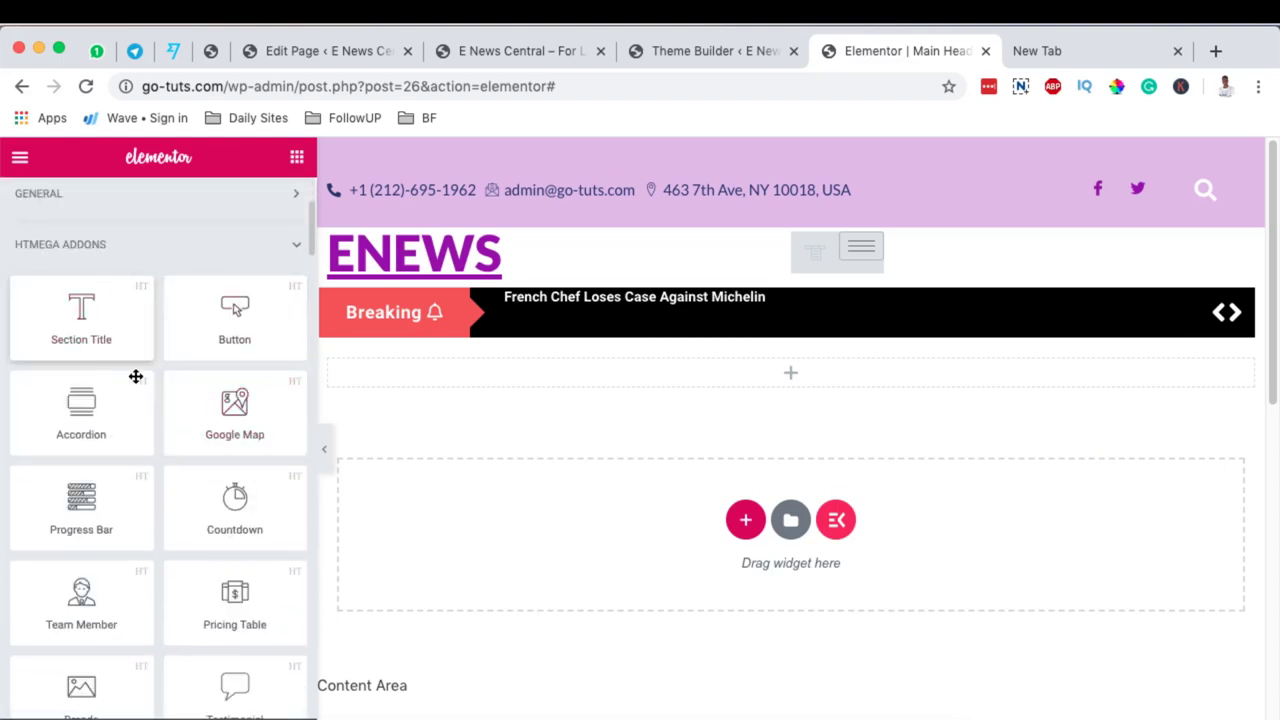
{"action": "scroll", "coordinate": [150, 390], "scroll_direction": "down", "scroll_amount": 5}
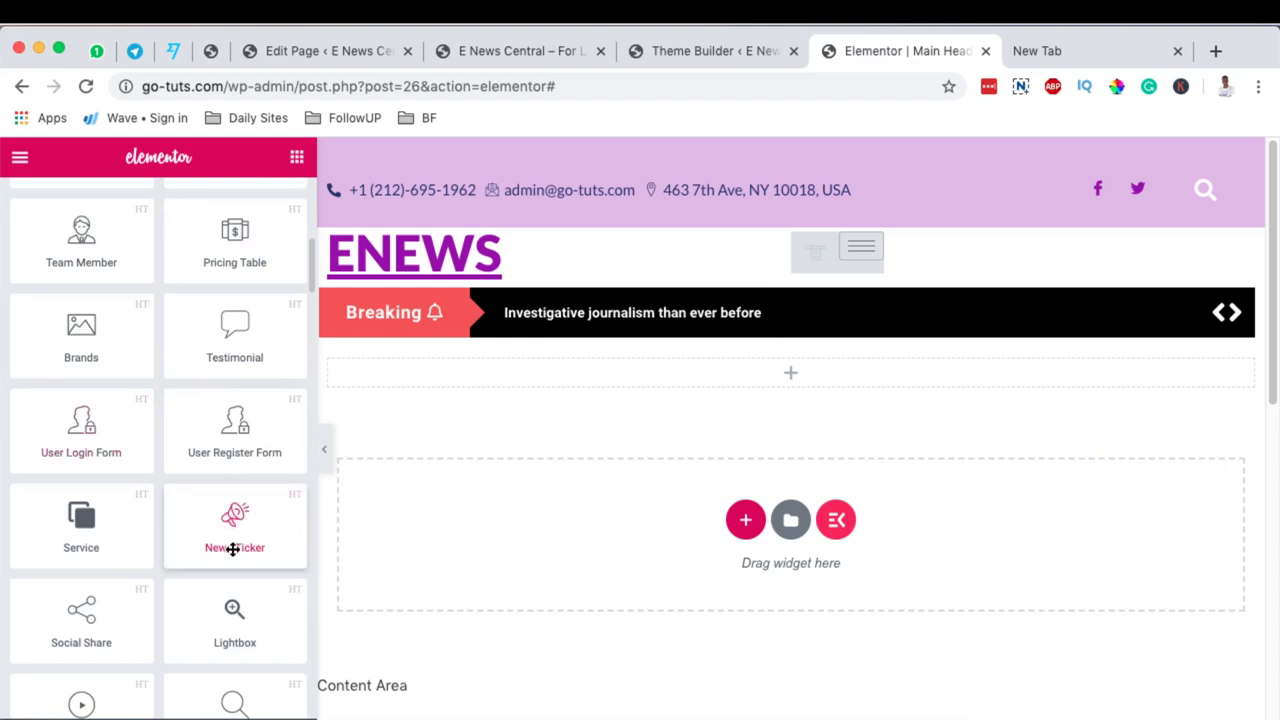
{"action": "left_click_drag", "start_coordinate": [229, 540], "coordinate": [783, 363]}
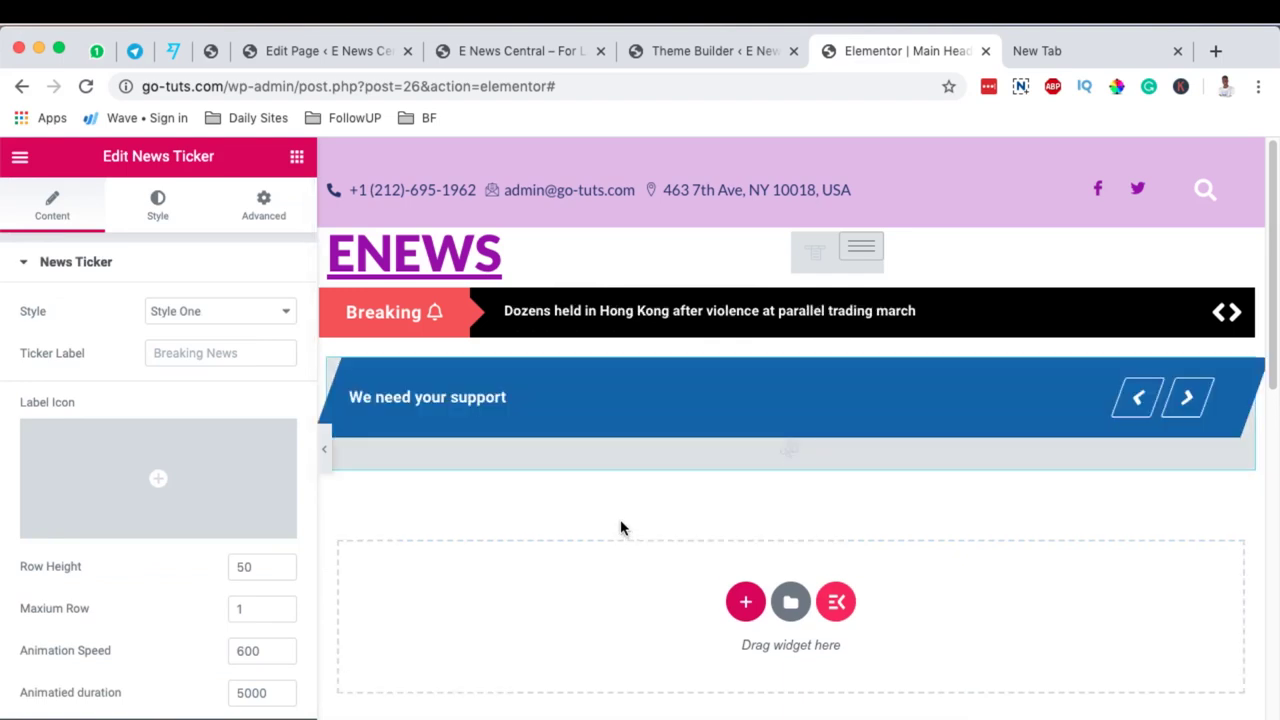
Check the existing Breaking ticker's content settings and set the new news ticker's style to Style Five
{"action": "left_click", "coordinate": [1201, 318]}
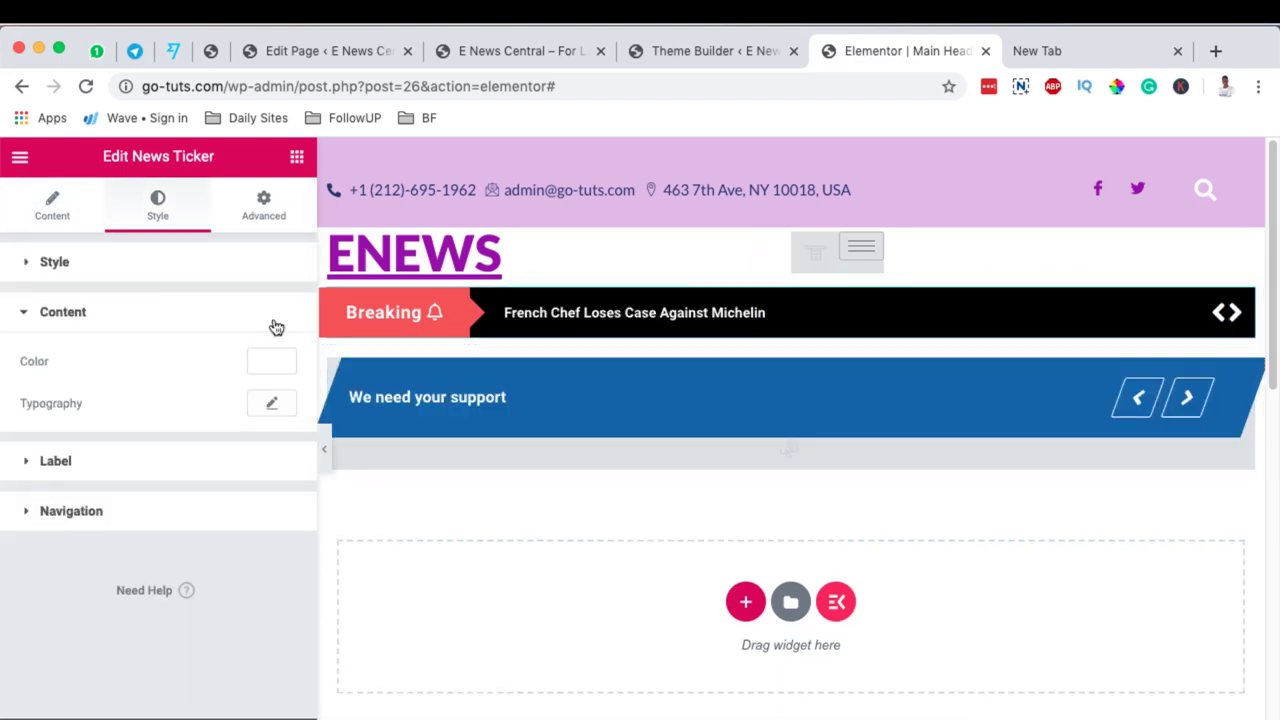
{"action": "left_click", "coordinate": [53, 208]}
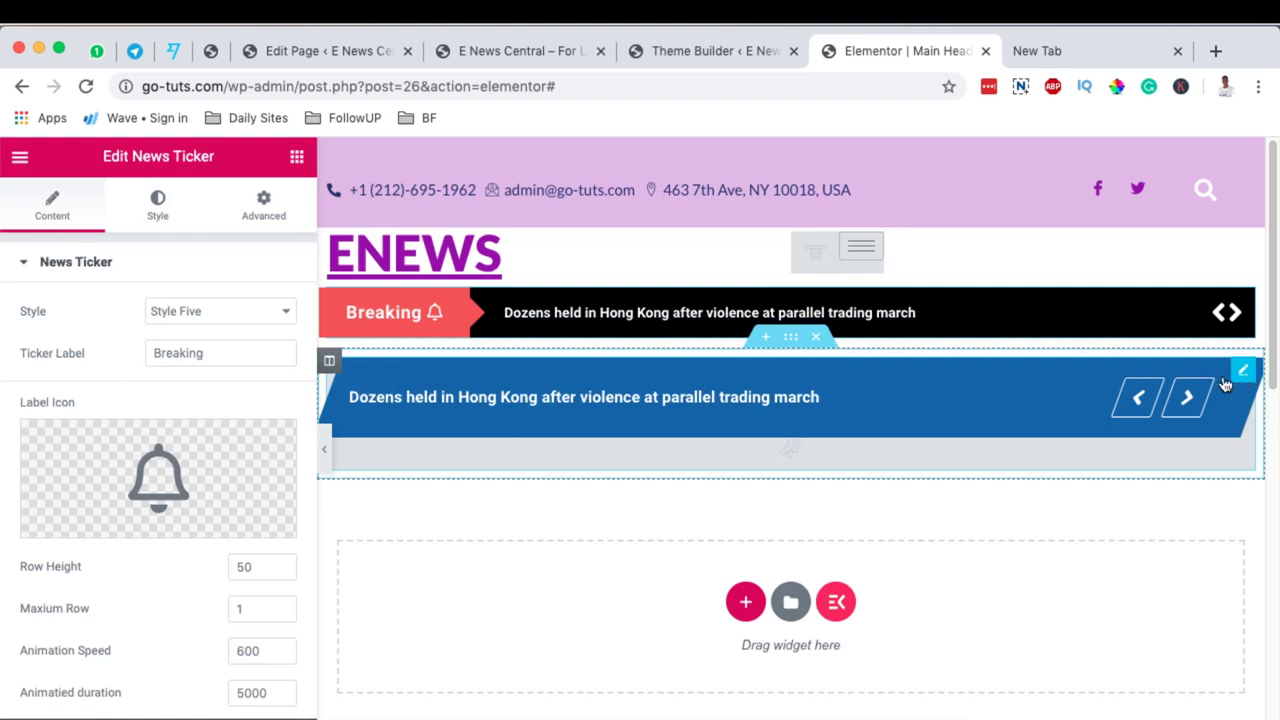
{"action": "left_click", "coordinate": [1242, 371]}
{"action": "left_click", "coordinate": [177, 309]}
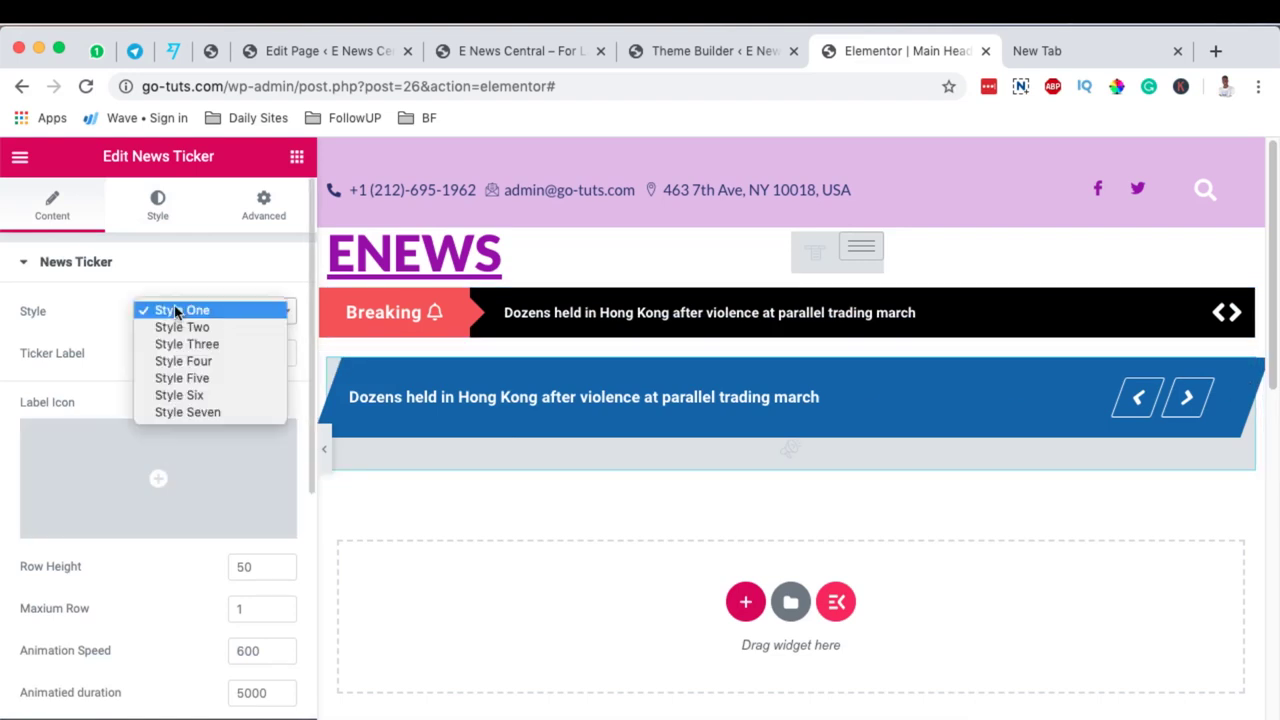
{"action": "left_click", "coordinate": [199, 380]}
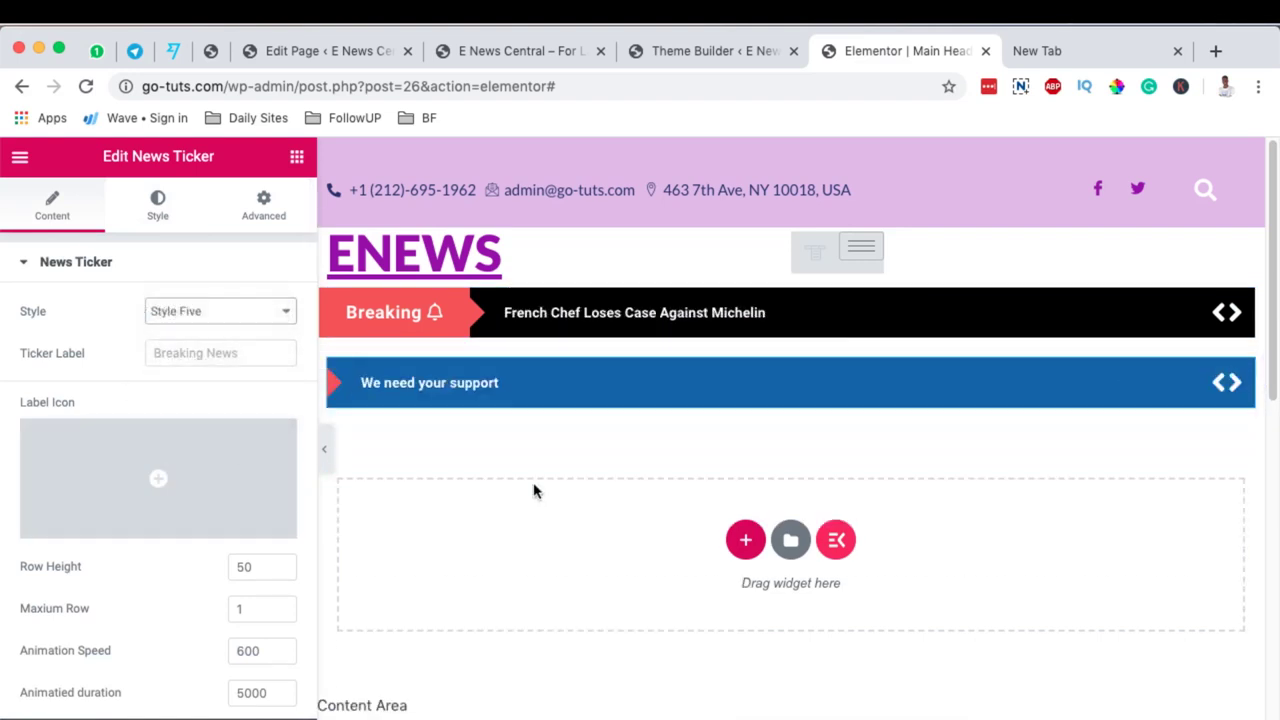
Preview Style Six, Style Seven and Style One on the new news ticker and return it to Style Five
{"action": "left_click", "coordinate": [180, 314]}
{"action": "left_click", "coordinate": [204, 328]}
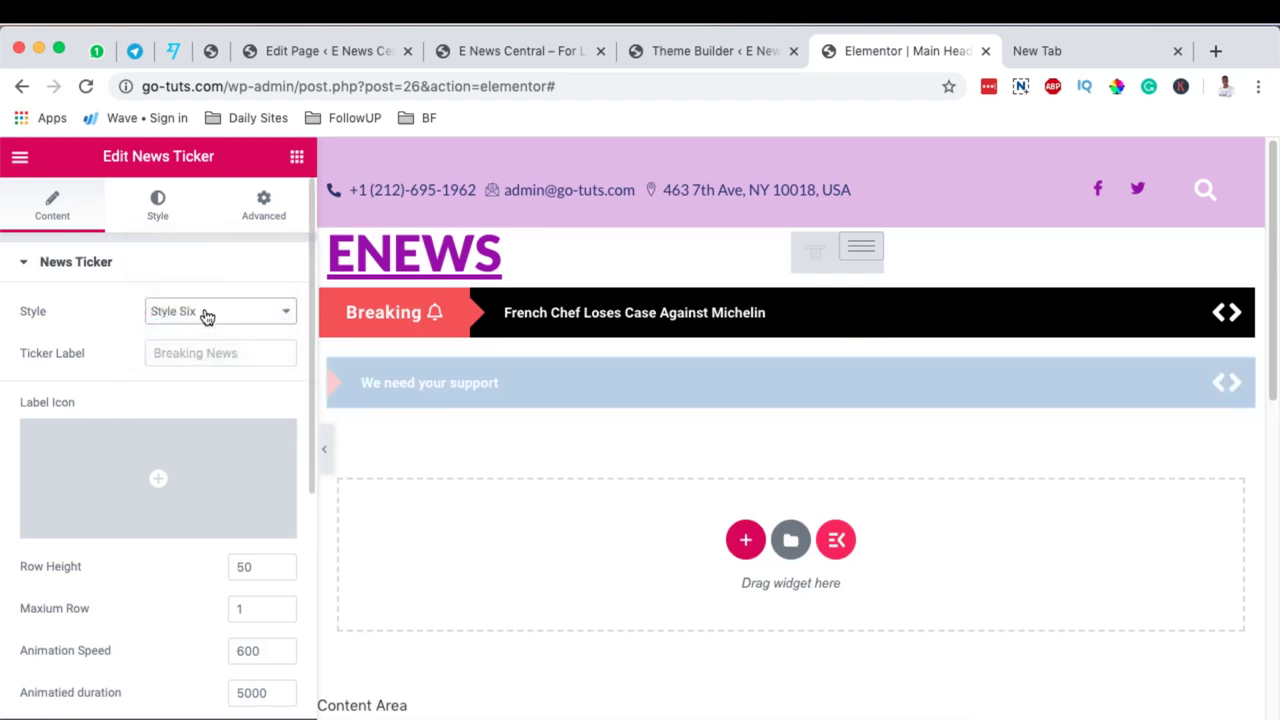
{"action": "left_click", "coordinate": [205, 316]}
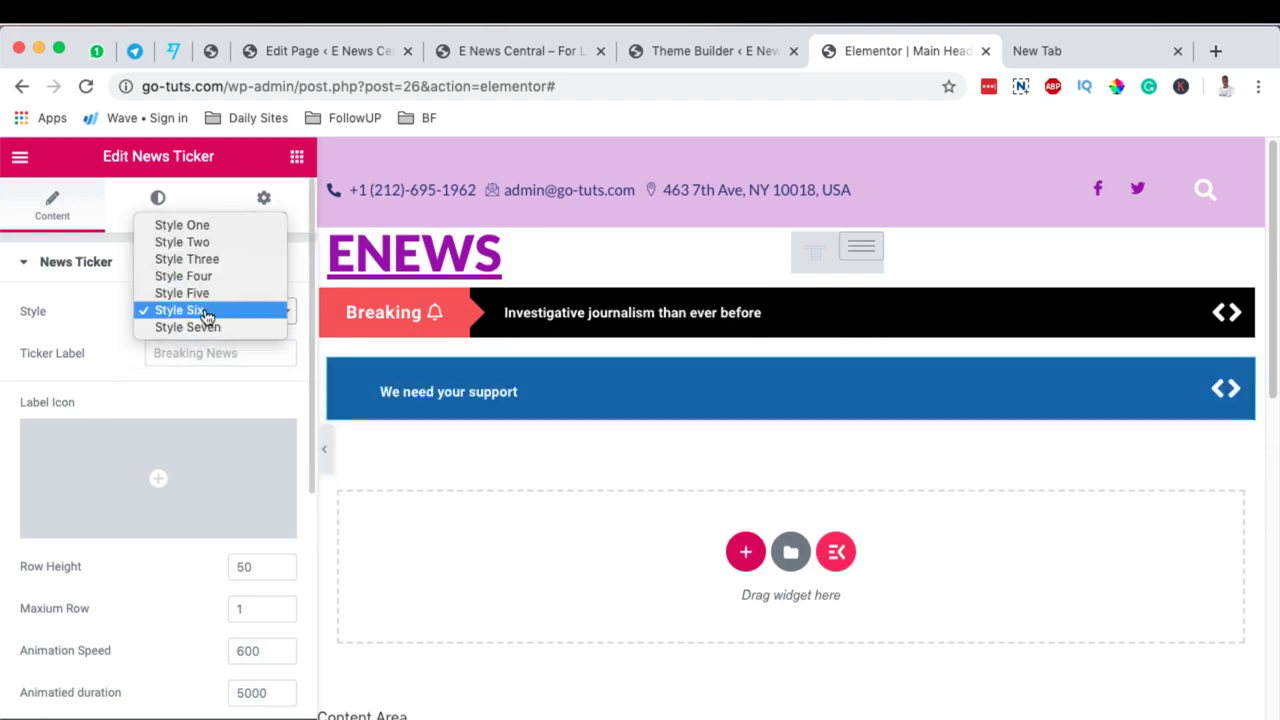
{"action": "left_click", "coordinate": [214, 327]}
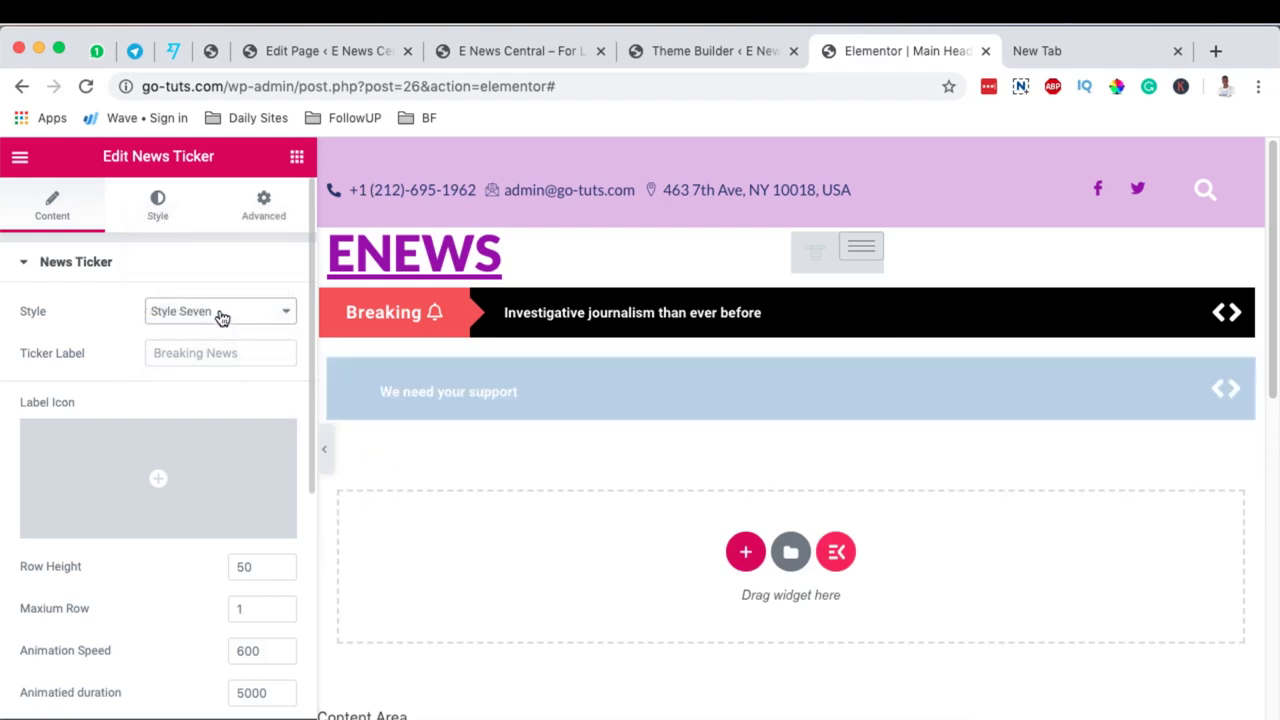
{"action": "left_click", "coordinate": [220, 314]}
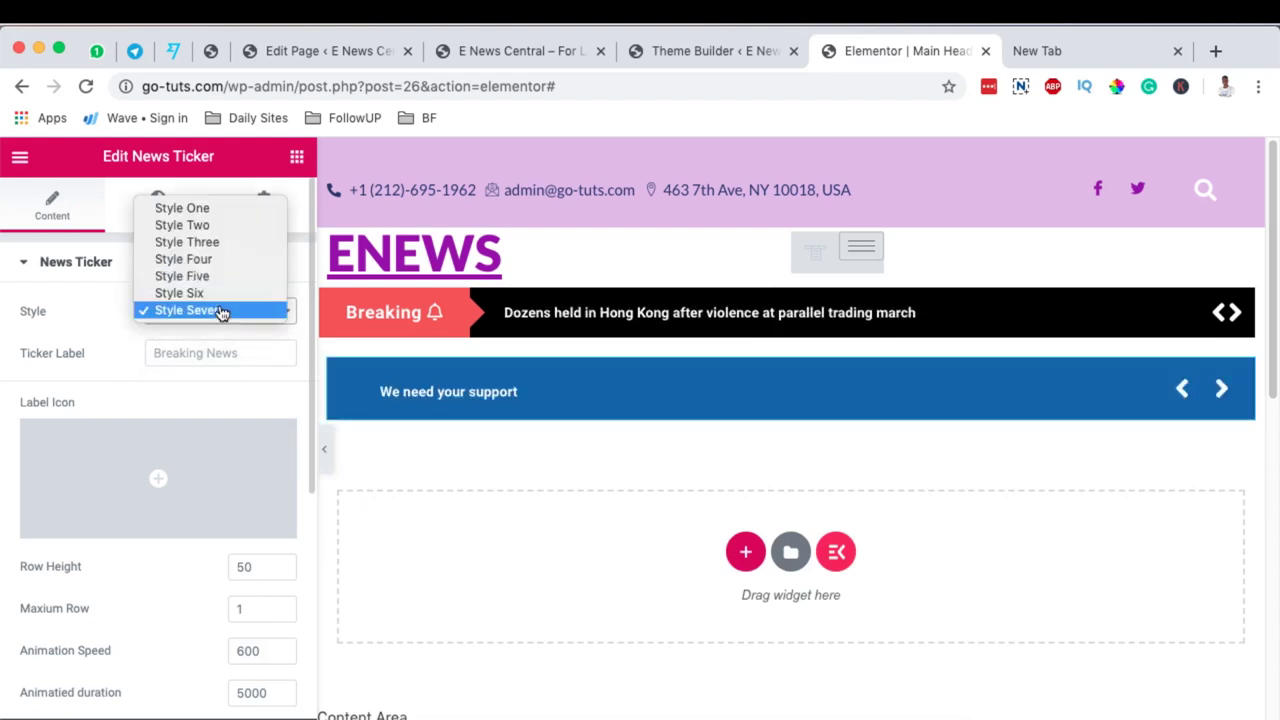
{"action": "key", "text": "Escape"}
{"action": "left_click", "coordinate": [208, 316]}
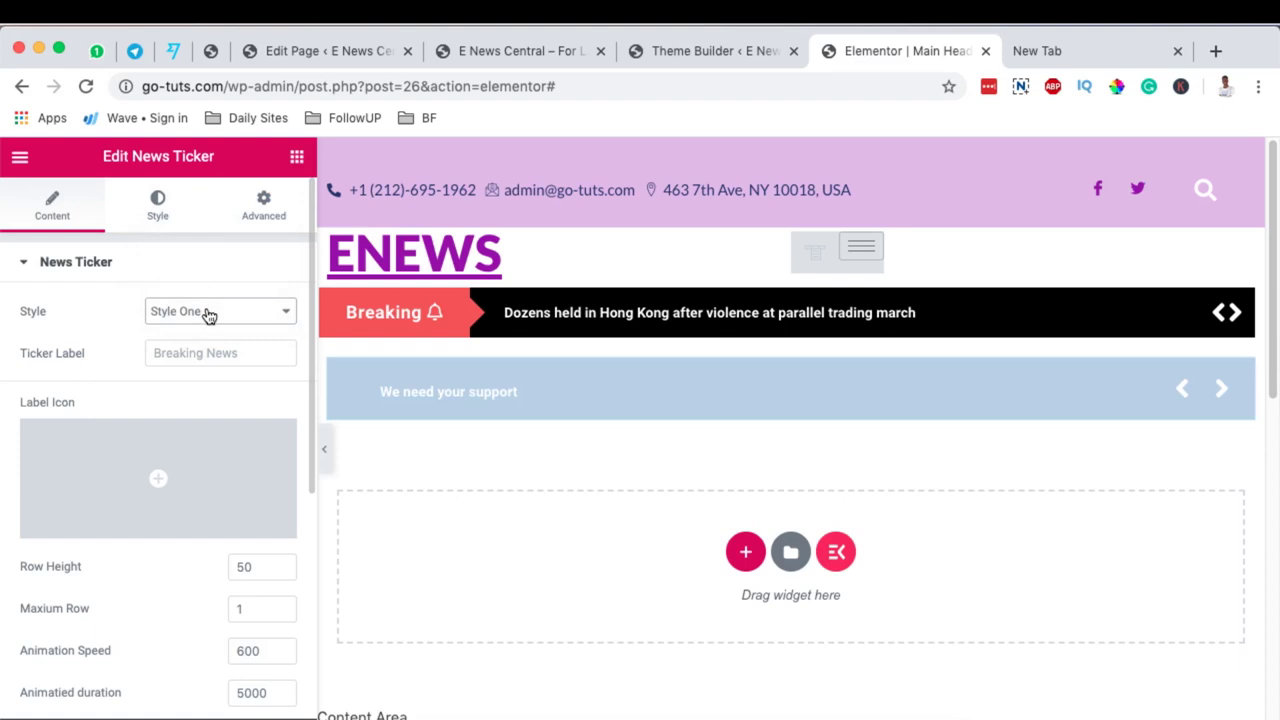
{"action": "left_click", "coordinate": [208, 314]}
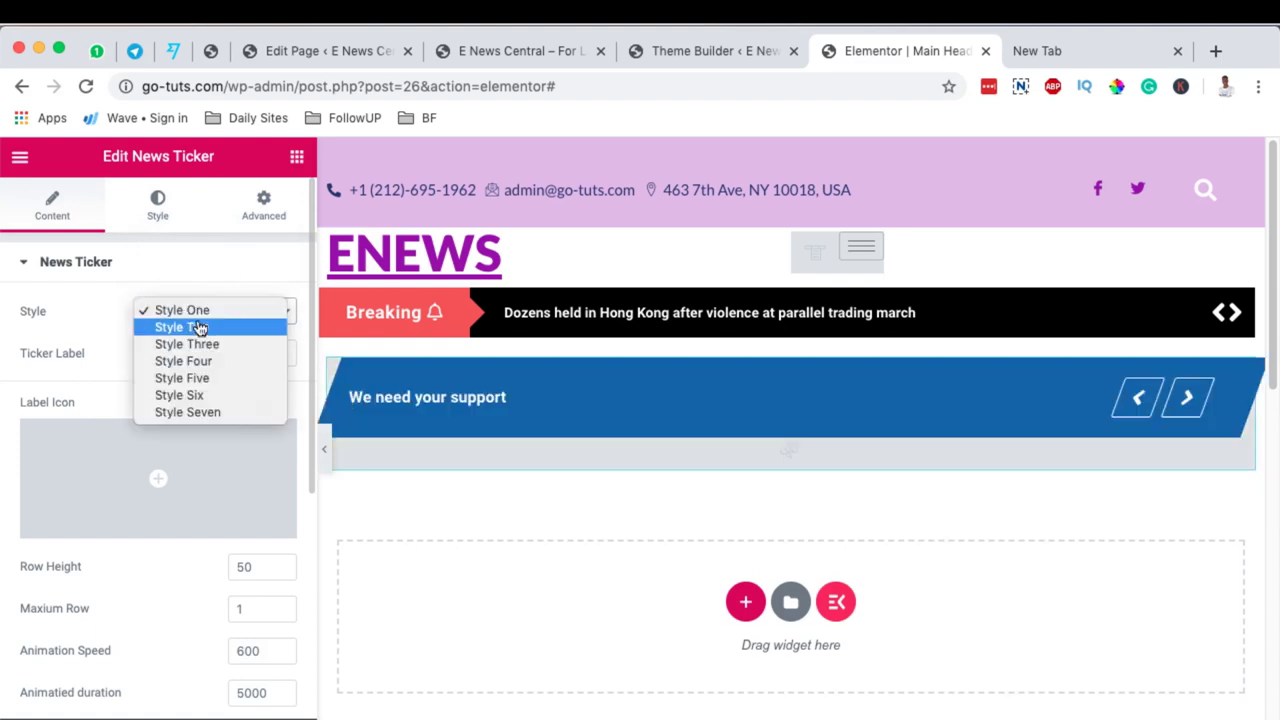
{"action": "left_click", "coordinate": [228, 386]}
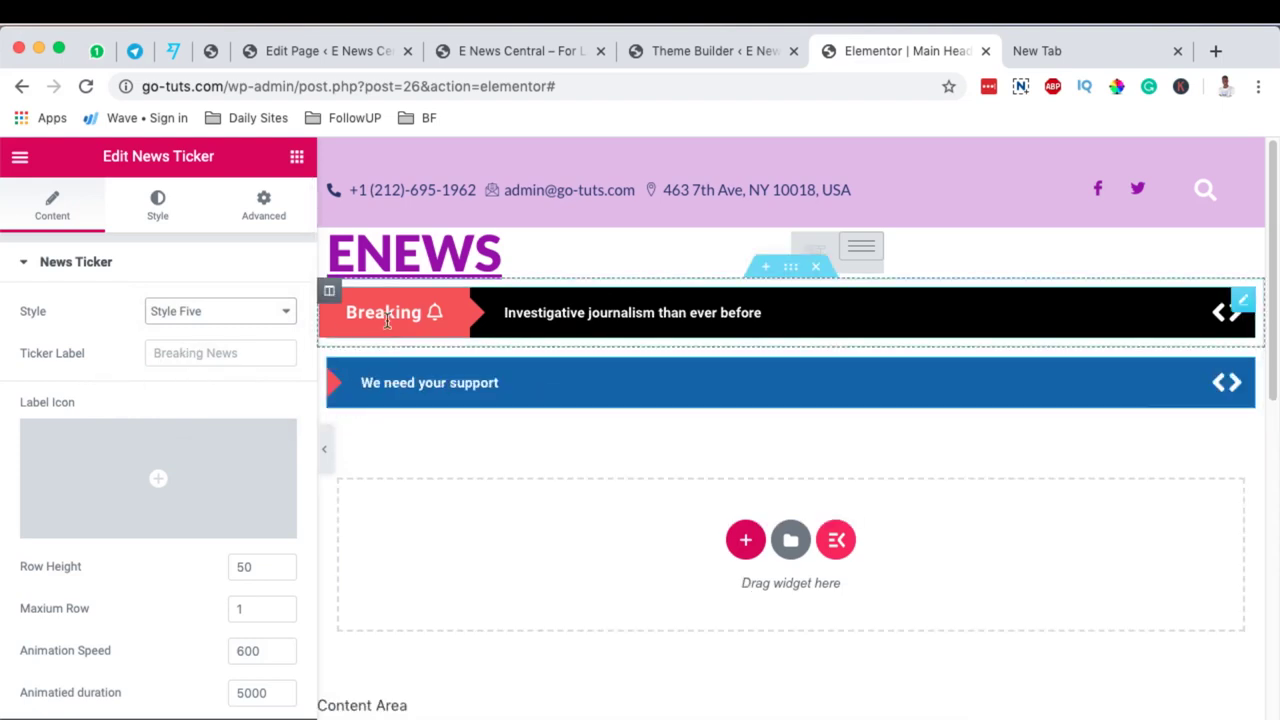
Set the new news ticker's label to "Breaking"
{"action": "left_click", "coordinate": [244, 352]}
{"action": "type", "text": "Bre"}
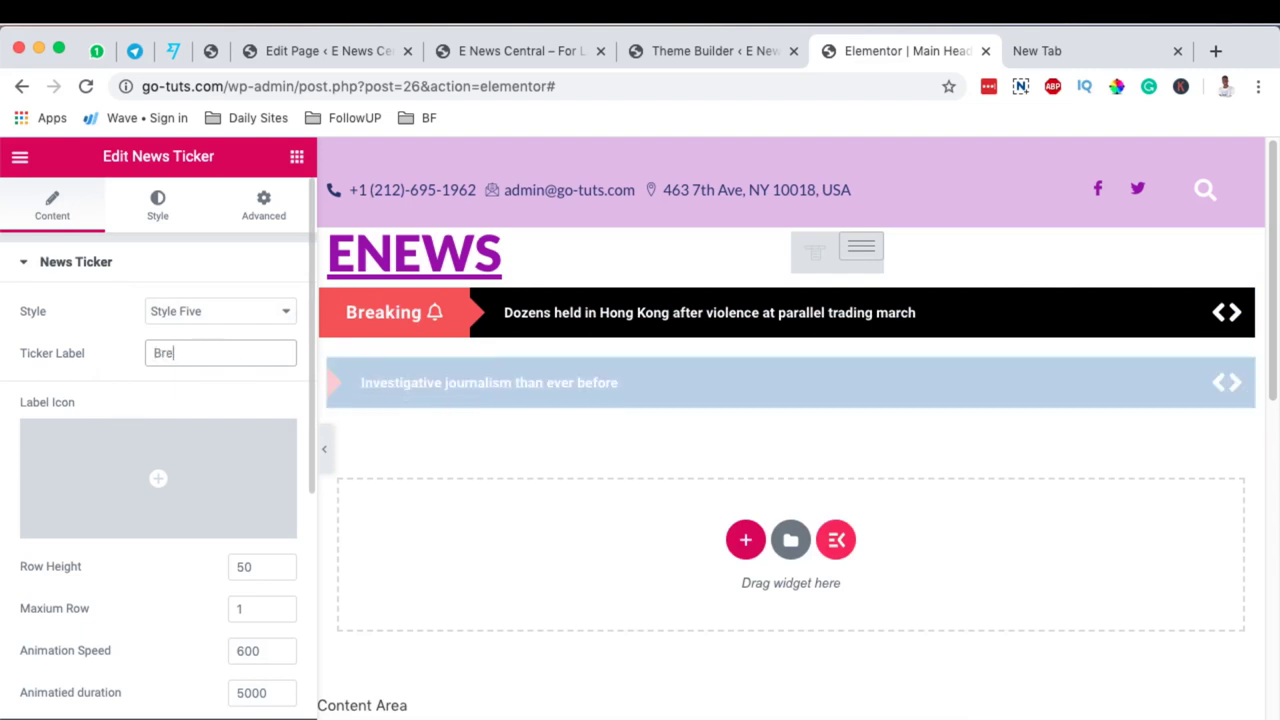
{"action": "type", "text": "aking"}
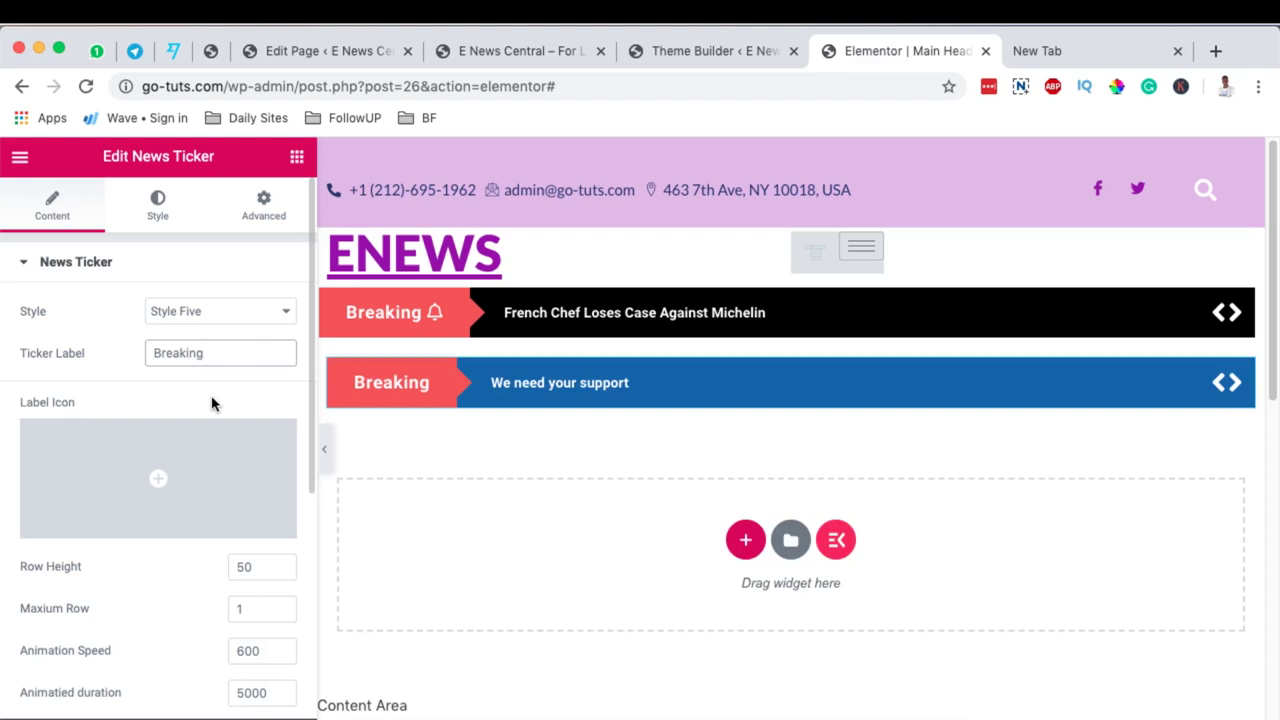
Choose the Bell from the icon library as the ticker's label icon and add a space after the Breaking label
{"action": "scroll", "coordinate": [246, 350], "scroll_direction": "down", "scroll_amount": 1}
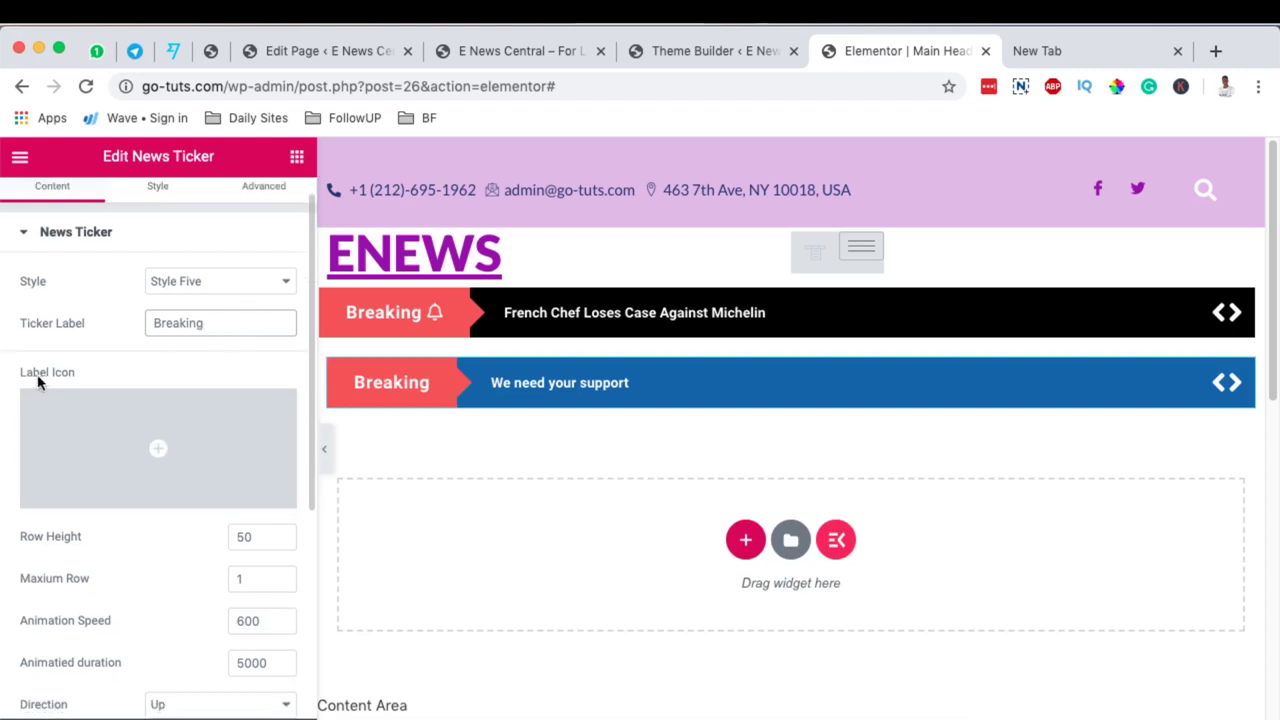
{"action": "mouse_move", "coordinate": [63, 503]}
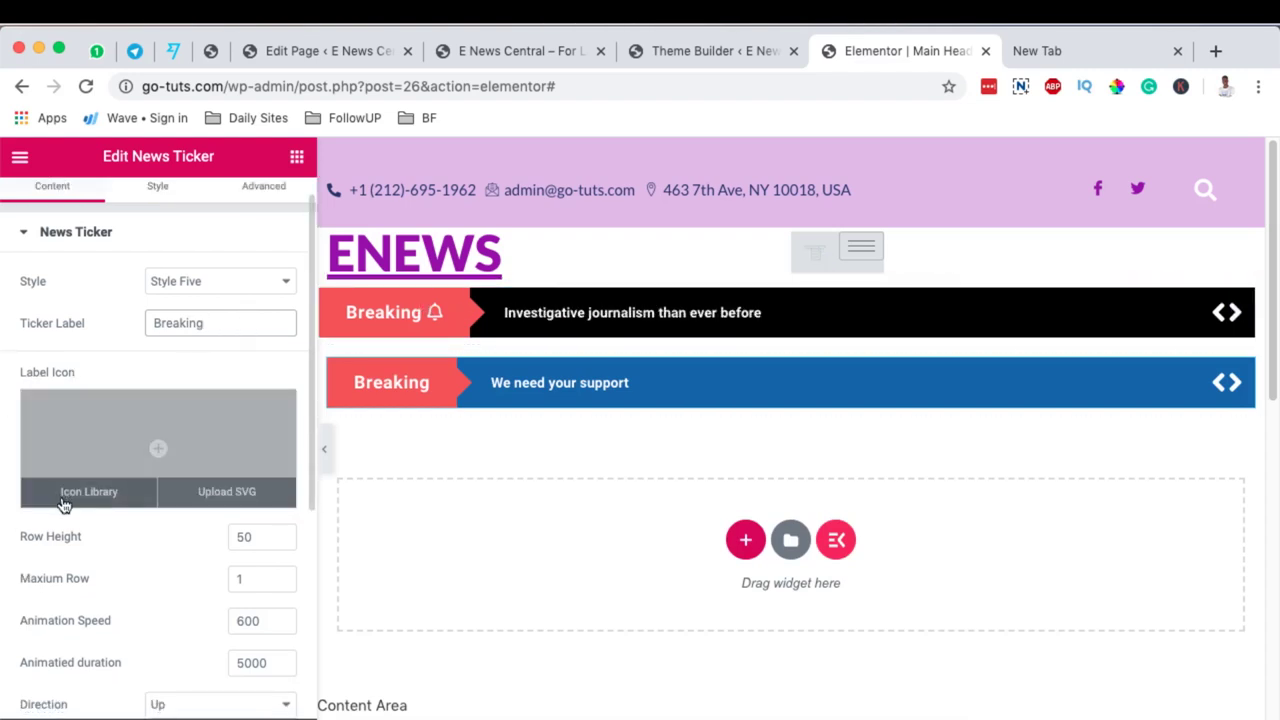
{"action": "left_click", "coordinate": [88, 494]}
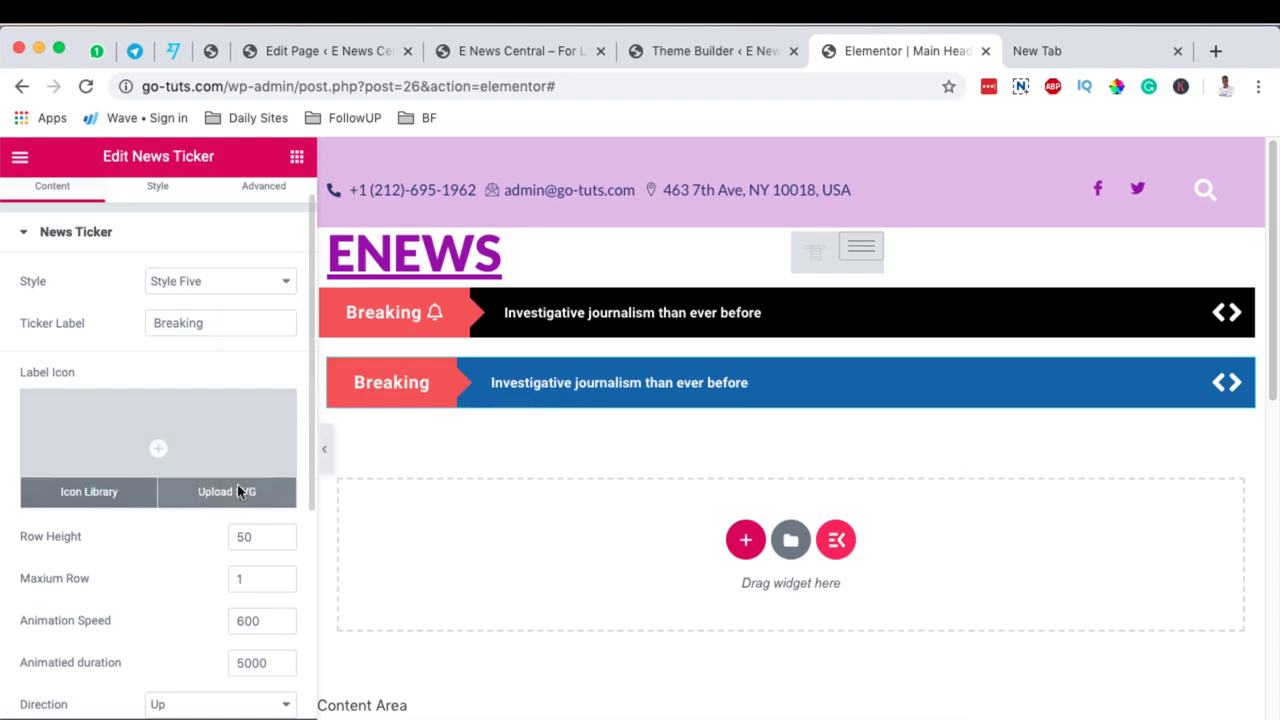
{"action": "left_click", "coordinate": [598, 478]}
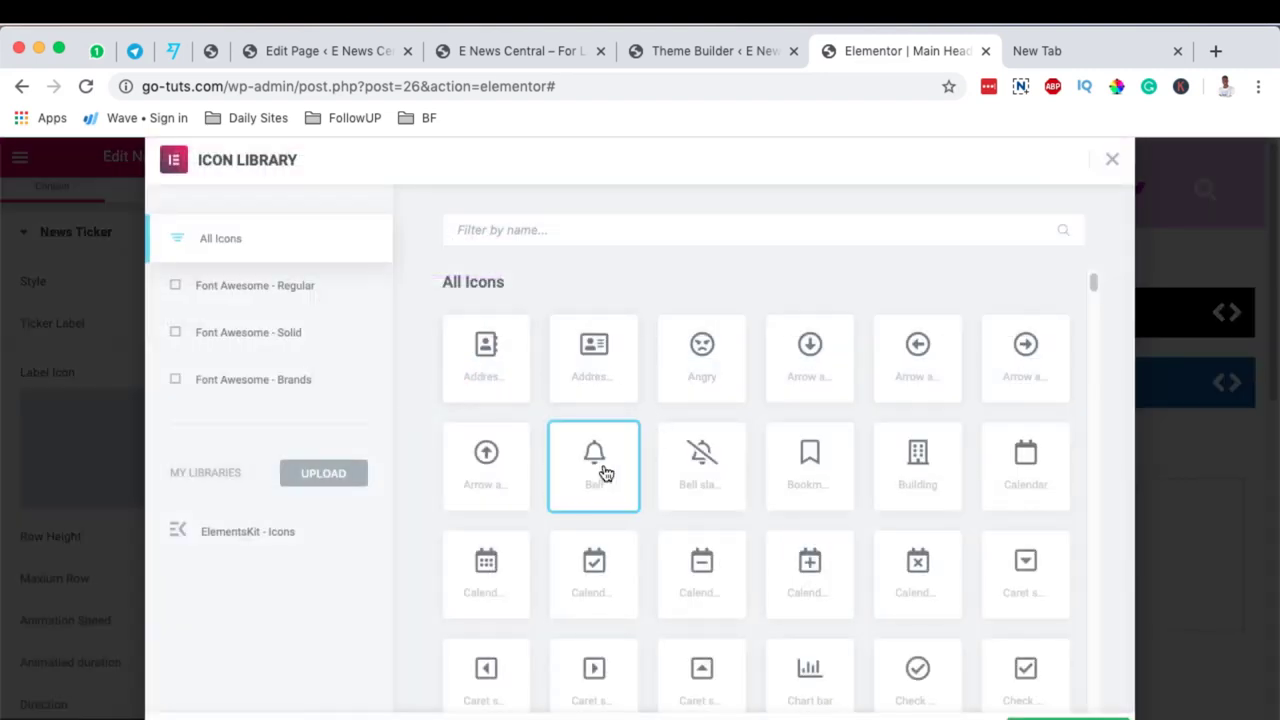
{"action": "left_click", "coordinate": [1040, 715]}
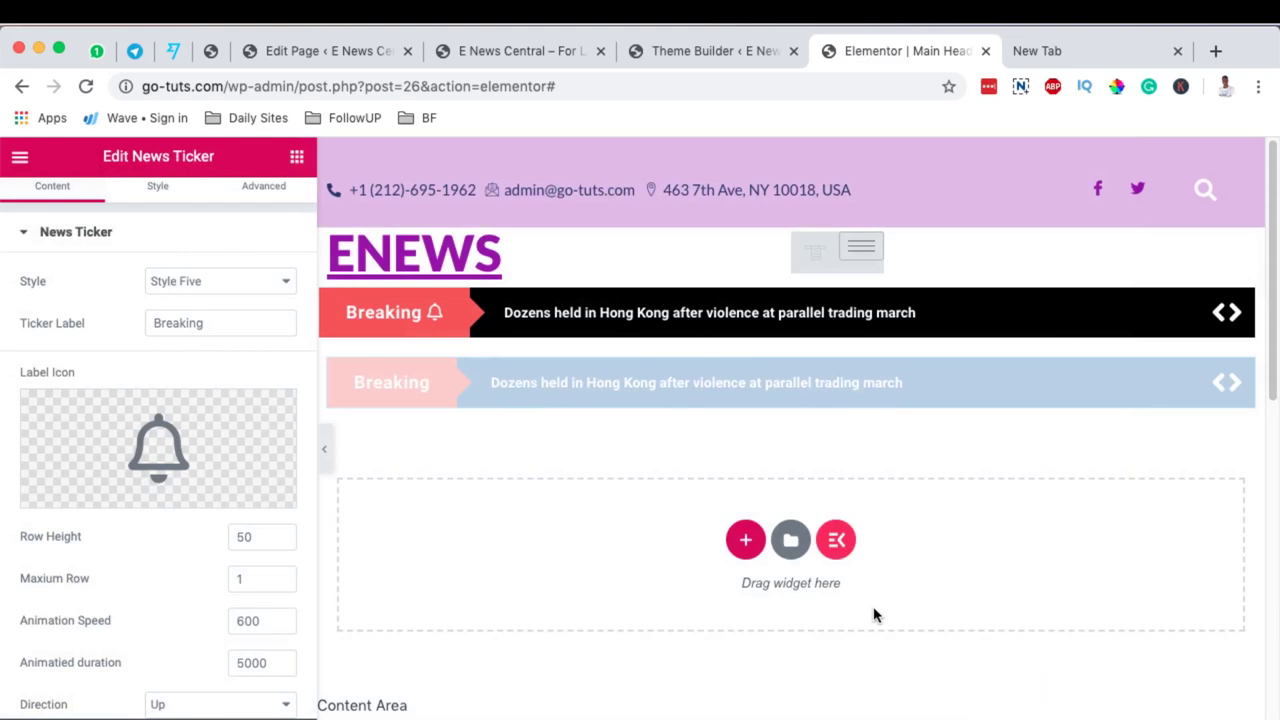
{"action": "left_click", "coordinate": [41, 356]}
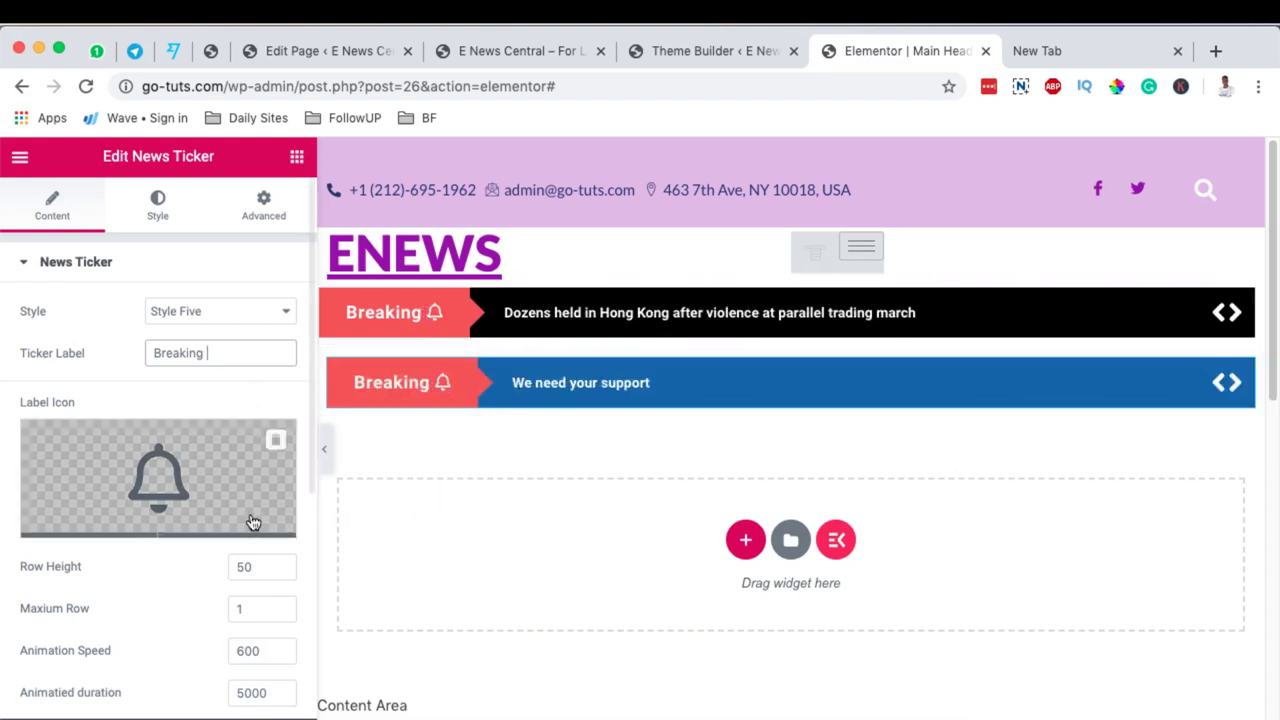
{"action": "mouse_move", "coordinate": [166, 528]}
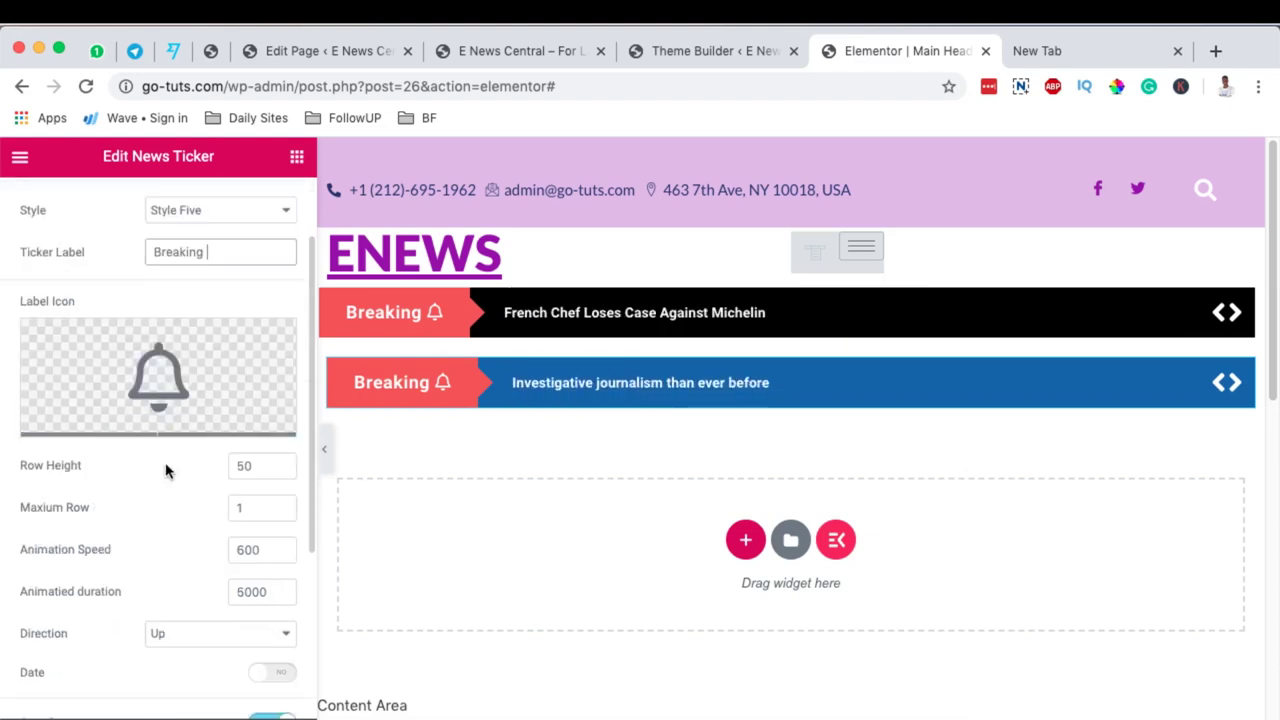
Open the new ticker's content options and set its content source to Posts
{"action": "left_click", "coordinate": [50, 270]}
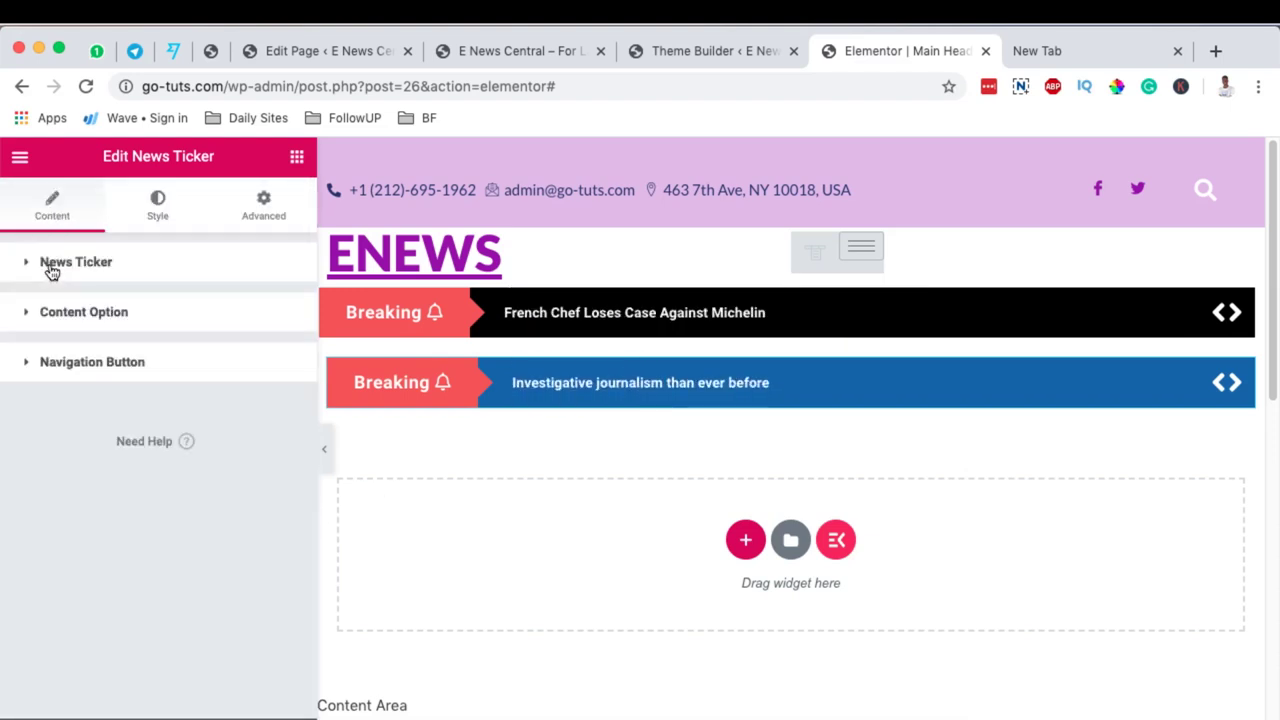
{"action": "left_click", "coordinate": [84, 314]}
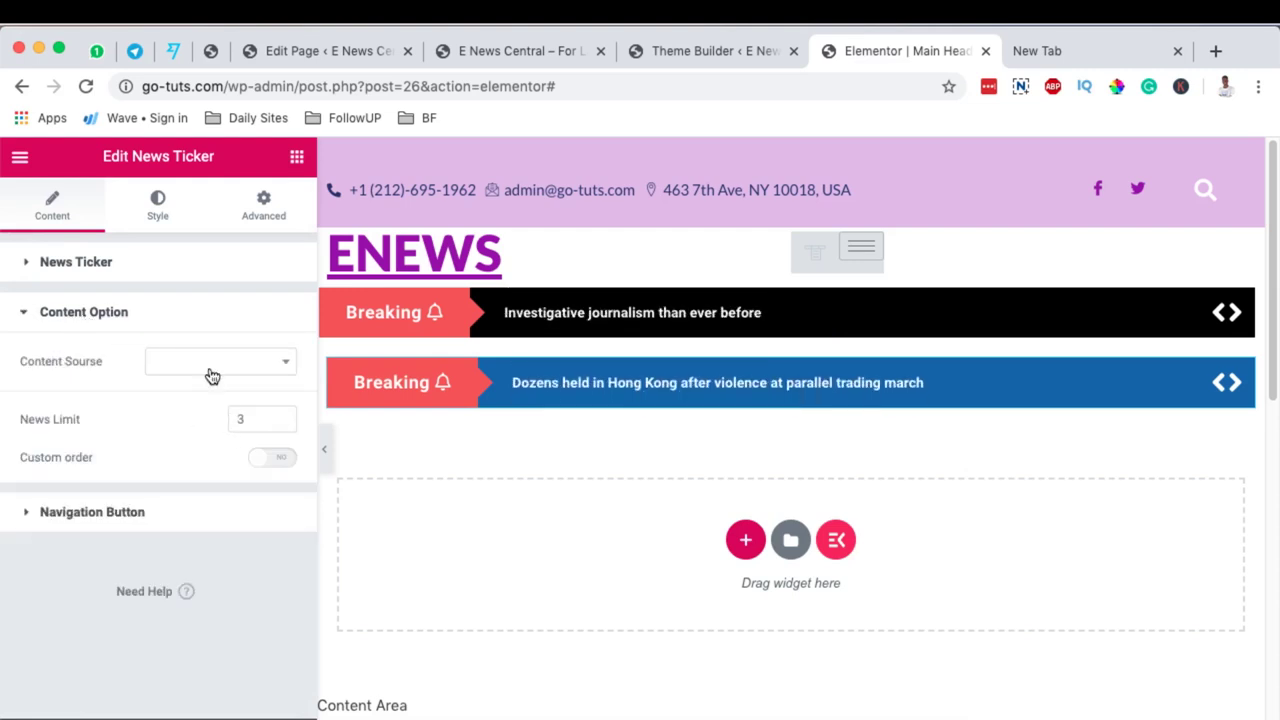
{"action": "left_click", "coordinate": [212, 372]}
{"action": "left_click", "coordinate": [190, 422]}
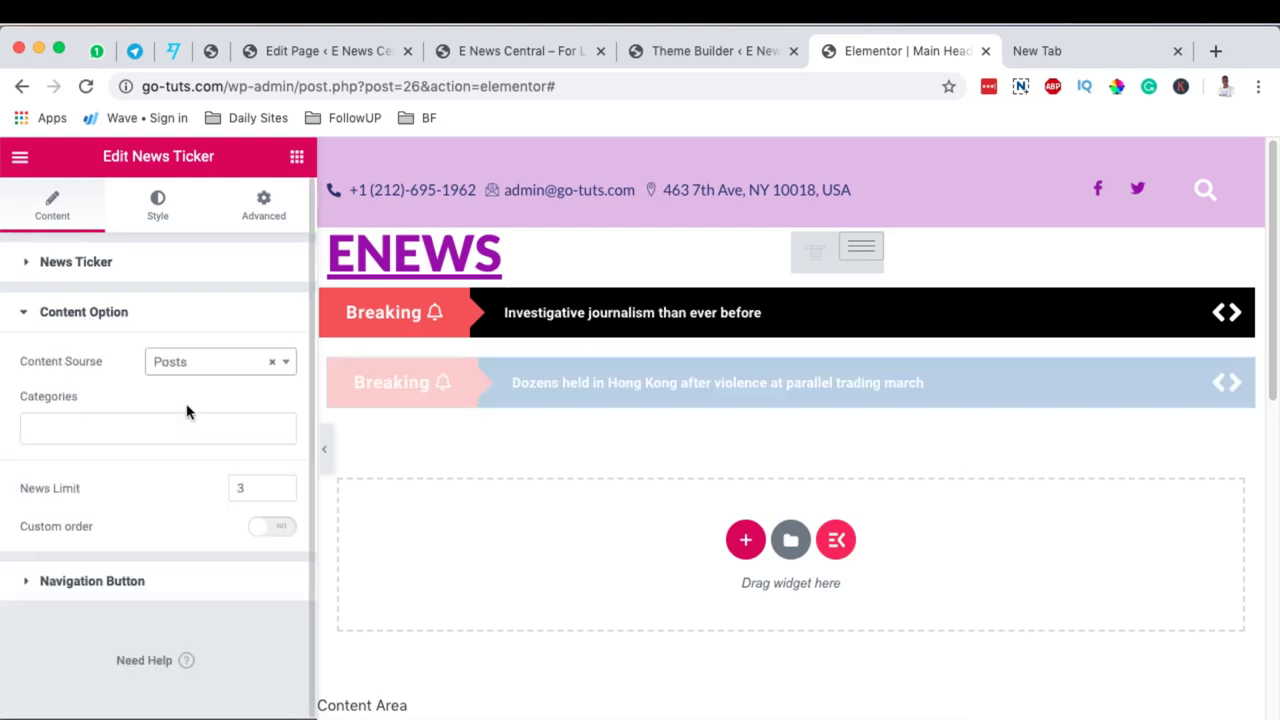
{"action": "left_click", "coordinate": [195, 366]}
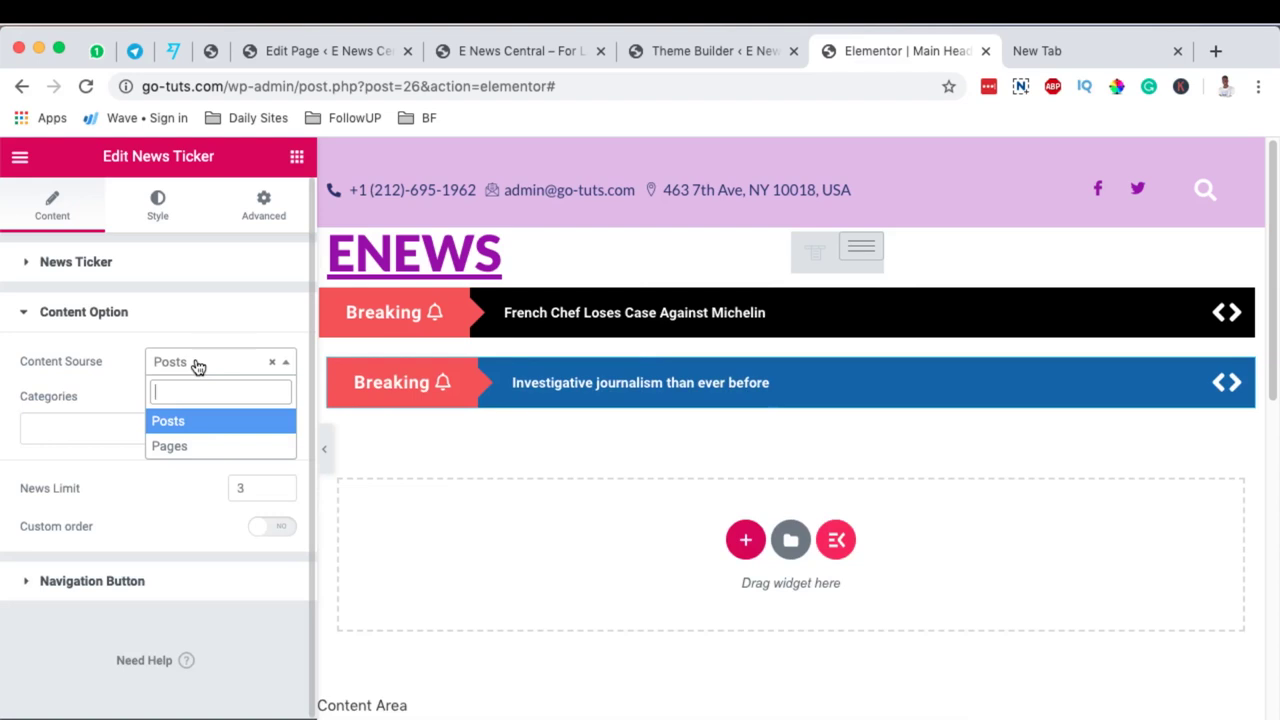
{"action": "left_click", "coordinate": [197, 366]}
Limit the new ticker's posts to the News, Tech and Travel categories
{"action": "left_click", "coordinate": [88, 426]}
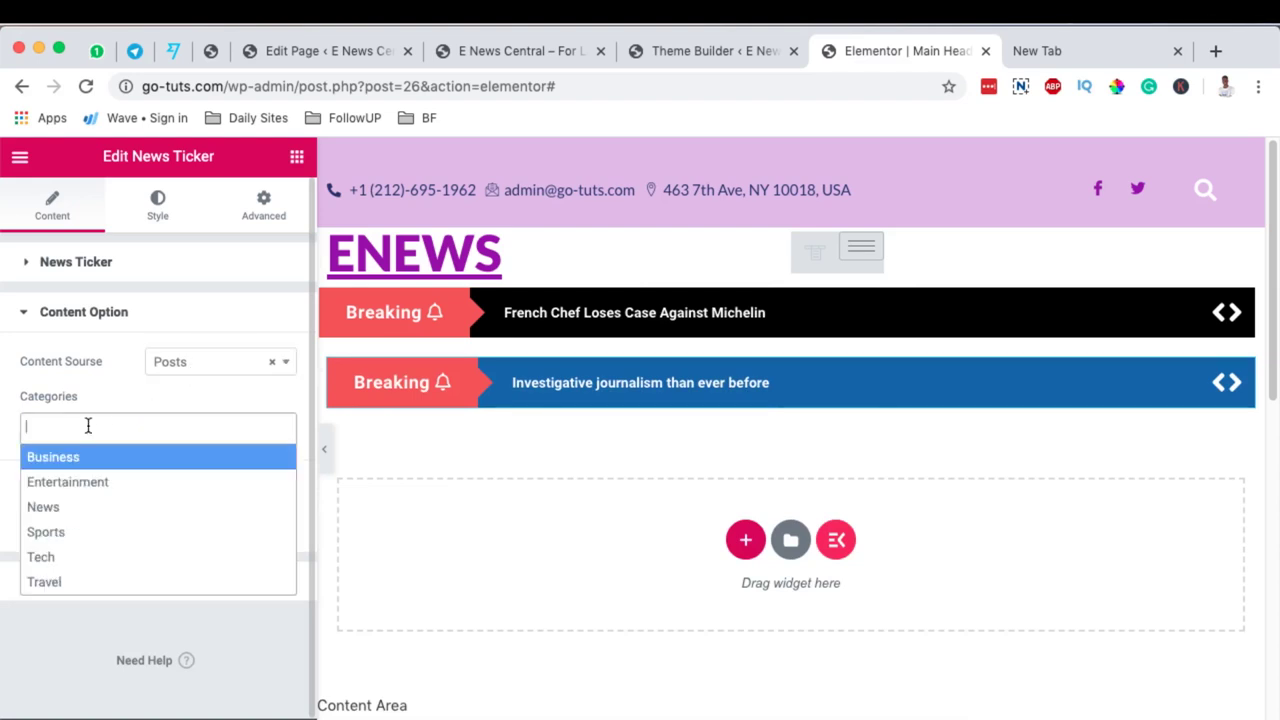
{"action": "left_click", "coordinate": [50, 508]}
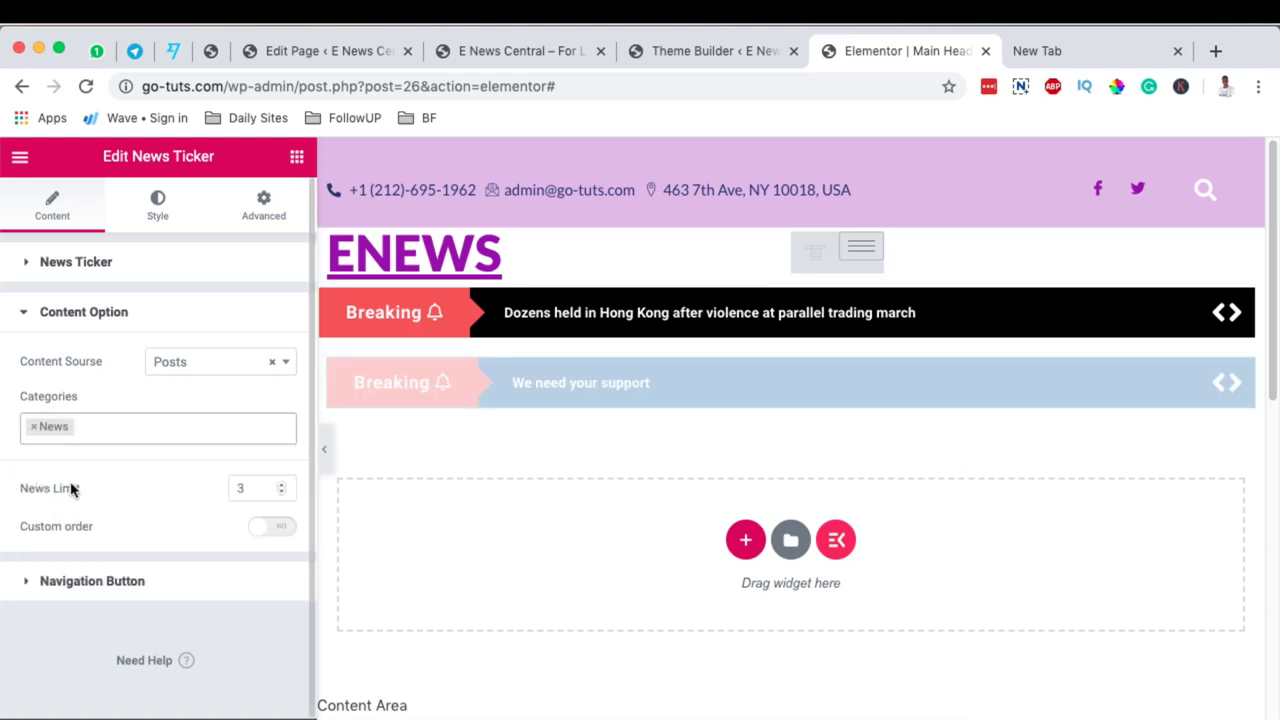
{"action": "left_click", "coordinate": [86, 428]}
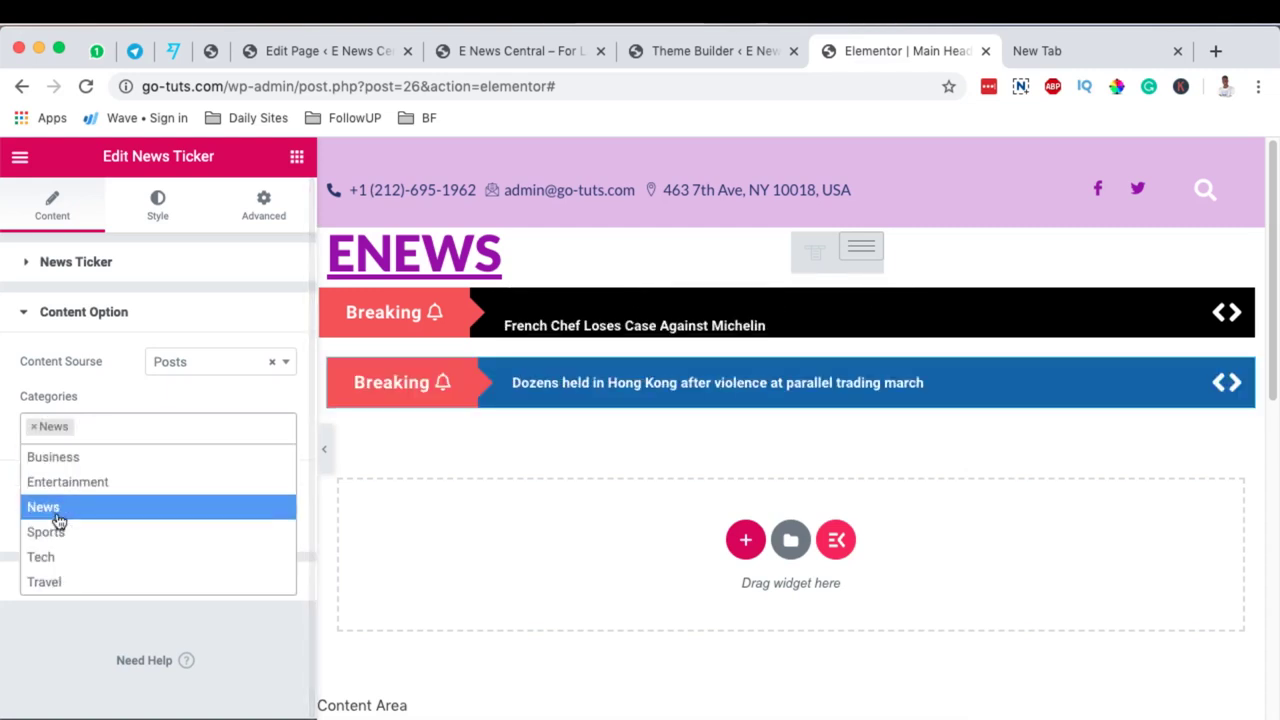
{"action": "left_click", "coordinate": [52, 556]}
{"action": "left_click", "coordinate": [145, 431]}
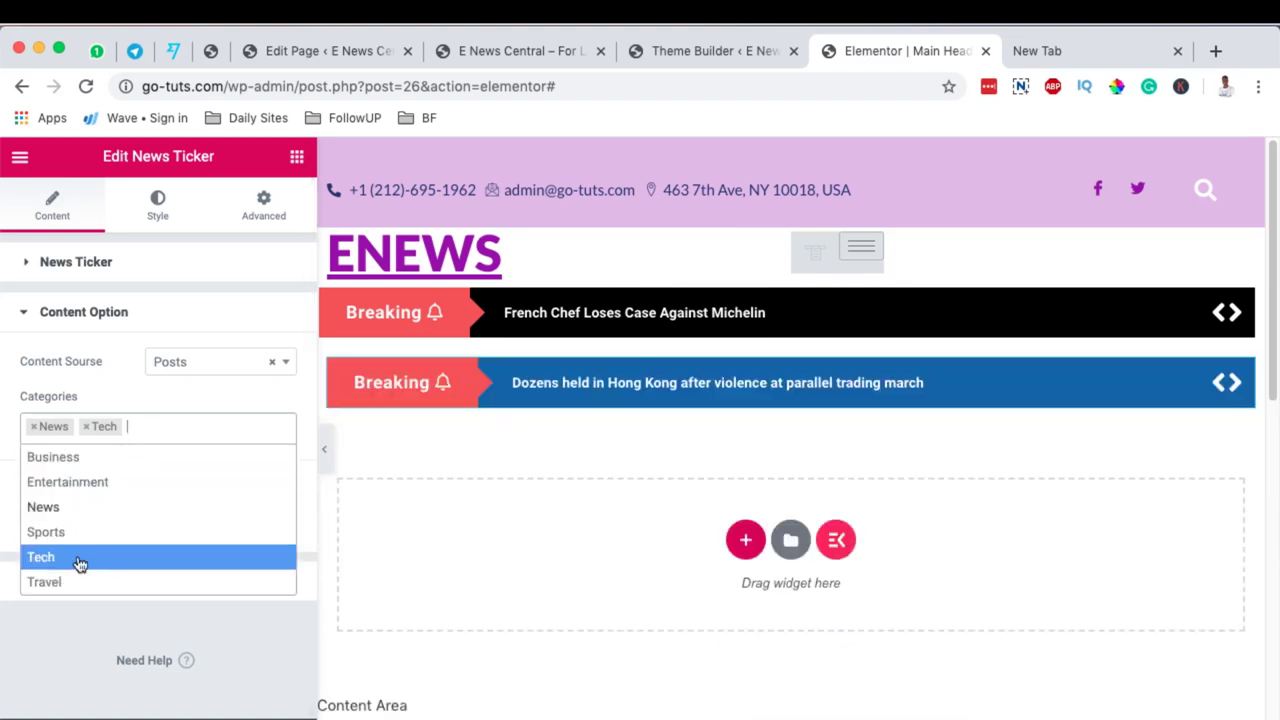
{"action": "left_click", "coordinate": [74, 585]}
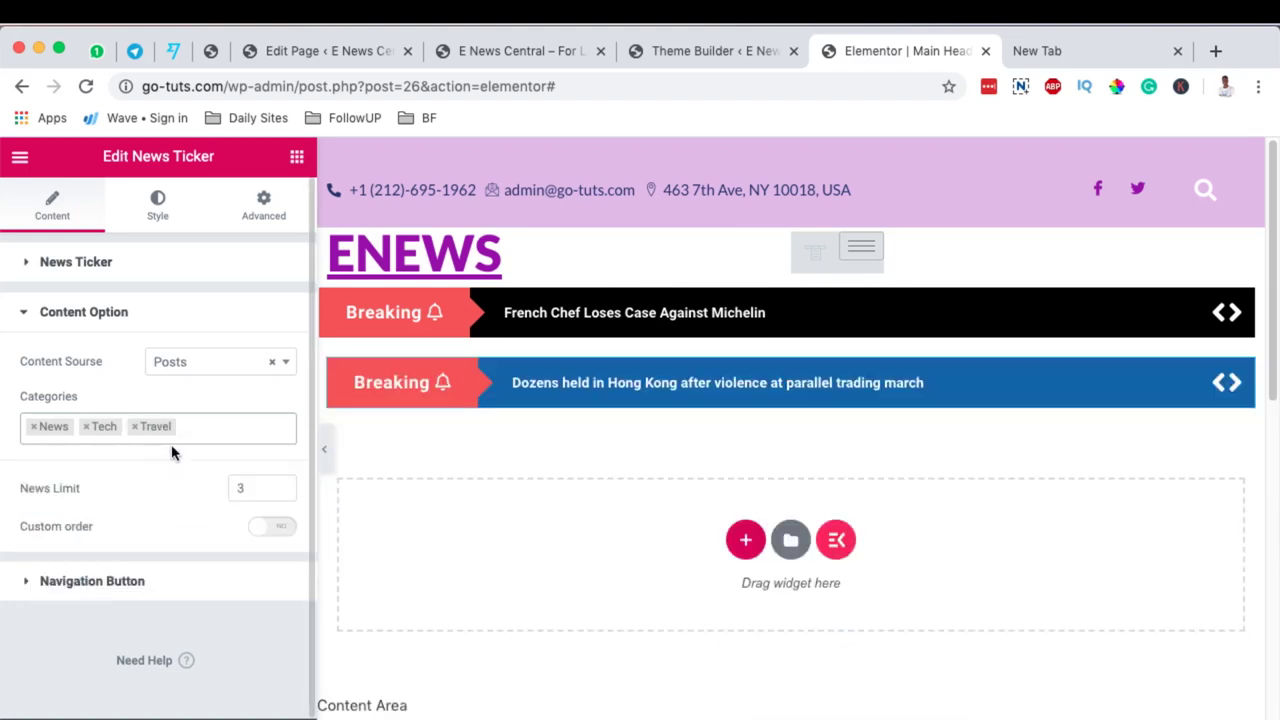
{"action": "left_click", "coordinate": [215, 426]}
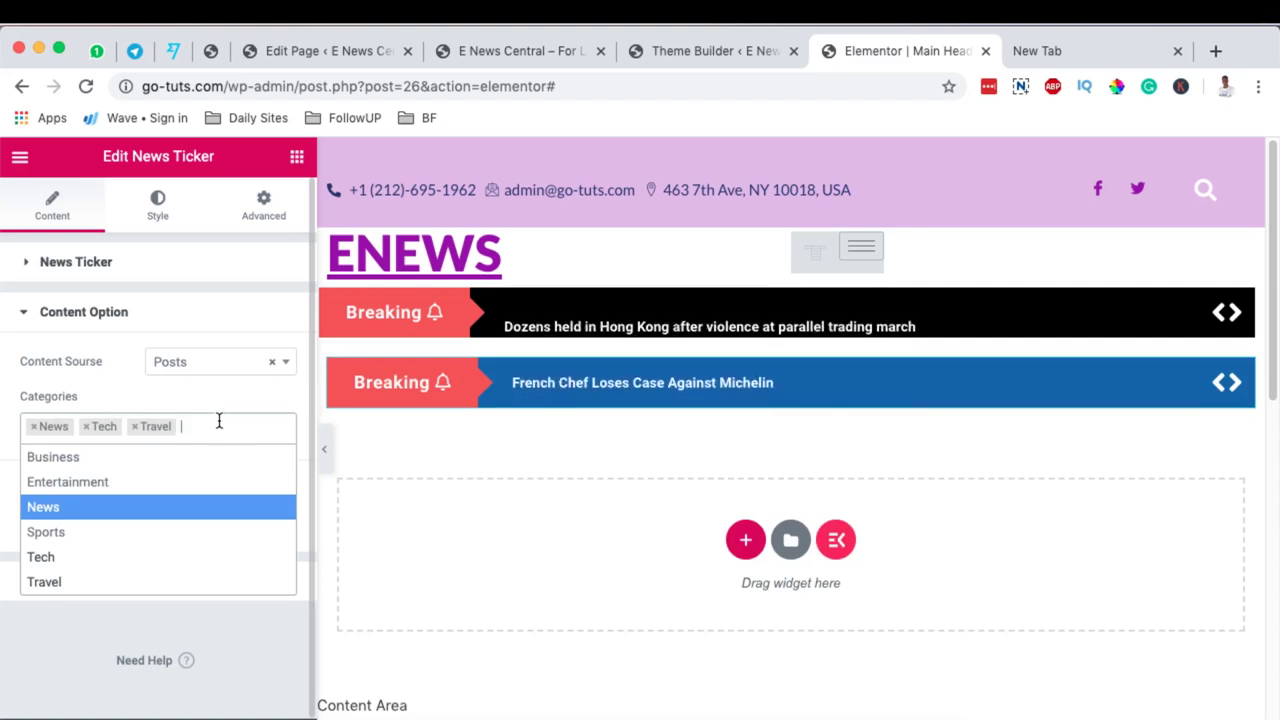
{"action": "left_click", "coordinate": [136, 393]}
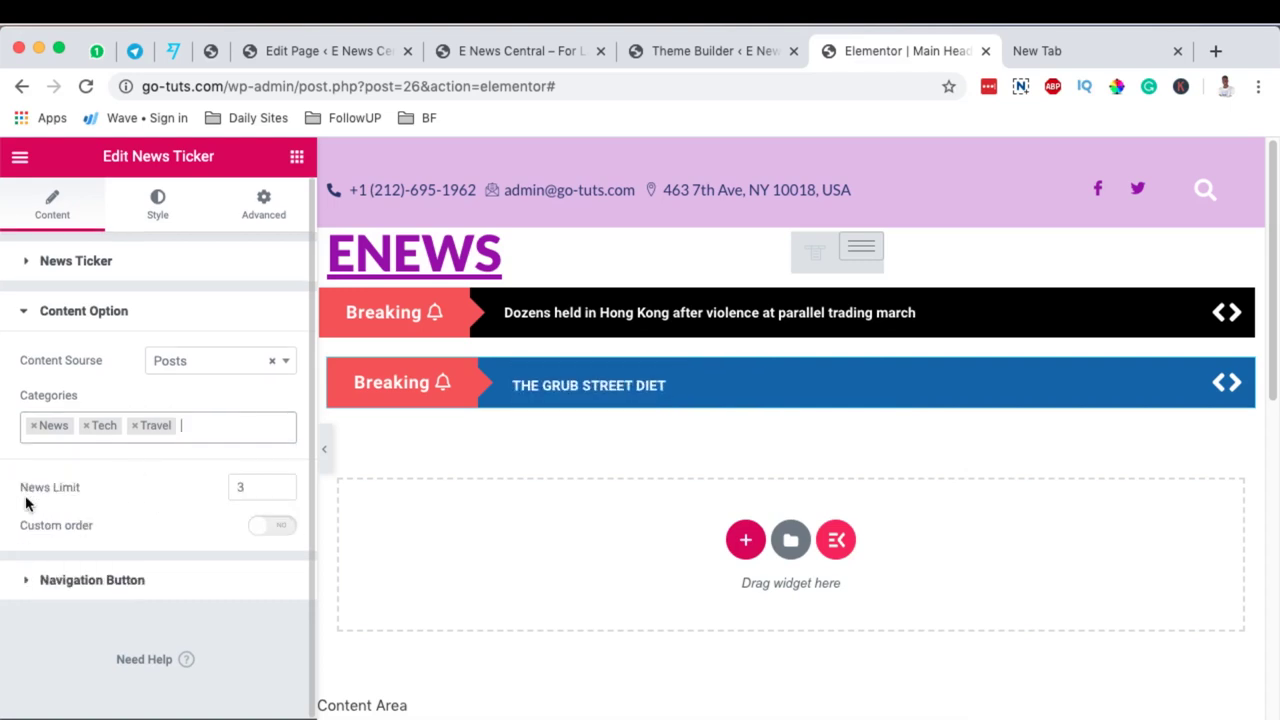
Set the new ticker's news limit to 10
{"action": "double_click", "coordinate": [250, 487]}
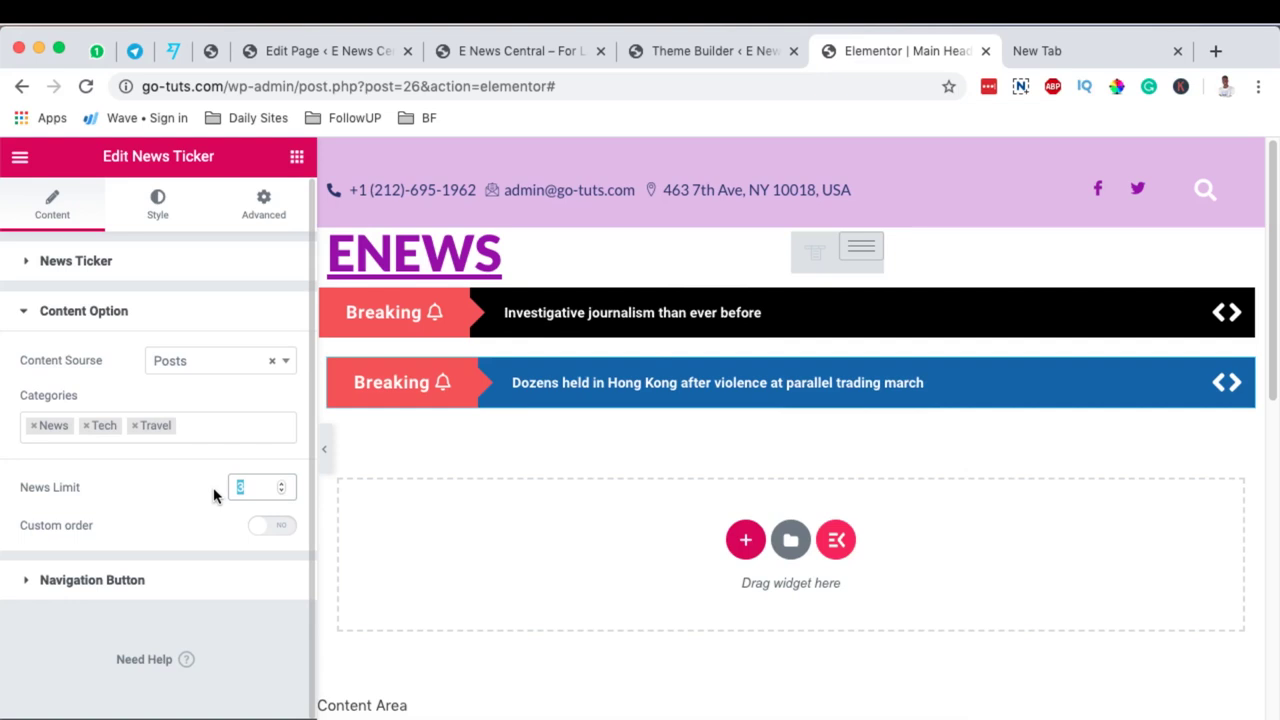
{"action": "key", "text": "BackSpace"}
{"action": "type", "text": "10"}
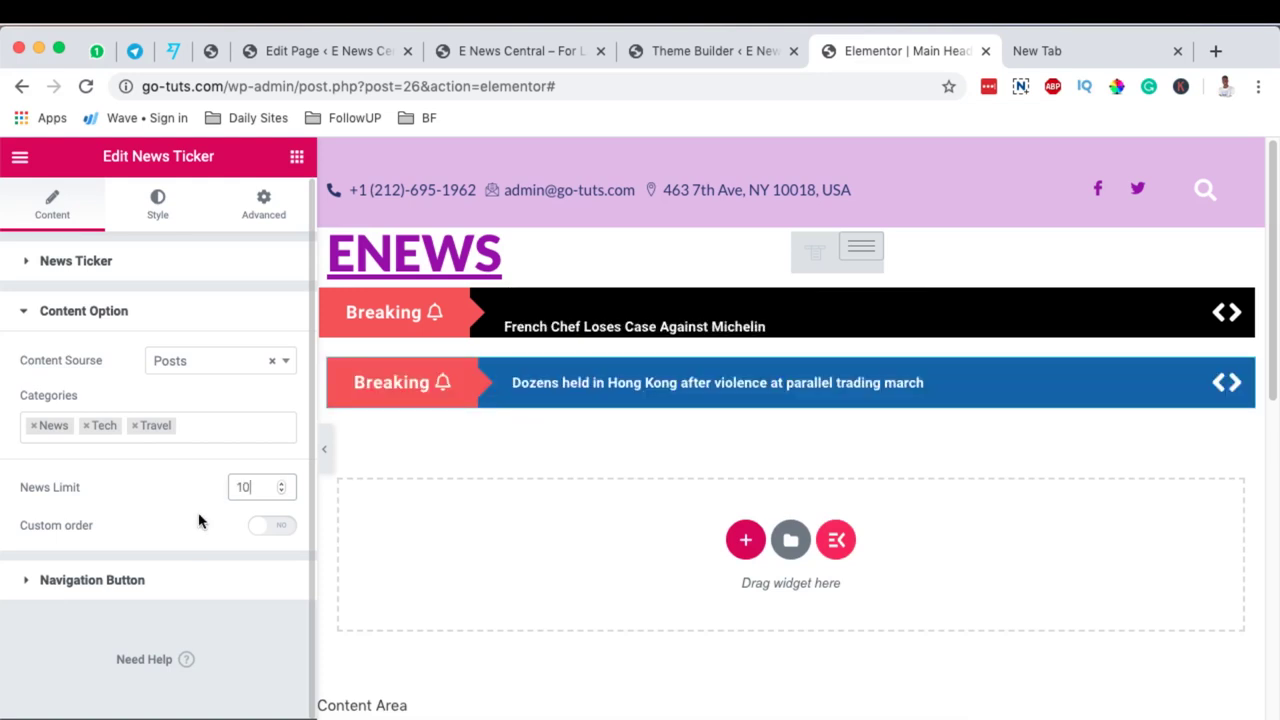
Review the ticker's navigation button settings and browse the icon library for the previous icon, leaving it without choosing another one
{"action": "left_click", "coordinate": [92, 588]}
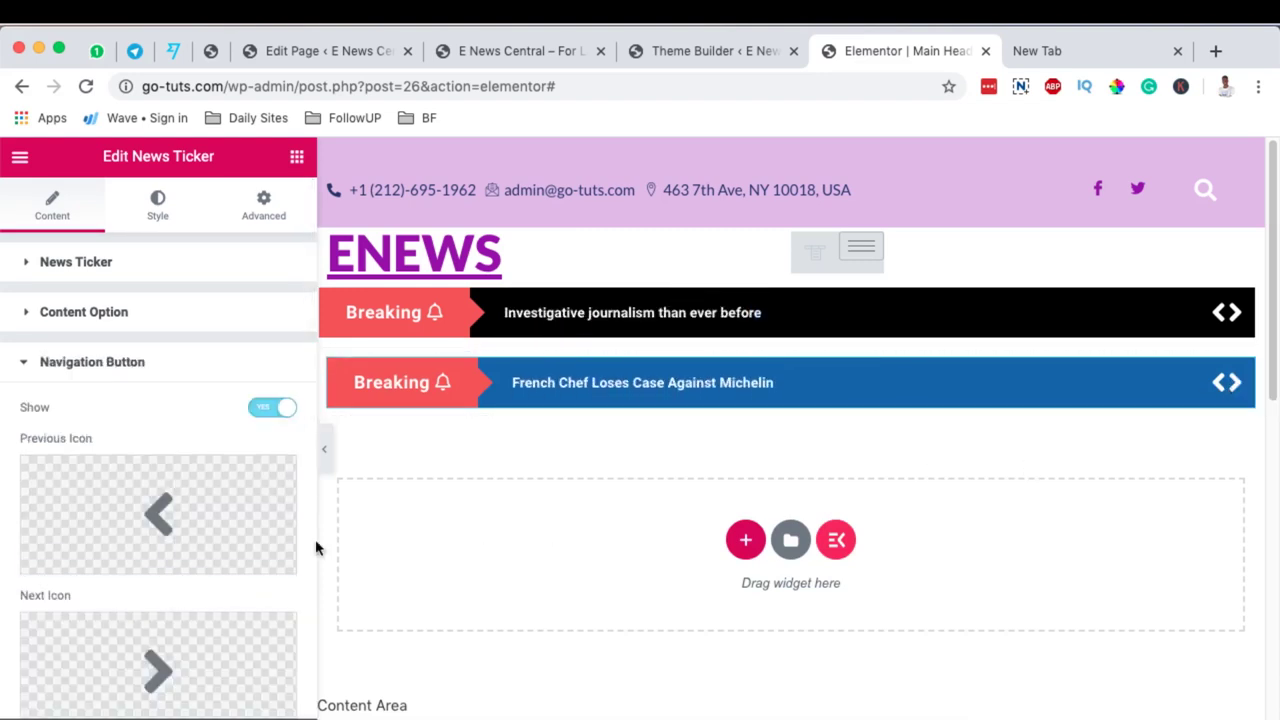
{"action": "left_click", "coordinate": [89, 558]}
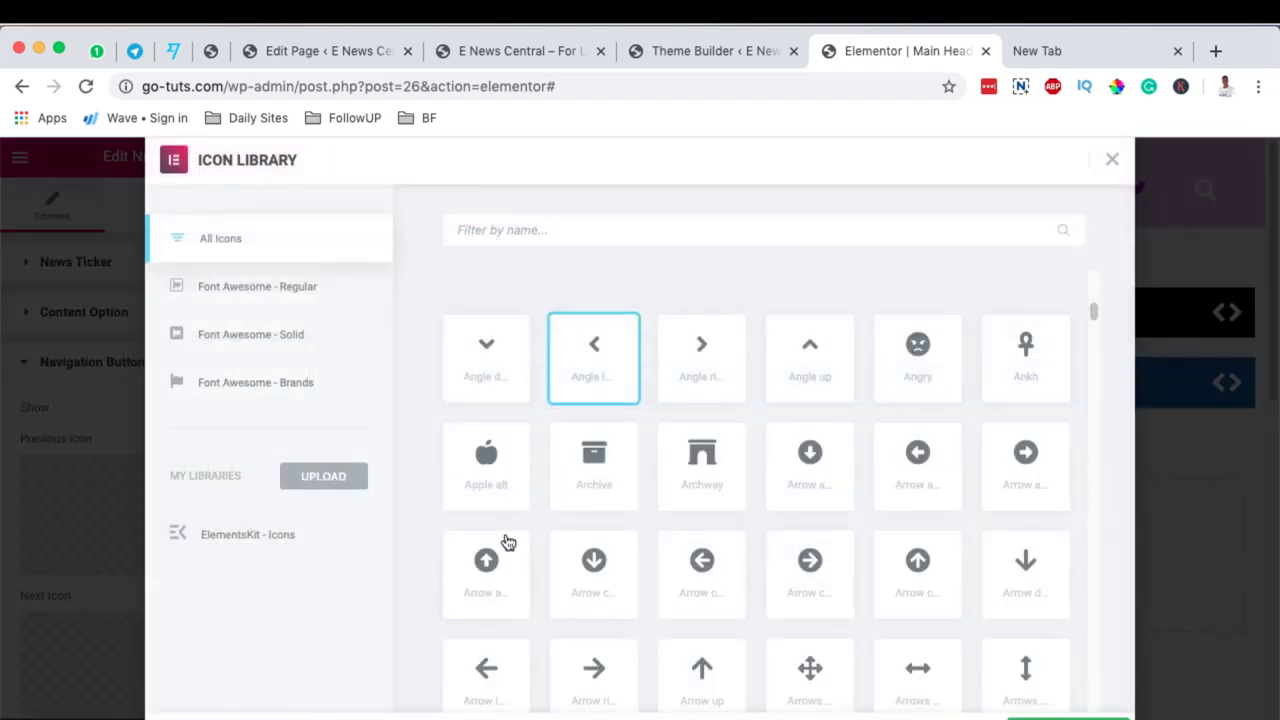
{"action": "scroll", "coordinate": [810, 490], "scroll_direction": "down", "scroll_amount": 12}
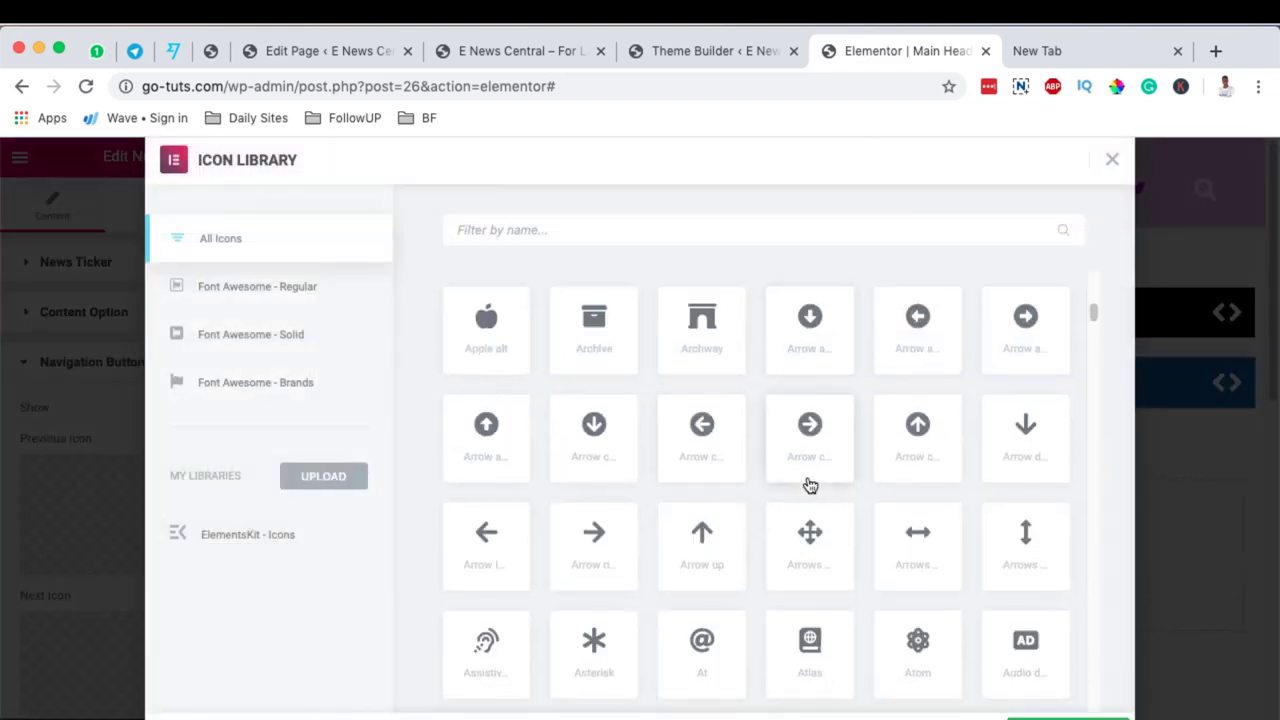
{"action": "scroll", "coordinate": [810, 478], "scroll_direction": "down", "scroll_amount": 3}
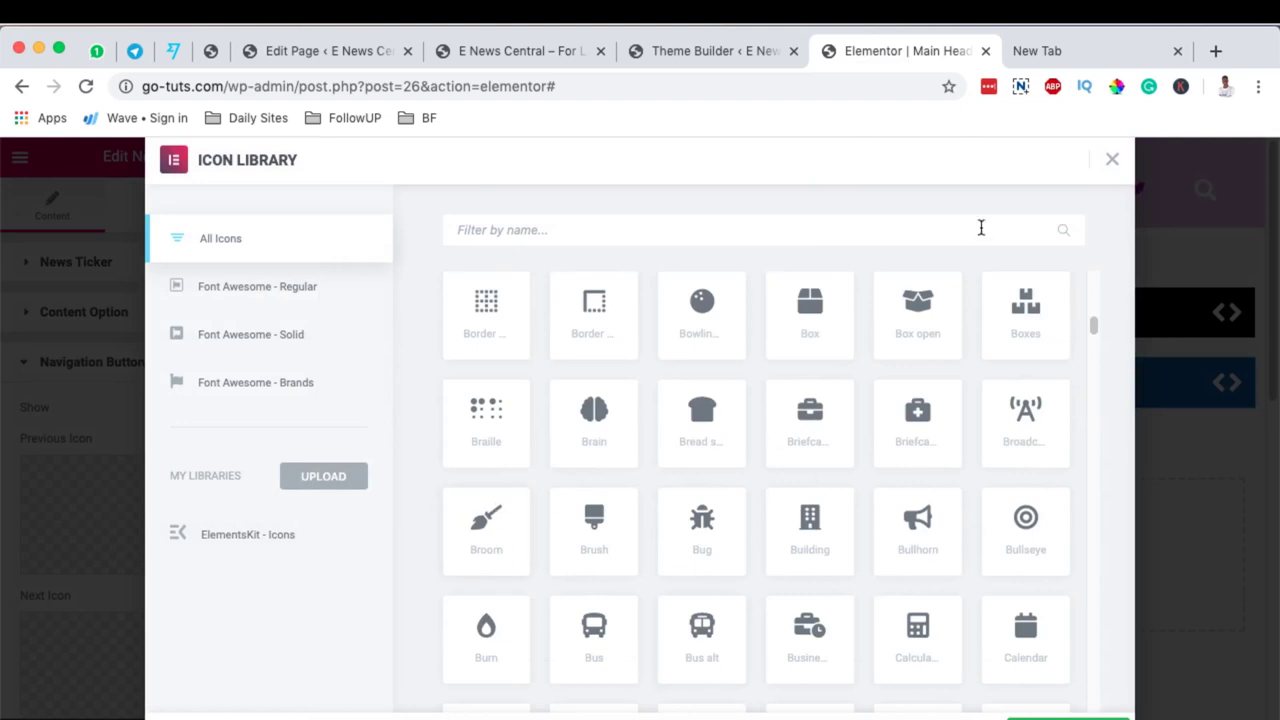
{"action": "left_click", "coordinate": [1113, 161]}
{"action": "scroll", "coordinate": [150, 500], "scroll_direction": "down", "scroll_amount": 3}
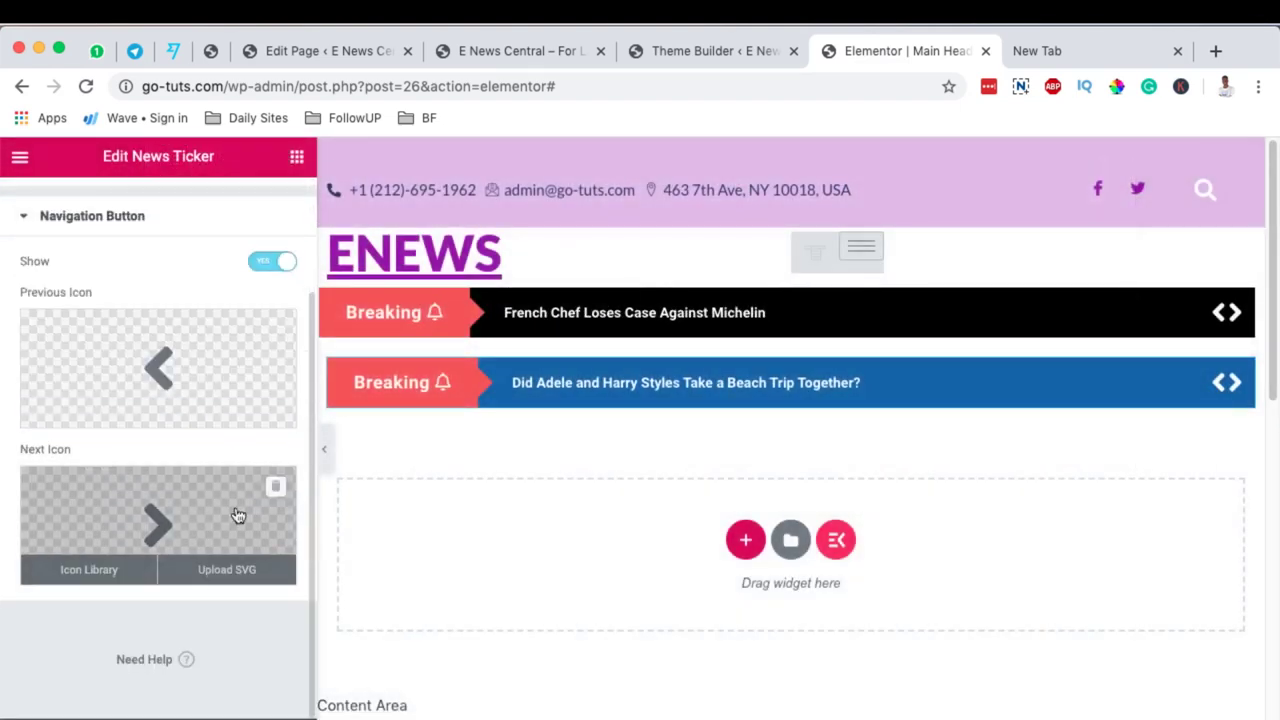
{"action": "scroll", "coordinate": [106, 500], "scroll_direction": "up", "scroll_amount": 3}
Give the new ticker a classic background with the colour set to black, #000000
{"action": "left_click", "coordinate": [160, 212]}
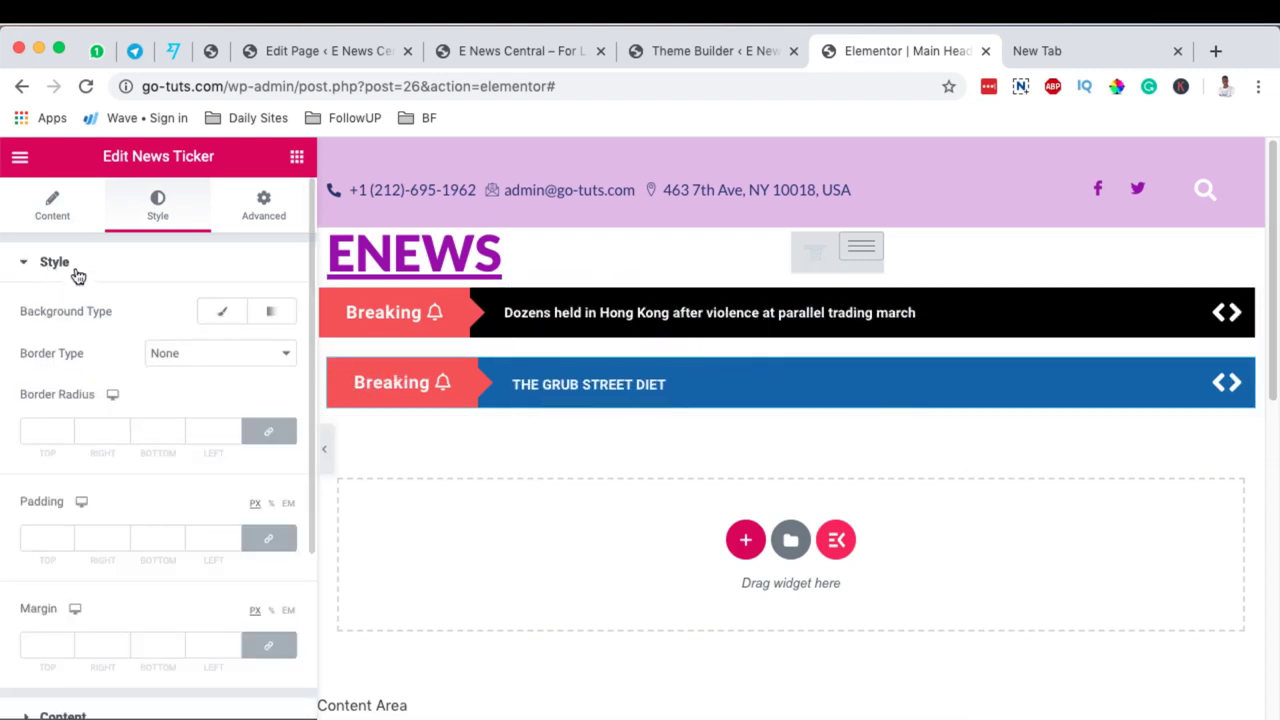
{"action": "left_click", "coordinate": [226, 318]}
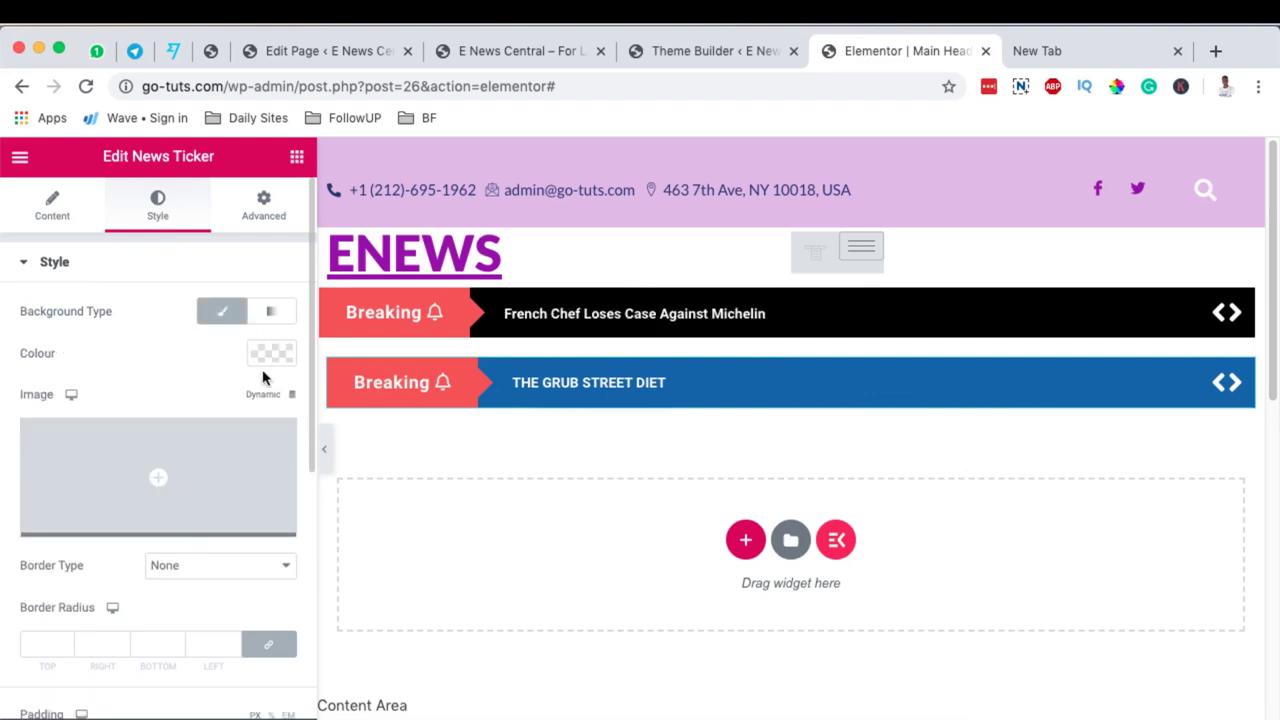
{"action": "left_click", "coordinate": [271, 355]}
{"action": "left_click_drag", "start_coordinate": [105, 603], "coordinate": [56, 623]}
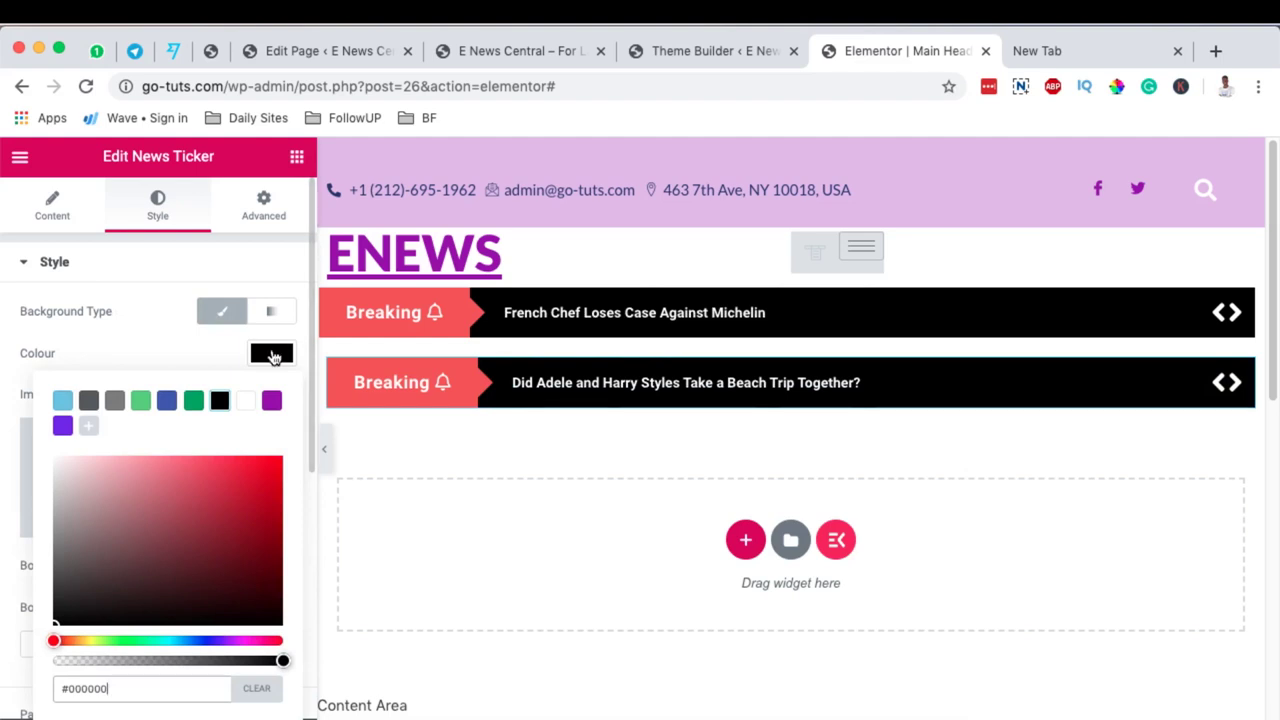
{"action": "left_click", "coordinate": [273, 355]}
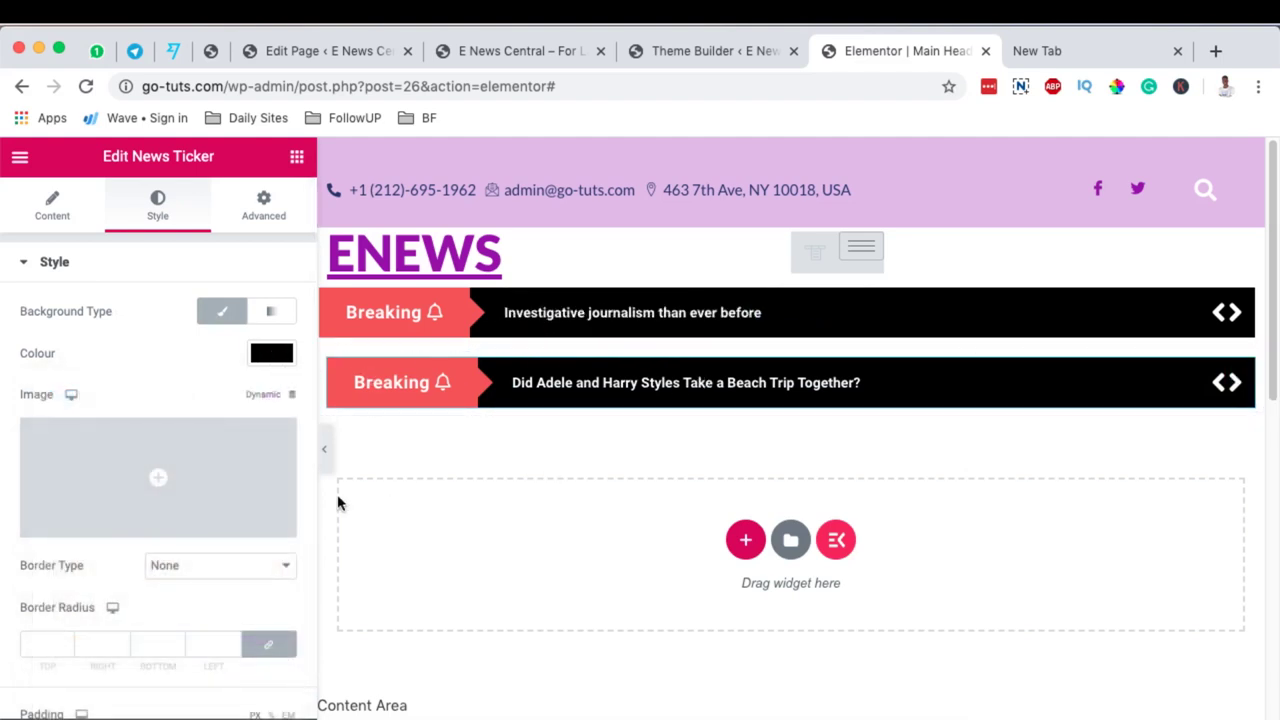
Set the new ticker's navigation hover colour to the saved purple #6D12F1, after trying #9300B2
{"action": "mouse_move", "coordinate": [178, 436]}
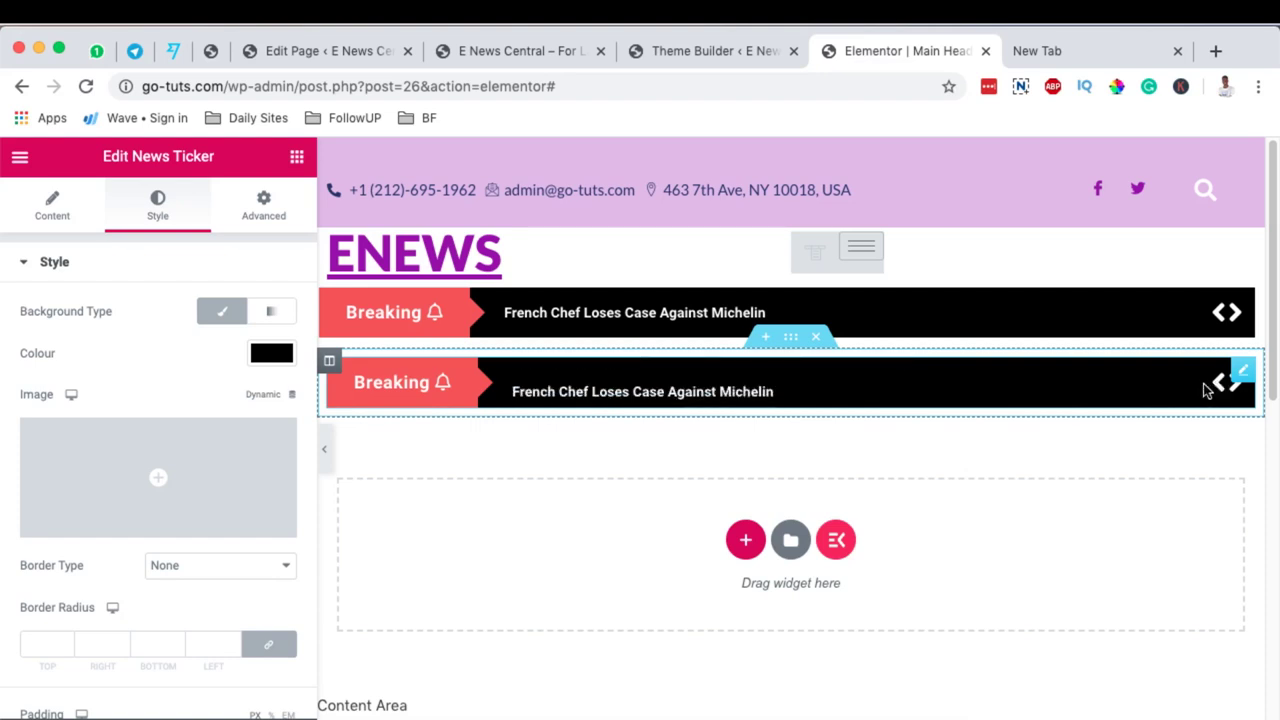
{"action": "left_click", "coordinate": [1215, 318]}
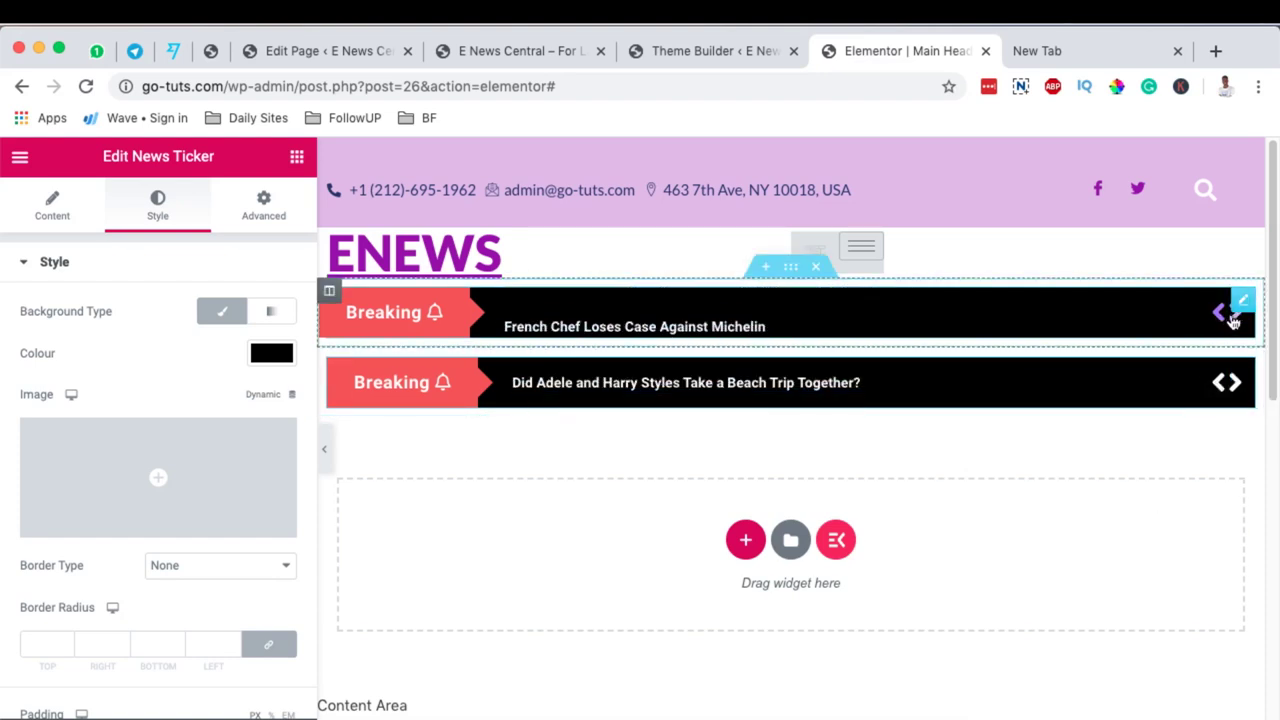
{"action": "left_click", "coordinate": [1229, 380]}
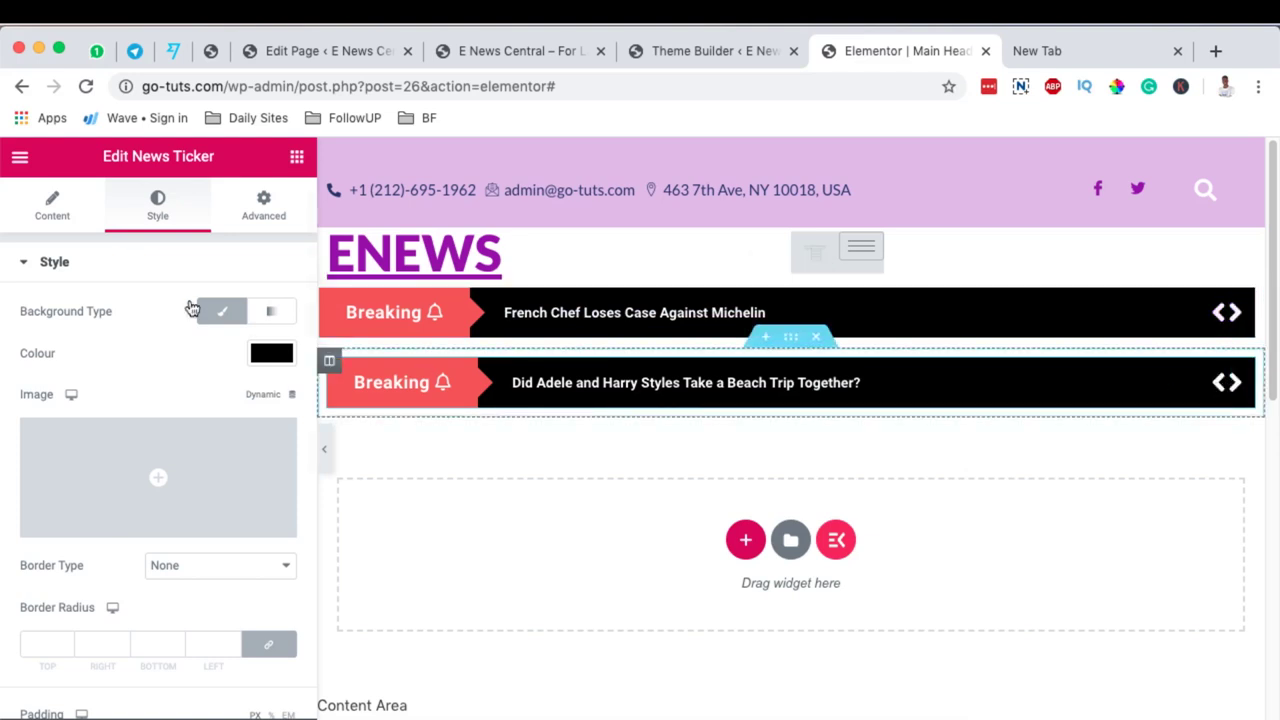
{"action": "left_click", "coordinate": [55, 264]}
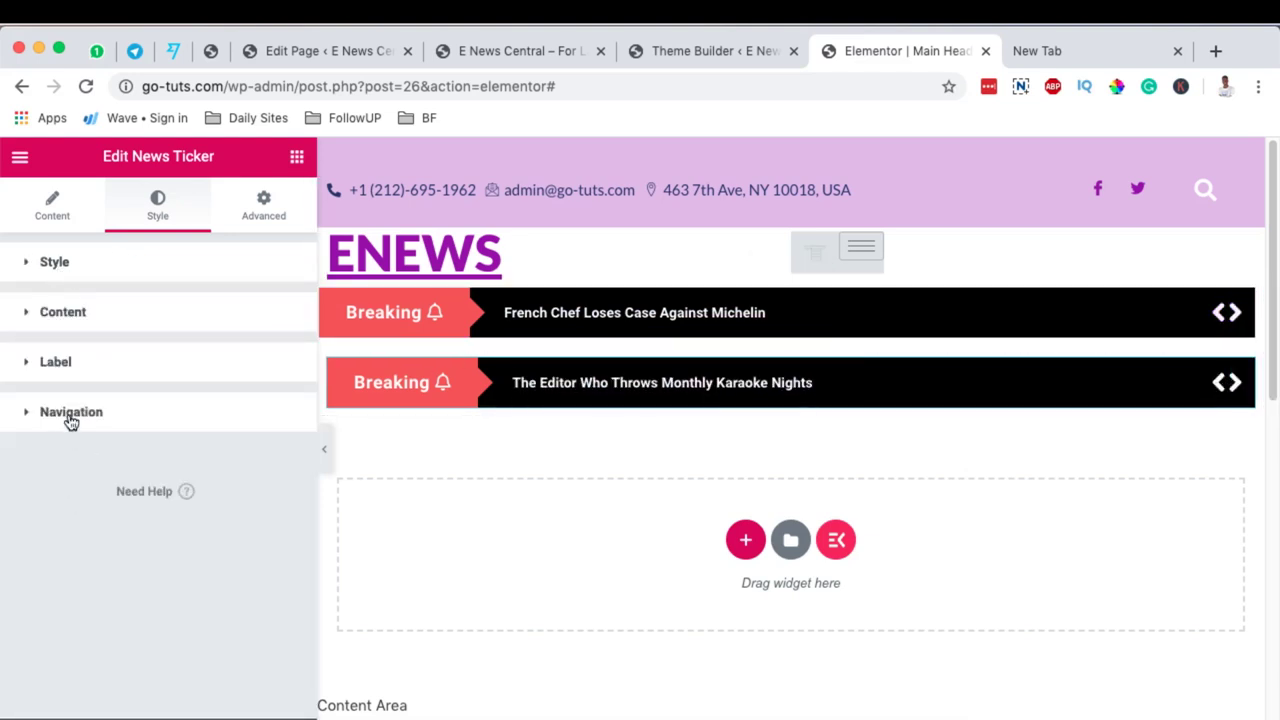
{"action": "scroll", "coordinate": [150, 500], "scroll_direction": "down", "scroll_amount": 1}
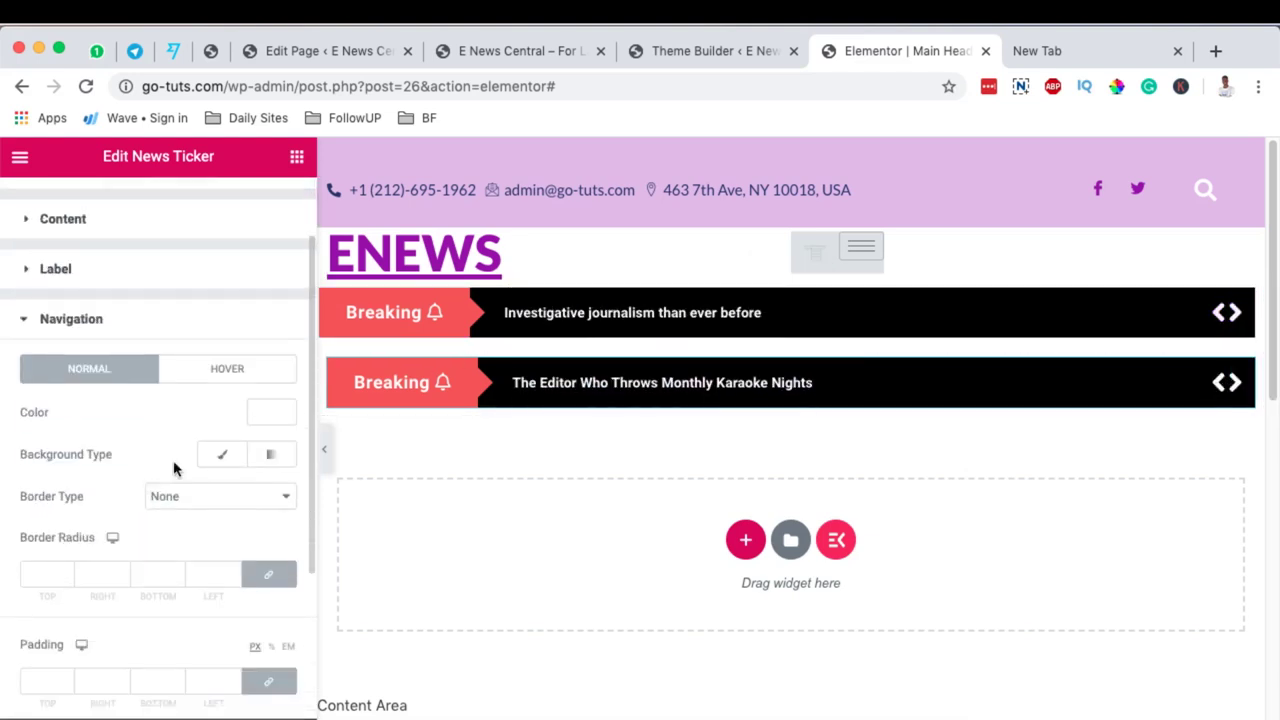
{"action": "left_click", "coordinate": [218, 372]}
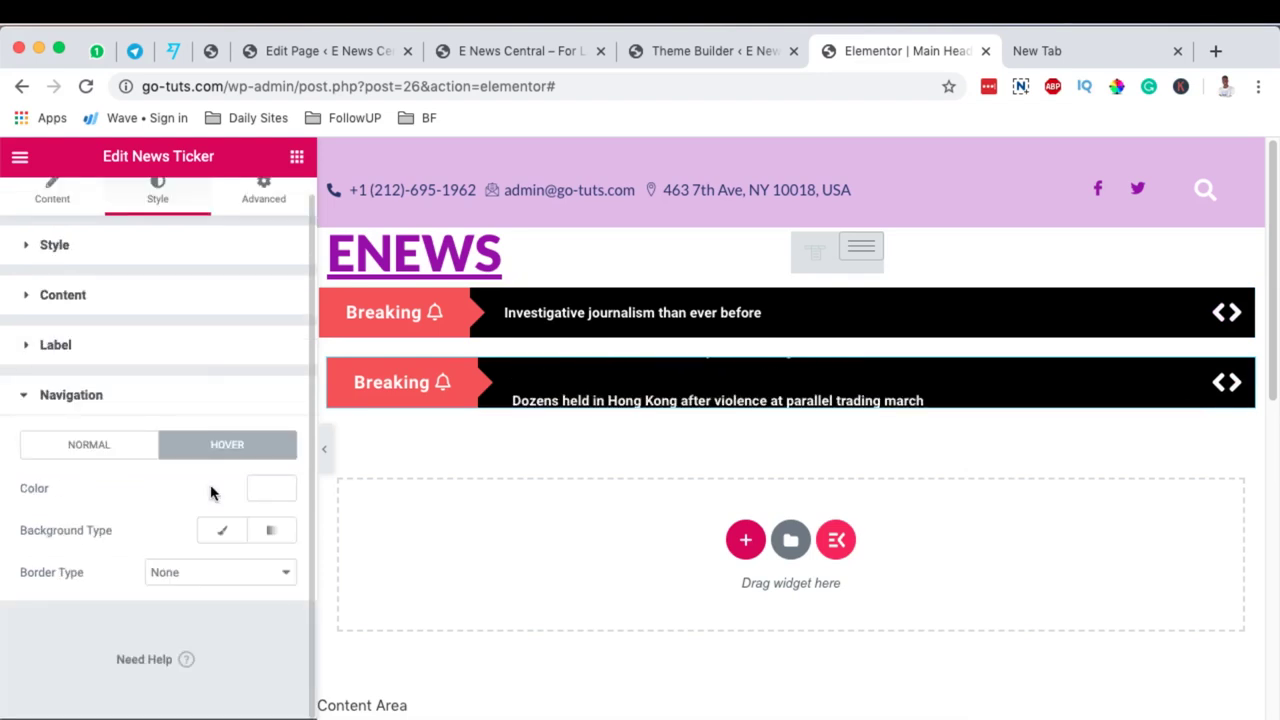
{"action": "left_click", "coordinate": [278, 490]}
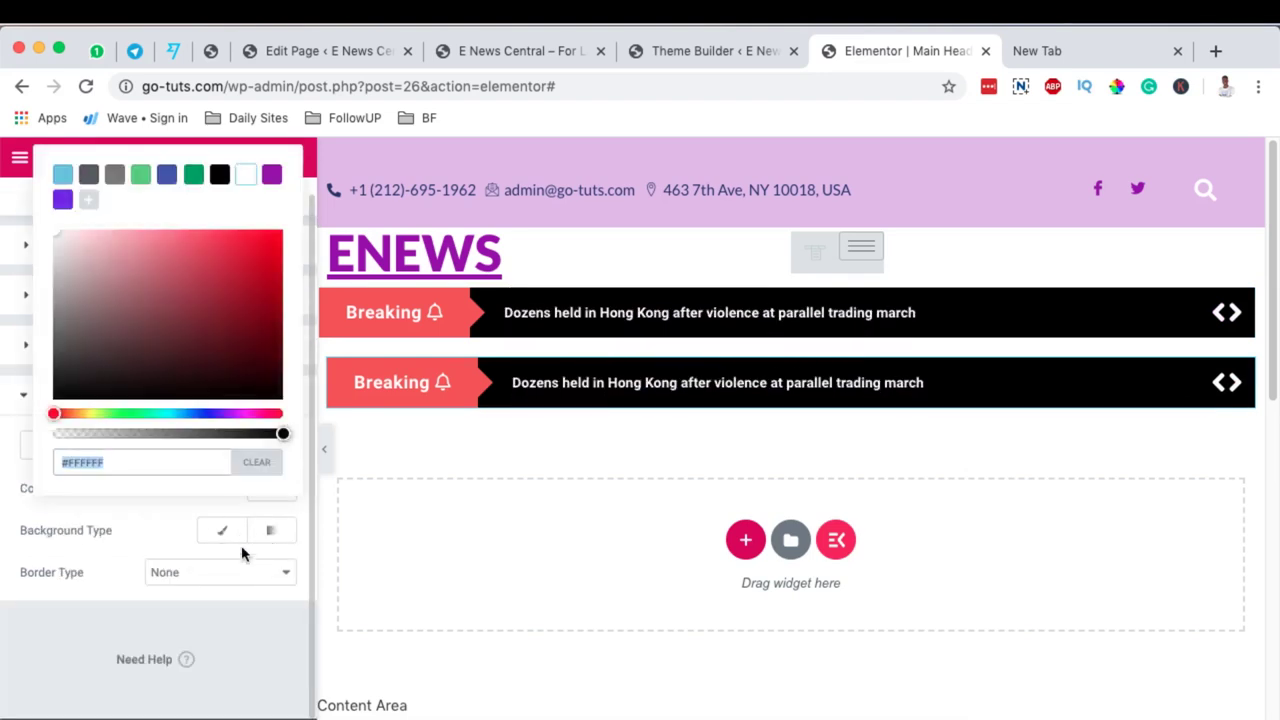
{"action": "left_click", "coordinate": [272, 180]}
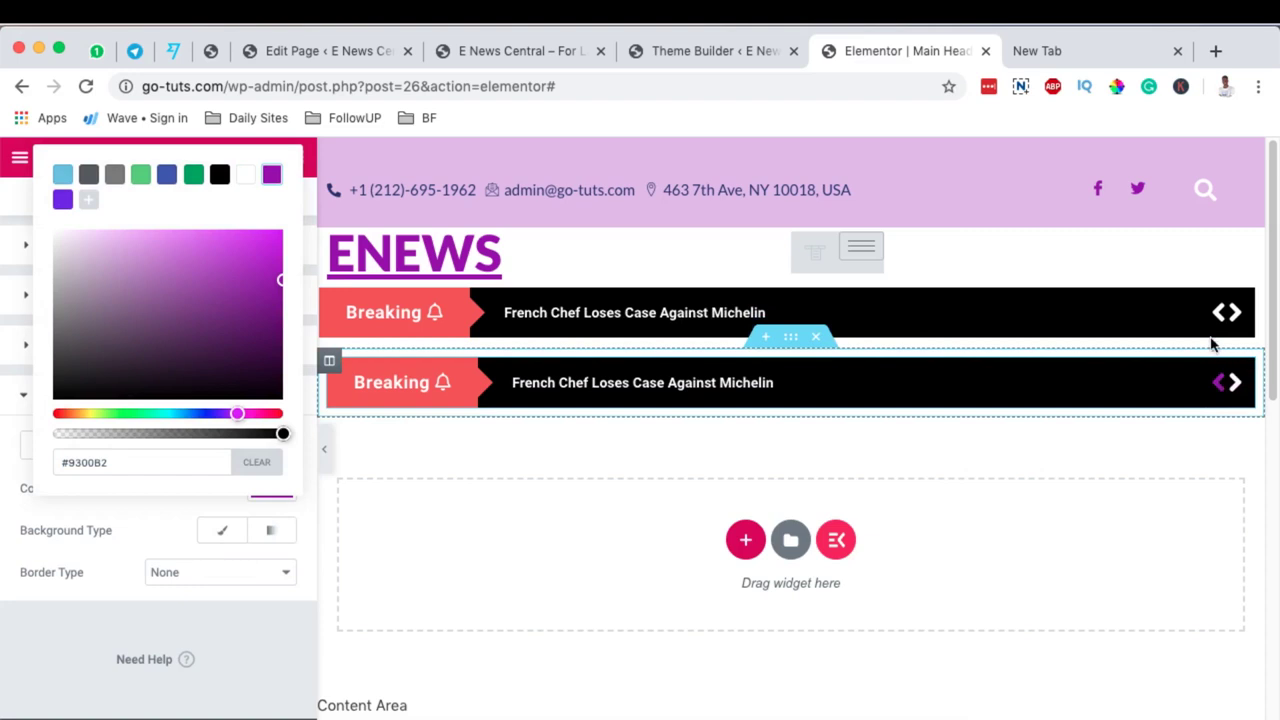
{"action": "left_click", "coordinate": [62, 199]}
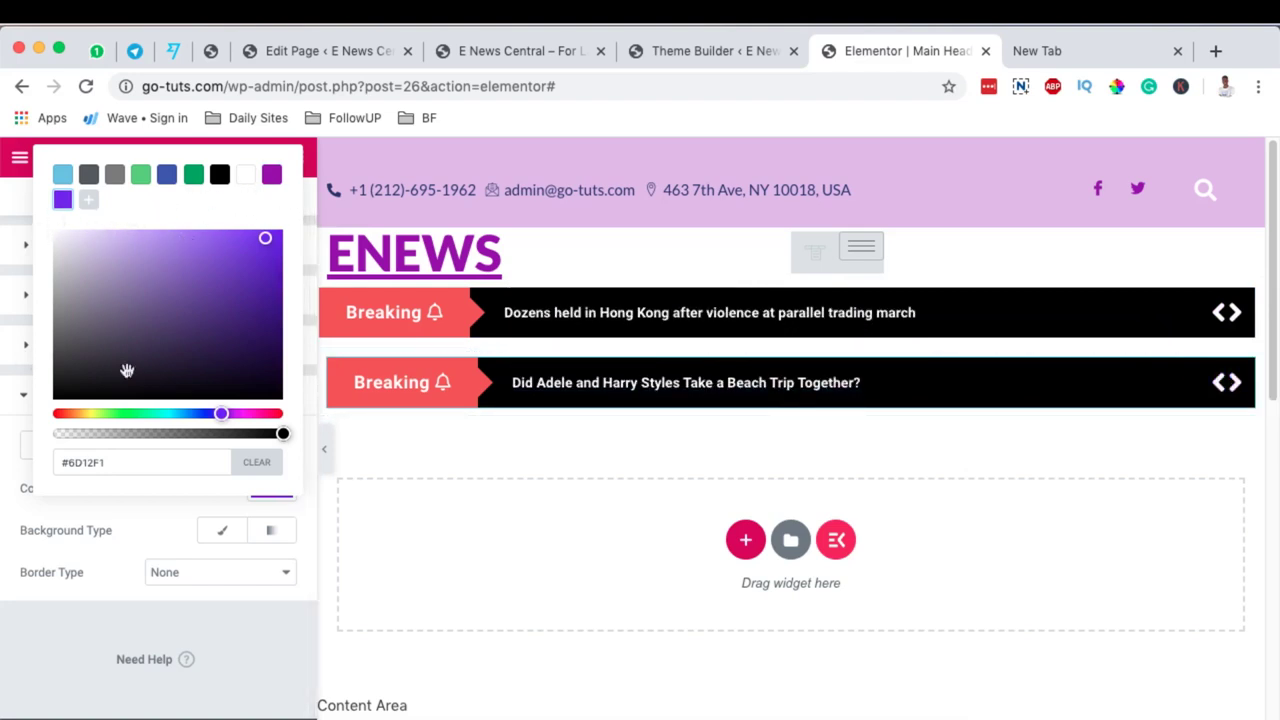
{"action": "left_click", "coordinate": [128, 511]}
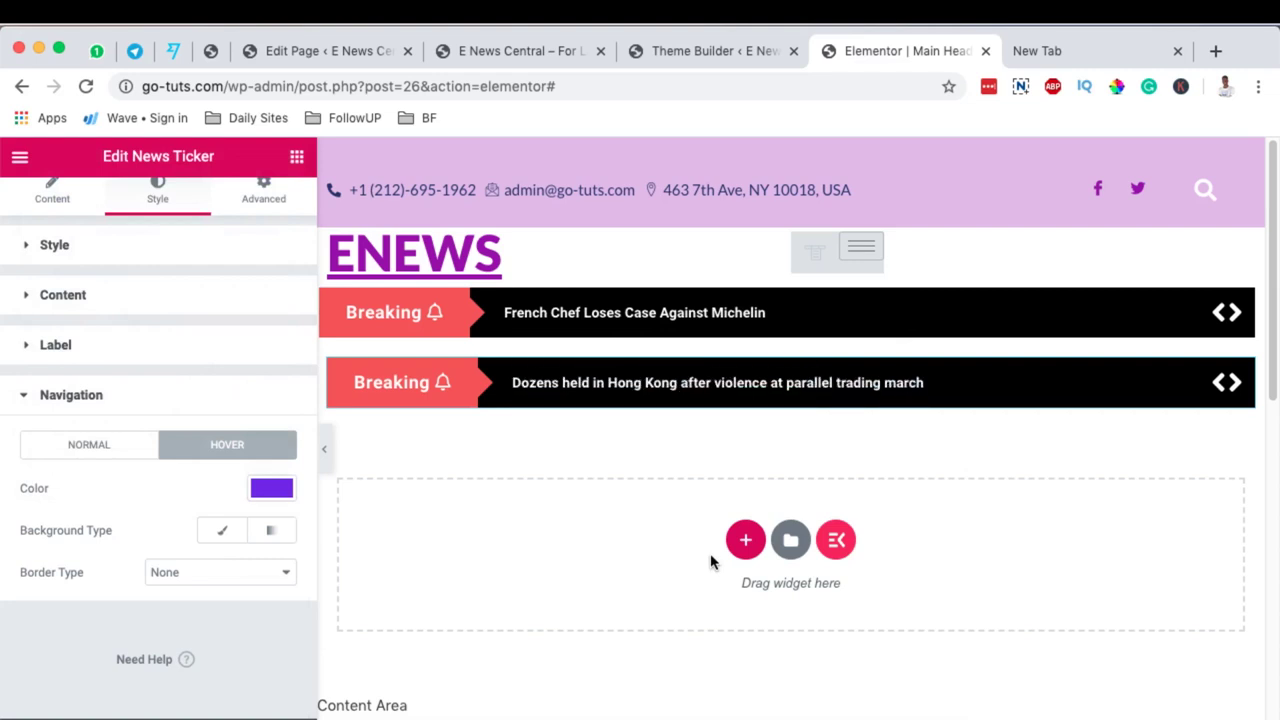
Preview the header without the editing panel and check the original ticker's margin settings
{"action": "left_click", "coordinate": [324, 449]}
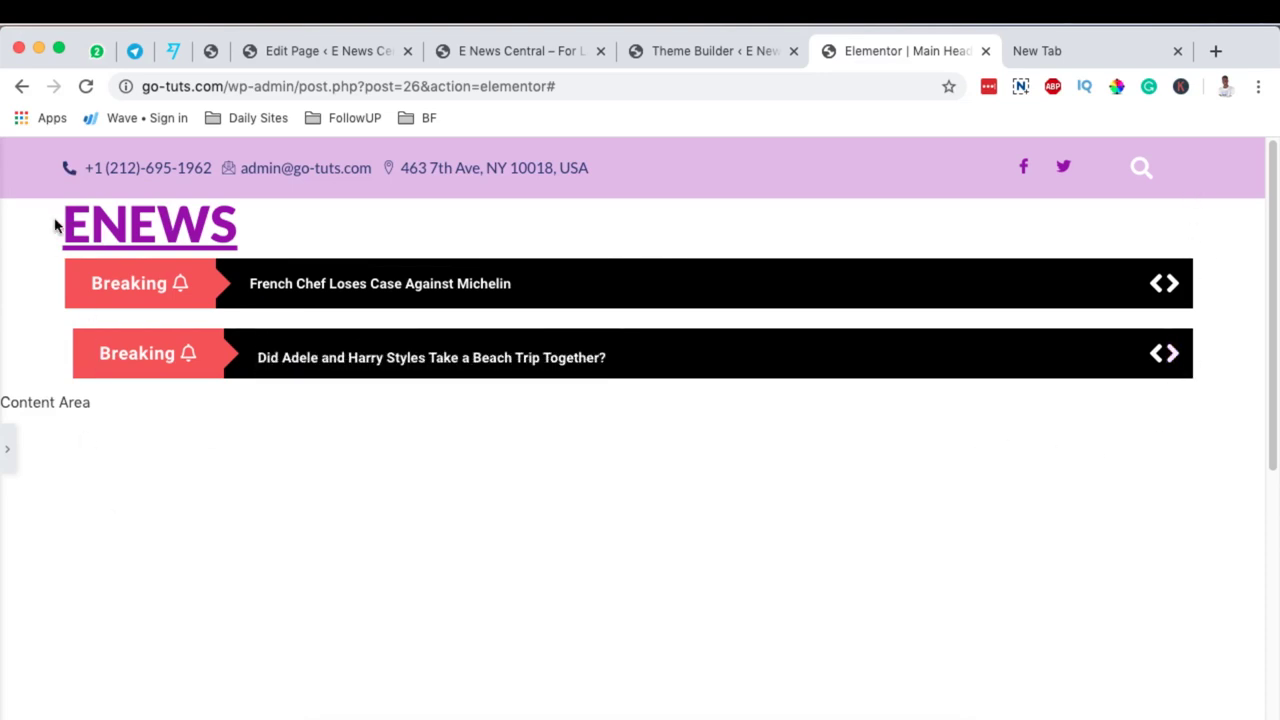
{"action": "left_click", "coordinate": [6, 455]}
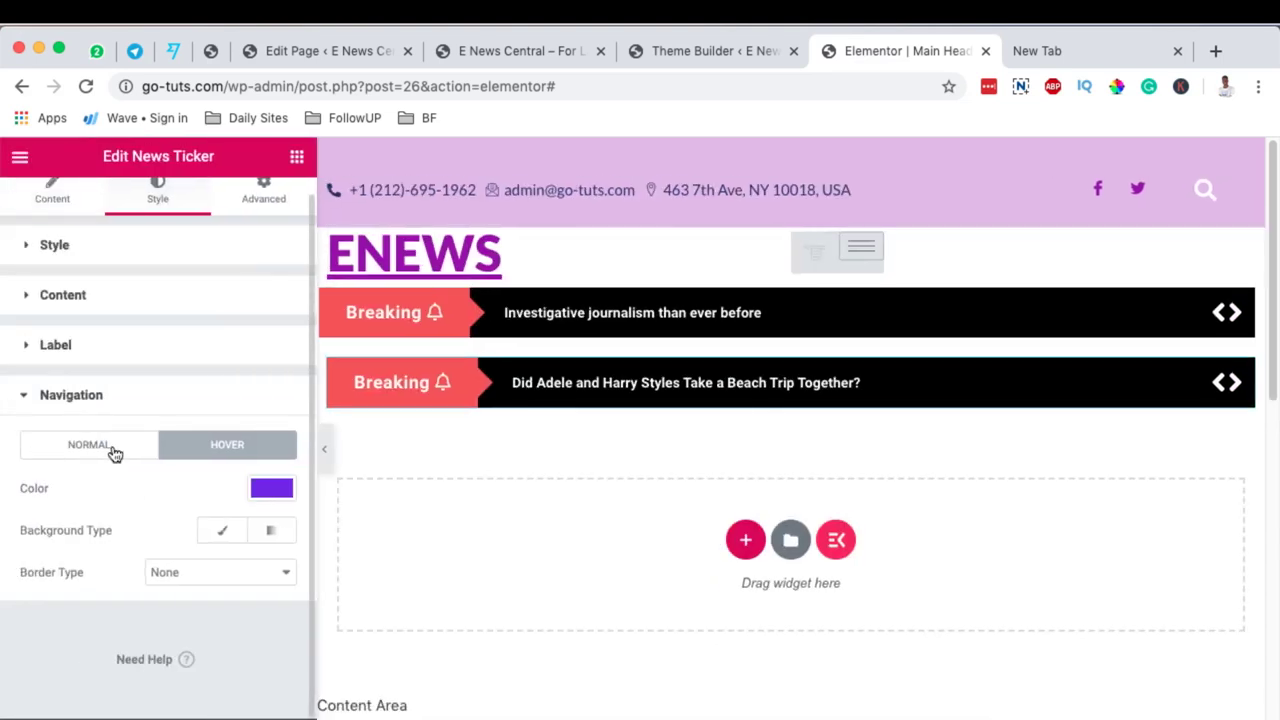
{"action": "left_click", "coordinate": [826, 361]}
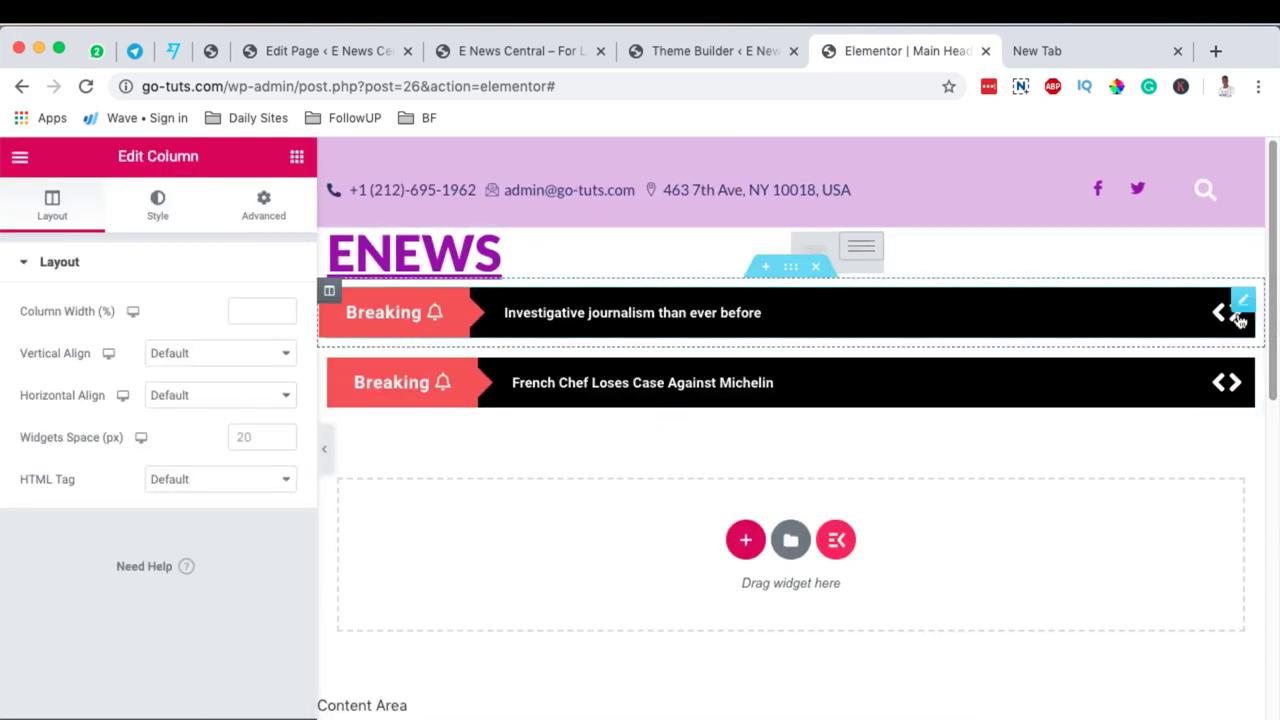
{"action": "left_click", "coordinate": [1242, 303]}
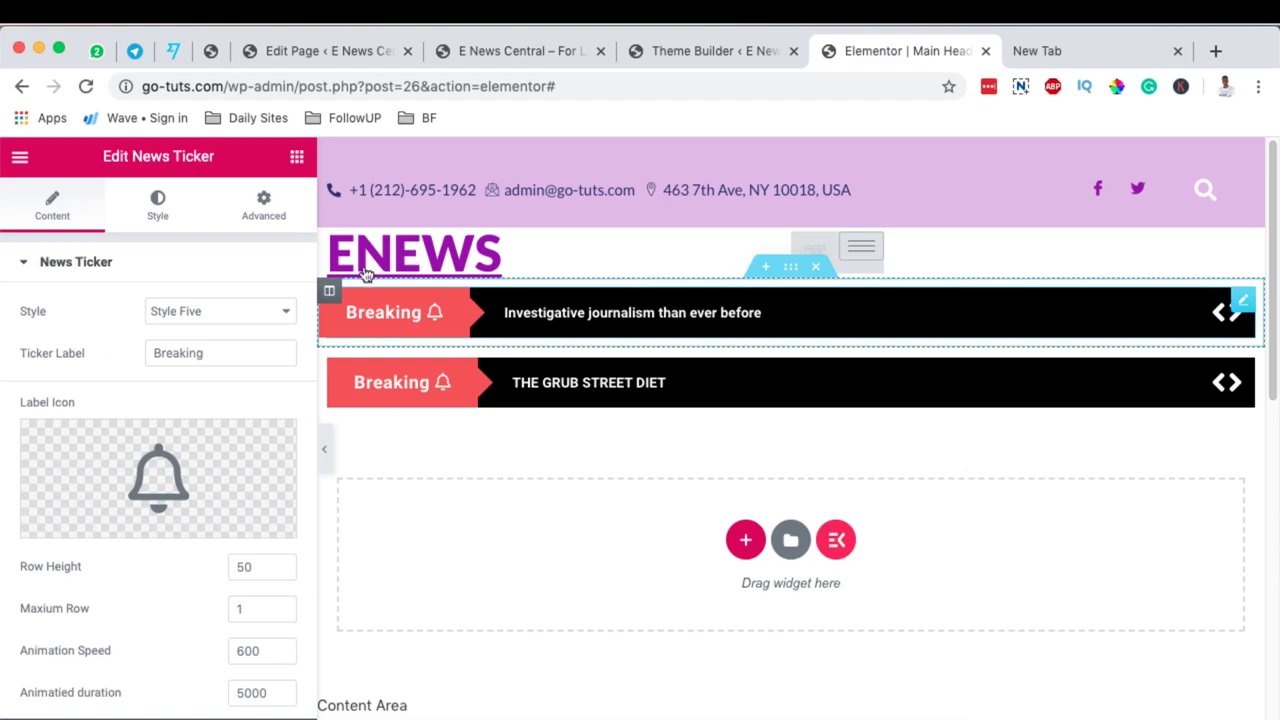
{"action": "left_click", "coordinate": [265, 214]}
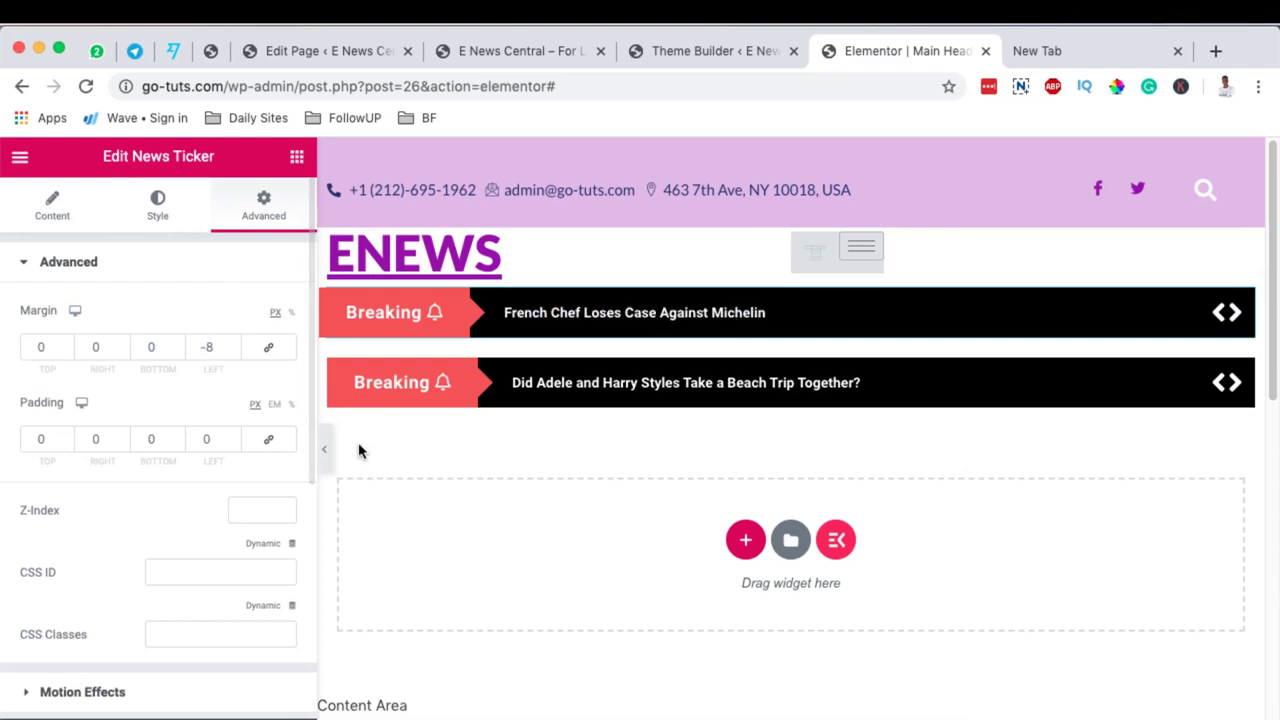
Unlink the new ticker's margin values, set its left margin to -8 px and preview its alignment with the header
{"action": "left_click", "coordinate": [1241, 372]}
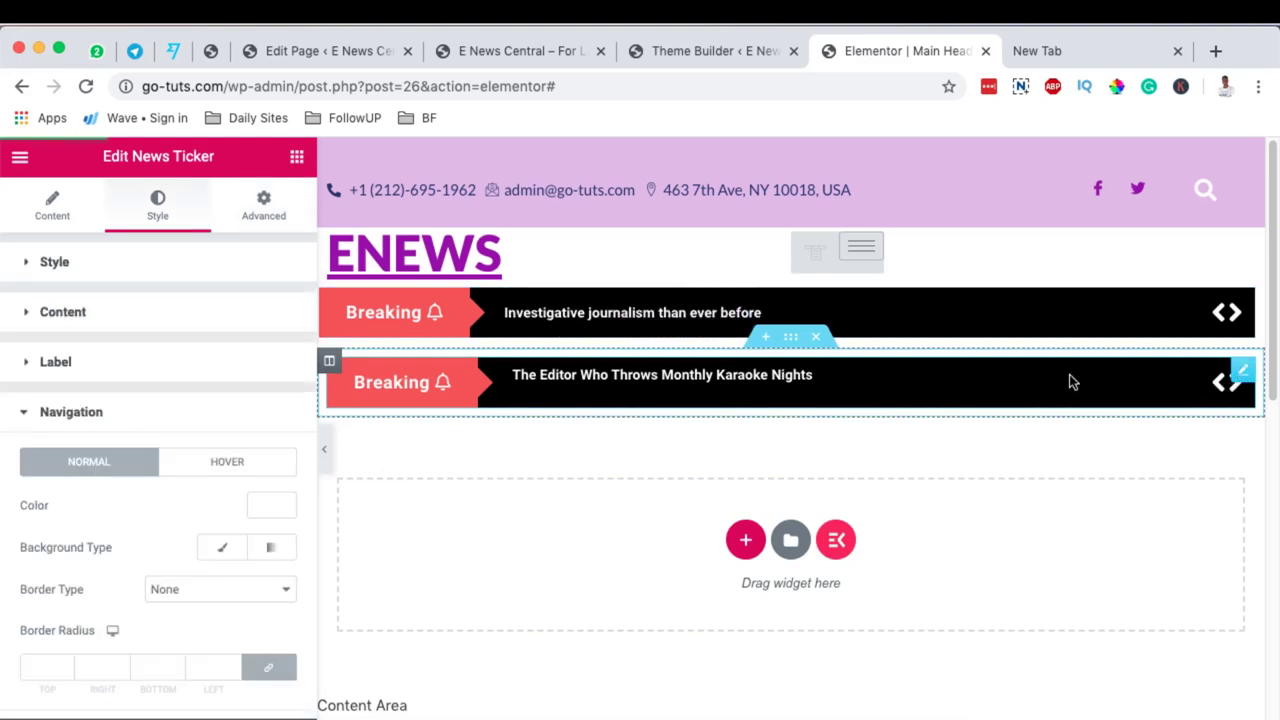
{"action": "left_click", "coordinate": [272, 212]}
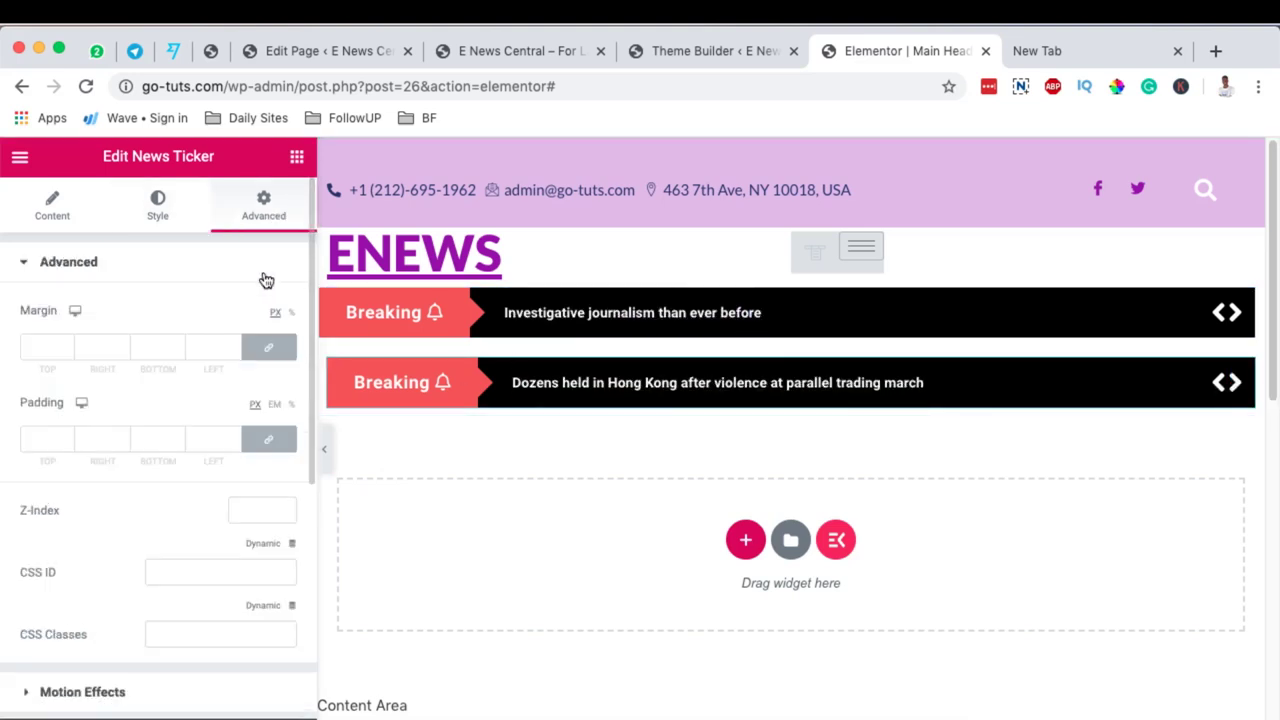
{"action": "left_click", "coordinate": [206, 347]}
{"action": "type", "text": "4"}
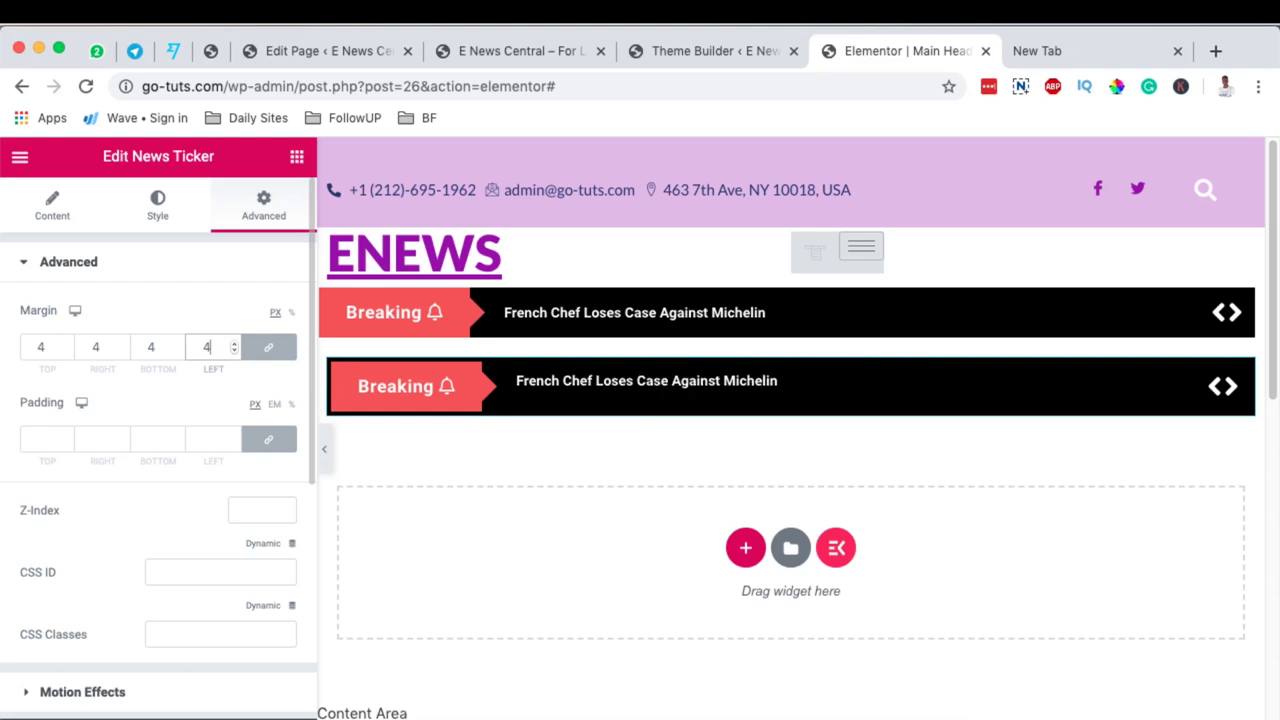
{"action": "key", "text": "BackSpace"}
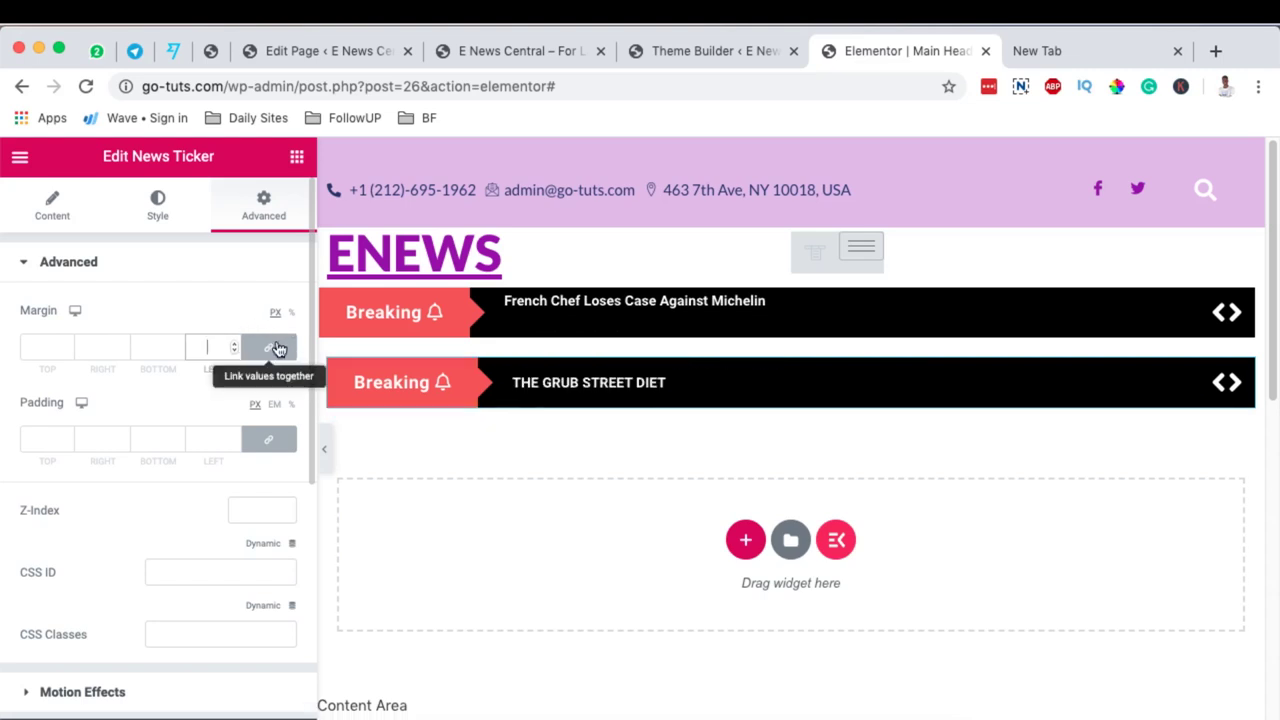
{"action": "left_click", "coordinate": [268, 347]}
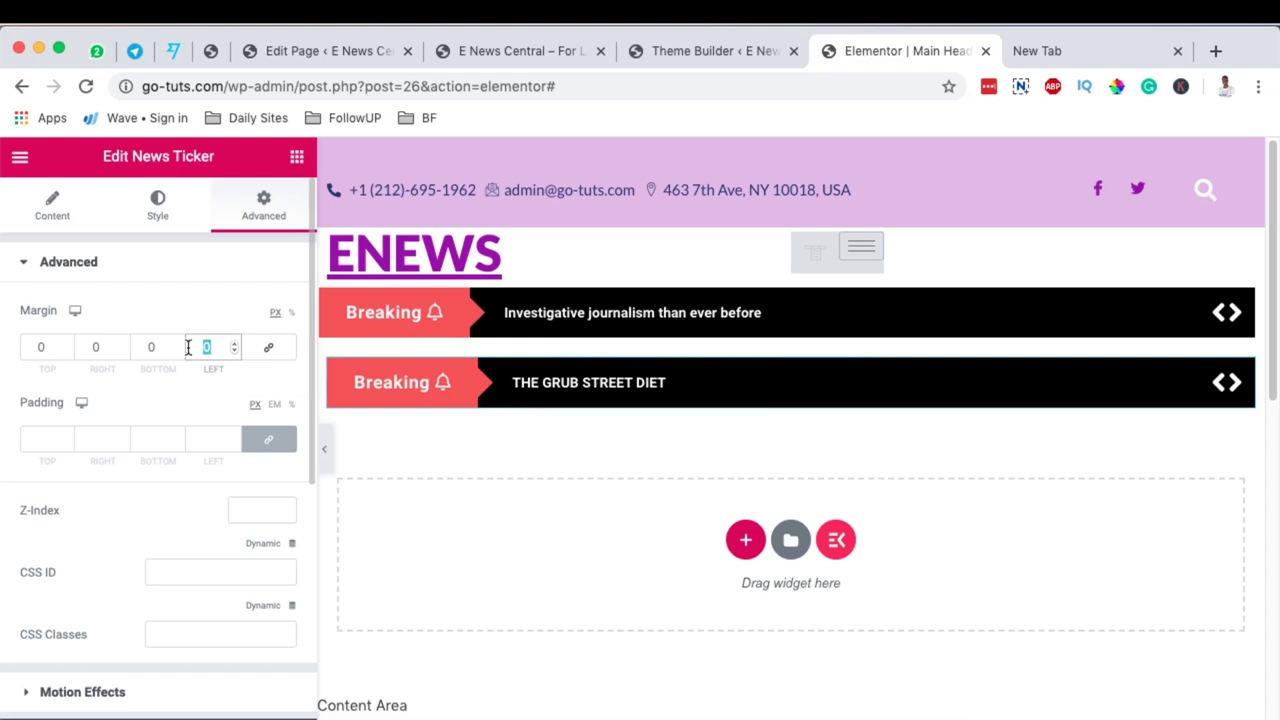
{"action": "type", "text": "8"}
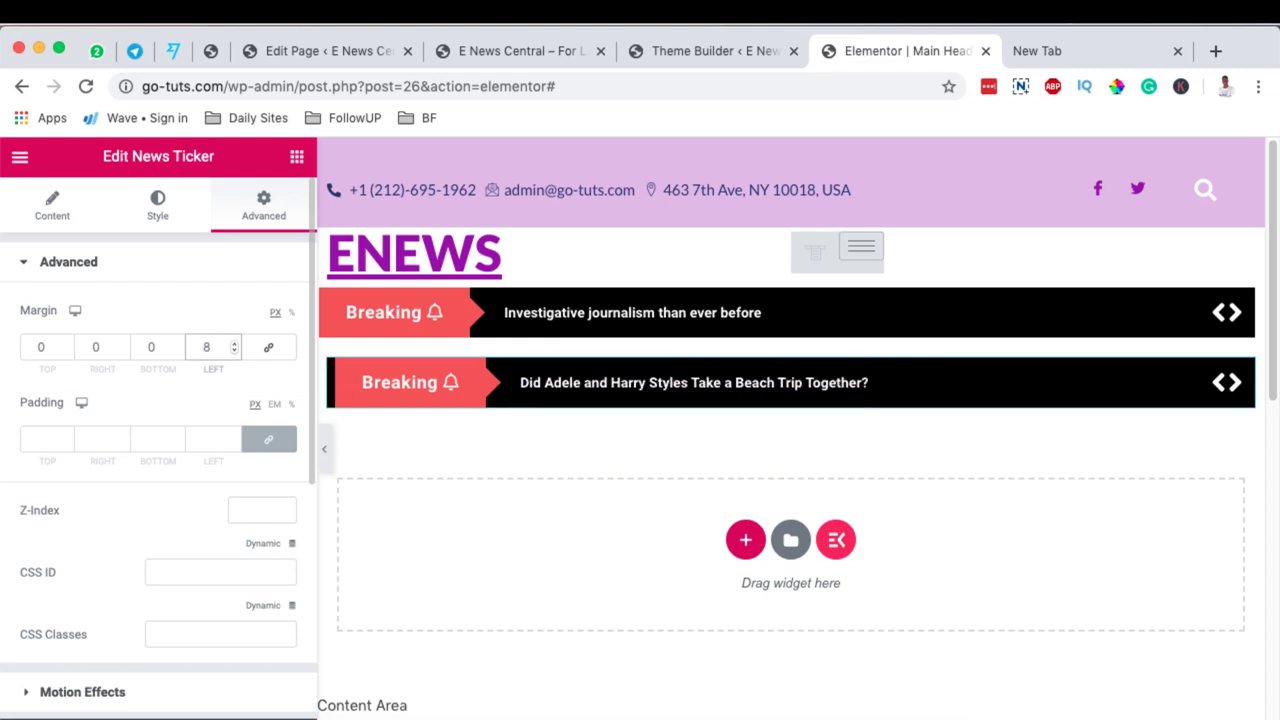
{"action": "type", "text": "-"}
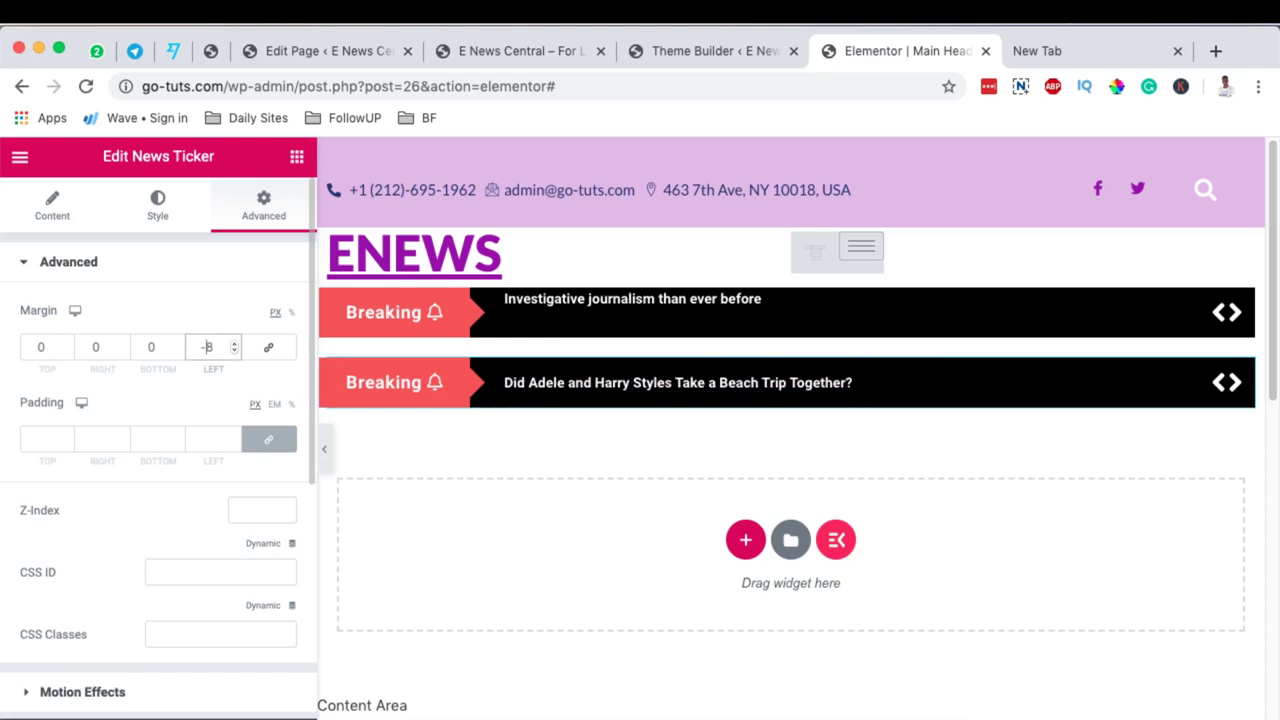
{"action": "left_click", "coordinate": [324, 456]}
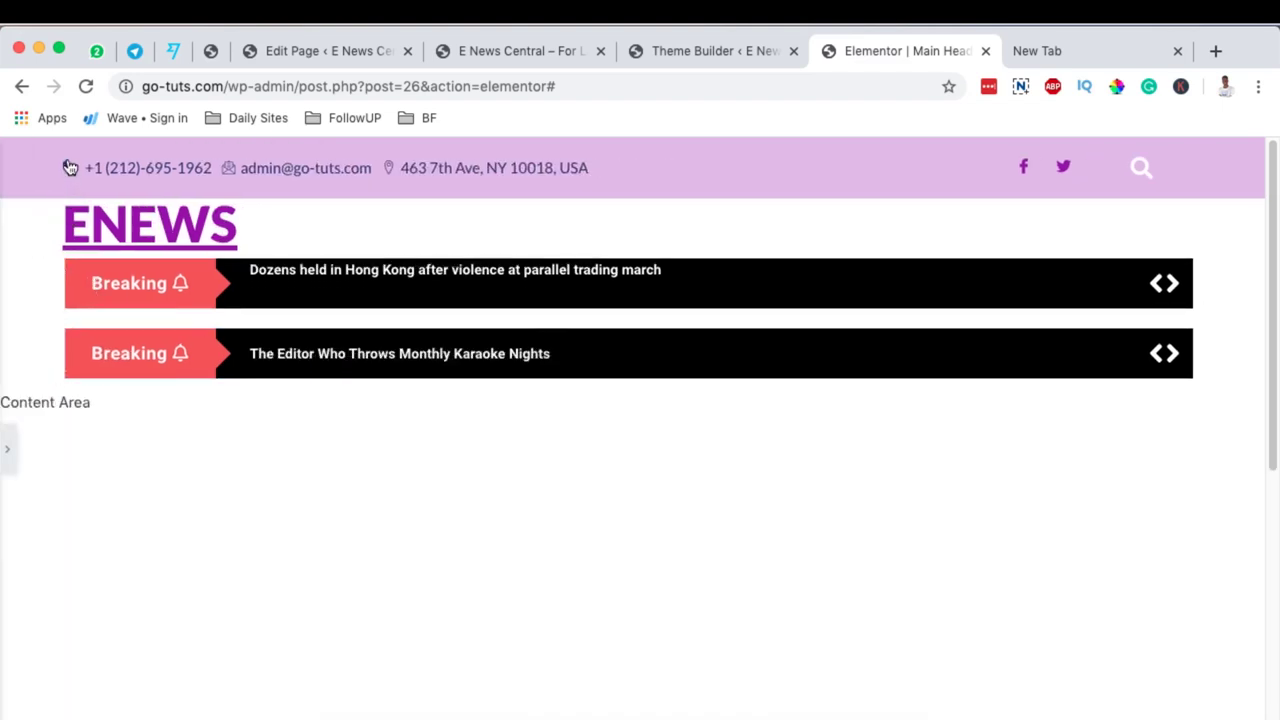
{"action": "left_click", "coordinate": [6, 452]}
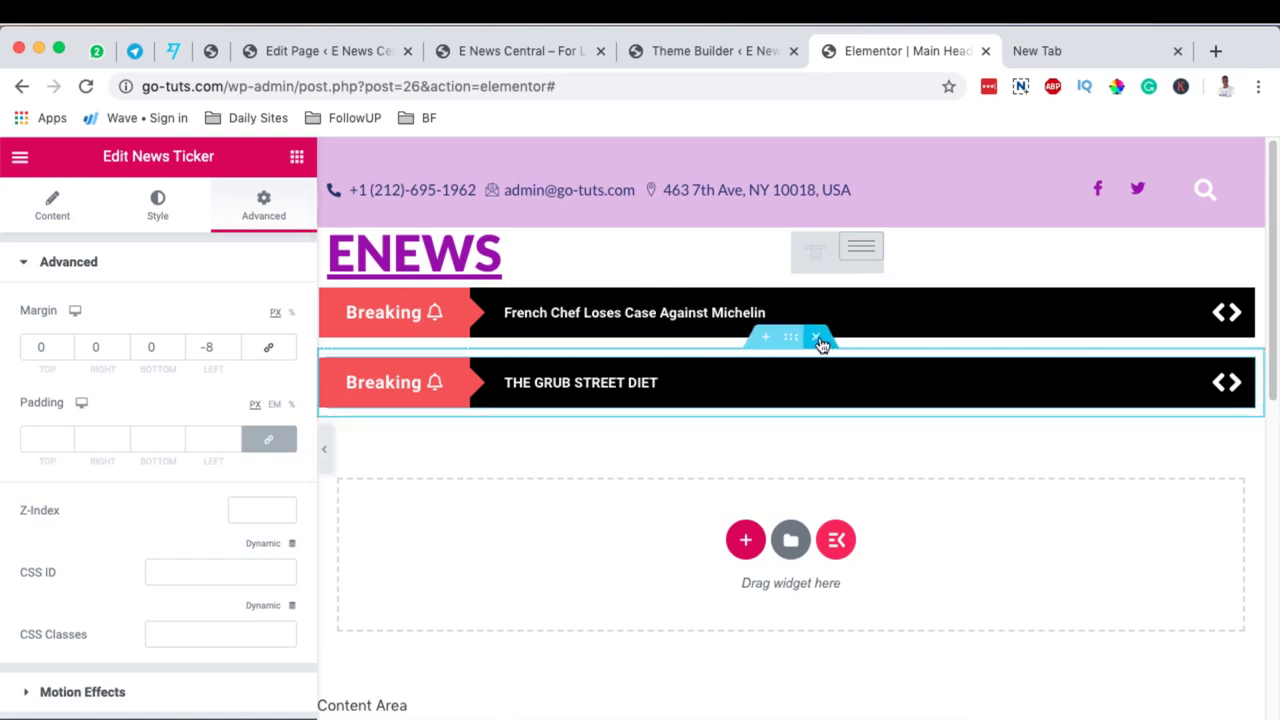
Delete the section holding the second ticker and close the header editor
{"action": "left_click", "coordinate": [818, 343]}
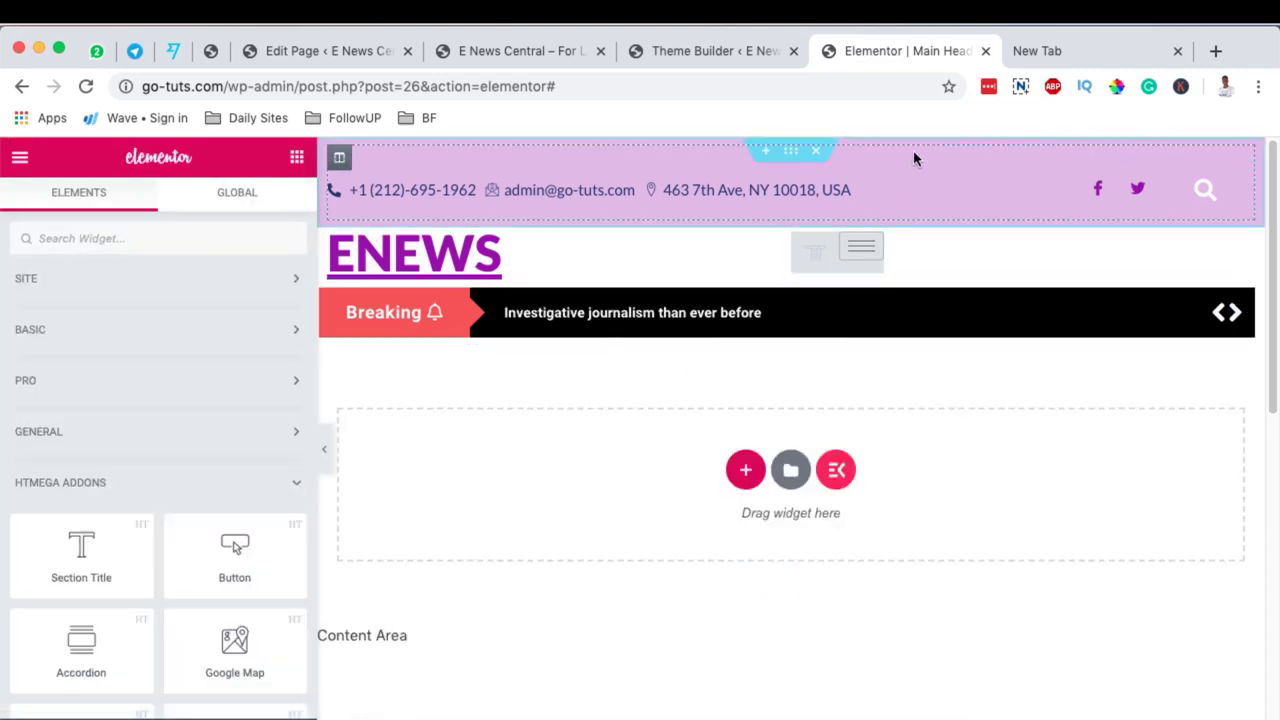
{"action": "left_click", "coordinate": [985, 50]}
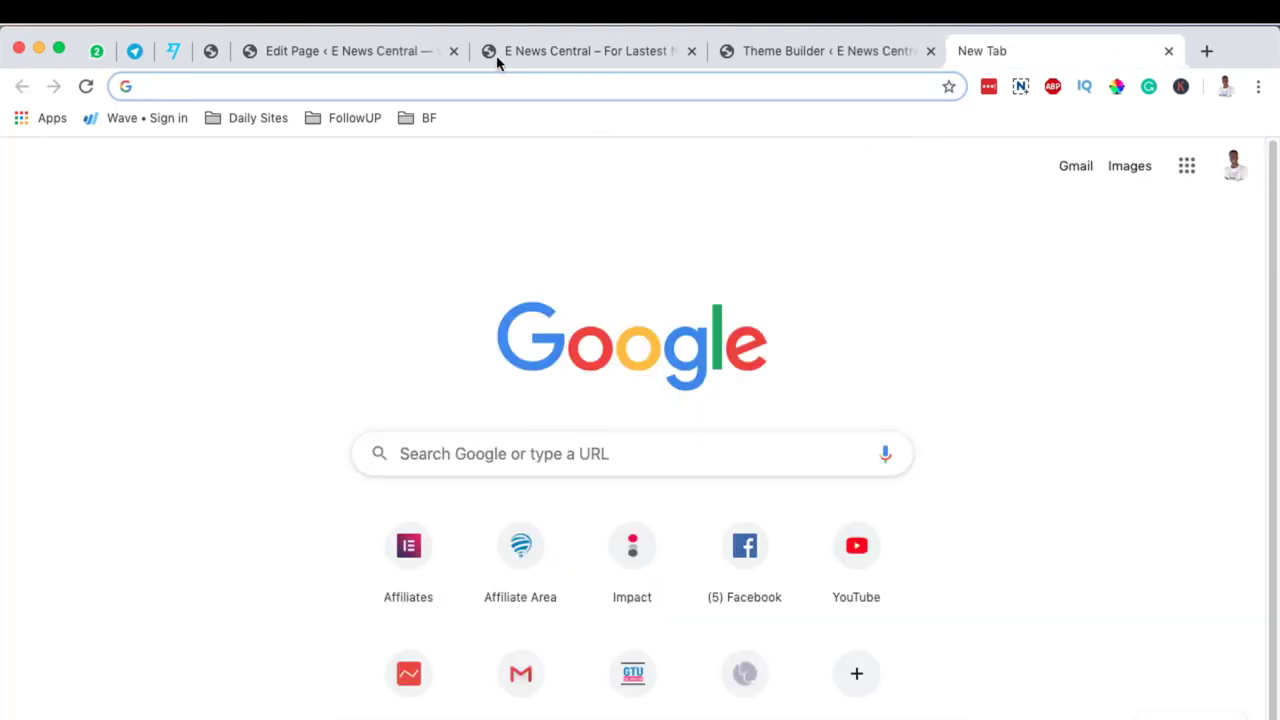
Review the breaking-news ticker and post grid on the live E News Central home page
{"action": "left_click", "coordinate": [601, 50]}
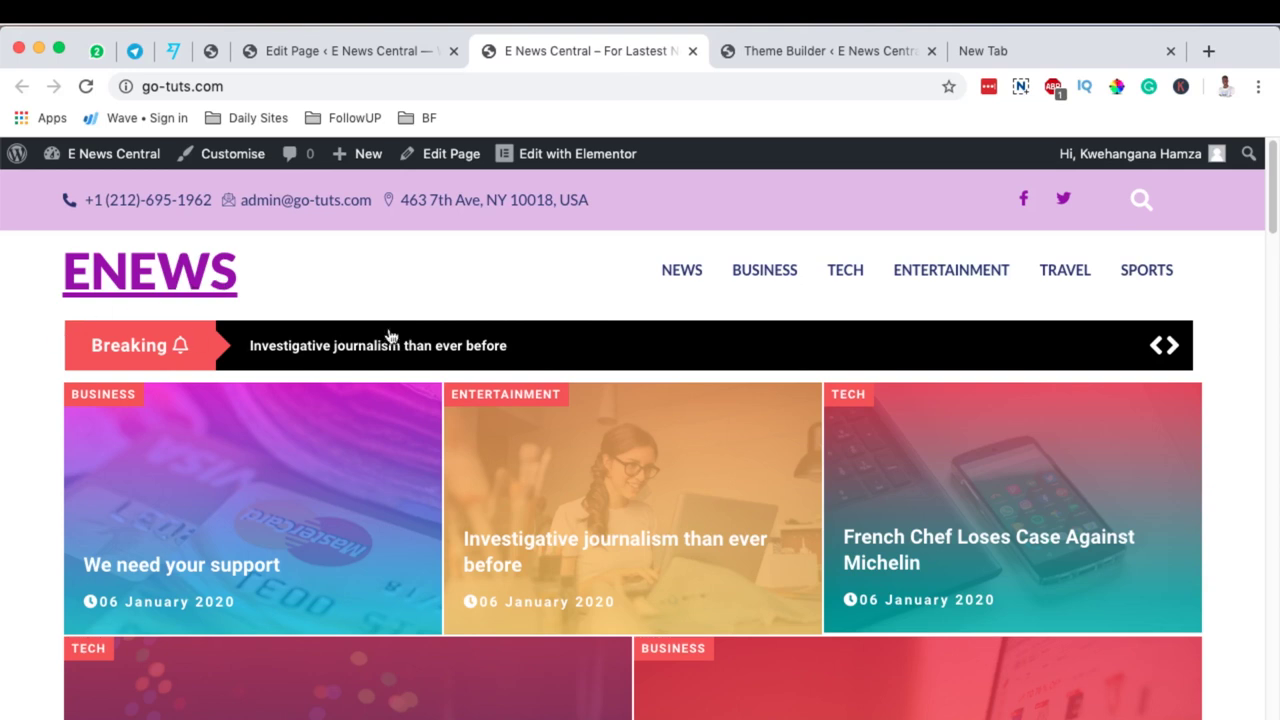
{"action": "scroll", "coordinate": [380, 485], "scroll_direction": "down", "scroll_amount": 1}
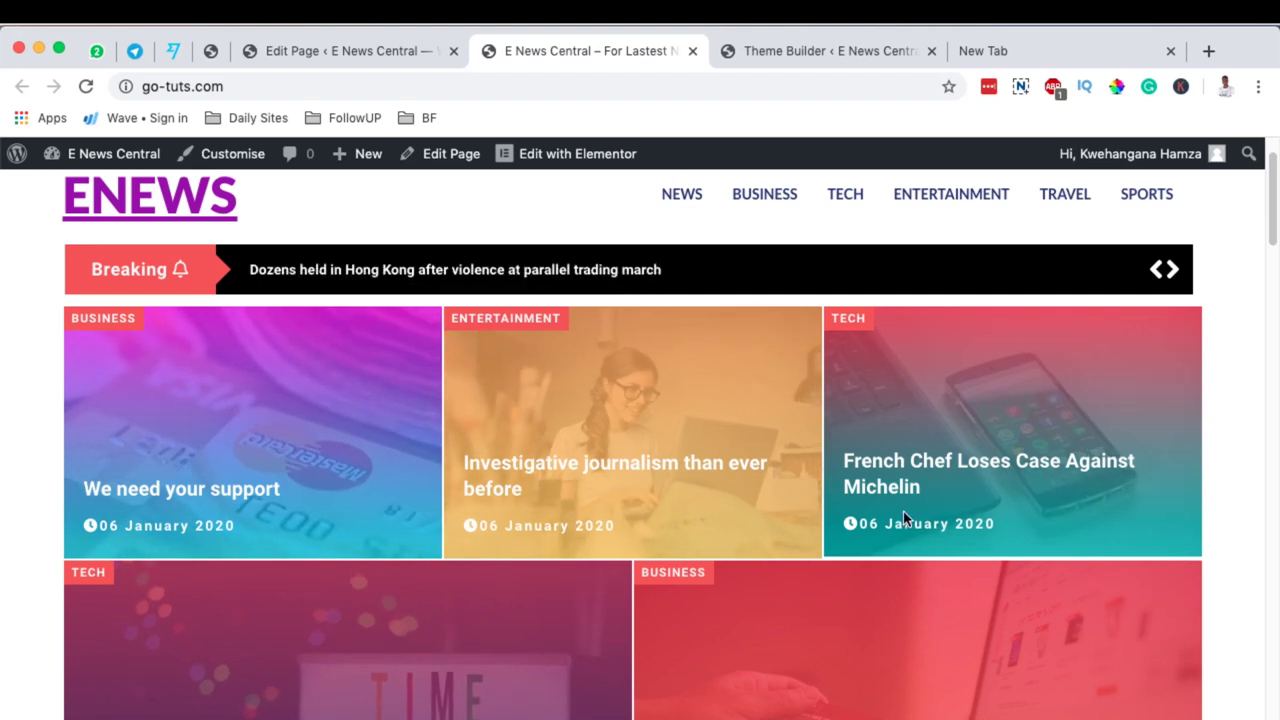
{"action": "scroll", "coordinate": [903, 511], "scroll_direction": "down", "scroll_amount": 1}
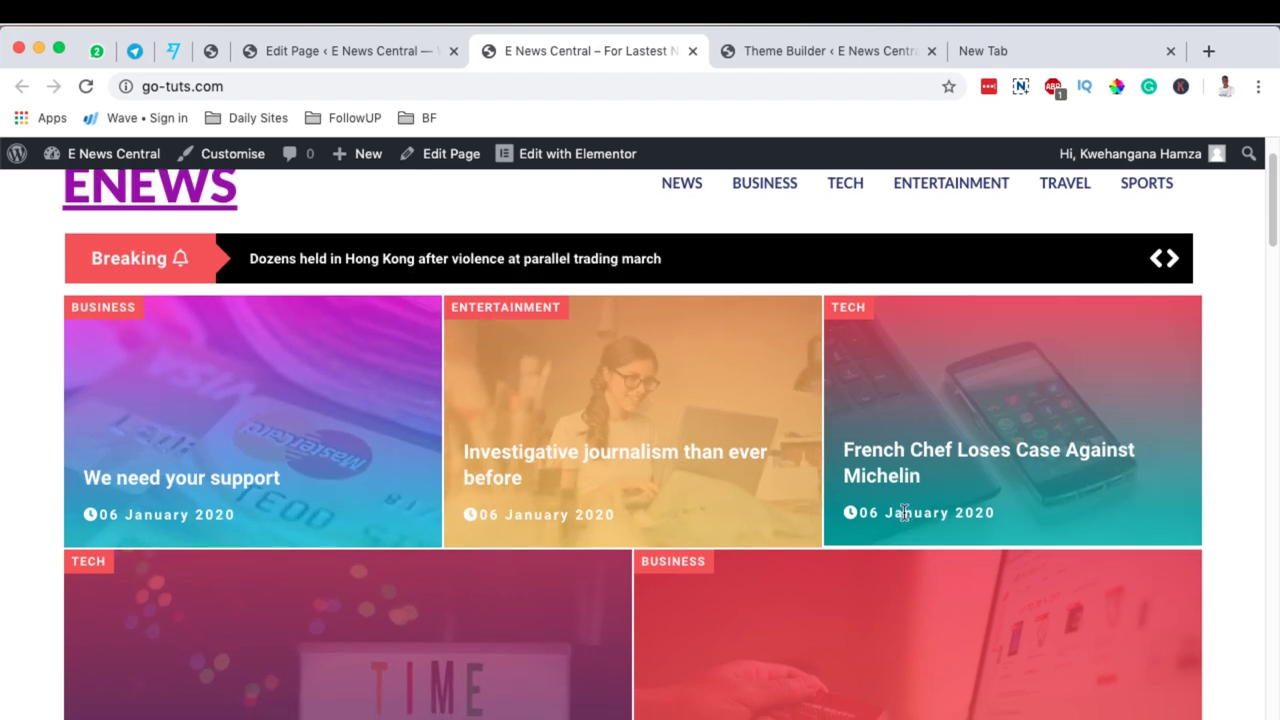
Go back to the WordPress admin and open the list of all pages
{"action": "left_click", "coordinate": [321, 50]}
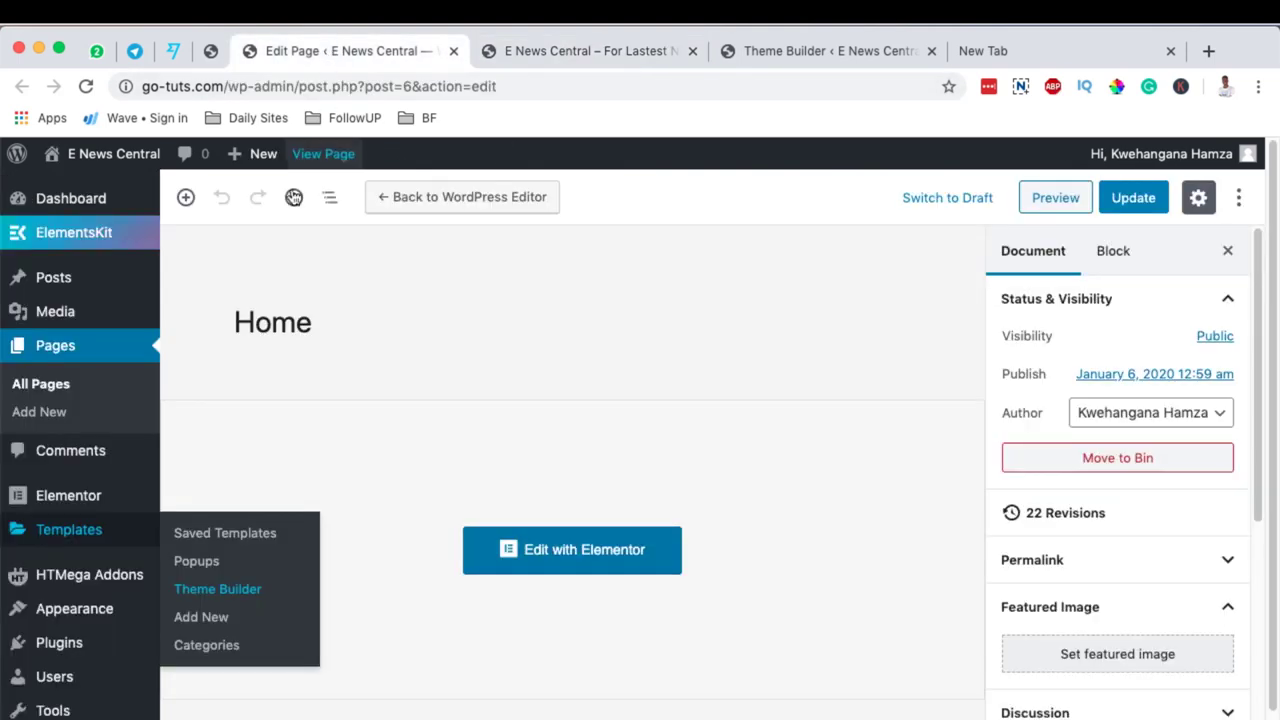
{"action": "left_click", "coordinate": [53, 352]}
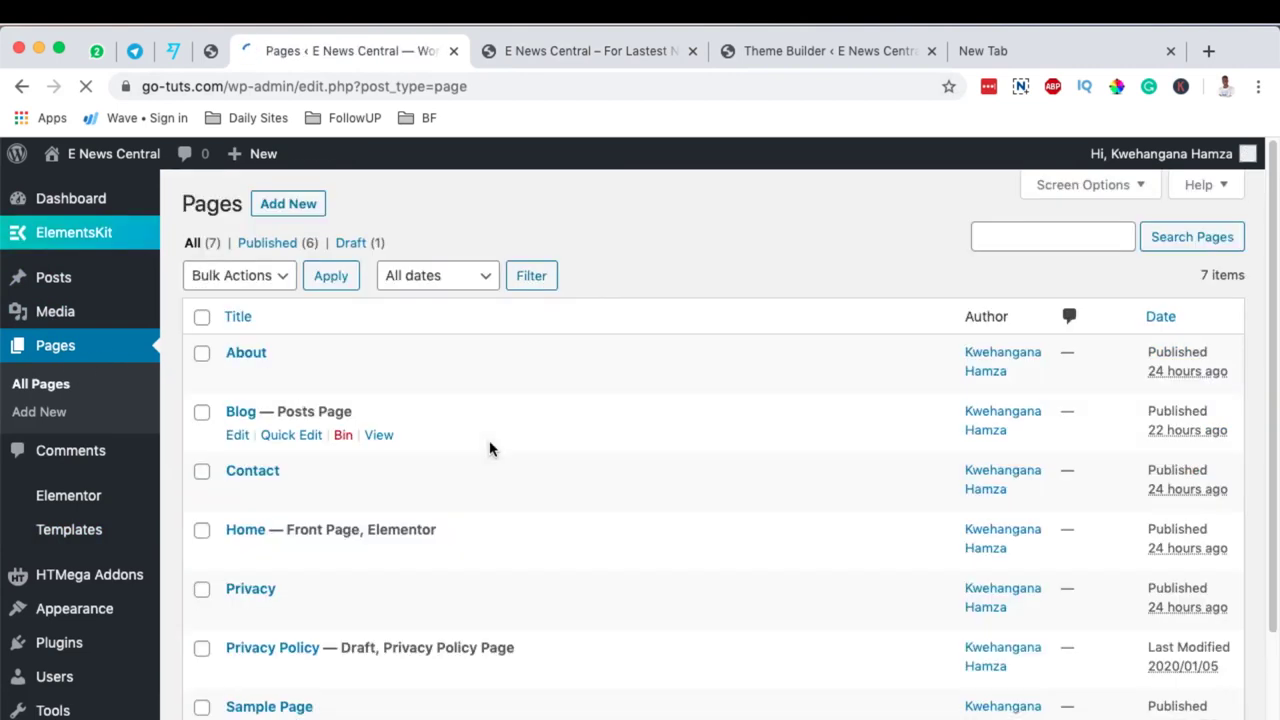
Open the Home page in Elementor in a separate tab, close the empty browser tab and preview the page without the editing panel
{"action": "scroll", "coordinate": [350, 500], "scroll_direction": "down", "scroll_amount": 1}
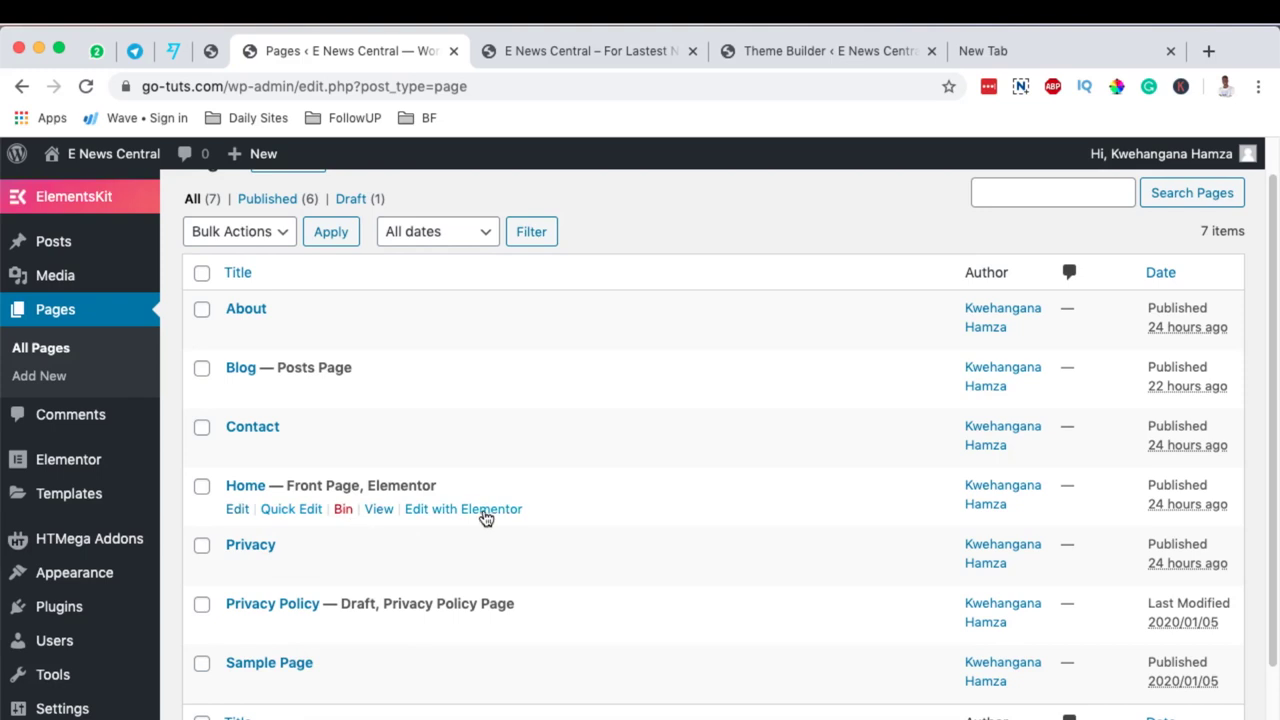
{"action": "left_click", "coordinate": [486, 518], "text": "super"}
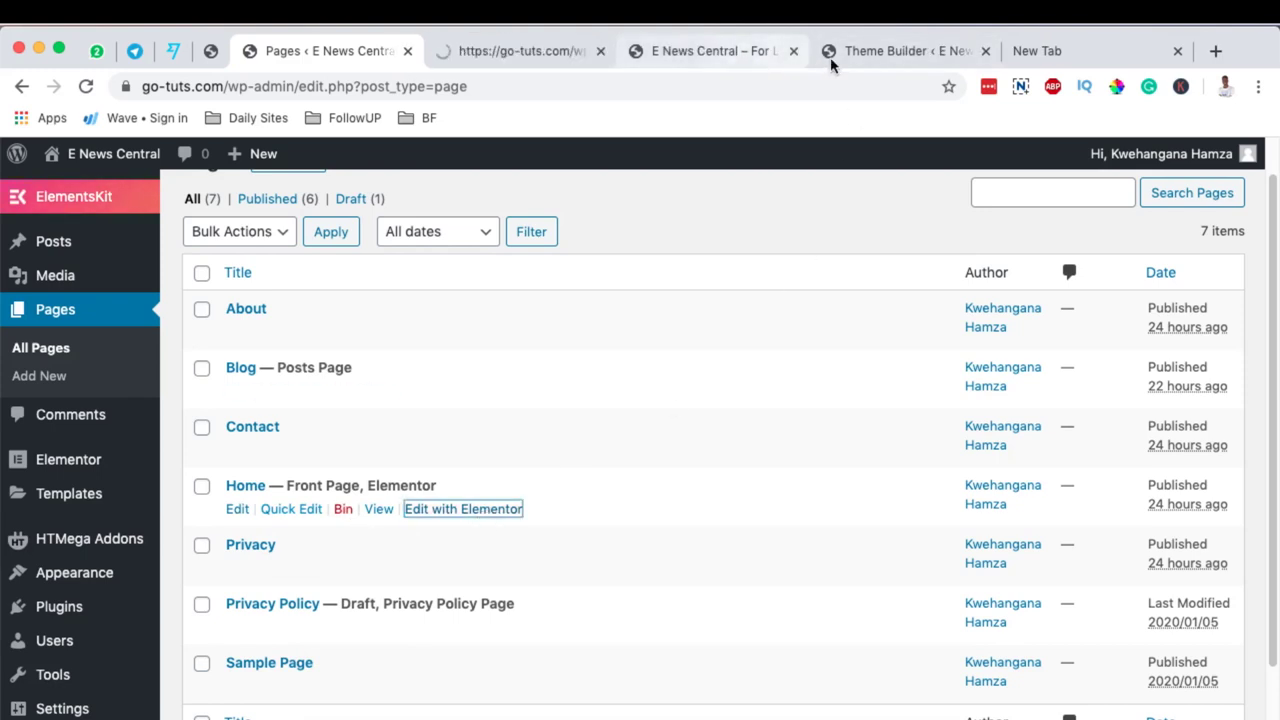
{"action": "left_click", "coordinate": [537, 48]}
{"action": "left_click", "coordinate": [1177, 51]}
{"action": "left_click", "coordinate": [321, 452]}
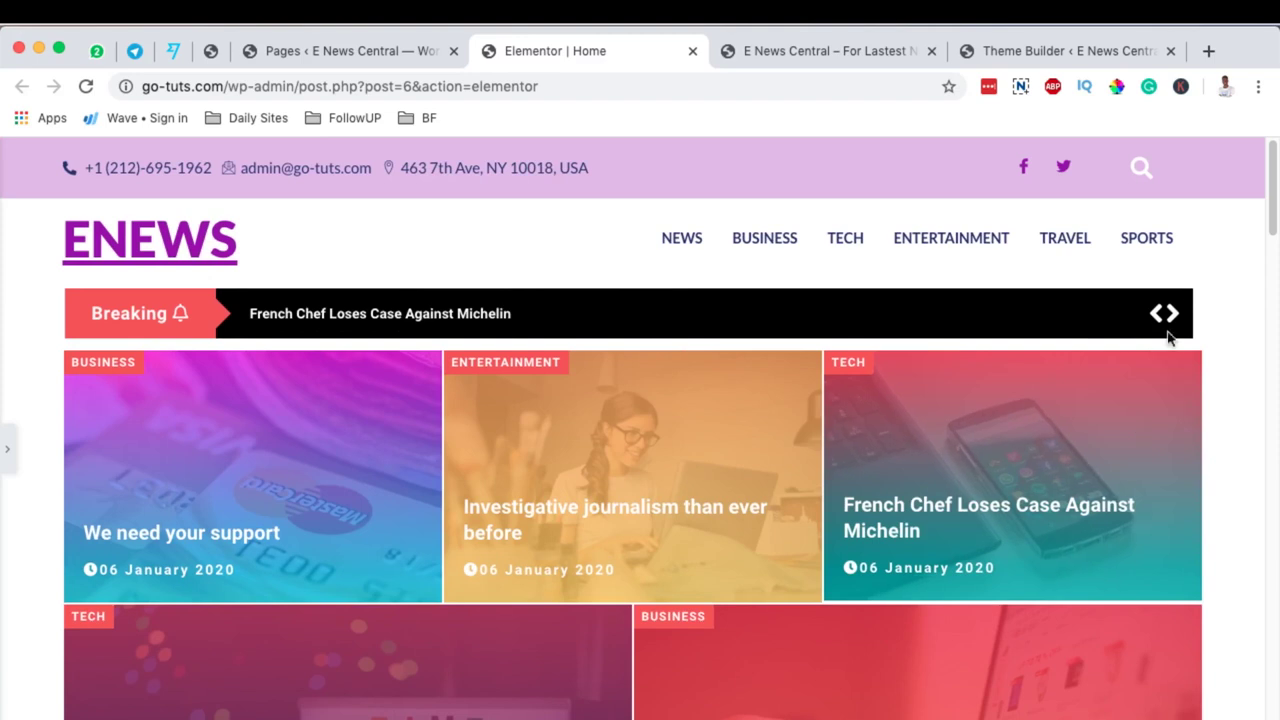
Inspect the content width options of the section holding the post grid and preview the page at full width
{"action": "left_click", "coordinate": [10, 460]}
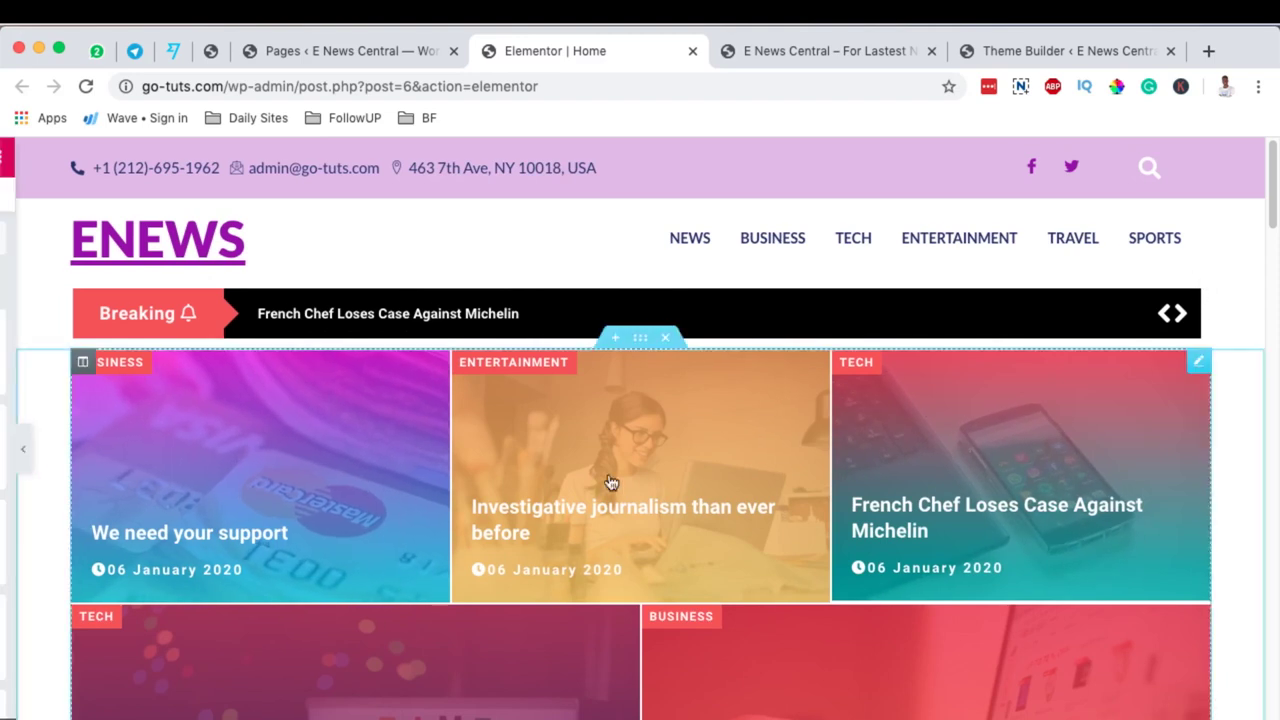
{"action": "left_click", "coordinate": [790, 326]}
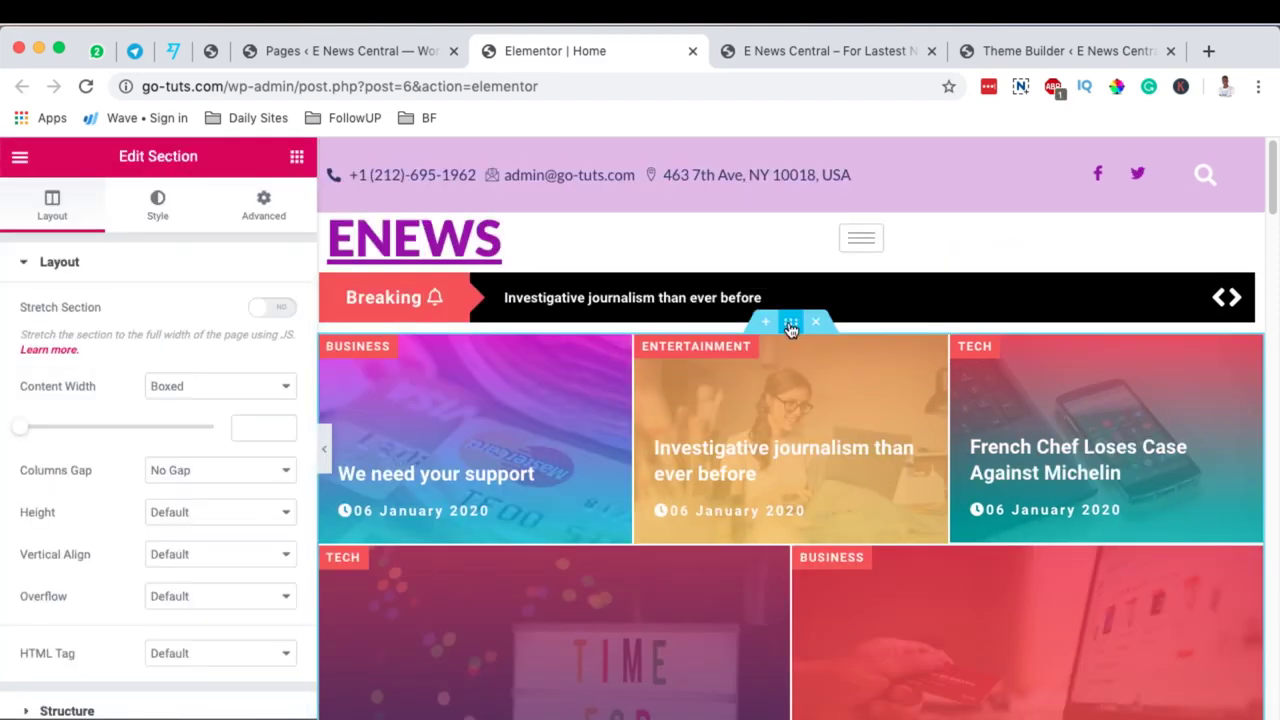
{"action": "left_click", "coordinate": [200, 390]}
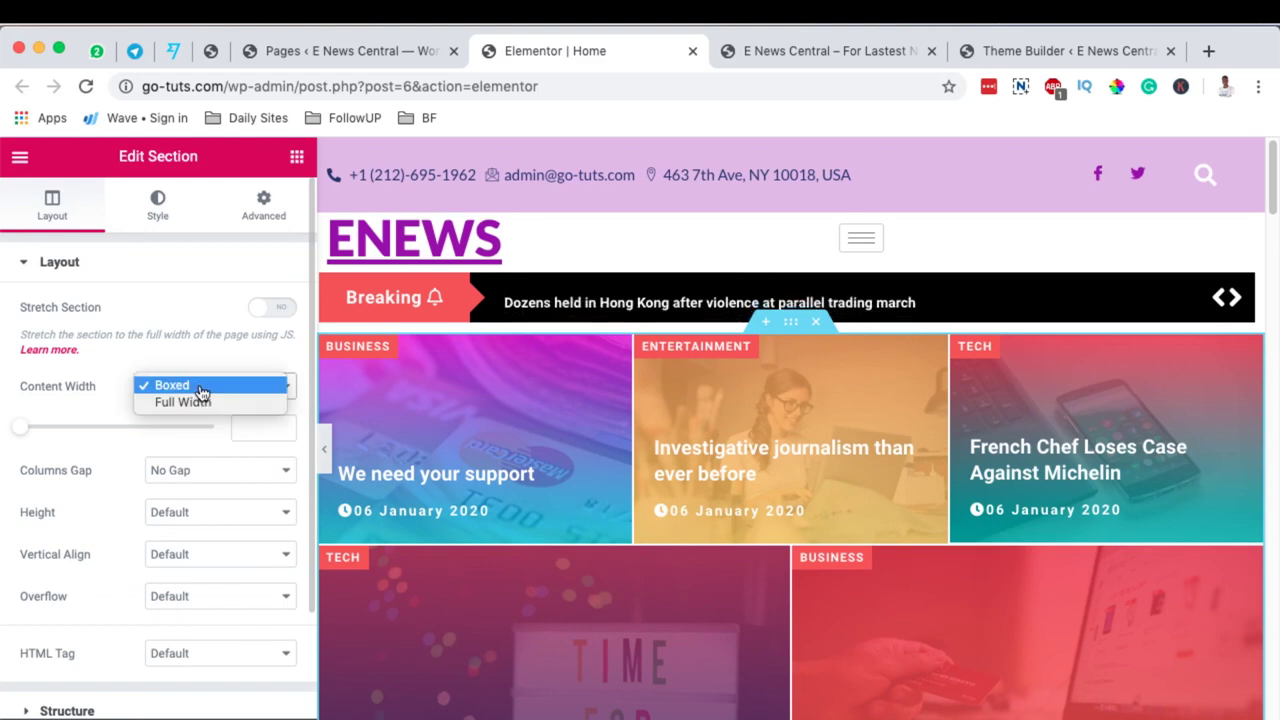
{"action": "left_click", "coordinate": [85, 388]}
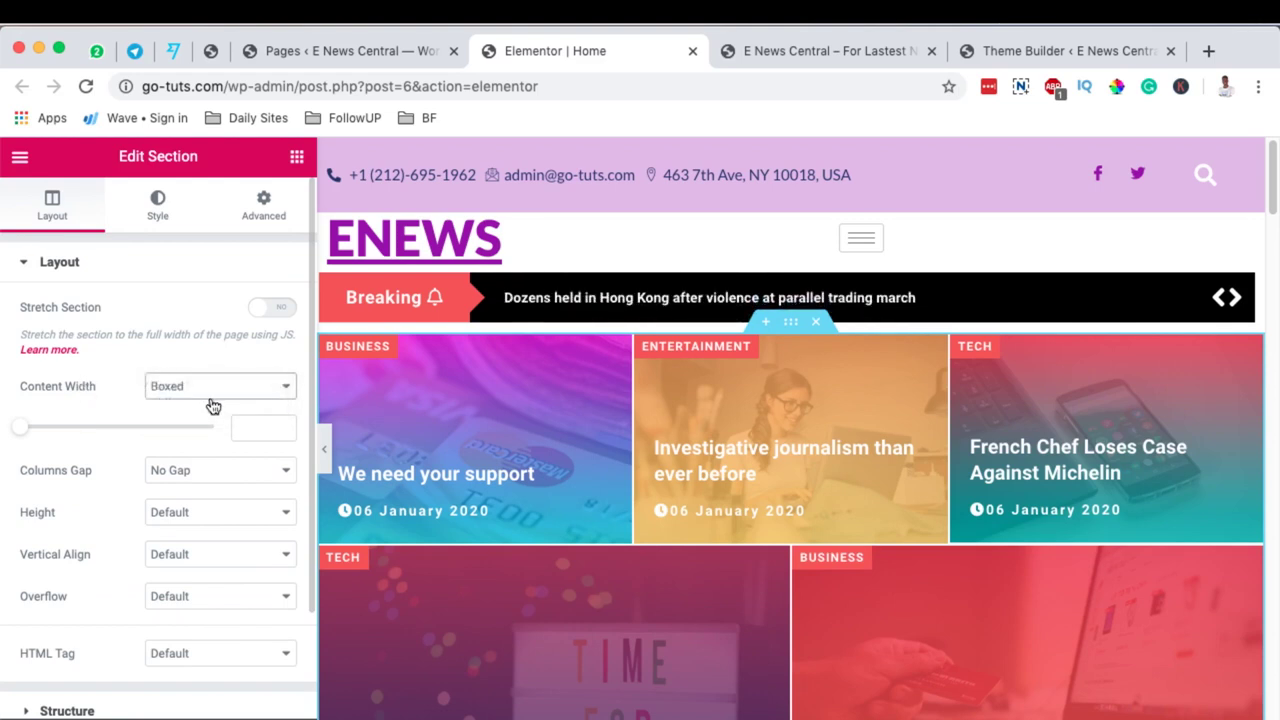
{"action": "left_click", "coordinate": [323, 456]}
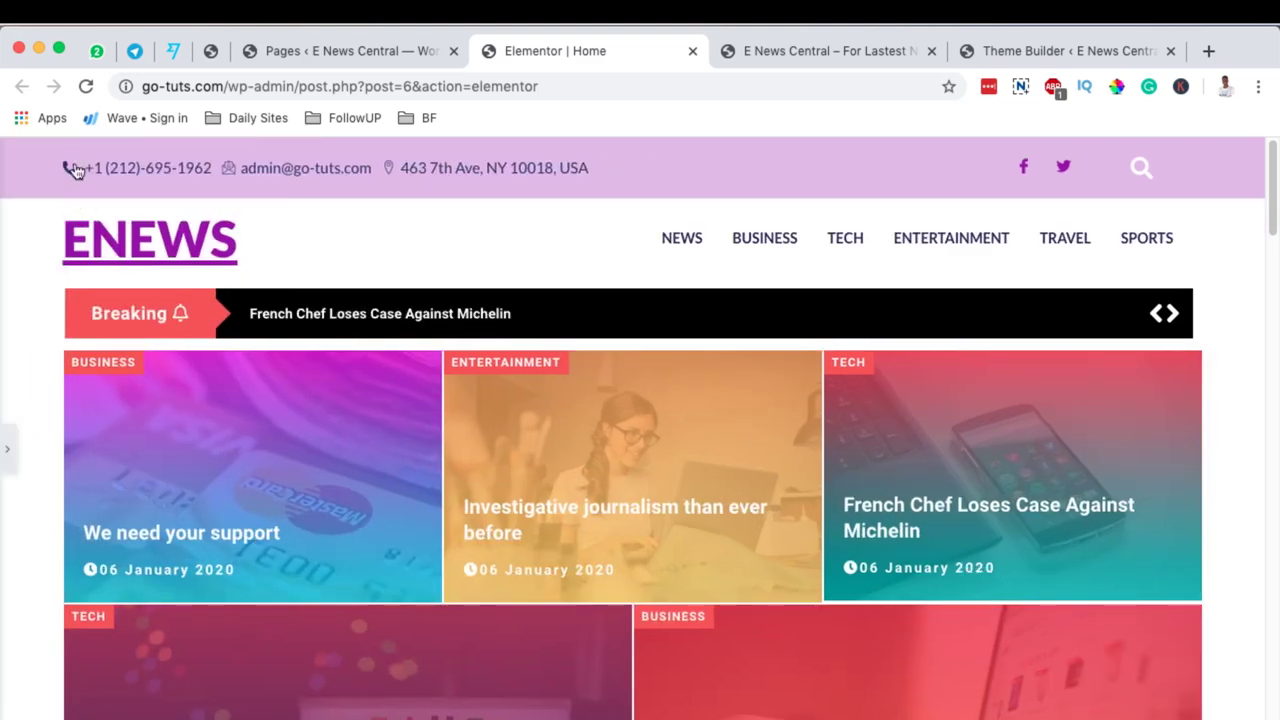
Examine the category post tabs and Stay Connected sidebar on the live home page, switching between Tech and Entertainment
{"action": "scroll", "coordinate": [78, 460], "scroll_direction": "down", "scroll_amount": 10}
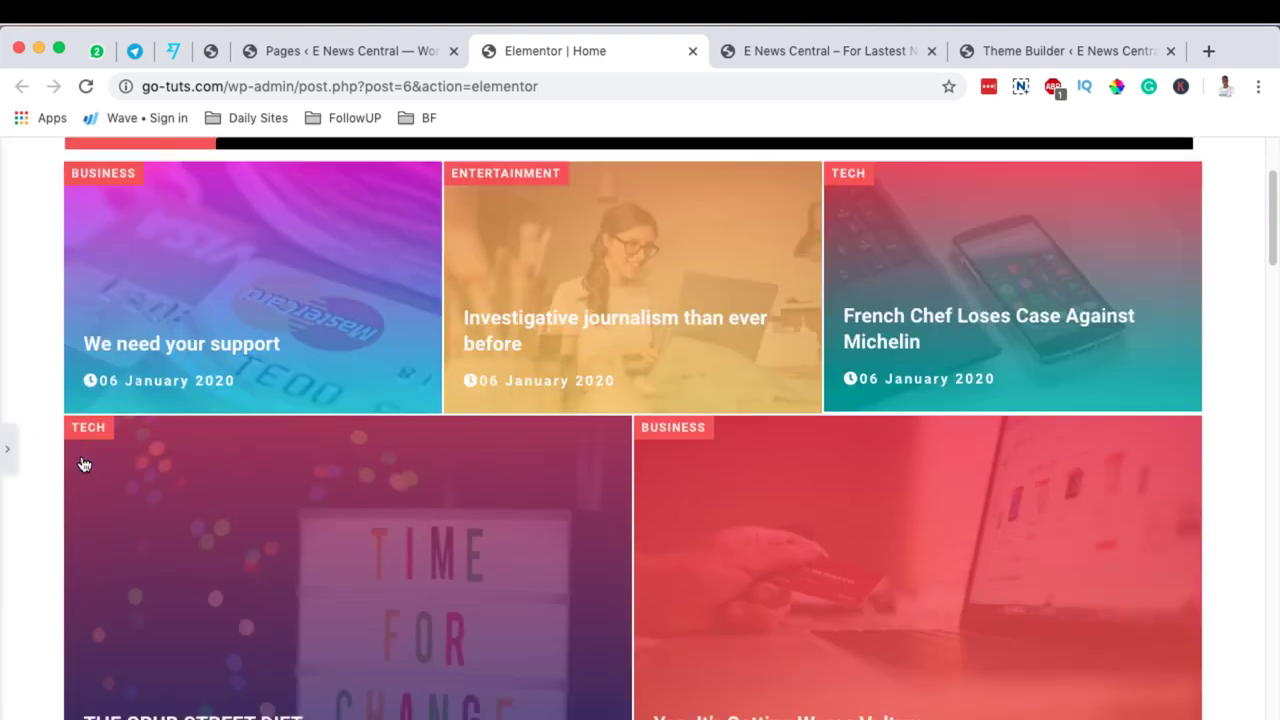
{"action": "scroll", "coordinate": [78, 458], "scroll_direction": "down", "scroll_amount": 5}
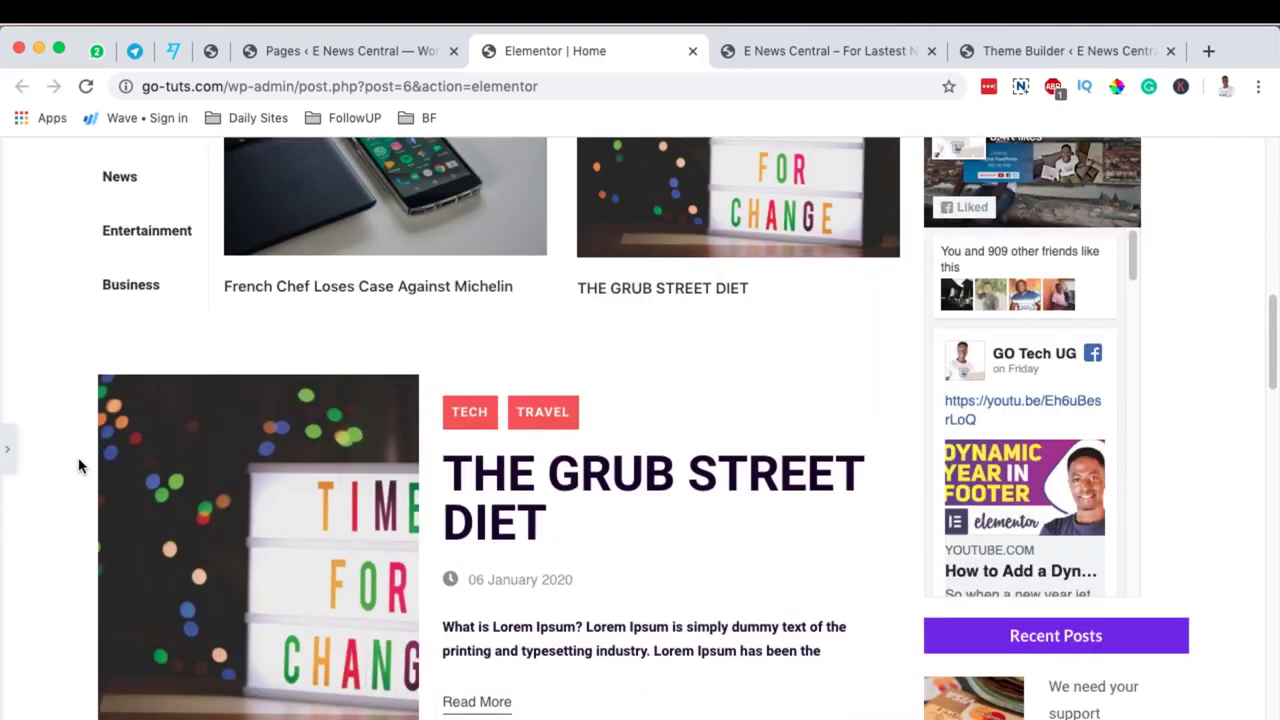
{"action": "left_click", "coordinate": [815, 50]}
{"action": "scroll", "coordinate": [802, 410], "scroll_direction": "down", "scroll_amount": 2}
{"action": "scroll", "coordinate": [802, 410], "scroll_direction": "up", "scroll_amount": 1}
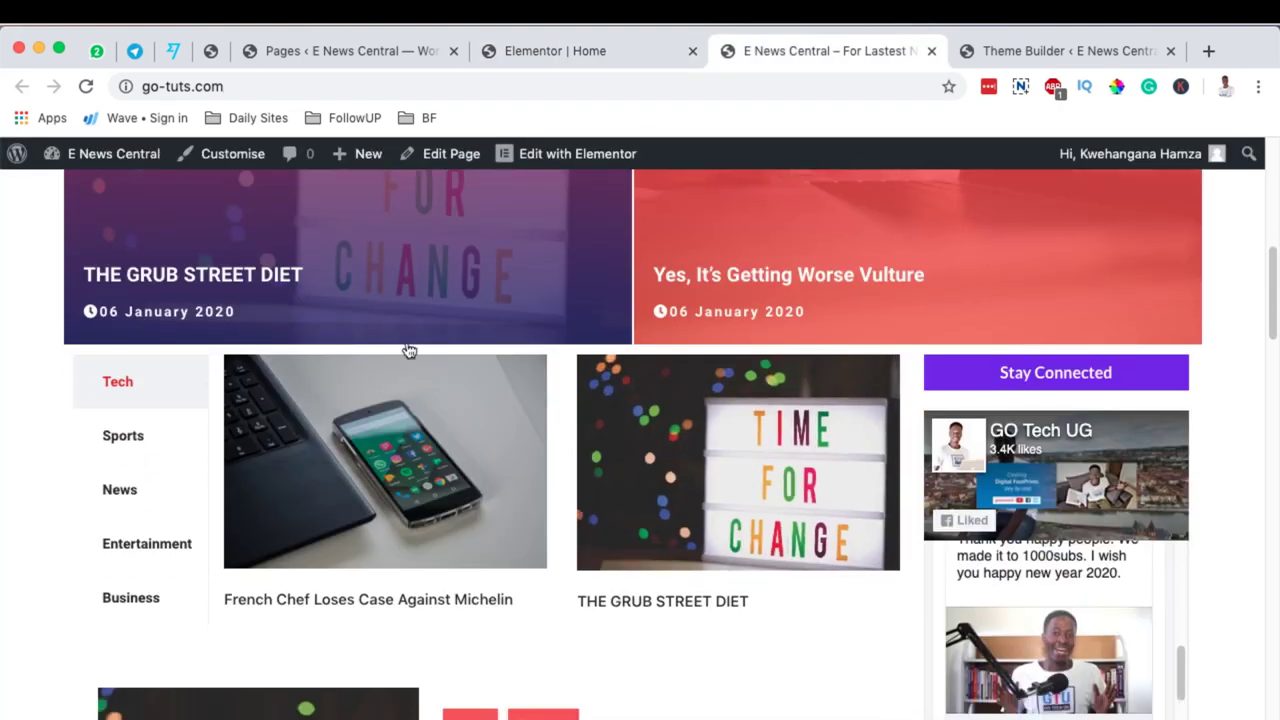
{"action": "left_click", "coordinate": [147, 543]}
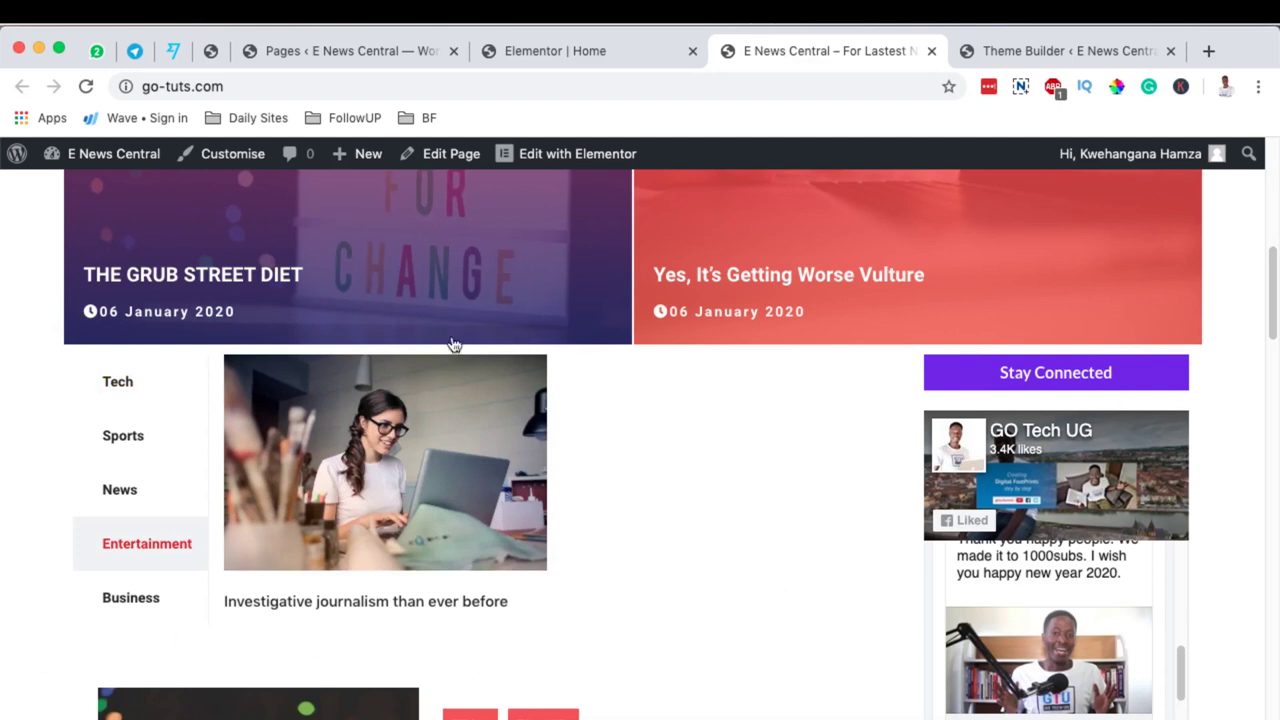
{"action": "left_click", "coordinate": [117, 381]}
{"action": "left_click", "coordinate": [147, 543]}
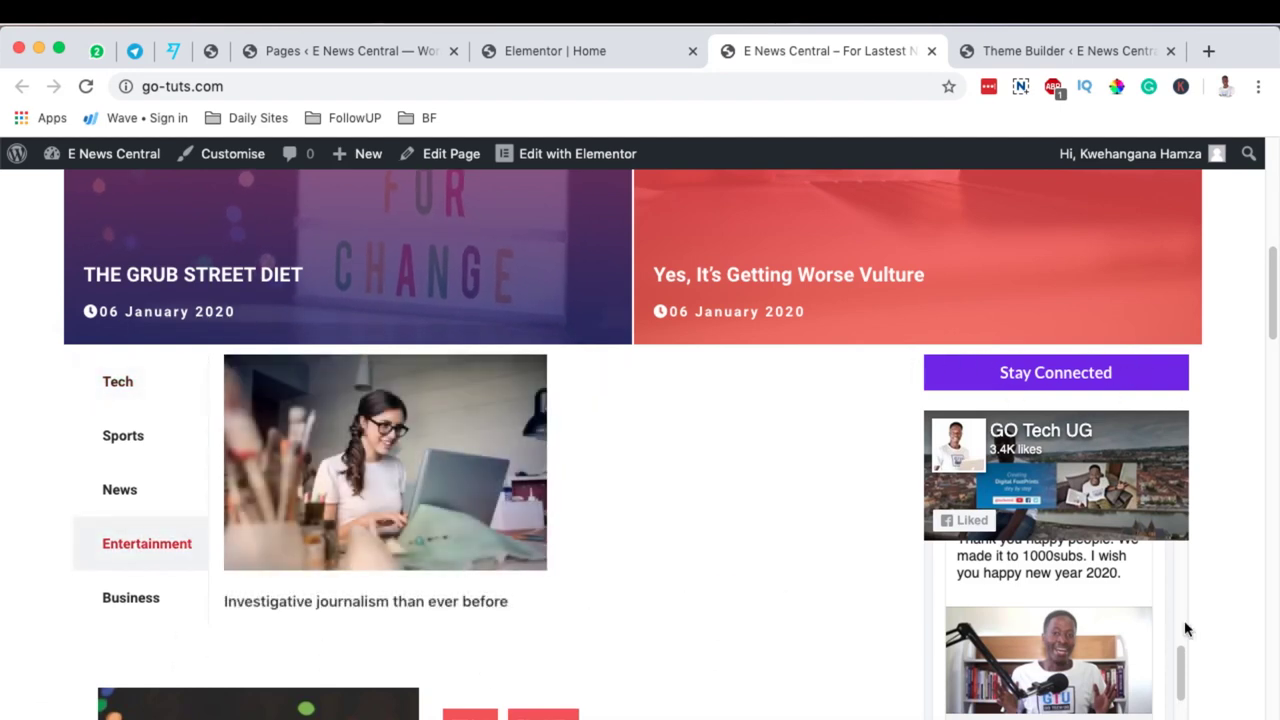
{"action": "scroll", "coordinate": [1185, 623], "scroll_direction": "down", "scroll_amount": 1}
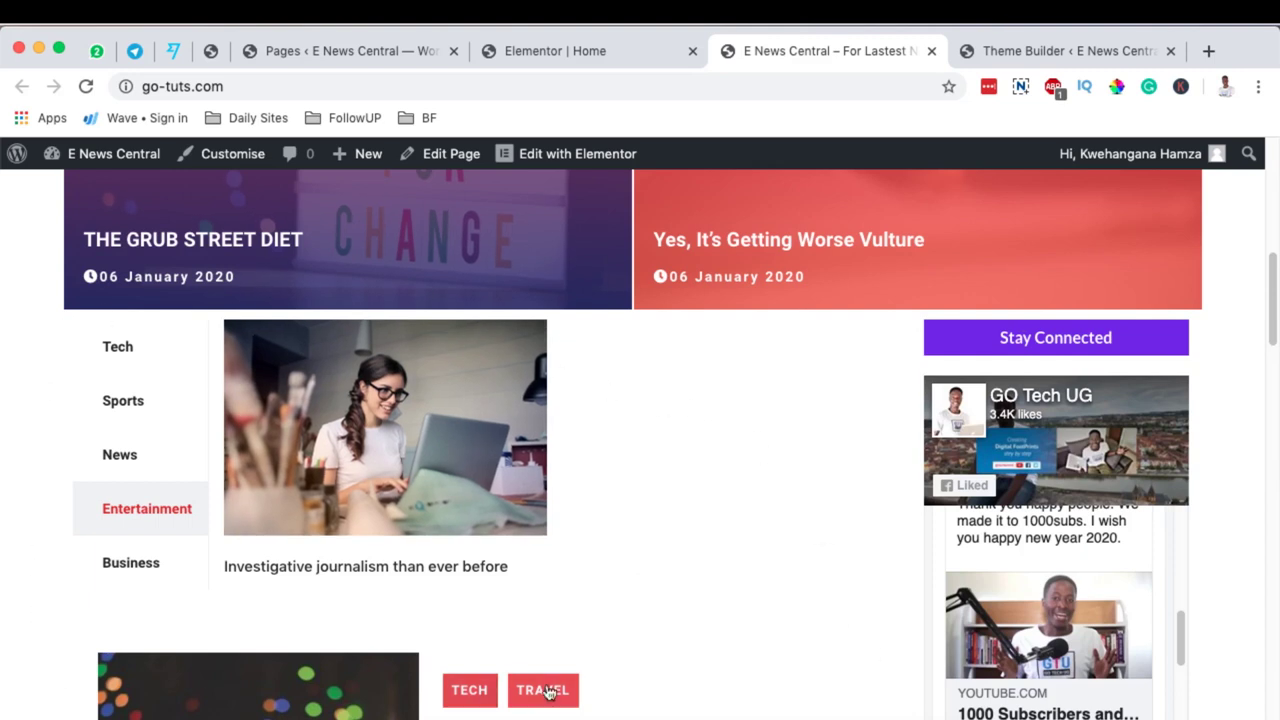
{"action": "scroll", "coordinate": [648, 576], "scroll_direction": "down", "scroll_amount": 5}
{"action": "scroll", "coordinate": [652, 563], "scroll_direction": "up", "scroll_amount": 7}
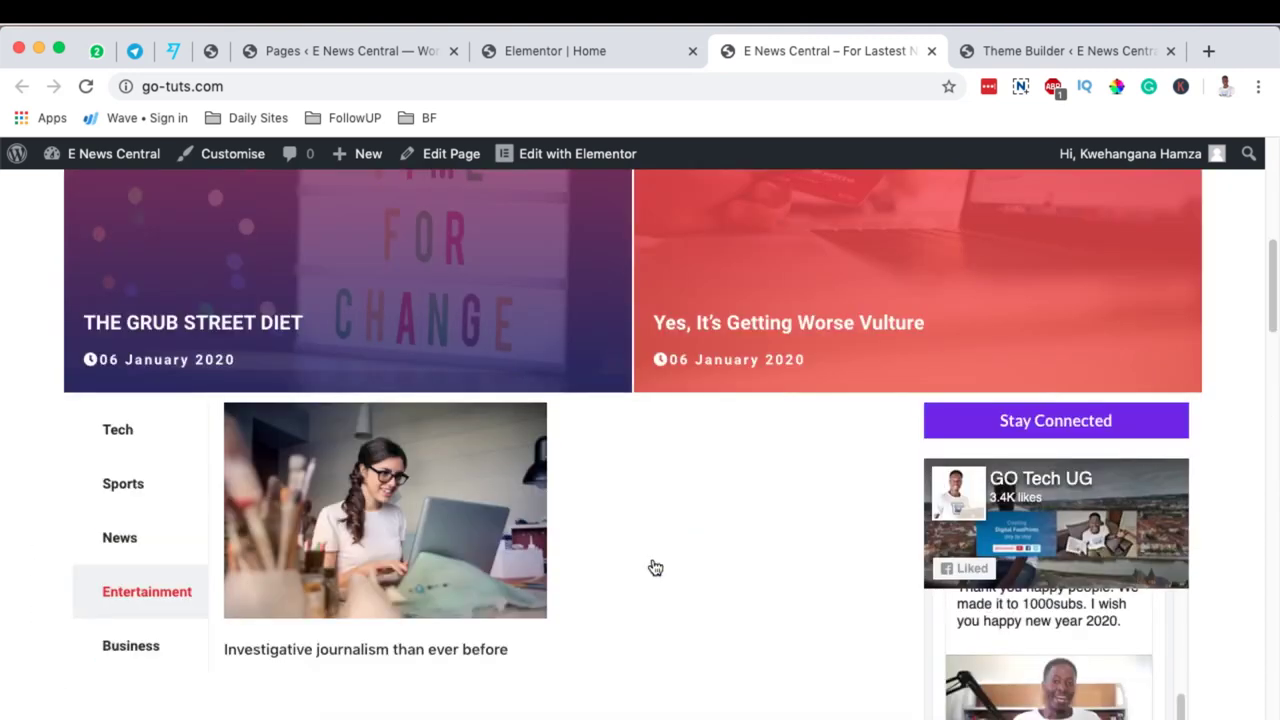
{"action": "left_click", "coordinate": [105, 440]}
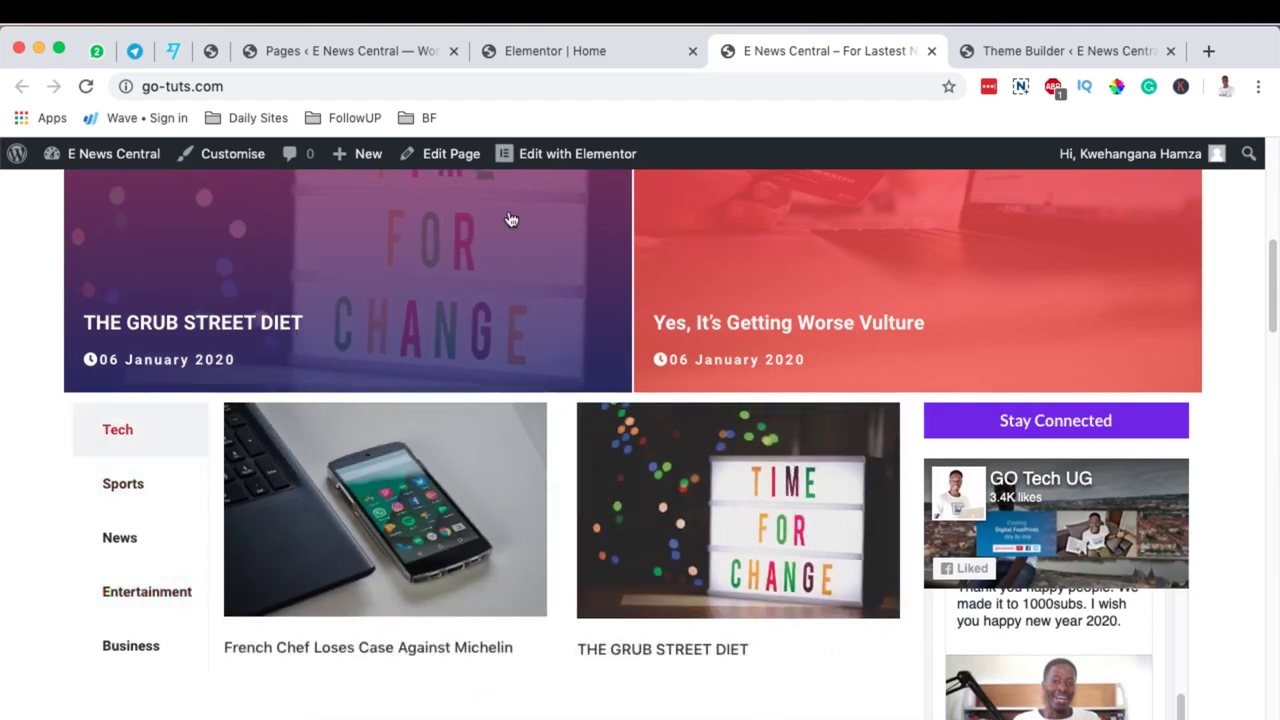
In the Home page editor, insert a section with a wide and a narrow column between the post grid and the category tabs
{"action": "left_click", "coordinate": [538, 55]}
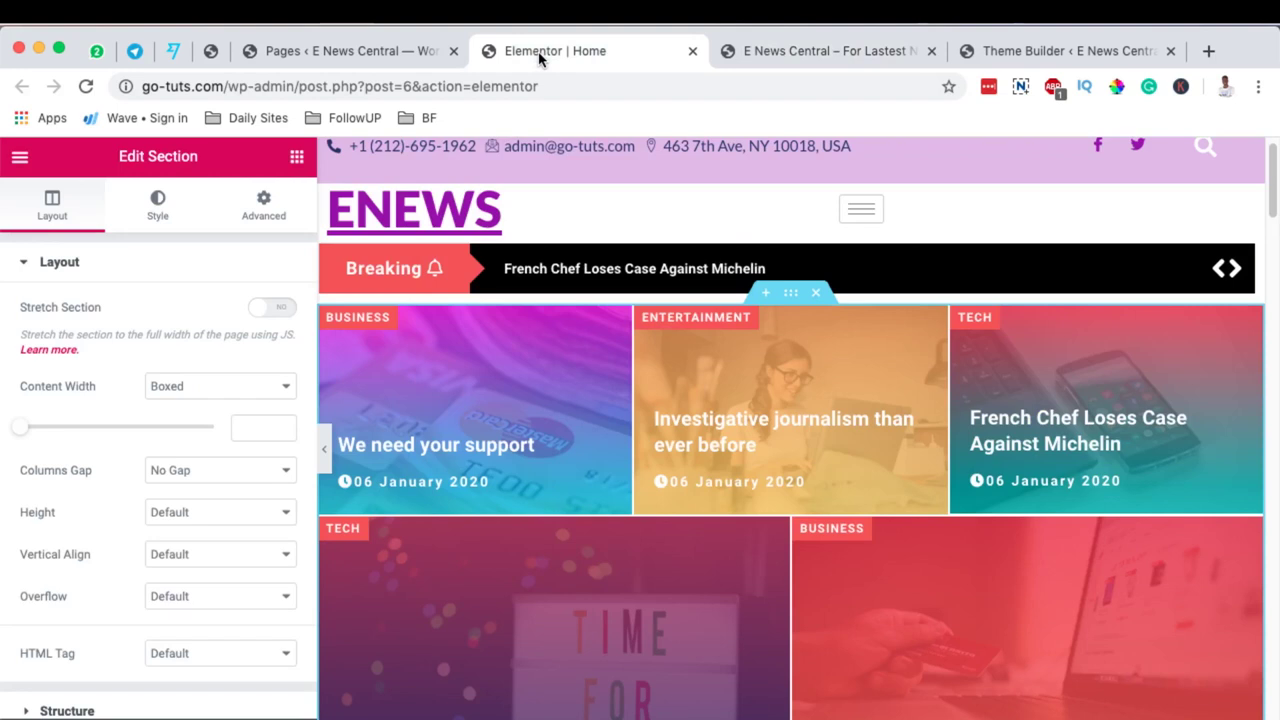
{"action": "scroll", "coordinate": [680, 551], "scroll_direction": "down", "scroll_amount": 7}
{"action": "scroll", "coordinate": [680, 551], "scroll_direction": "down", "scroll_amount": 5}
{"action": "scroll", "coordinate": [734, 489], "scroll_direction": "up", "scroll_amount": 3}
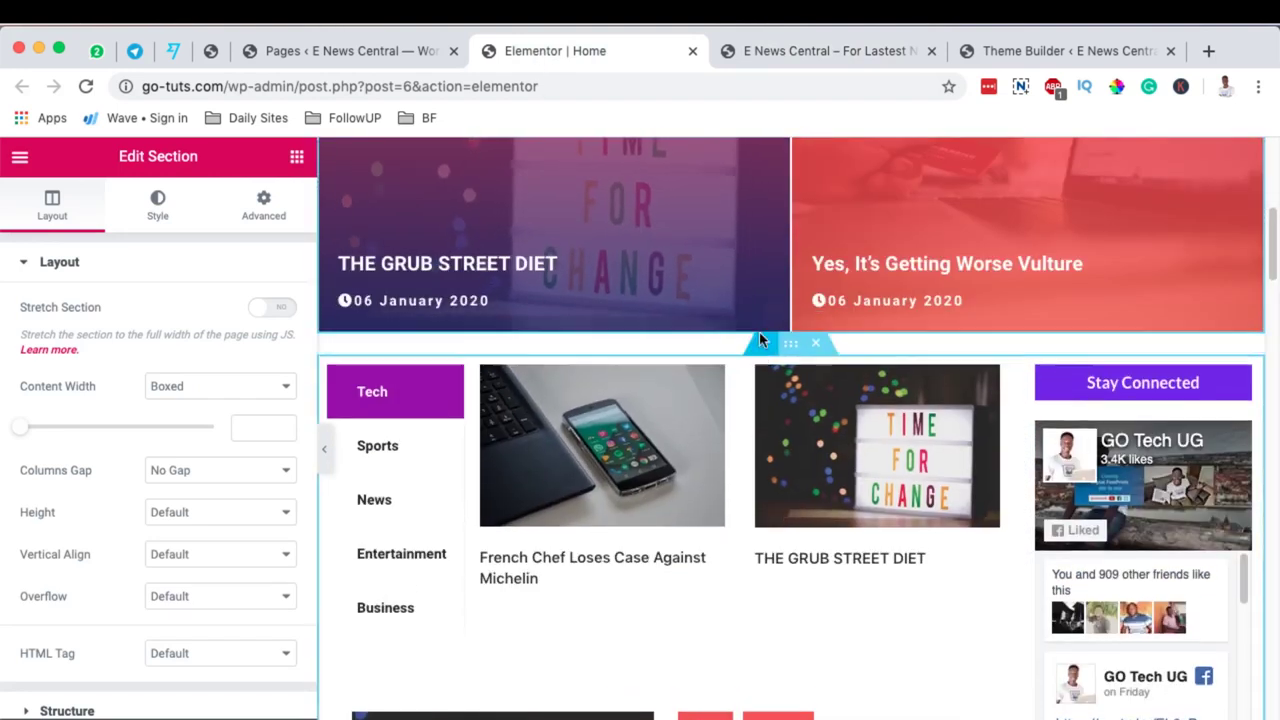
{"action": "left_click", "coordinate": [759, 336]}
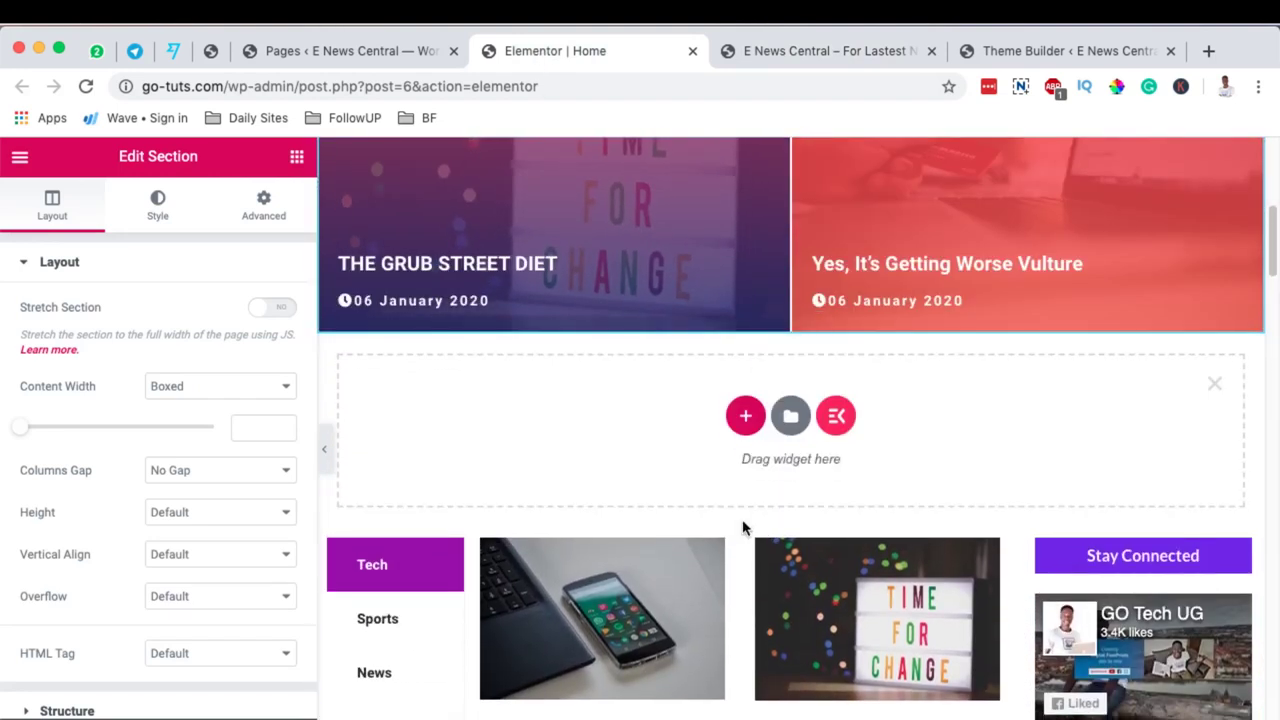
{"action": "left_click", "coordinate": [746, 420]}
{"action": "left_click", "coordinate": [1052, 480]}
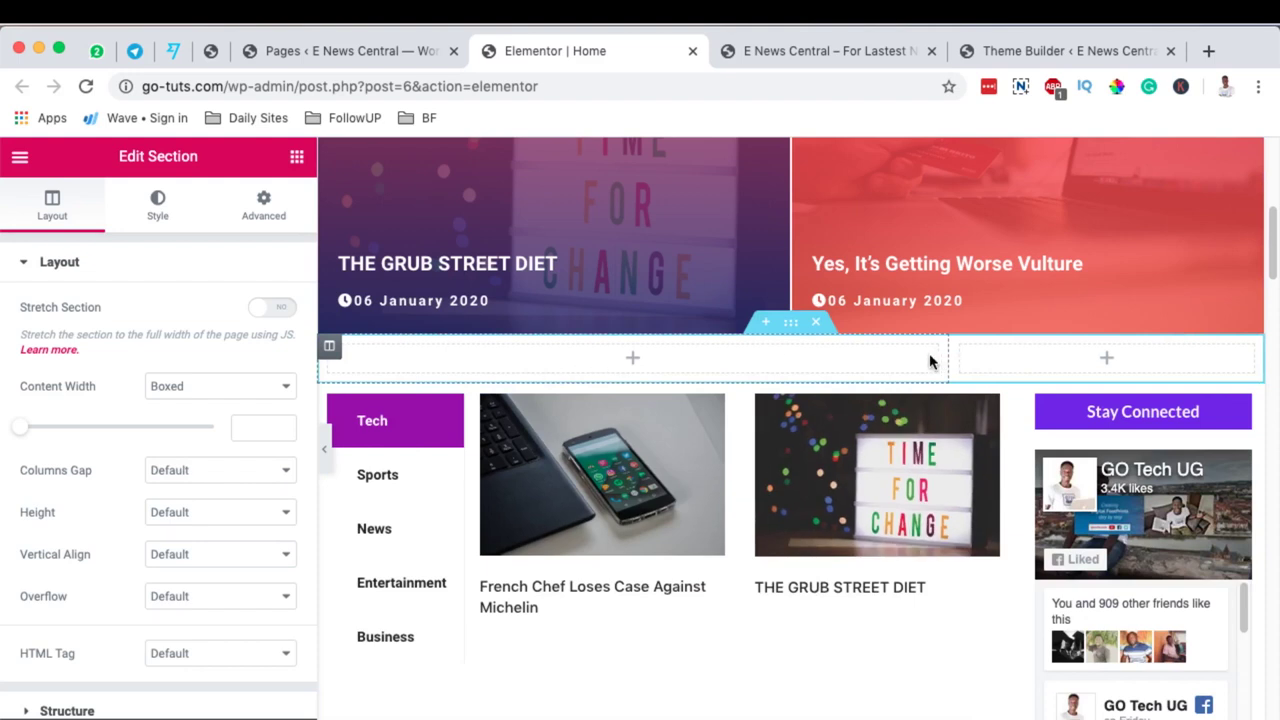
Add the HTMega Post Grid Tab widget to the wide column of the new section
{"action": "left_click", "coordinate": [296, 158]}
{"action": "scroll", "coordinate": [137, 429], "scroll_direction": "down", "scroll_amount": 10}
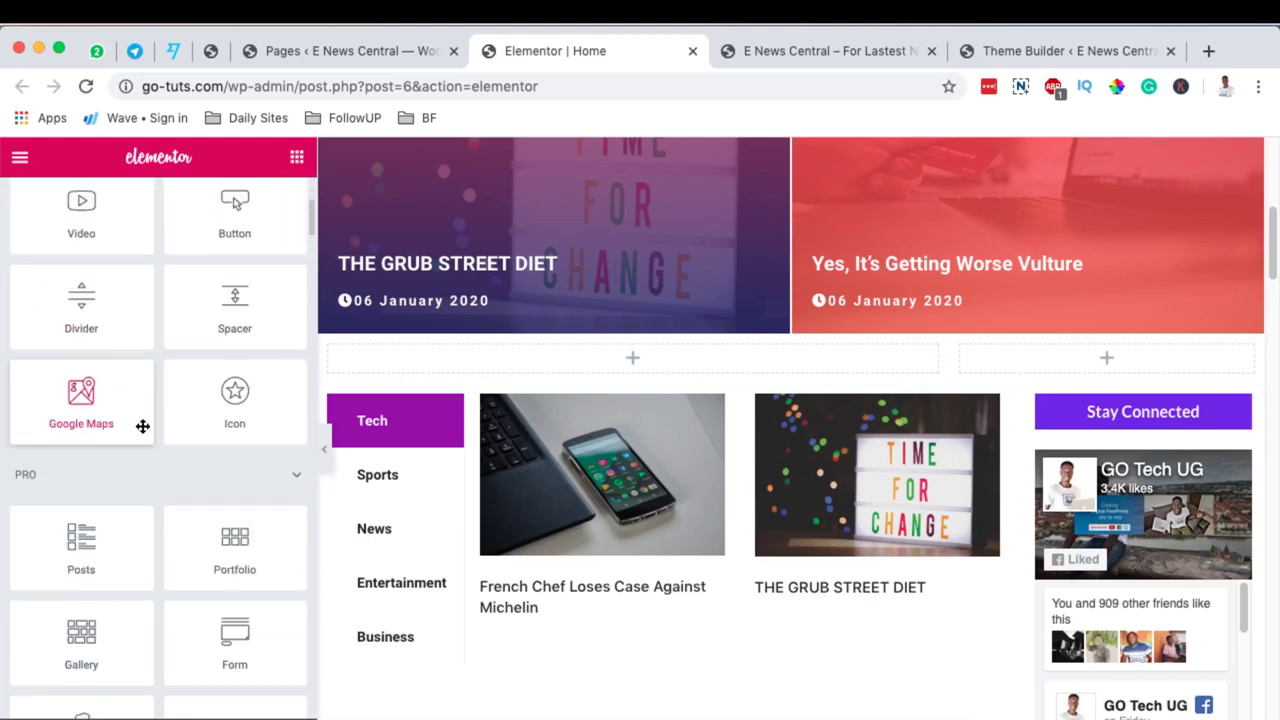
{"action": "scroll", "coordinate": [143, 428], "scroll_direction": "up", "scroll_amount": 5}
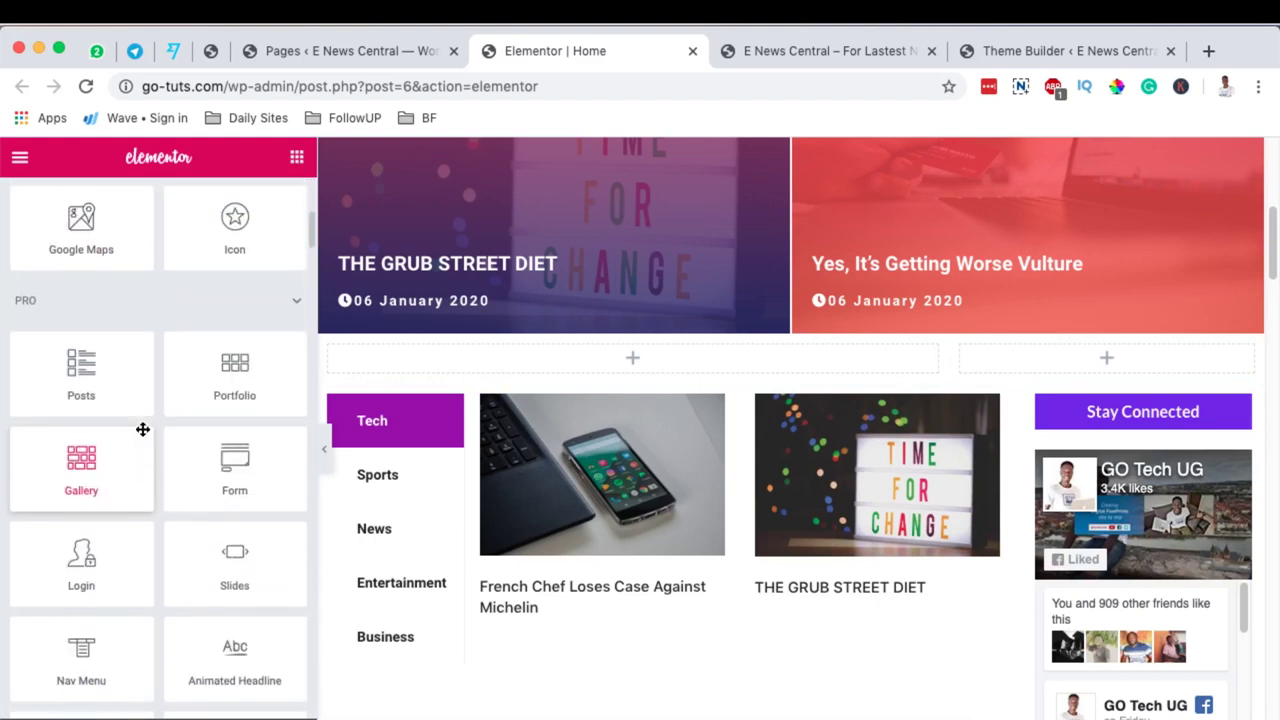
{"action": "scroll", "coordinate": [141, 427], "scroll_direction": "up", "scroll_amount": 3}
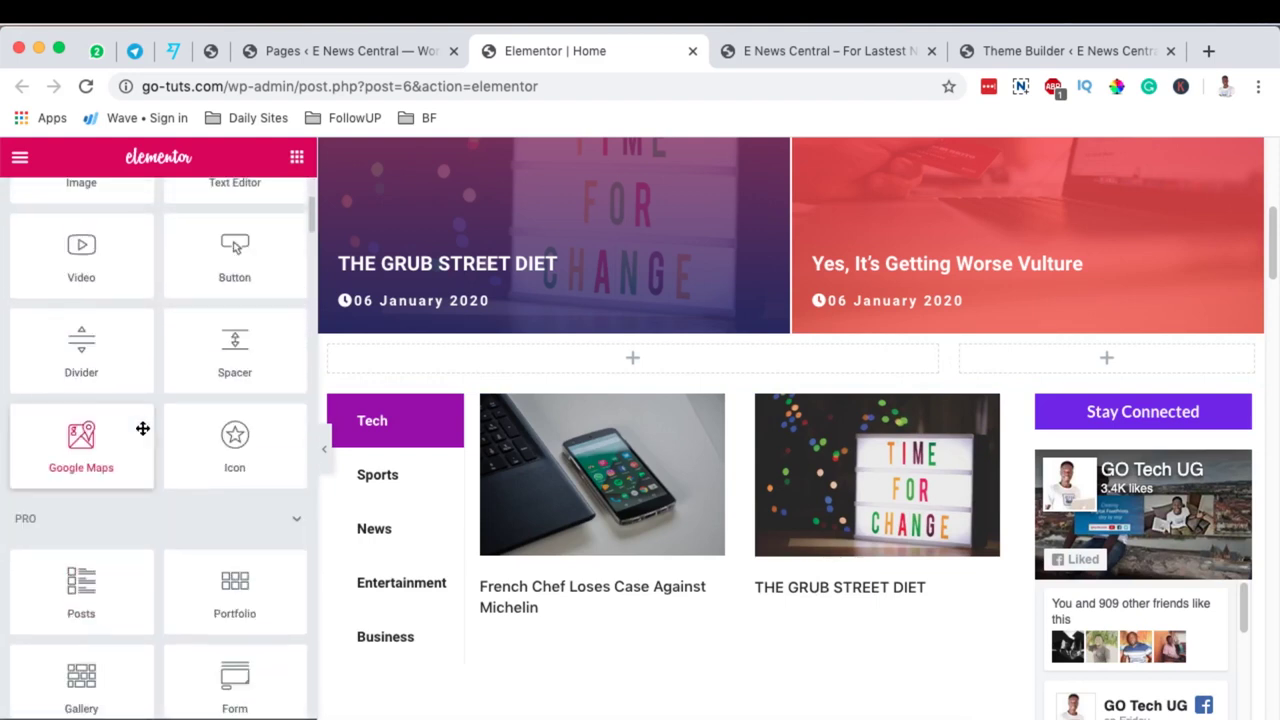
{"action": "scroll", "coordinate": [111, 503], "scroll_direction": "down", "scroll_amount": 10}
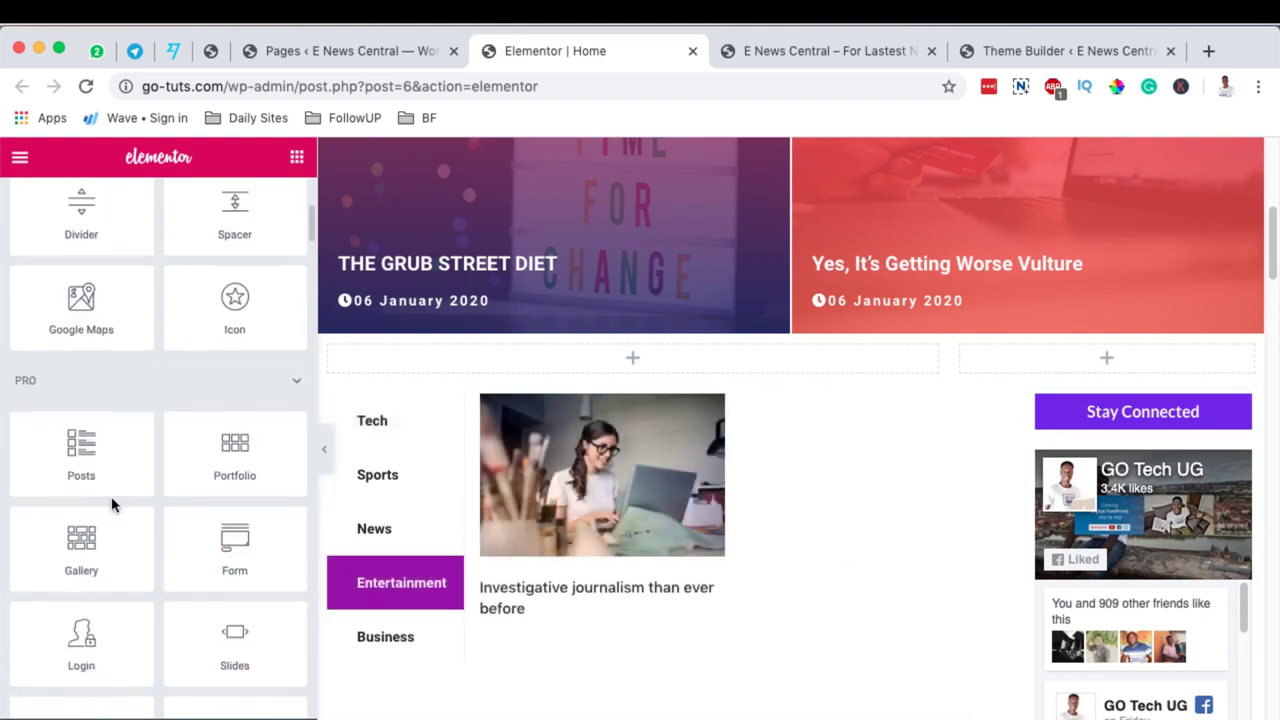
{"action": "scroll", "coordinate": [273, 482], "scroll_direction": "down", "scroll_amount": 1}
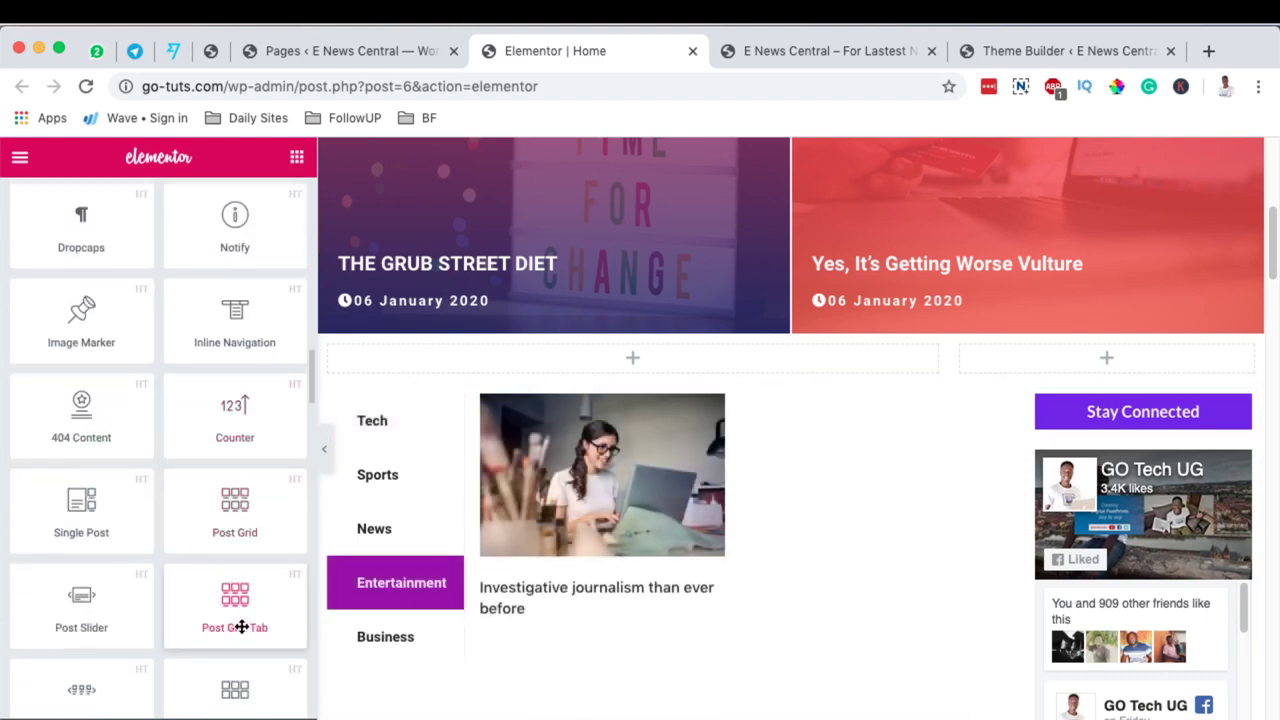
{"action": "left_click_drag", "start_coordinate": [236, 617], "coordinate": [690, 372]}
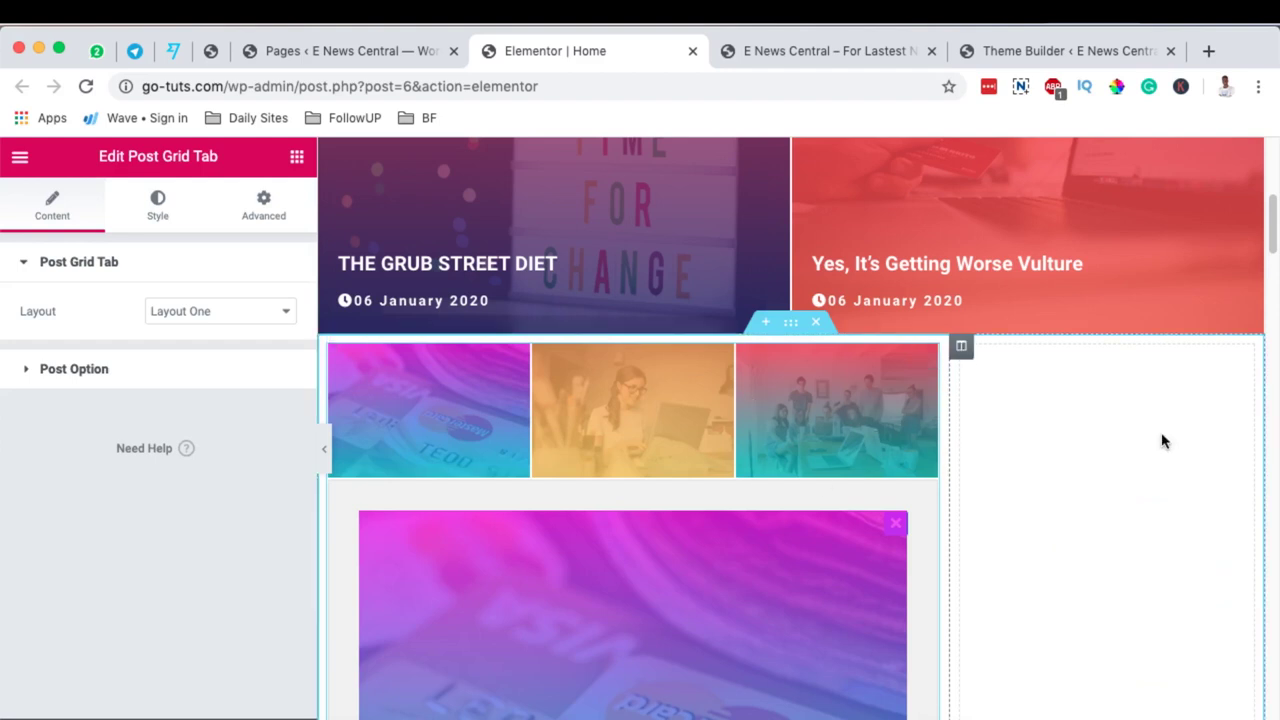
Examine the Post Grid Tab's thumbnails, expanded post content and the space beside it in the narrow column
{"action": "scroll", "coordinate": [1077, 494], "scroll_direction": "down", "scroll_amount": 3}
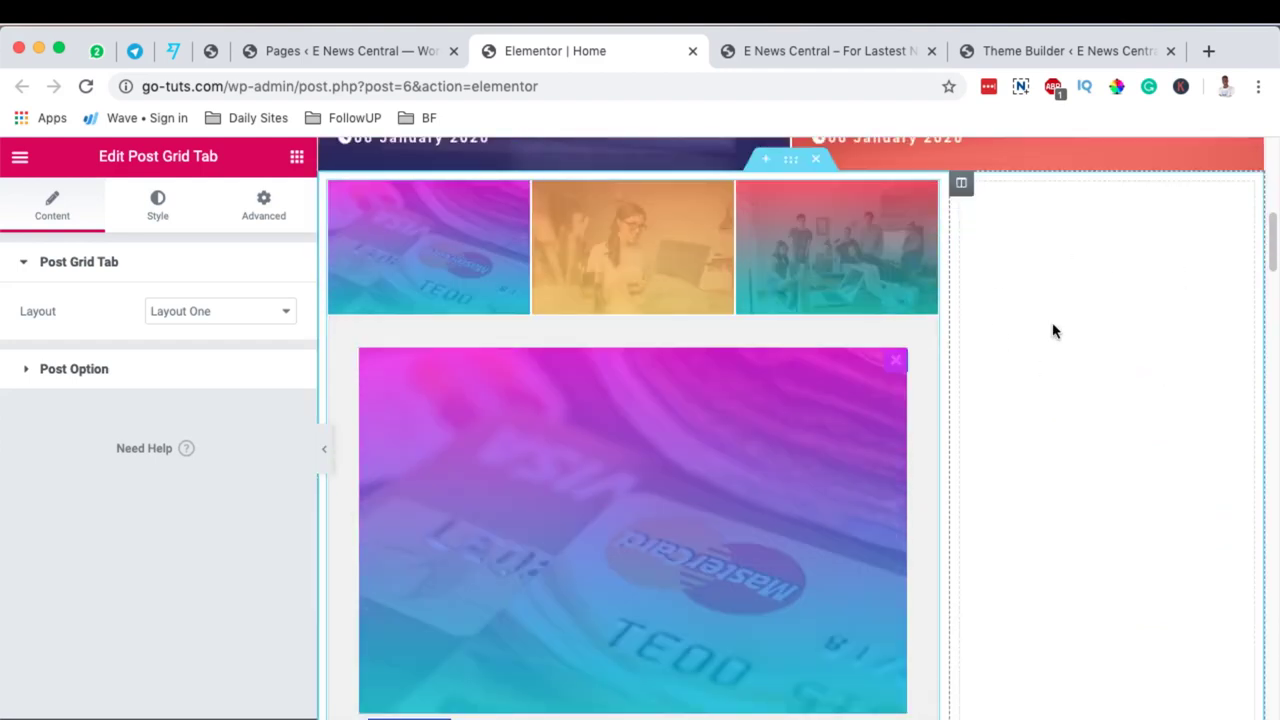
{"action": "scroll", "coordinate": [1054, 460], "scroll_direction": "down", "scroll_amount": 12}
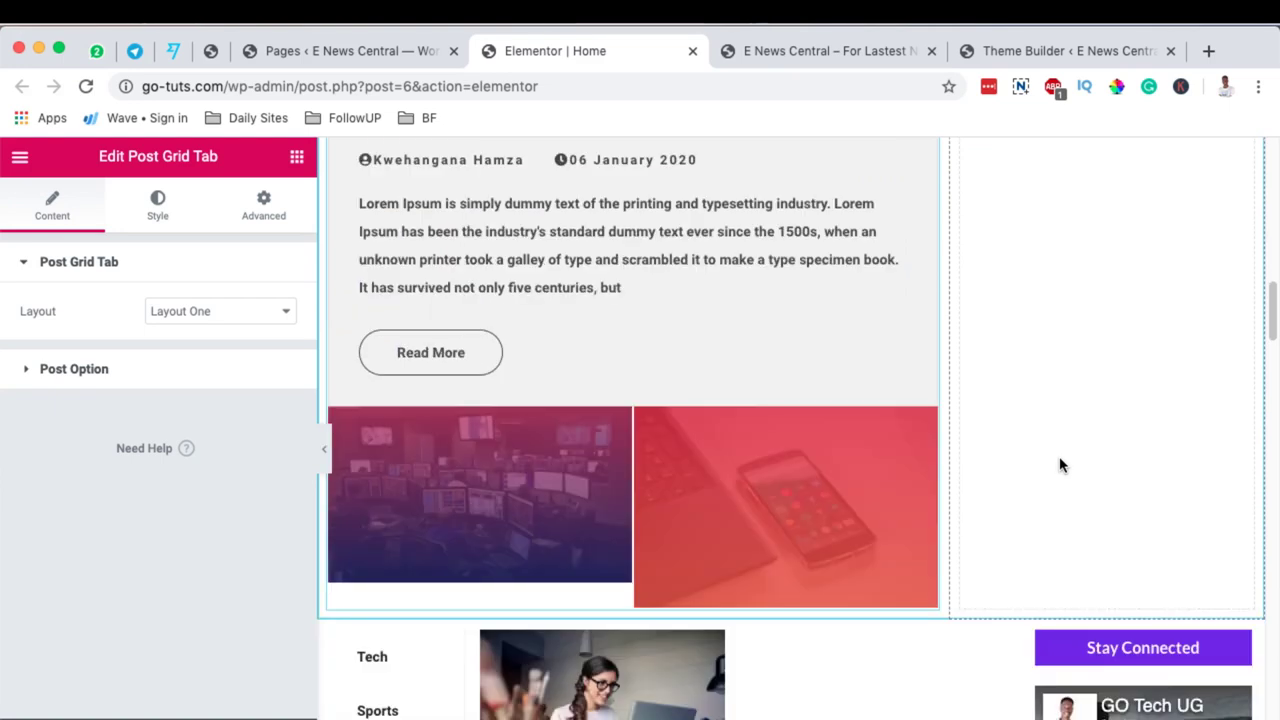
{"action": "scroll", "coordinate": [1059, 463], "scroll_direction": "down", "scroll_amount": 1}
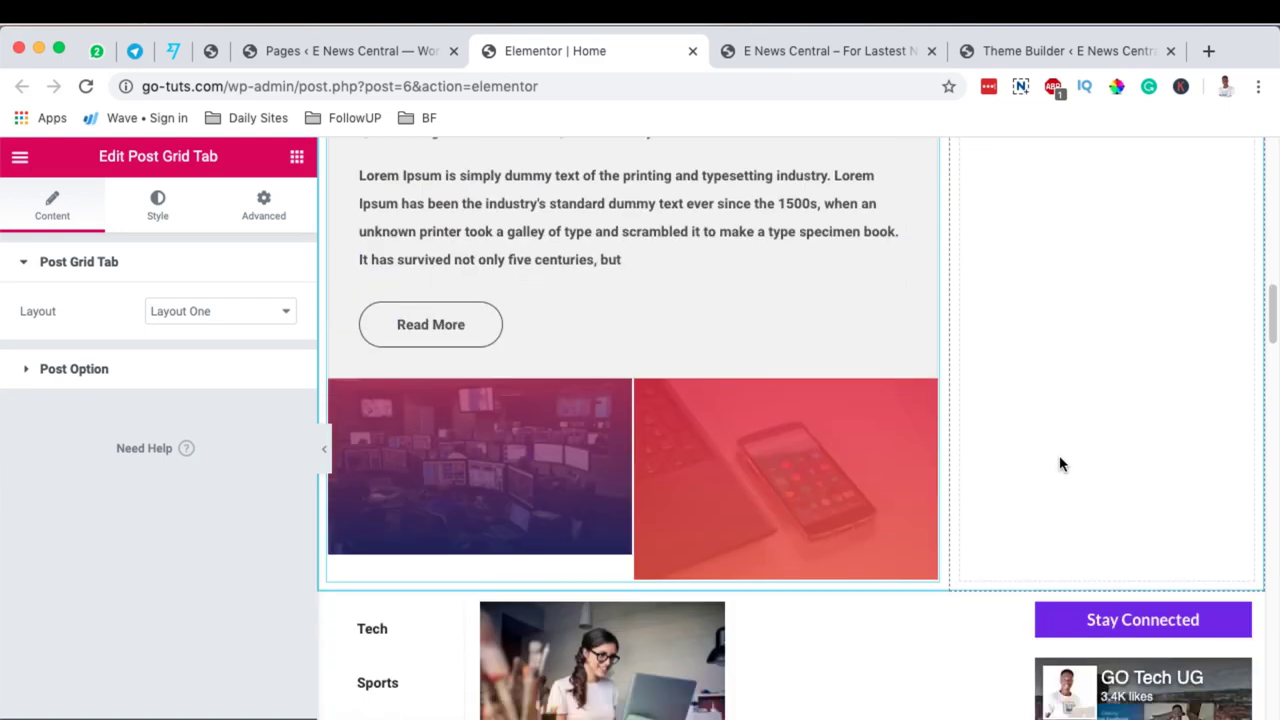
{"action": "scroll", "coordinate": [1059, 463], "scroll_direction": "up", "scroll_amount": 2}
{"action": "scroll", "coordinate": [1060, 460], "scroll_direction": "down", "scroll_amount": 3}
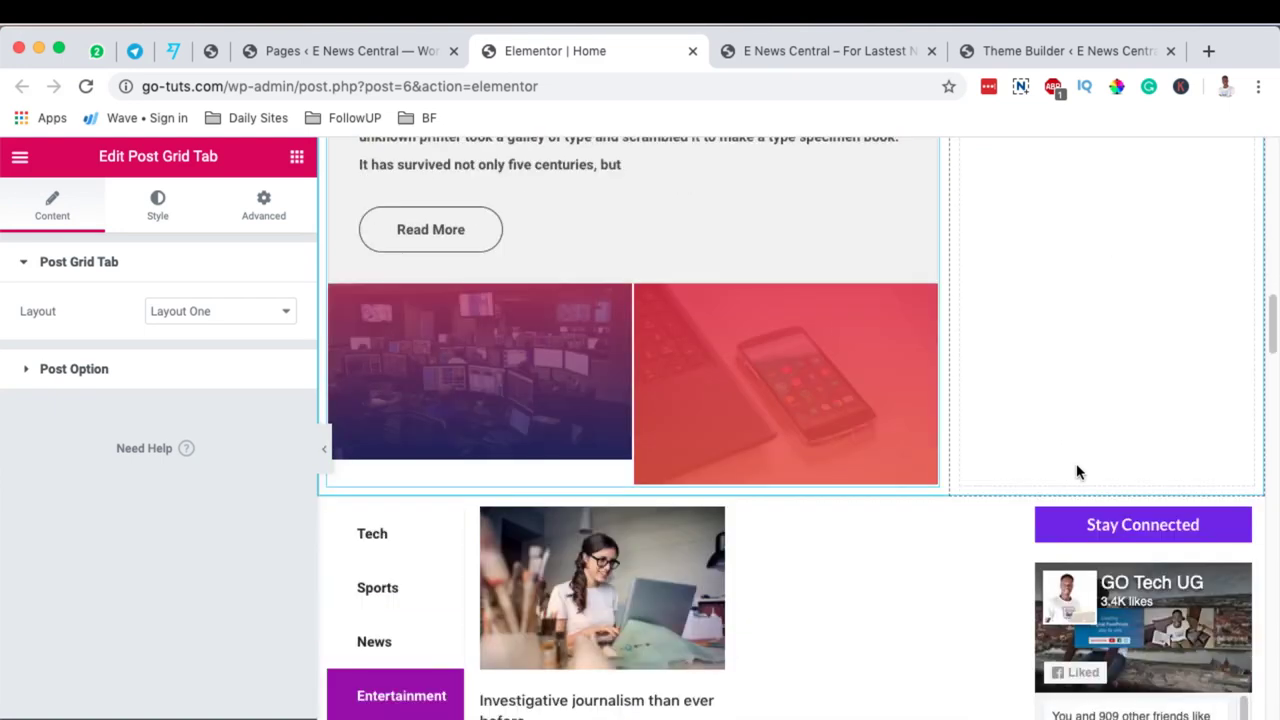
{"action": "scroll", "coordinate": [1077, 471], "scroll_direction": "down", "scroll_amount": 1}
{"action": "scroll", "coordinate": [1162, 567], "scroll_direction": "up", "scroll_amount": 4}
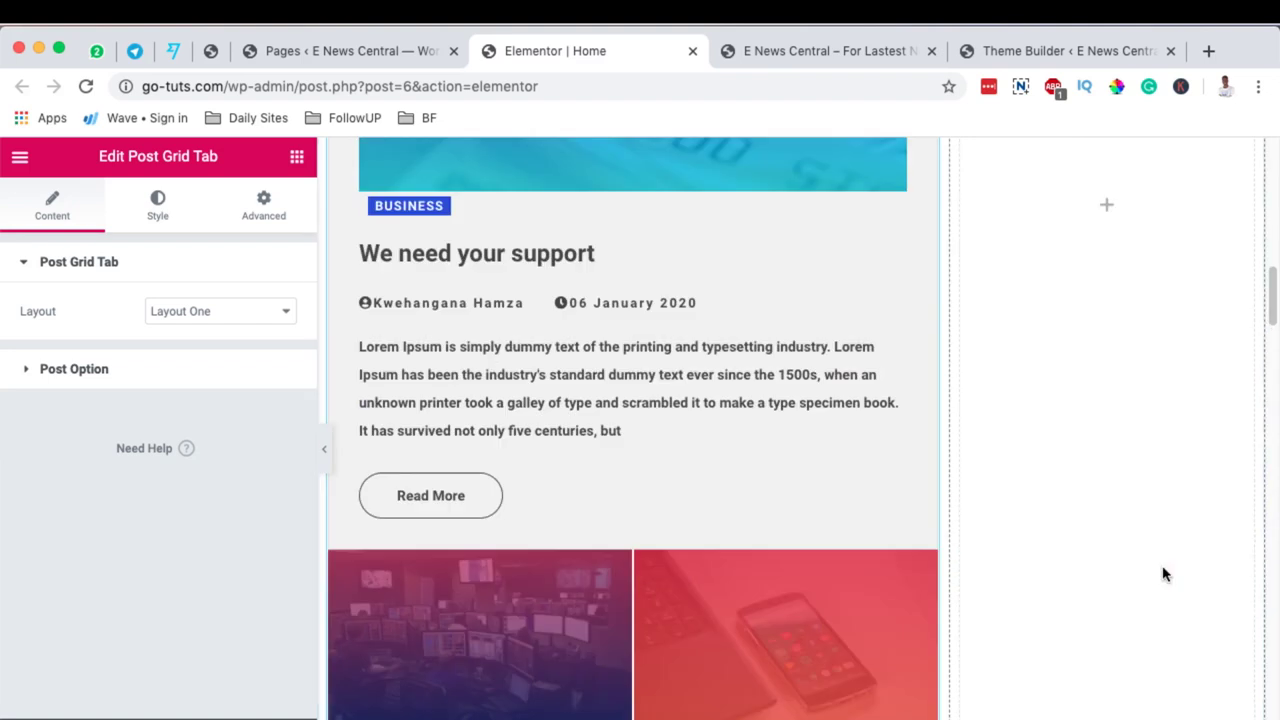
{"action": "scroll", "coordinate": [1138, 405], "scroll_direction": "up", "scroll_amount": 1}
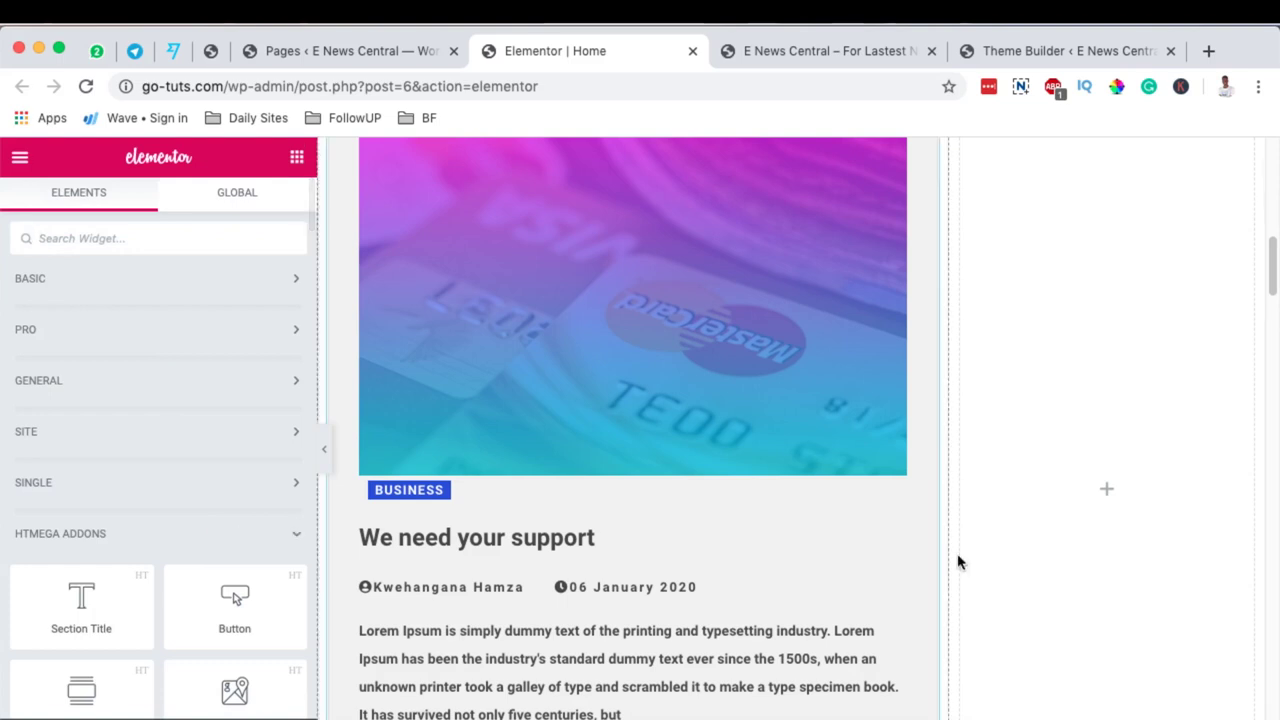
Add the Facebook Page widget to the empty narrow column beside the Post Grid Tab
{"action": "scroll", "coordinate": [1080, 583], "scroll_direction": "down", "scroll_amount": 6}
{"action": "left_click", "coordinate": [395, 566]}
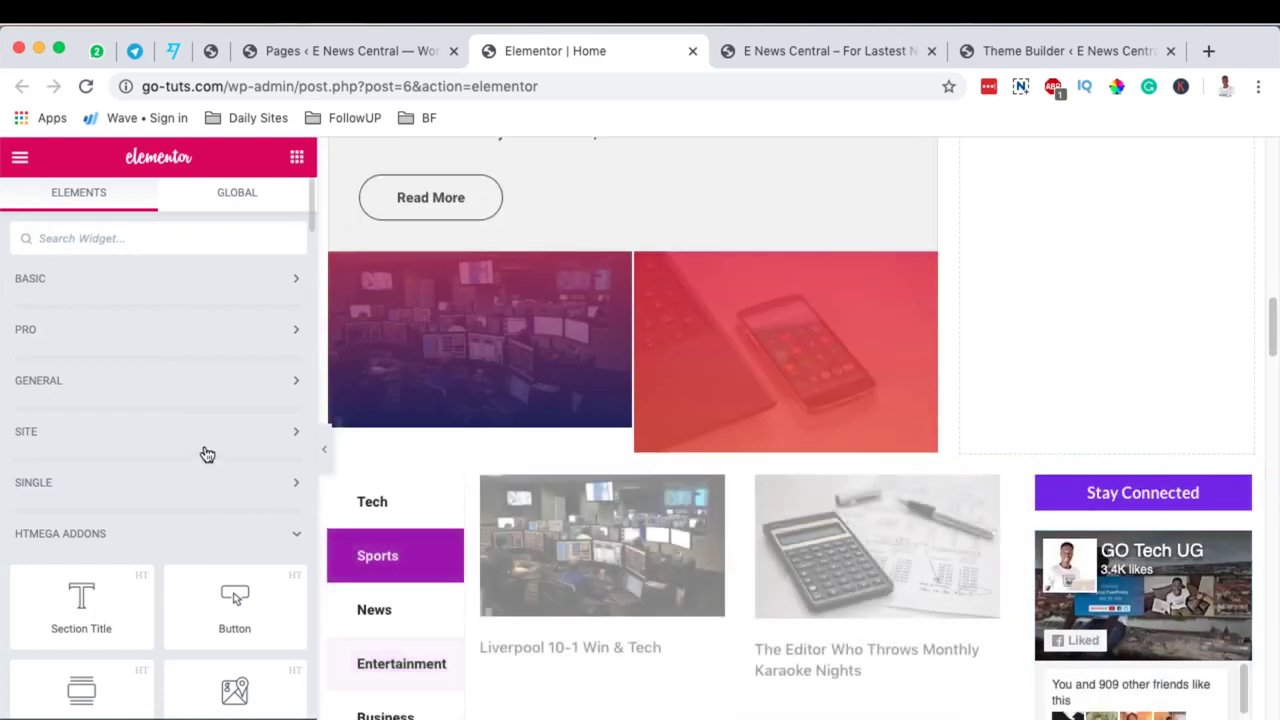
{"action": "left_click", "coordinate": [168, 339]}
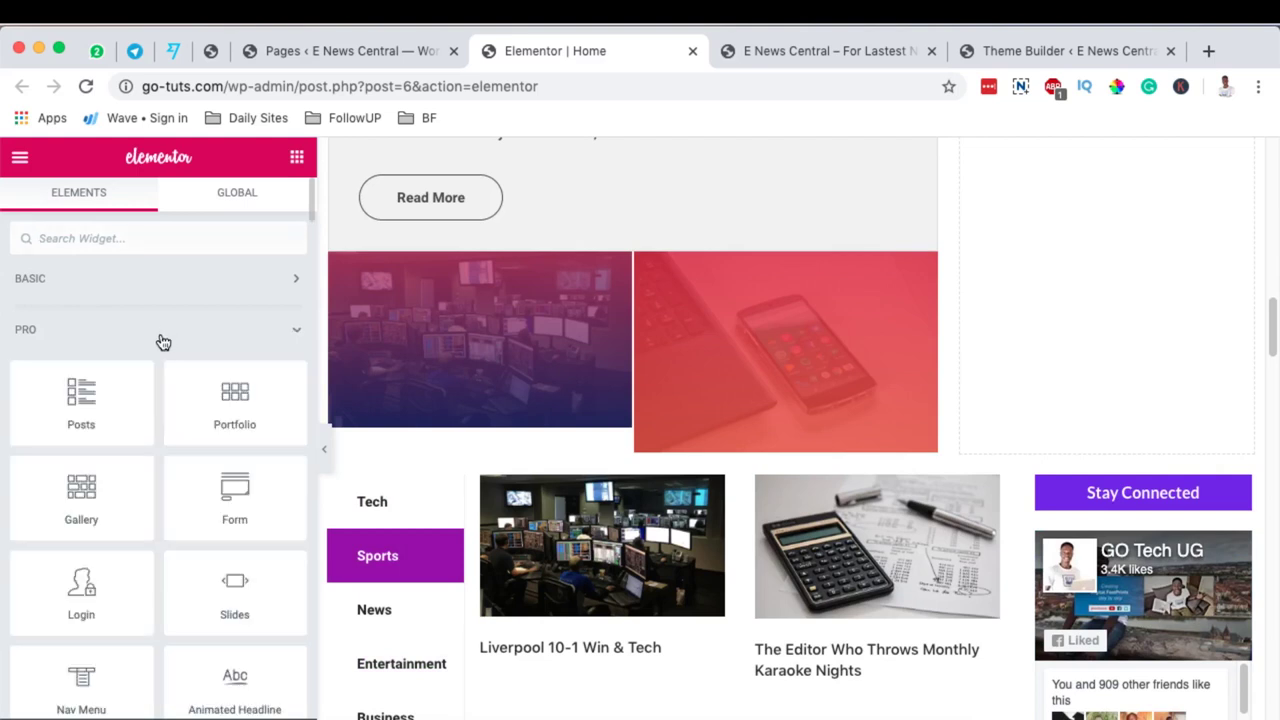
{"action": "scroll", "coordinate": [240, 460], "scroll_direction": "down", "scroll_amount": 5}
{"action": "scroll", "coordinate": [240, 516], "scroll_direction": "down", "scroll_amount": 5}
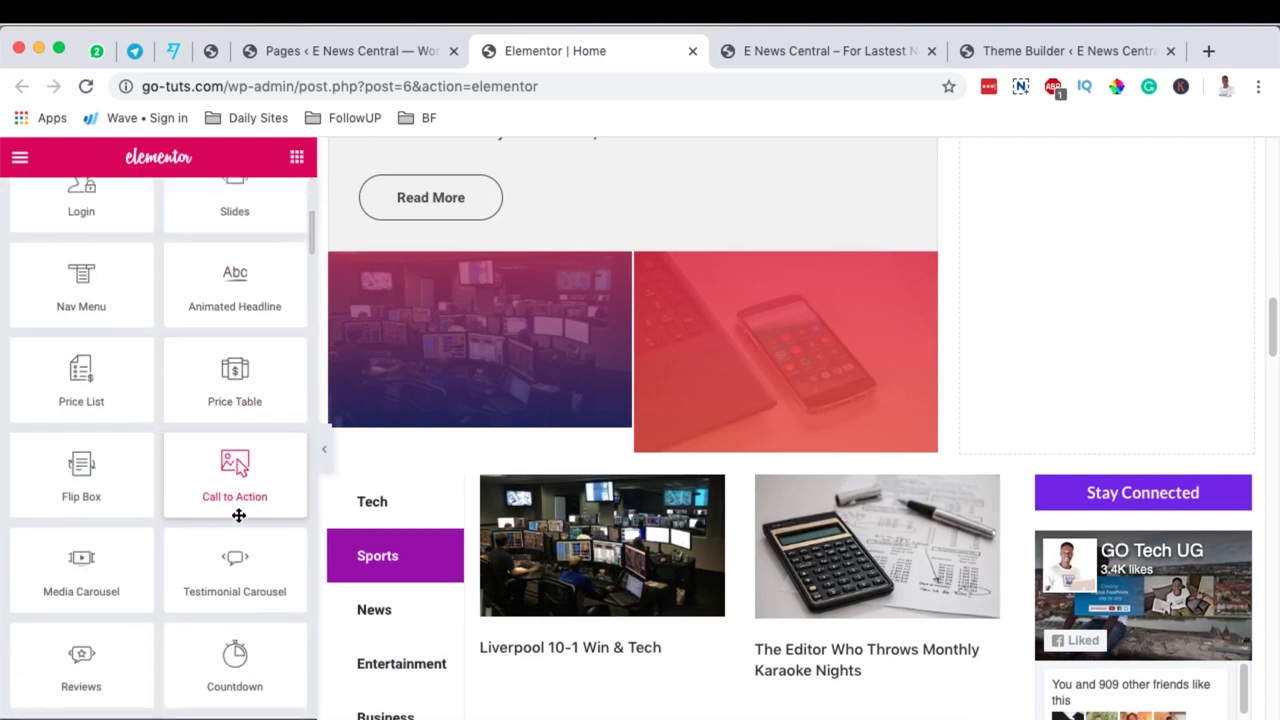
{"action": "left_click_drag", "start_coordinate": [227, 614], "coordinate": [1106, 224]}
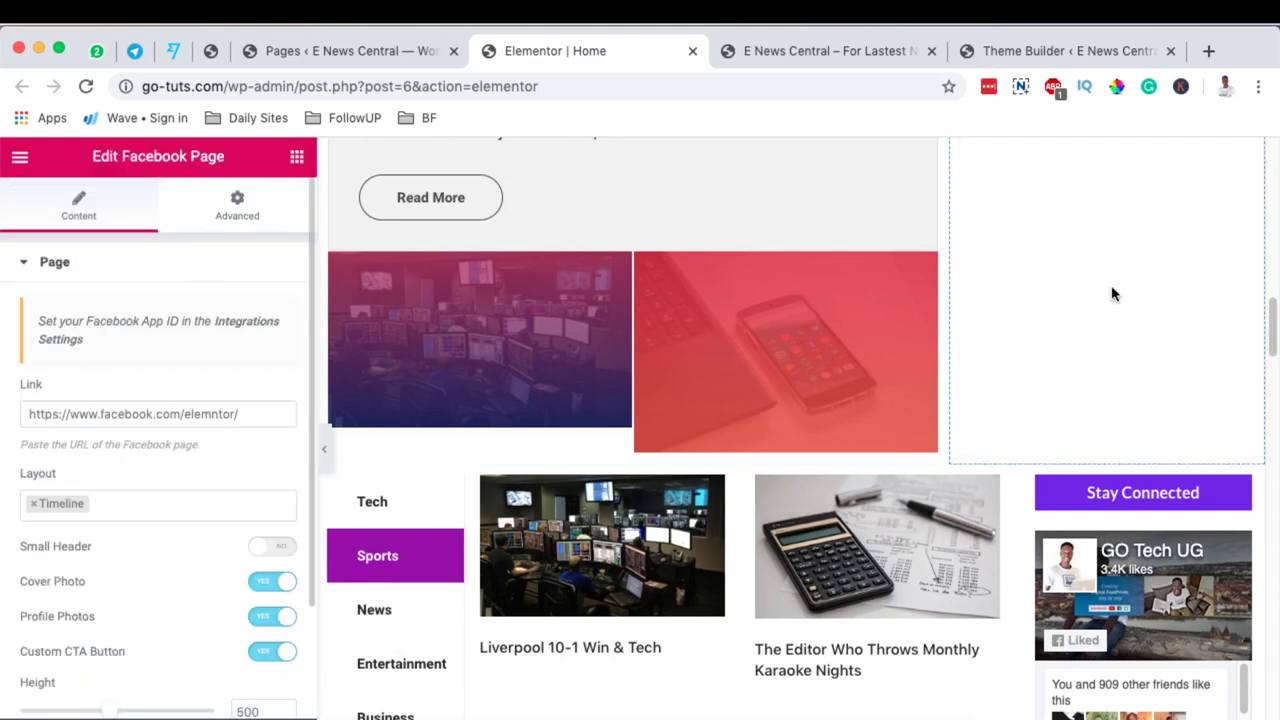
{"action": "scroll", "coordinate": [1105, 300], "scroll_direction": "up", "scroll_amount": 8}
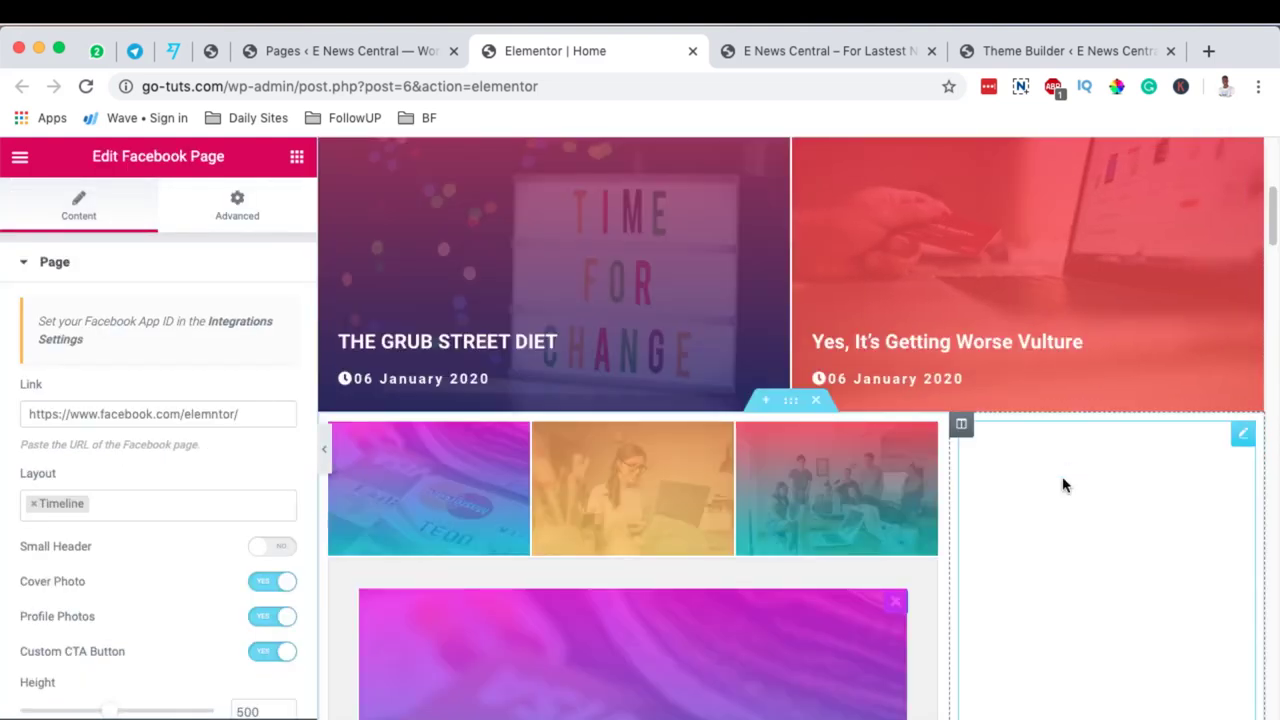
{"action": "scroll", "coordinate": [1063, 486], "scroll_direction": "down", "scroll_amount": 3}
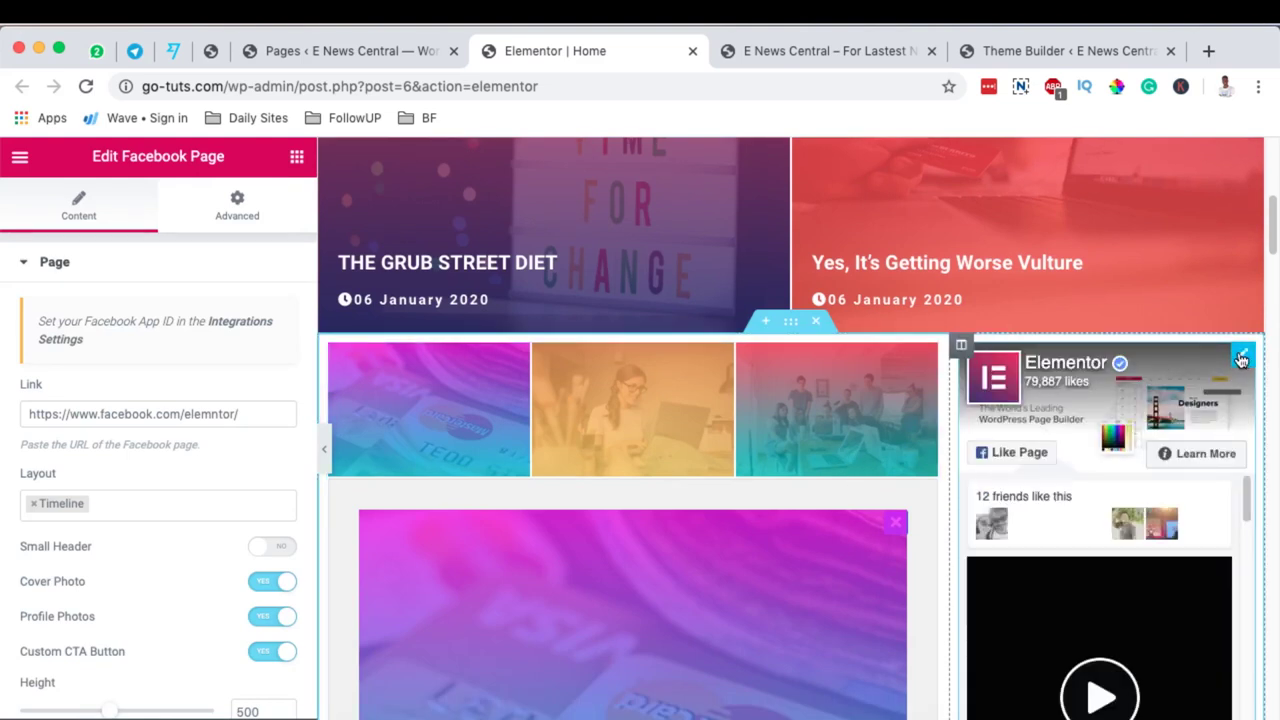
{"action": "left_click", "coordinate": [68, 414]}
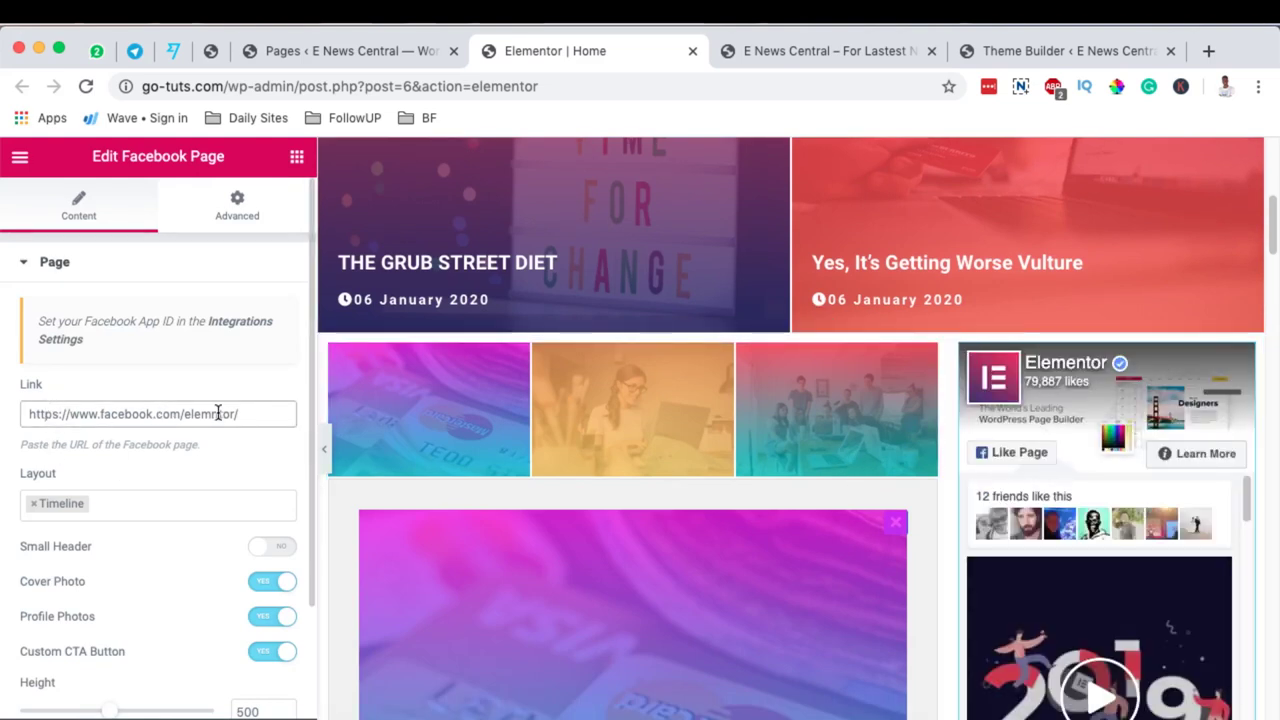
{"action": "left_click_drag", "start_coordinate": [183, 414], "coordinate": [222, 413]}
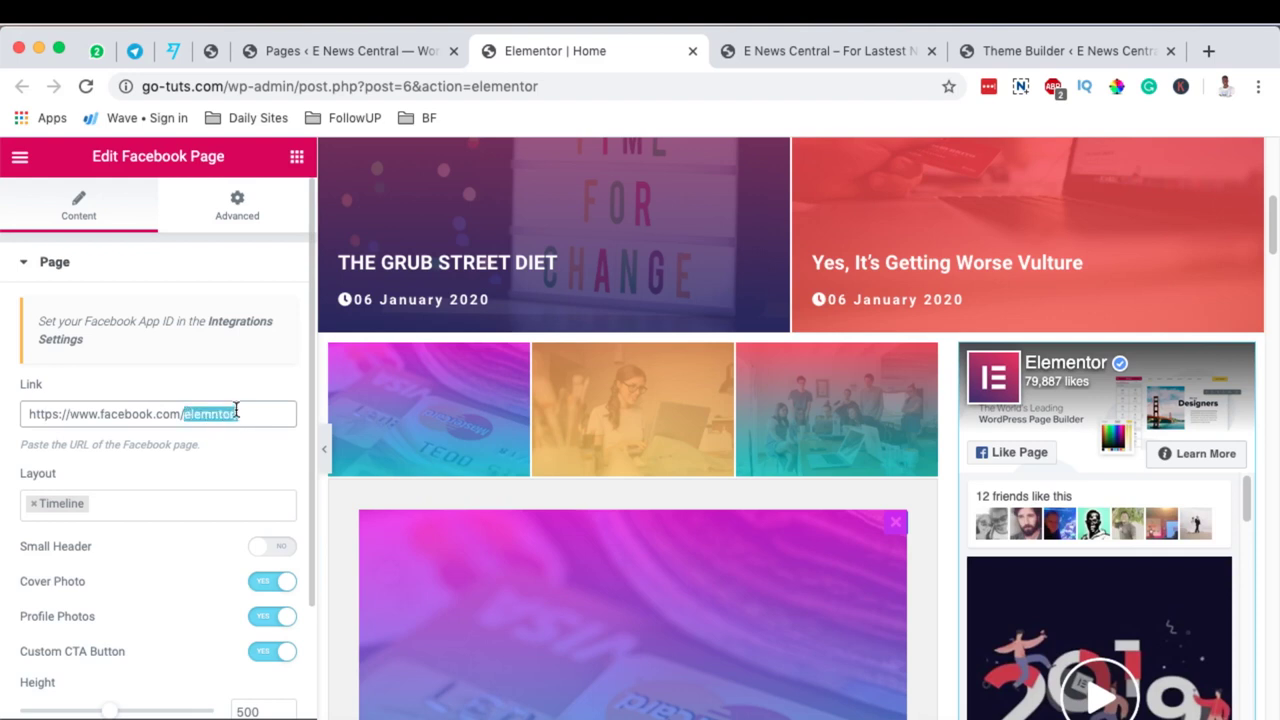
{"action": "type", "text": "got"}
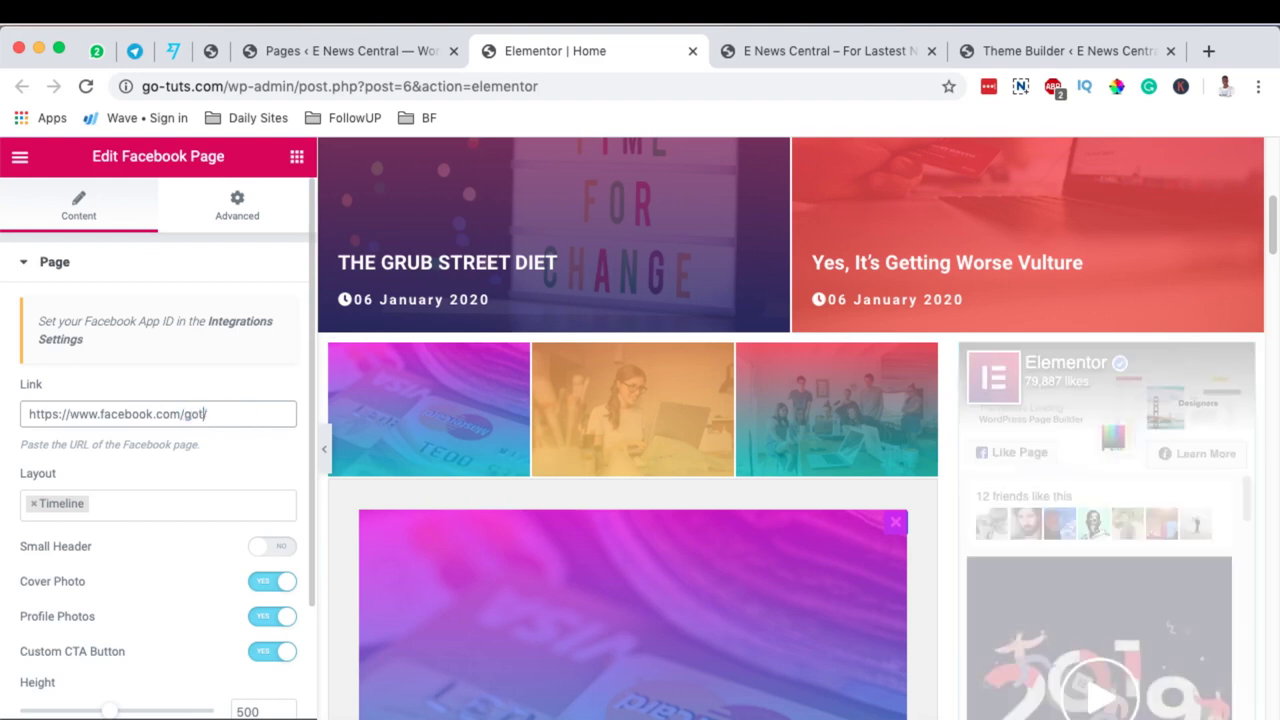
{"action": "type", "text": "ech"}
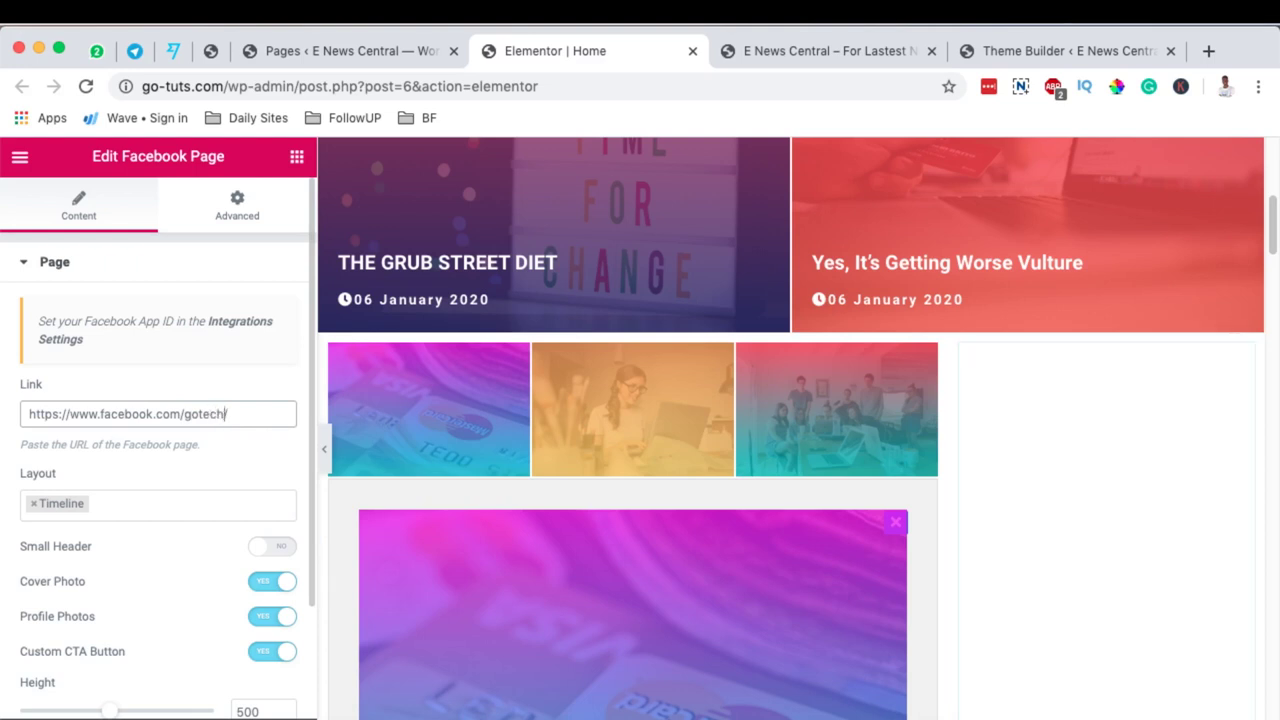
{"action": "type", "text": "ug"}
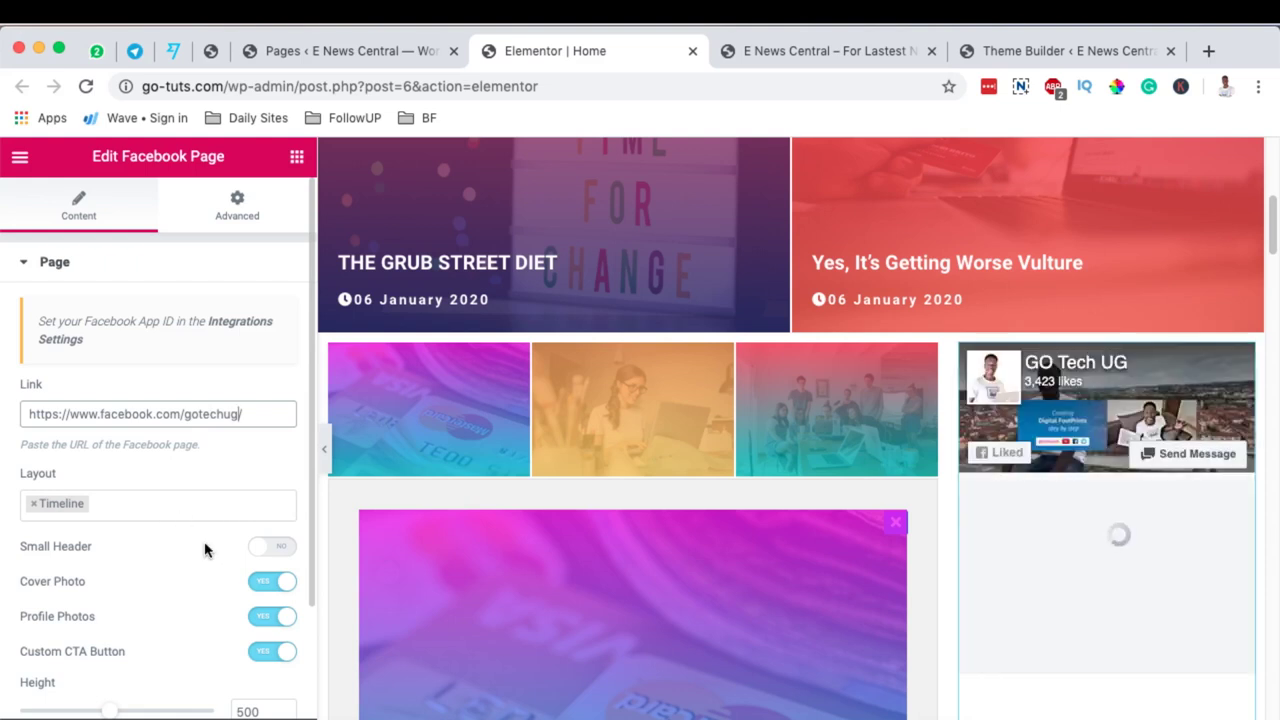
Add Messages alongside Timeline in the Facebook Page widget's layout
{"action": "scroll", "coordinate": [176, 560], "scroll_direction": "down", "scroll_amount": 1}
{"action": "scroll", "coordinate": [175, 560], "scroll_direction": "down", "scroll_amount": 2}
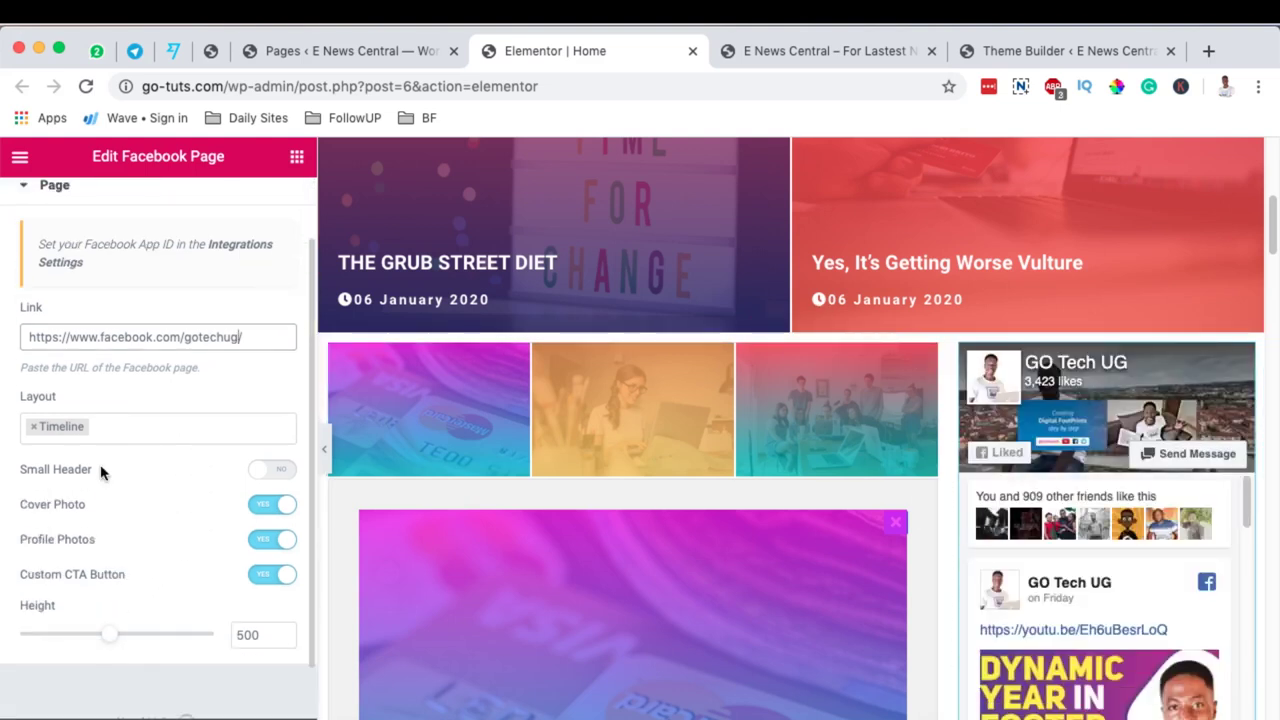
{"action": "left_click", "coordinate": [109, 425]}
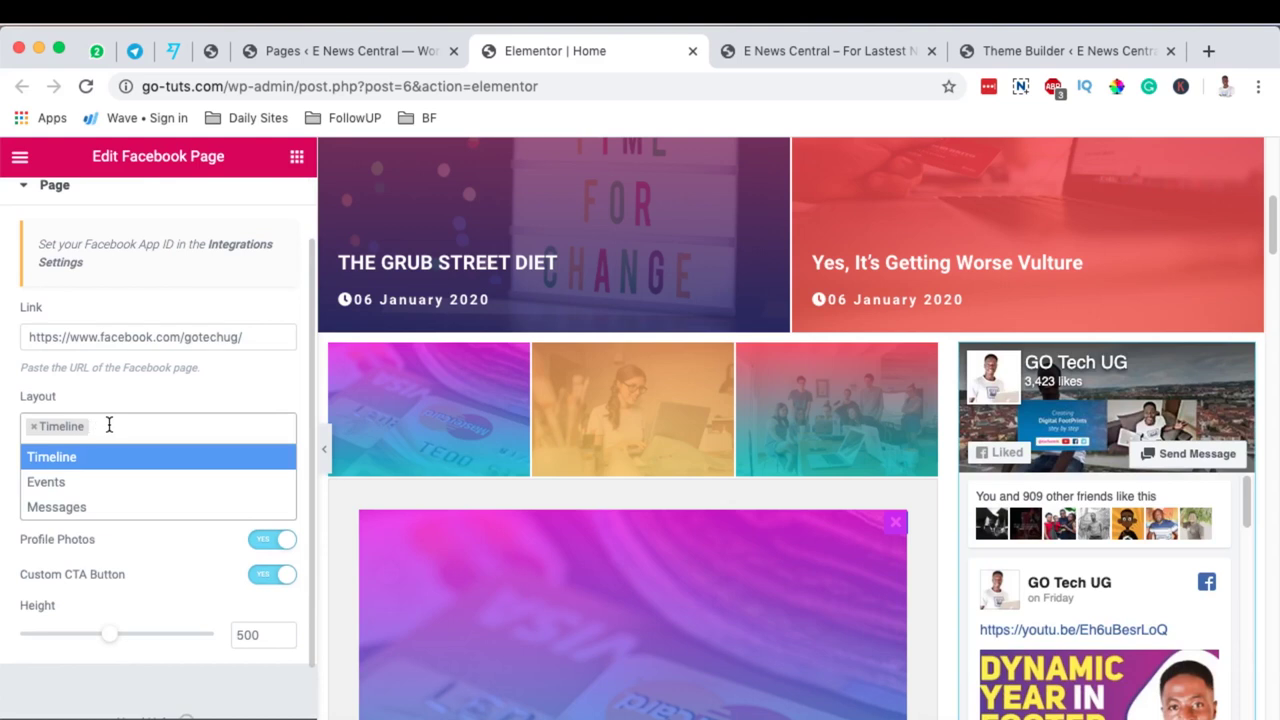
{"action": "left_click", "coordinate": [77, 506]}
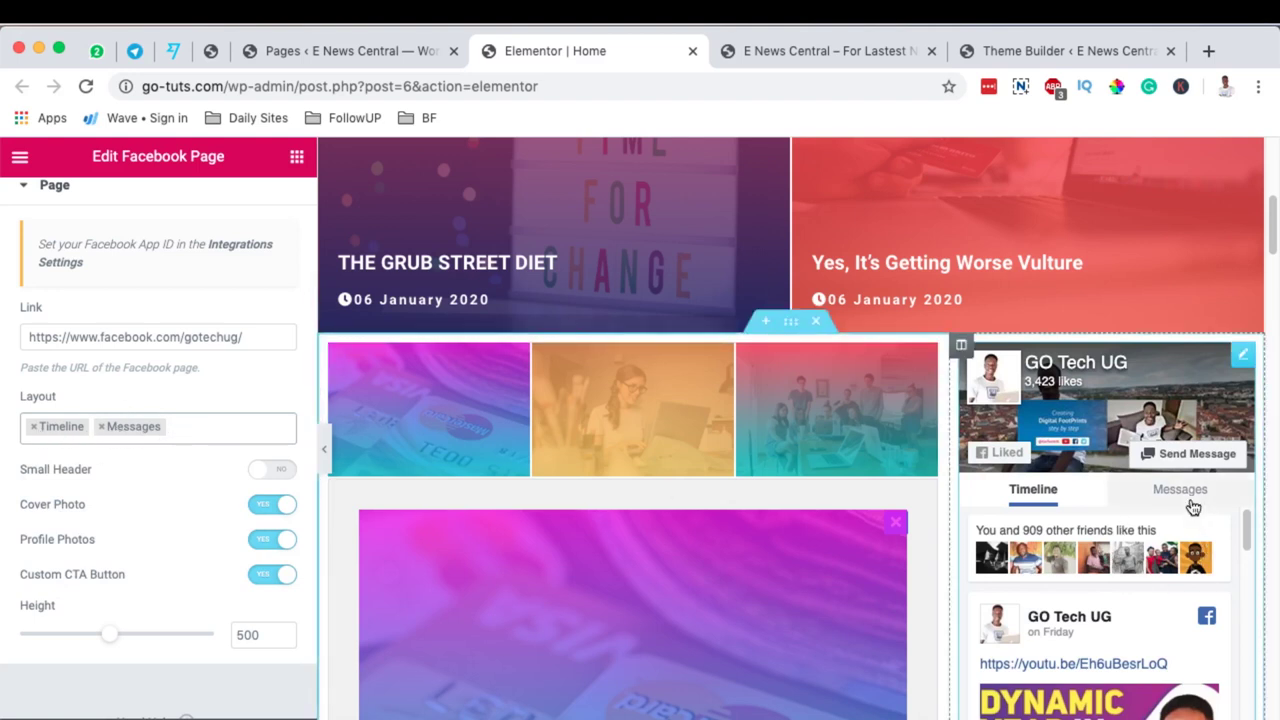
Examine the Facebook page box in the narrow column and compare it with the Stay Connected sidebar beside the category tabs
{"action": "scroll", "coordinate": [1227, 532], "scroll_direction": "down", "scroll_amount": 2}
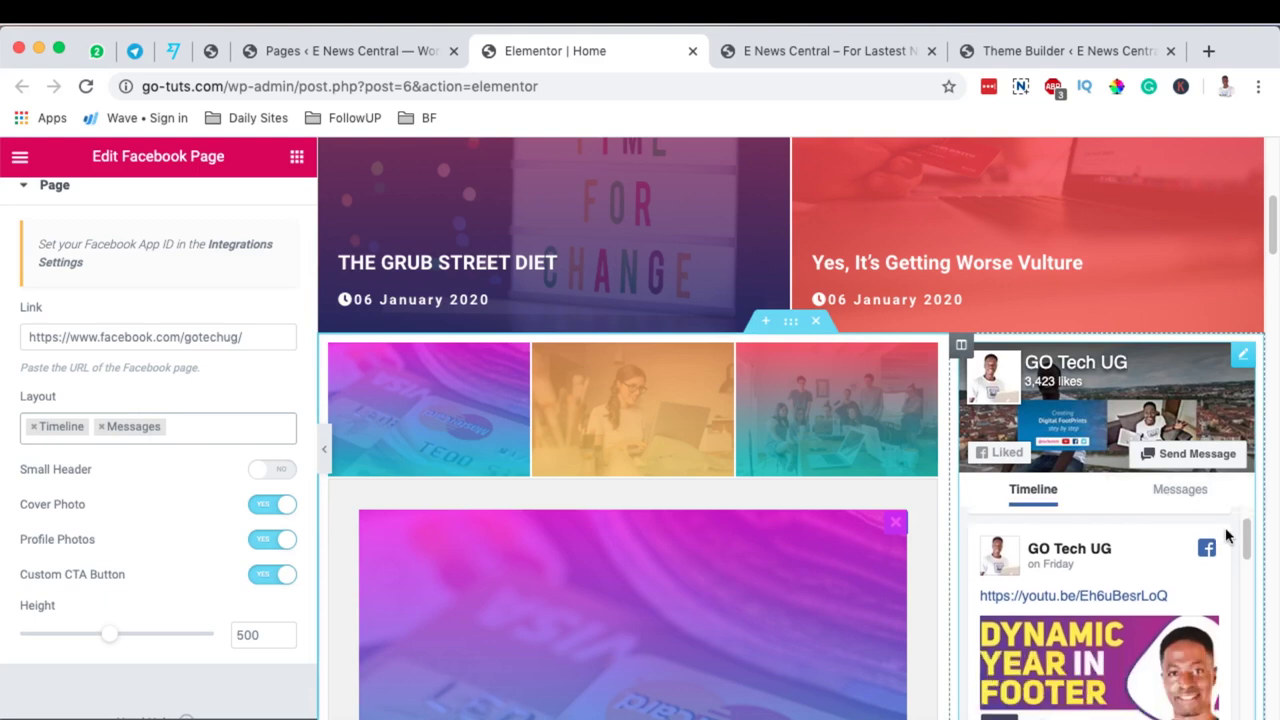
{"action": "scroll", "coordinate": [1257, 562], "scroll_direction": "down", "scroll_amount": 2}
{"action": "scroll", "coordinate": [1263, 563], "scroll_direction": "down", "scroll_amount": 10}
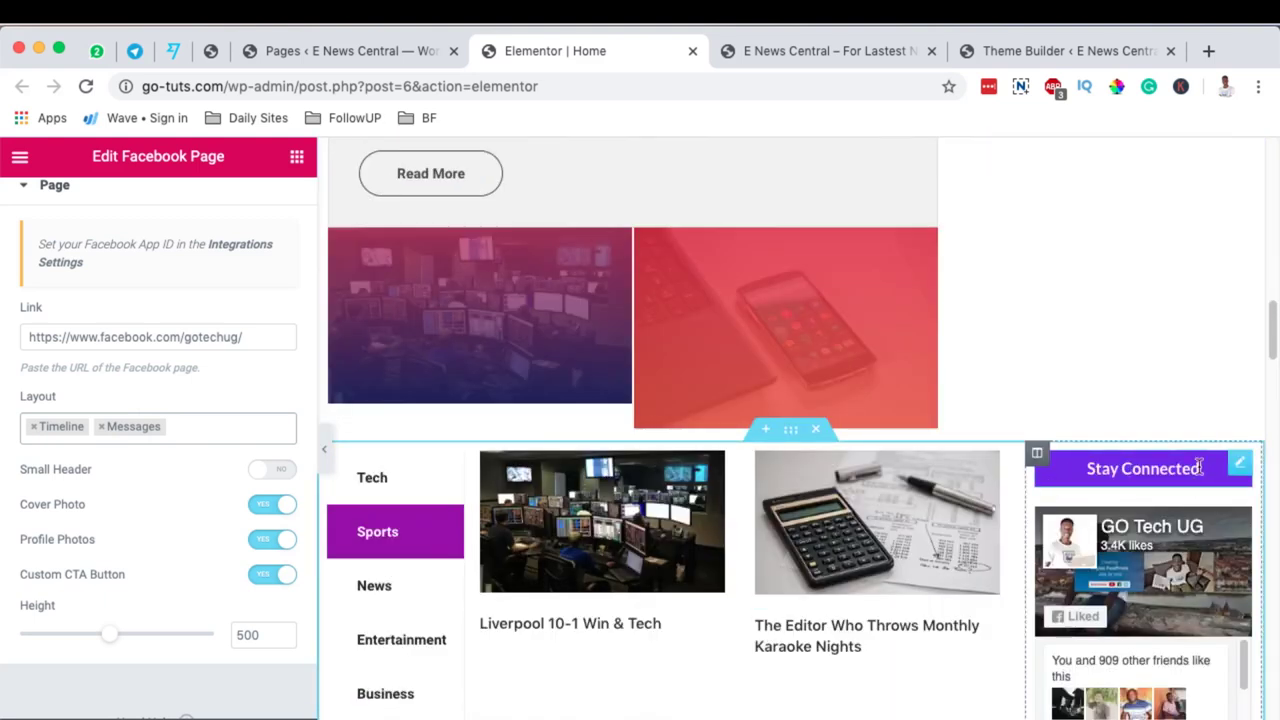
{"action": "scroll", "coordinate": [1140, 480], "scroll_direction": "up", "scroll_amount": 1}
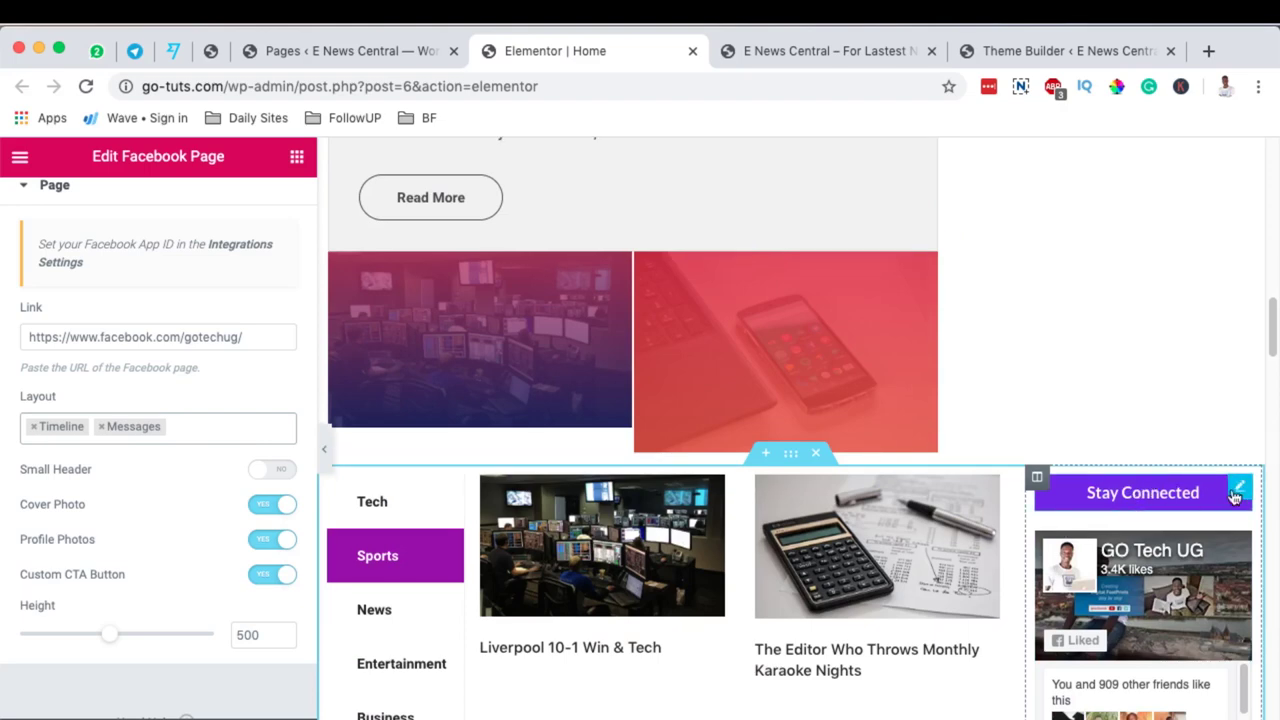
{"action": "scroll", "coordinate": [1220, 475], "scroll_direction": "up", "scroll_amount": 10}
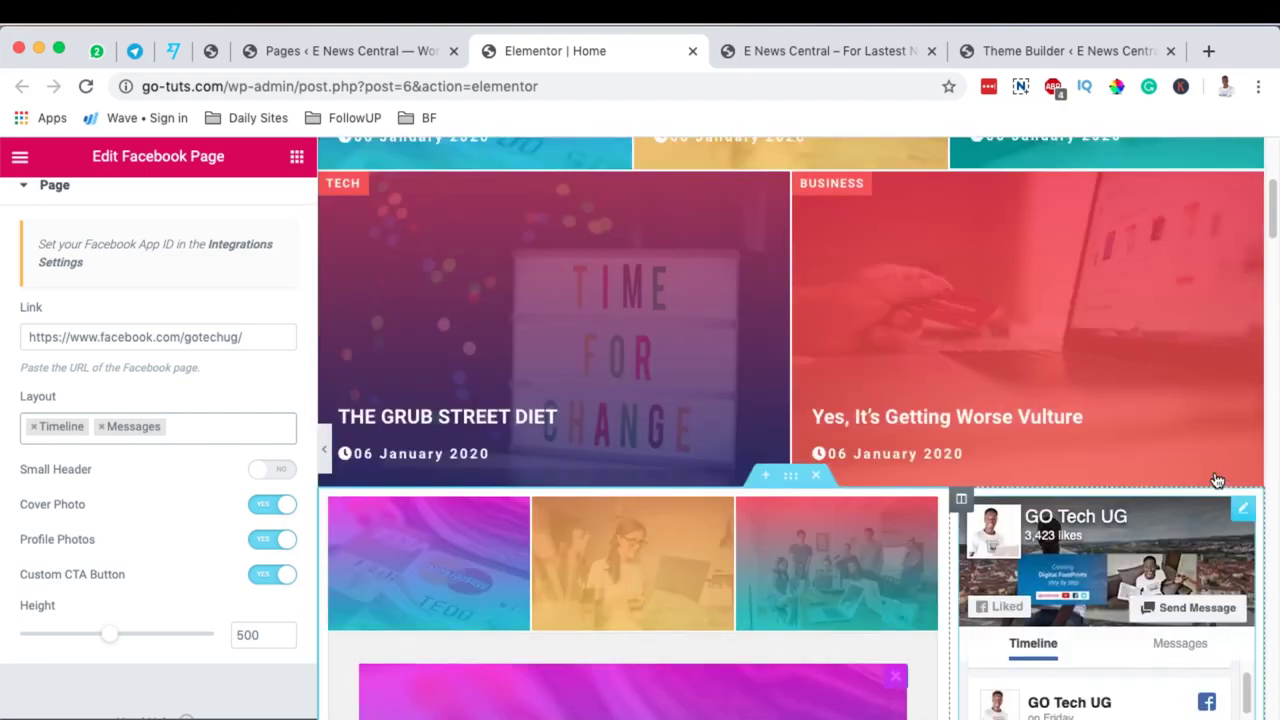
{"action": "scroll", "coordinate": [1216, 480], "scroll_direction": "down", "scroll_amount": 5}
{"action": "scroll", "coordinate": [1214, 482], "scroll_direction": "up", "scroll_amount": 1}
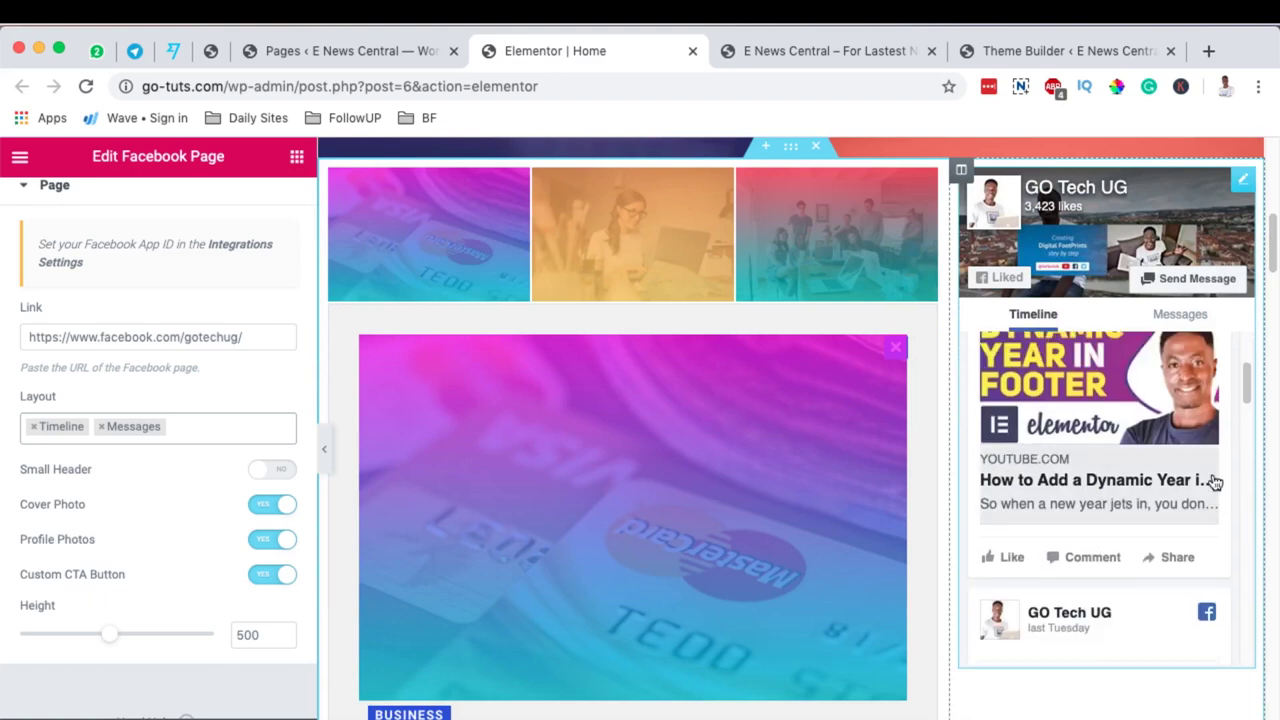
{"action": "scroll", "coordinate": [1212, 482], "scroll_direction": "up", "scroll_amount": 2}
{"action": "scroll", "coordinate": [829, 531], "scroll_direction": "up", "scroll_amount": 4}
{"action": "scroll", "coordinate": [661, 531], "scroll_direction": "down", "scroll_amount": 1}
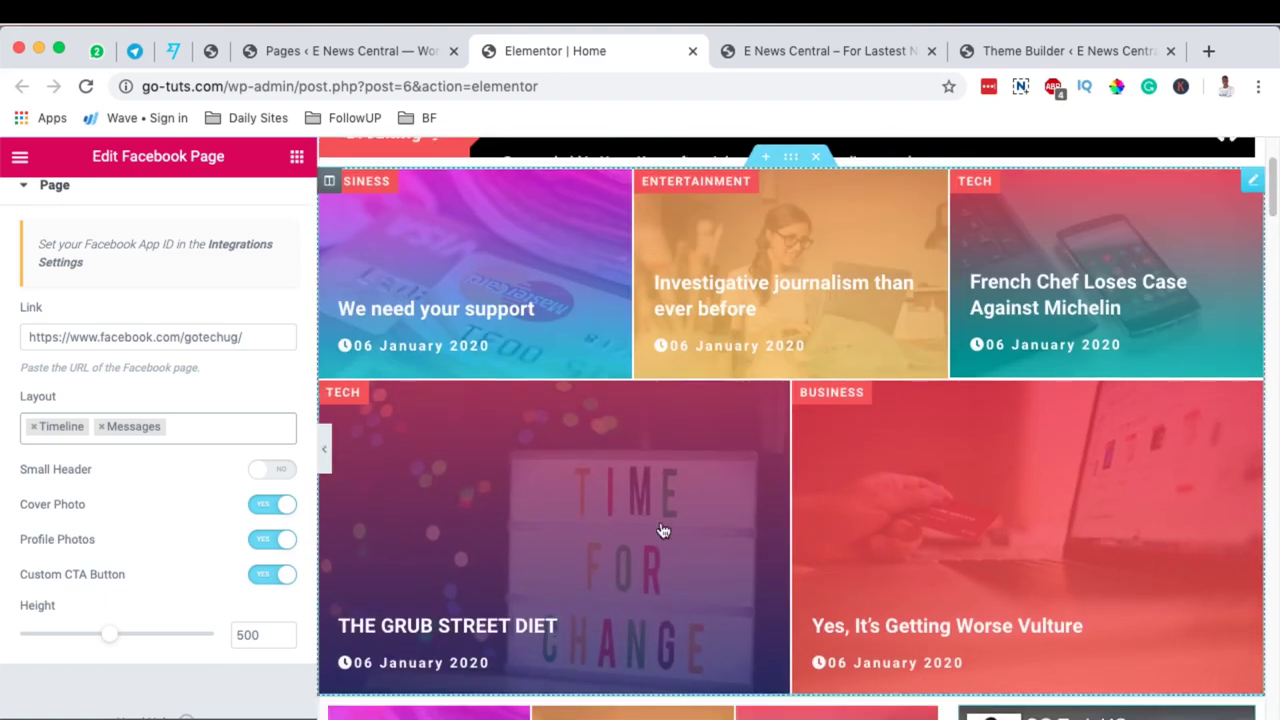
{"action": "scroll", "coordinate": [661, 531], "scroll_direction": "down", "scroll_amount": 3}
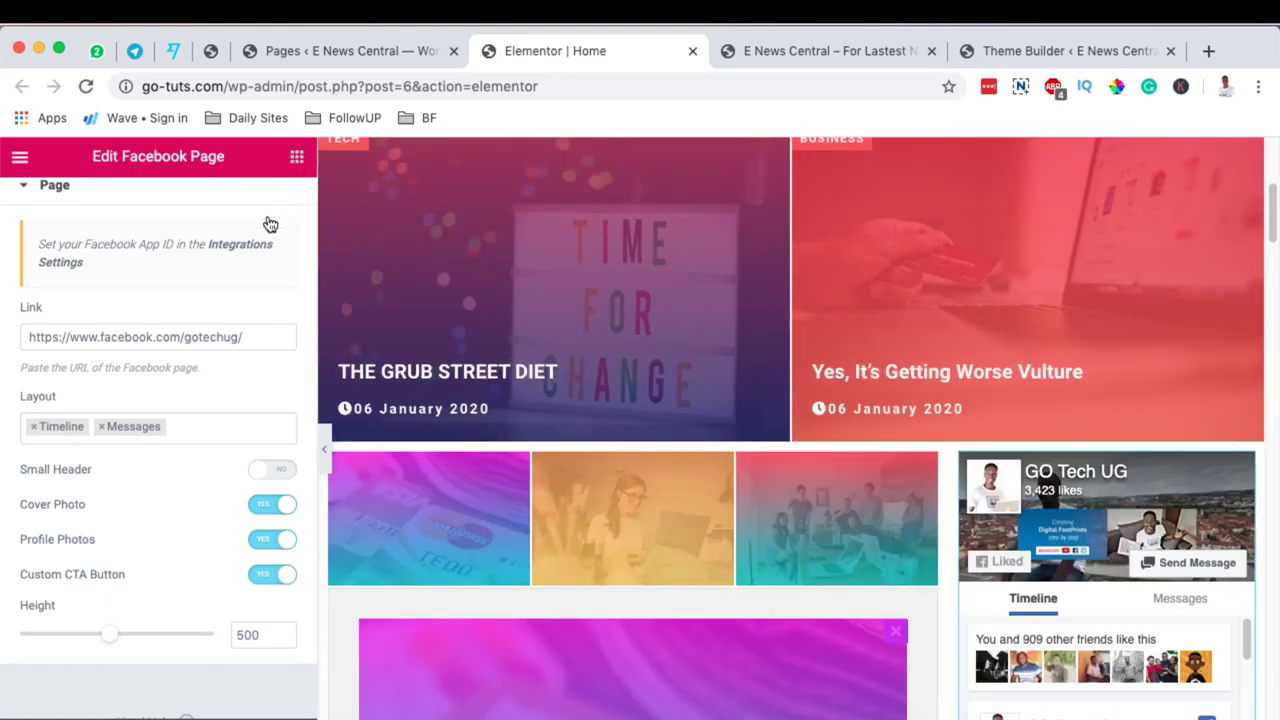
Add a basic Heading widget above the Facebook page box in the narrow column
{"action": "left_click", "coordinate": [296, 156]}
{"action": "scroll", "coordinate": [249, 368], "scroll_direction": "down", "scroll_amount": 1}
{"action": "scroll", "coordinate": [249, 370], "scroll_direction": "up", "scroll_amount": 1}
{"action": "left_click", "coordinate": [114, 278]}
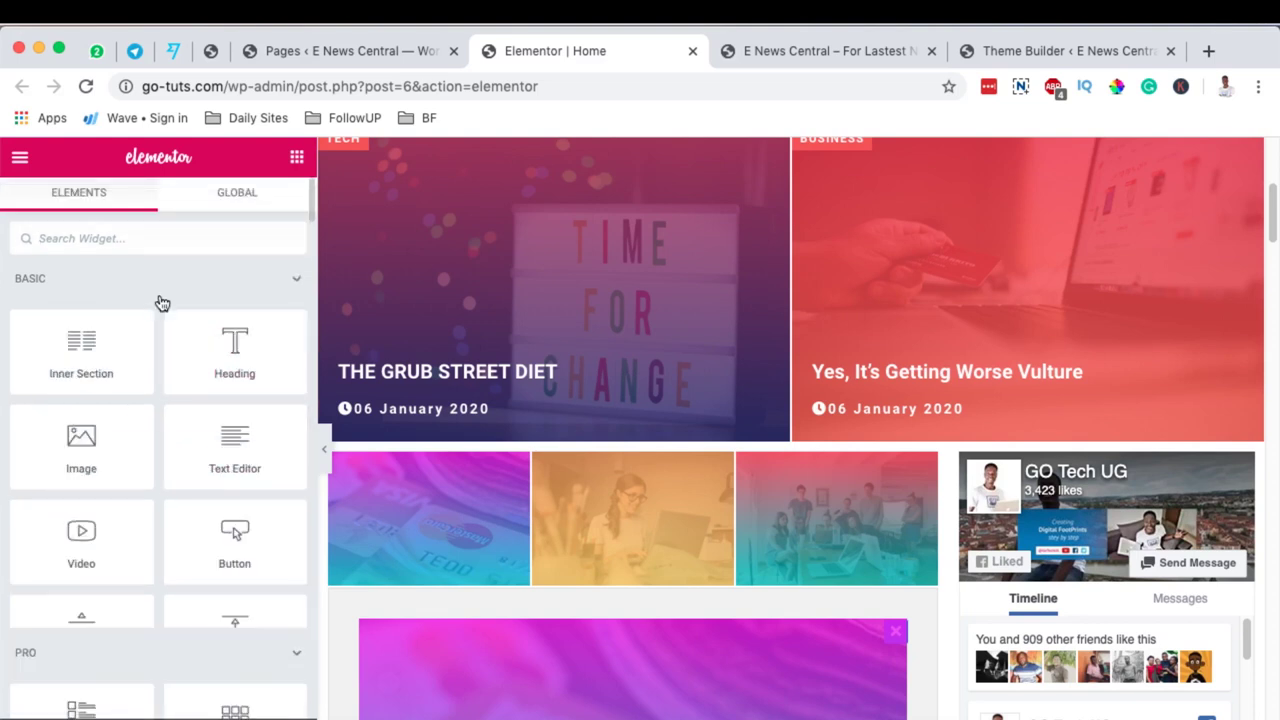
{"action": "scroll", "coordinate": [943, 514], "scroll_direction": "down", "scroll_amount": 4}
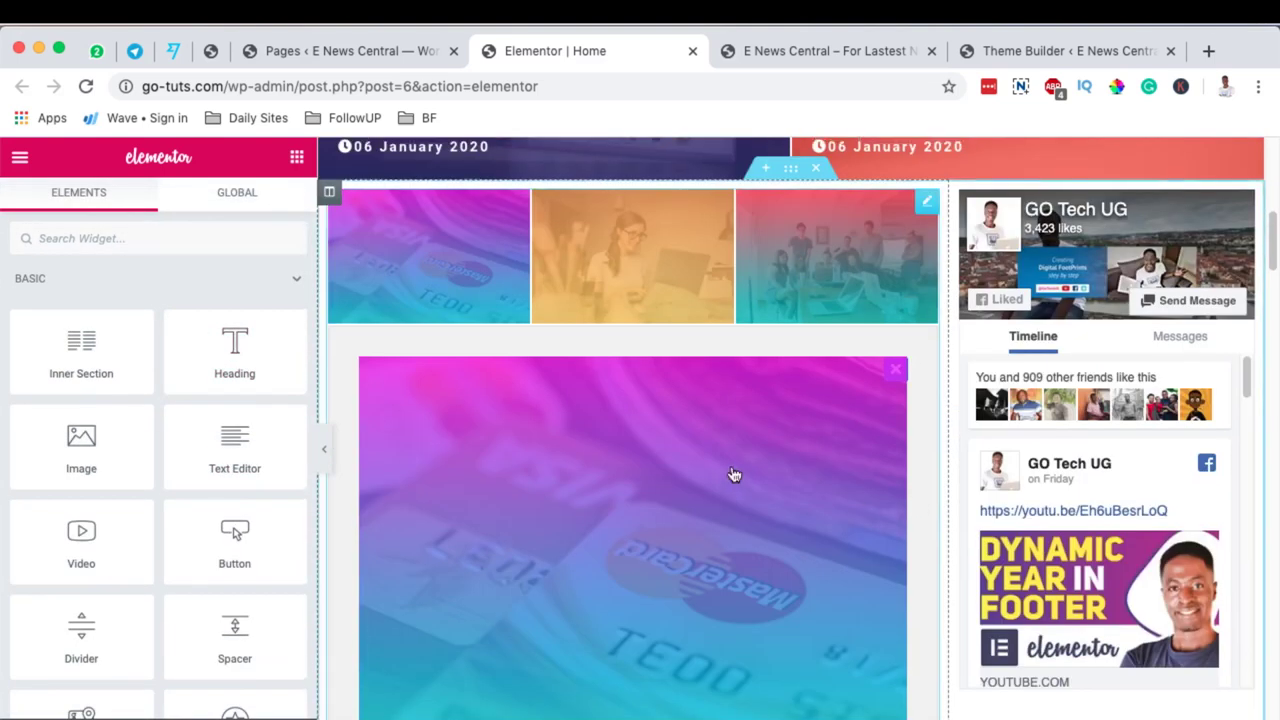
{"action": "scroll", "coordinate": [600, 450], "scroll_direction": "up", "scroll_amount": 2}
{"action": "left_click_drag", "start_coordinate": [238, 360], "coordinate": [1108, 312]}
Replace the new heading's placeholder title with "Stay Connected"
{"action": "triple_click", "coordinate": [93, 333]}
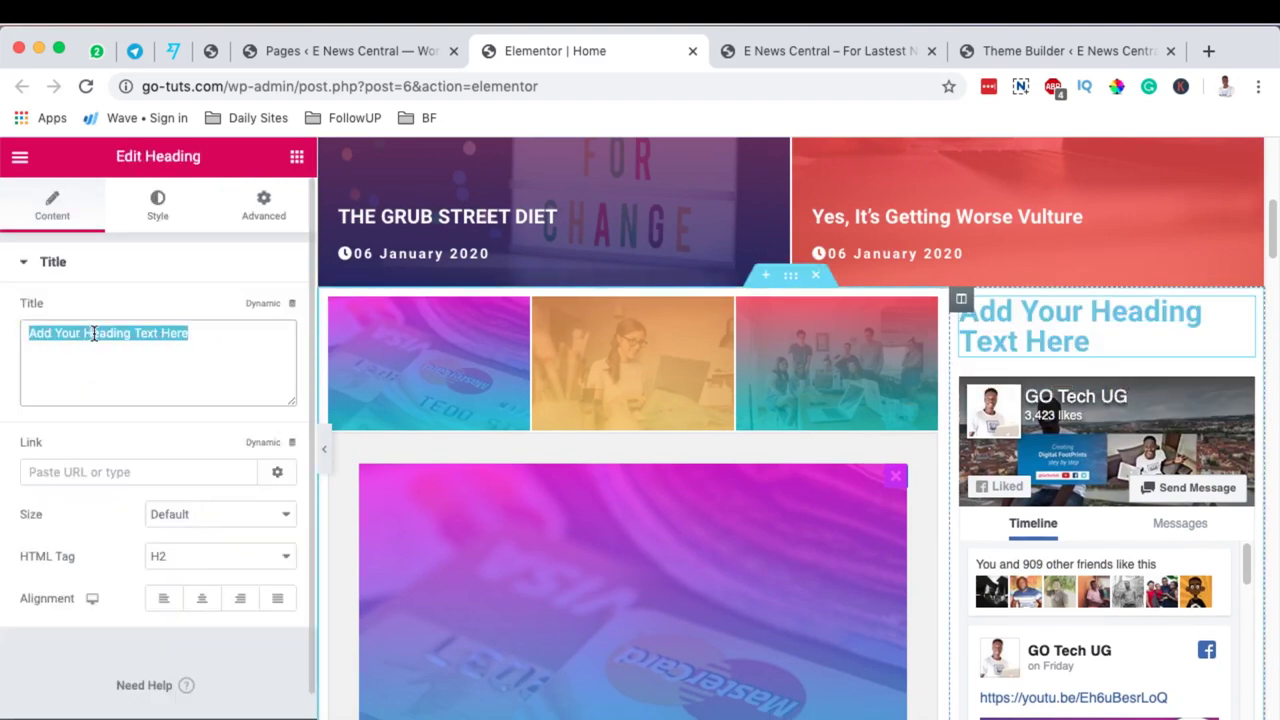
{"action": "type", "text": "Sa"}
{"action": "type", "text": "ay "}
{"action": "type", "text": "Conne"}
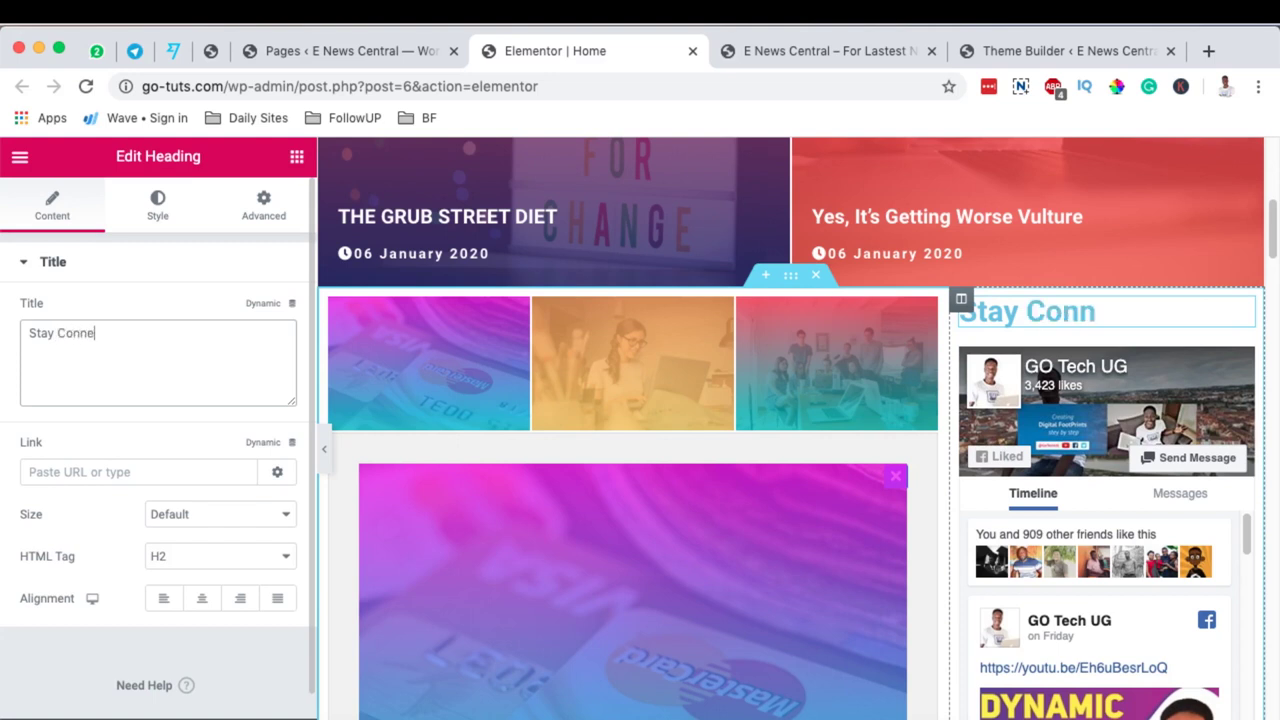
{"action": "type", "text": "cted"}
Set the Stay Connected heading's text colour to white
{"action": "scroll", "coordinate": [1000, 520], "scroll_direction": "down", "scroll_amount": 2}
{"action": "scroll", "coordinate": [497, 460], "scroll_direction": "down", "scroll_amount": 3}
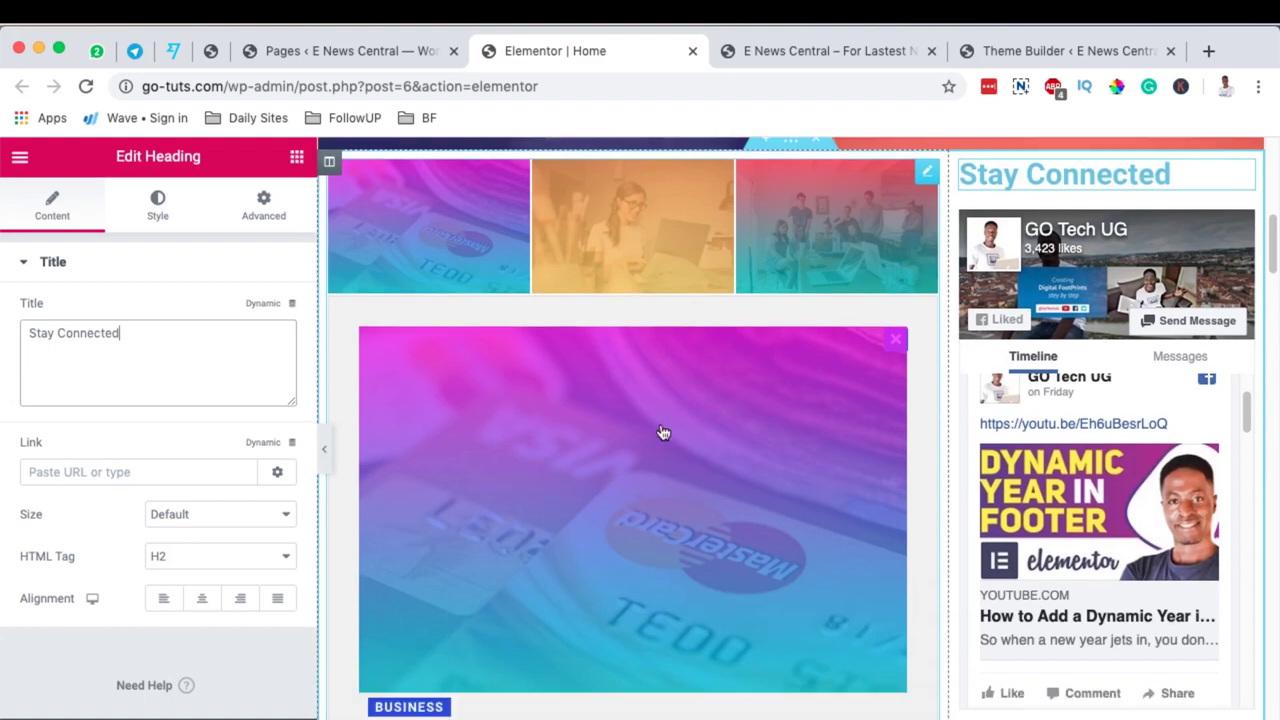
{"action": "left_click", "coordinate": [168, 208]}
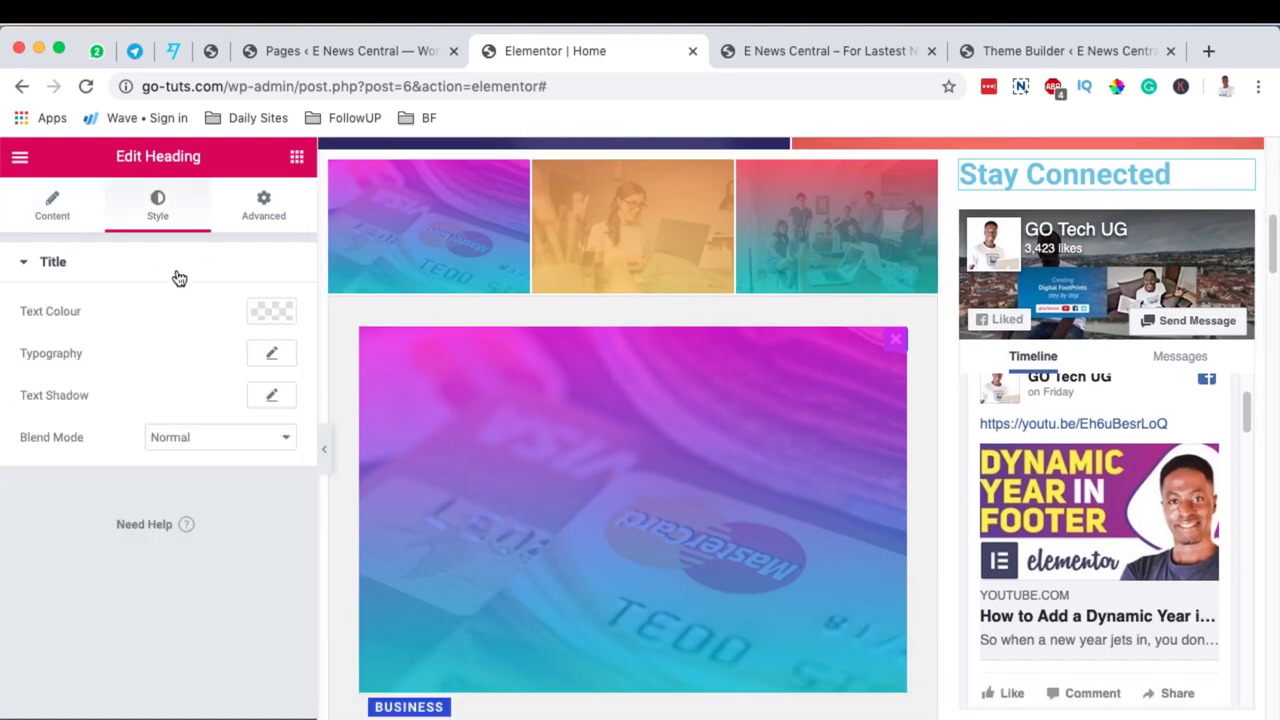
{"action": "left_click", "coordinate": [288, 314]}
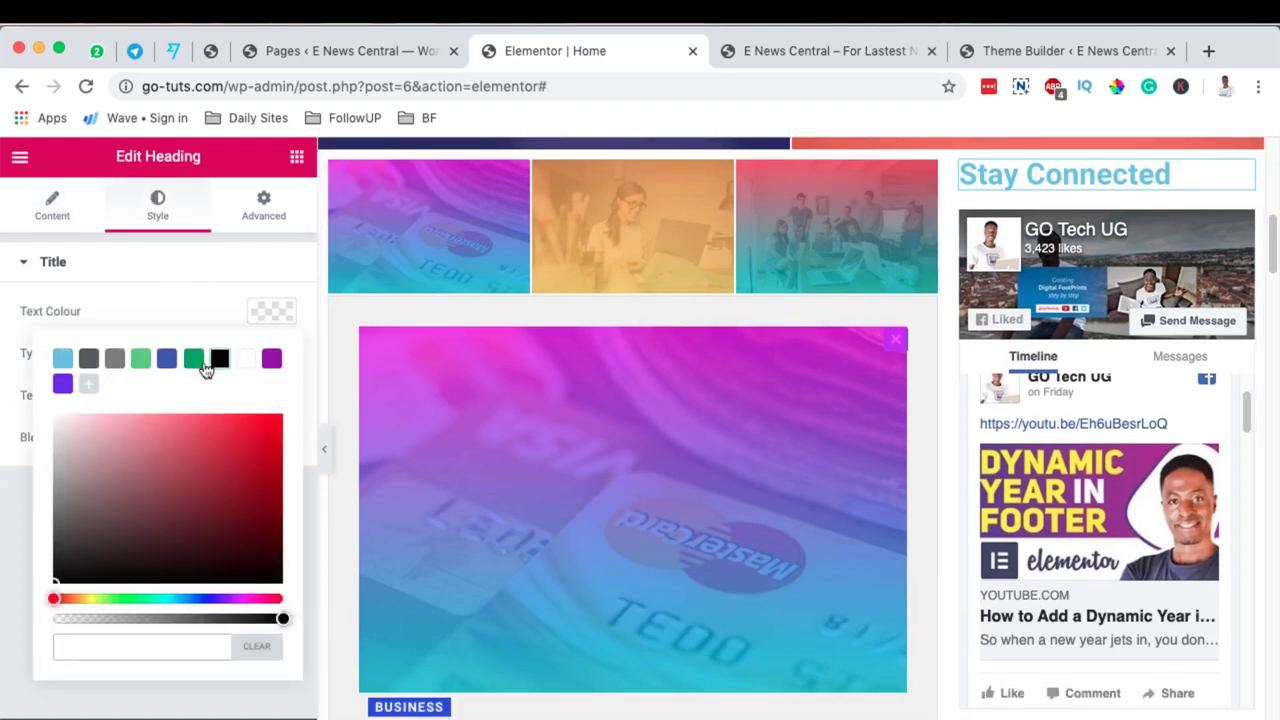
{"action": "left_click", "coordinate": [250, 360]}
{"action": "left_click", "coordinate": [275, 313]}
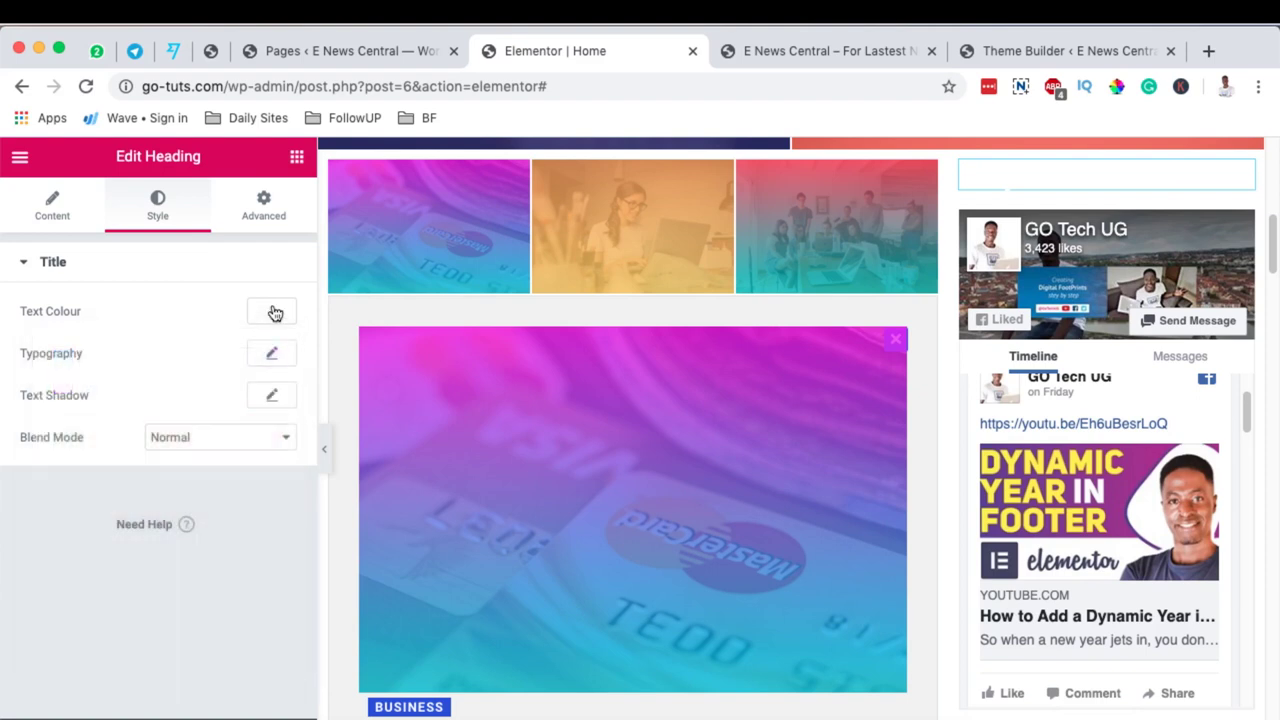
Open the Stay Connected heading's typography and search the font families for "late", "lat" and "lo"
{"action": "left_click", "coordinate": [273, 355]}
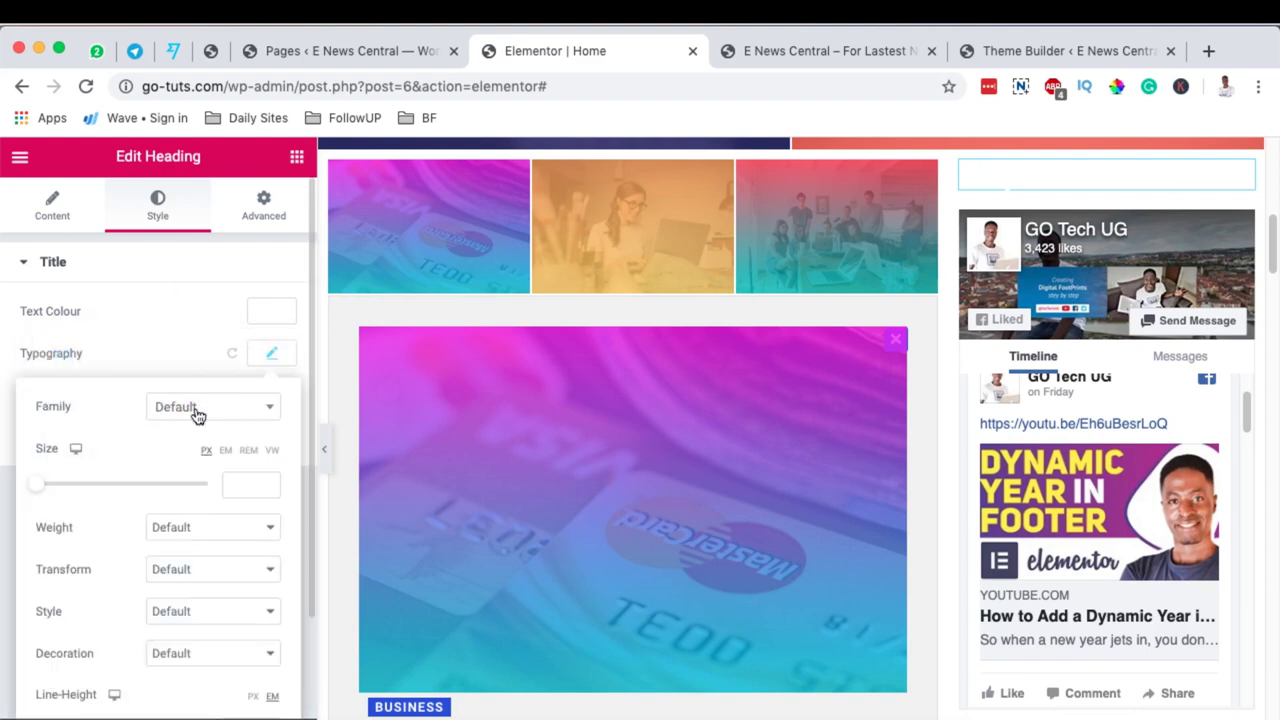
{"action": "left_click", "coordinate": [212, 408]}
{"action": "type", "text": "late"}
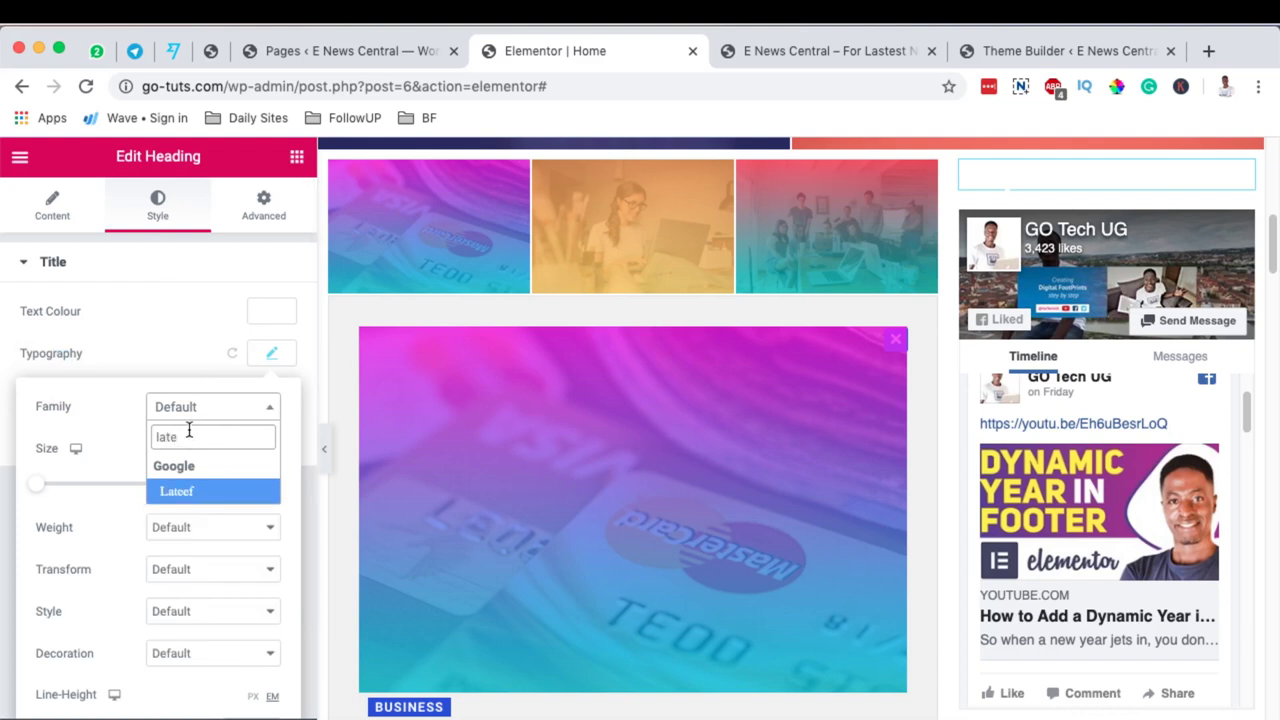
{"action": "key", "text": "BackSpace"}
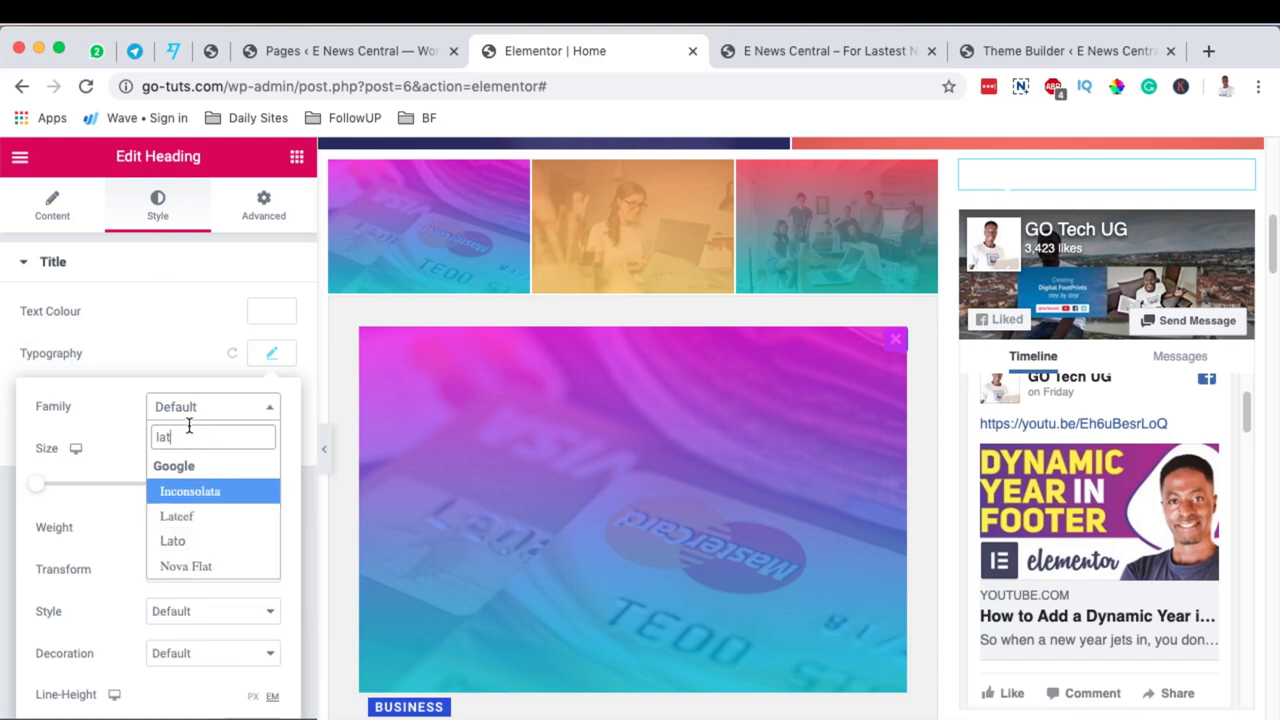
{"action": "key", "text": "BackSpace"}
{"action": "key", "text": "BackSpace"}
{"action": "key", "text": "BackSpace"}
{"action": "type", "text": "lo"}
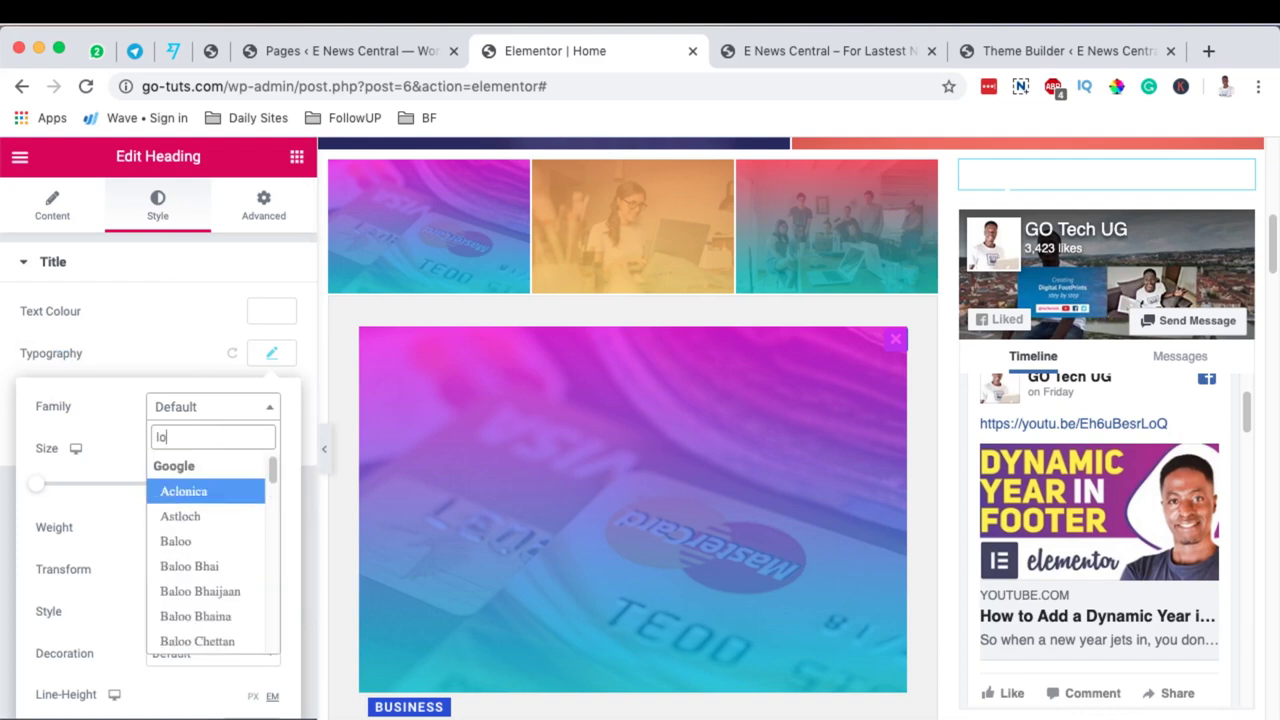
Set the font family of the upper Stay Connected heading to Lato
{"action": "key", "text": "BackSpace"}
{"action": "type", "text": "ato"}
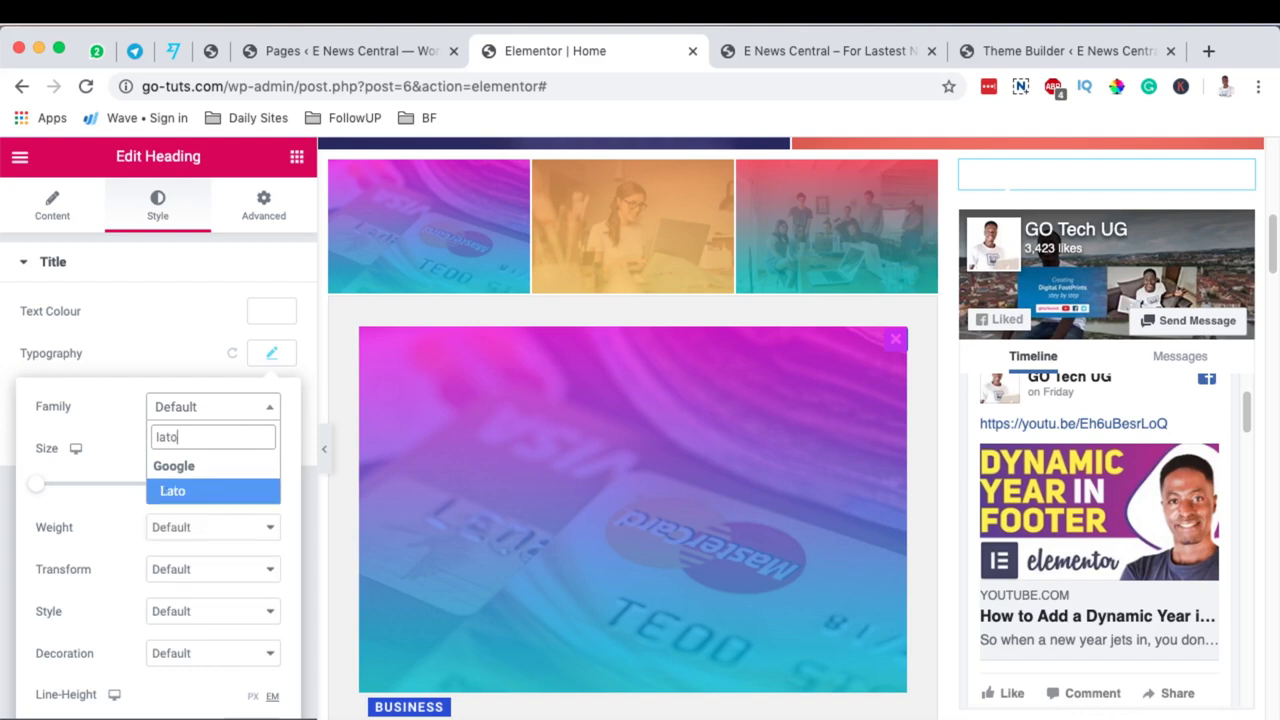
{"action": "left_click", "coordinate": [172, 492]}
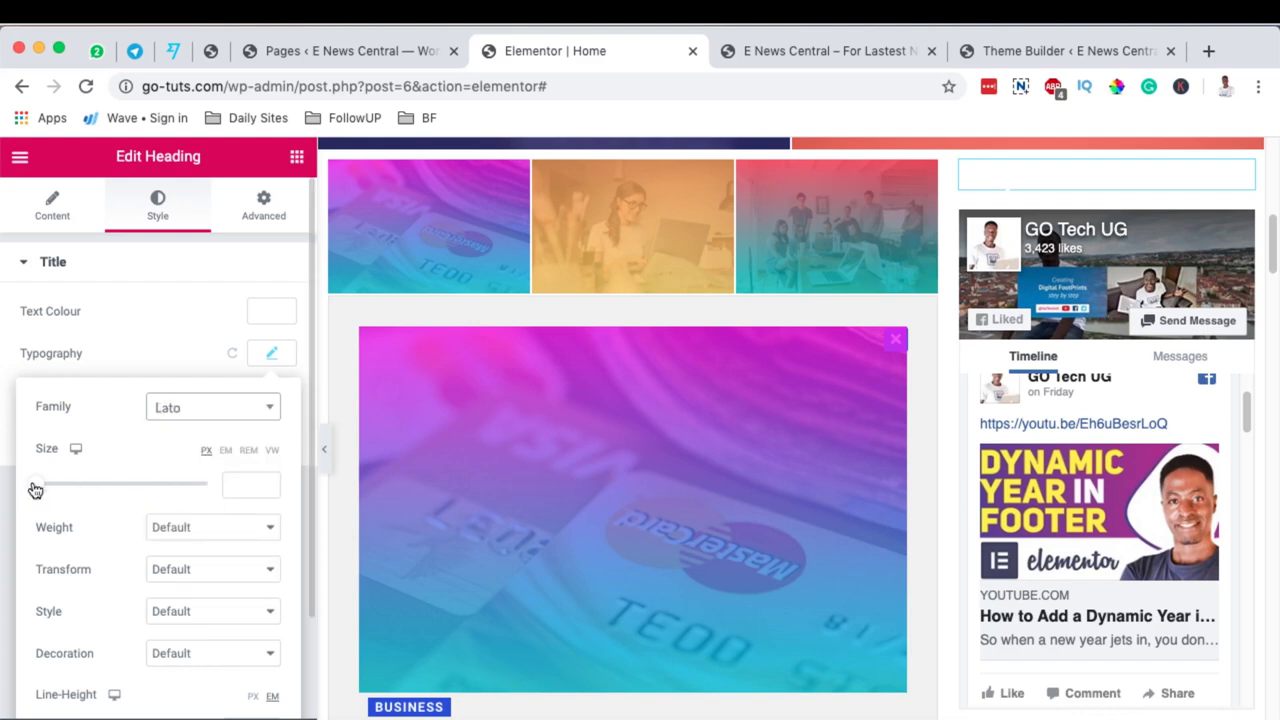
Apply the saved purple #930082 as the heading's text colour
{"action": "left_click", "coordinate": [272, 316]}
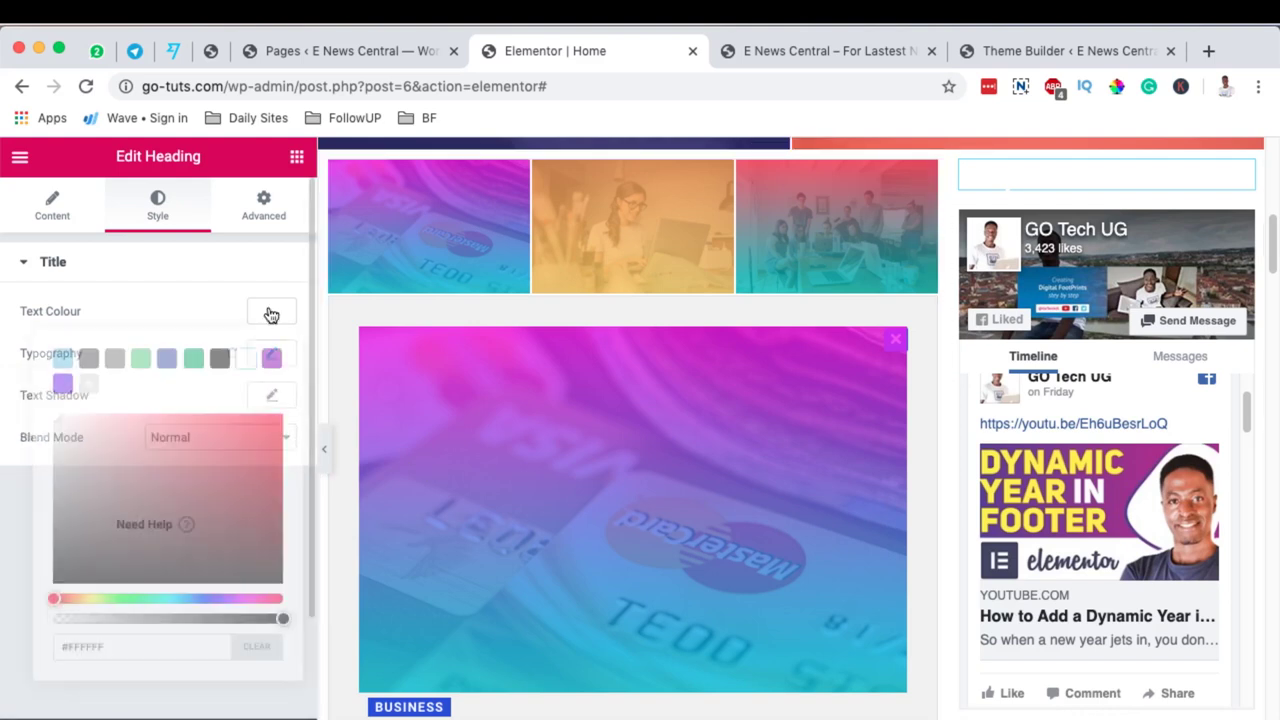
{"action": "left_click", "coordinate": [271, 358]}
{"action": "left_click", "coordinate": [272, 316]}
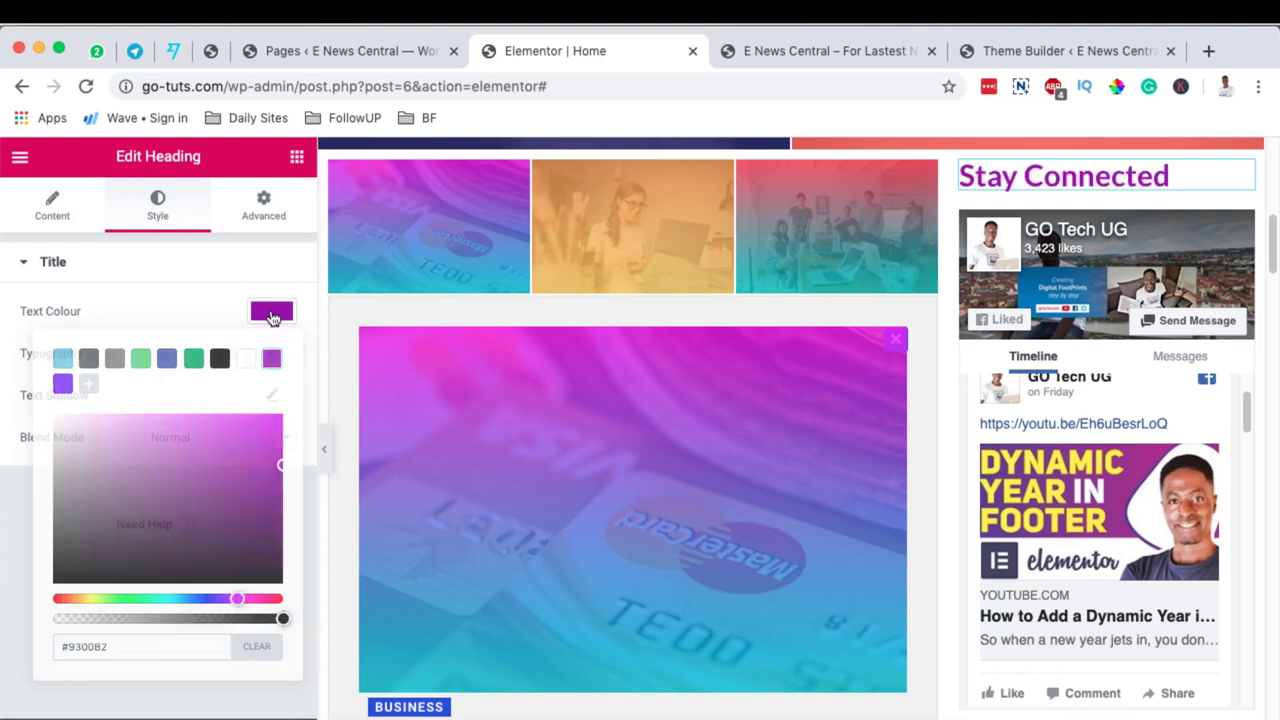
Set the upper Stay Connected heading's font size to 16 px
{"action": "left_click", "coordinate": [271, 360]}
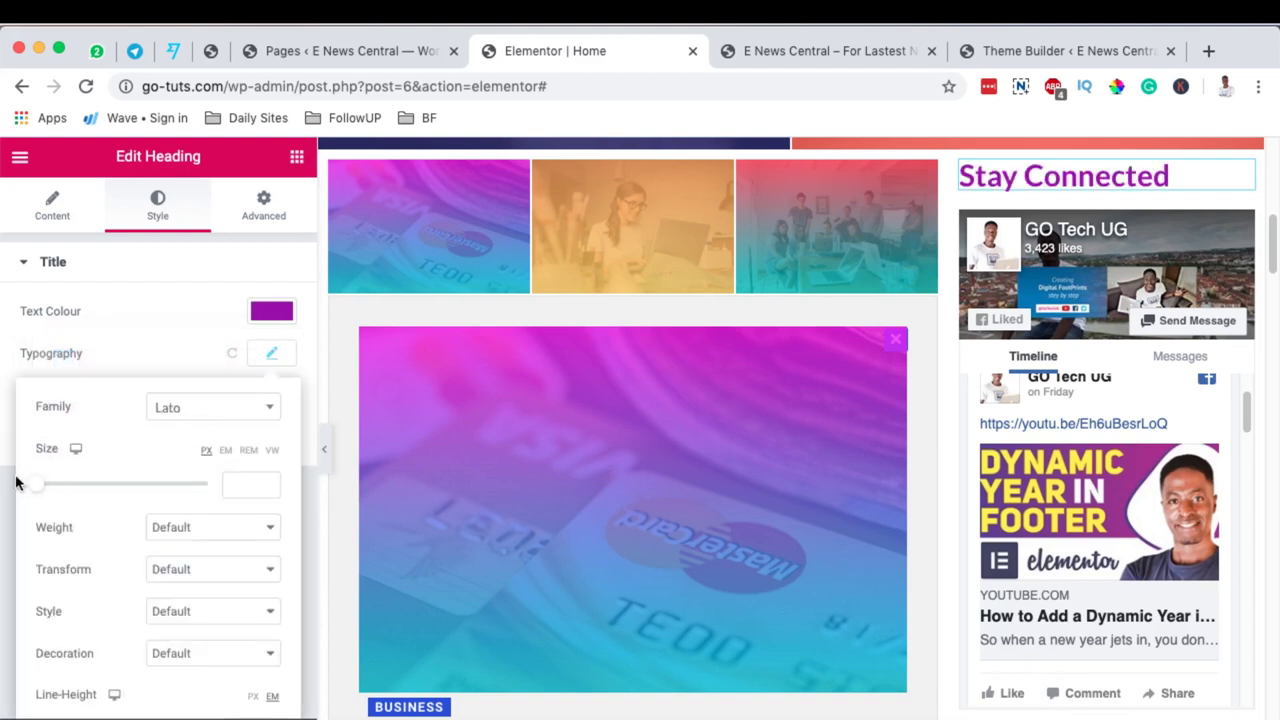
{"action": "left_click_drag", "start_coordinate": [40, 490], "coordinate": [53, 489]}
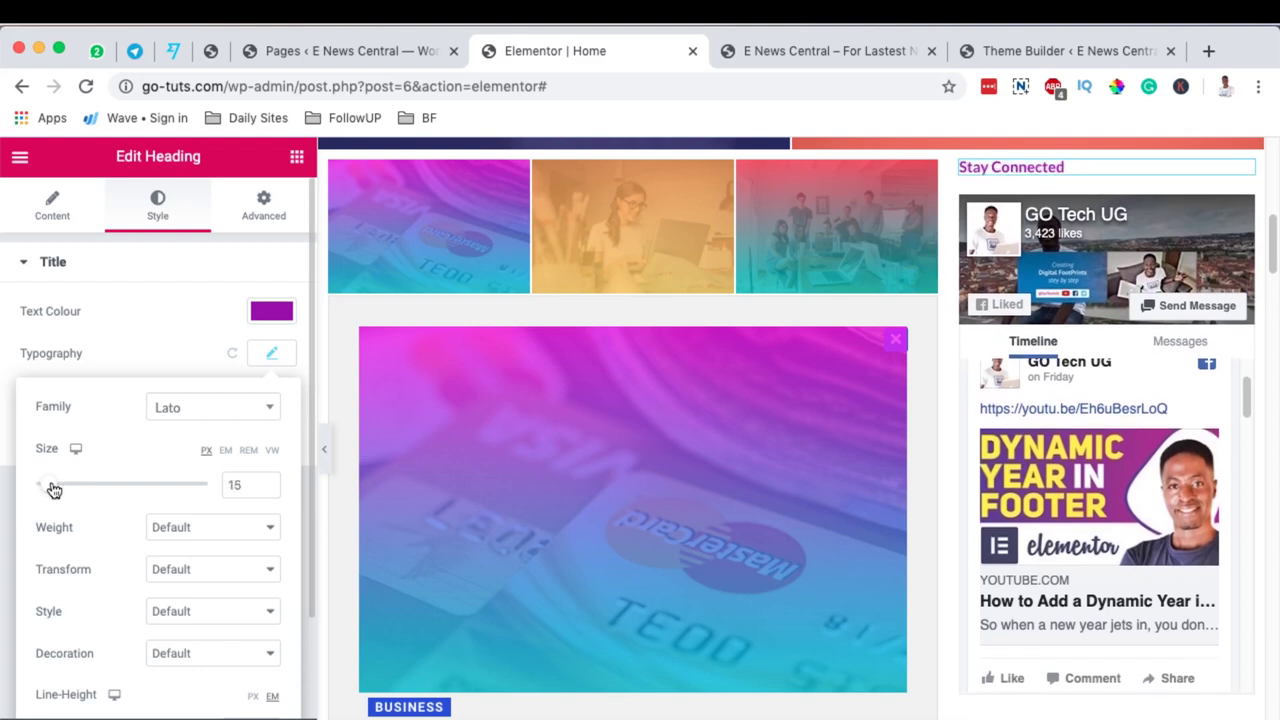
Check the lower Stay Connected heading's typography and set the upper heading's font weight to Bold to match
{"action": "scroll", "coordinate": [1010, 630], "scroll_direction": "down", "scroll_amount": 10}
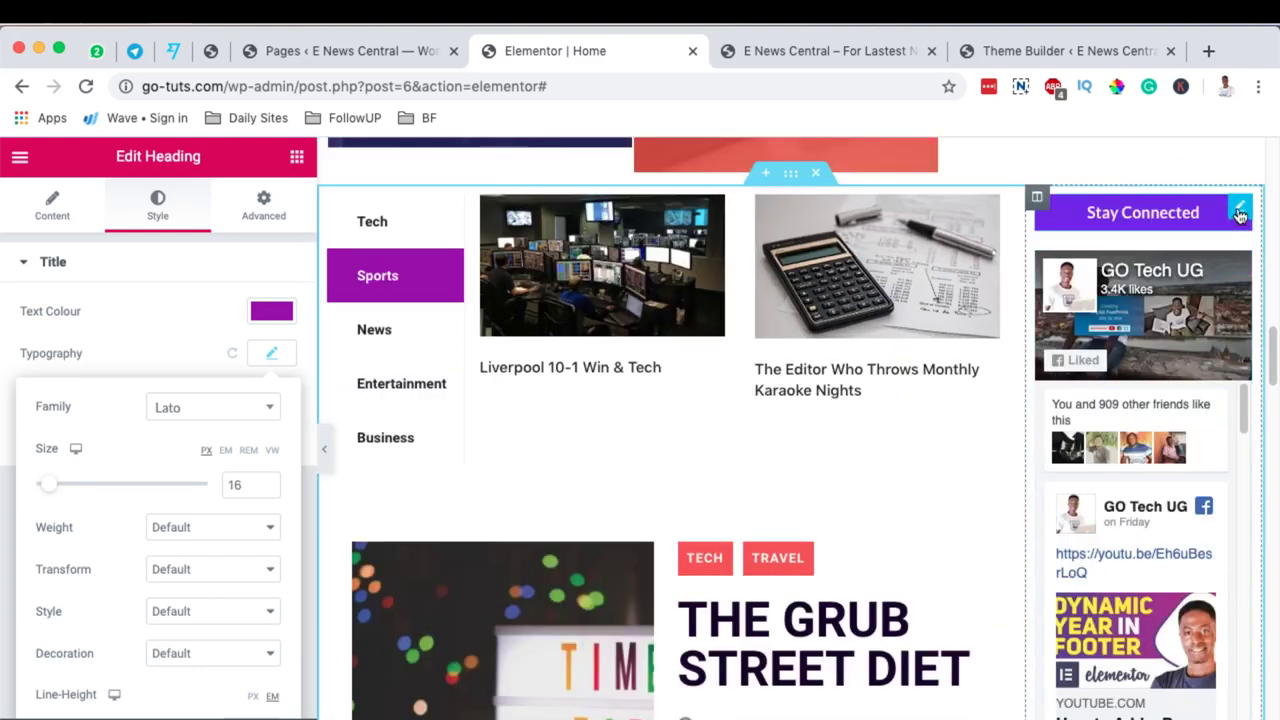
{"action": "left_click", "coordinate": [1239, 208]}
{"action": "left_click", "coordinate": [157, 205]}
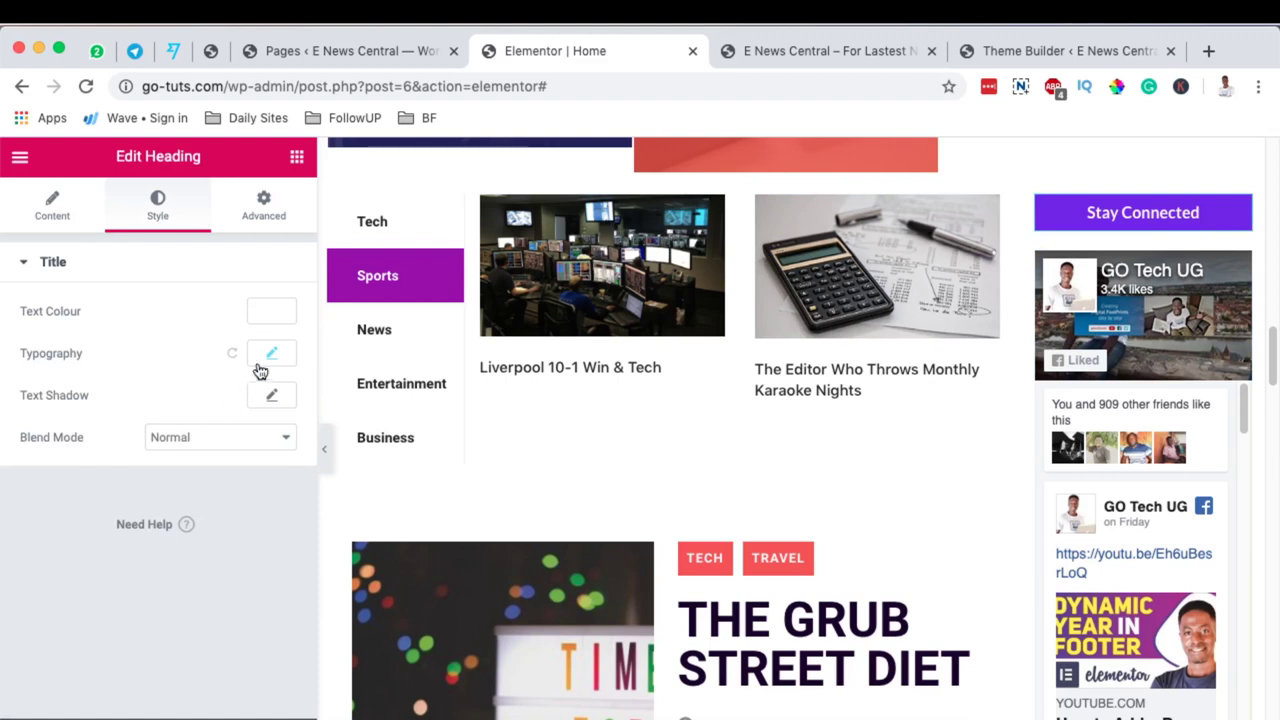
{"action": "left_click", "coordinate": [271, 353]}
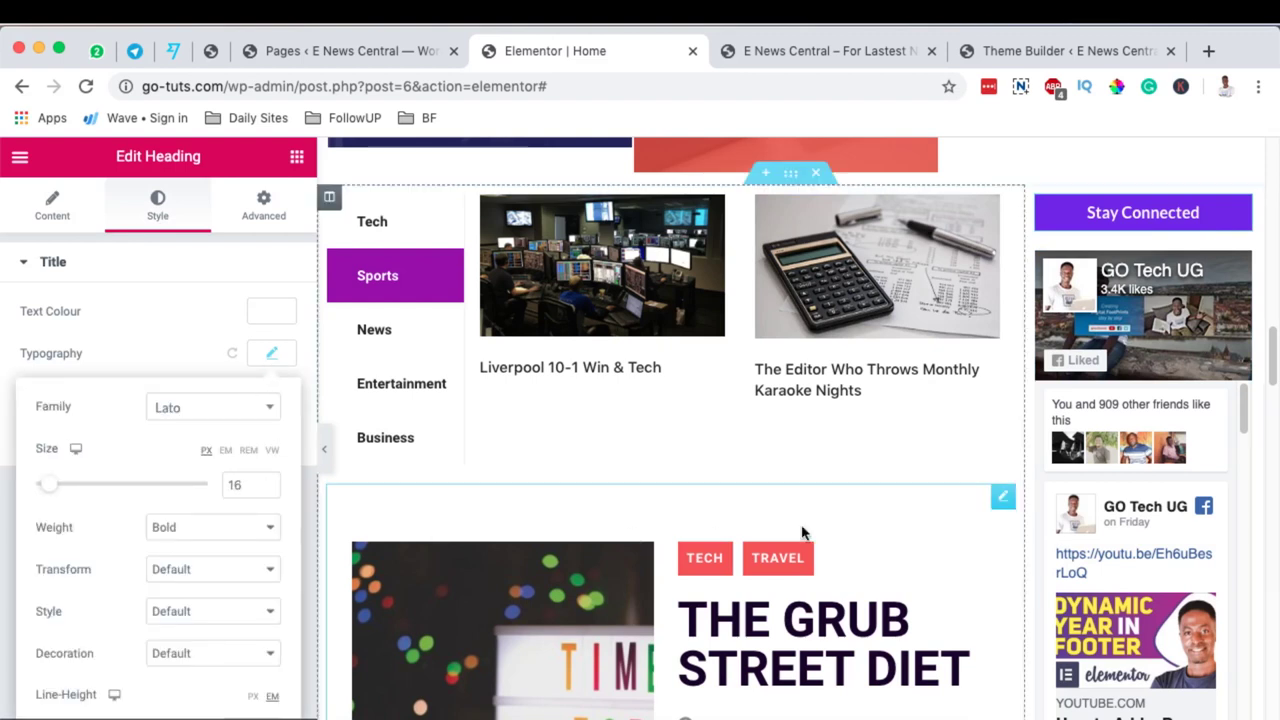
{"action": "scroll", "coordinate": [944, 484], "scroll_direction": "up", "scroll_amount": 15}
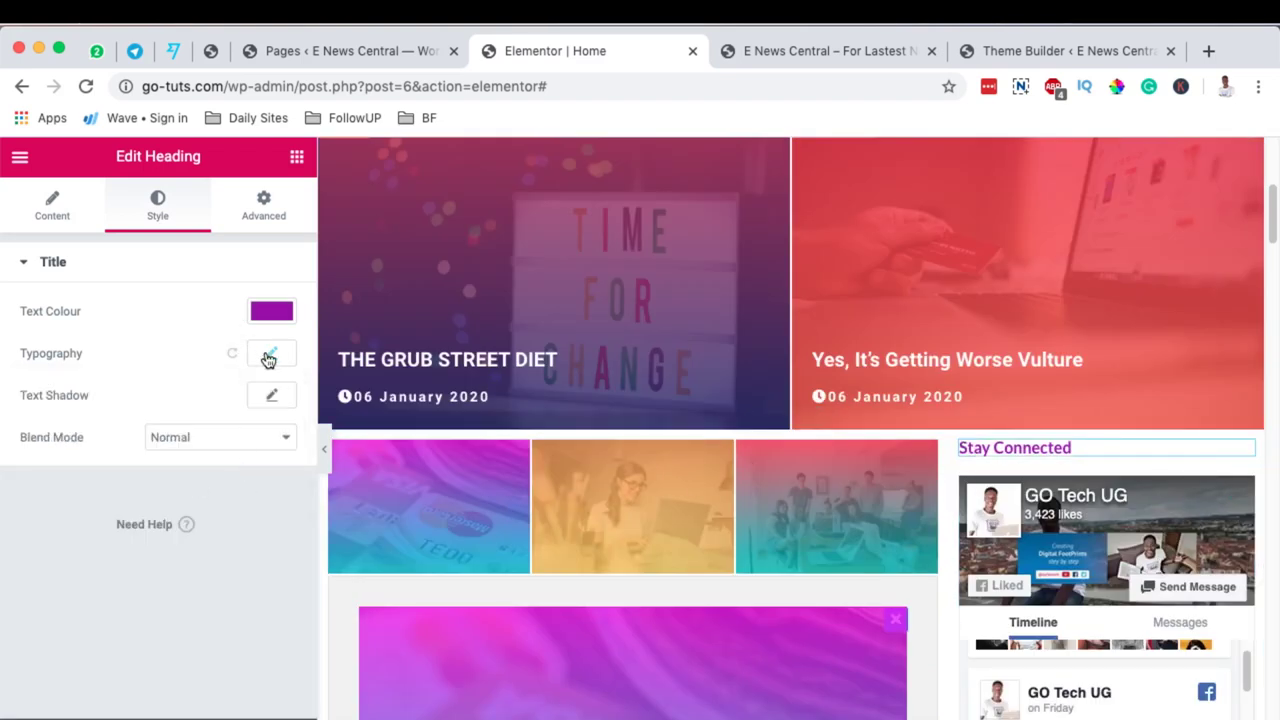
{"action": "left_click", "coordinate": [268, 356]}
{"action": "left_click", "coordinate": [182, 538]}
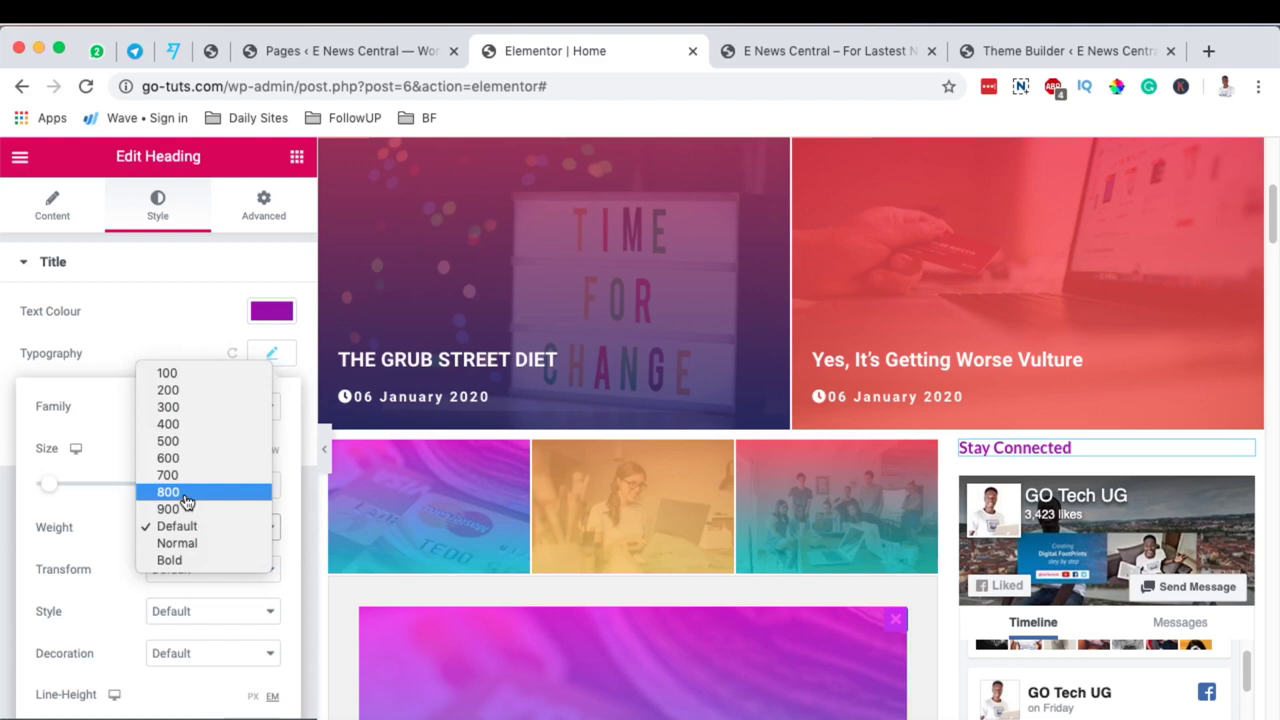
{"action": "left_click", "coordinate": [241, 559]}
{"action": "left_click", "coordinate": [250, 366]}
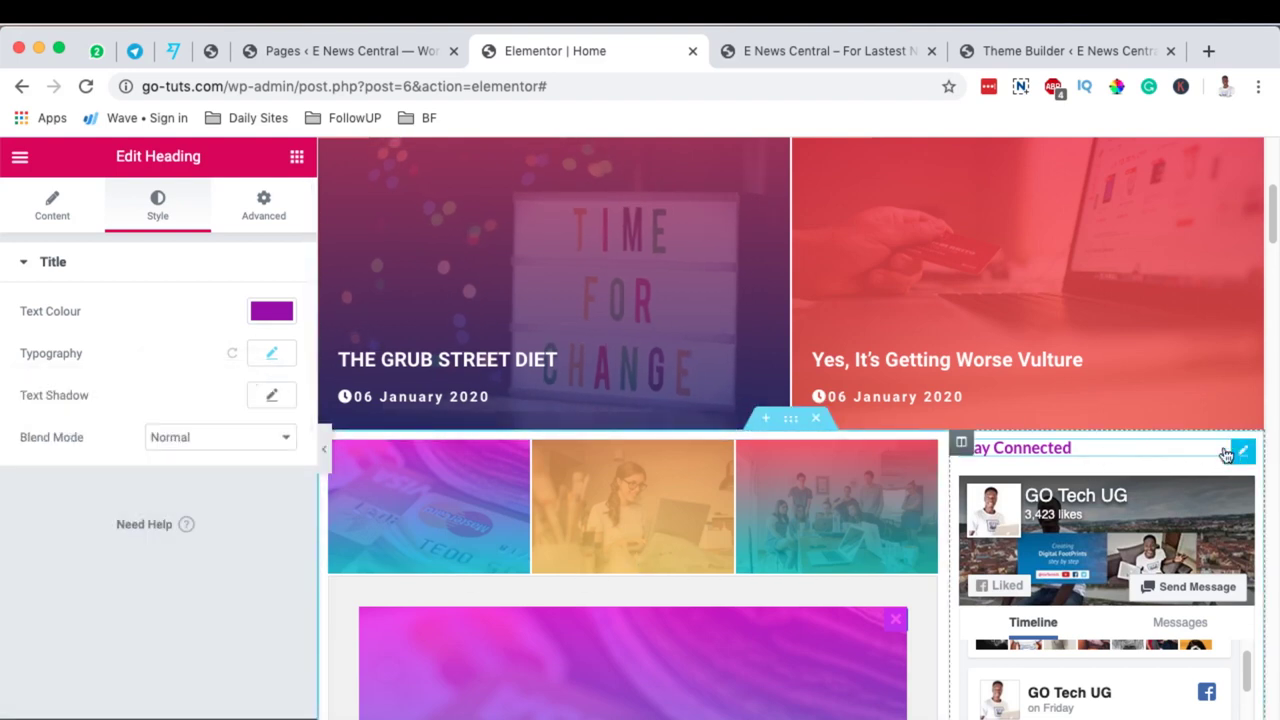
Give the upper Stay Connected heading a classic background in the saved violet colour
{"action": "left_click", "coordinate": [264, 208]}
{"action": "scroll", "coordinate": [145, 503], "scroll_direction": "down", "scroll_amount": 5}
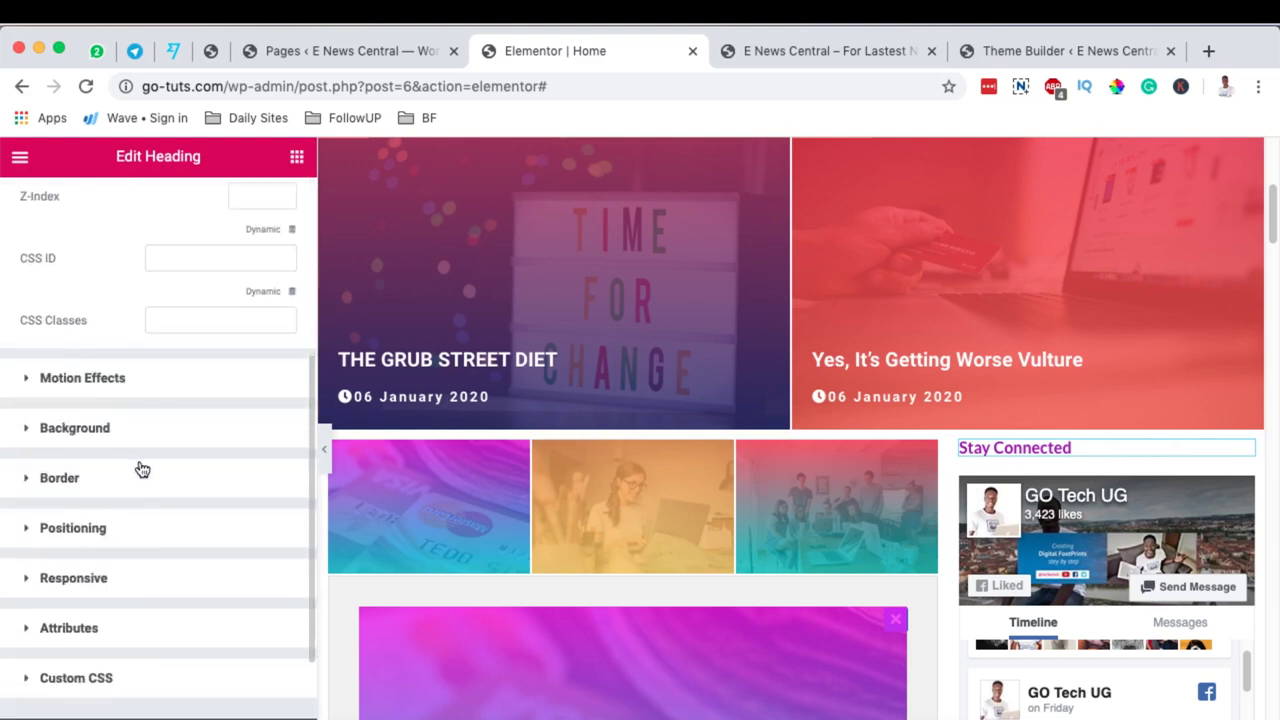
{"action": "left_click", "coordinate": [140, 440]}
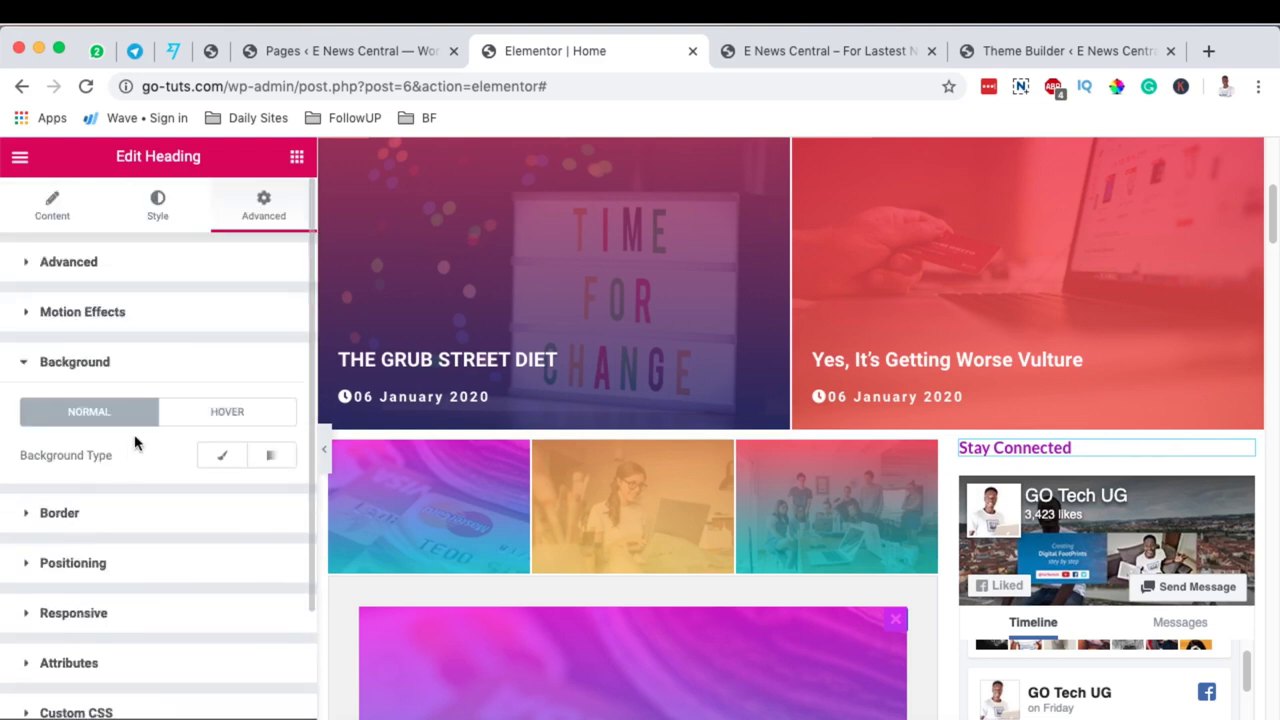
{"action": "left_click", "coordinate": [222, 449]}
{"action": "scroll", "coordinate": [244, 499], "scroll_direction": "down", "scroll_amount": 1}
{"action": "left_click", "coordinate": [267, 462]}
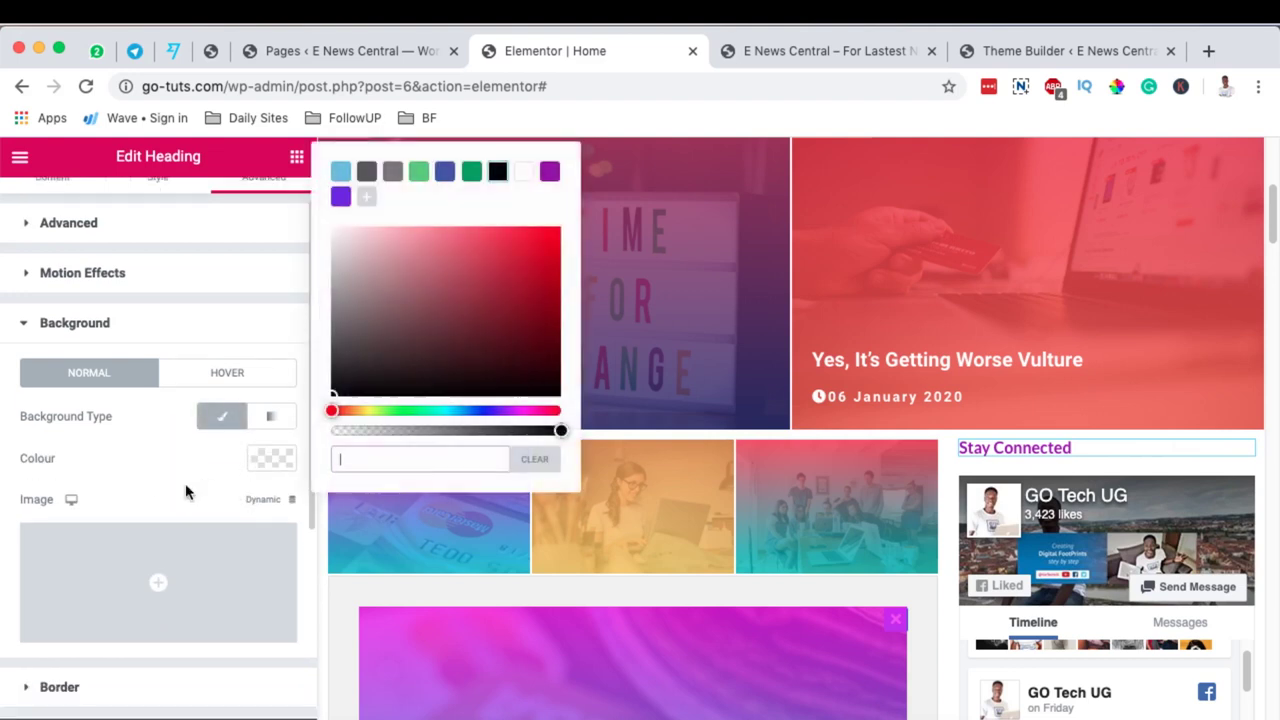
{"action": "left_click", "coordinate": [340, 197]}
{"action": "left_click", "coordinate": [267, 462]}
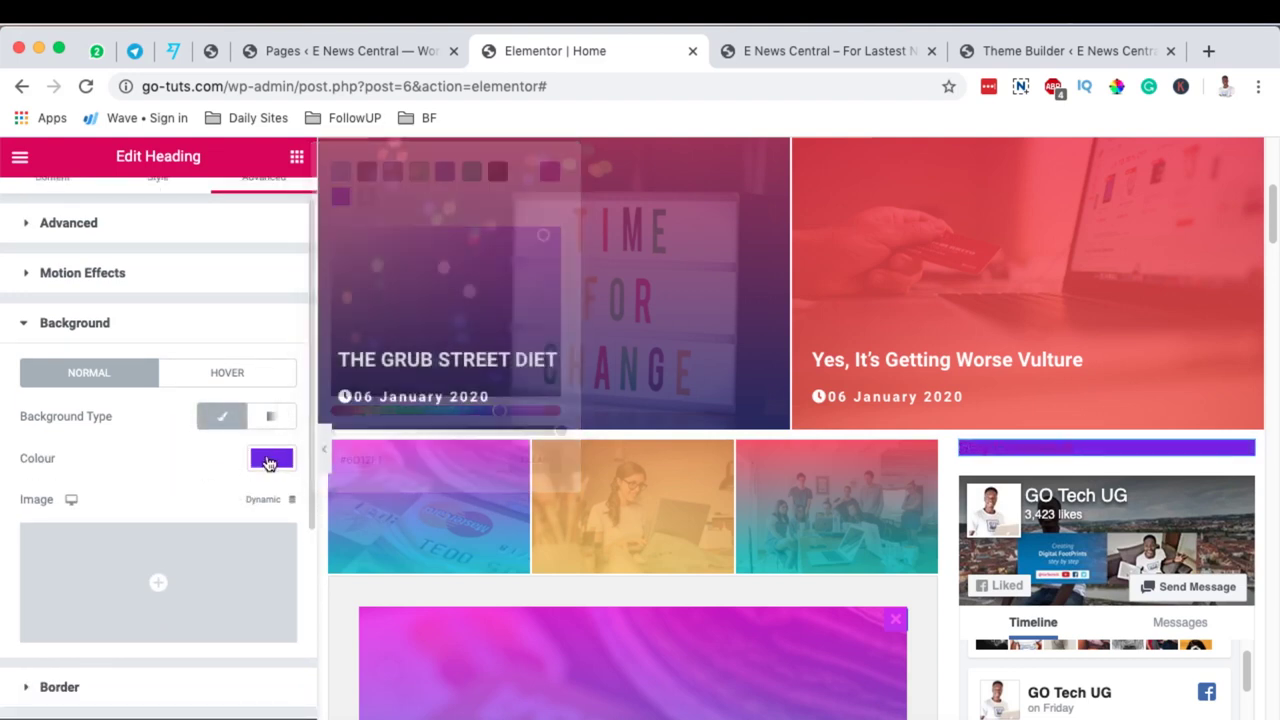
Change the upper Stay Connected heading's text colour to the saved white
{"action": "scroll", "coordinate": [120, 260], "scroll_direction": "up", "scroll_amount": 1}
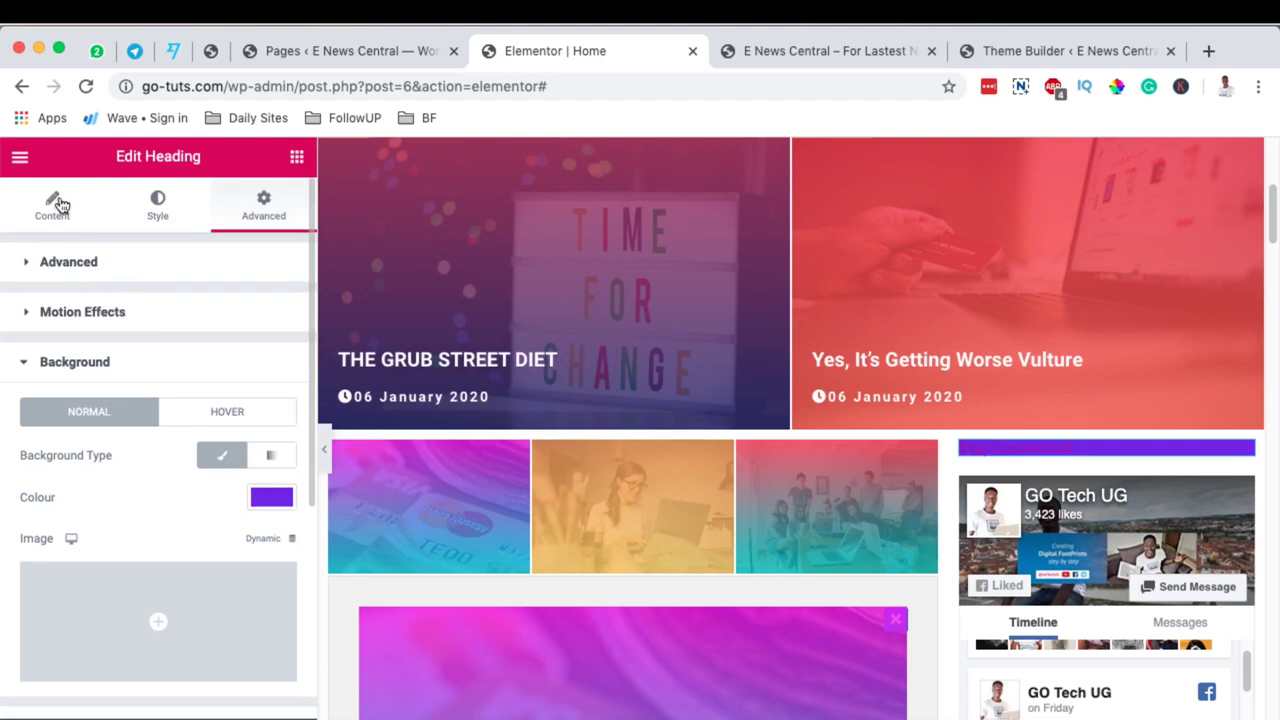
{"action": "left_click", "coordinate": [62, 205]}
{"action": "left_click", "coordinate": [157, 205]}
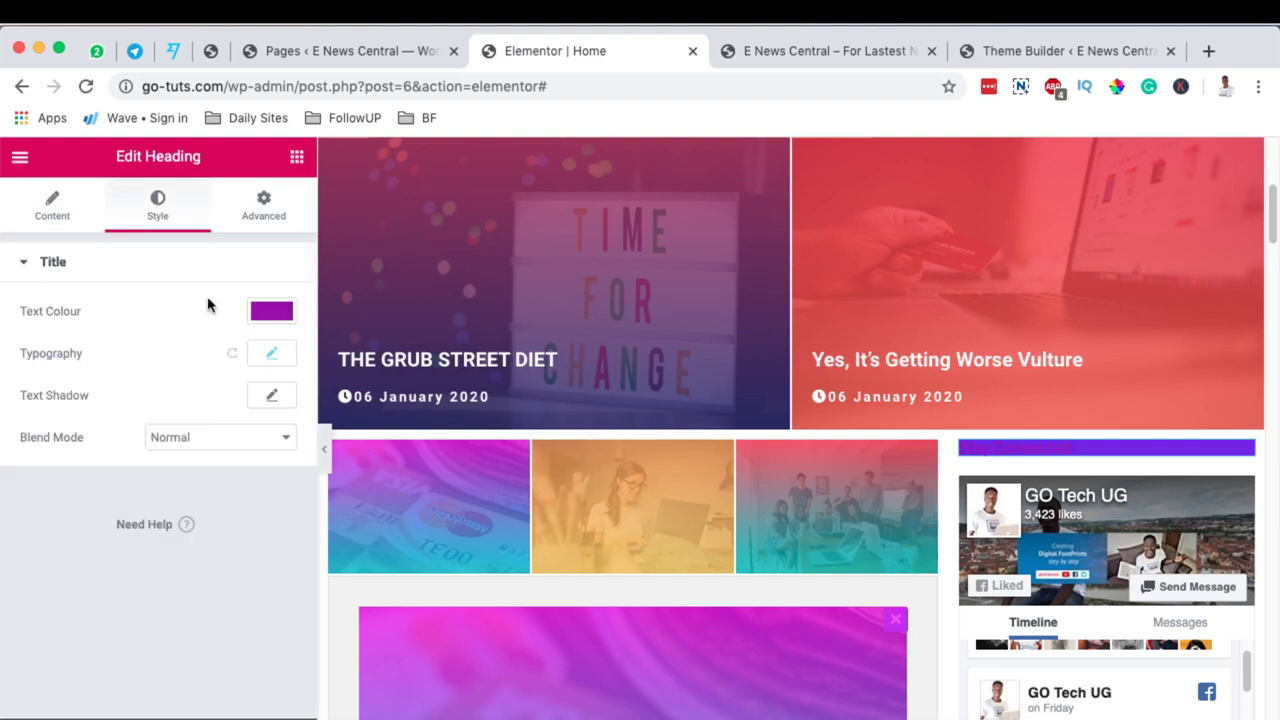
{"action": "left_click", "coordinate": [272, 312]}
{"action": "left_click", "coordinate": [249, 360]}
{"action": "left_click", "coordinate": [266, 312]}
Check the lower Stay Connected heading's padding and set the upper heading's padding to 10 px on all sides
{"action": "scroll", "coordinate": [663, 456], "scroll_direction": "down", "scroll_amount": 3}
{"action": "scroll", "coordinate": [988, 451], "scroll_direction": "down", "scroll_amount": 3}
{"action": "scroll", "coordinate": [937, 457], "scroll_direction": "down", "scroll_amount": 10}
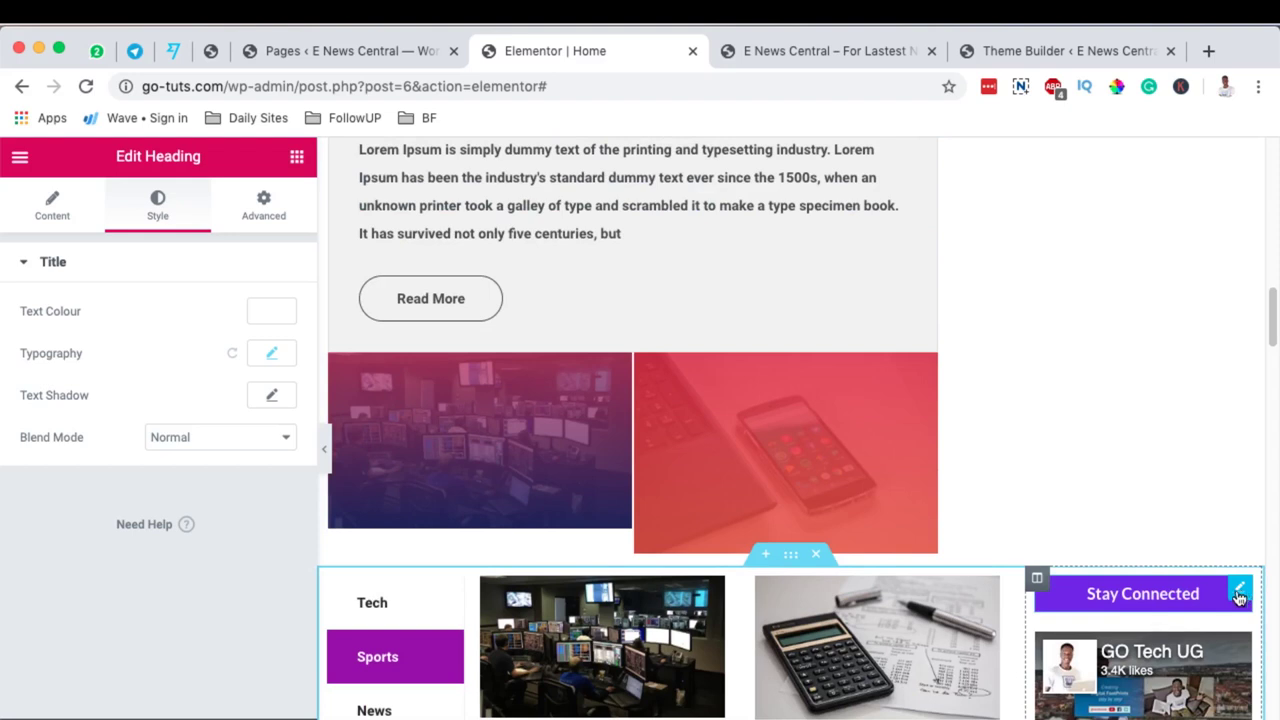
{"action": "left_click", "coordinate": [262, 210]}
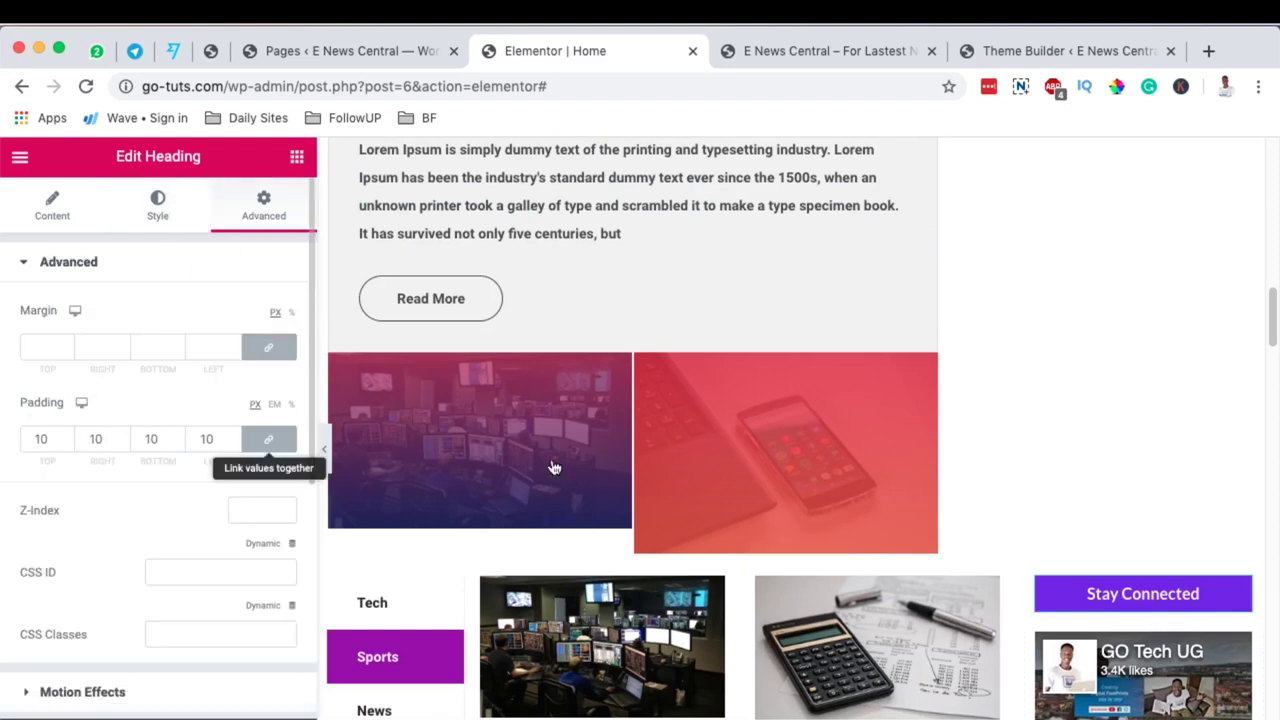
{"action": "scroll", "coordinate": [1023, 416], "scroll_direction": "down", "scroll_amount": 3}
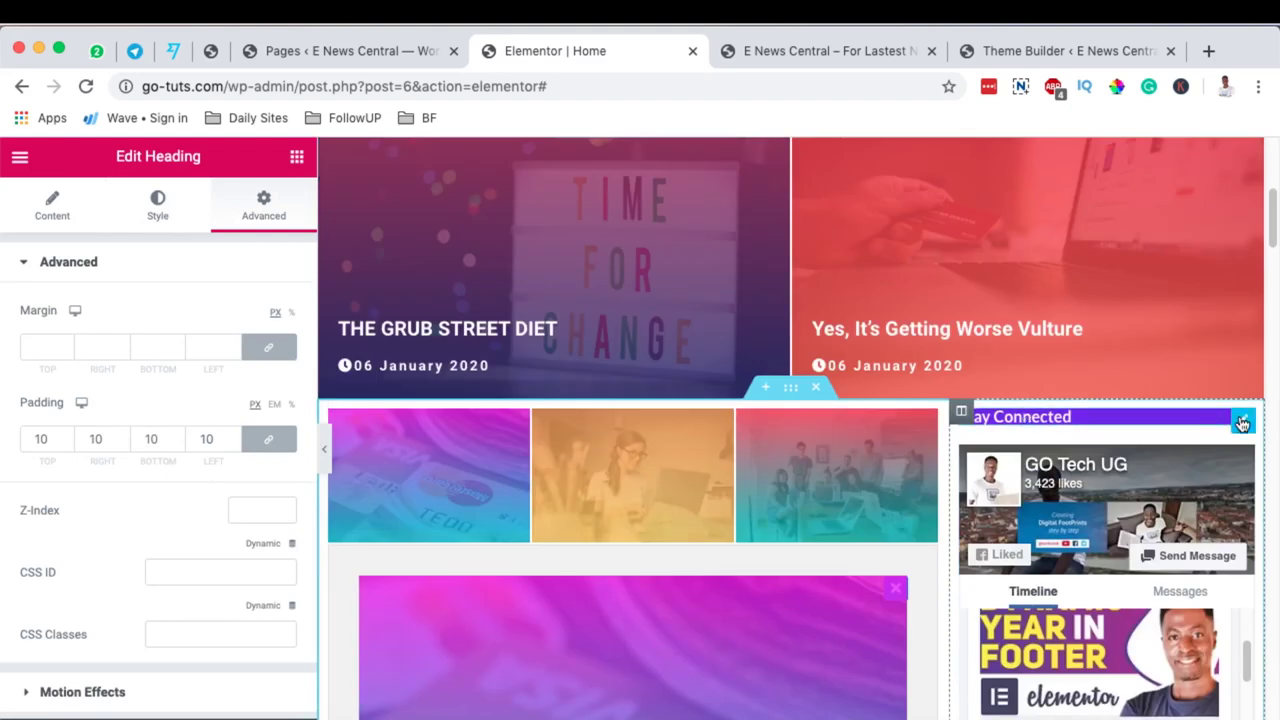
{"action": "left_click", "coordinate": [157, 205]}
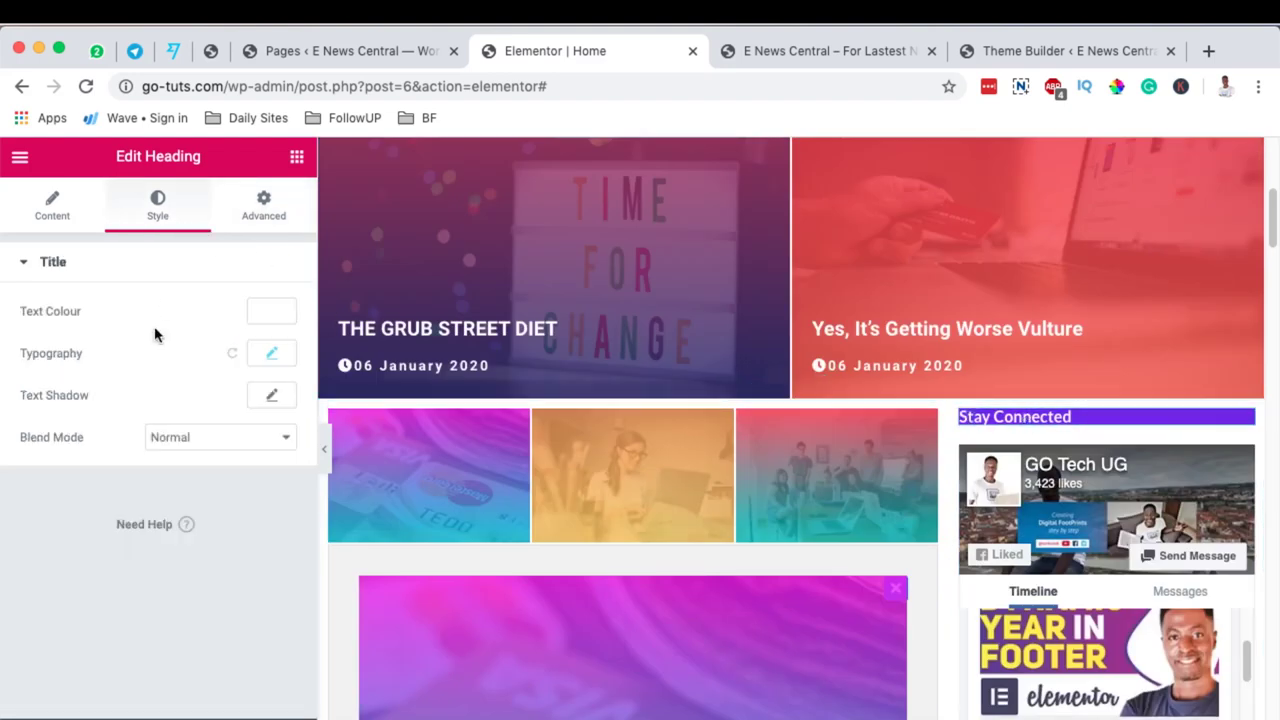
{"action": "left_click", "coordinate": [264, 210]}
{"action": "left_click", "coordinate": [44, 441]}
{"action": "type", "text": "10"}
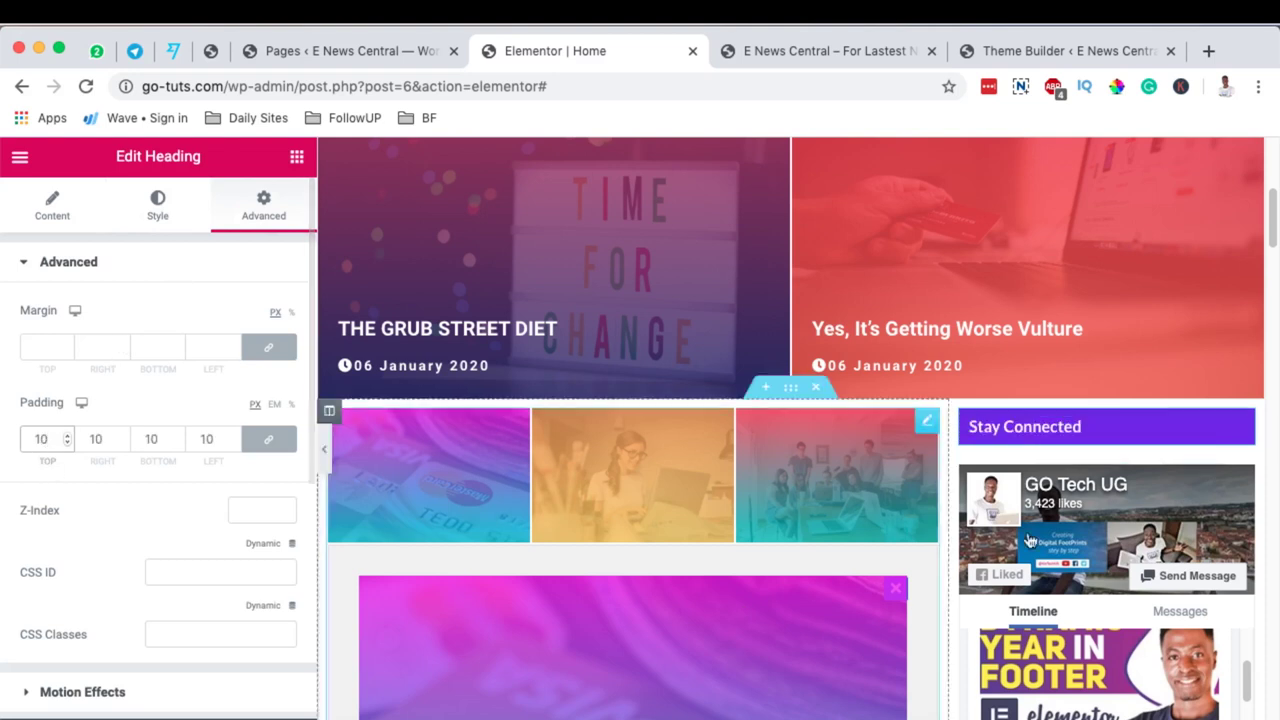
Align the upper Stay Connected heading's text to the centre
{"action": "left_click", "coordinate": [162, 218]}
{"action": "left_click", "coordinate": [160, 212]}
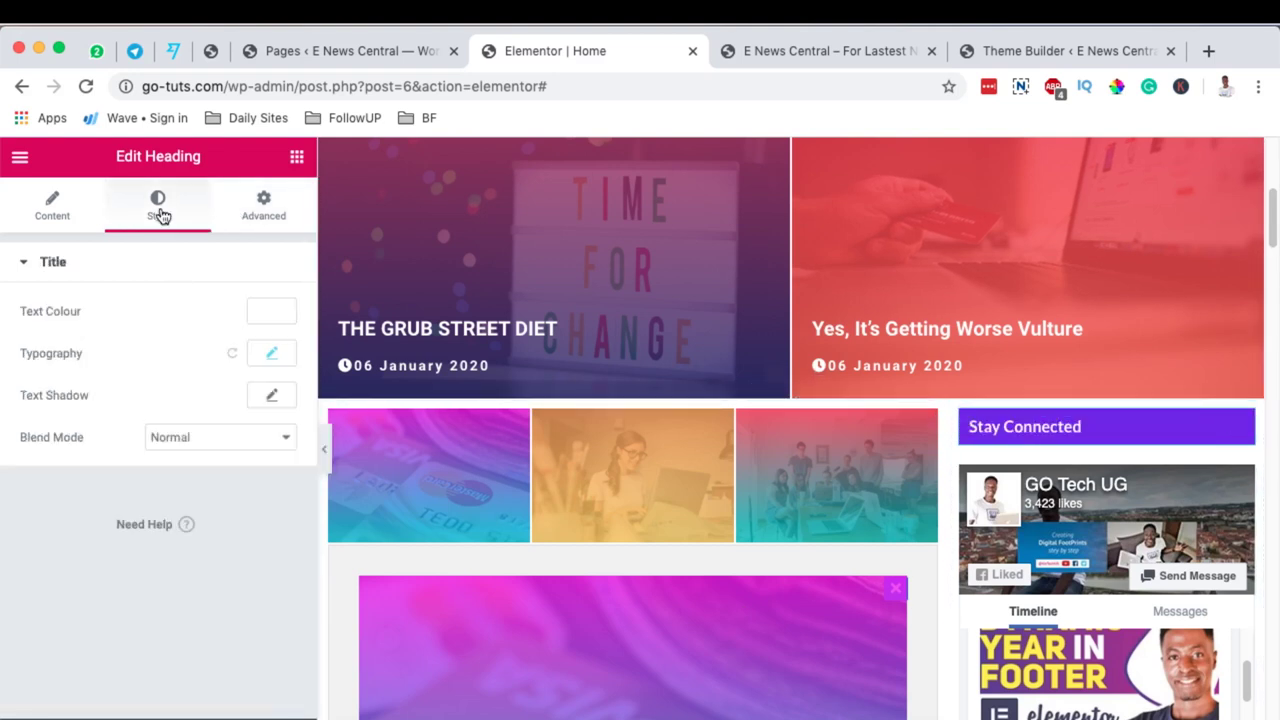
{"action": "left_click", "coordinate": [55, 210]}
{"action": "left_click", "coordinate": [200, 597]}
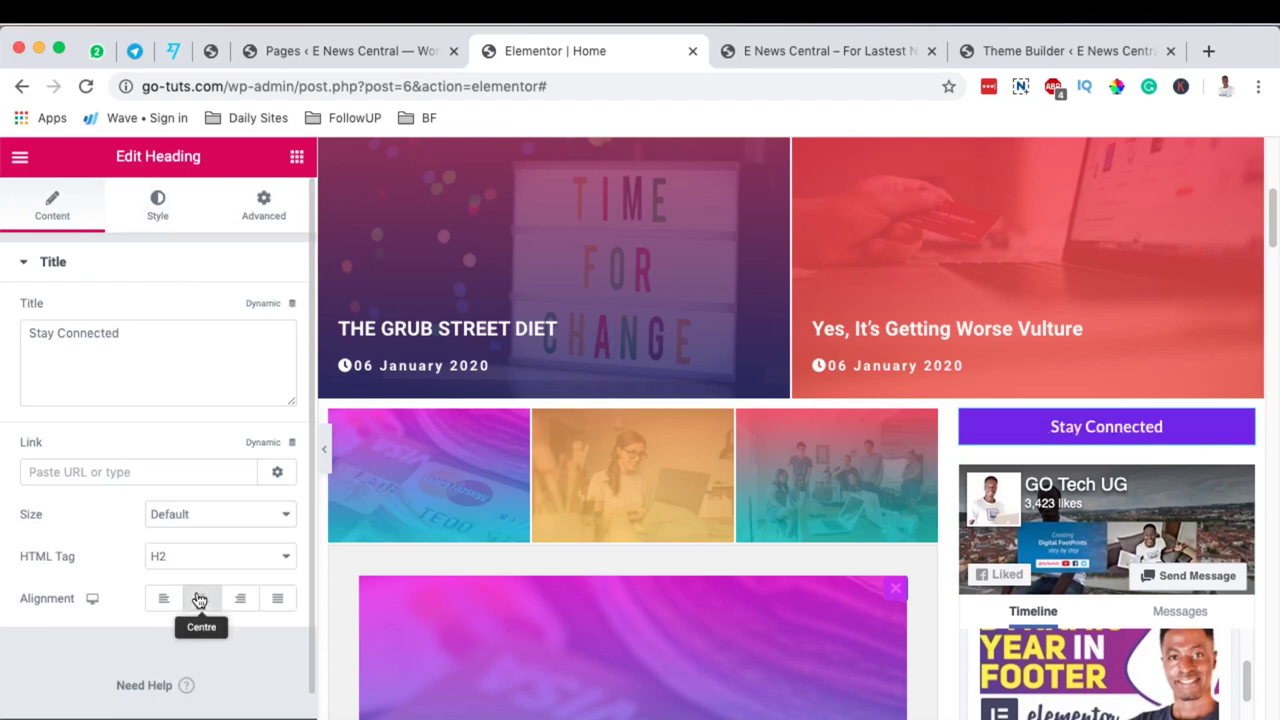
Check the lower Stay Connected column's width and set the upper Stay Connected column's width to 25%
{"action": "scroll", "coordinate": [1213, 430], "scroll_direction": "down", "scroll_amount": 15}
{"action": "scroll", "coordinate": [1215, 426], "scroll_direction": "up", "scroll_amount": 1}
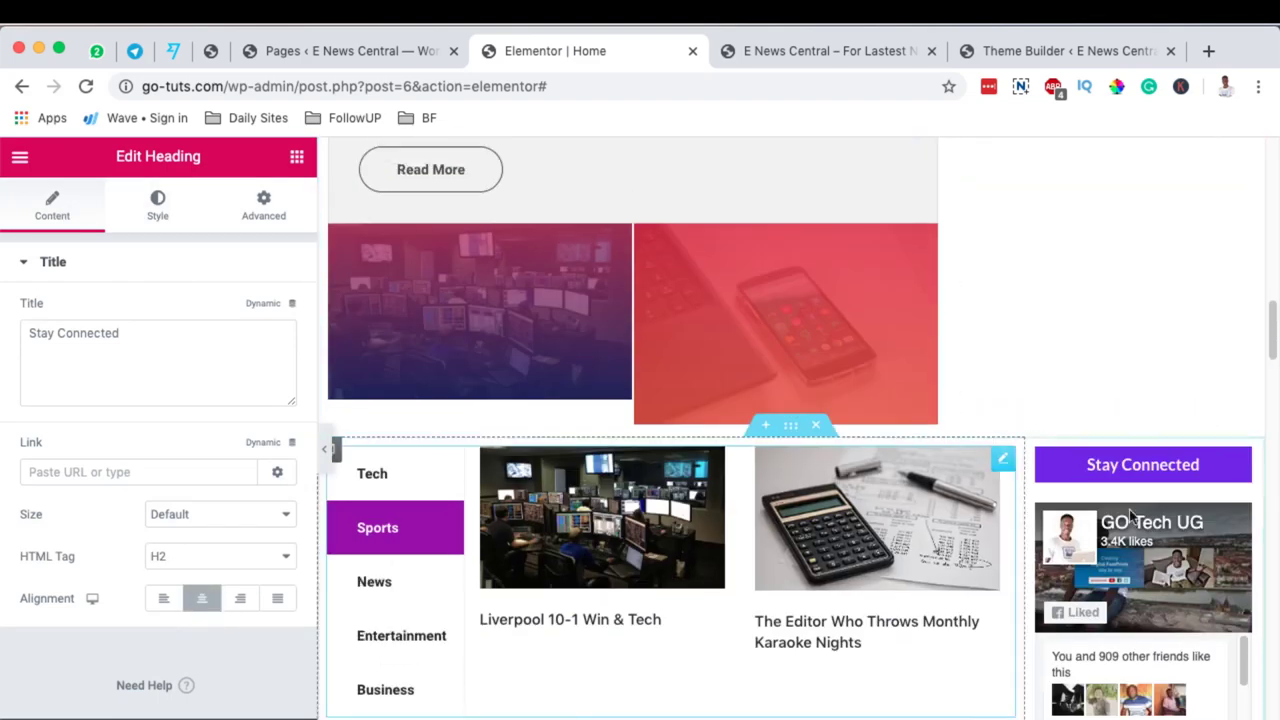
{"action": "scroll", "coordinate": [1174, 365], "scroll_direction": "up", "scroll_amount": 7}
{"action": "scroll", "coordinate": [1172, 367], "scroll_direction": "down", "scroll_amount": 4}
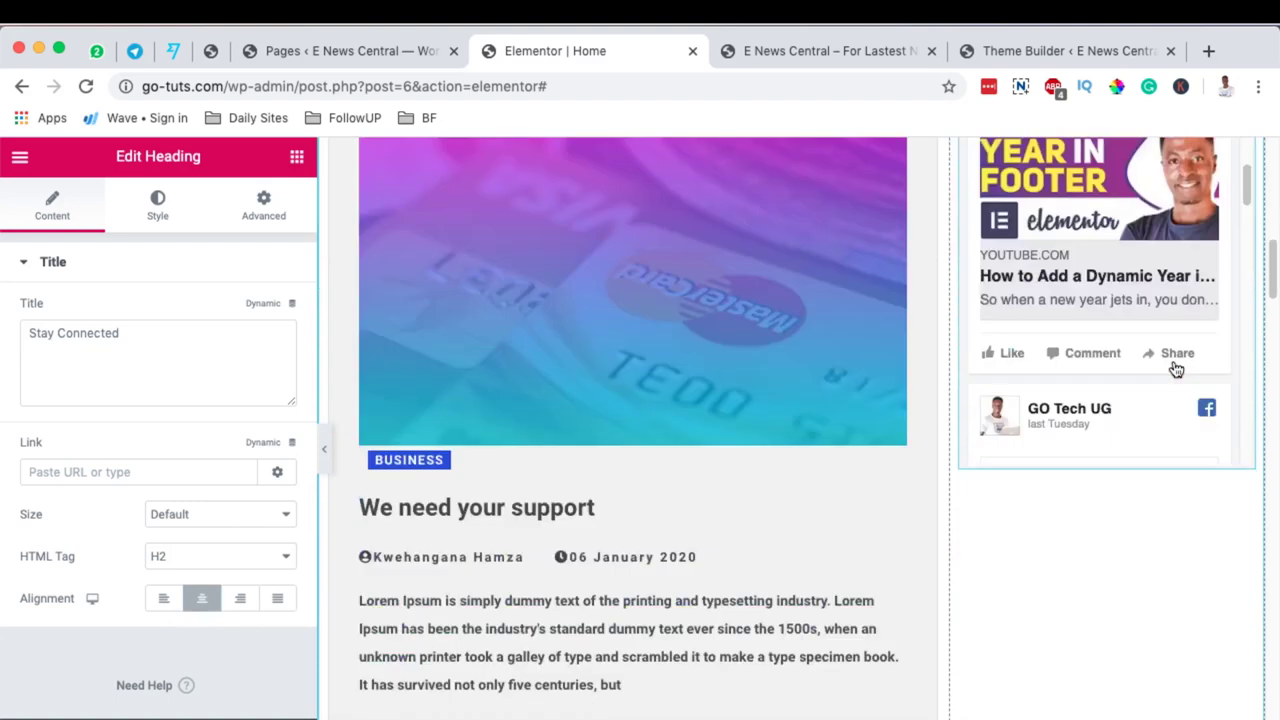
{"action": "scroll", "coordinate": [1176, 370], "scroll_direction": "down", "scroll_amount": 5}
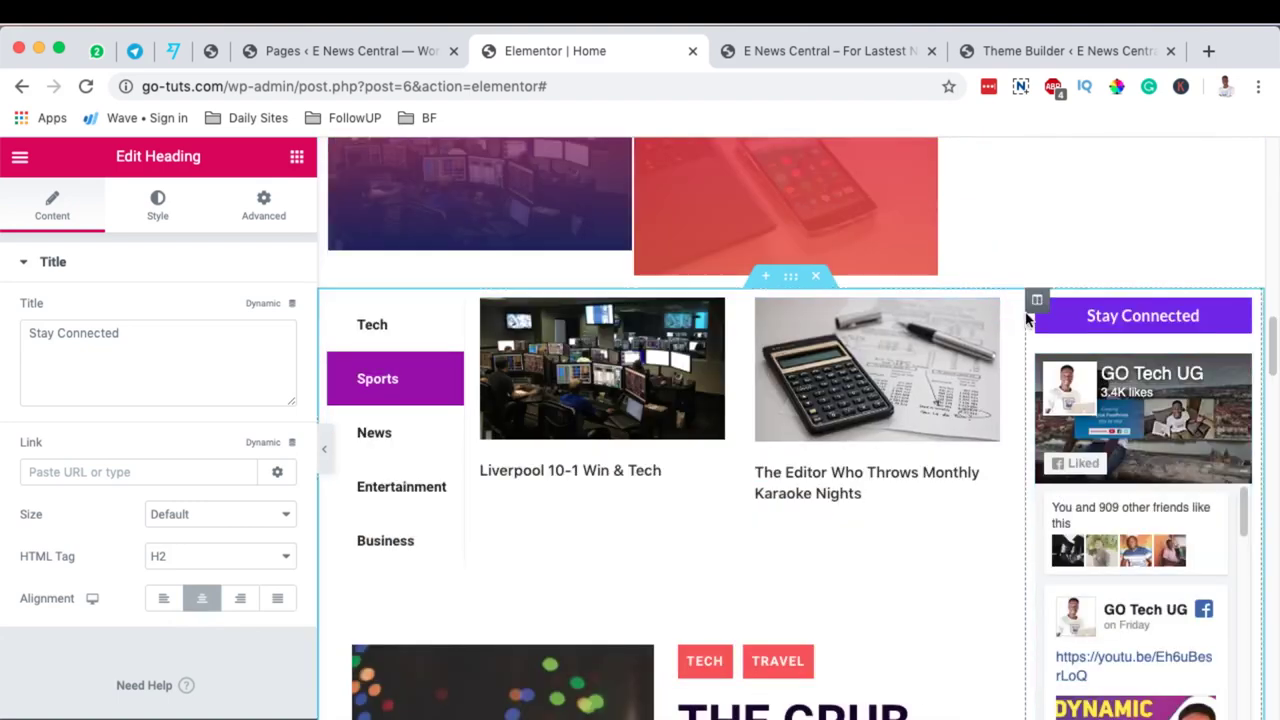
{"action": "left_click", "coordinate": [1036, 305]}
{"action": "double_click", "coordinate": [228, 311]}
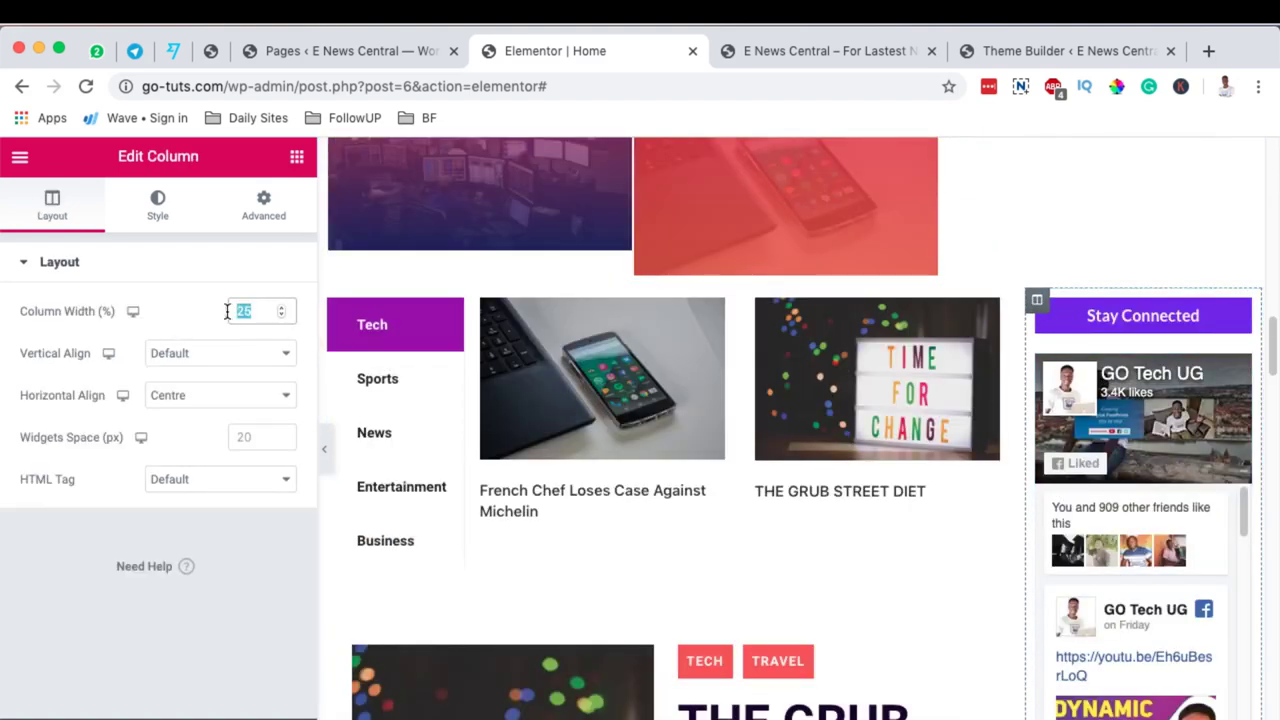
{"action": "scroll", "coordinate": [1004, 334], "scroll_direction": "up", "scroll_amount": 10}
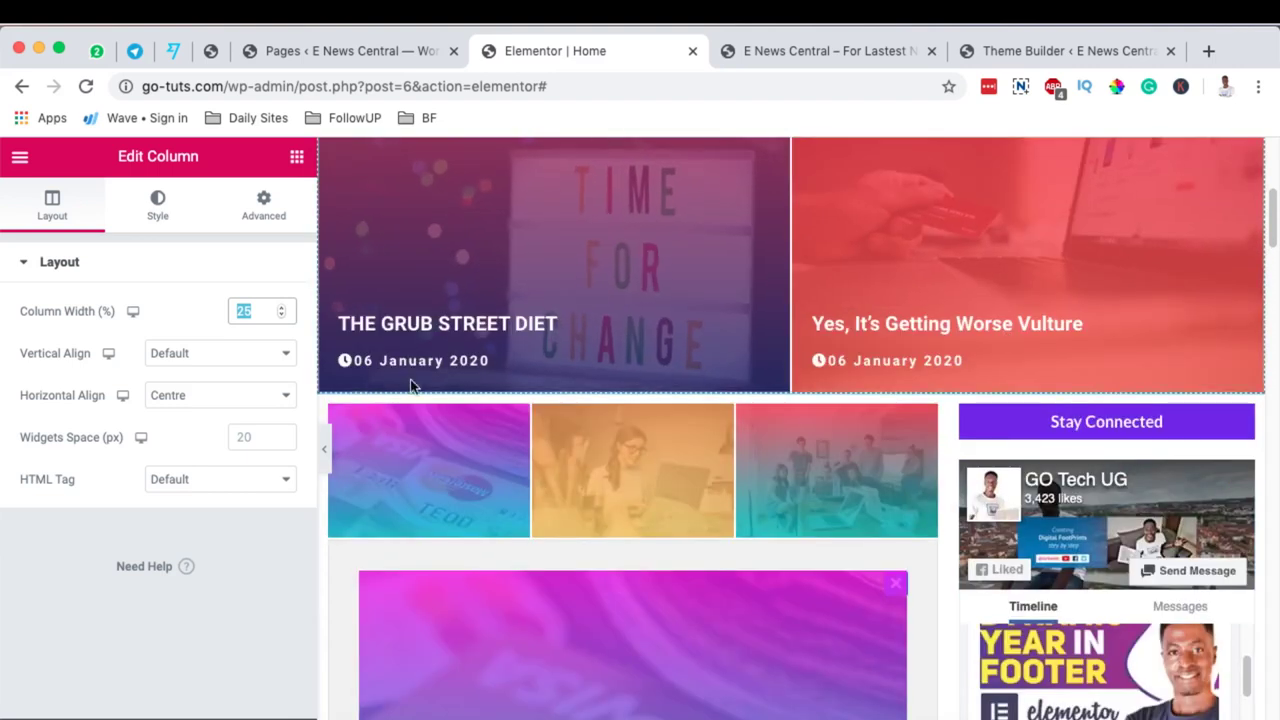
{"action": "mouse_move", "coordinate": [962, 406]}
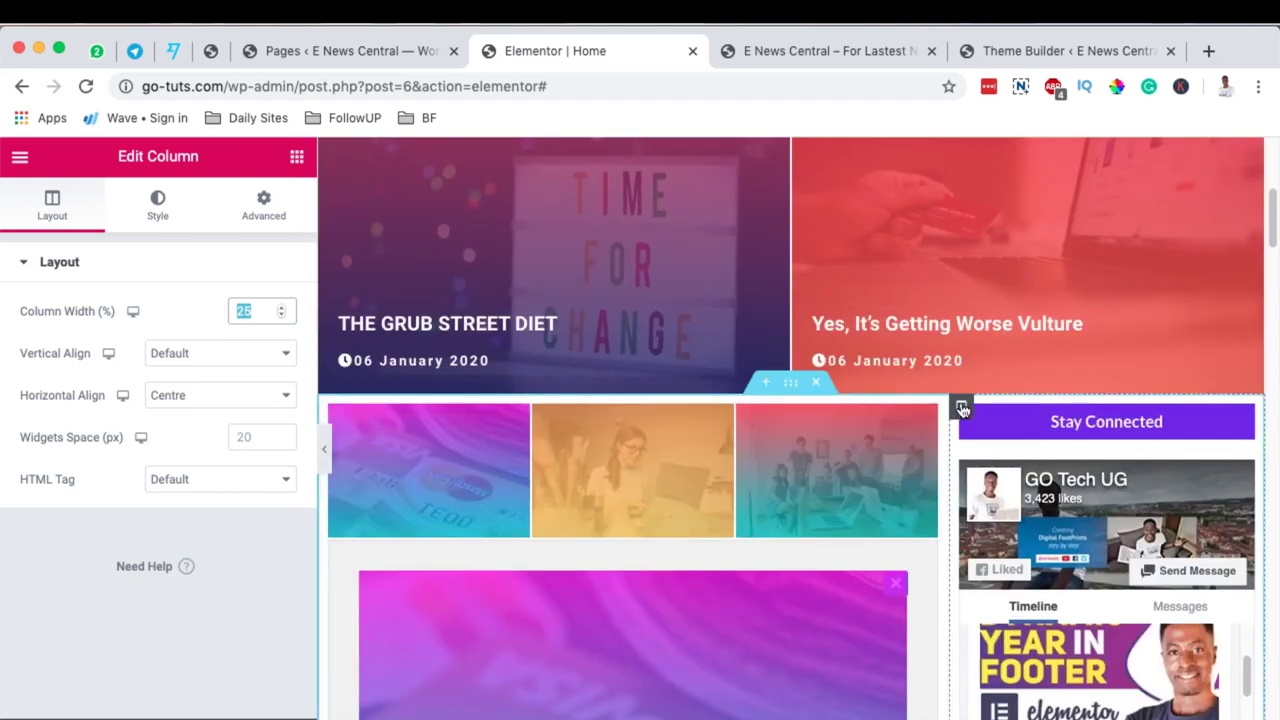
{"action": "left_click", "coordinate": [962, 408]}
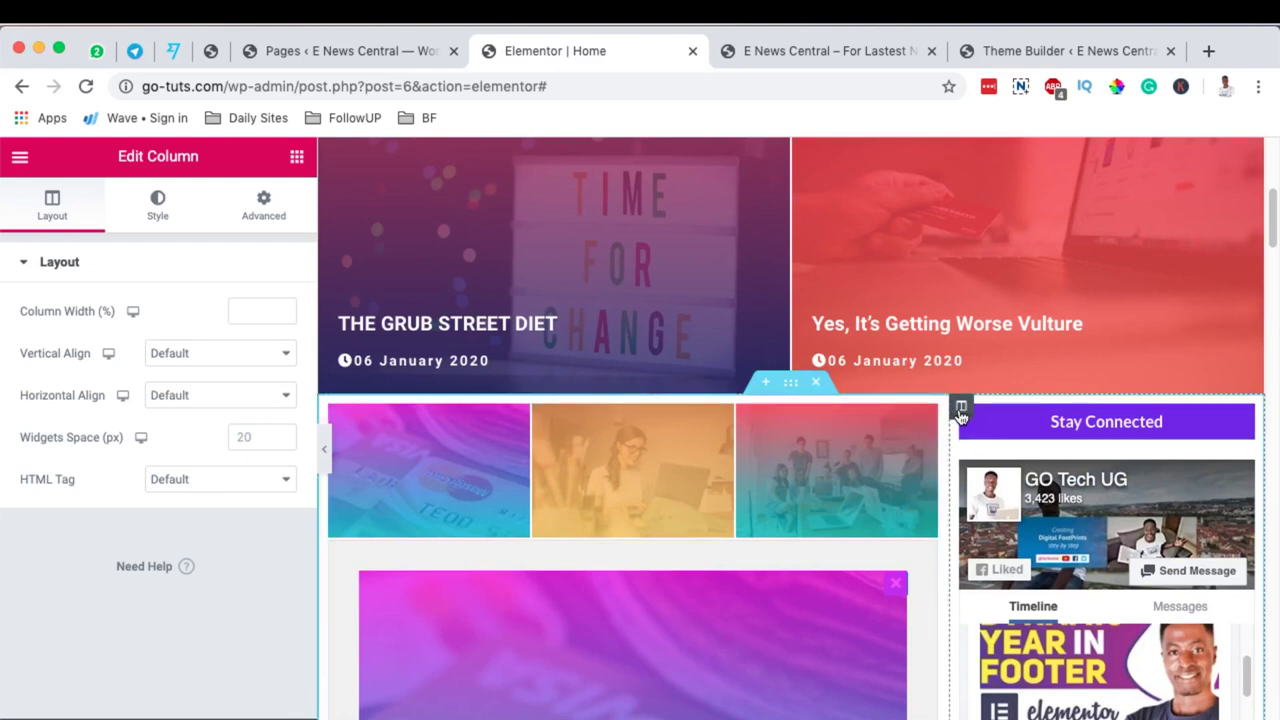
{"action": "left_click", "coordinate": [258, 311]}
{"action": "type", "text": "25"}
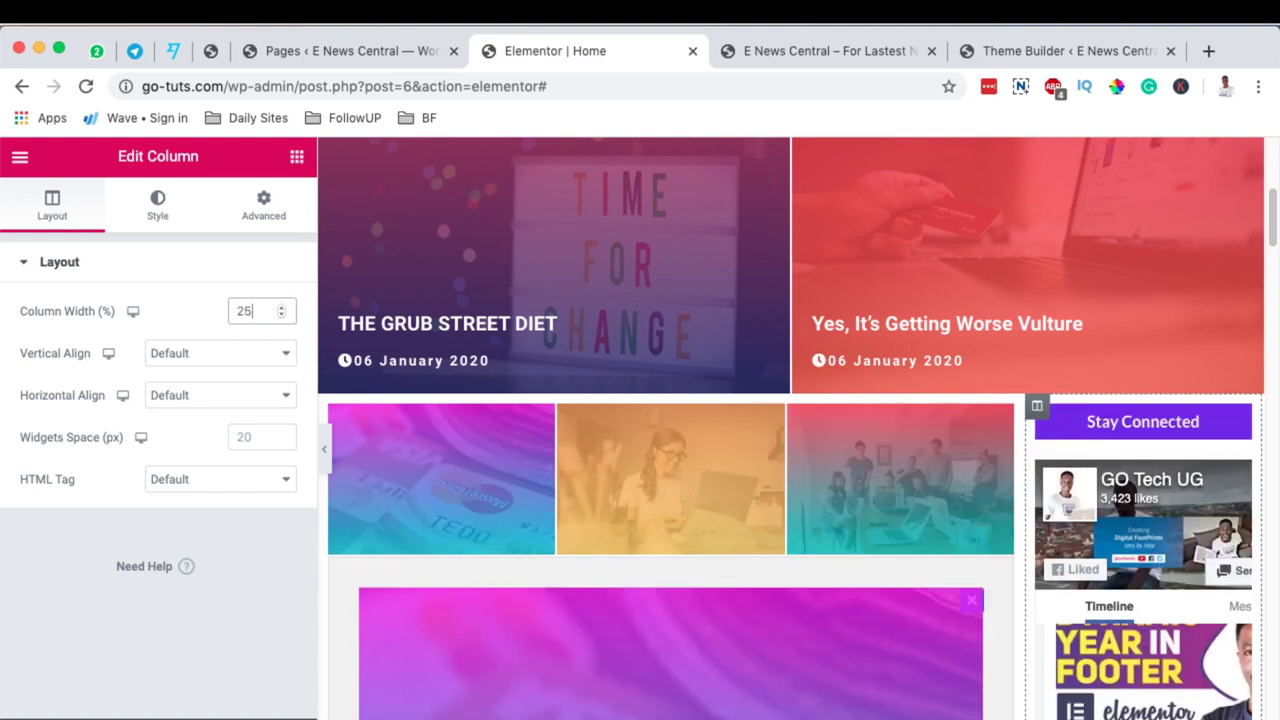
{"action": "scroll", "coordinate": [1020, 480], "scroll_direction": "down", "scroll_amount": 7}
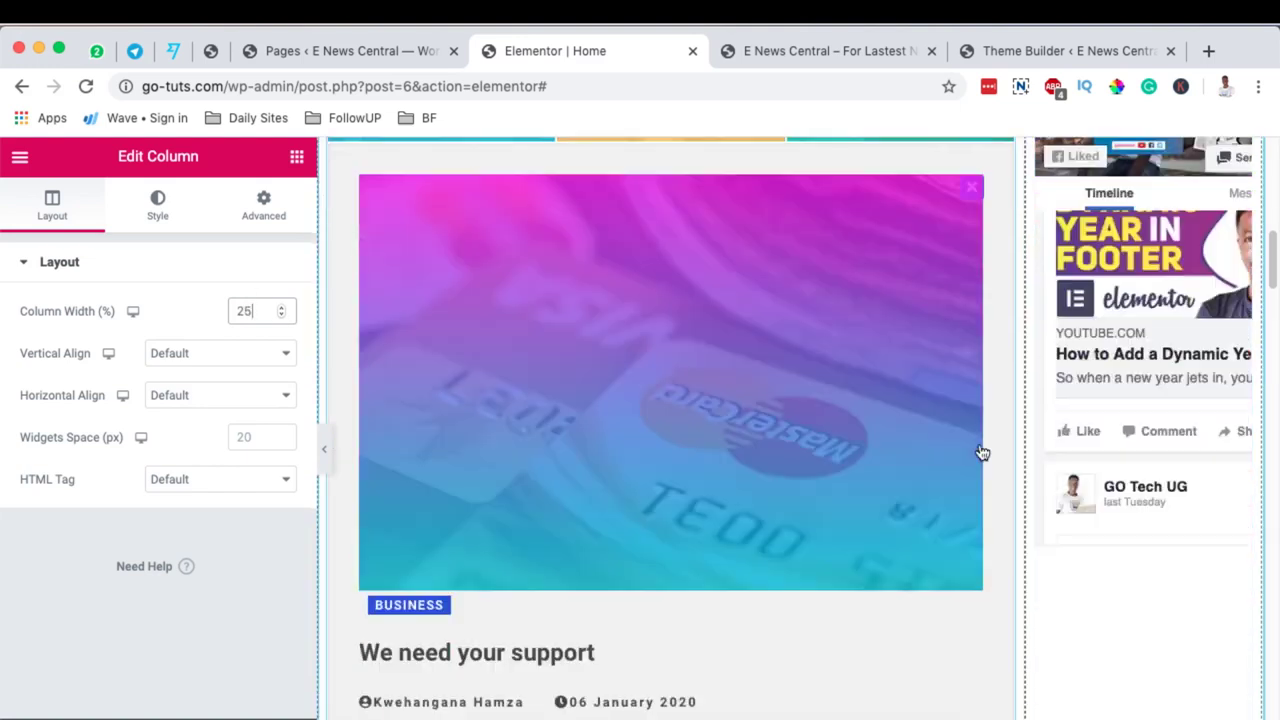
{"action": "scroll", "coordinate": [1020, 500], "scroll_direction": "down", "scroll_amount": 8}
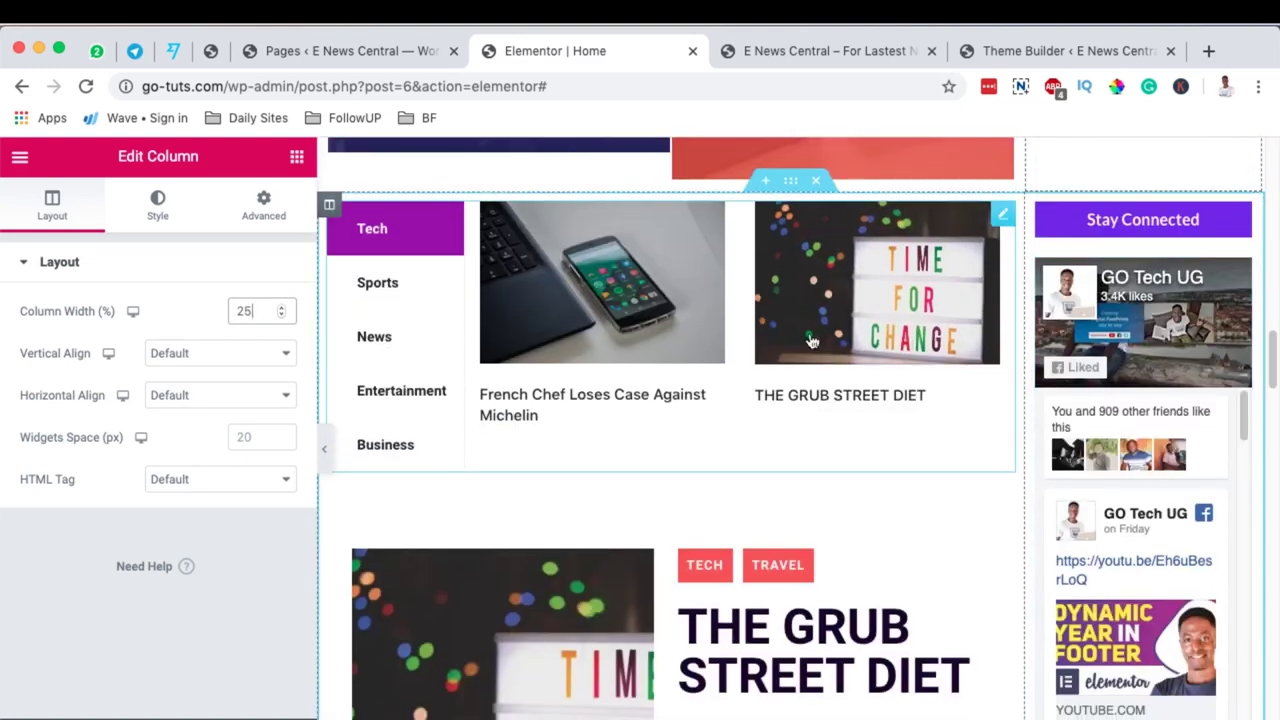
Preview the page without the editing panel and check which widgets the lower tabbed posts and upper post grid use
{"action": "left_click", "coordinate": [323, 452]}
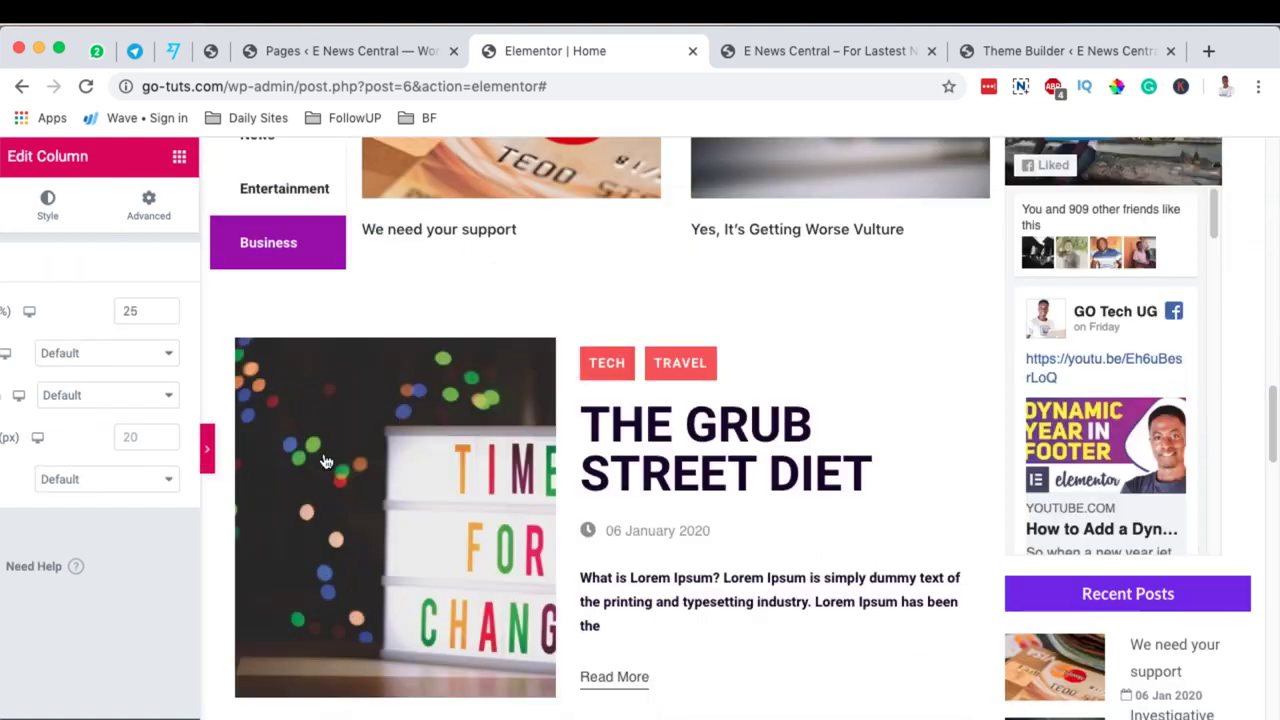
{"action": "scroll", "coordinate": [1125, 390], "scroll_direction": "up", "scroll_amount": 5}
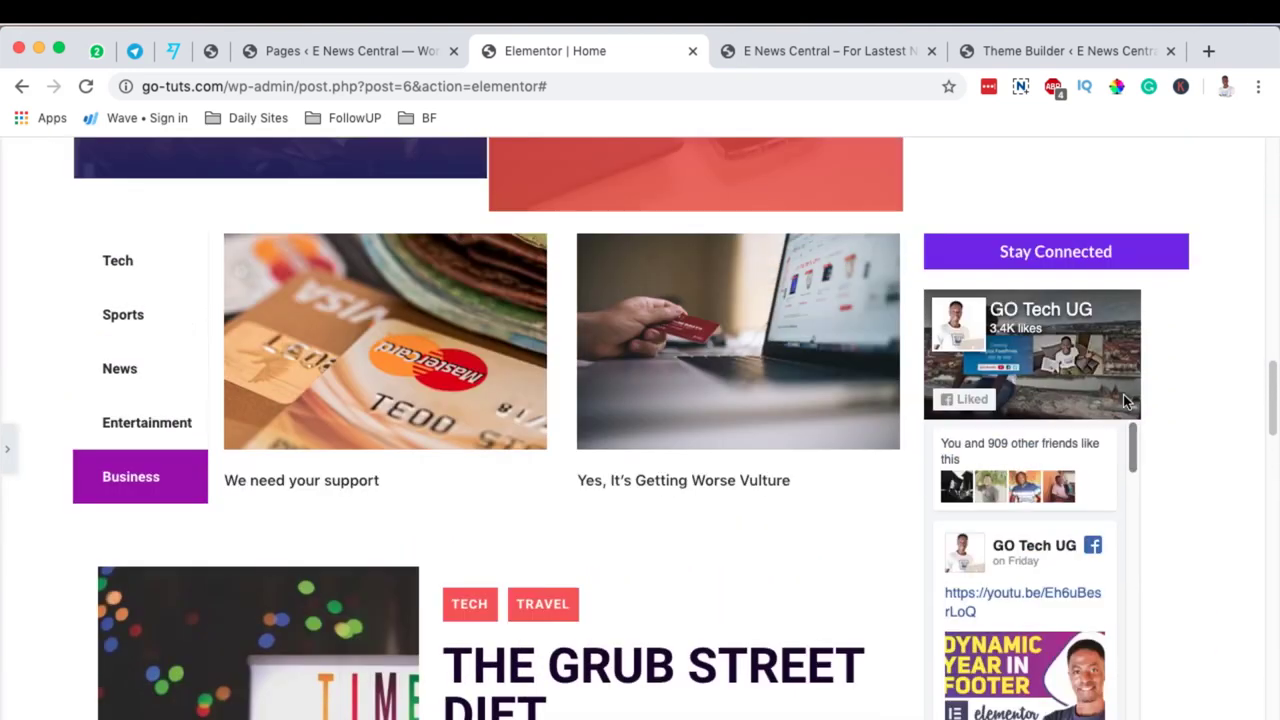
{"action": "left_click", "coordinate": [343, 429]}
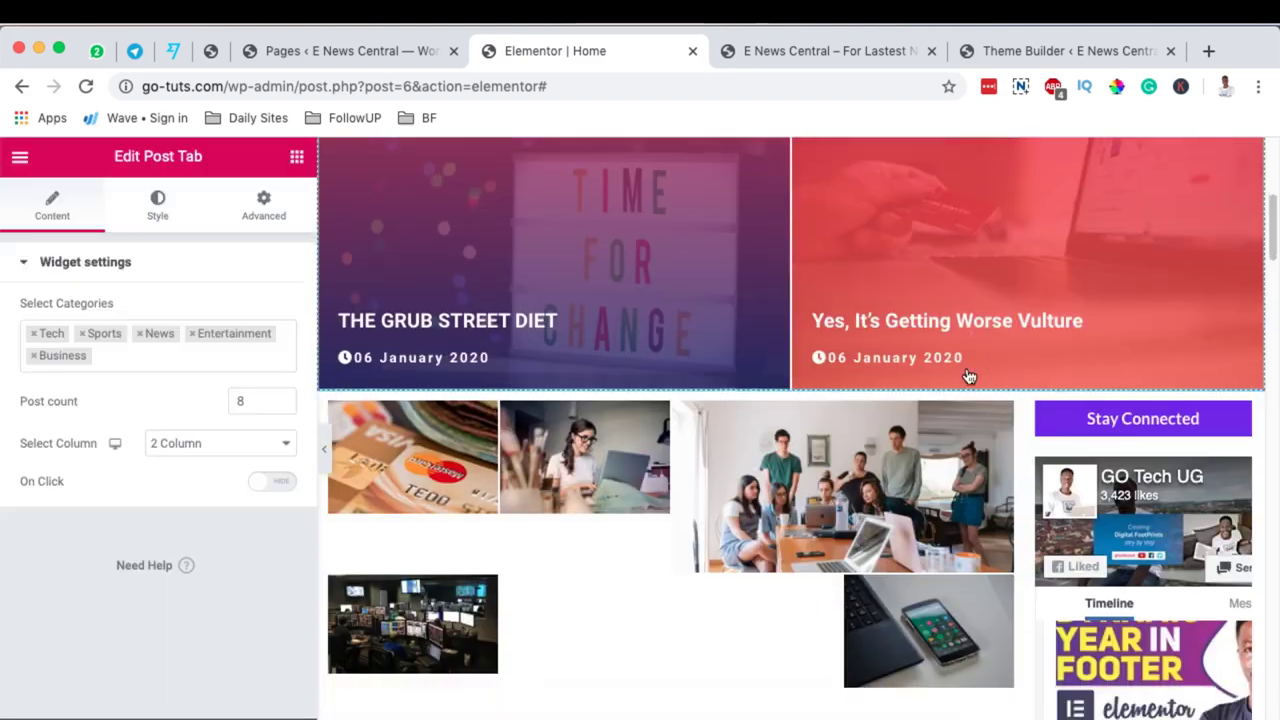
{"action": "left_click", "coordinate": [1004, 289]}
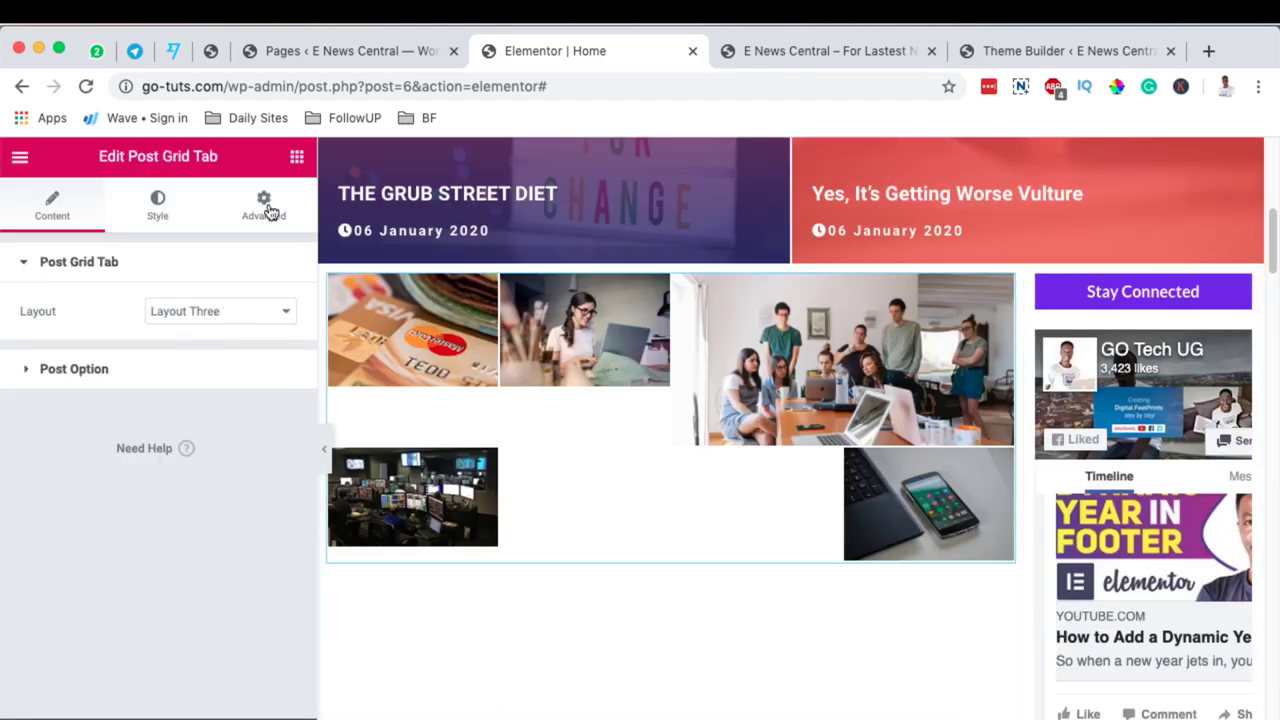
Find the Post Tab widget by searching for "post tab" and place it above the post grid in the upper section
{"action": "left_click", "coordinate": [297, 158]}
{"action": "scroll", "coordinate": [229, 463], "scroll_direction": "down", "scroll_amount": 5}
{"action": "scroll", "coordinate": [250, 311], "scroll_direction": "up", "scroll_amount": 5}
{"action": "left_click", "coordinate": [295, 283]}
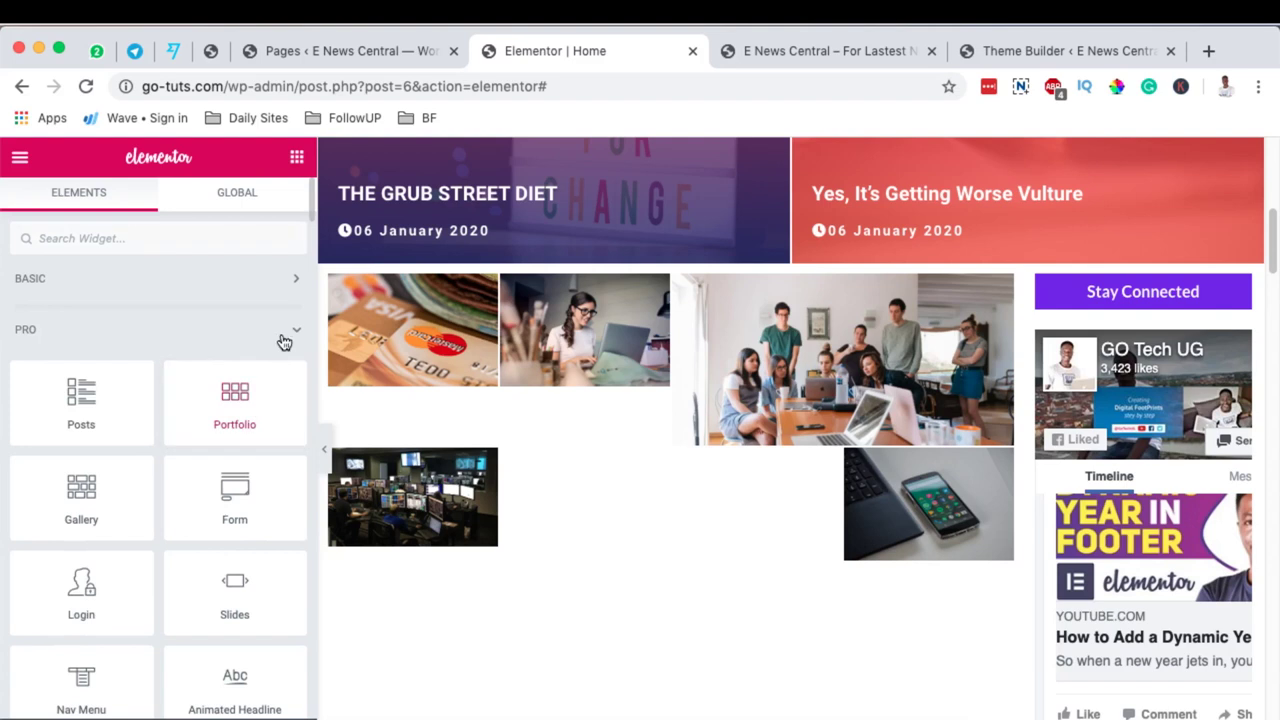
{"action": "scroll", "coordinate": [229, 463], "scroll_direction": "down", "scroll_amount": 10}
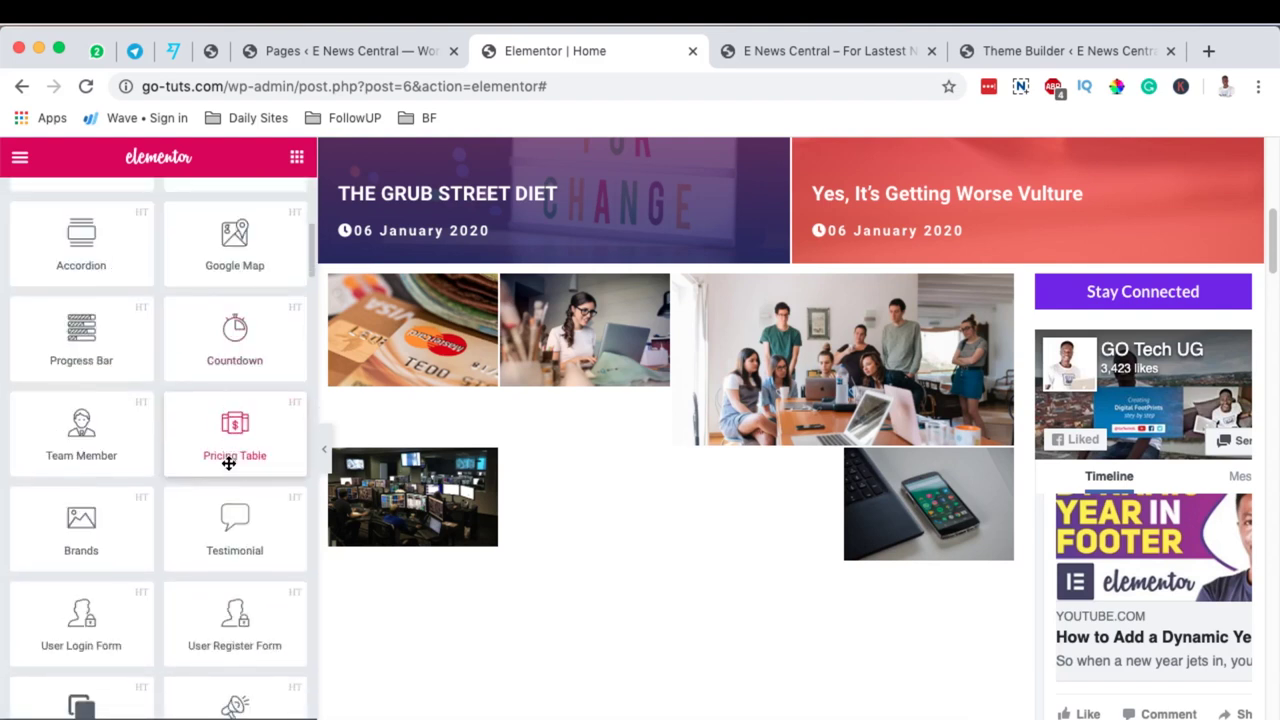
{"action": "scroll", "coordinate": [229, 463], "scroll_direction": "down", "scroll_amount": 5}
{"action": "scroll", "coordinate": [175, 355], "scroll_direction": "up", "scroll_amount": 15}
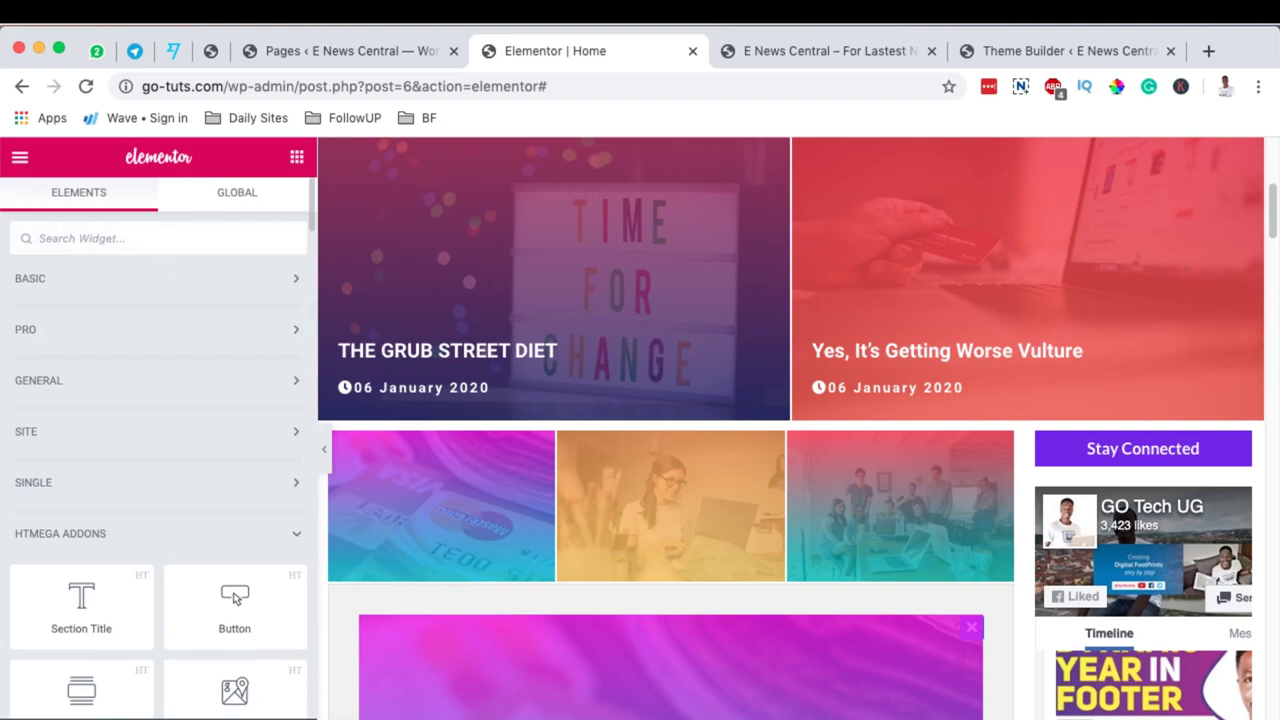
{"action": "type", "text": "post tab"}
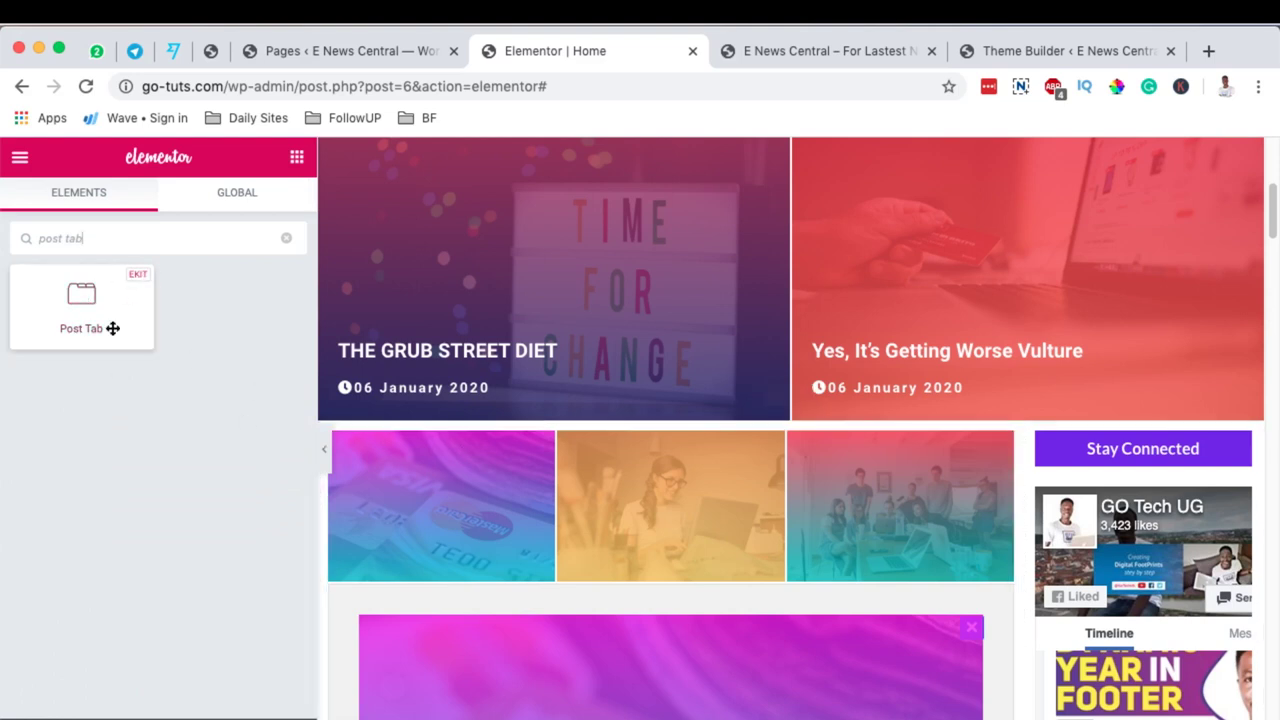
{"action": "left_click_drag", "start_coordinate": [82, 298], "coordinate": [652, 433]}
Delete the Post Grid Tab widget below the new Post Tab in the upper section
{"action": "scroll", "coordinate": [915, 497], "scroll_direction": "down", "scroll_amount": 5}
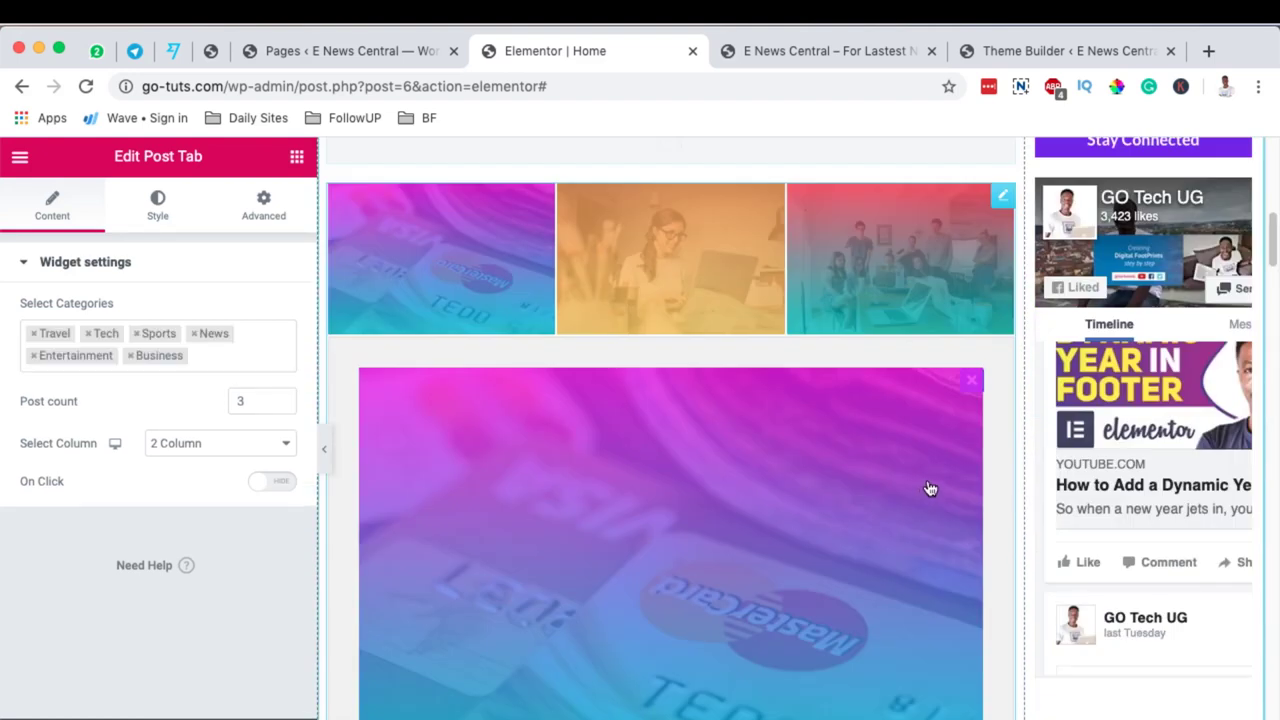
{"action": "scroll", "coordinate": [928, 486], "scroll_direction": "up", "scroll_amount": 2}
{"action": "right_click", "coordinate": [1001, 313]}
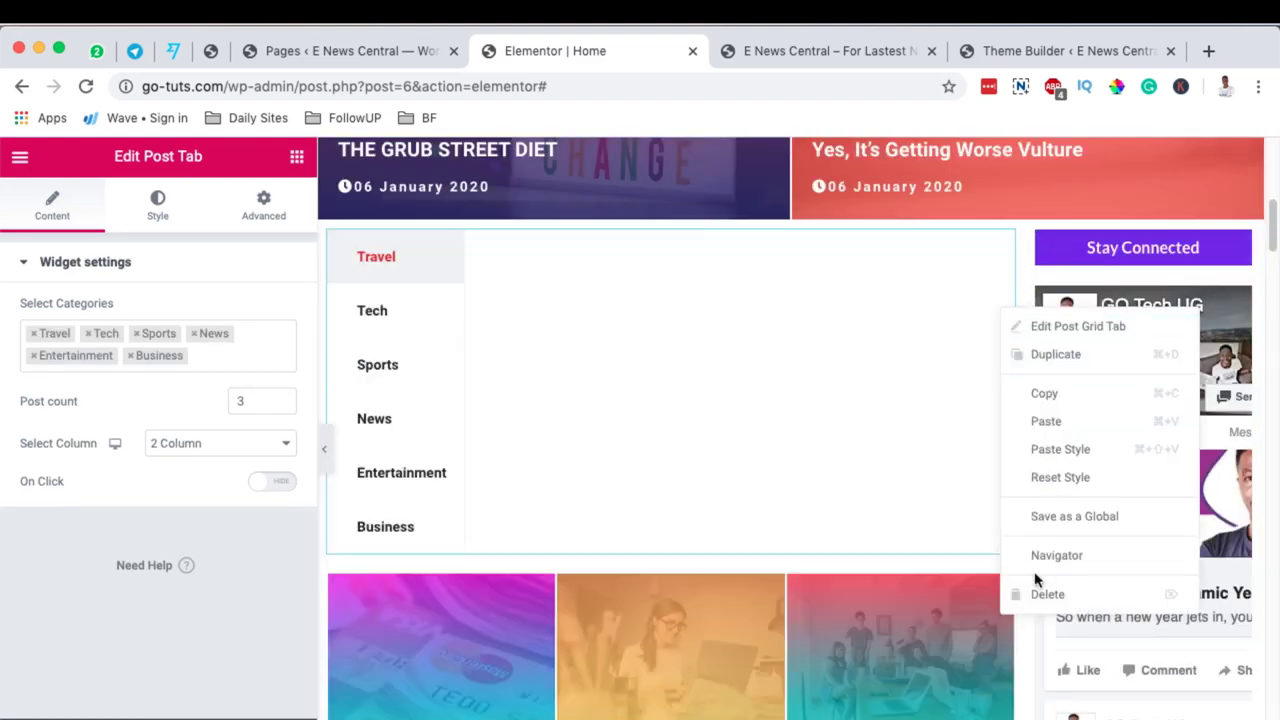
{"action": "key", "text": "Delete"}
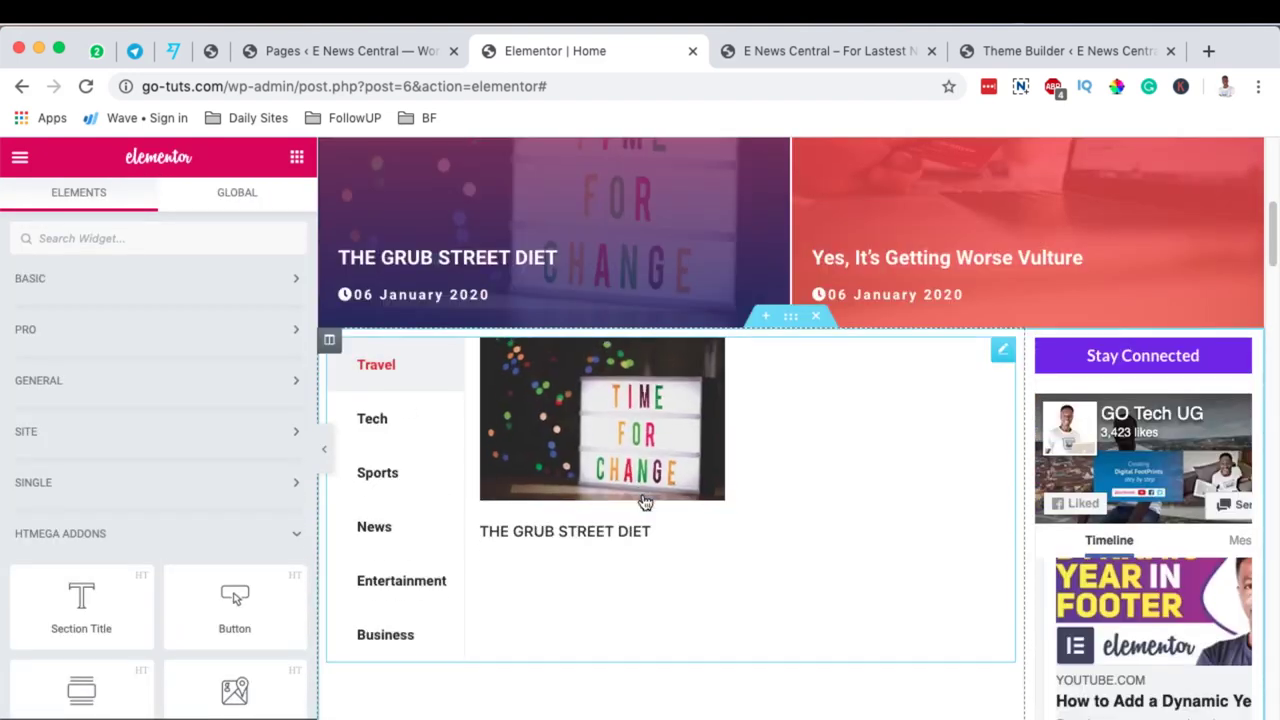
Check the lower section's category tabs and clear all selected categories from the upper Post Tab widget
{"action": "left_click", "coordinate": [383, 402]}
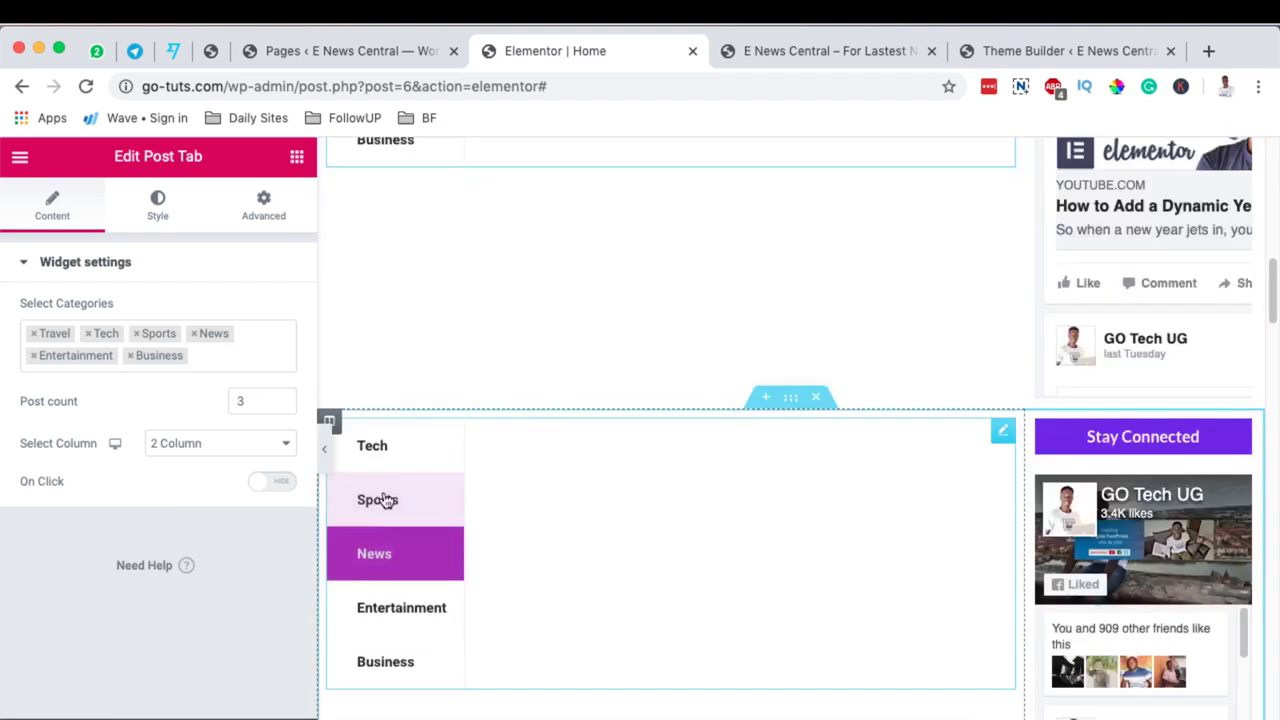
{"action": "scroll", "coordinate": [371, 494], "scroll_direction": "down", "scroll_amount": 5}
{"action": "left_click", "coordinate": [368, 450]}
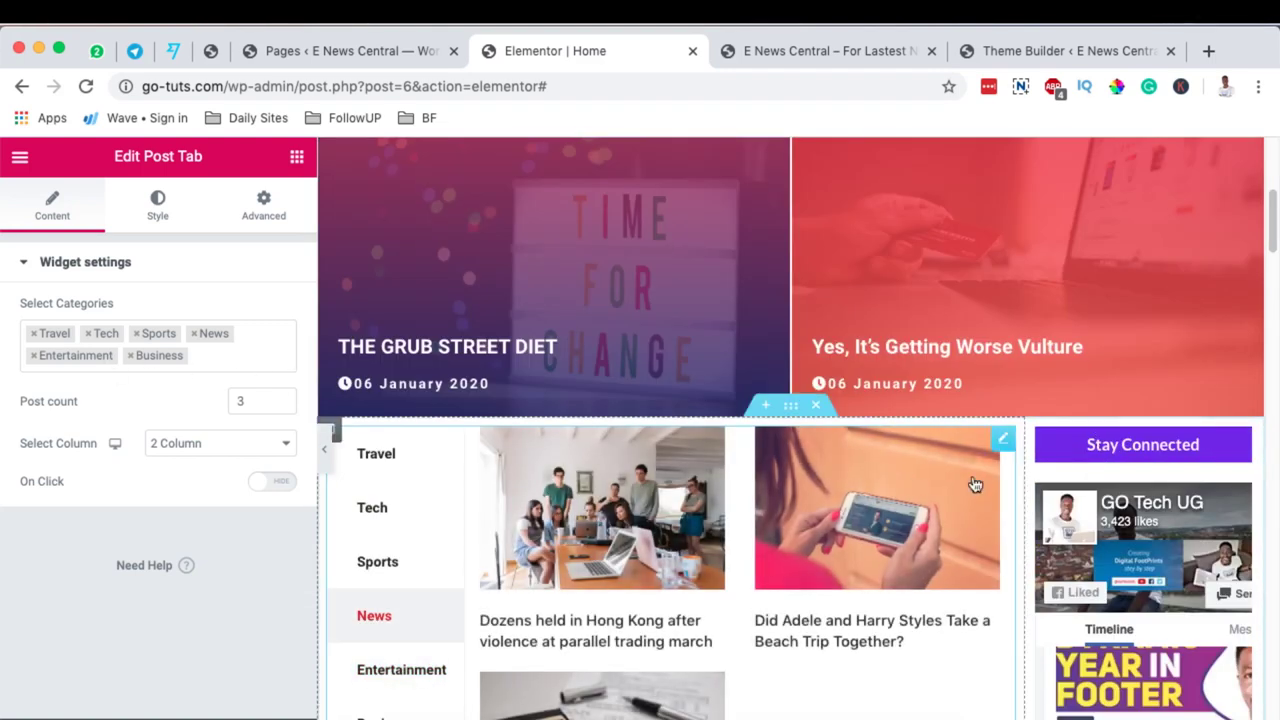
{"action": "left_click", "coordinate": [35, 338]}
{"action": "left_click", "coordinate": [35, 338]}
{"action": "left_click", "coordinate": [37, 338]}
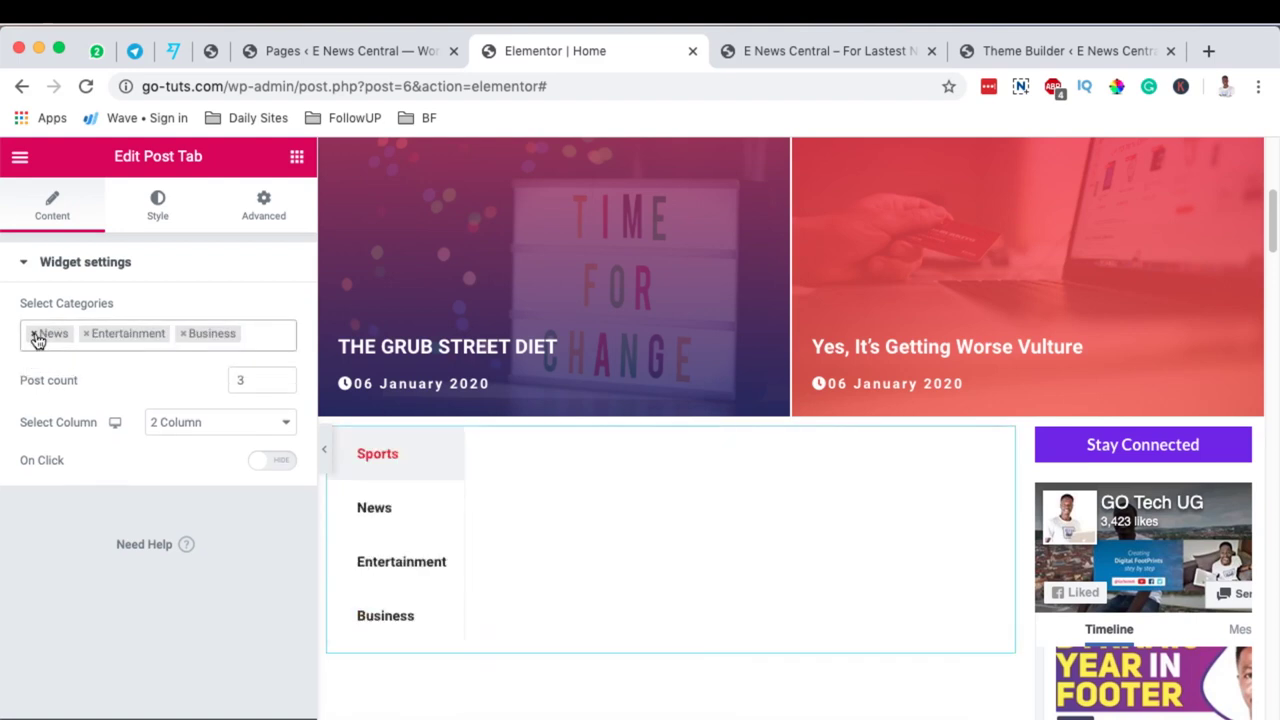
{"action": "left_click", "coordinate": [35, 336]}
{"action": "left_click", "coordinate": [35, 336]}
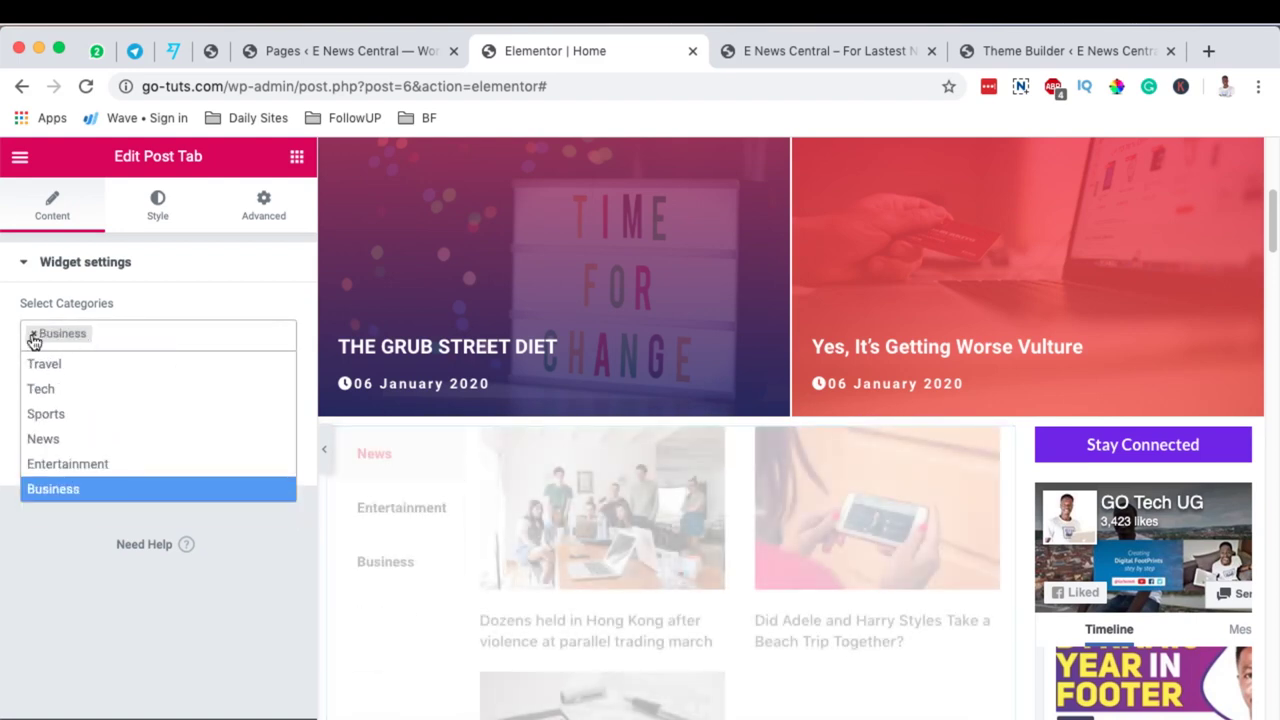
{"action": "left_click", "coordinate": [34, 334]}
Add the Tech, News, Sports and Entertainment categories to the upper Post Tab widget
{"action": "left_click", "coordinate": [63, 332]}
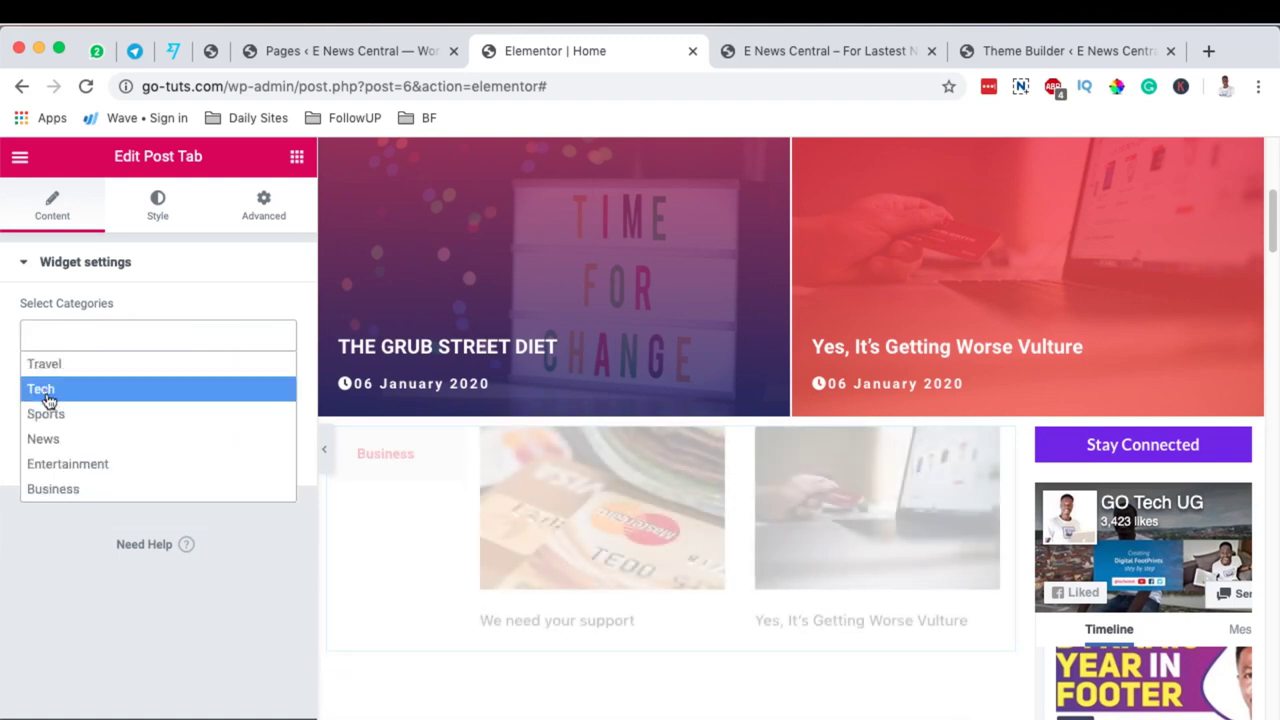
{"action": "left_click", "coordinate": [45, 413]}
{"action": "left_click", "coordinate": [97, 338]}
{"action": "left_click", "coordinate": [46, 442]}
{"action": "left_click", "coordinate": [159, 341]}
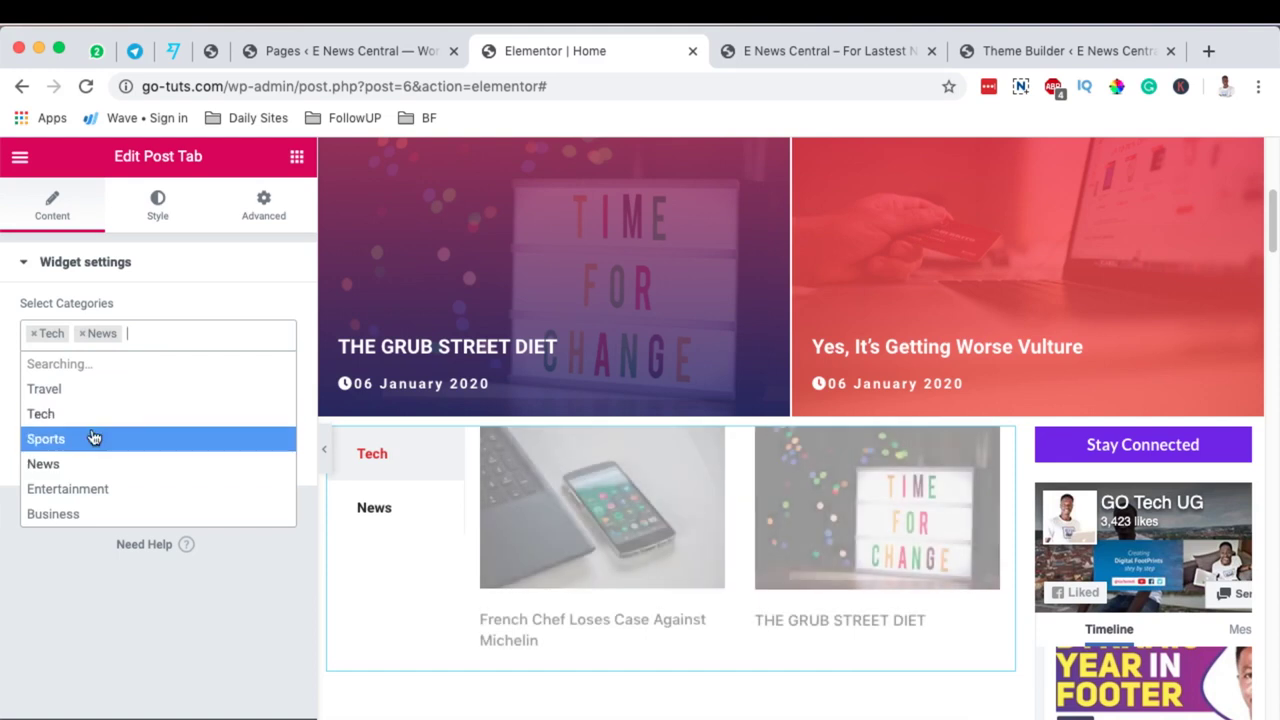
{"action": "left_click", "coordinate": [78, 418]}
{"action": "left_click", "coordinate": [191, 334]}
{"action": "left_click", "coordinate": [60, 466]}
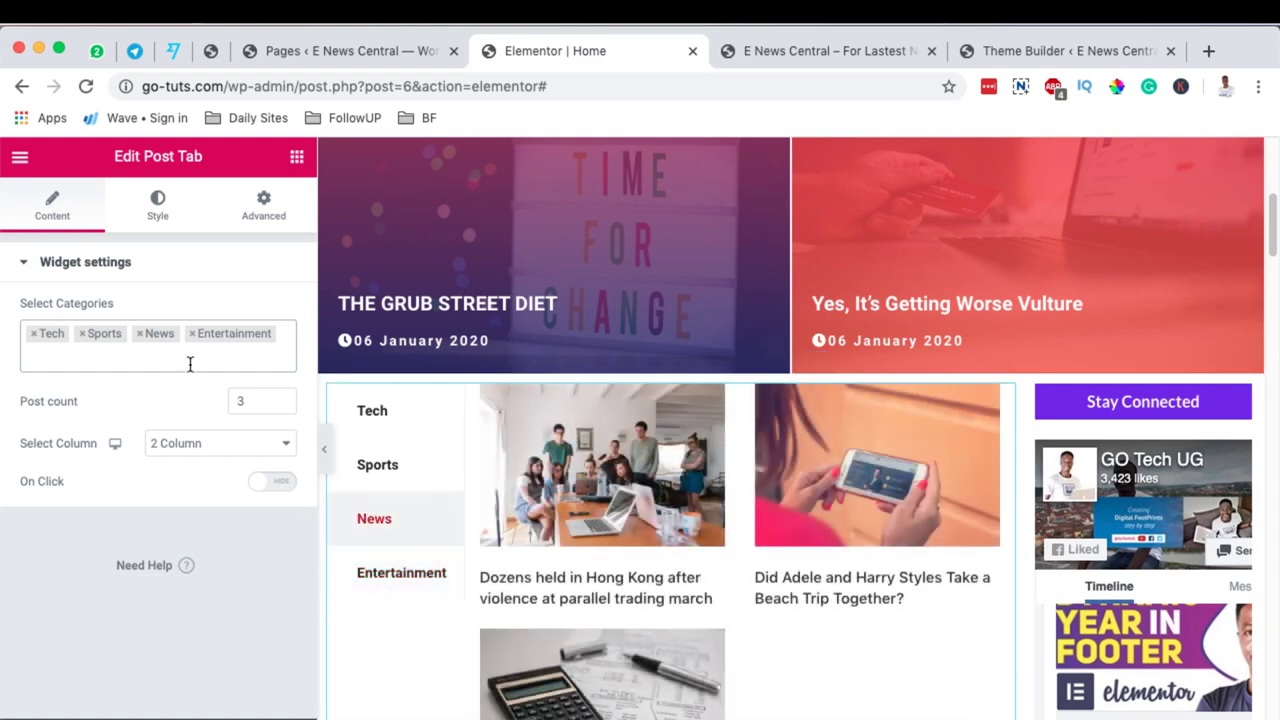
Complete the upper Post Tab's category selection with Business, leaving Travel out
{"action": "left_click", "coordinate": [190, 356]}
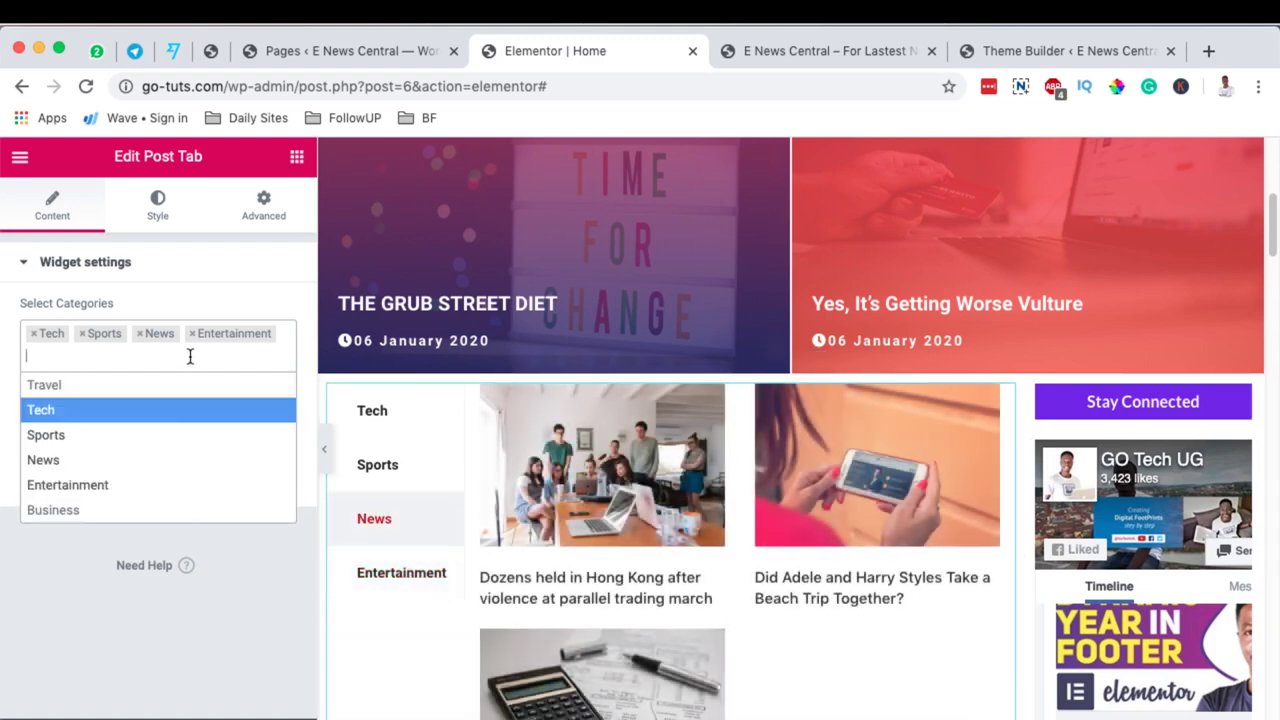
{"action": "left_click", "coordinate": [90, 386]}
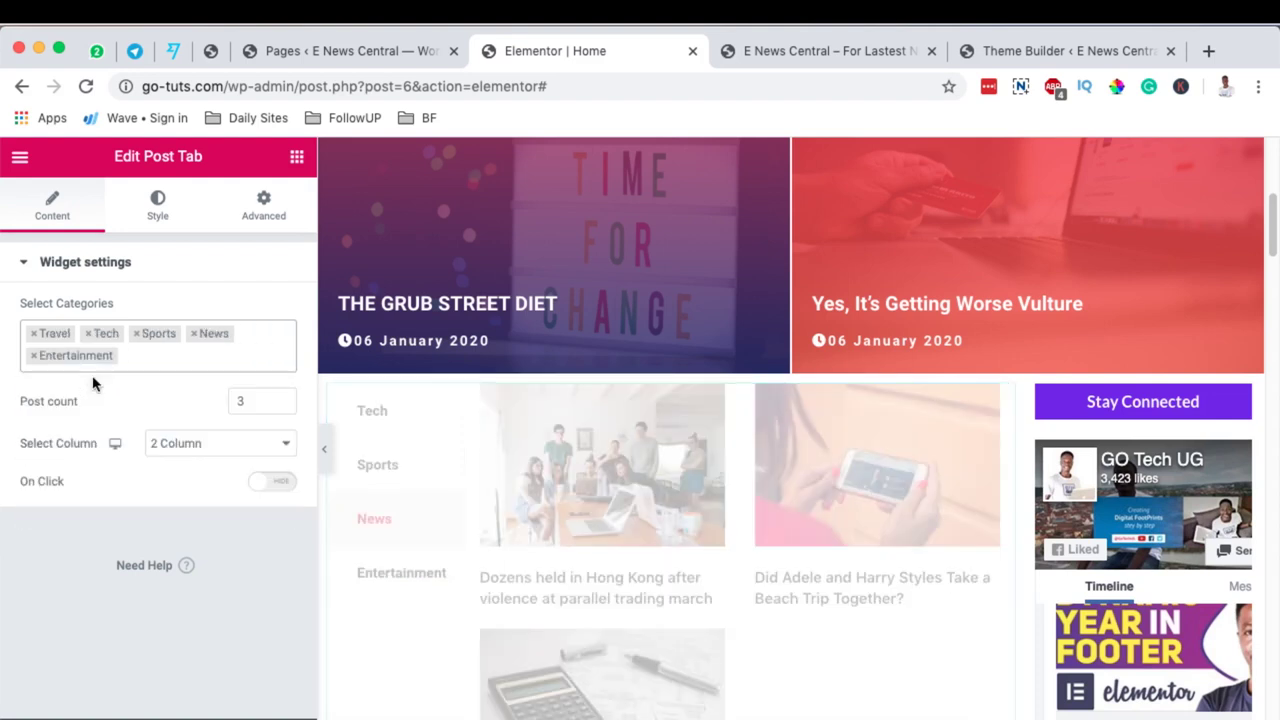
{"action": "left_click", "coordinate": [150, 363]}
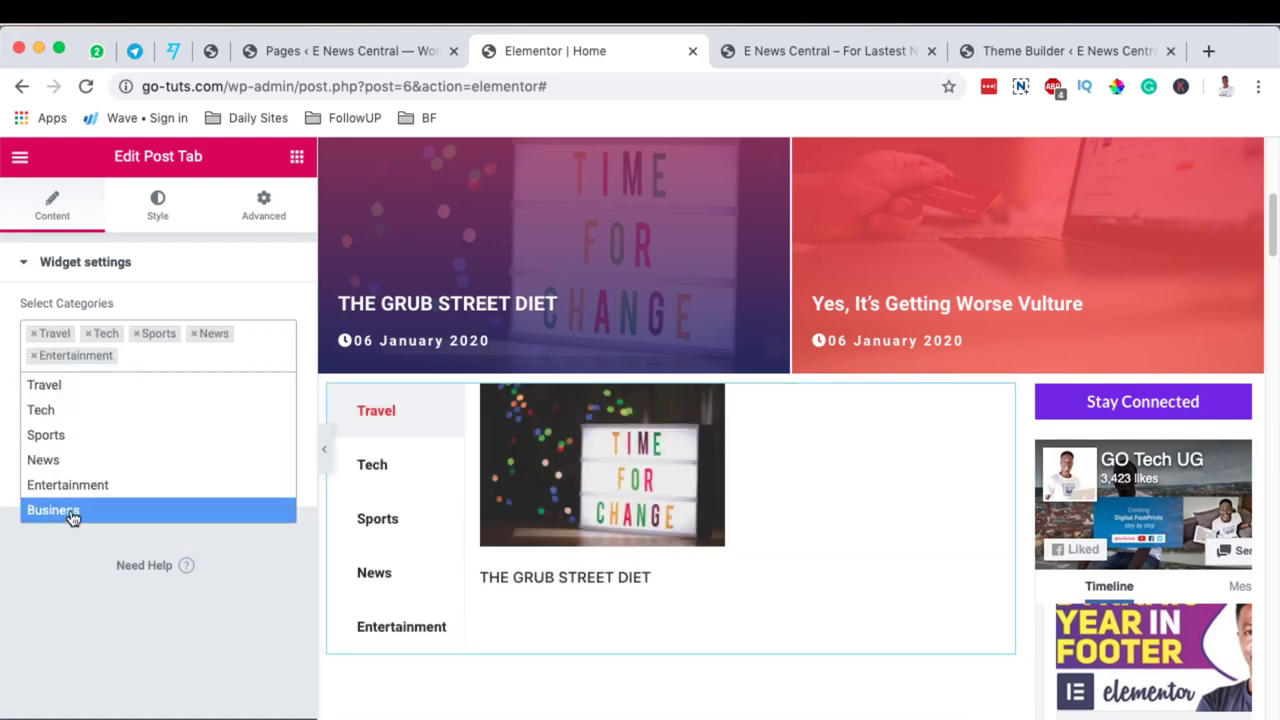
{"action": "left_click", "coordinate": [60, 511]}
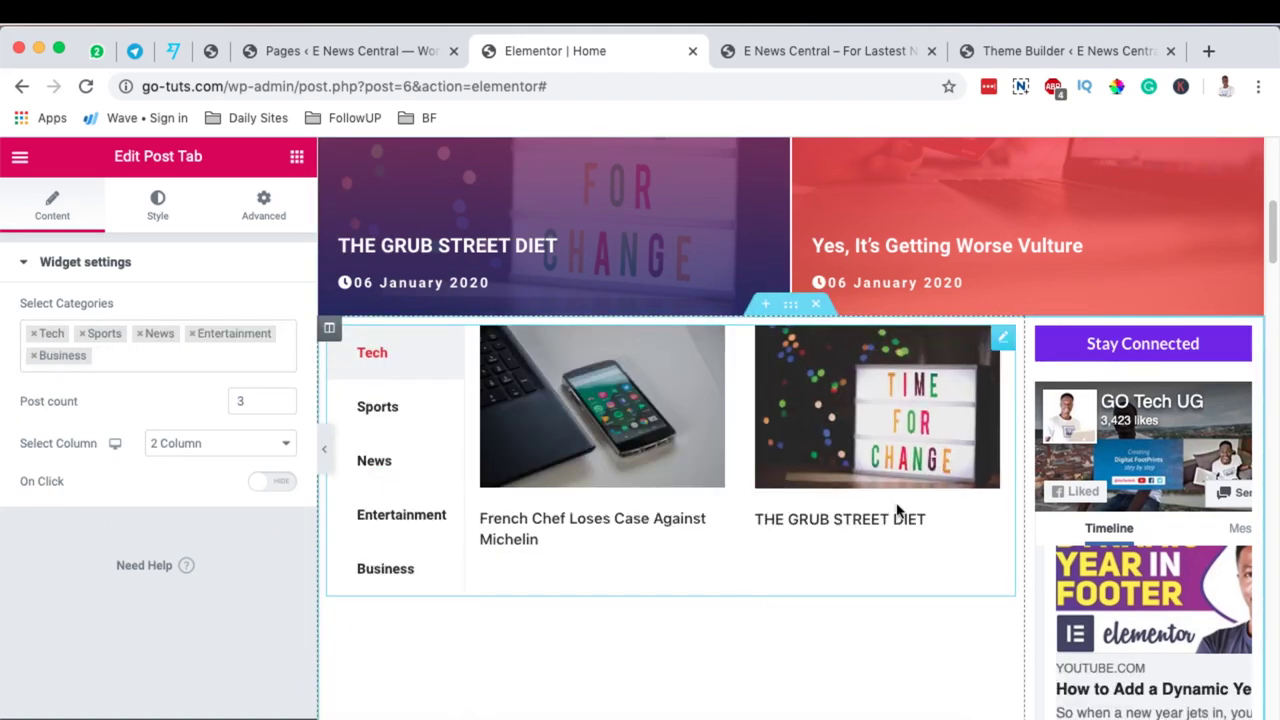
Compare with the lower tabs and give the upper Post Tab's active item white text and the saved purple background colour
{"action": "scroll", "coordinate": [868, 483], "scroll_direction": "down", "scroll_amount": 5}
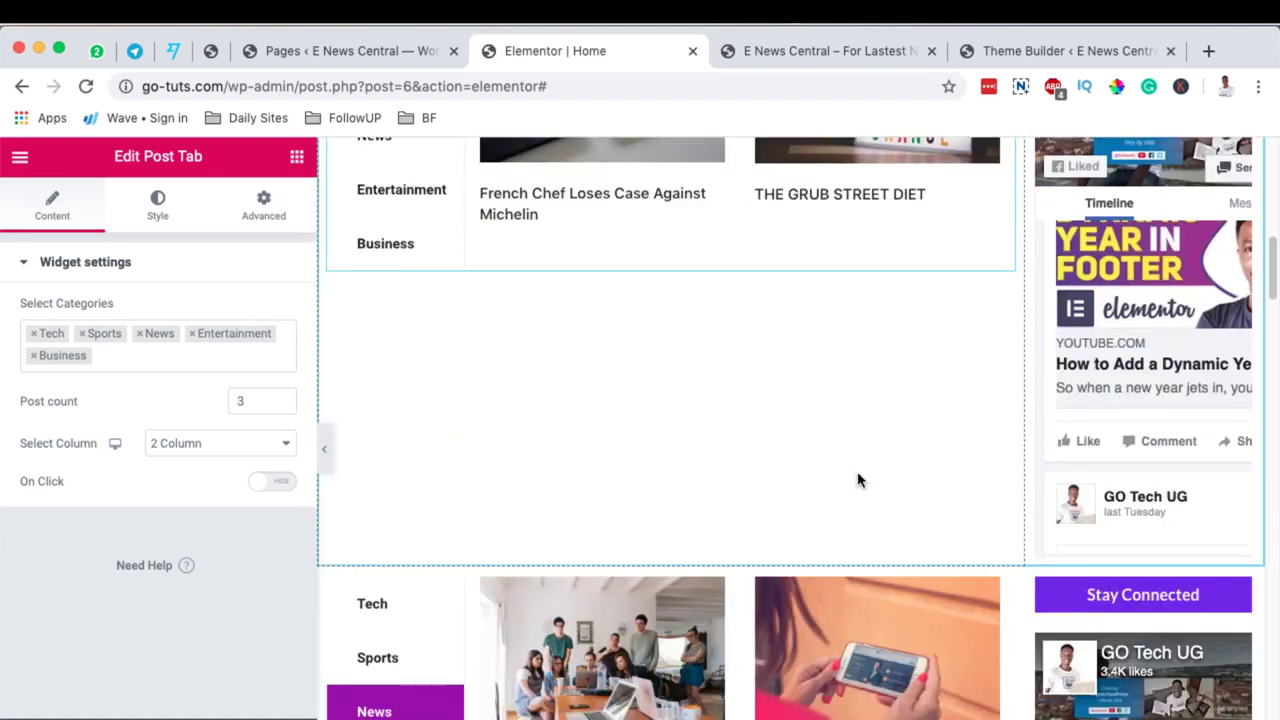
{"action": "mouse_move", "coordinate": [383, 510]}
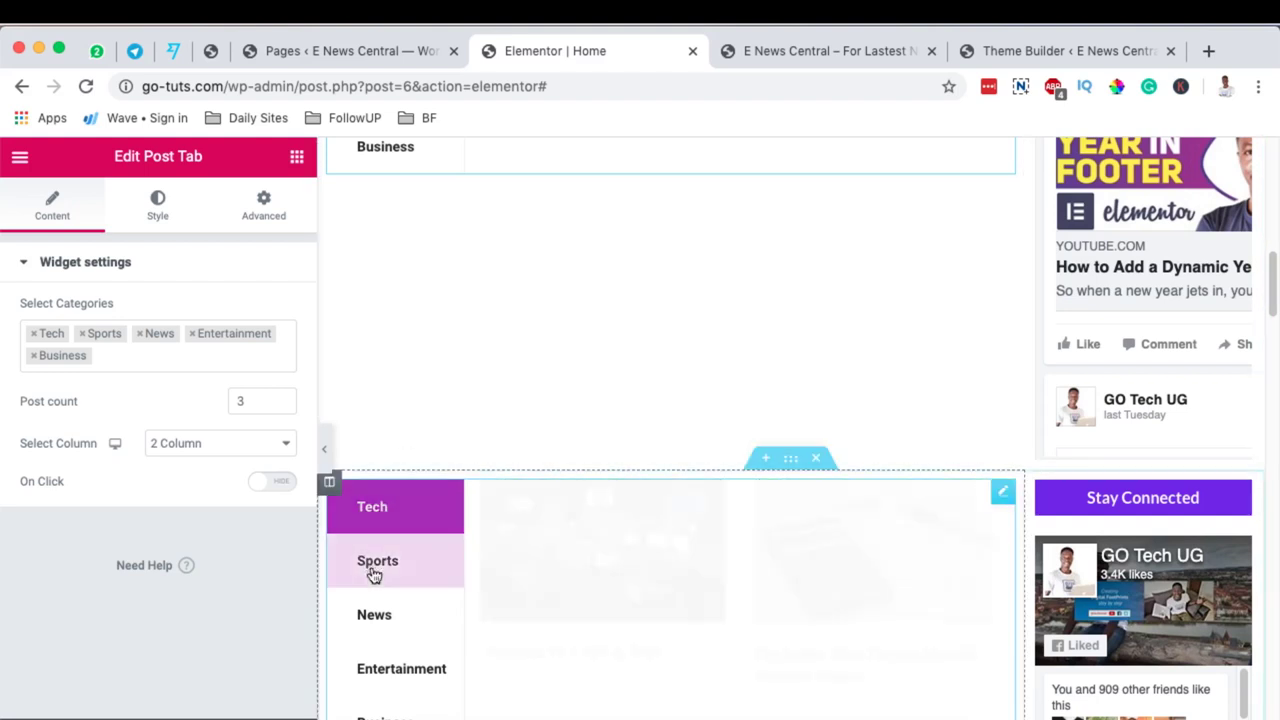
{"action": "scroll", "coordinate": [643, 333], "scroll_direction": "up", "scroll_amount": 5}
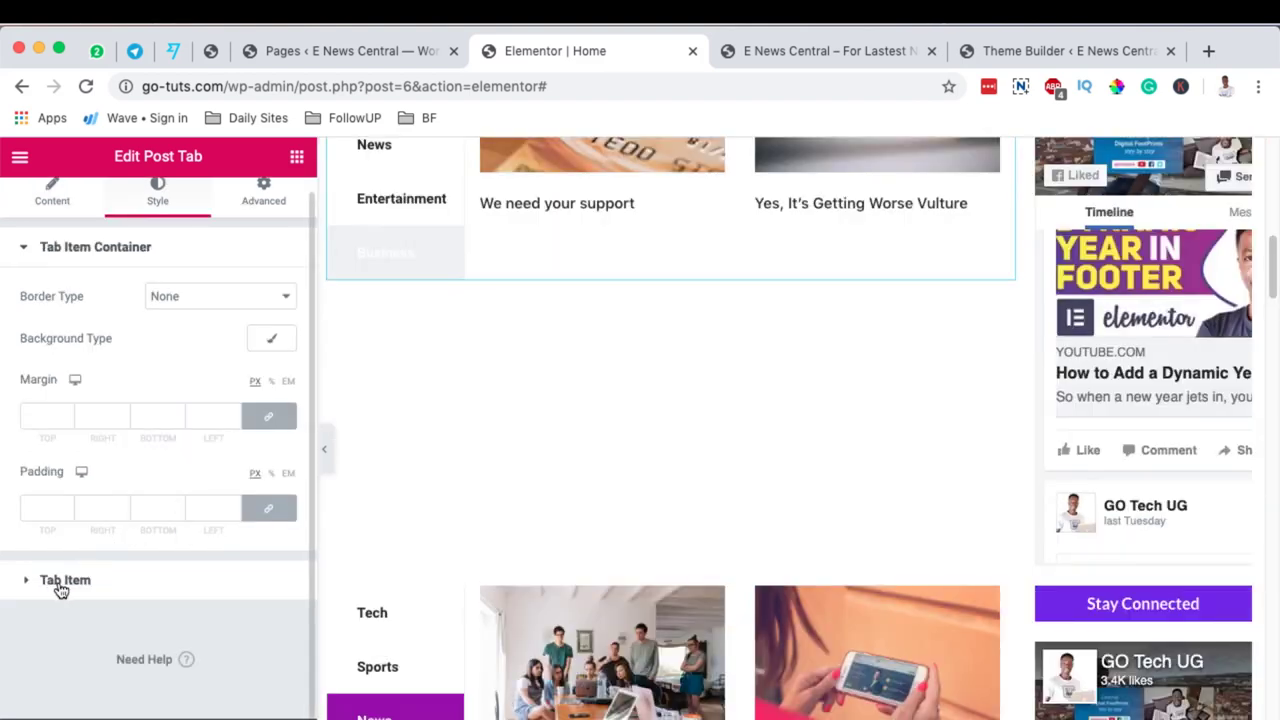
{"action": "left_click", "coordinate": [62, 582]}
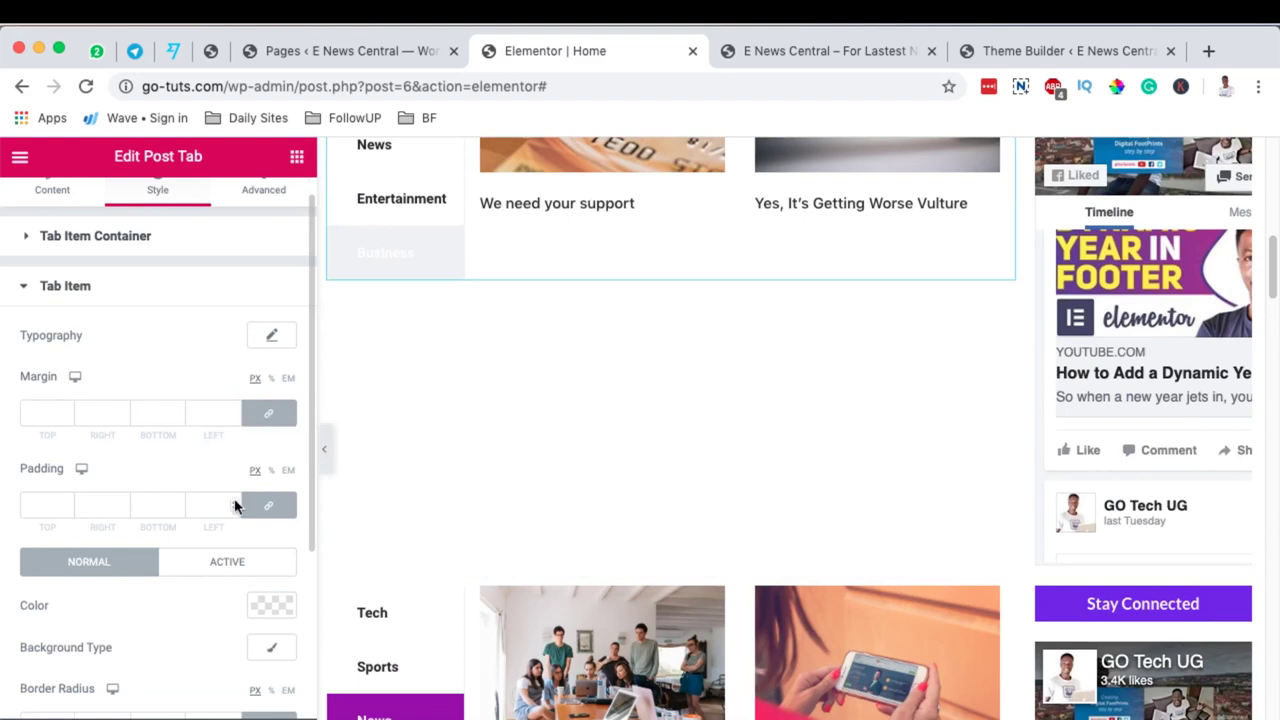
{"action": "scroll", "coordinate": [236, 500], "scroll_direction": "down", "scroll_amount": 5}
{"action": "left_click", "coordinate": [227, 310]}
{"action": "left_click", "coordinate": [274, 402]}
{"action": "left_click", "coordinate": [271, 440]}
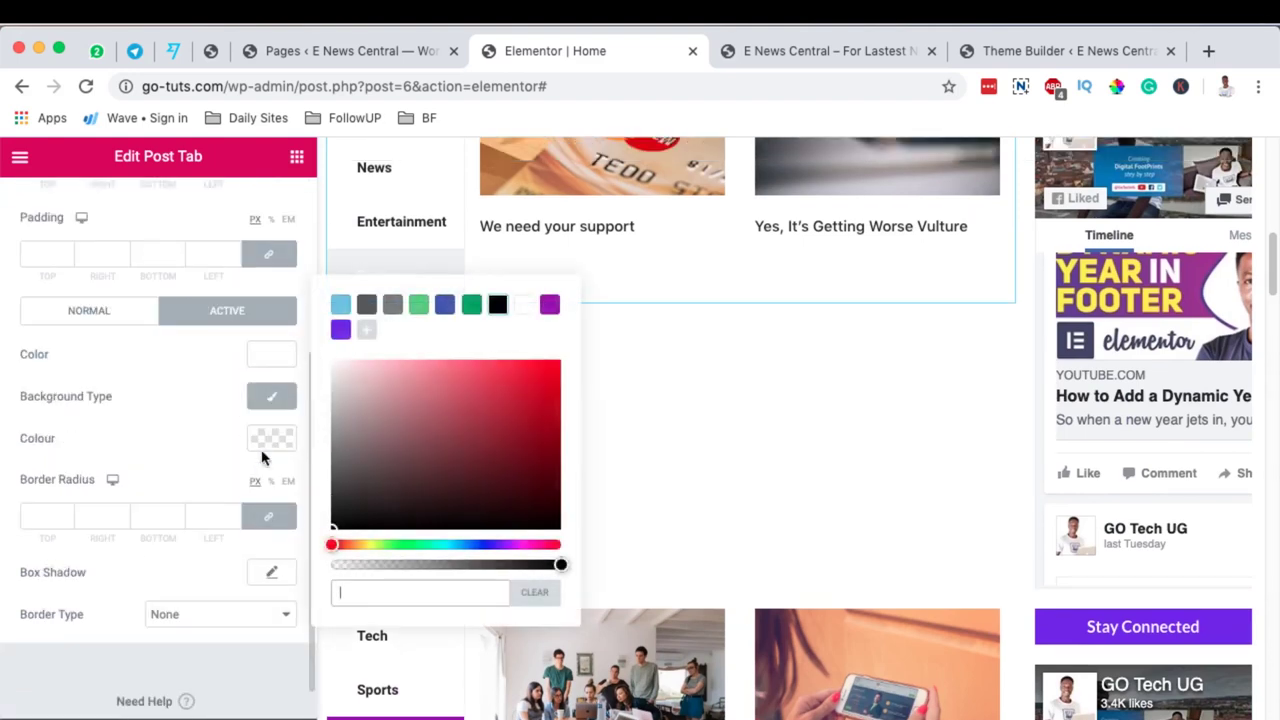
{"action": "left_click", "coordinate": [550, 305]}
{"action": "left_click", "coordinate": [160, 366]}
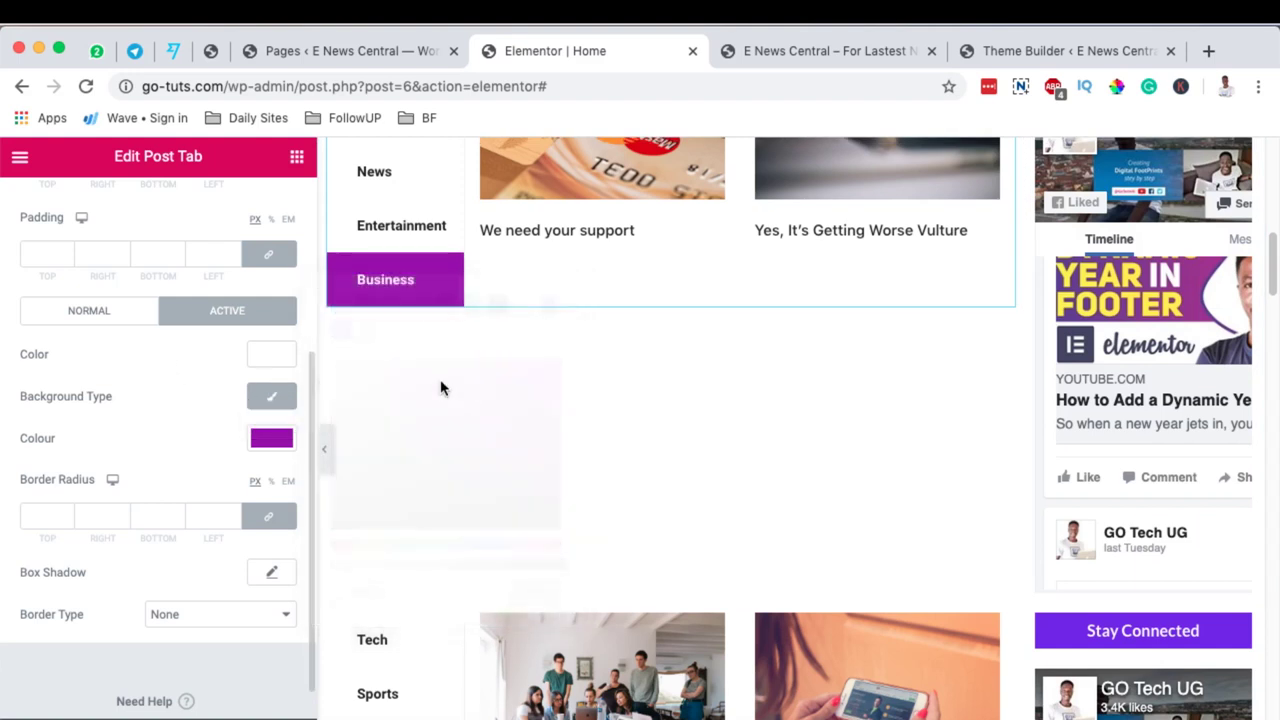
Test the upper section's category tabs and compare their look with the lower section
{"action": "scroll", "coordinate": [441, 386], "scroll_direction": "up", "scroll_amount": 3}
{"action": "left_click", "coordinate": [378, 363]}
{"action": "left_click", "coordinate": [393, 309]}
{"action": "left_click", "coordinate": [384, 370]}
{"action": "left_click", "coordinate": [380, 474]}
{"action": "left_click", "coordinate": [380, 517]}
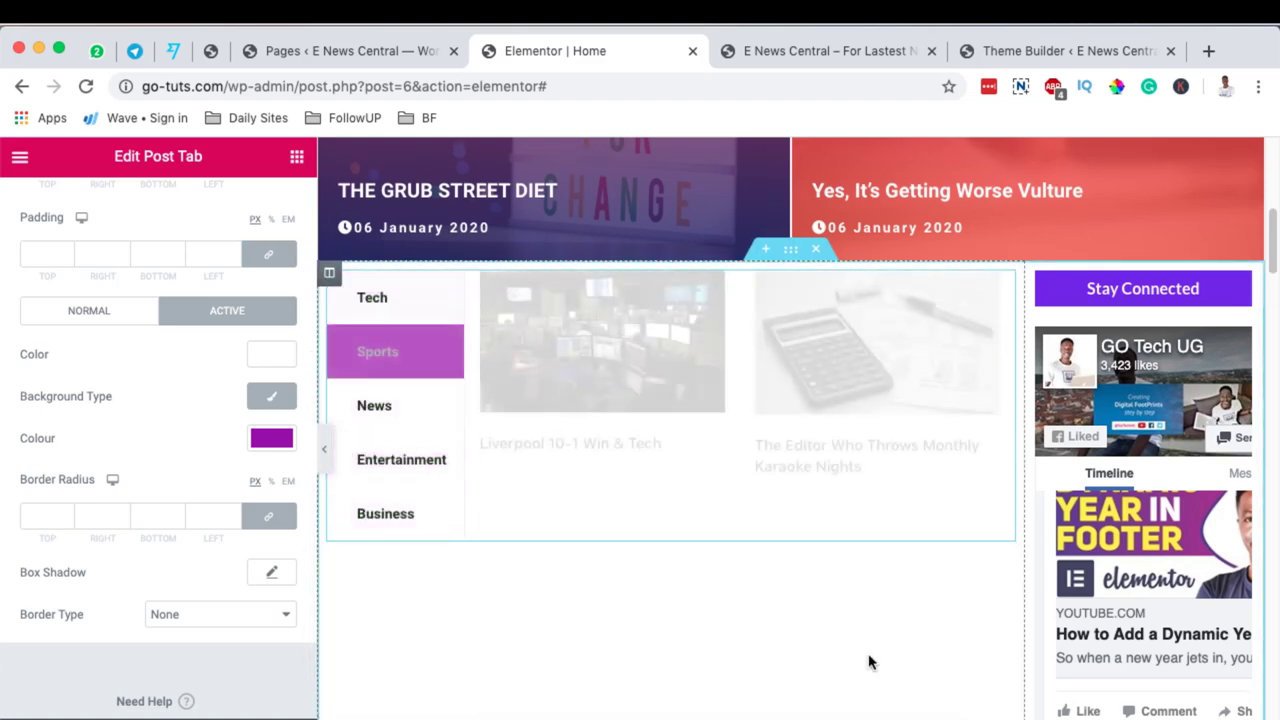
{"action": "scroll", "coordinate": [869, 650], "scroll_direction": "down", "scroll_amount": 5}
{"action": "scroll", "coordinate": [860, 560], "scroll_direction": "up", "scroll_amount": 2}
{"action": "scroll", "coordinate": [840, 430], "scroll_direction": "down", "scroll_amount": 4}
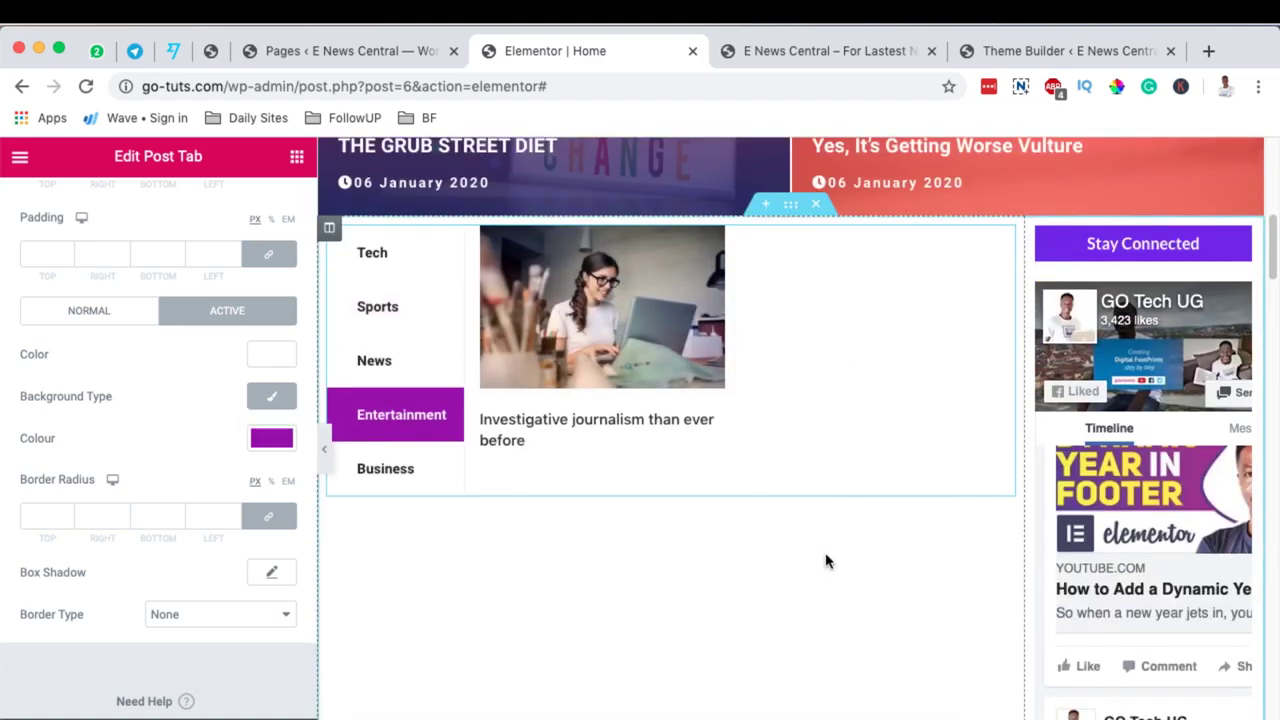
{"action": "scroll", "coordinate": [835, 545], "scroll_direction": "up", "scroll_amount": 6}
{"action": "scroll", "coordinate": [880, 500], "scroll_direction": "down", "scroll_amount": 2}
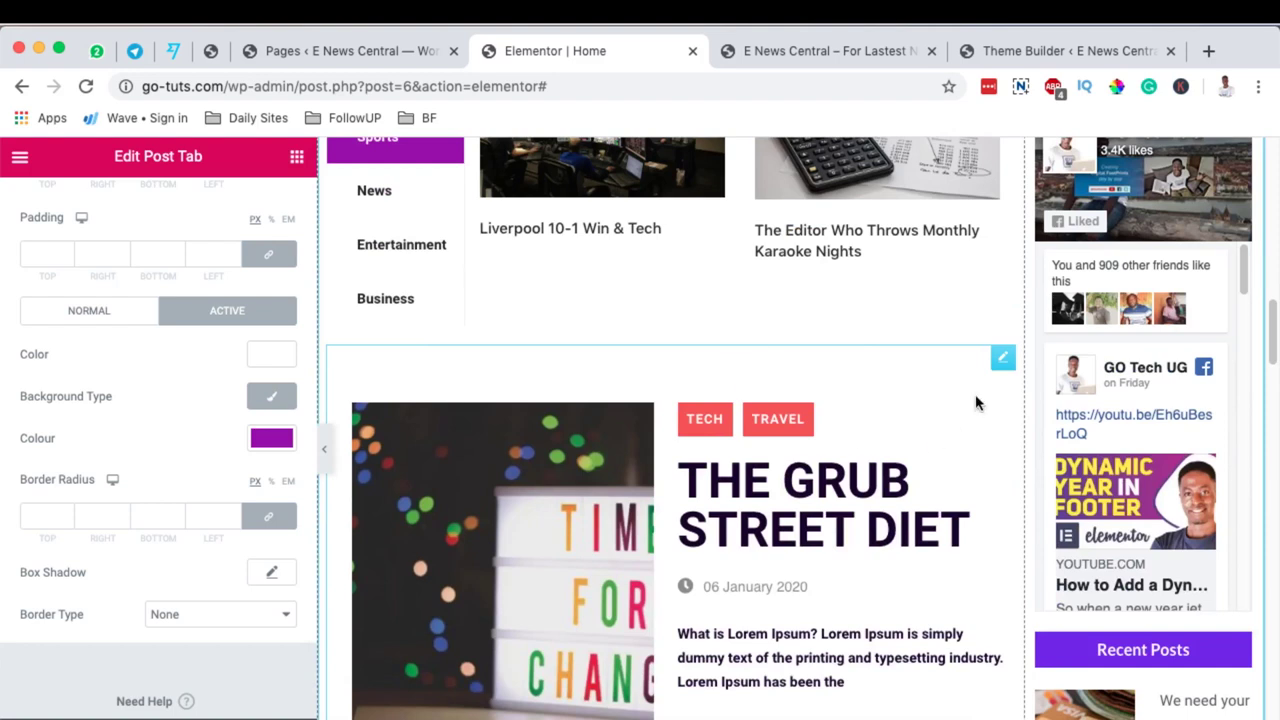
Open the settings of the featured post block below the lower section's tabs and check its widget type
{"action": "left_click", "coordinate": [1005, 362]}
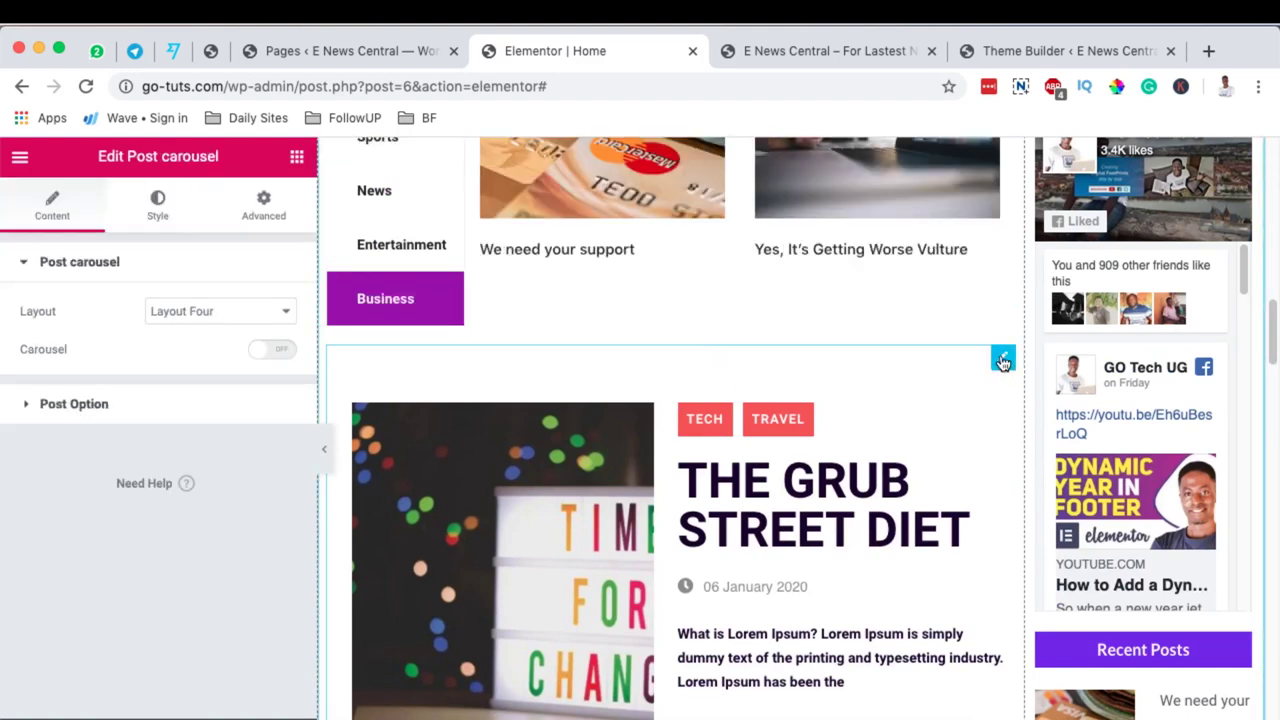
{"action": "left_click_drag", "start_coordinate": [163, 157], "coordinate": [220, 158]}
{"action": "left_click", "coordinate": [168, 161]}
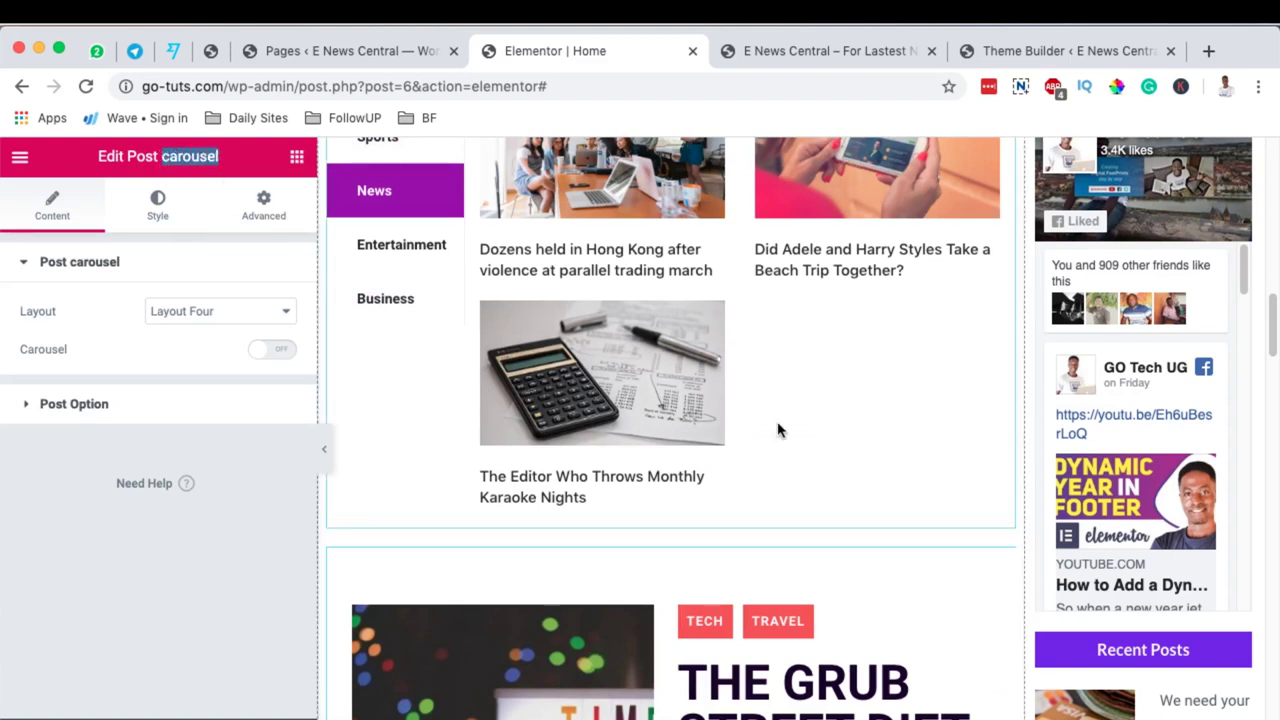
Find the Post carousel widget and place it directly beneath the category tabs in the upper section
{"action": "scroll", "coordinate": [832, 490], "scroll_direction": "up", "scroll_amount": 4}
{"action": "scroll", "coordinate": [832, 490], "scroll_direction": "down", "scroll_amount": 3}
{"action": "scroll", "coordinate": [831, 491], "scroll_direction": "up", "scroll_amount": 6}
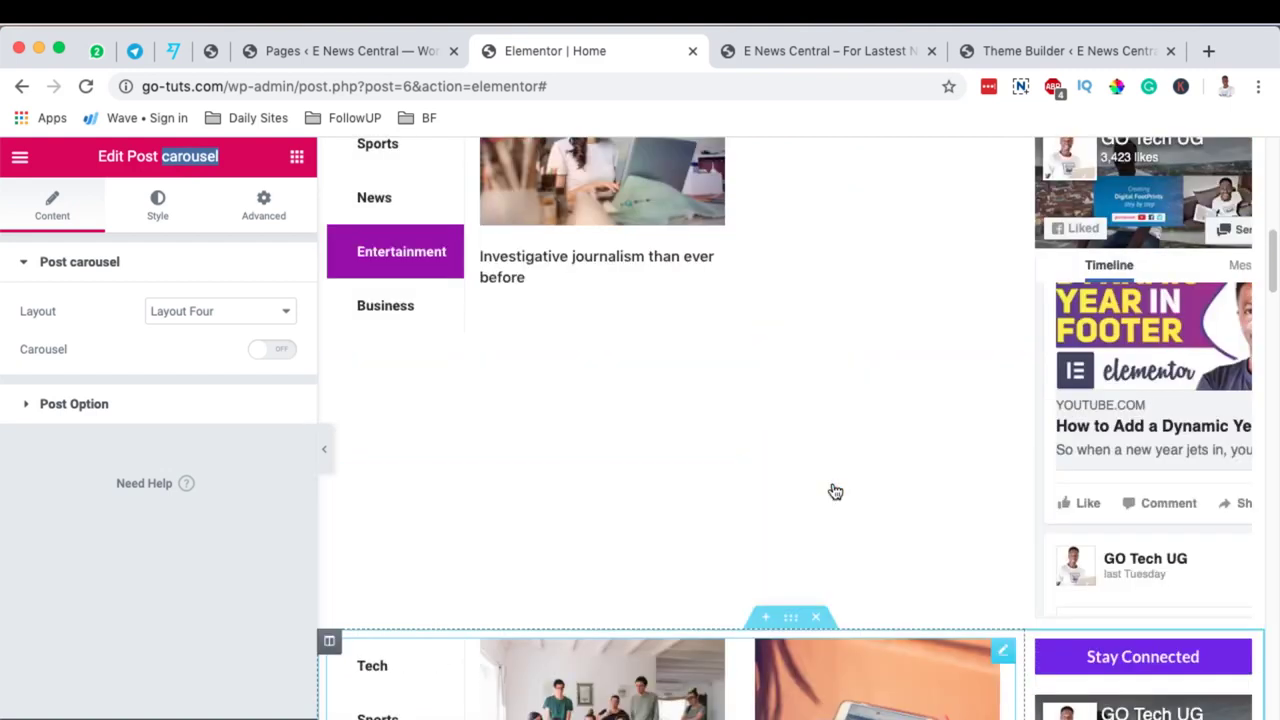
{"action": "scroll", "coordinate": [740, 455], "scroll_direction": "up", "scroll_amount": 1}
{"action": "left_click", "coordinate": [378, 261]}
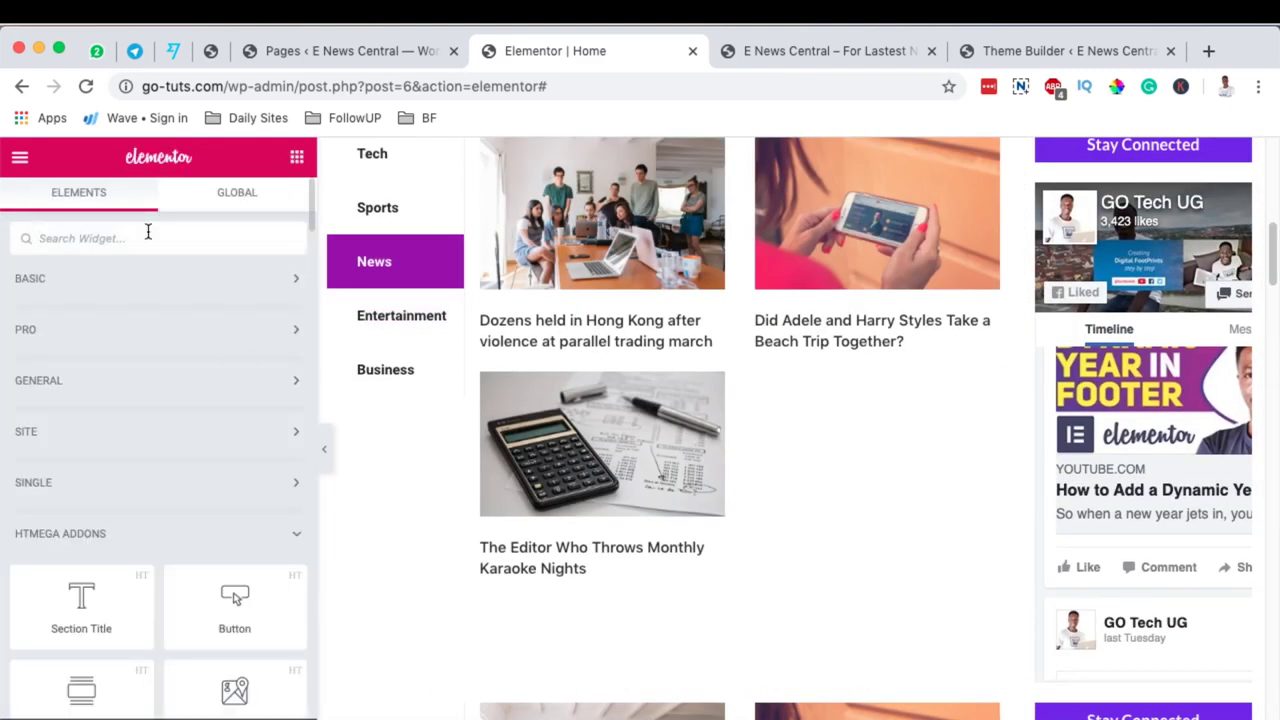
{"action": "type", "text": "post car"}
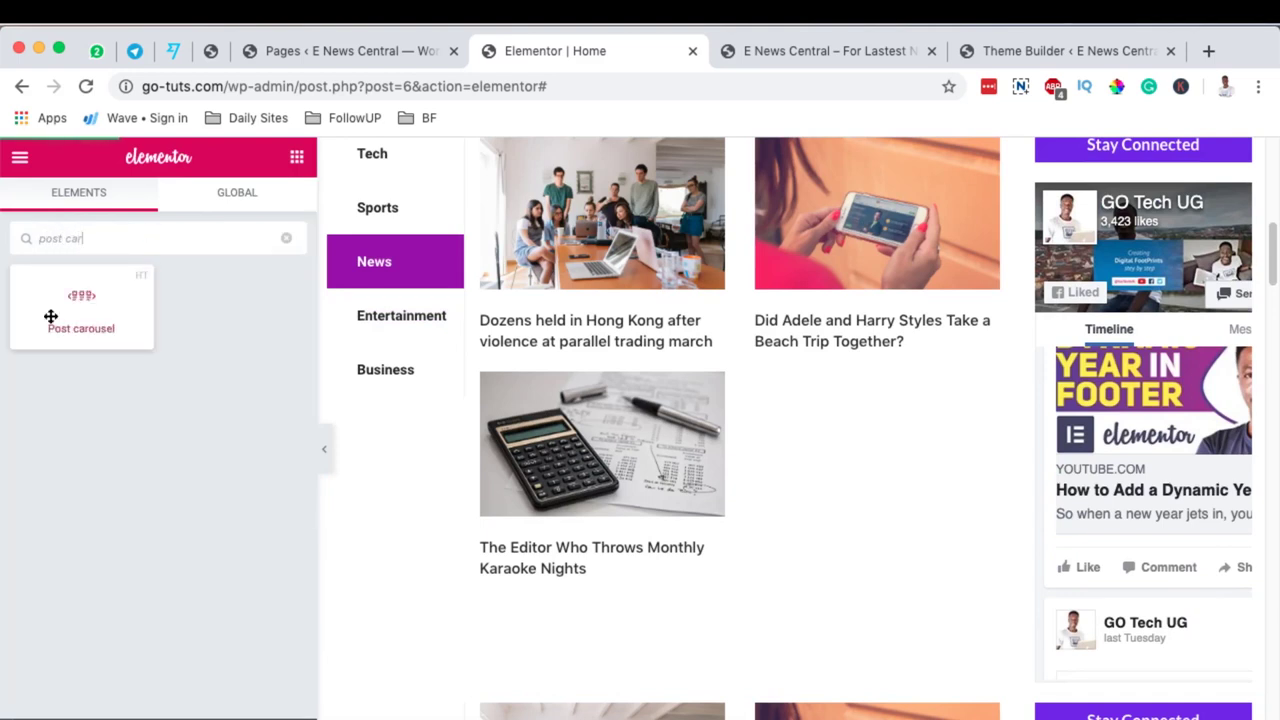
{"action": "left_click_drag", "start_coordinate": [78, 309], "coordinate": [726, 577]}
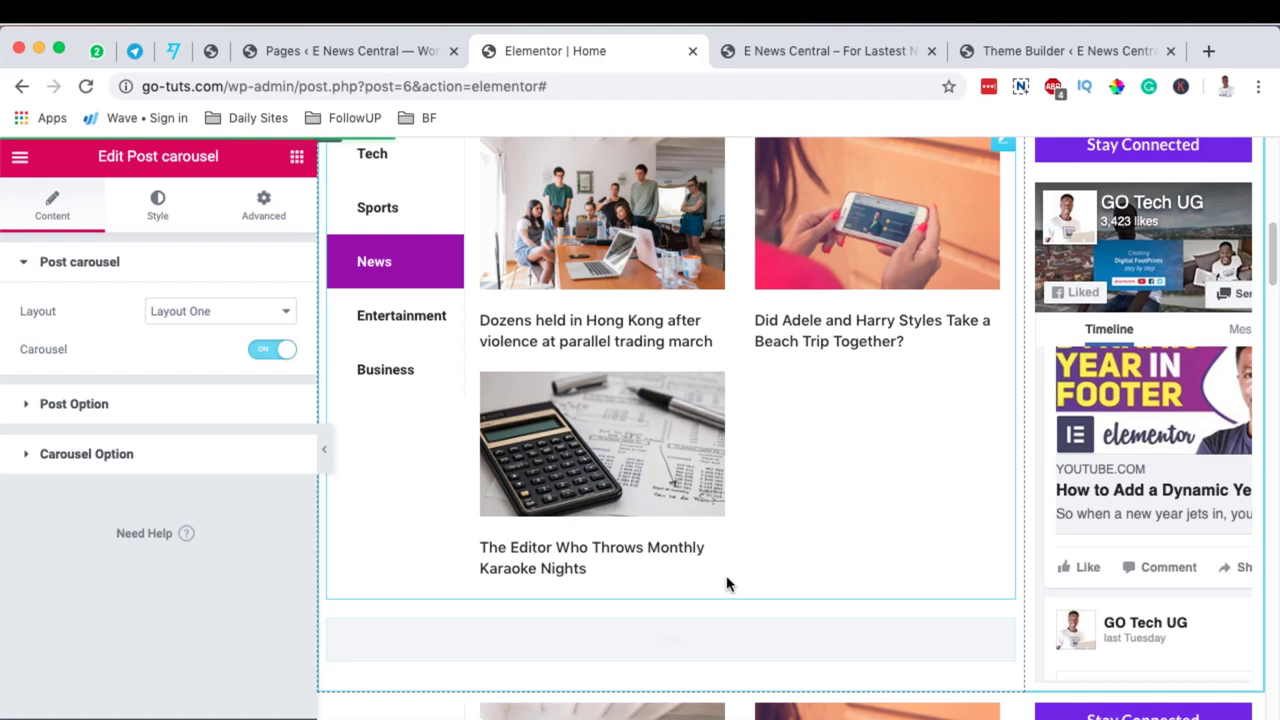
Inspect the lower post carousel's layout, carousel state, categories, post limit and order
{"action": "scroll", "coordinate": [993, 507], "scroll_direction": "down", "scroll_amount": 5}
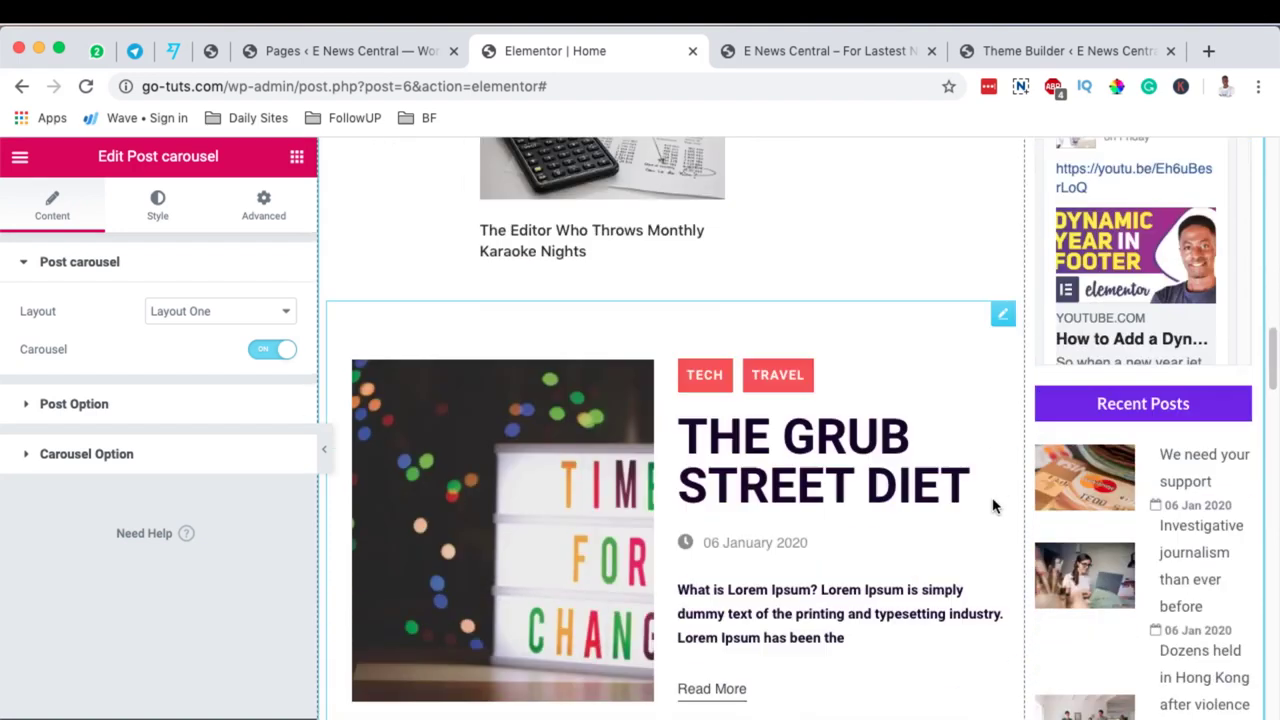
{"action": "left_click", "coordinate": [1002, 315]}
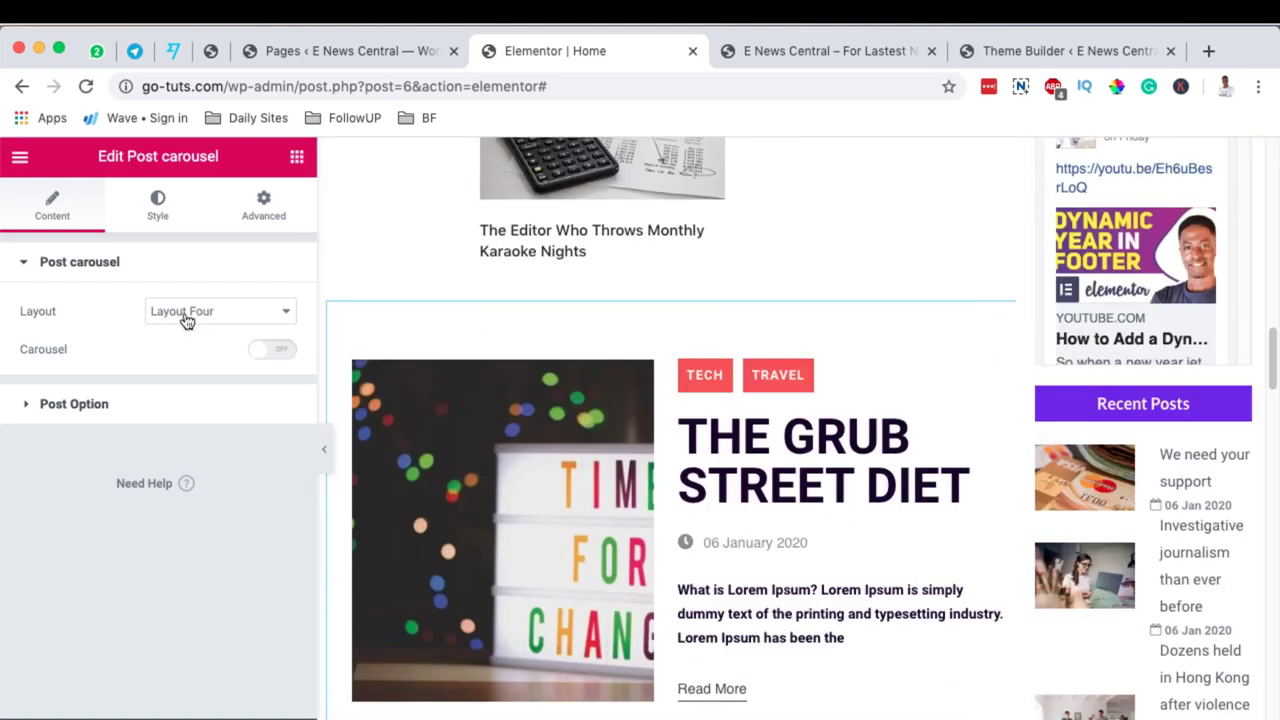
{"action": "left_click", "coordinate": [108, 409]}
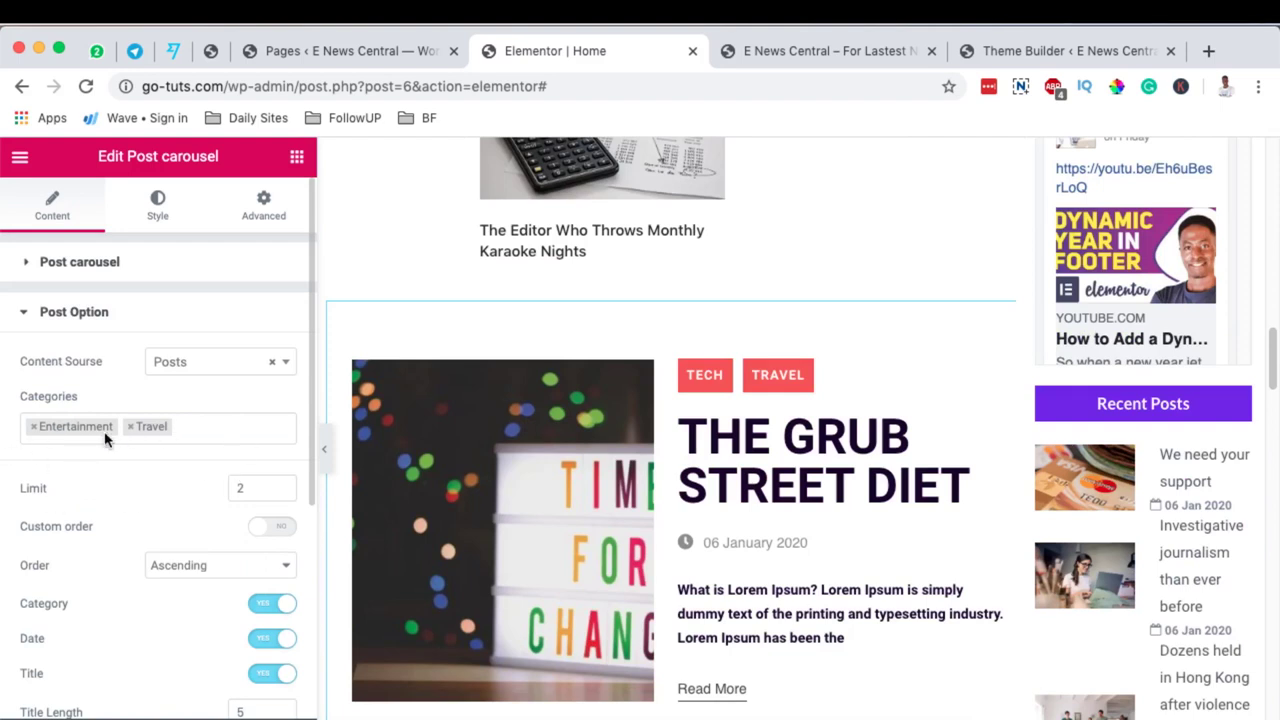
{"action": "left_click", "coordinate": [261, 489]}
Set the new upper post carousel's layout to Layout Four
{"action": "scroll", "coordinate": [637, 520], "scroll_direction": "up", "scroll_amount": 5}
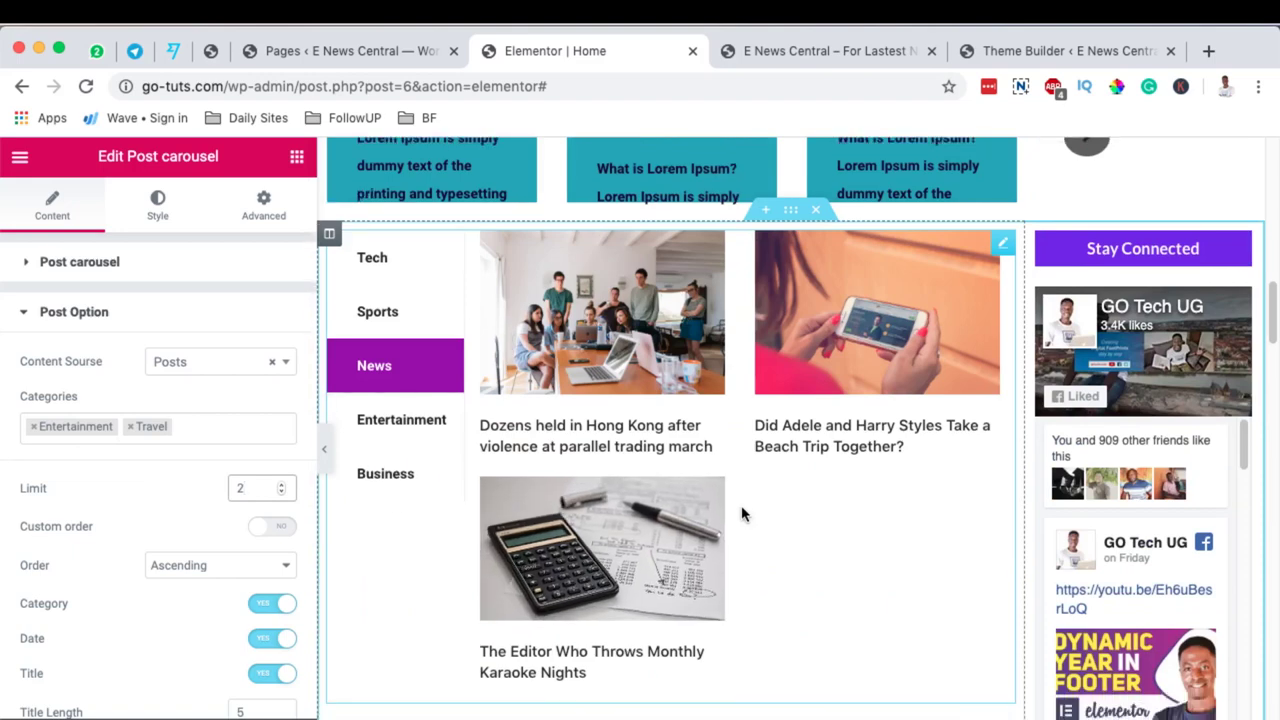
{"action": "scroll", "coordinate": [741, 505], "scroll_direction": "up", "scroll_amount": 8}
{"action": "scroll", "coordinate": [747, 501], "scroll_direction": "down", "scroll_amount": 6}
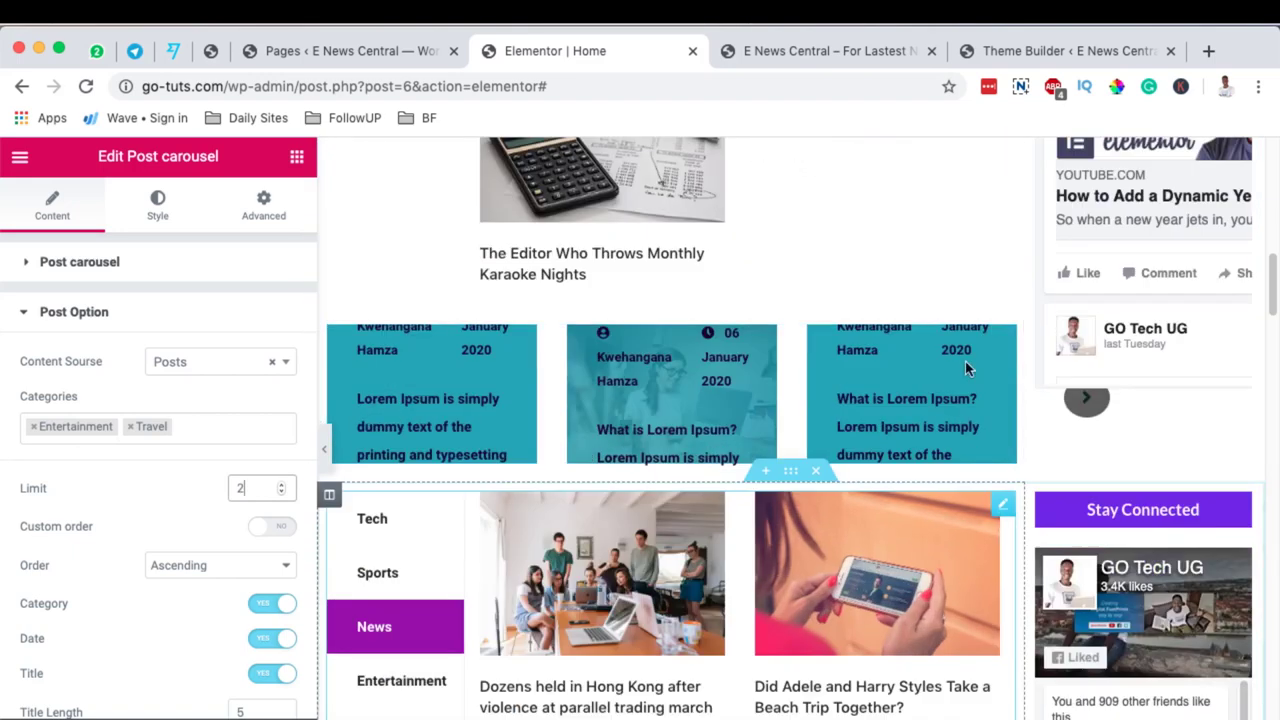
{"action": "left_click", "coordinate": [860, 350]}
{"action": "left_click", "coordinate": [183, 312]}
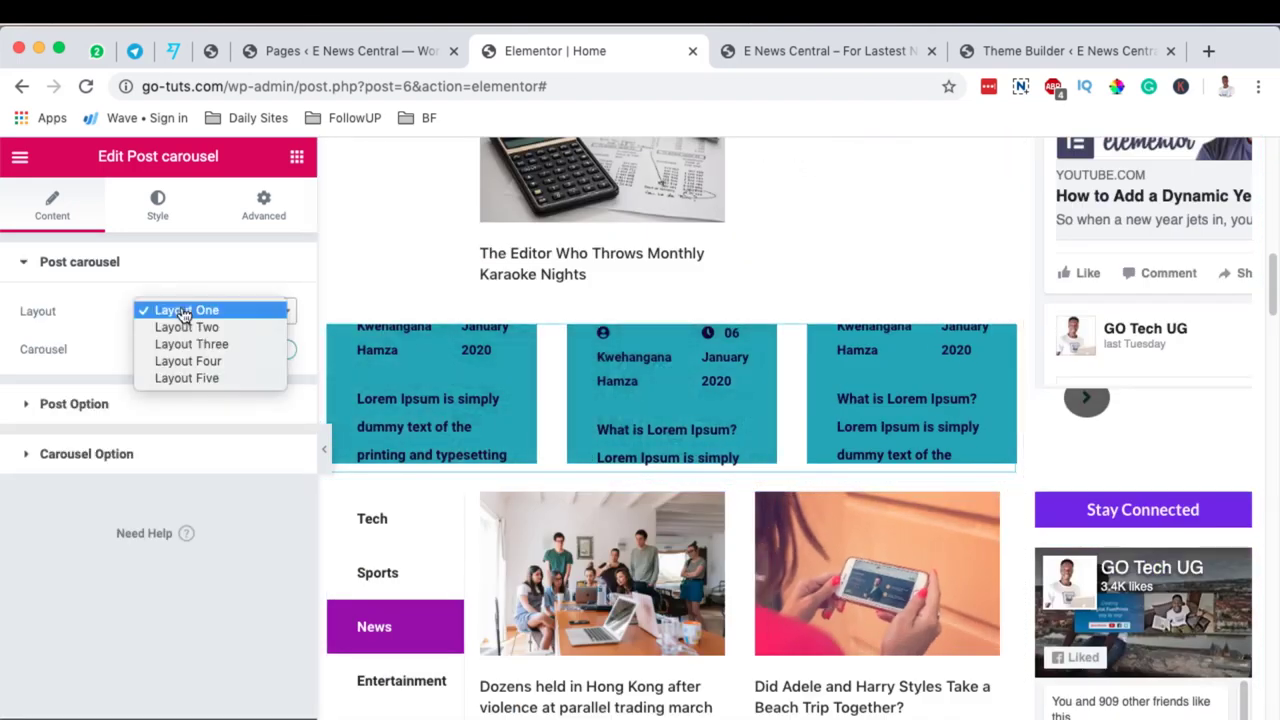
{"action": "left_click", "coordinate": [176, 361]}
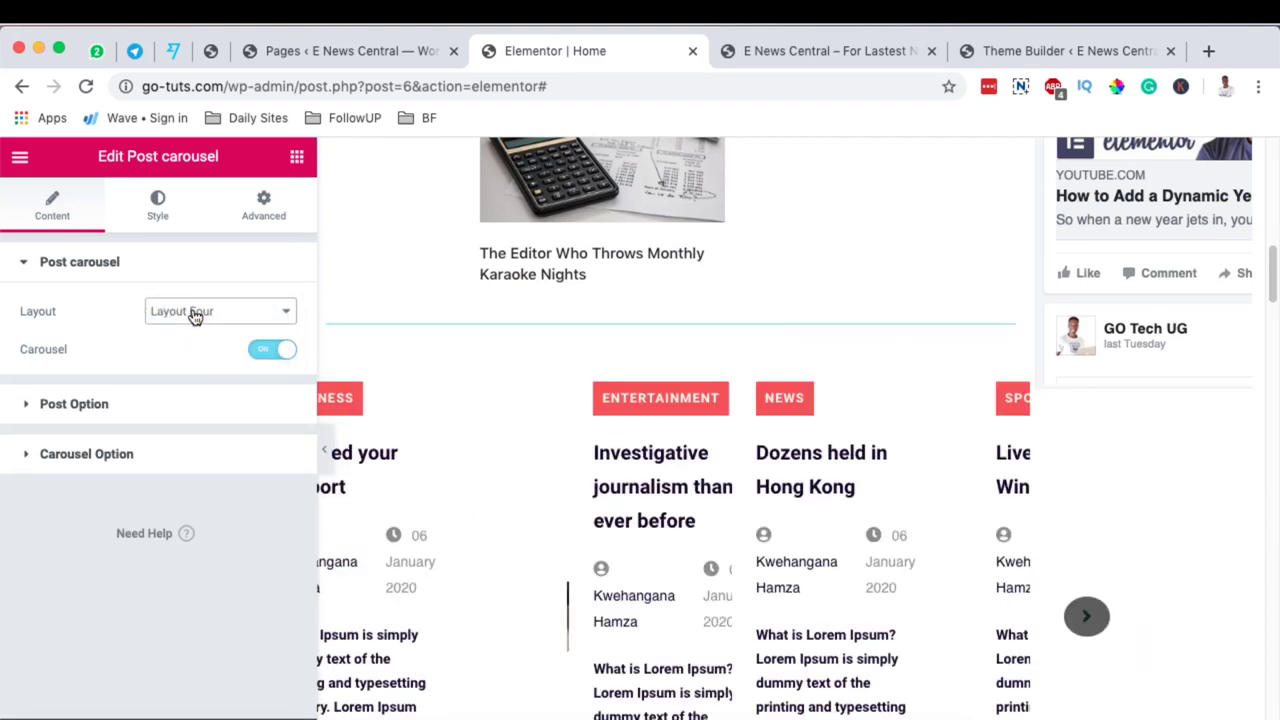
Try Layout Three and Layout Two on the upper post carousel and return it to Layout Four
{"action": "left_click", "coordinate": [193, 314]}
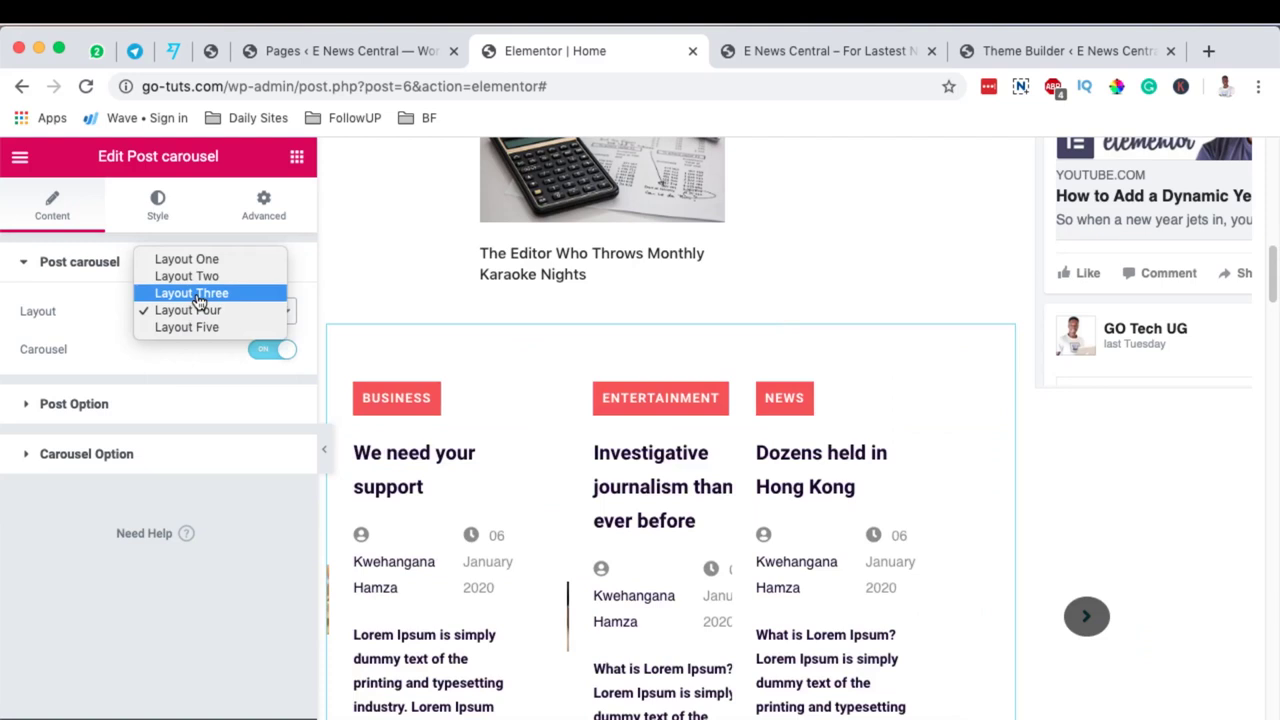
{"action": "left_click", "coordinate": [199, 296]}
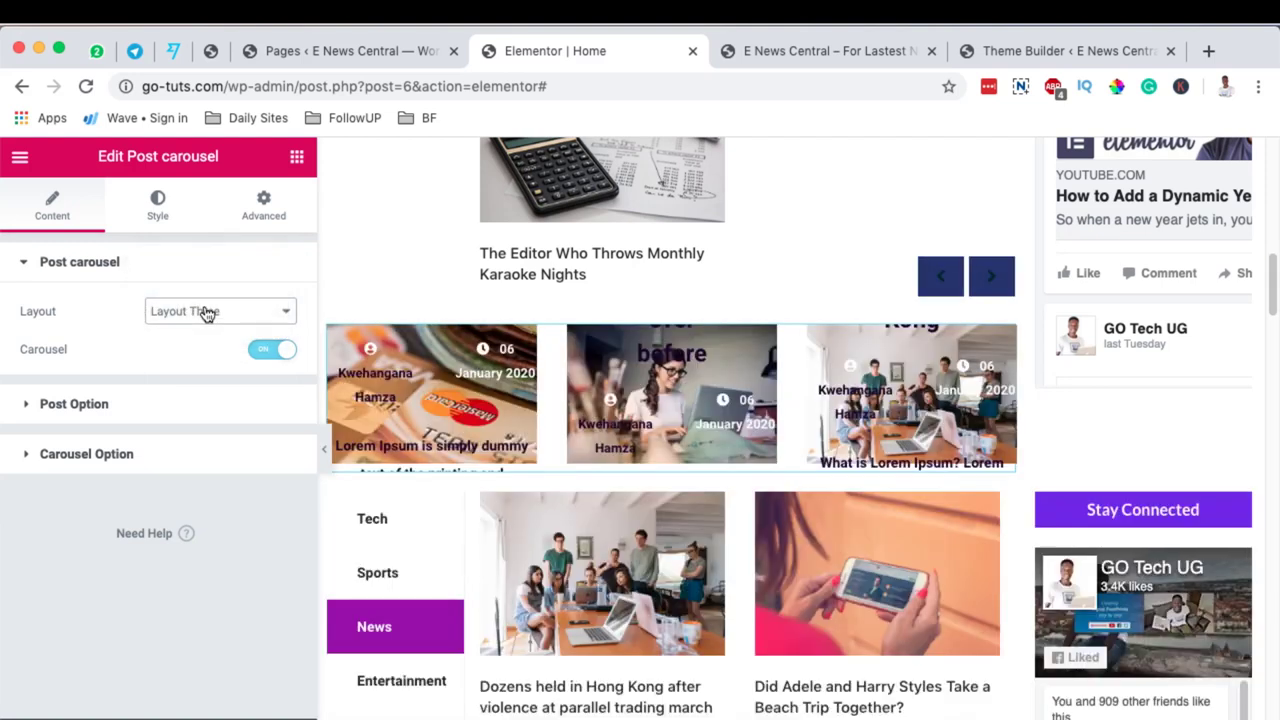
{"action": "left_click", "coordinate": [206, 314]}
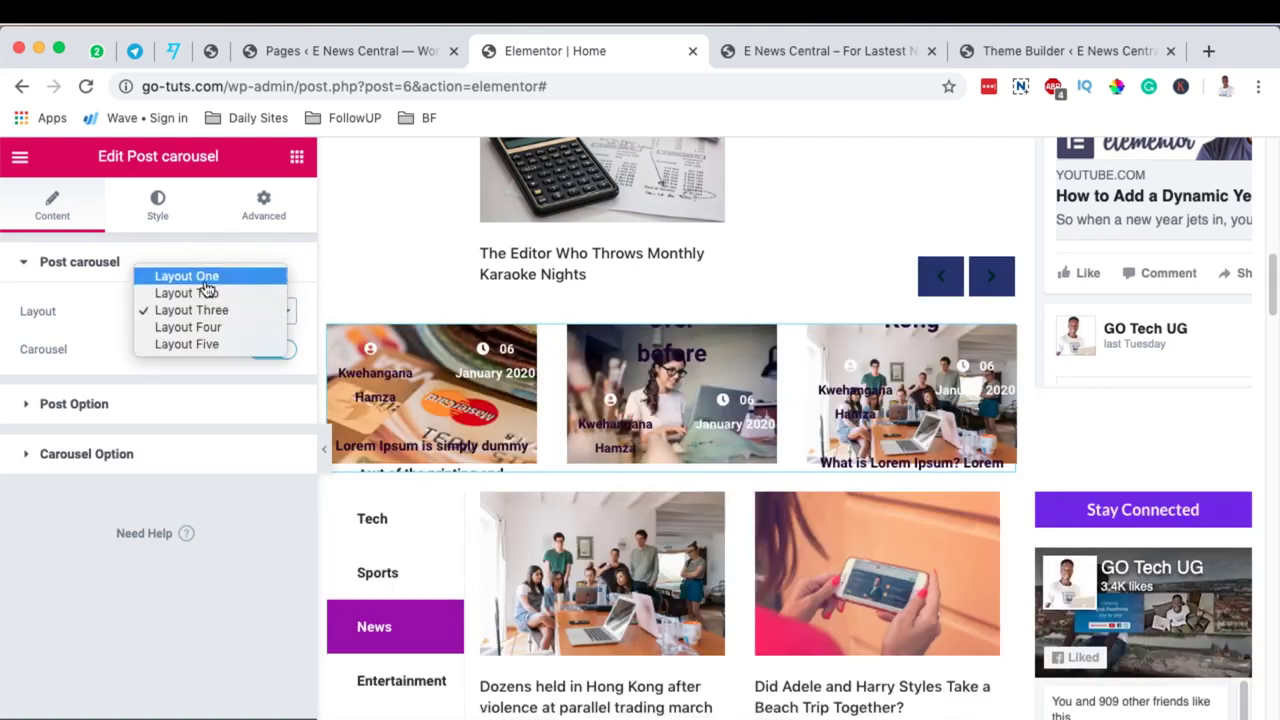
{"action": "left_click", "coordinate": [211, 291]}
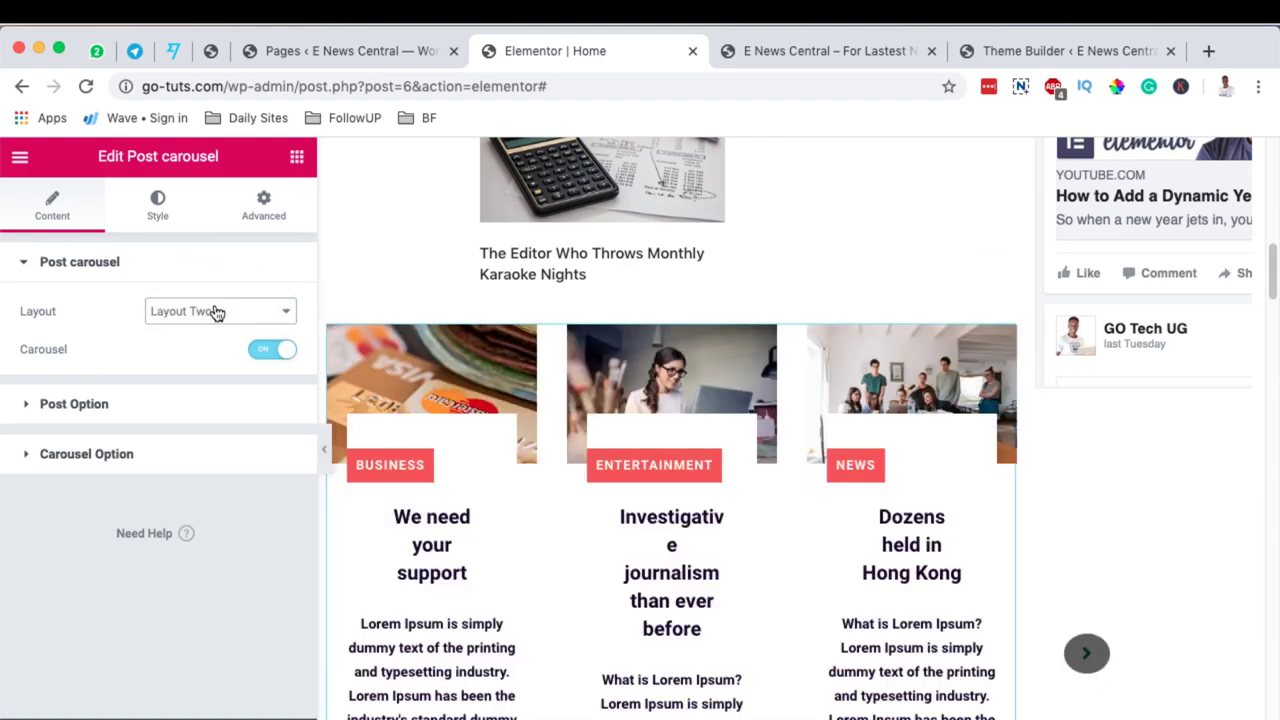
{"action": "left_click", "coordinate": [215, 313]}
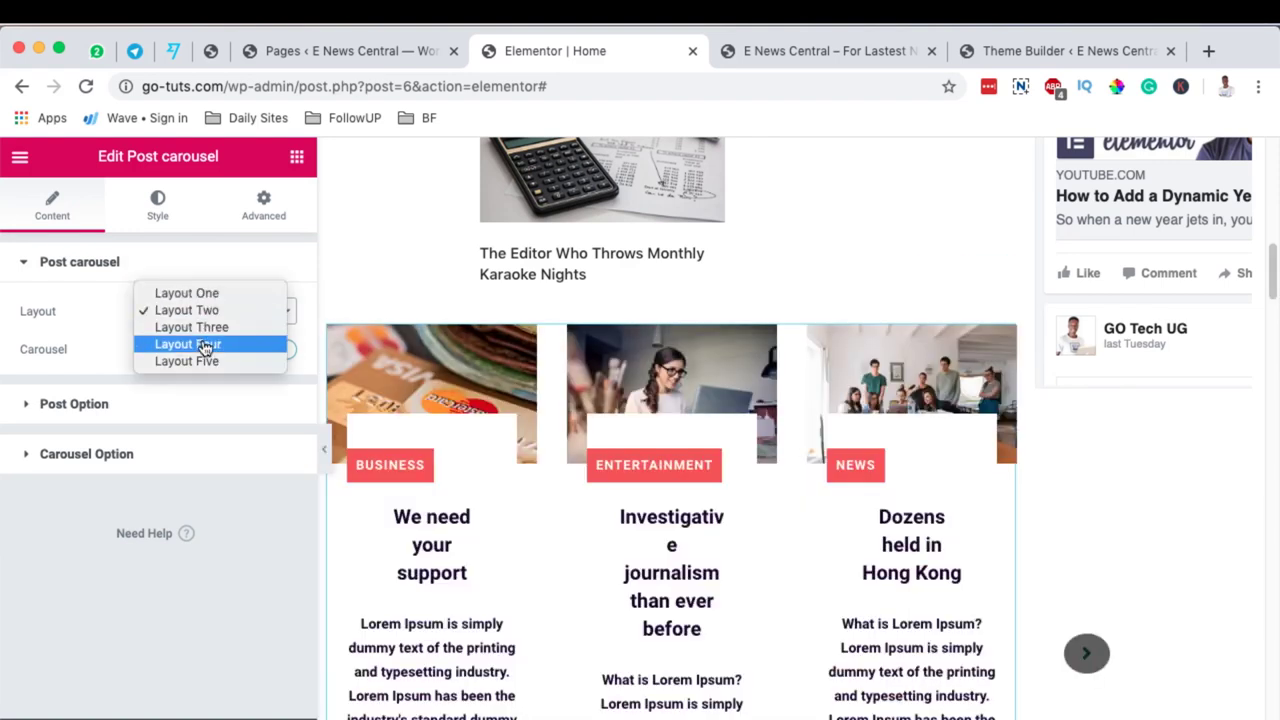
{"action": "left_click", "coordinate": [206, 344]}
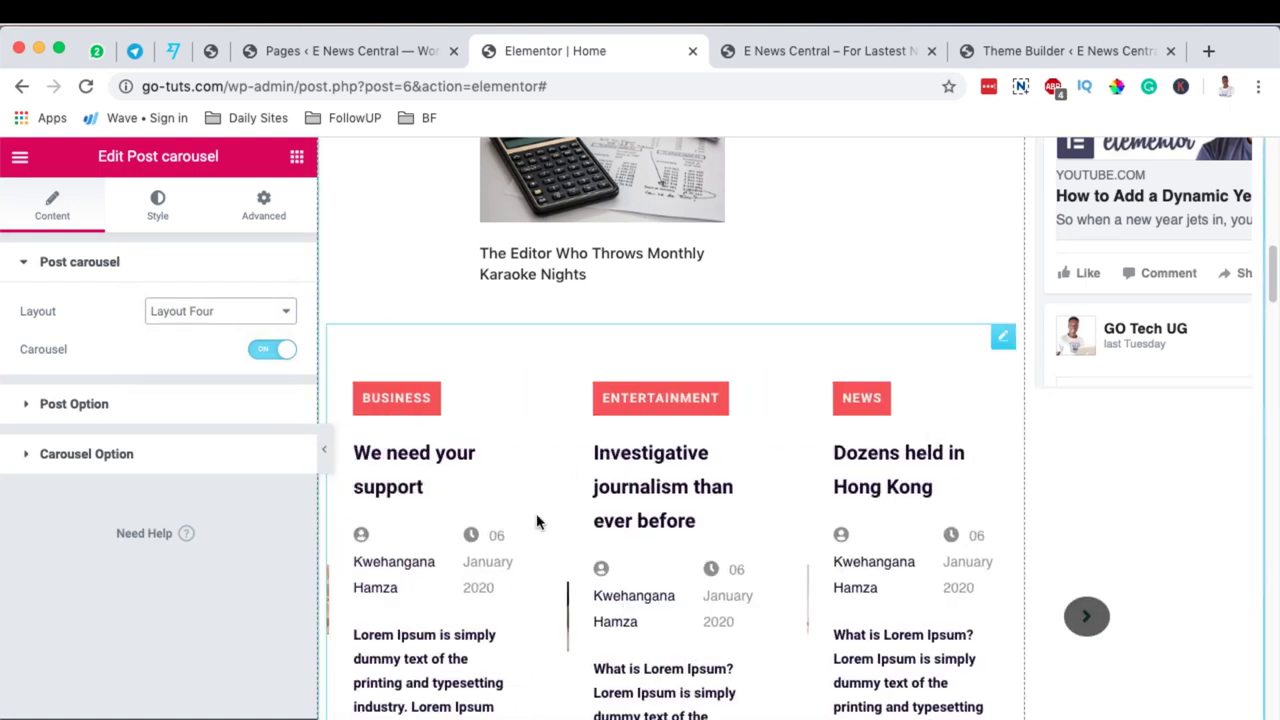
Set the upper post carousel's content source to Posts and its post limit to 2
{"action": "scroll", "coordinate": [536, 522], "scroll_direction": "down", "scroll_amount": 2}
{"action": "scroll", "coordinate": [508, 479], "scroll_direction": "down", "scroll_amount": 3}
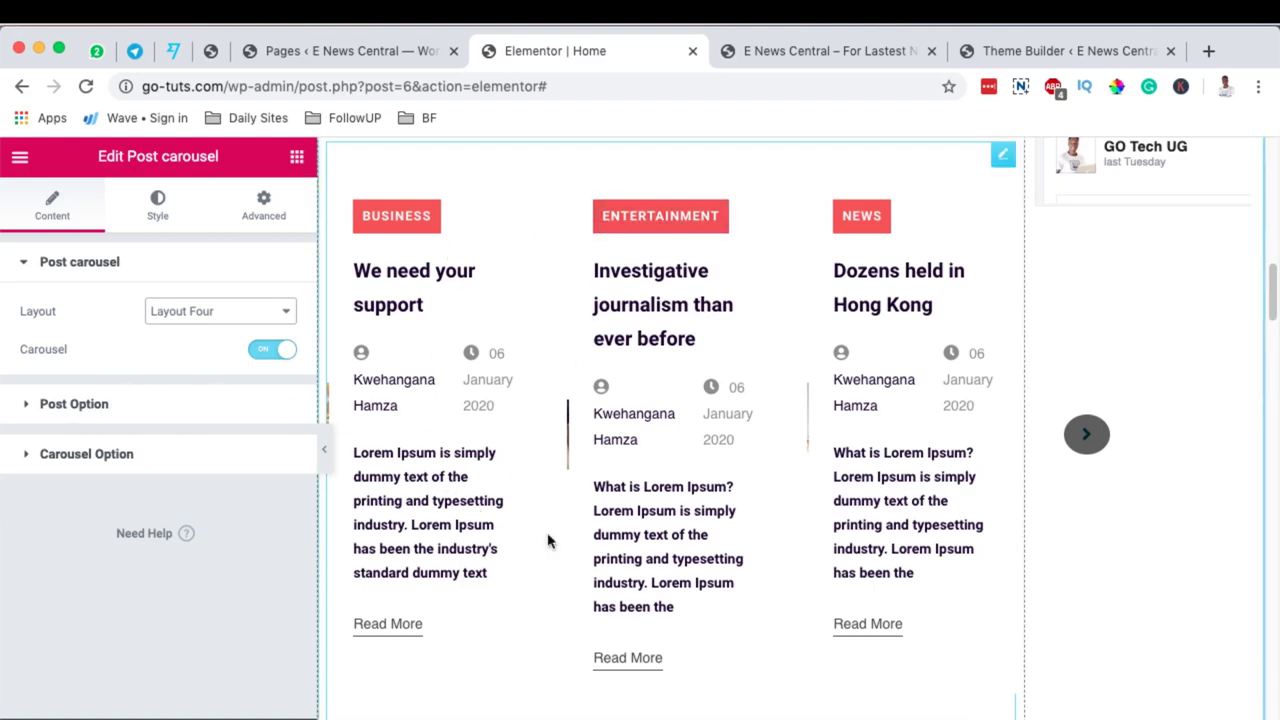
{"action": "left_click", "coordinate": [80, 403]}
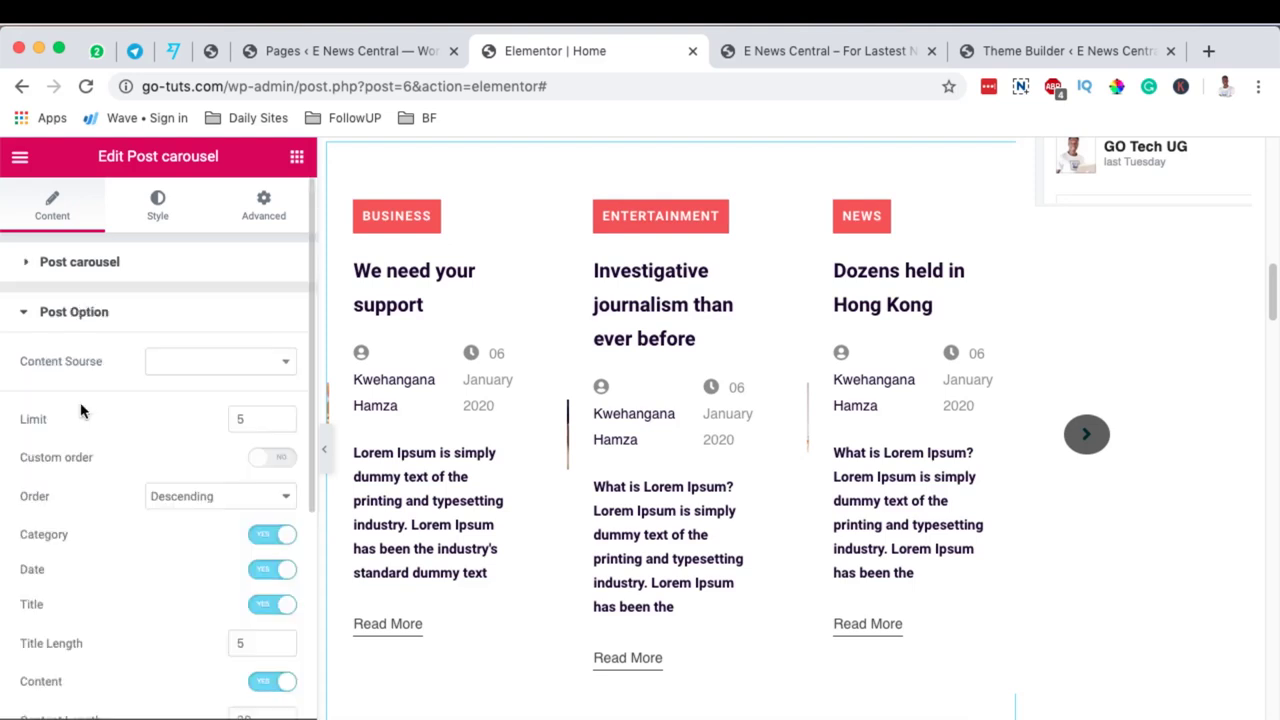
{"action": "left_click", "coordinate": [212, 366]}
{"action": "left_click", "coordinate": [171, 420]}
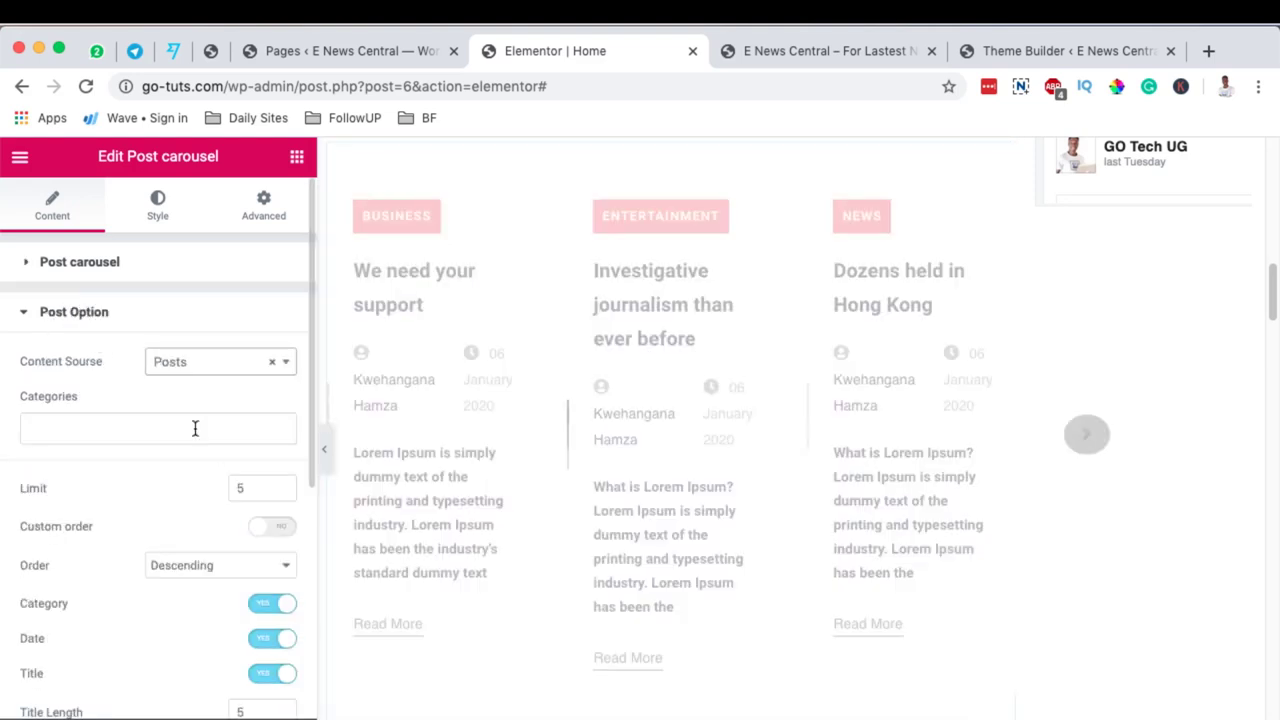
{"action": "double_click", "coordinate": [252, 487]}
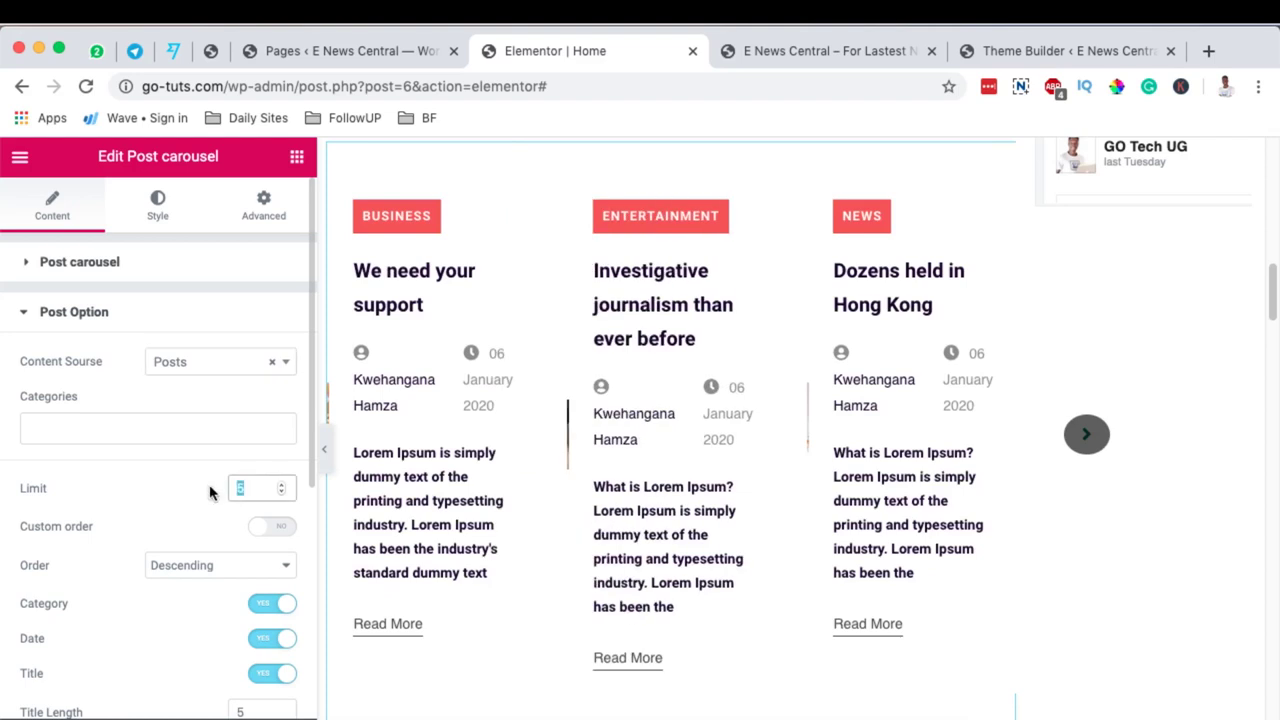
{"action": "type", "text": "3"}
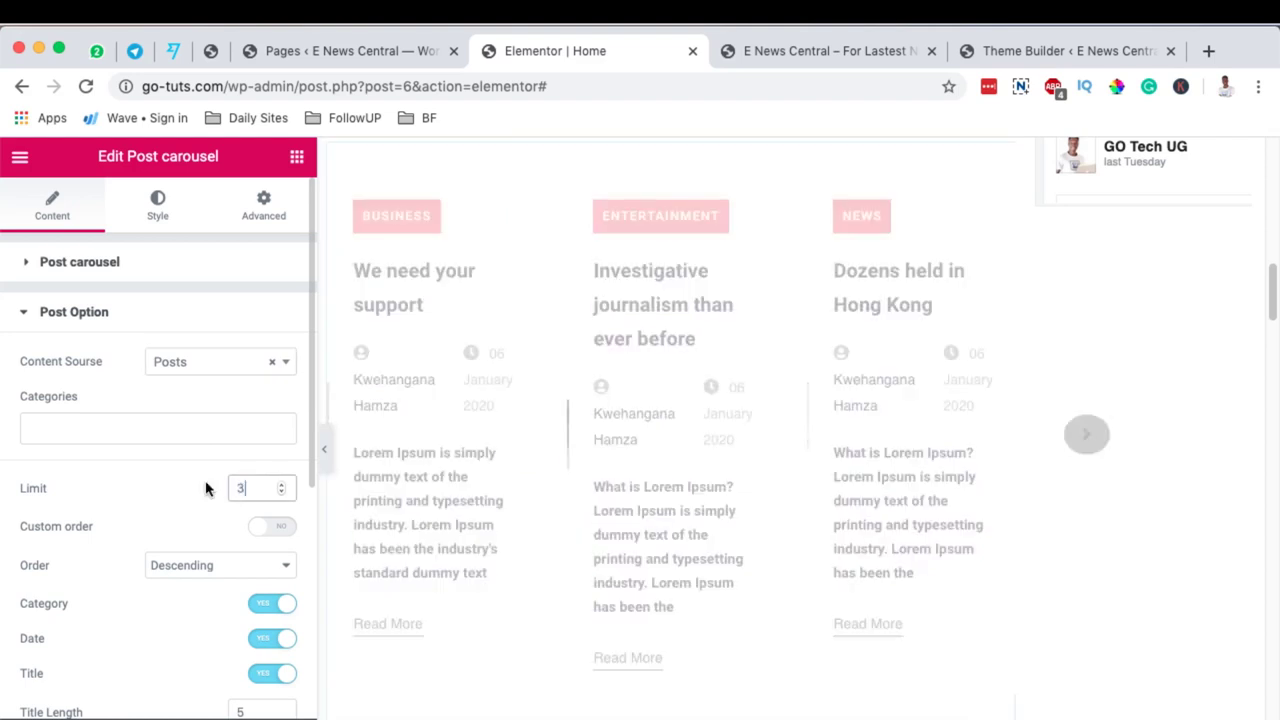
Restrict the upper post carousel to the Business and Entertainment categories and set its order to Ascending
{"action": "left_click", "coordinate": [78, 430]}
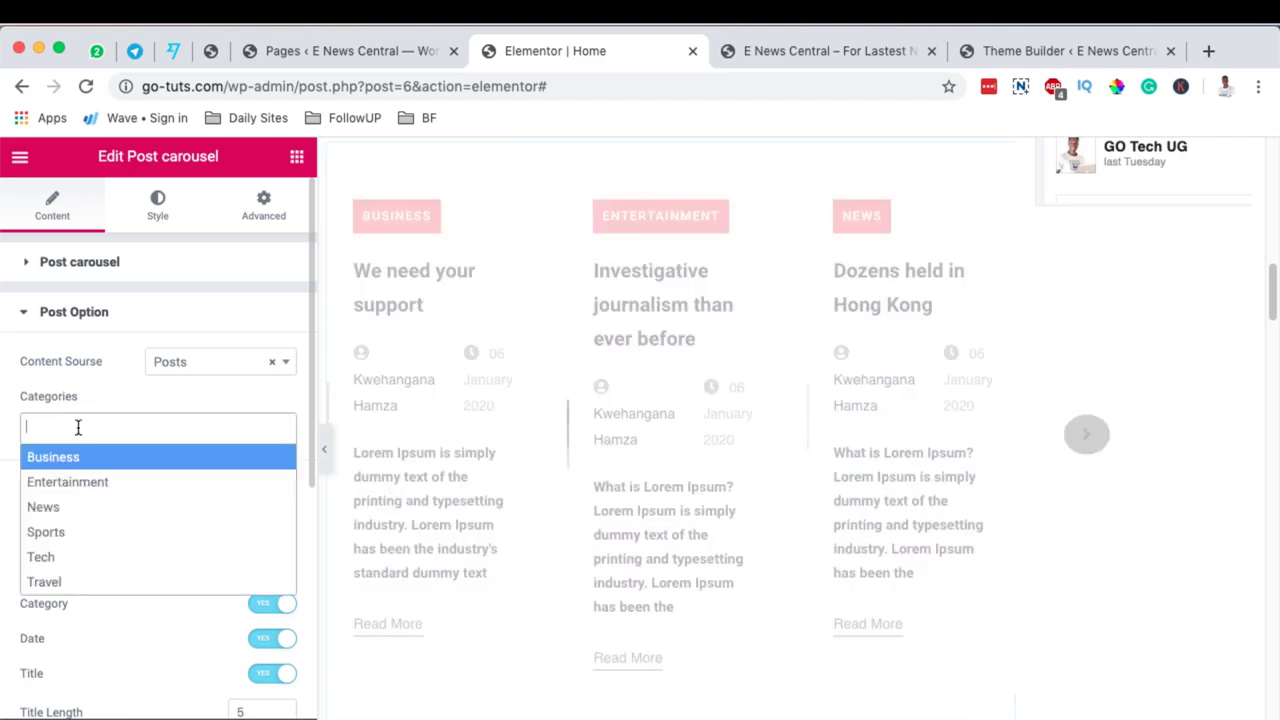
{"action": "left_click", "coordinate": [72, 460]}
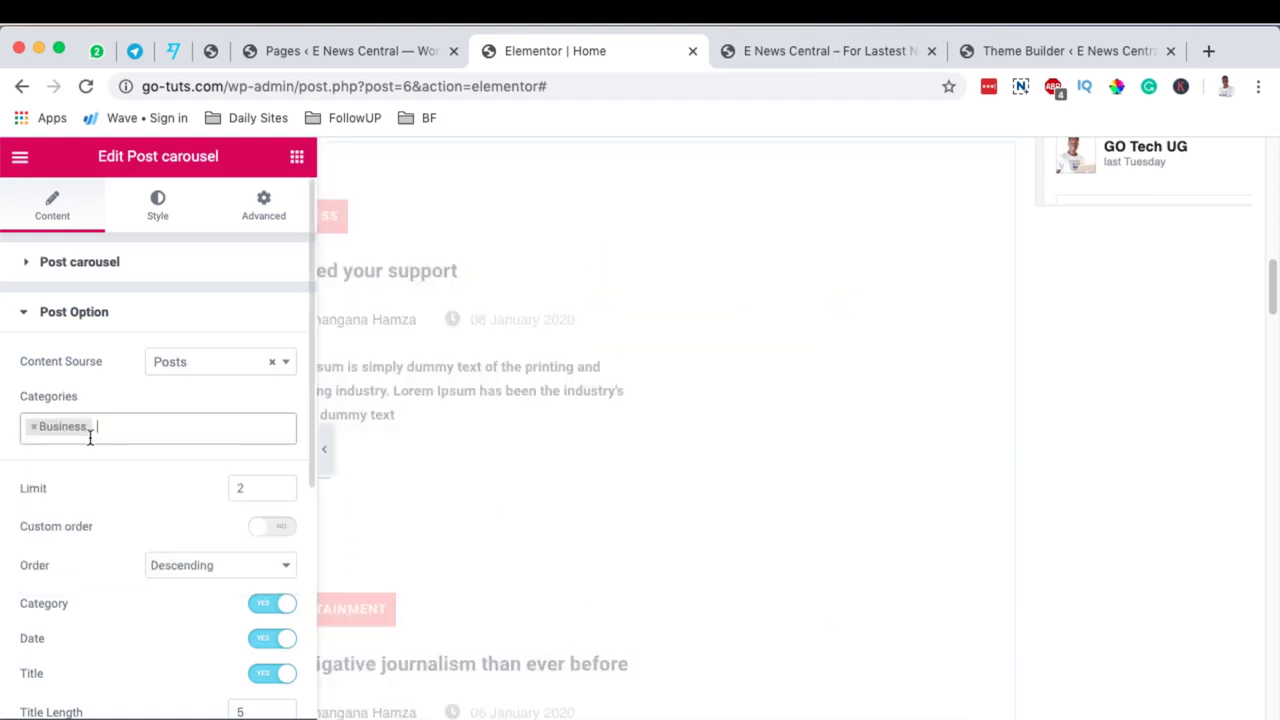
{"action": "left_click", "coordinate": [89, 437]}
{"action": "left_click", "coordinate": [86, 484]}
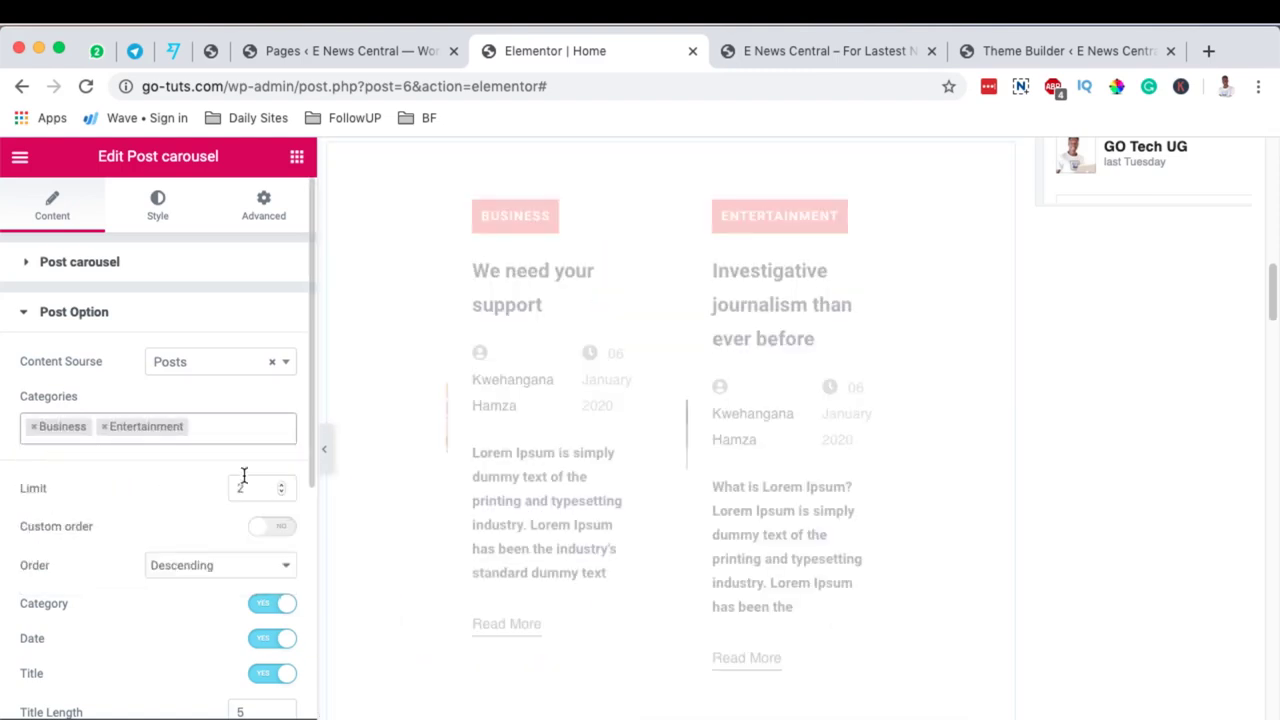
{"action": "scroll", "coordinate": [270, 470], "scroll_direction": "down", "scroll_amount": 1}
{"action": "left_click", "coordinate": [211, 513]}
{"action": "left_click", "coordinate": [194, 537]}
{"action": "scroll", "coordinate": [208, 520], "scroll_direction": "down", "scroll_amount": 2}
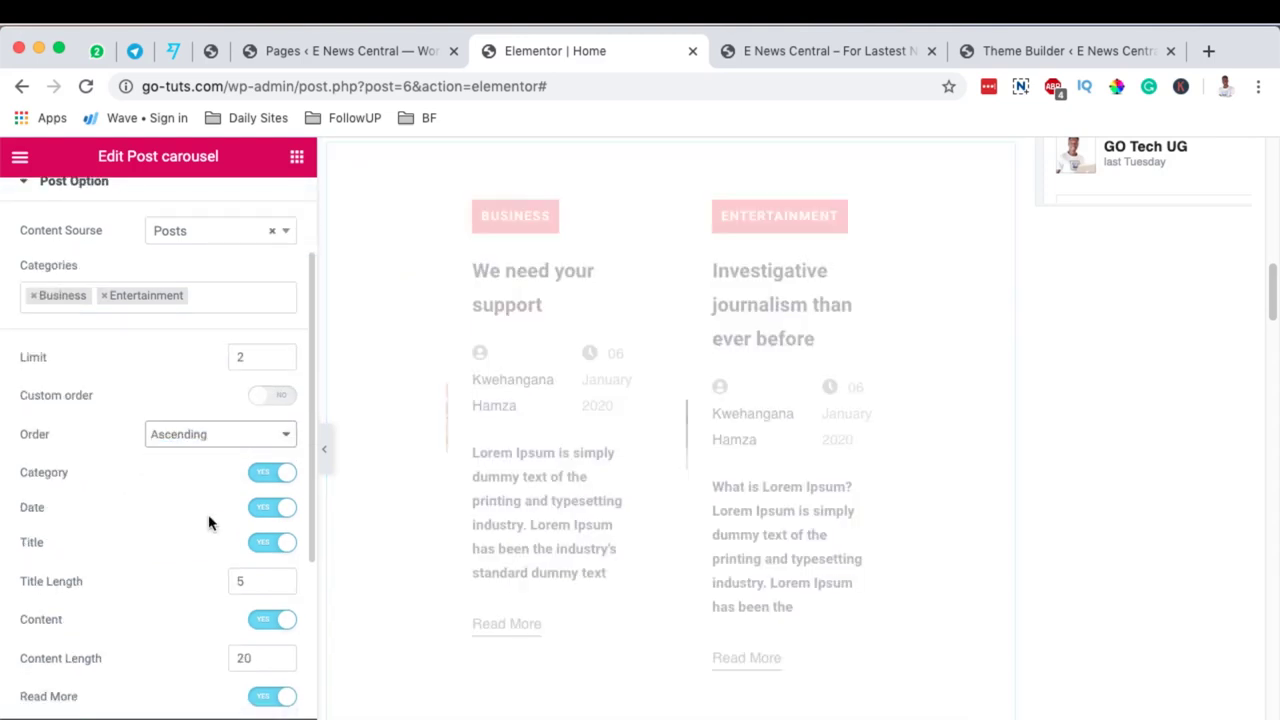
Set the number of slider items in the upper post carousel's carousel options to 1
{"action": "scroll", "coordinate": [205, 490], "scroll_direction": "down", "scroll_amount": 1}
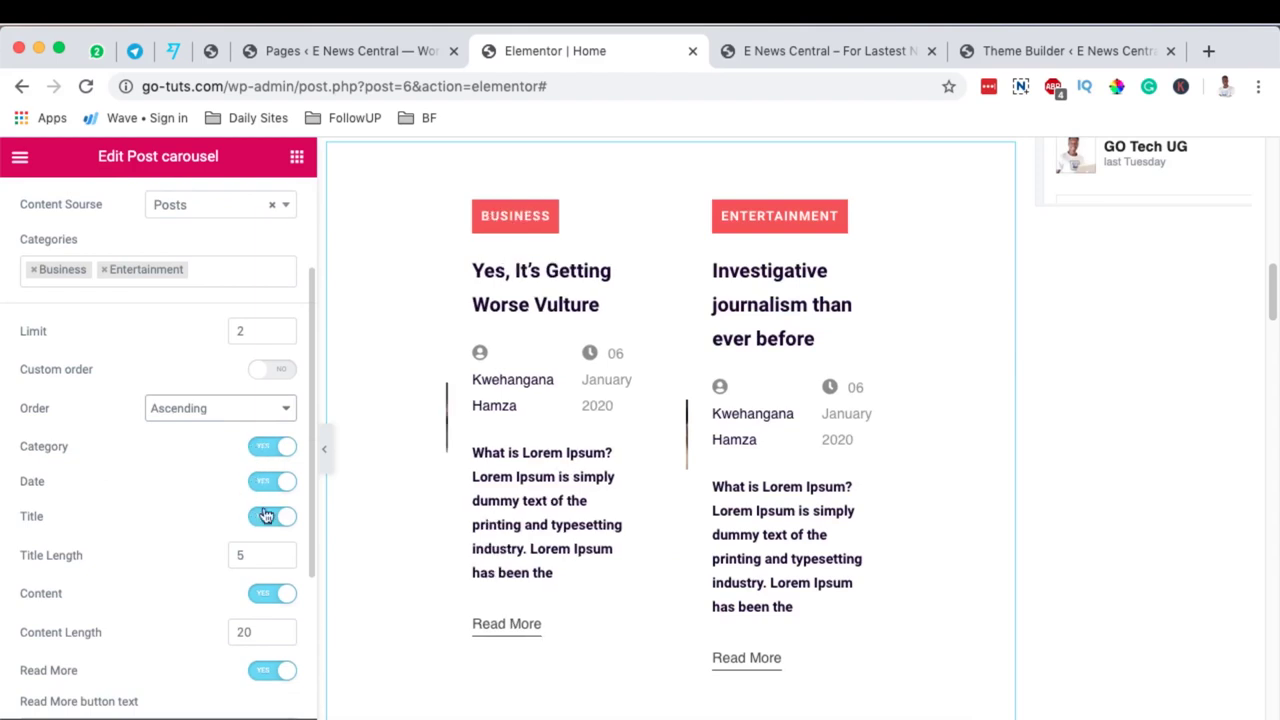
{"action": "scroll", "coordinate": [255, 538], "scroll_direction": "down", "scroll_amount": 5}
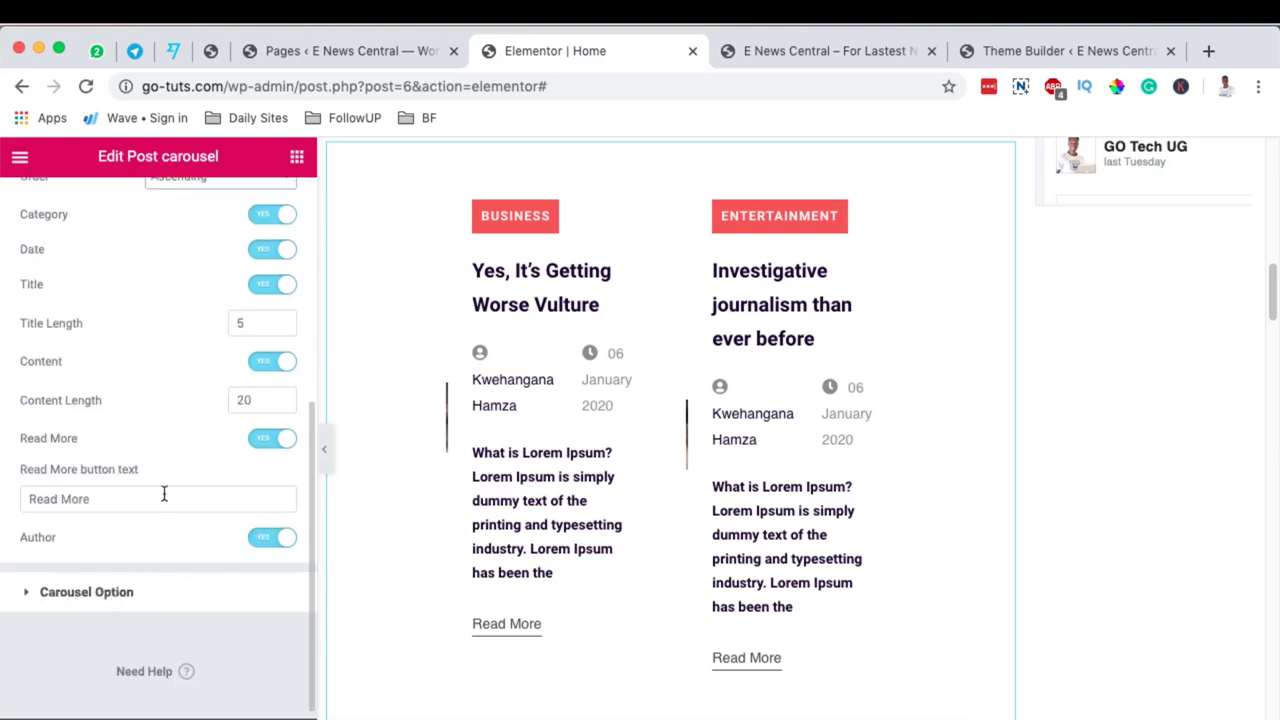
{"action": "left_click", "coordinate": [80, 592]}
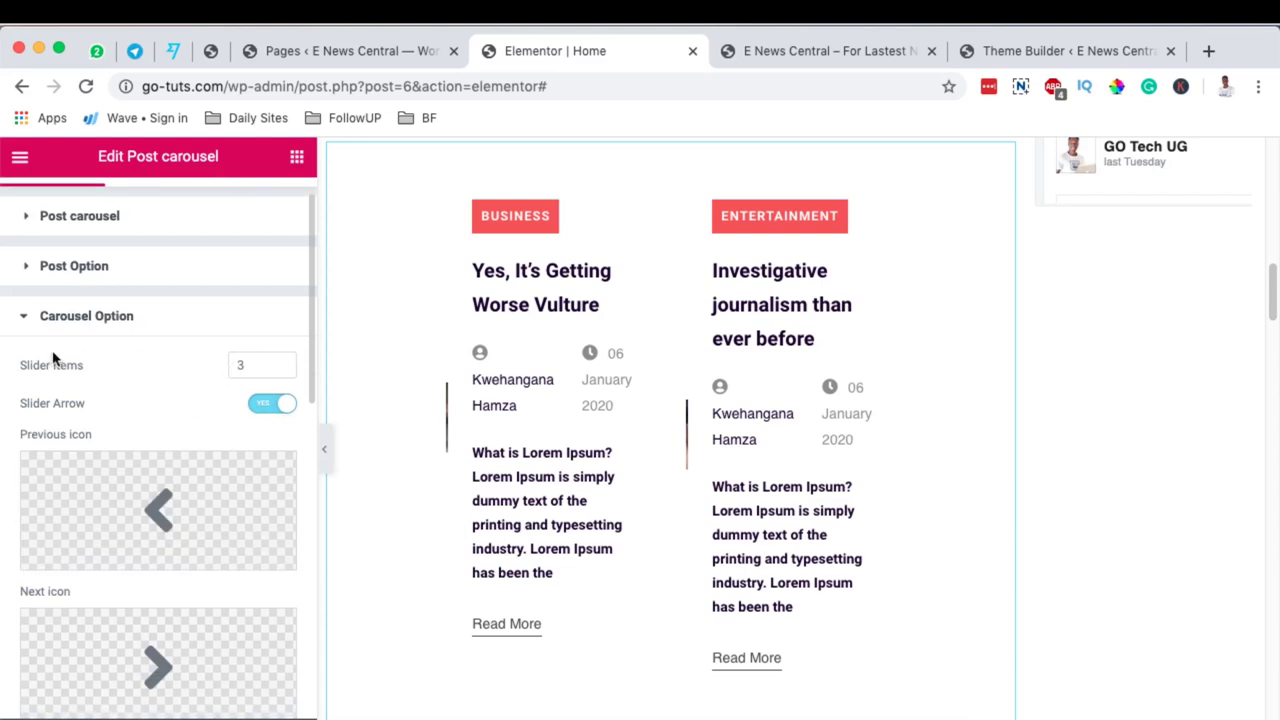
{"action": "left_click_drag", "start_coordinate": [253, 364], "coordinate": [210, 374]}
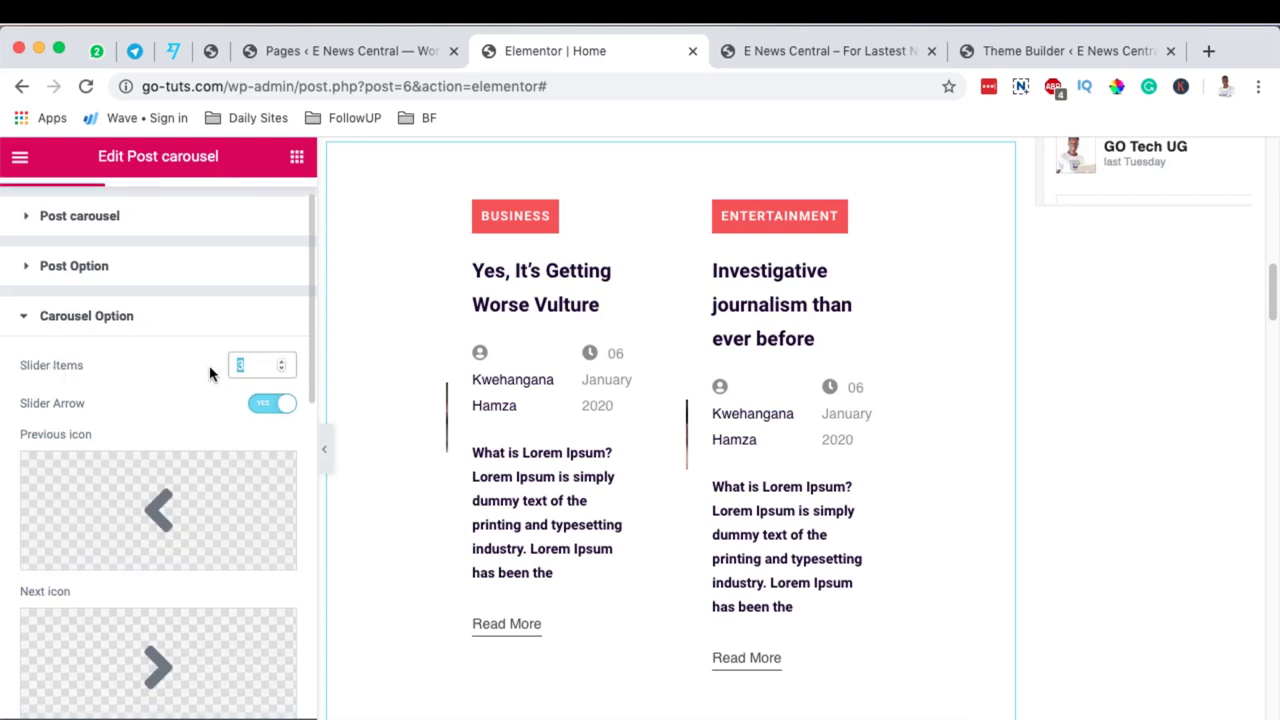
{"action": "type", "text": "1"}
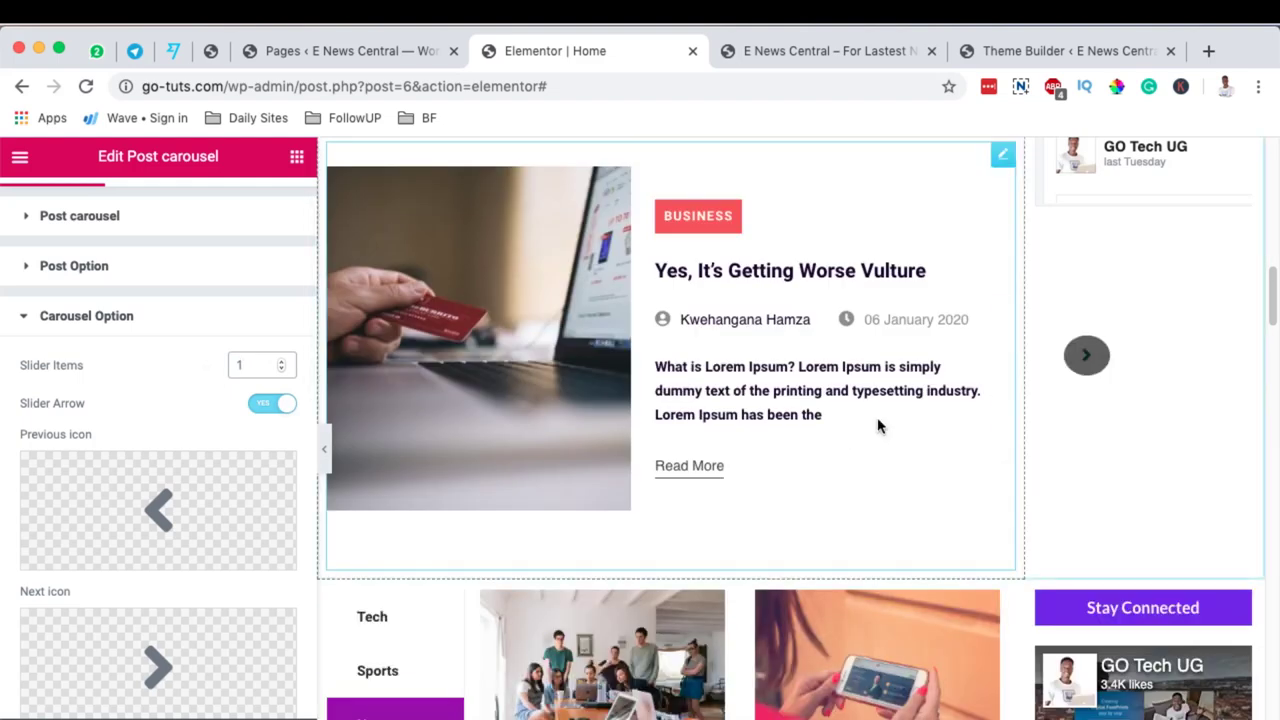
Set the number of slider items in the upper post carousel's carousel options to 2
{"action": "scroll", "coordinate": [878, 423], "scroll_direction": "up", "scroll_amount": 8}
{"action": "scroll", "coordinate": [878, 423], "scroll_direction": "down", "scroll_amount": 10}
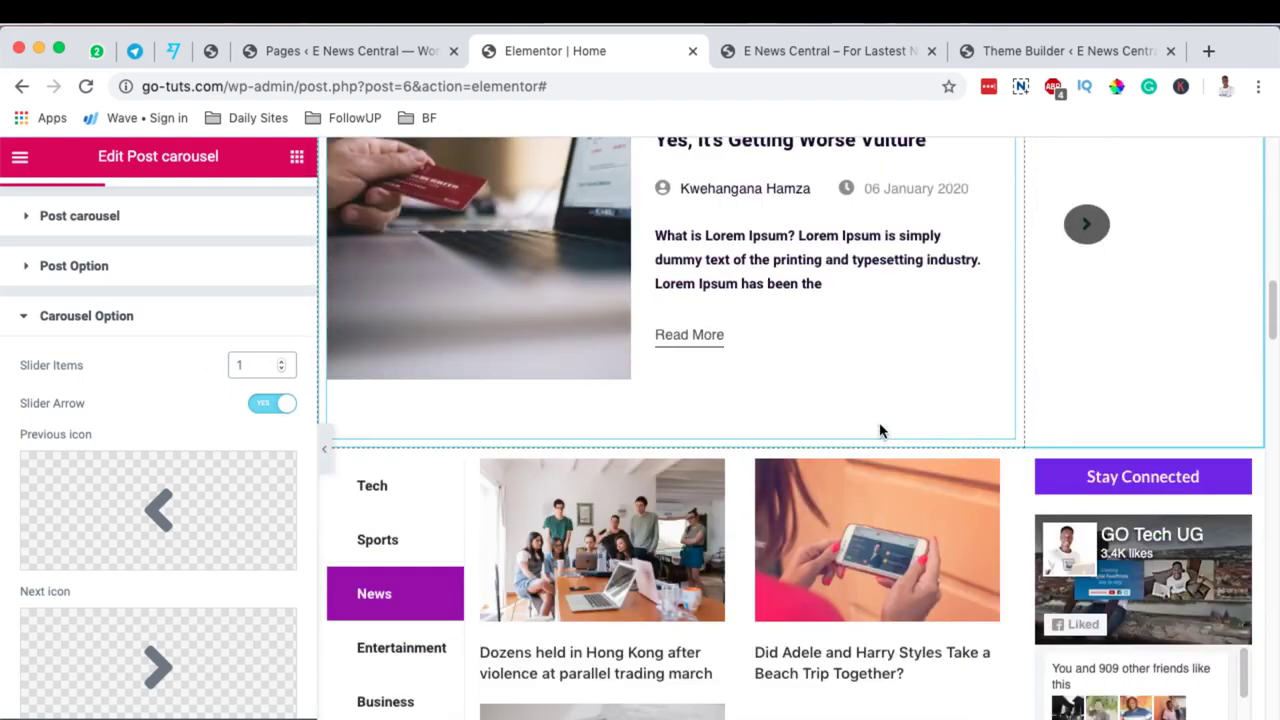
{"action": "scroll", "coordinate": [880, 430], "scroll_direction": "down", "scroll_amount": 15}
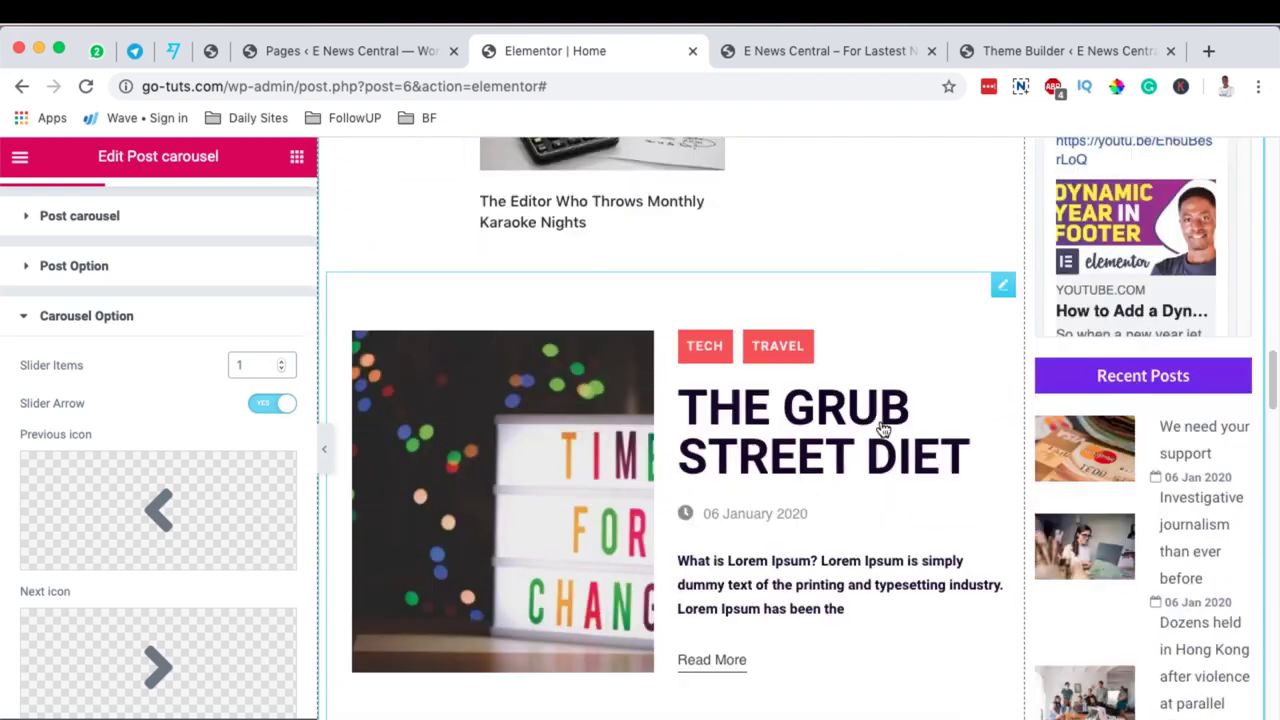
{"action": "scroll", "coordinate": [880, 429], "scroll_direction": "down", "scroll_amount": 4}
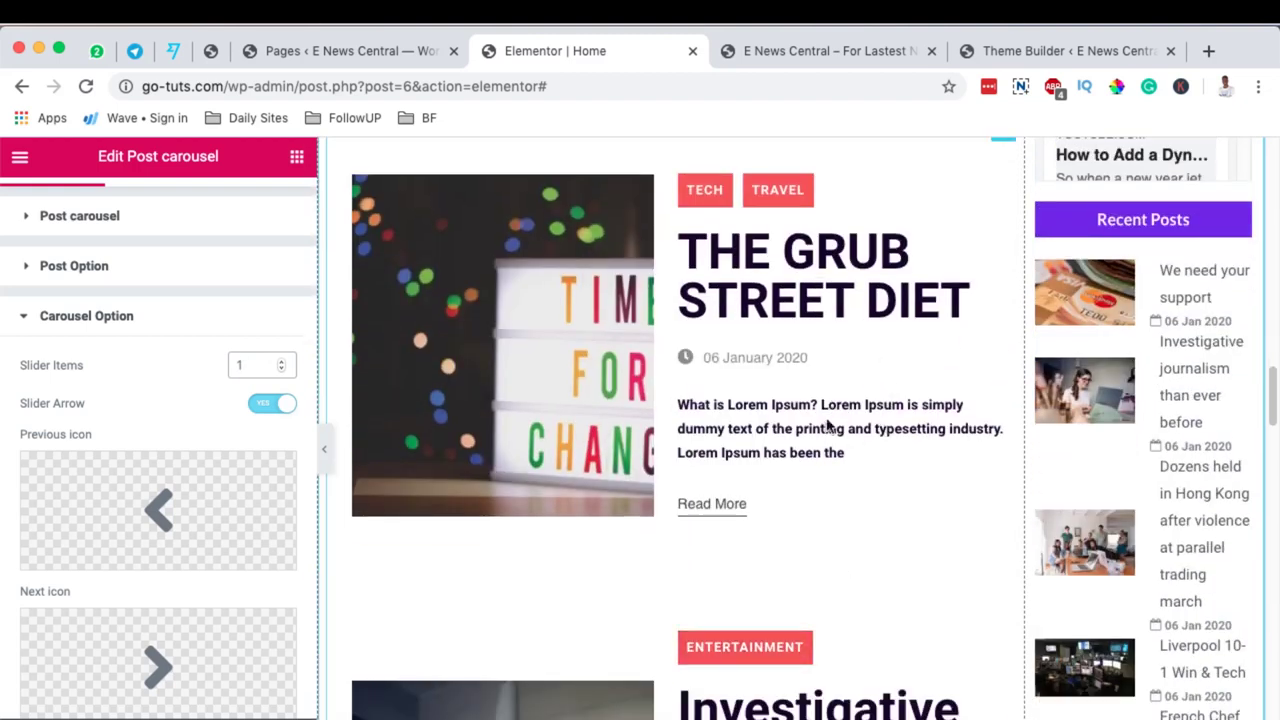
{"action": "scroll", "coordinate": [688, 632], "scroll_direction": "up", "scroll_amount": 18}
{"action": "scroll", "coordinate": [775, 600], "scroll_direction": "down", "scroll_amount": 14}
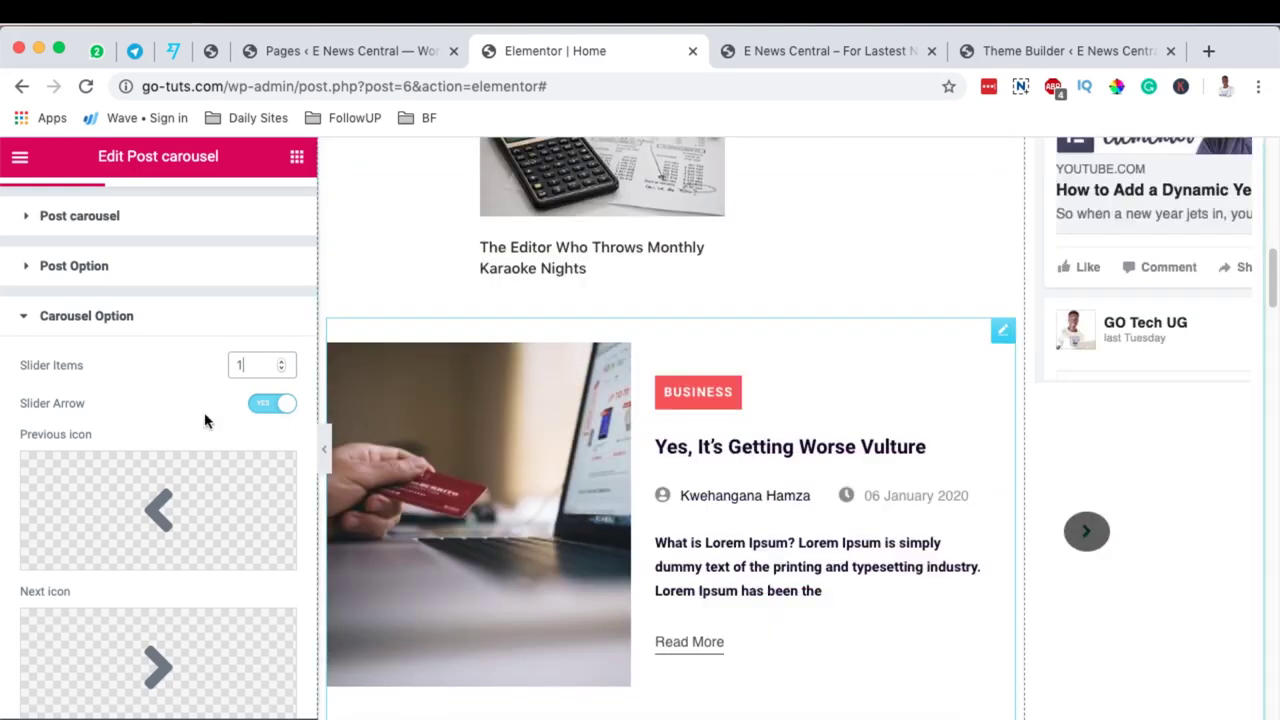
{"action": "type", "text": "2"}
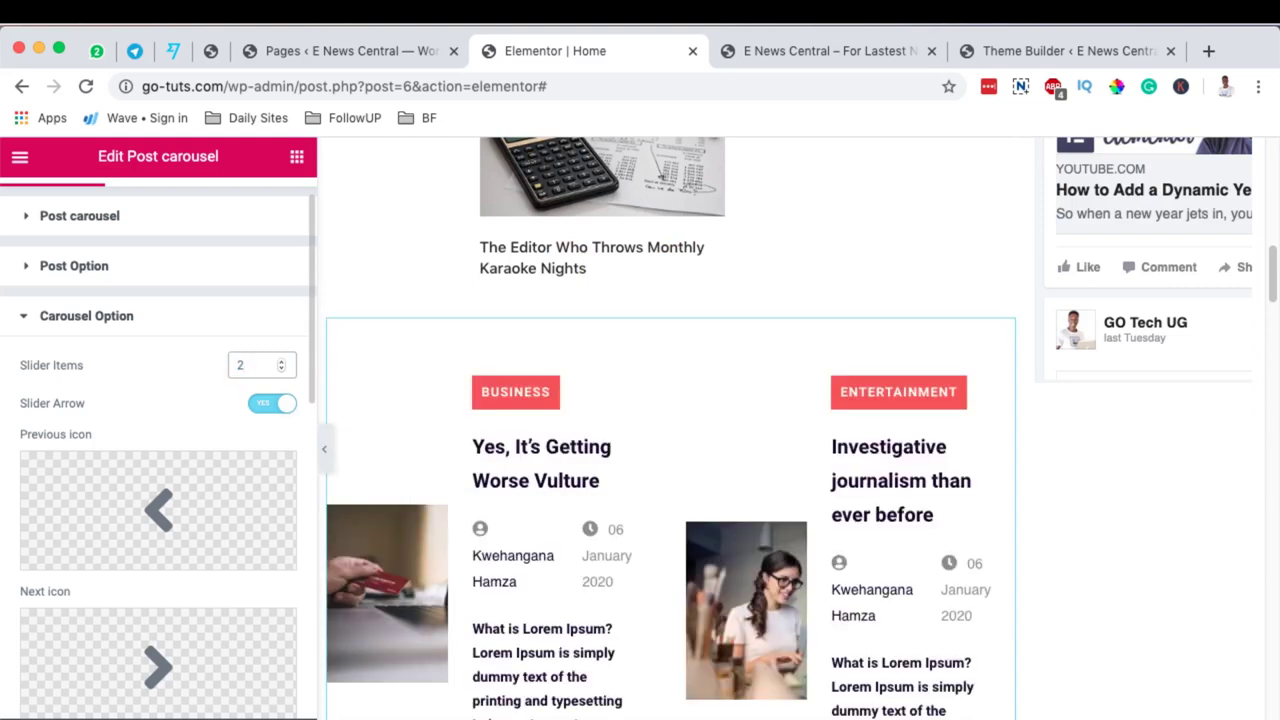
Check the lower post carousel's post options and turn off the Carousel option of the upper post carousel
{"action": "scroll", "coordinate": [806, 472], "scroll_direction": "down", "scroll_amount": 5}
{"action": "left_click", "coordinate": [804, 464]}
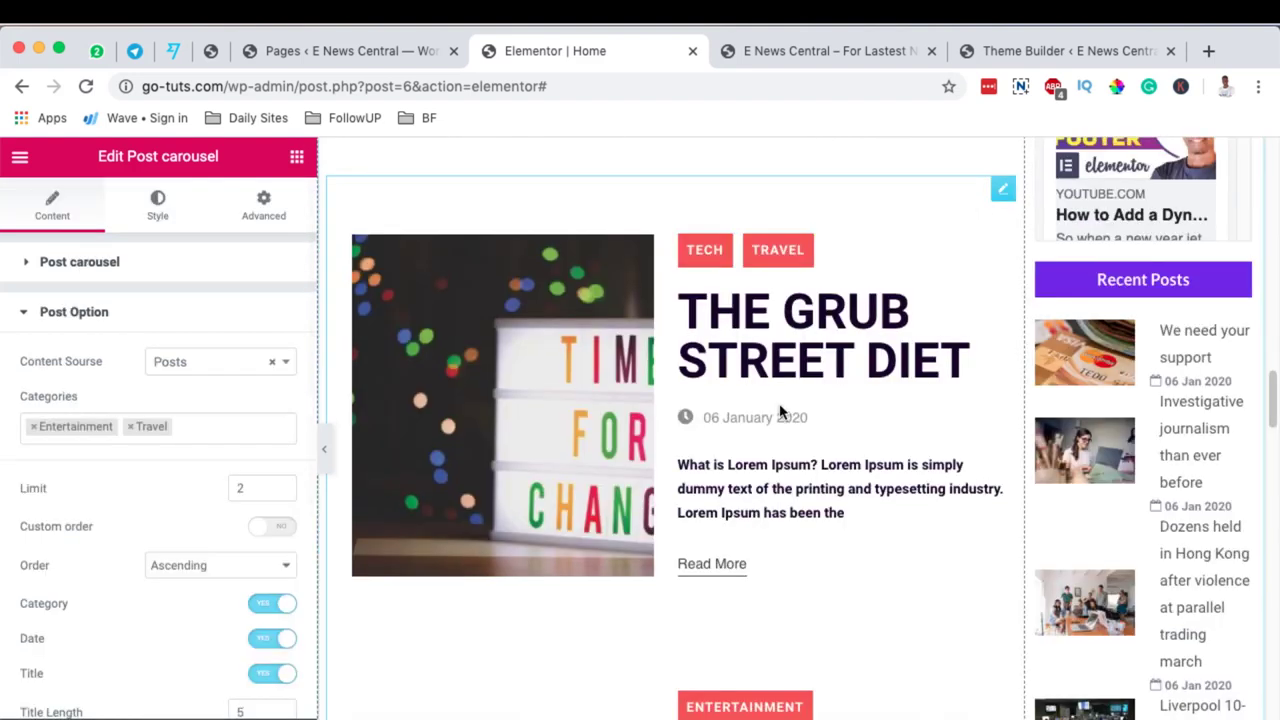
{"action": "scroll", "coordinate": [852, 372], "scroll_direction": "up", "scroll_amount": 5}
{"action": "scroll", "coordinate": [852, 380], "scroll_direction": "up", "scroll_amount": 1}
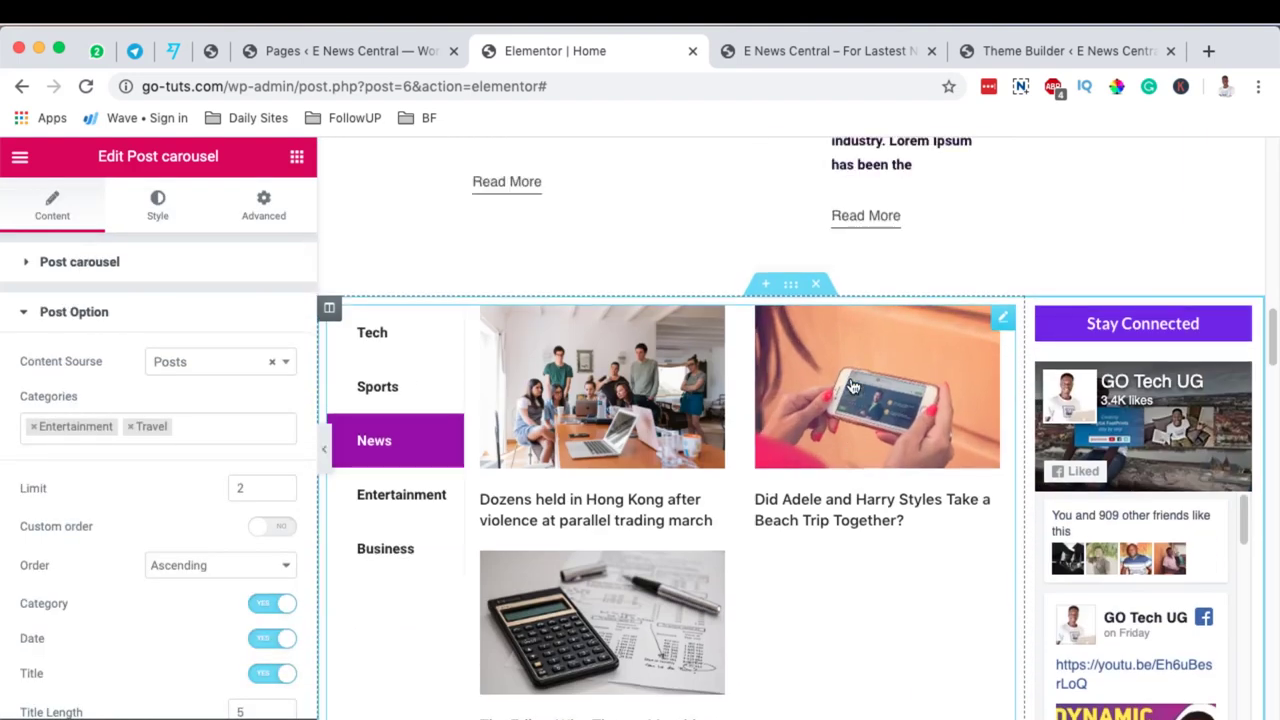
{"action": "scroll", "coordinate": [990, 325], "scroll_direction": "up", "scroll_amount": 3}
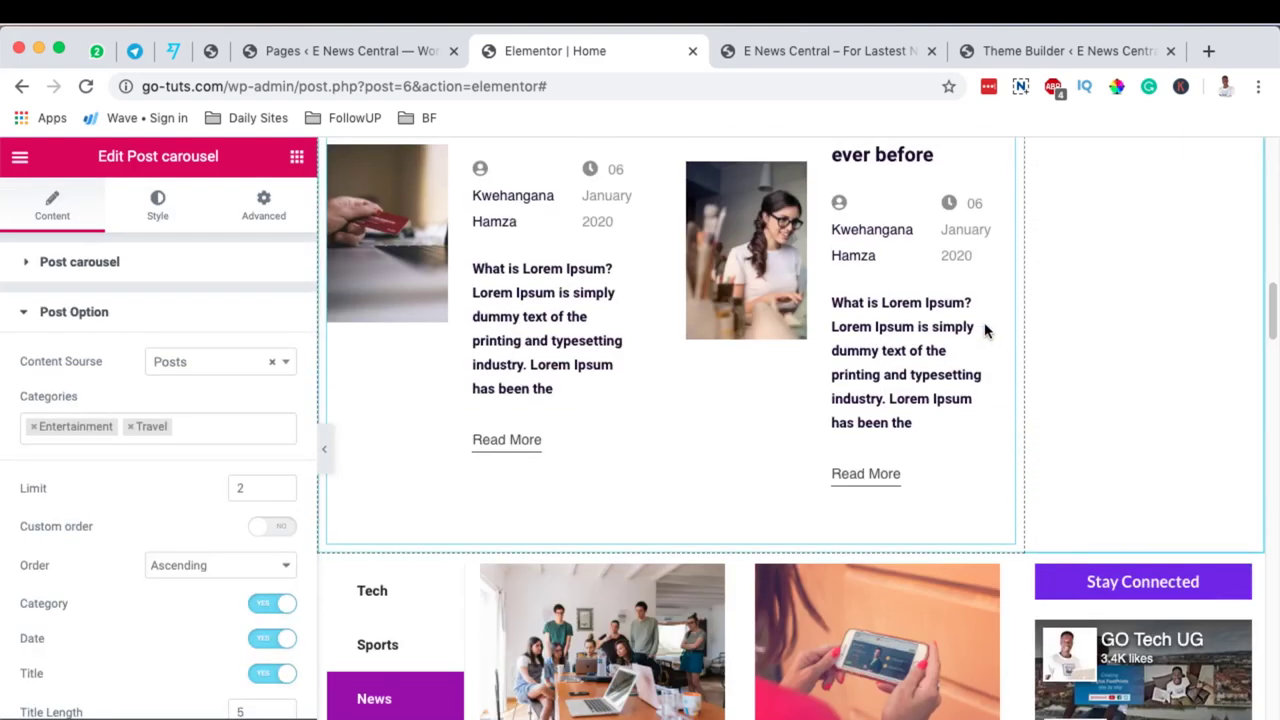
{"action": "scroll", "coordinate": [986, 325], "scroll_direction": "up", "scroll_amount": 3}
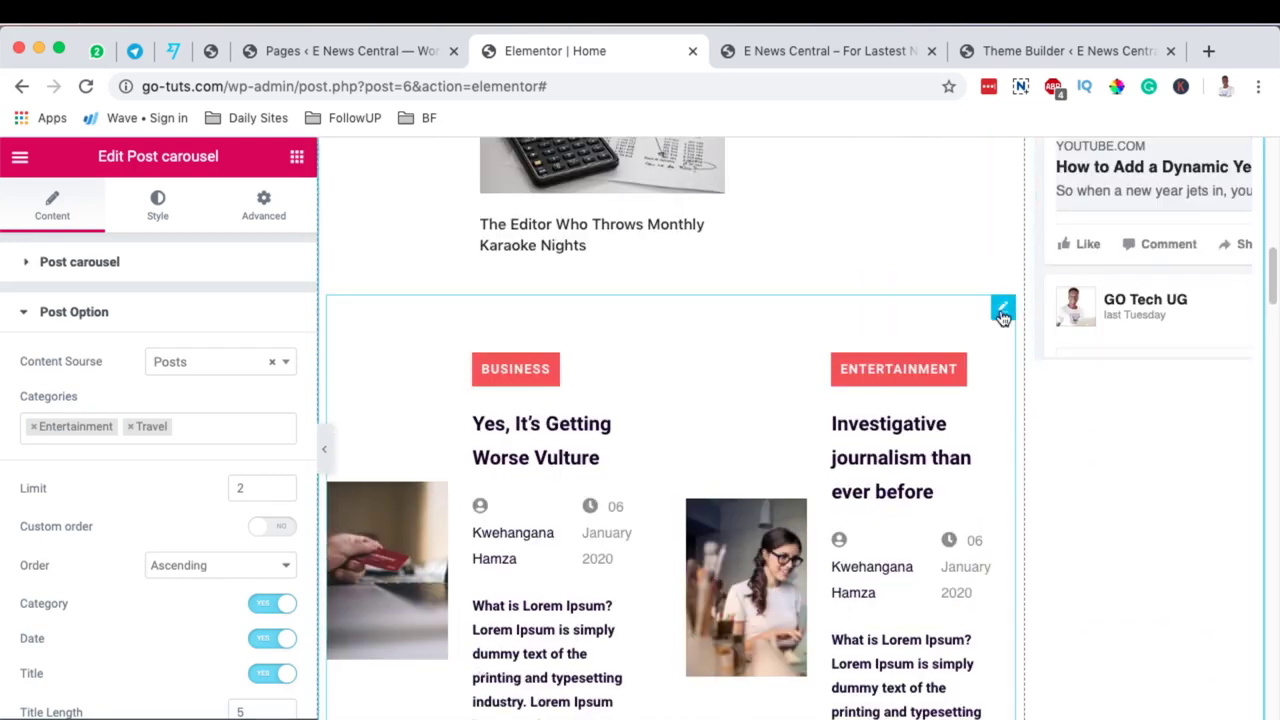
{"action": "left_click", "coordinate": [1003, 311]}
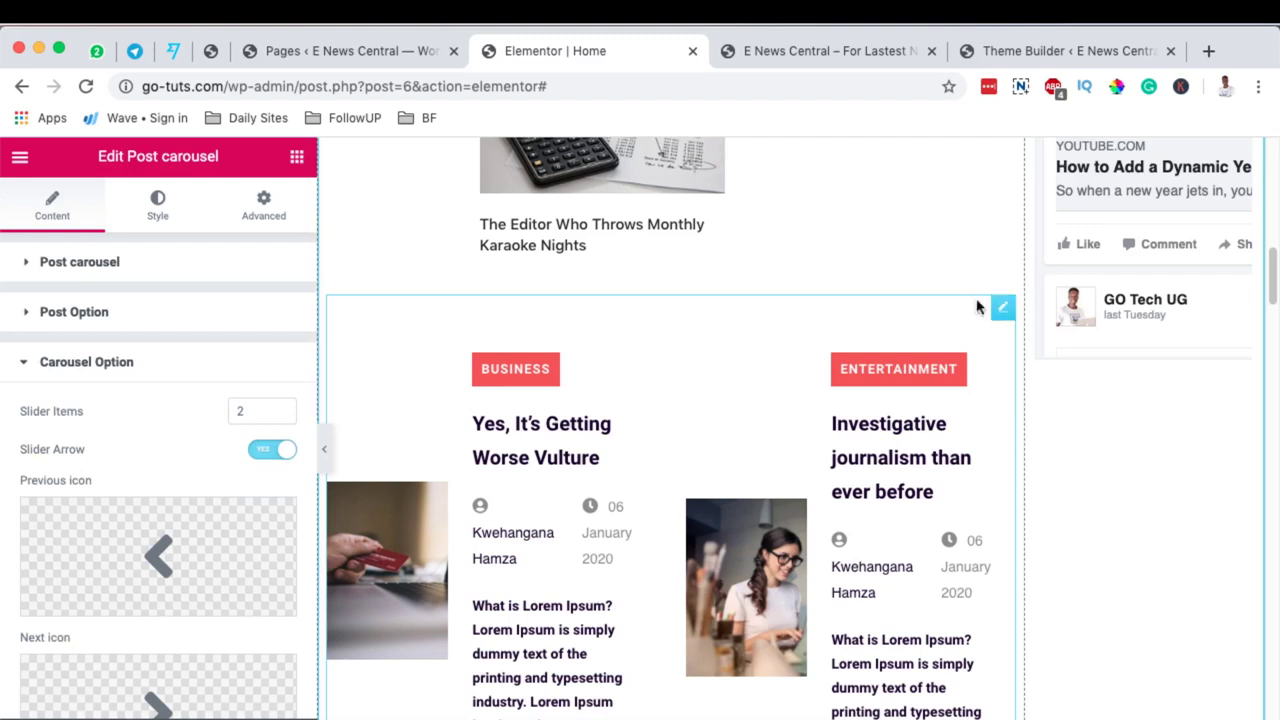
{"action": "left_click", "coordinate": [108, 264]}
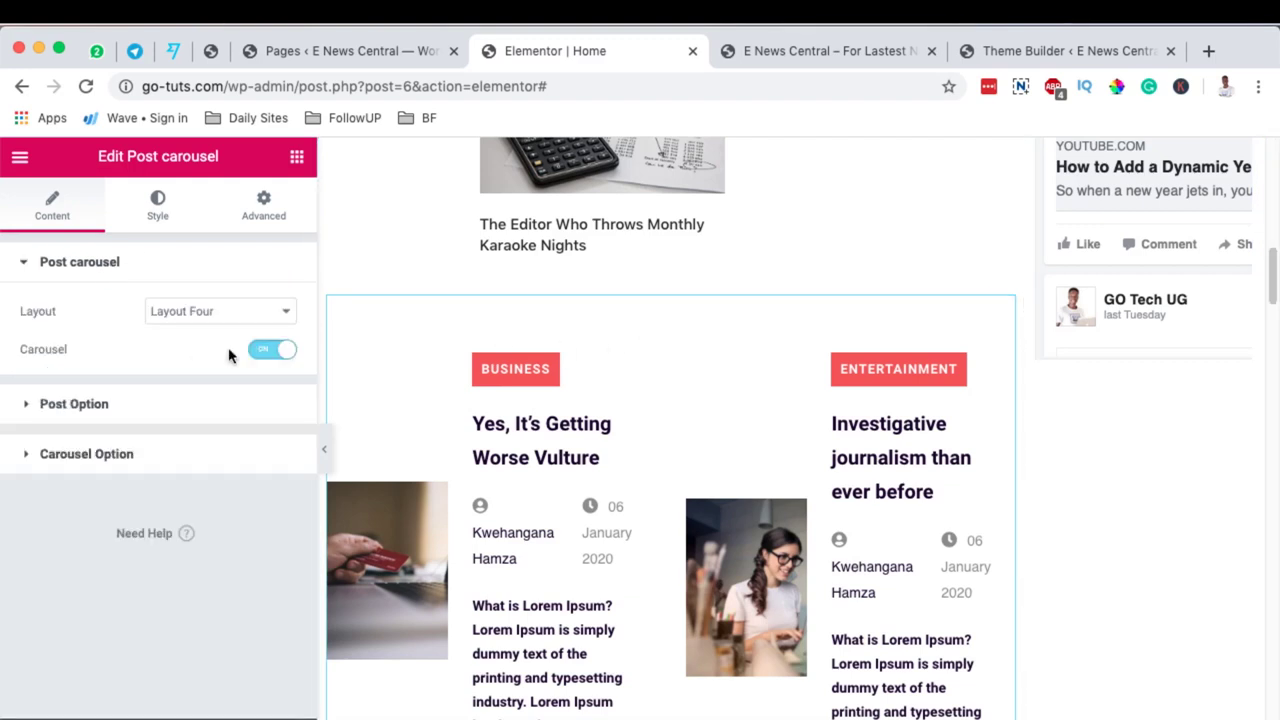
{"action": "left_click", "coordinate": [272, 350]}
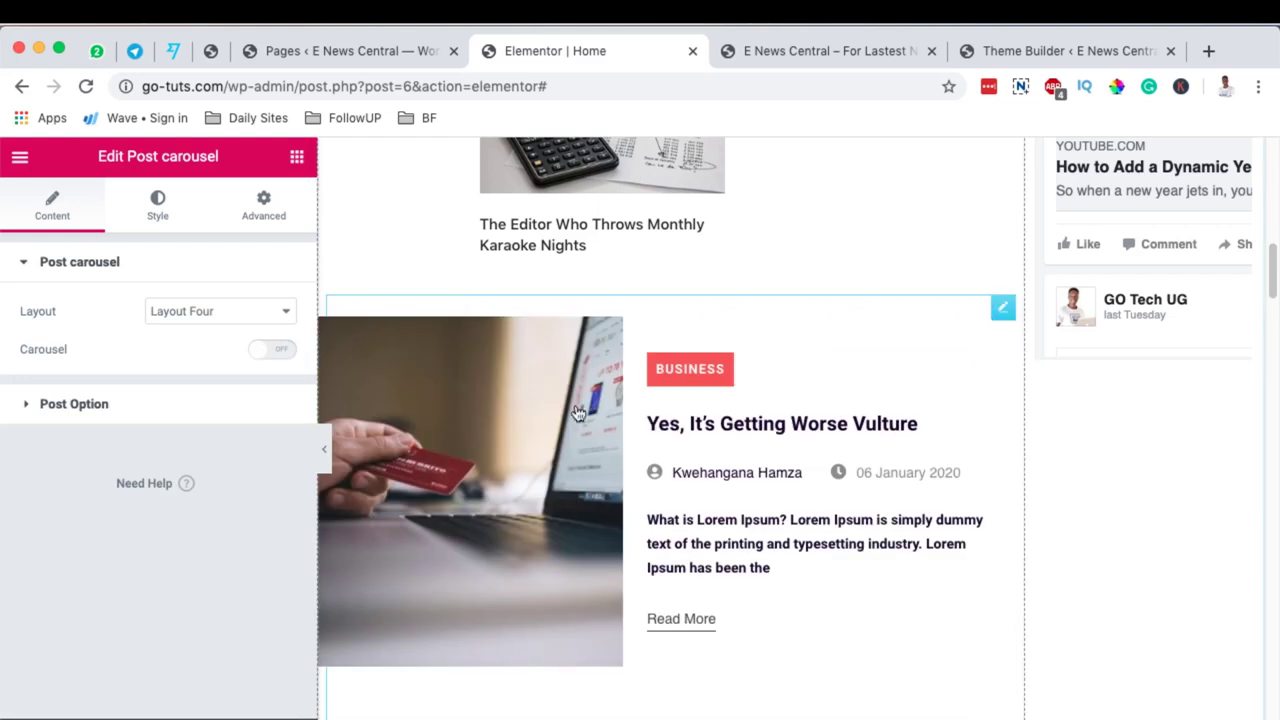
Compare the upper and lower content sections, including their post layouts and the sidebar's Stay Connected and Recent Posts blocks
{"action": "scroll", "coordinate": [707, 410], "scroll_direction": "down", "scroll_amount": 4}
{"action": "scroll", "coordinate": [713, 408], "scroll_direction": "up", "scroll_amount": 3}
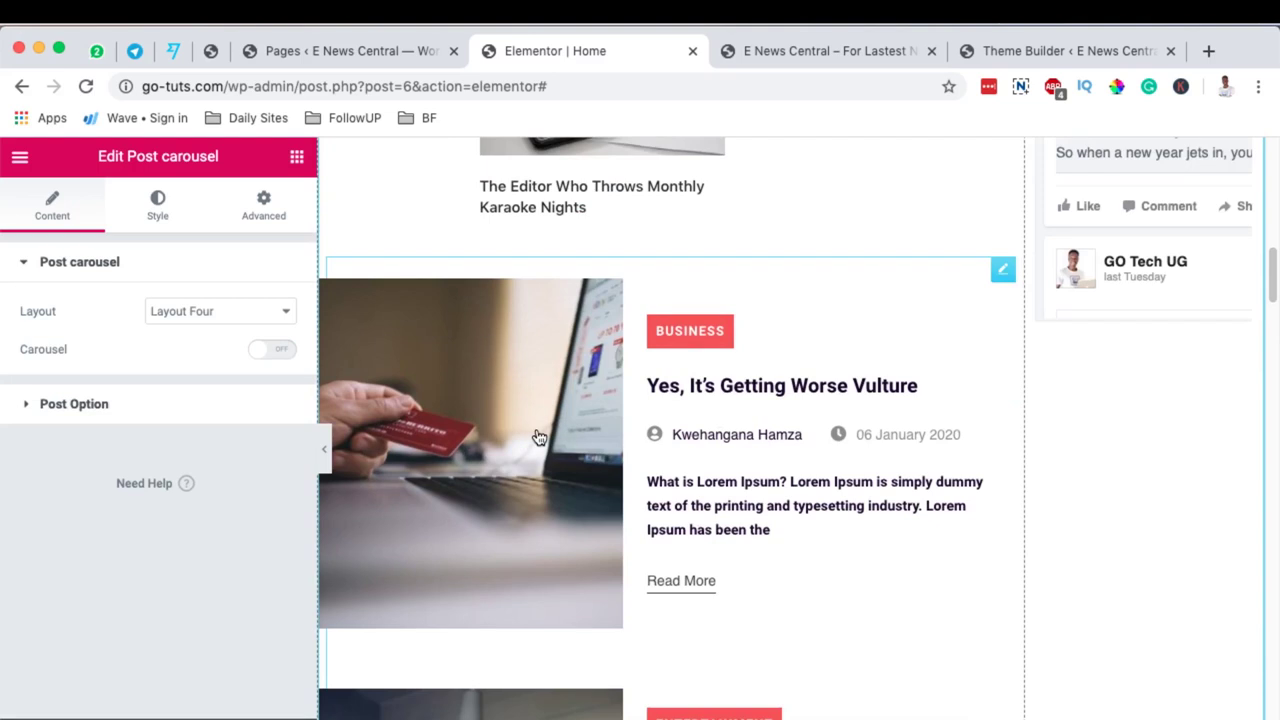
{"action": "scroll", "coordinate": [550, 432], "scroll_direction": "down", "scroll_amount": 10}
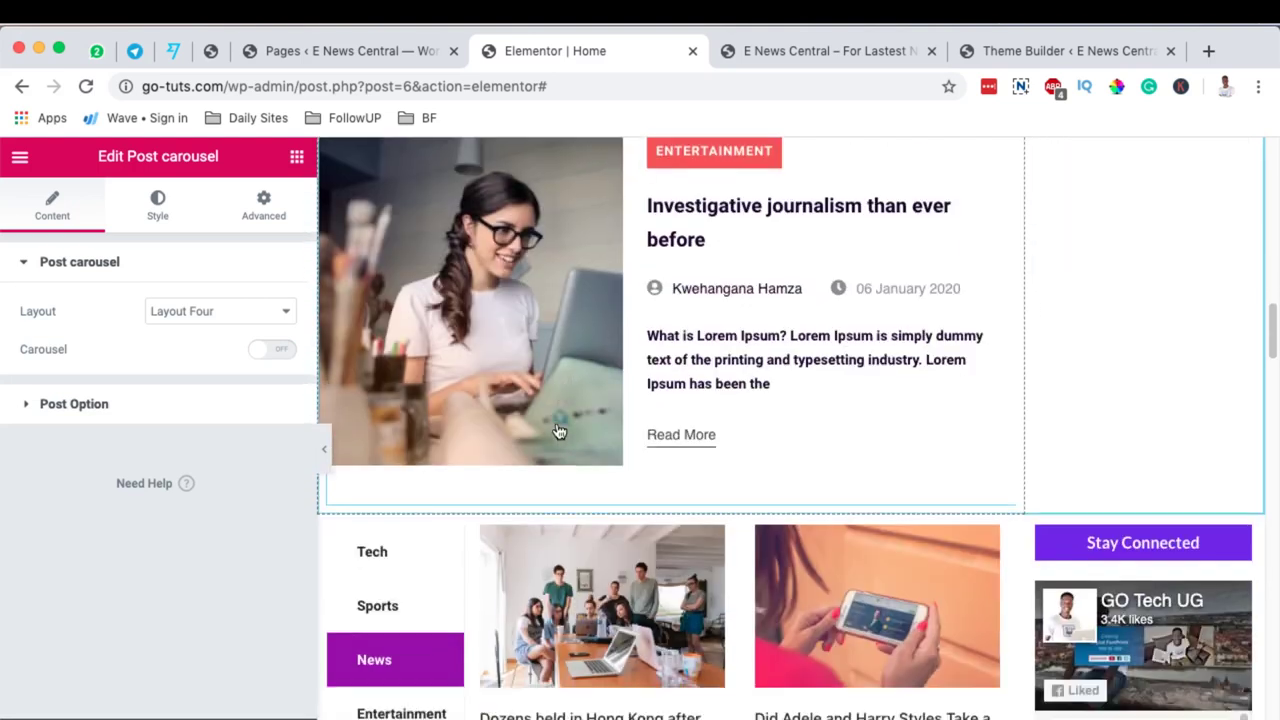
{"action": "scroll", "coordinate": [560, 430], "scroll_direction": "down", "scroll_amount": 10}
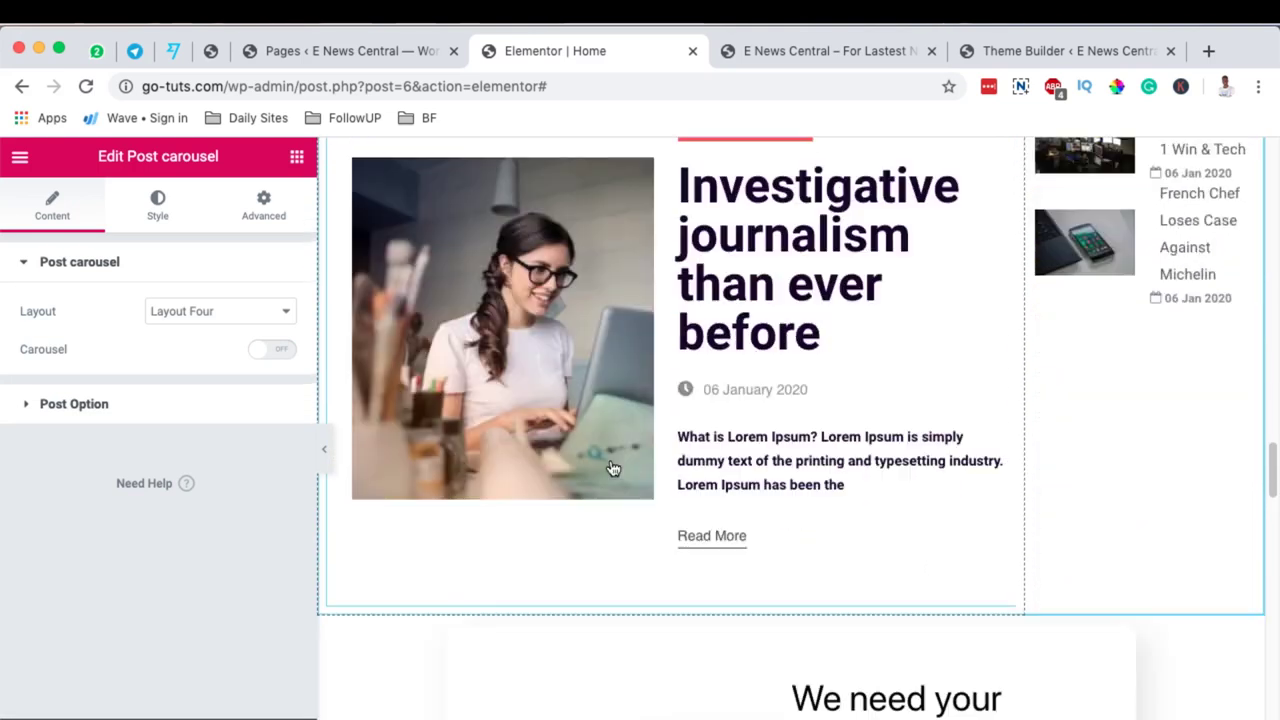
{"action": "scroll", "coordinate": [483, 598], "scroll_direction": "down", "scroll_amount": 3}
{"action": "scroll", "coordinate": [671, 634], "scroll_direction": "up", "scroll_amount": 15}
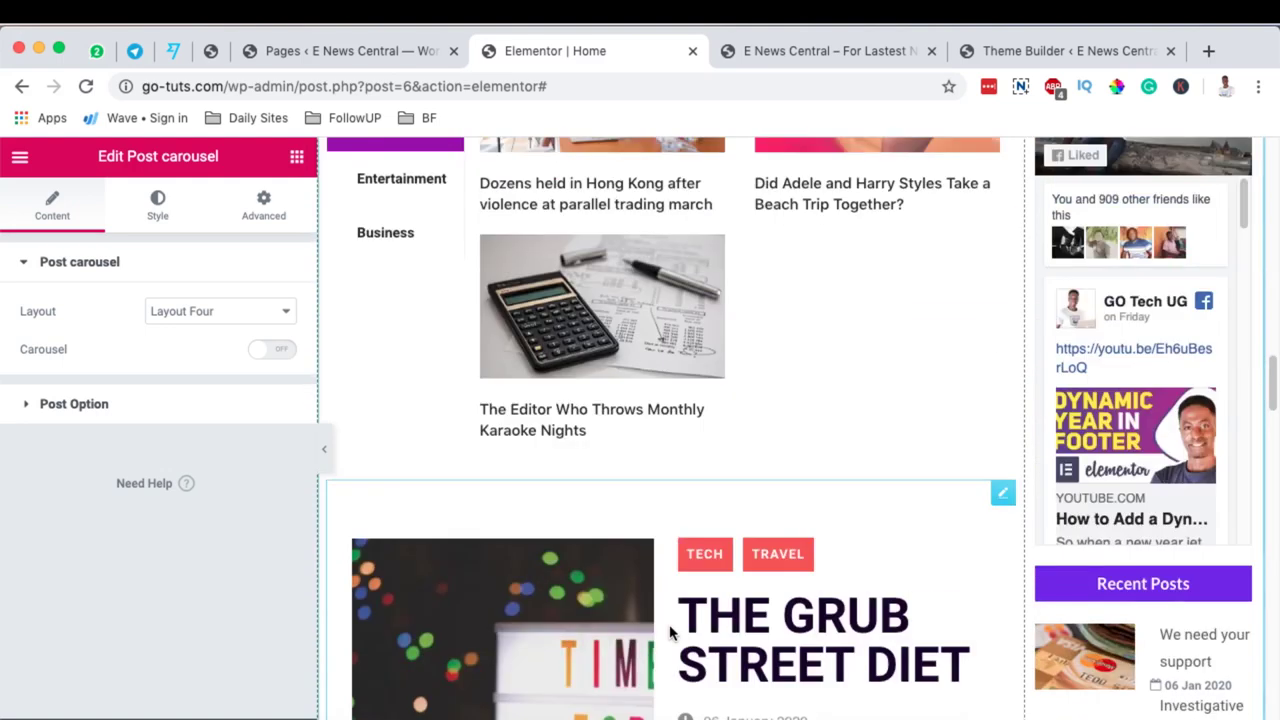
{"action": "scroll", "coordinate": [670, 632], "scroll_direction": "down", "scroll_amount": 6}
{"action": "scroll", "coordinate": [671, 621], "scroll_direction": "up", "scroll_amount": 4}
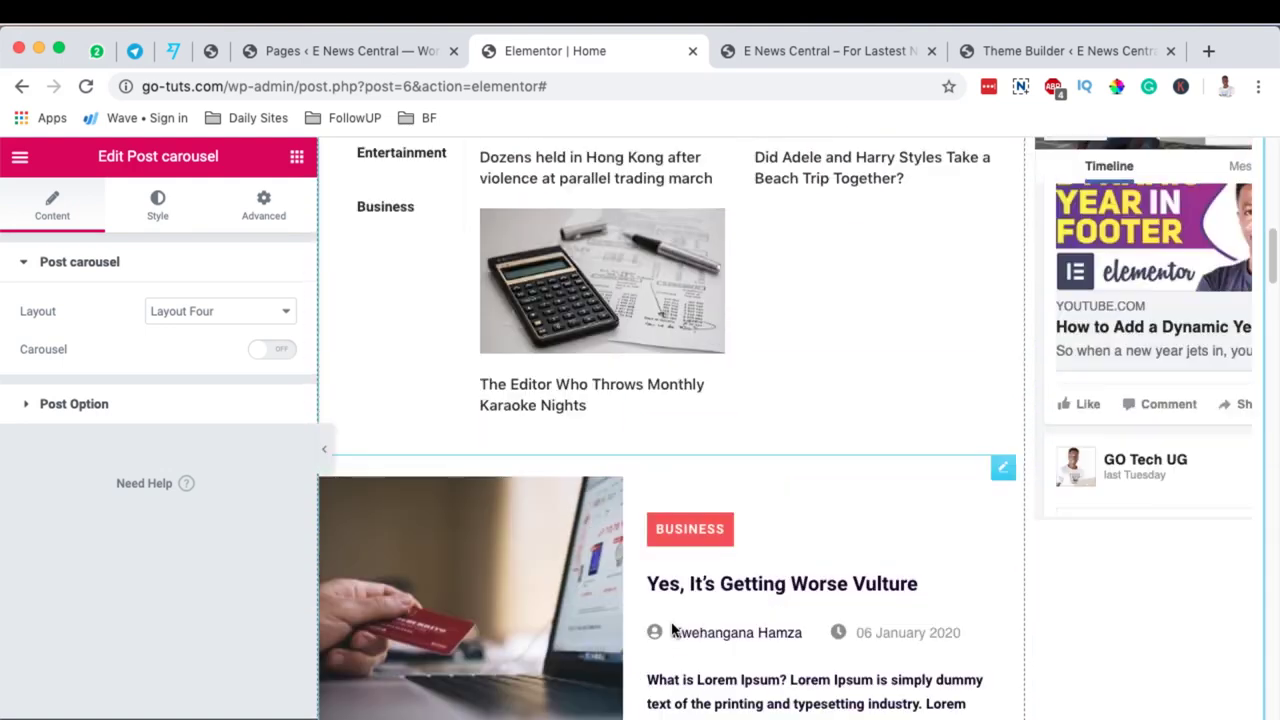
{"action": "scroll", "coordinate": [673, 628], "scroll_direction": "down", "scroll_amount": 8}
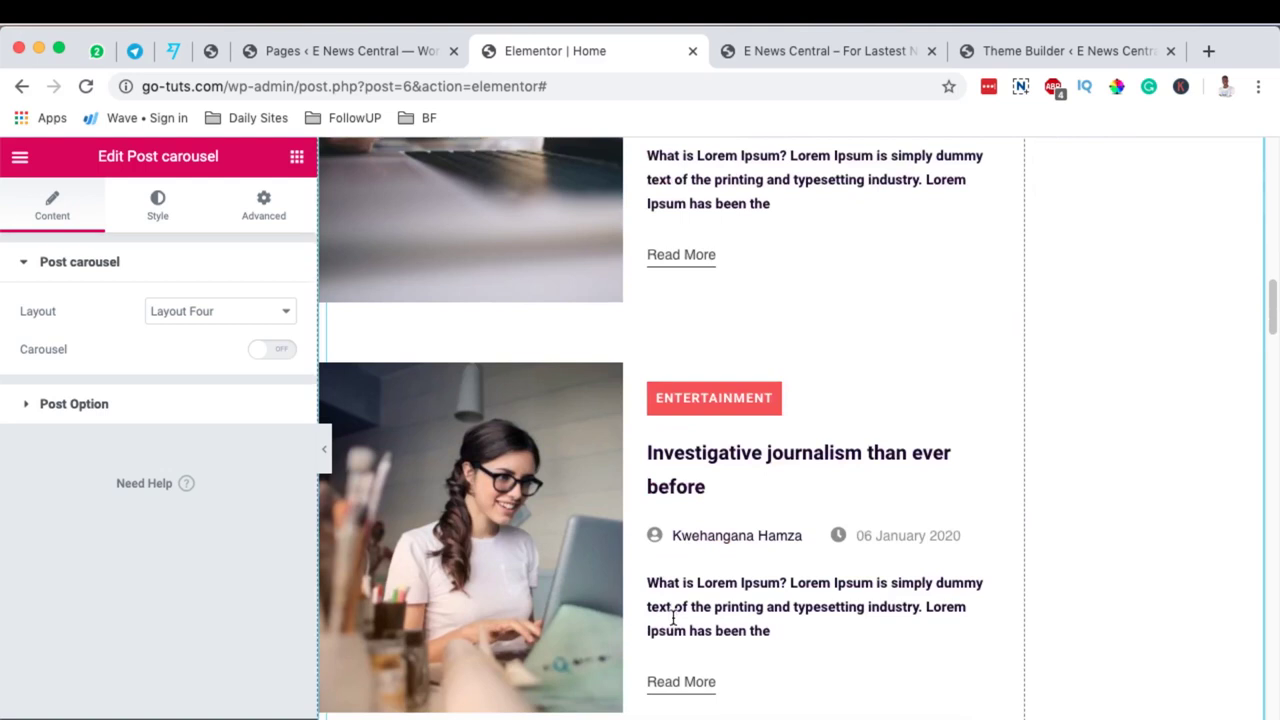
{"action": "scroll", "coordinate": [674, 611], "scroll_direction": "down", "scroll_amount": 4}
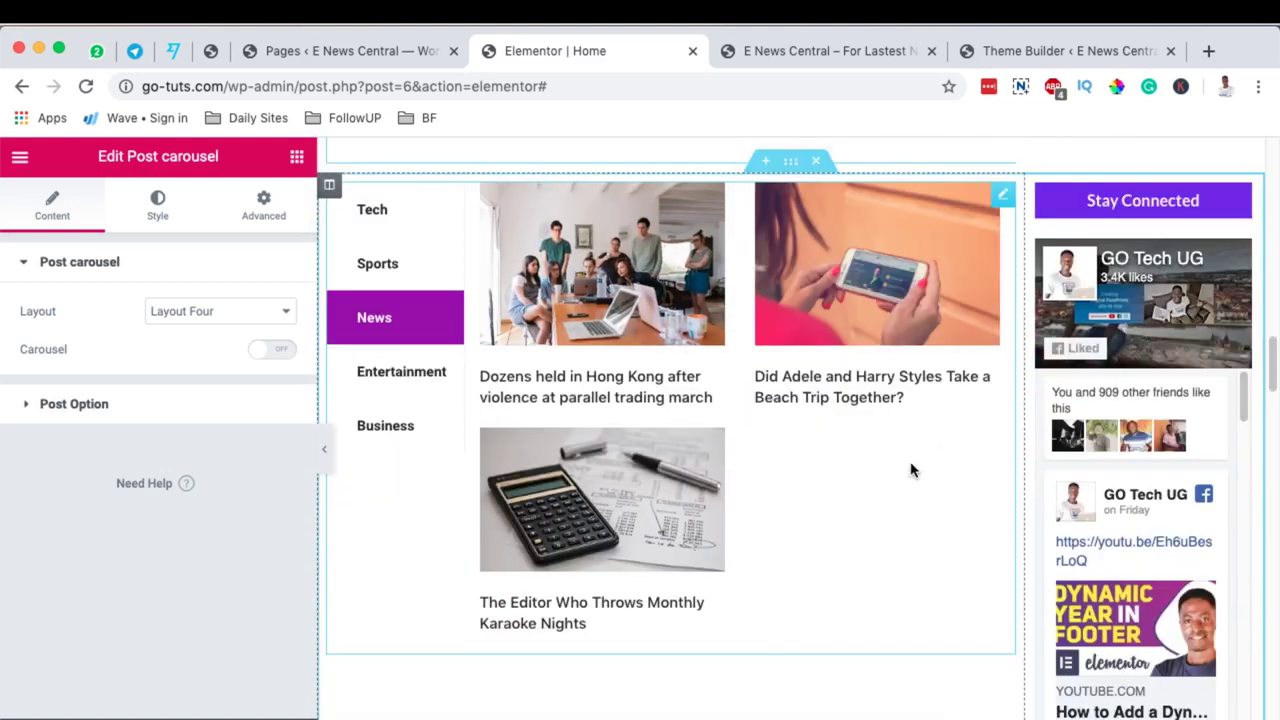
{"action": "scroll", "coordinate": [816, 632], "scroll_direction": "down", "scroll_amount": 5}
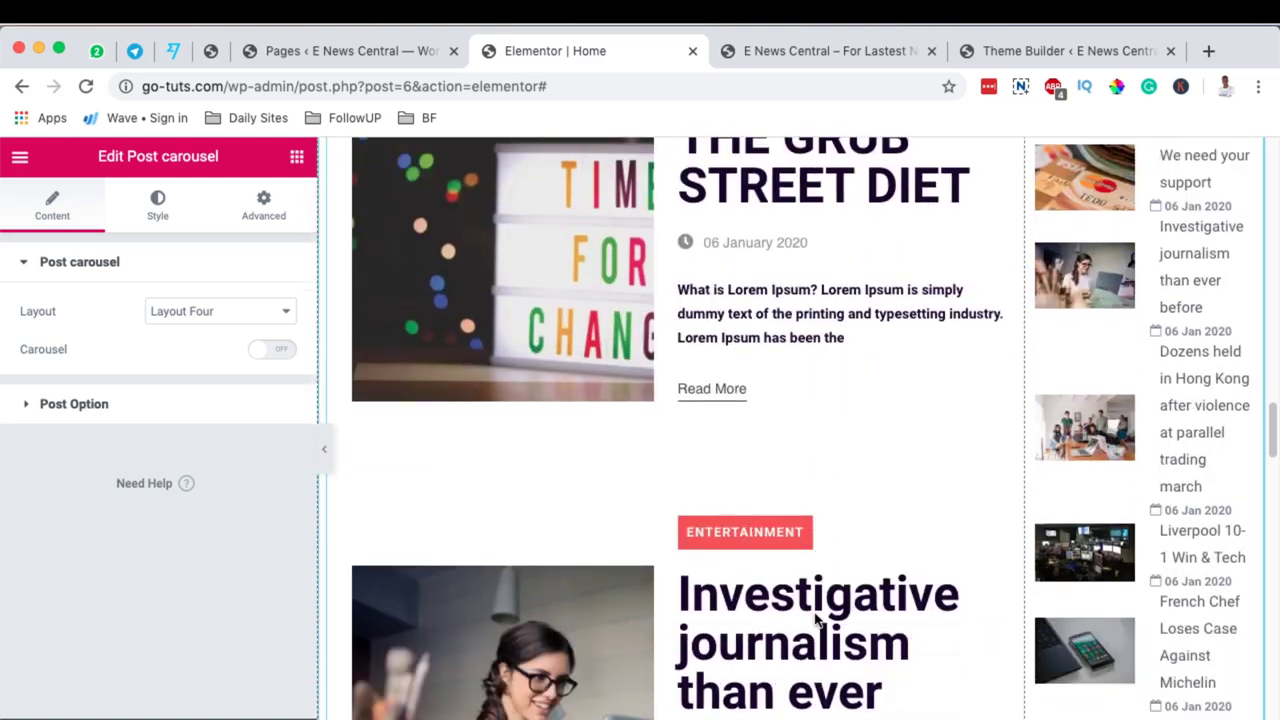
{"action": "scroll", "coordinate": [1086, 471], "scroll_direction": "down", "scroll_amount": 1}
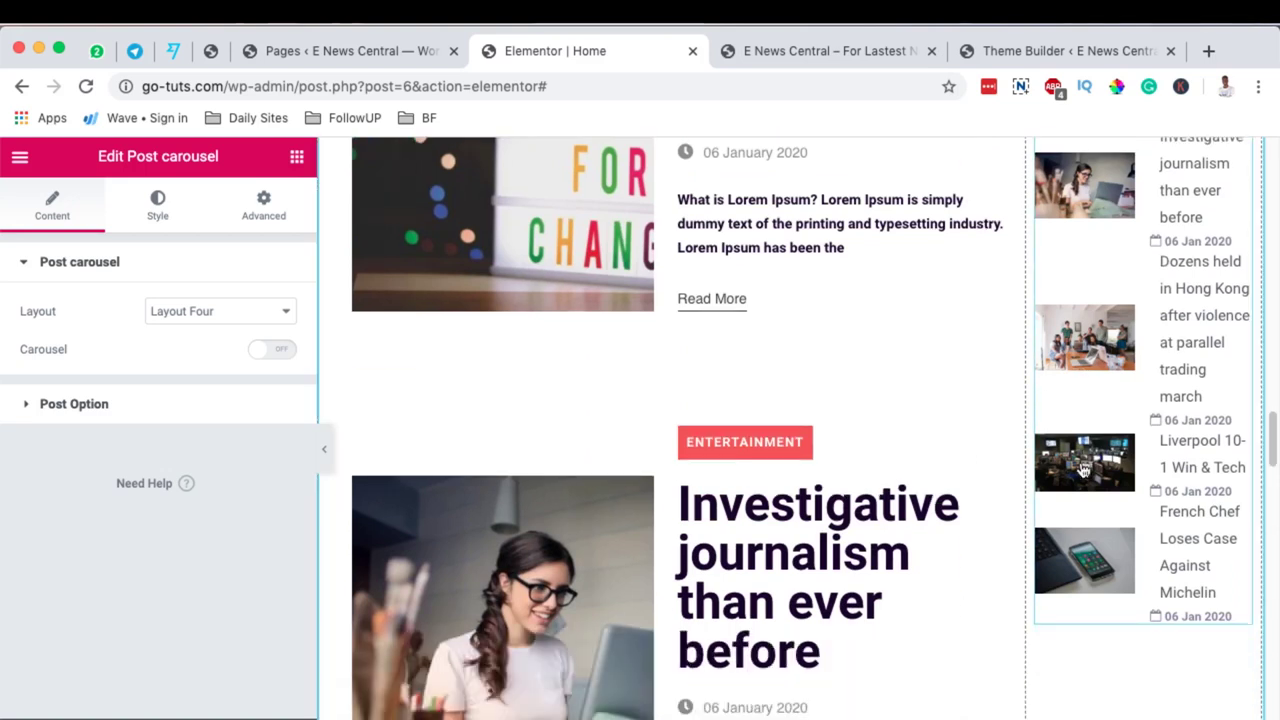
{"action": "scroll", "coordinate": [1082, 468], "scroll_direction": "up", "scroll_amount": 5}
{"action": "scroll", "coordinate": [1082, 468], "scroll_direction": "down", "scroll_amount": 2}
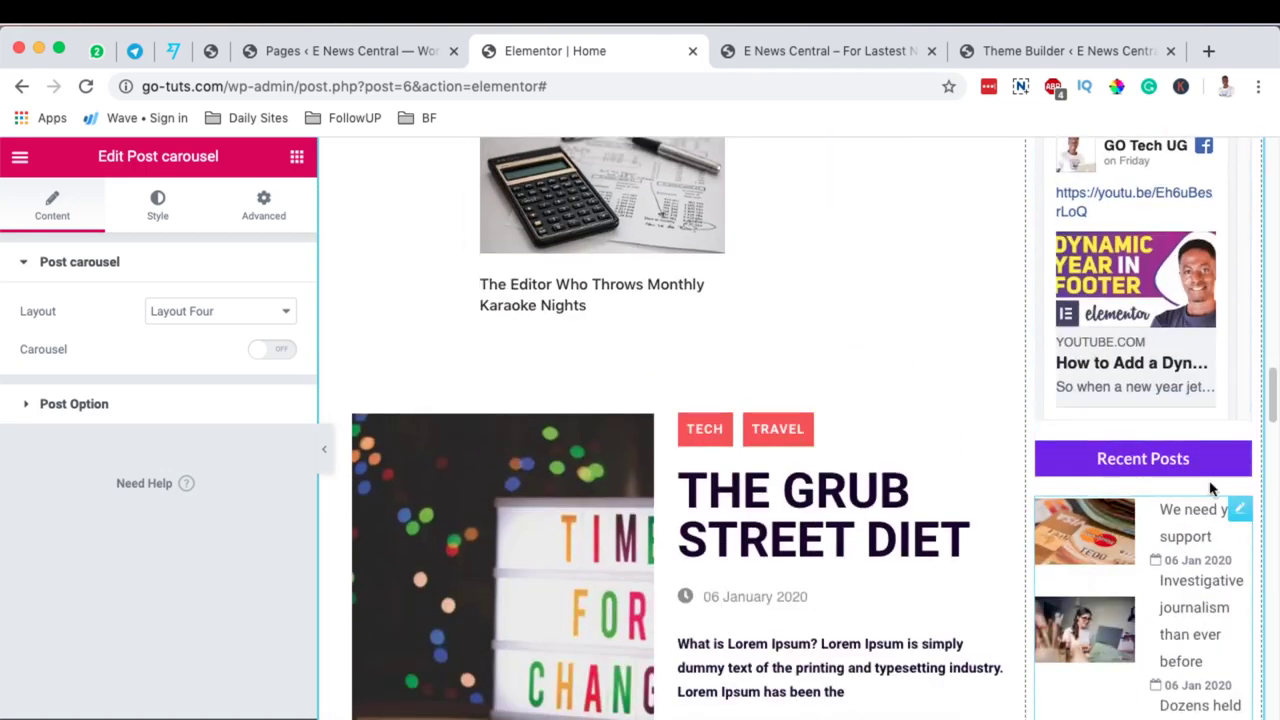
{"action": "scroll", "coordinate": [1138, 628], "scroll_direction": "down", "scroll_amount": 3}
{"action": "scroll", "coordinate": [1143, 623], "scroll_direction": "up", "scroll_amount": 5}
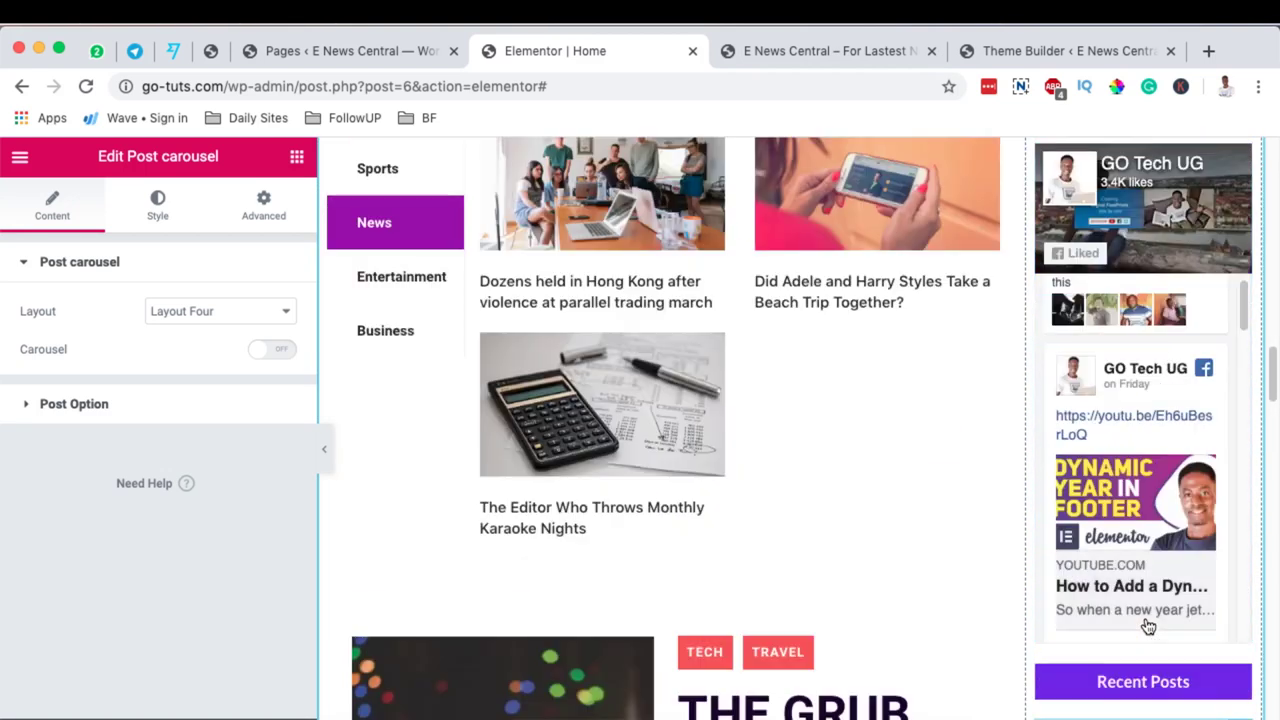
{"action": "scroll", "coordinate": [1147, 622], "scroll_direction": "down", "scroll_amount": 8}
Duplicate the upper sidebar's Stay Connected heading and place the copy below the Facebook page widget
{"action": "scroll", "coordinate": [1147, 610], "scroll_direction": "up", "scroll_amount": 8}
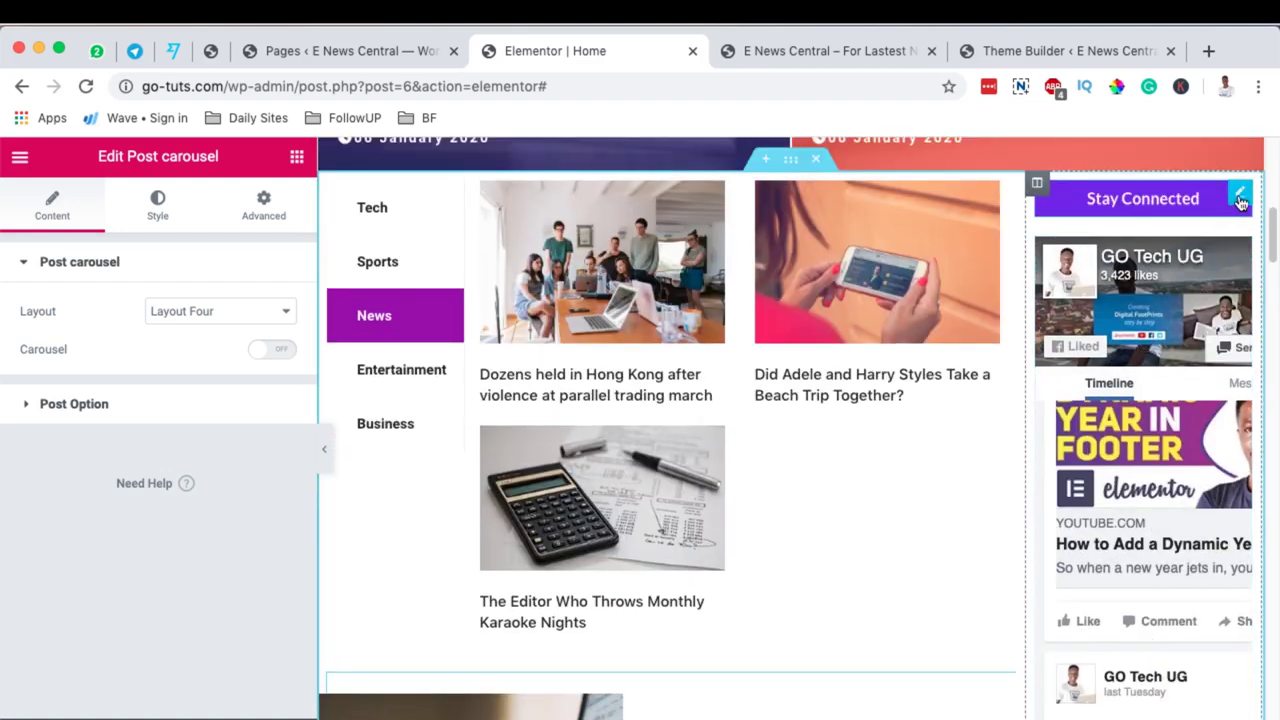
{"action": "right_click", "coordinate": [1083, 201]}
{"action": "left_click", "coordinate": [1178, 249]}
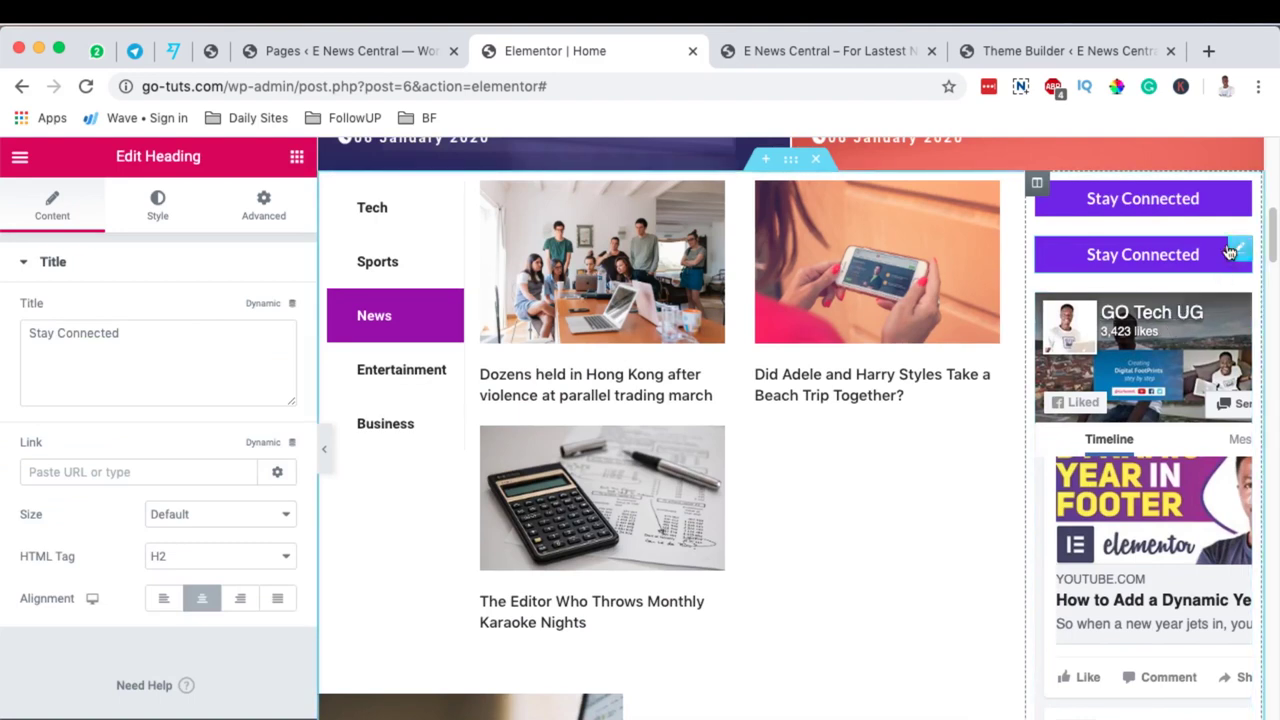
{"action": "scroll", "coordinate": [1222, 288], "scroll_direction": "down", "scroll_amount": 1}
{"action": "left_click_drag", "start_coordinate": [1230, 210], "coordinate": [1160, 634]}
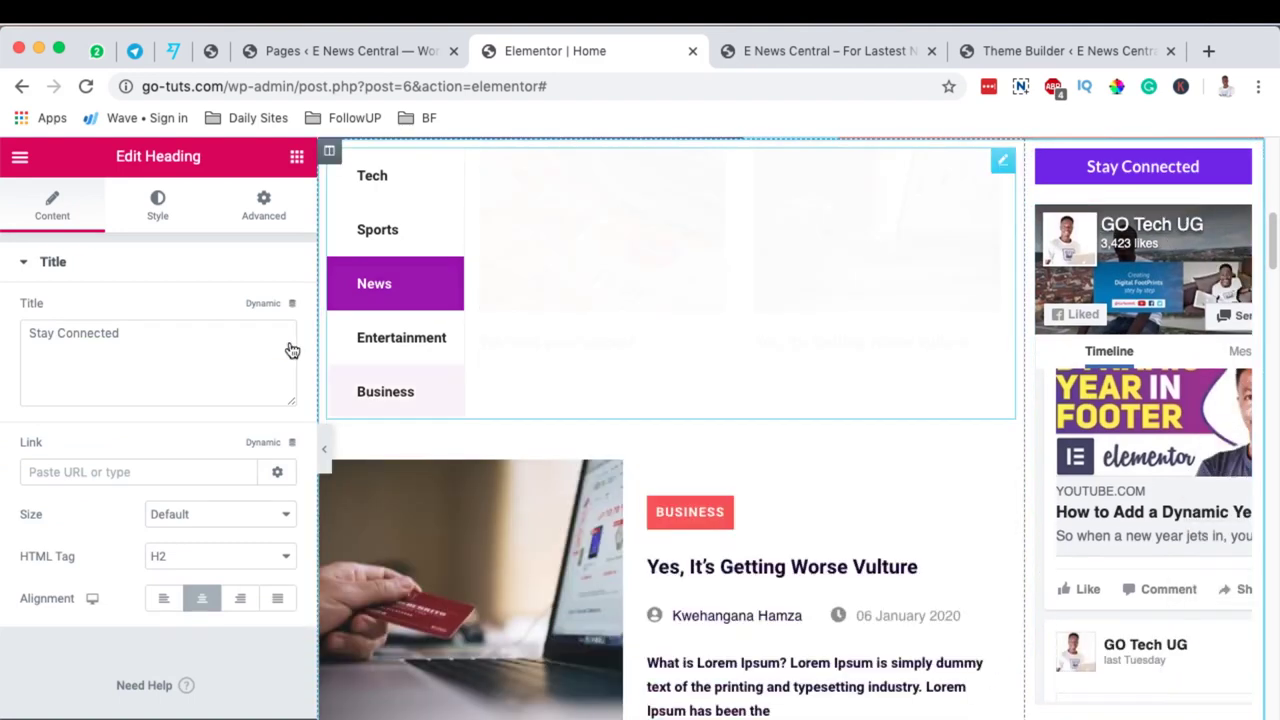
Change the duplicated heading's title to "Recent Posts"
{"action": "double_click", "coordinate": [70, 333]}
{"action": "triple_click", "coordinate": [70, 333]}
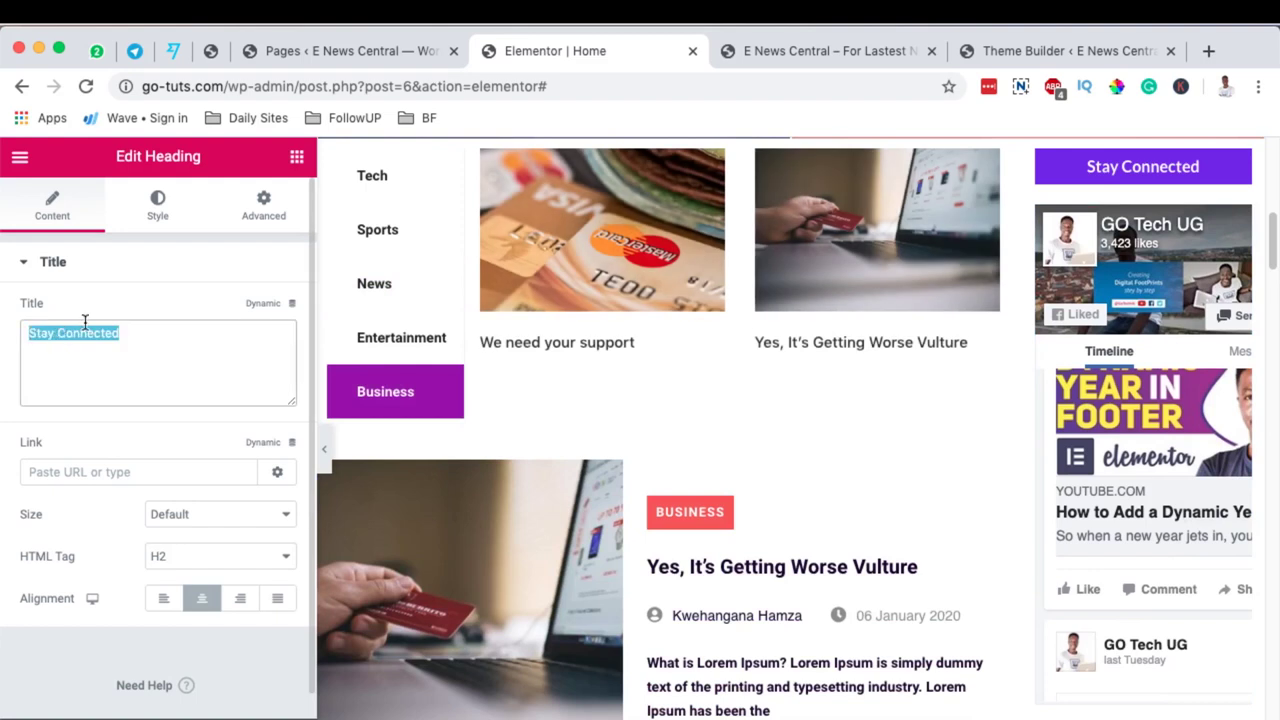
{"action": "type", "text": "Recent"}
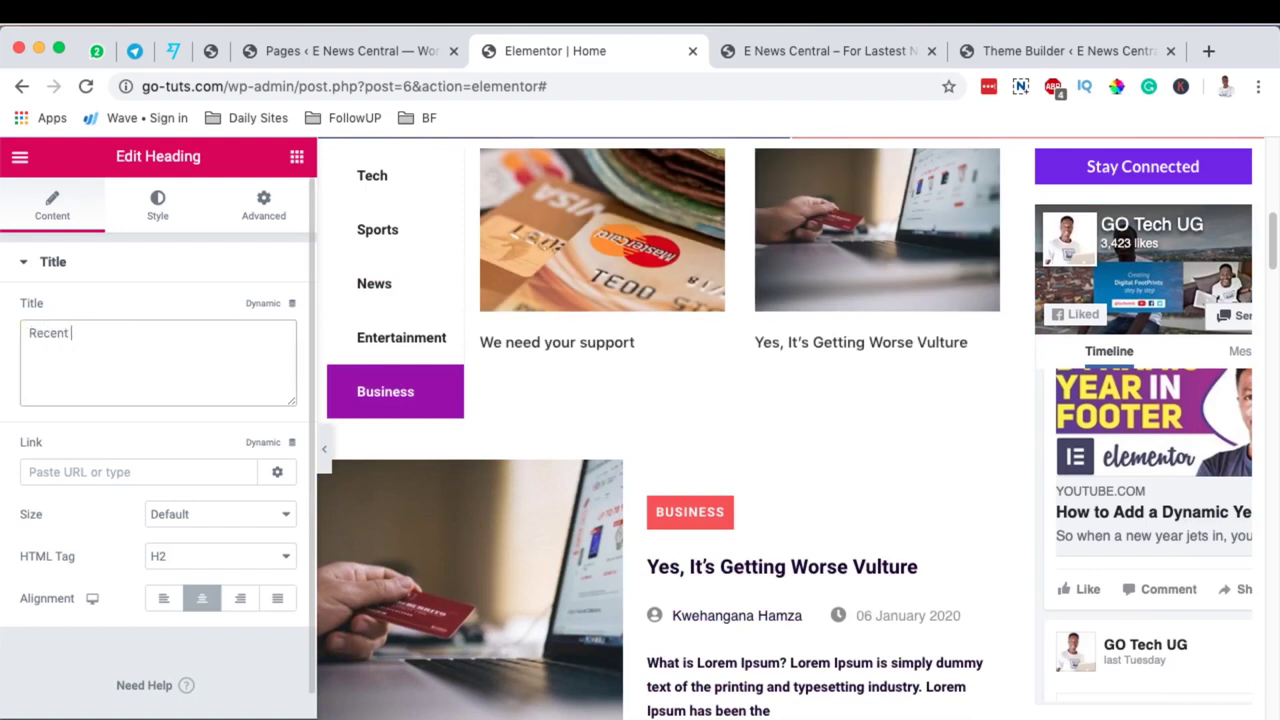
Check the lower sidebar's Post List settings and add a Post List widget below the upper sidebar's Recent Posts heading
{"action": "scroll", "coordinate": [1157, 494], "scroll_direction": "down", "scroll_amount": 3}
{"action": "left_click", "coordinate": [1157, 494]}
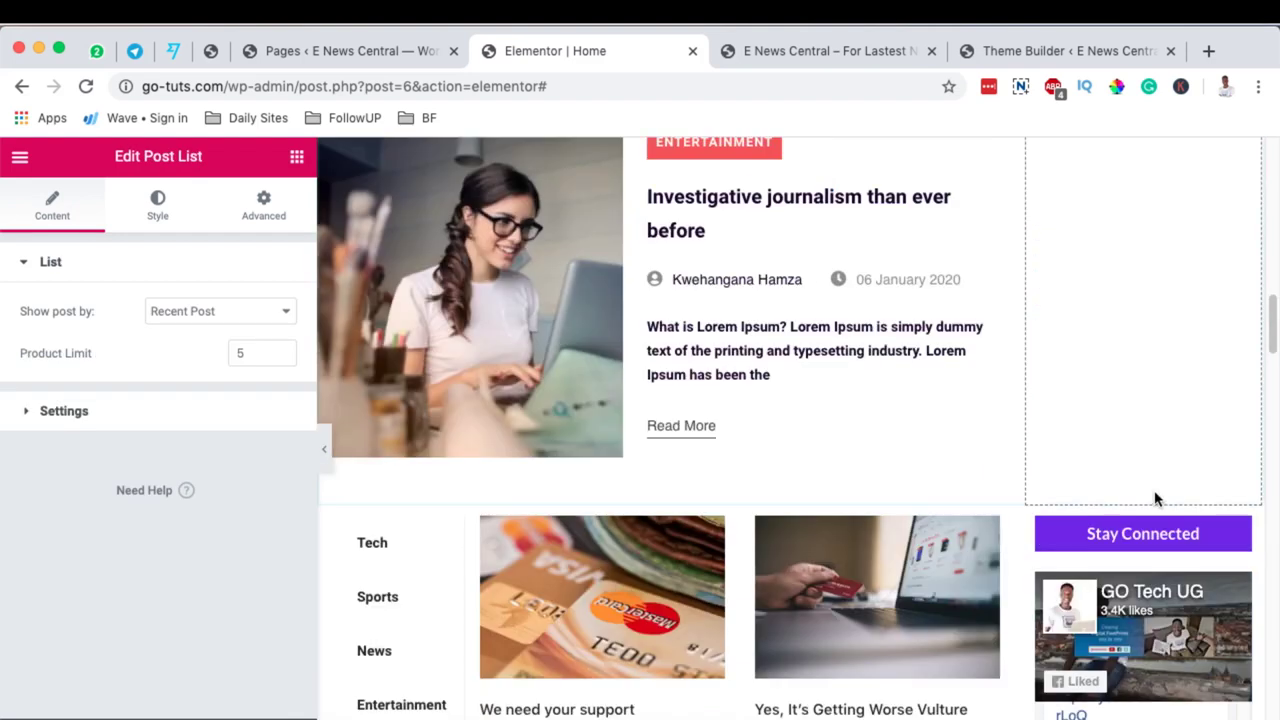
{"action": "left_click", "coordinate": [297, 156]}
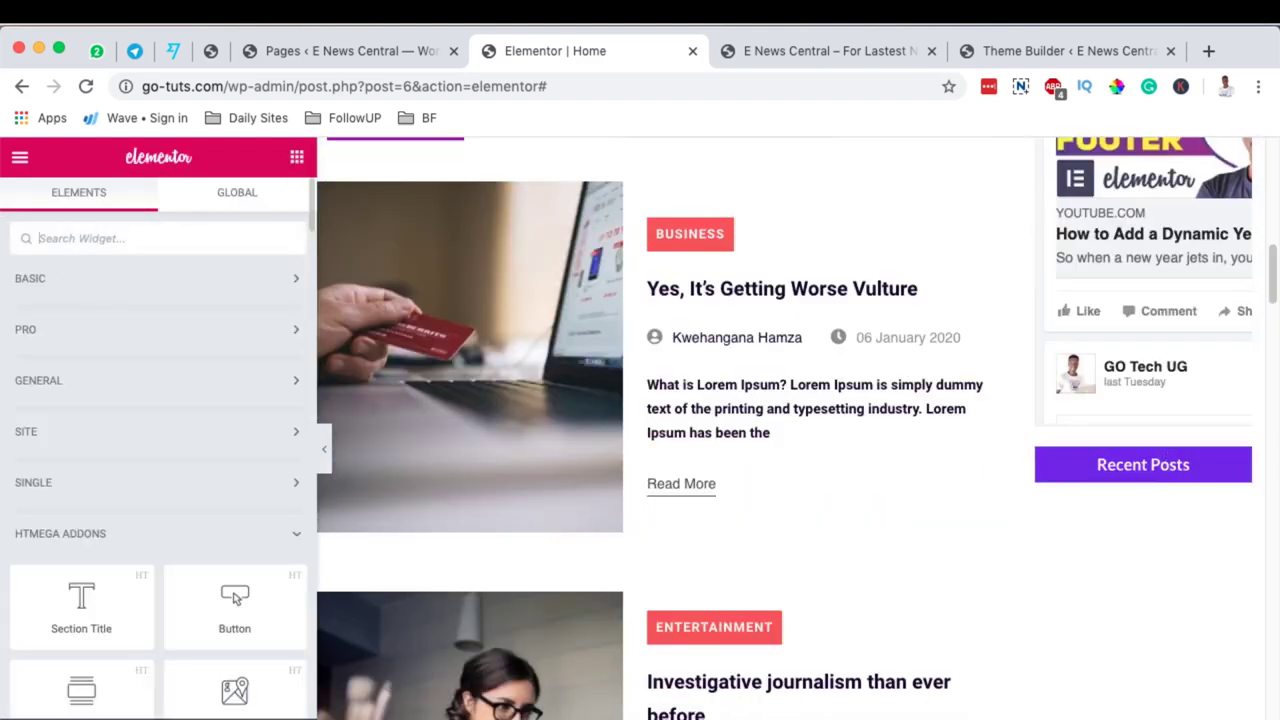
{"action": "type", "text": "post li"}
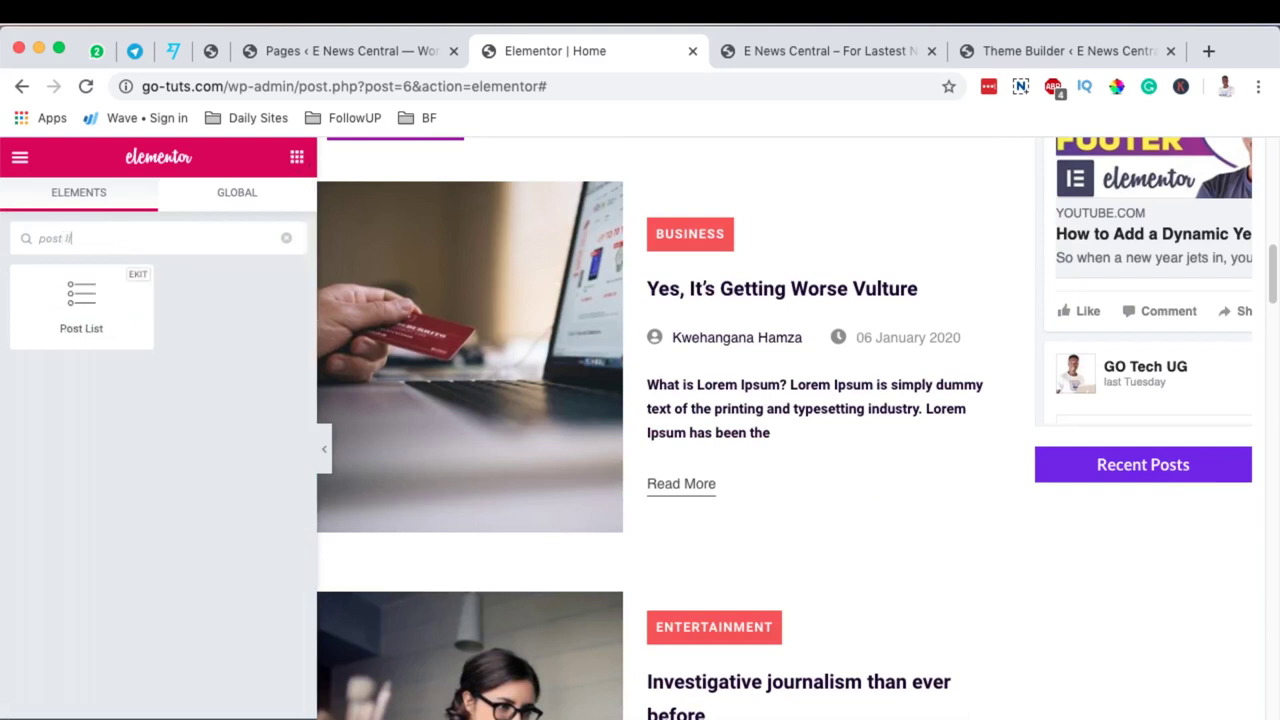
{"action": "left_click_drag", "start_coordinate": [110, 300], "coordinate": [1163, 502]}
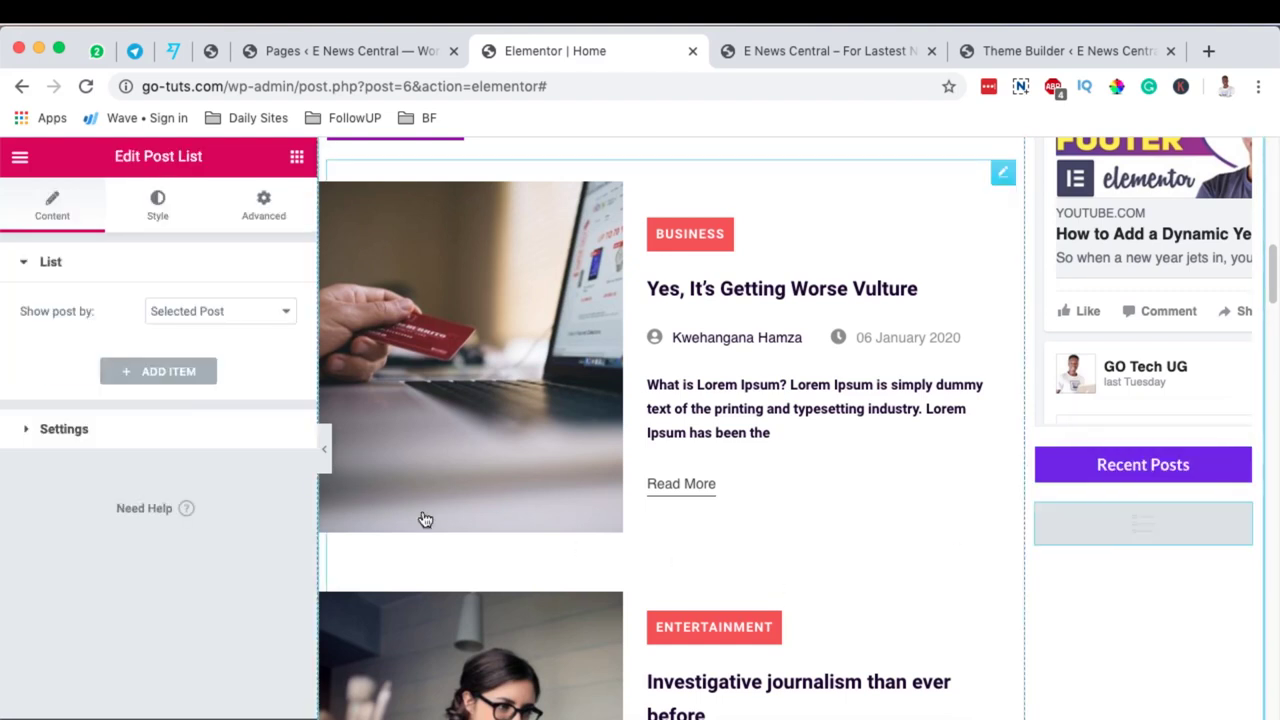
Set the new Post List widget in the upper sidebar to show posts by Recent Post
{"action": "left_click", "coordinate": [199, 313]}
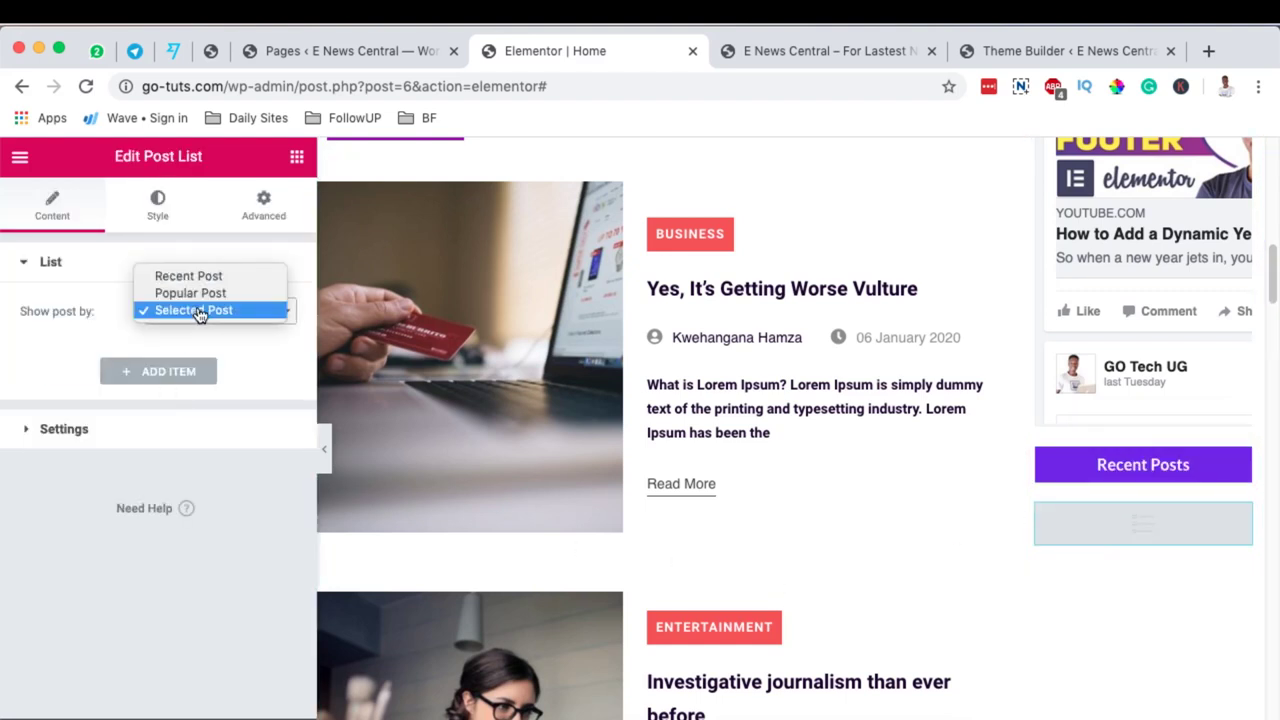
{"action": "left_click", "coordinate": [208, 278]}
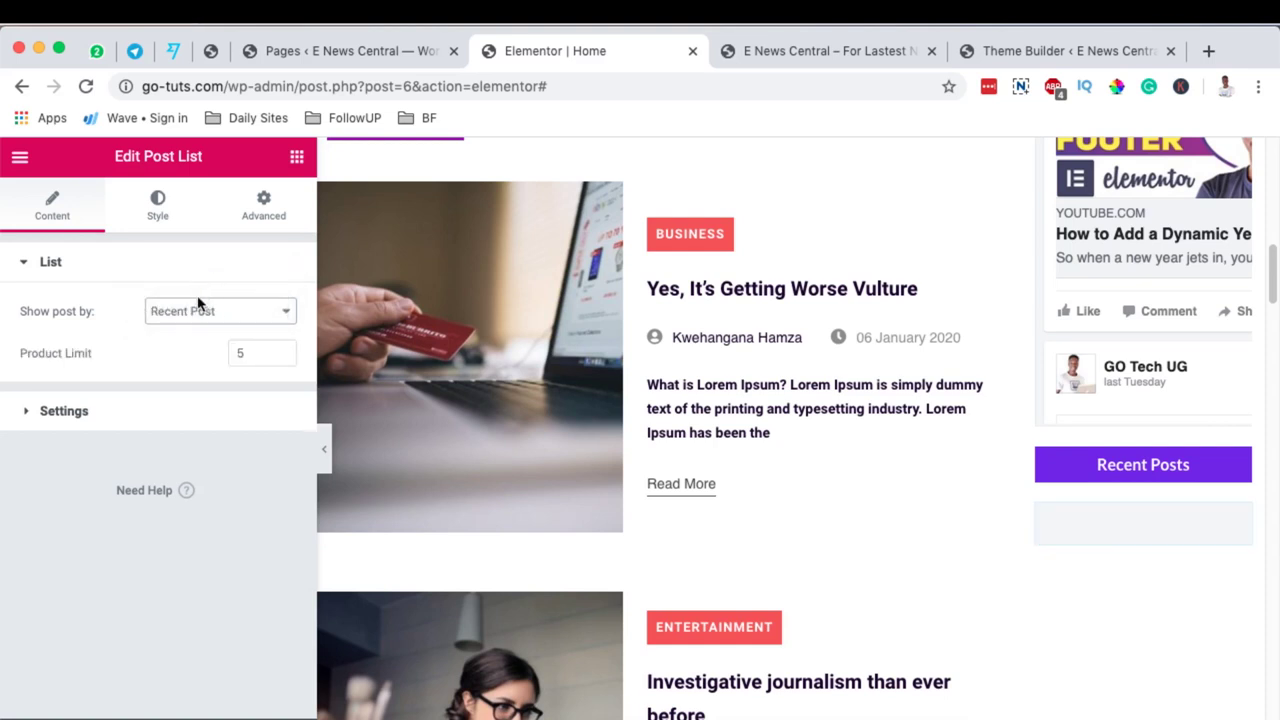
{"action": "left_click", "coordinate": [245, 352]}
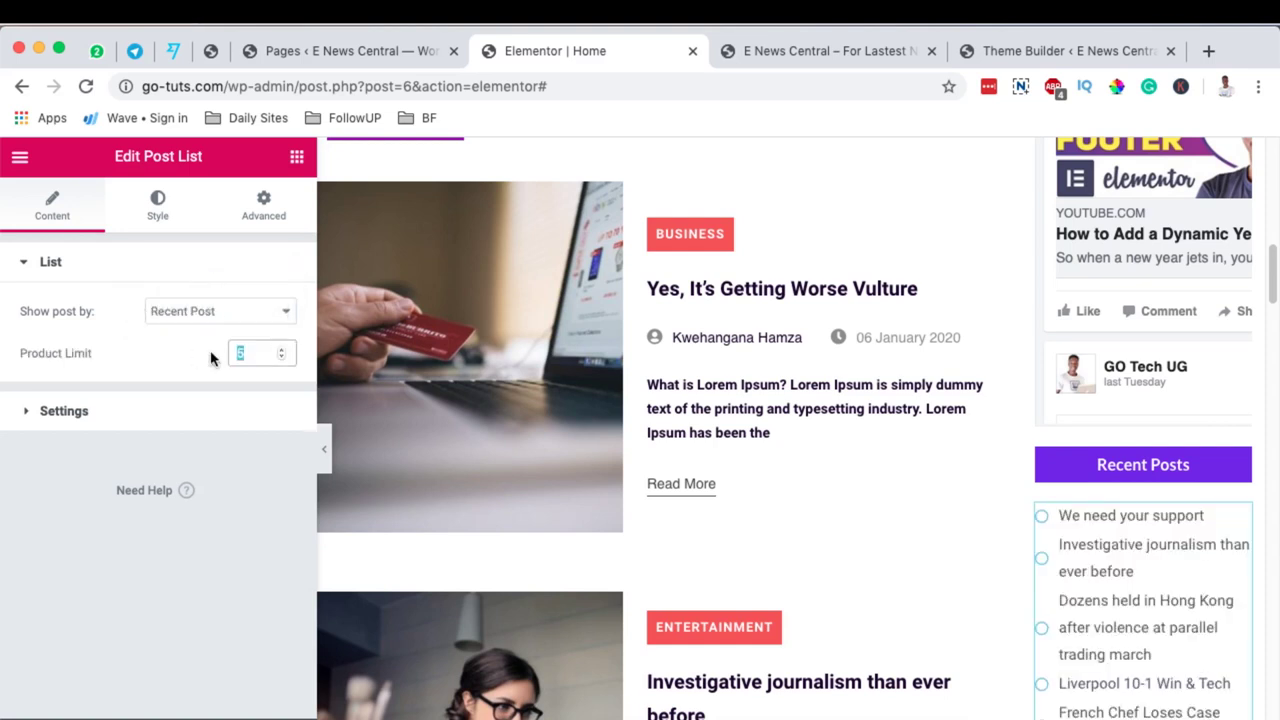
Show the featured image and meta in the new Post List, checking it against the lower sidebar's Recent Posts list
{"action": "left_click", "coordinate": [111, 414]}
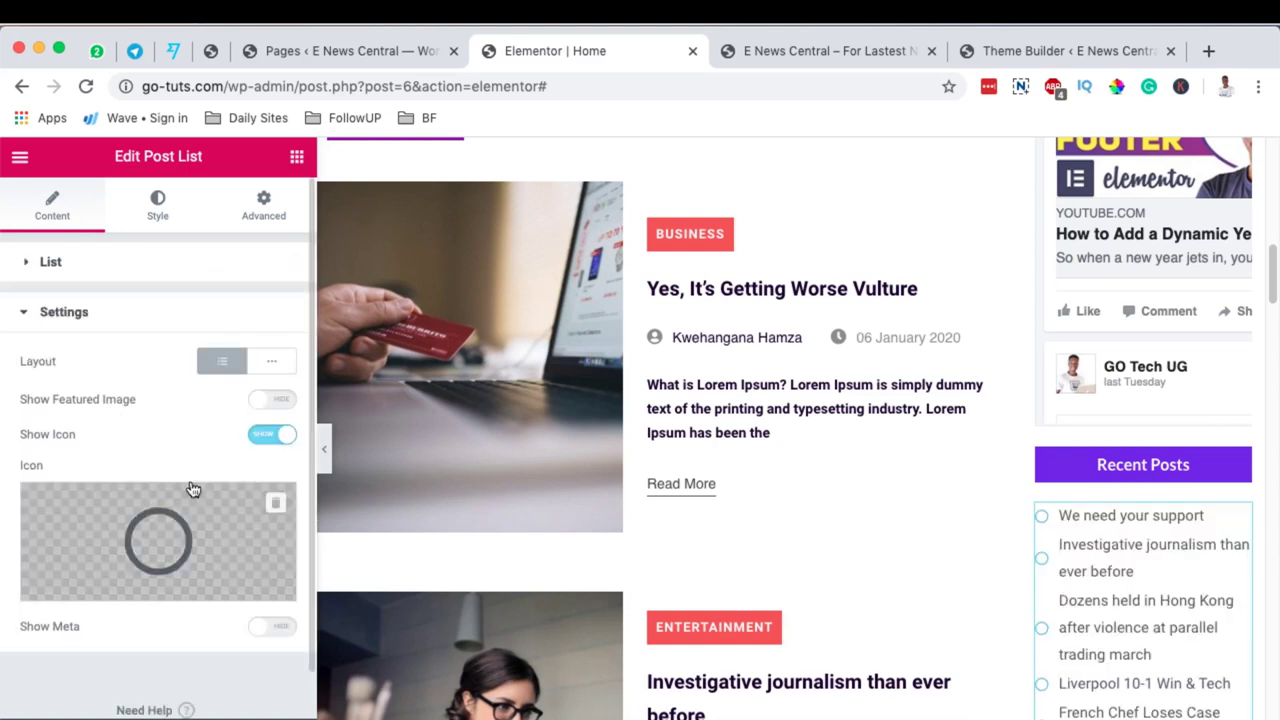
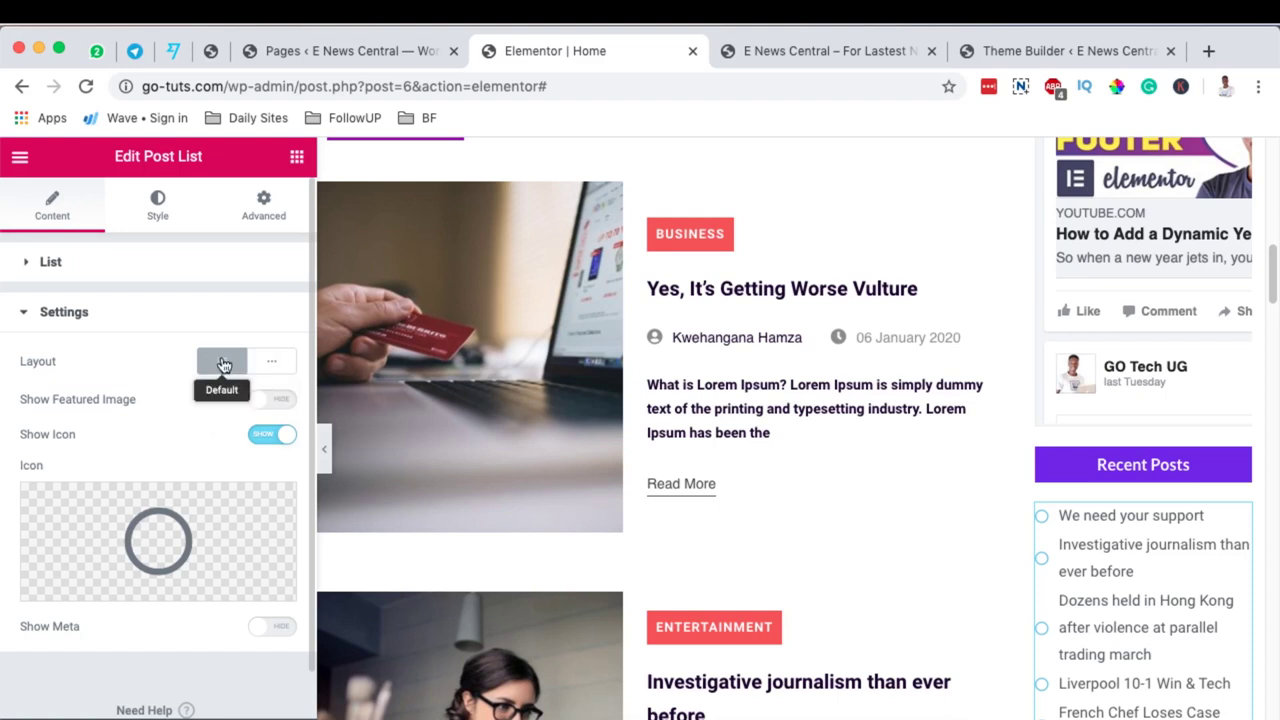
{"action": "left_click", "coordinate": [284, 402]}
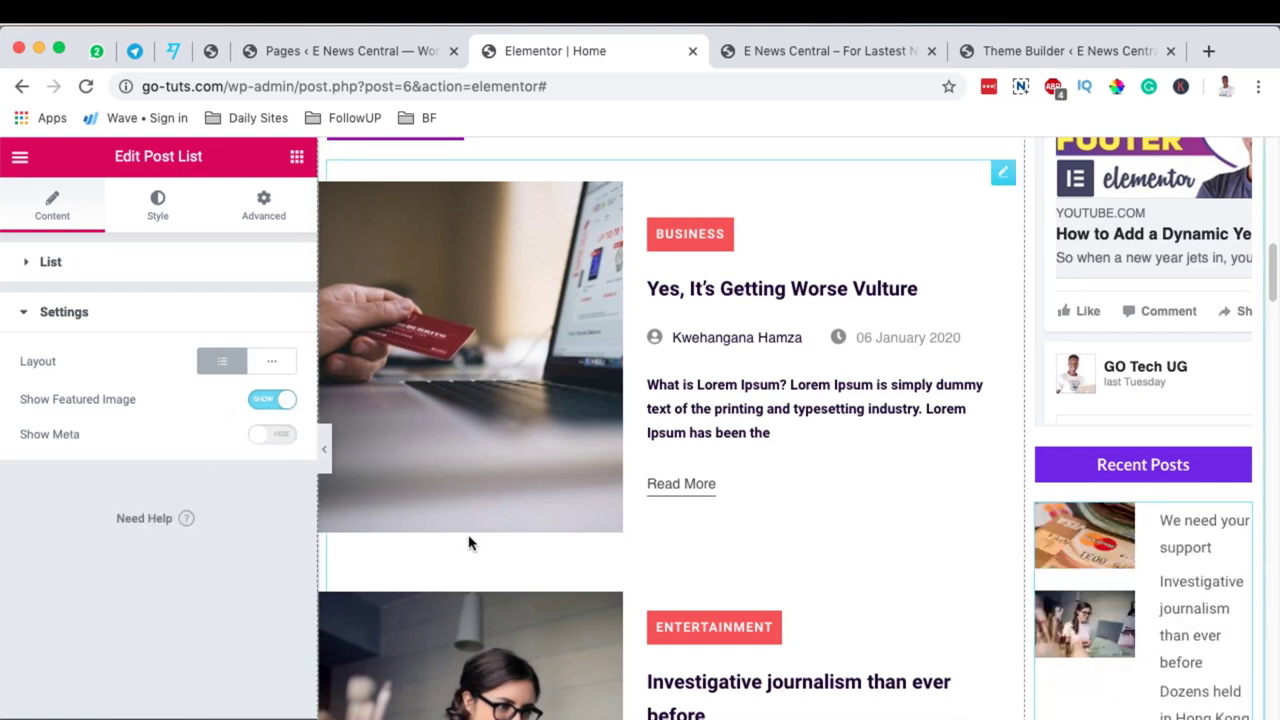
{"action": "left_click", "coordinate": [284, 437]}
{"action": "scroll", "coordinate": [1192, 600], "scroll_direction": "down", "scroll_amount": 6}
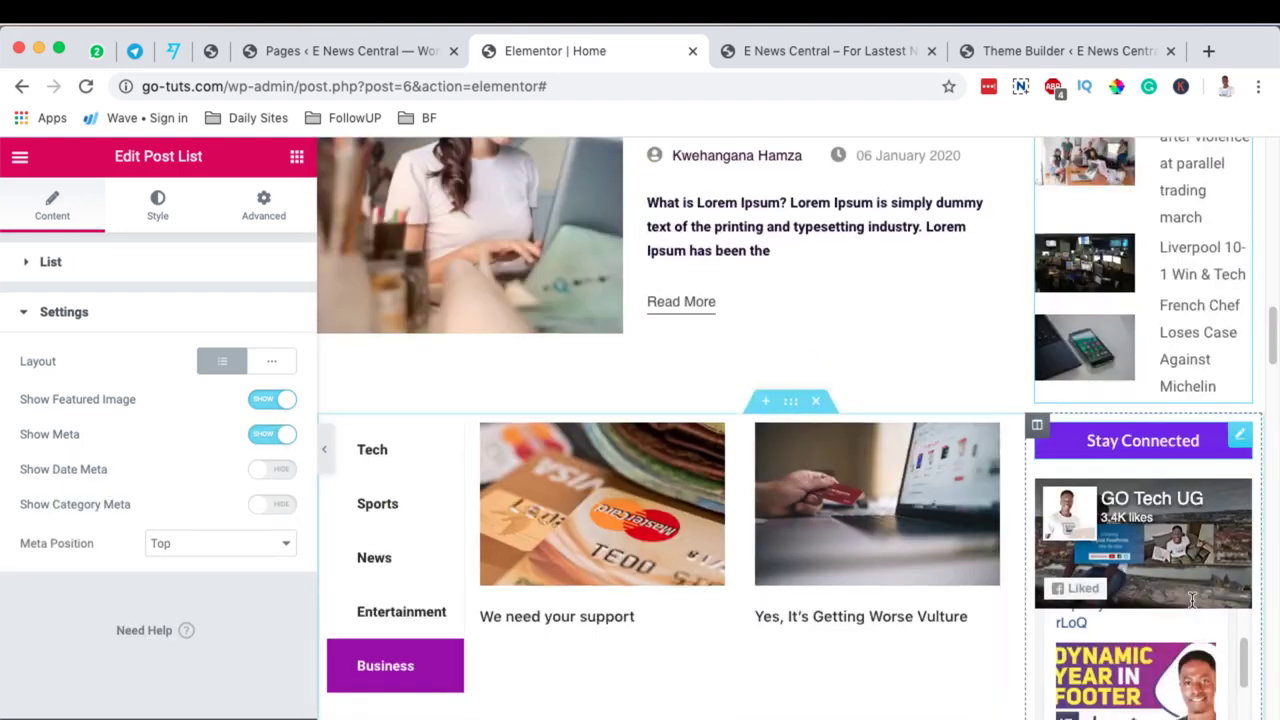
{"action": "scroll", "coordinate": [1192, 600], "scroll_direction": "down", "scroll_amount": 2}
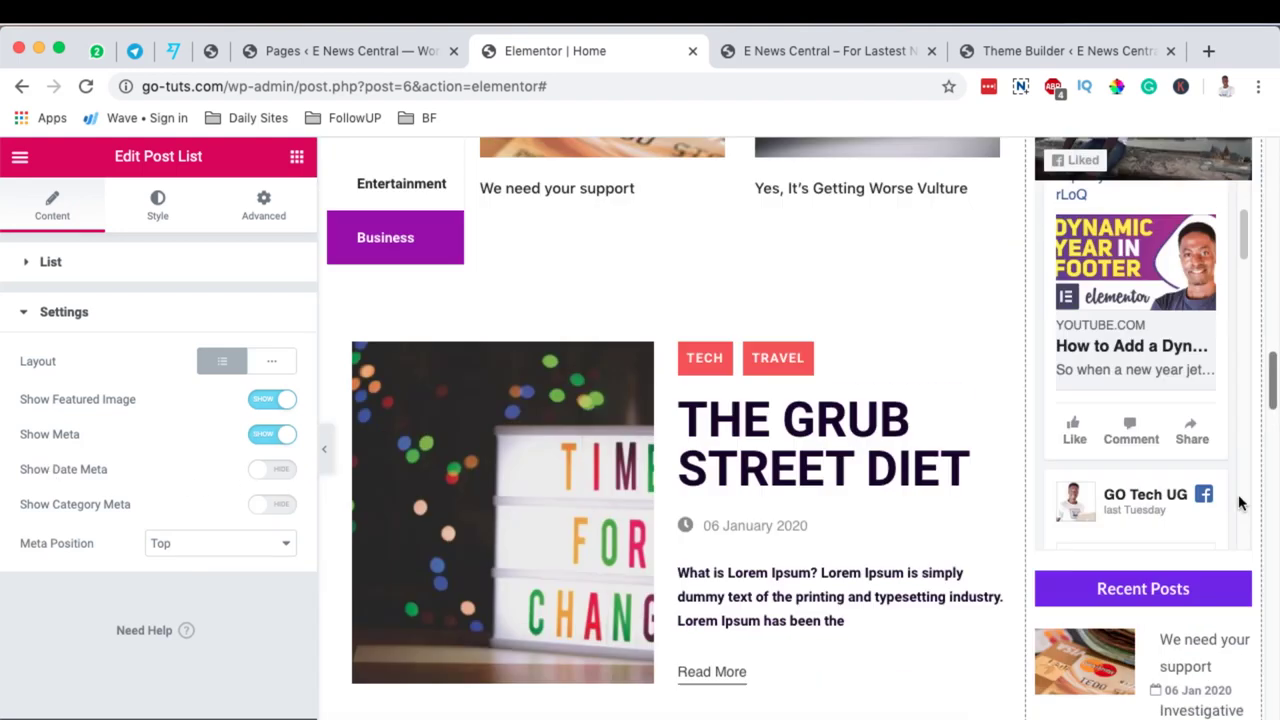
{"action": "scroll", "coordinate": [860, 460], "scroll_direction": "down", "scroll_amount": 6}
{"action": "scroll", "coordinate": [862, 454], "scroll_direction": "up", "scroll_amount": 2}
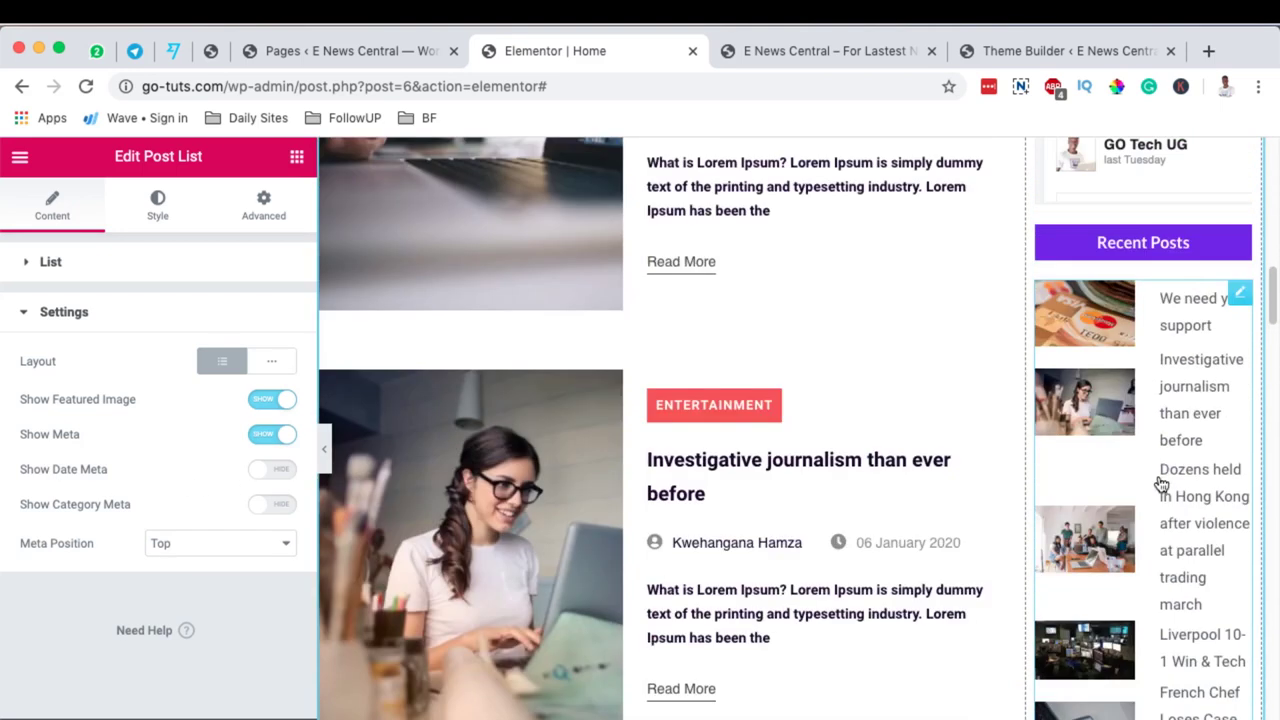
Show the date meta in the upper Recent Posts list and compare its position with the lower list
{"action": "left_click", "coordinate": [280, 470]}
{"action": "scroll", "coordinate": [239, 511], "scroll_direction": "down", "scroll_amount": 2}
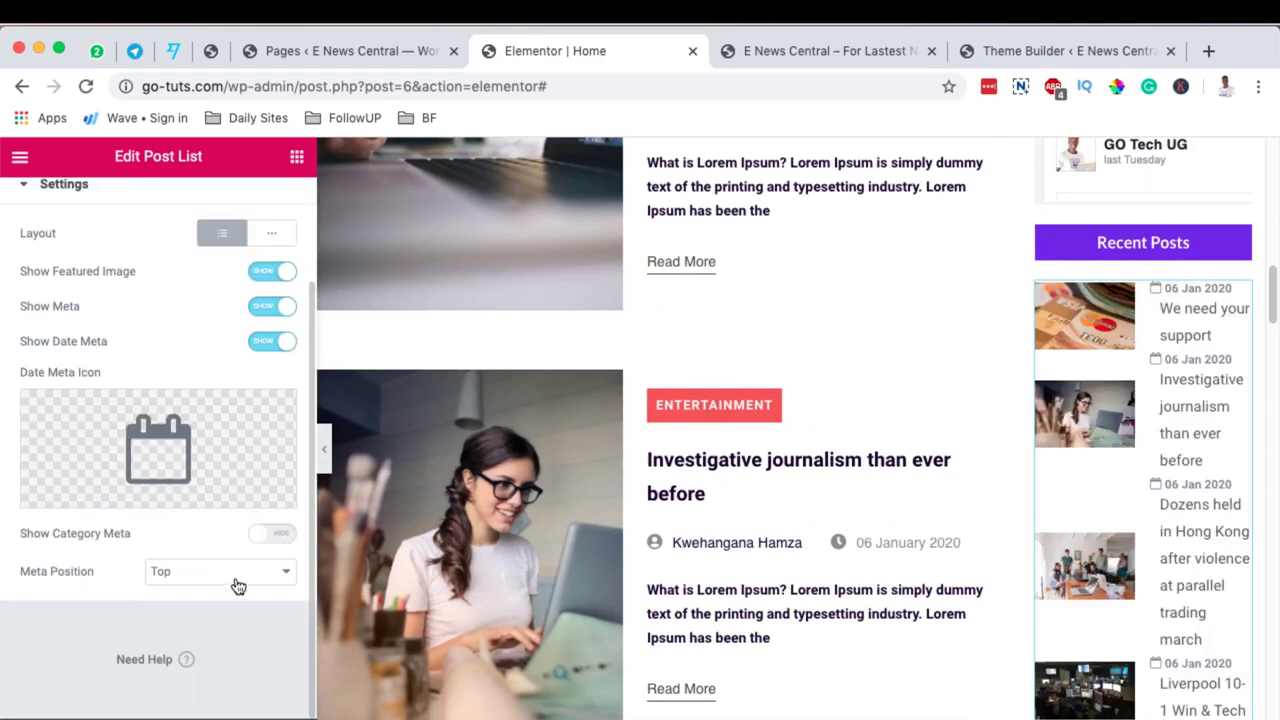
{"action": "scroll", "coordinate": [237, 586], "scroll_direction": "up", "scroll_amount": 2}
{"action": "scroll", "coordinate": [1039, 514], "scroll_direction": "down", "scroll_amount": 5}
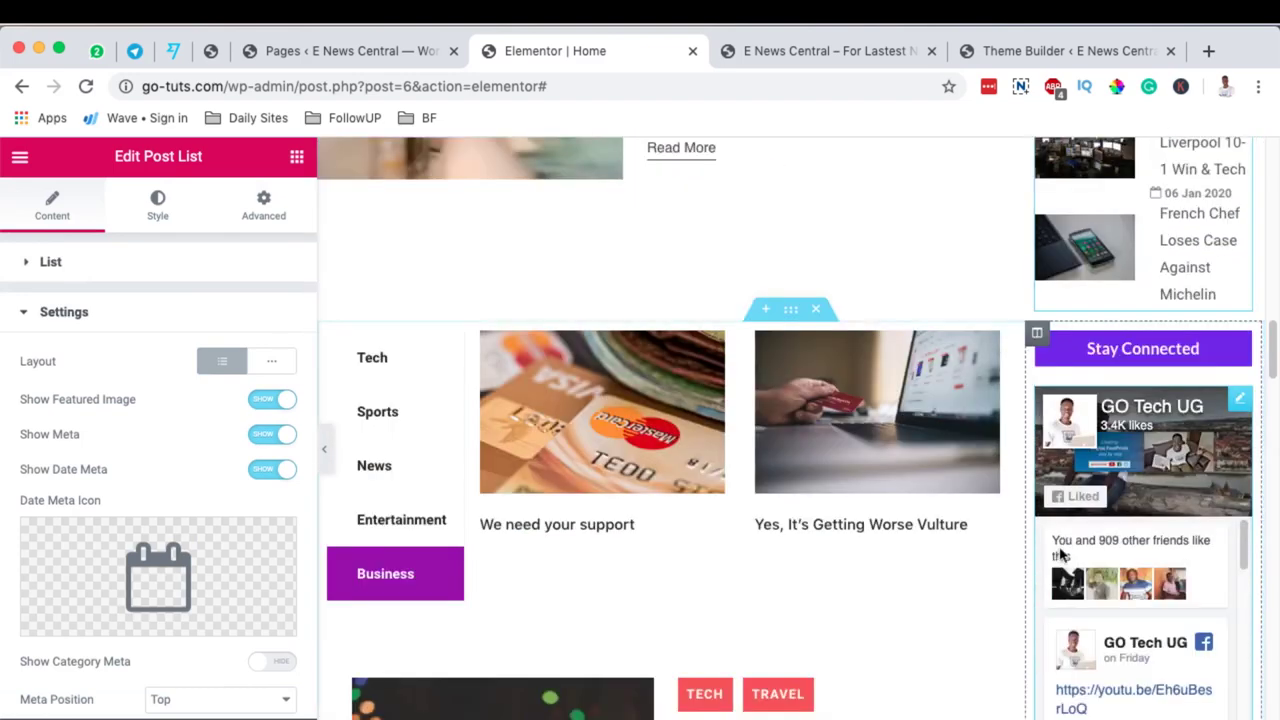
{"action": "scroll", "coordinate": [1000, 598], "scroll_direction": "down", "scroll_amount": 5}
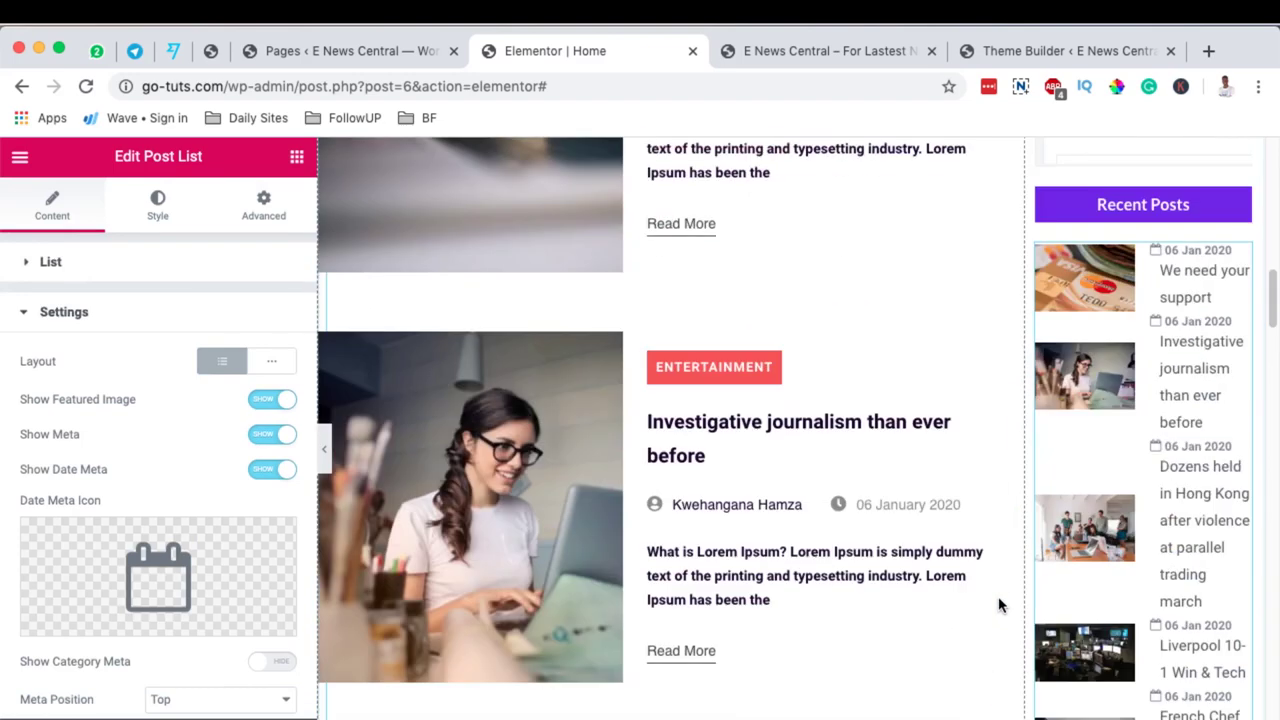
Set the Post List's meta typography to the Lato font at a size of 9 px
{"action": "left_click", "coordinate": [157, 205]}
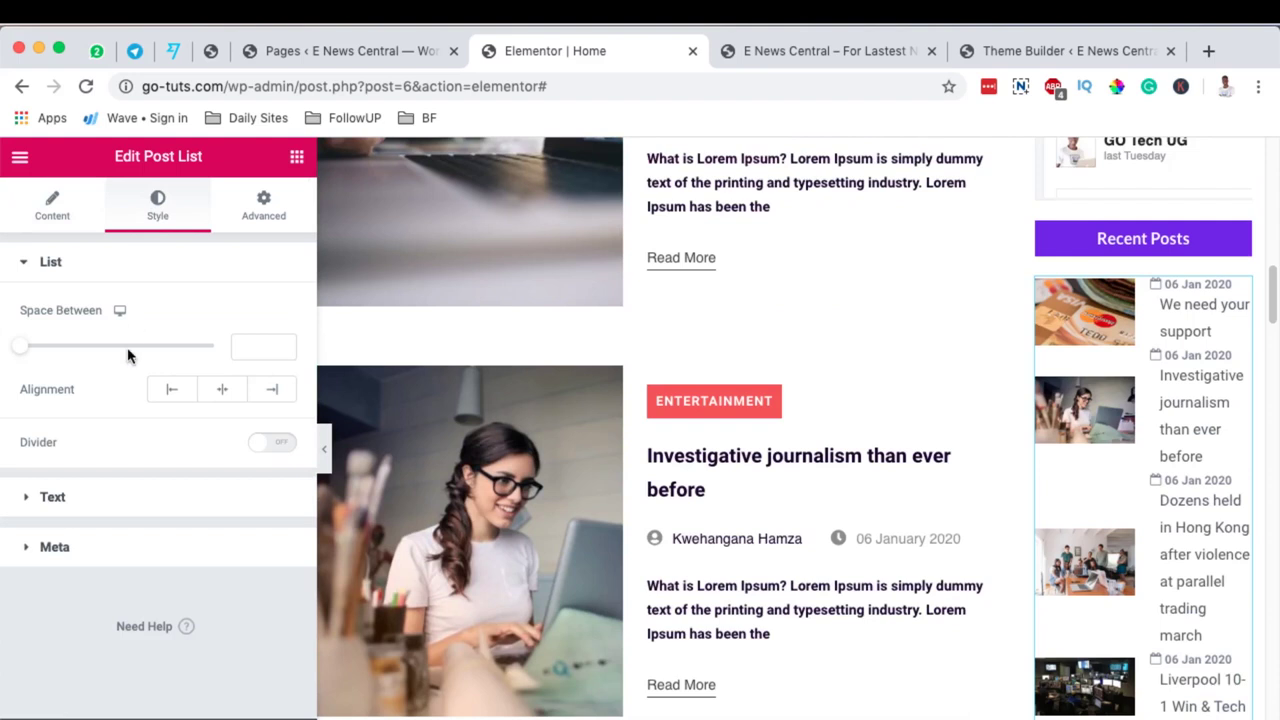
{"action": "left_click", "coordinate": [206, 545]}
{"action": "scroll", "coordinate": [215, 535], "scroll_direction": "down", "scroll_amount": 2}
{"action": "left_click", "coordinate": [273, 305]}
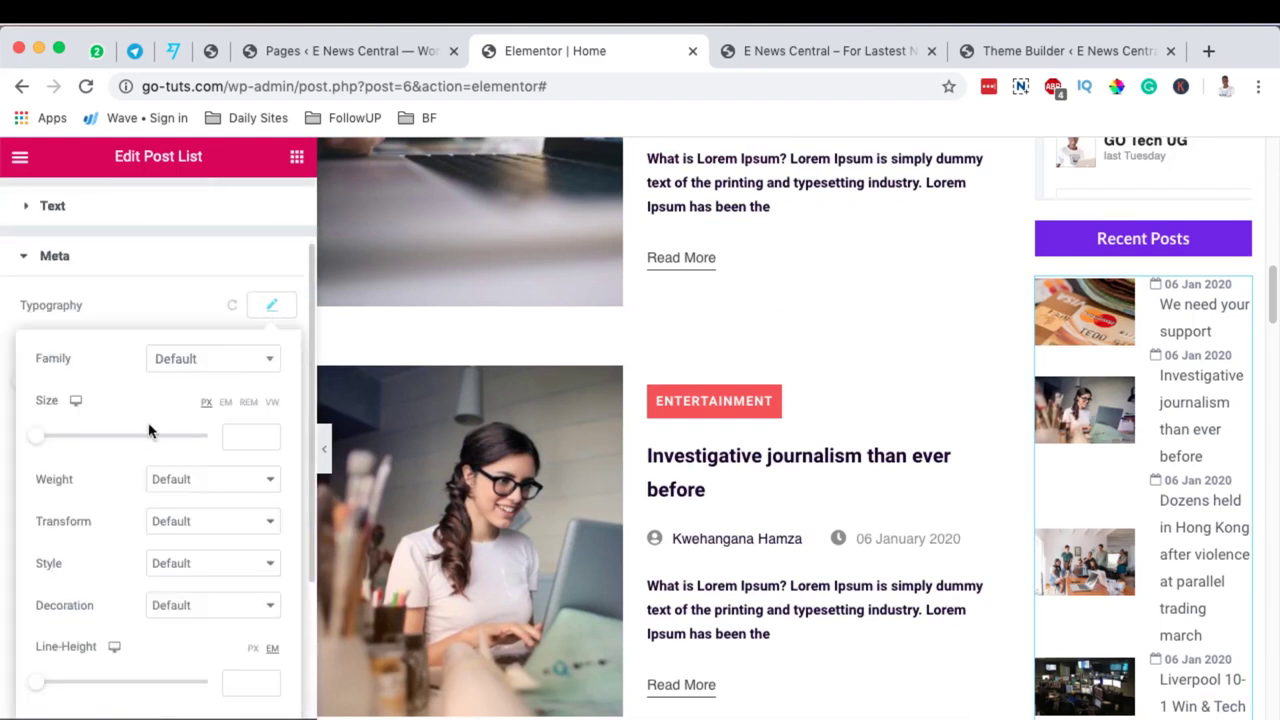
{"action": "left_click_drag", "start_coordinate": [57, 443], "coordinate": [52, 436]}
{"action": "left_click", "coordinate": [213, 358]}
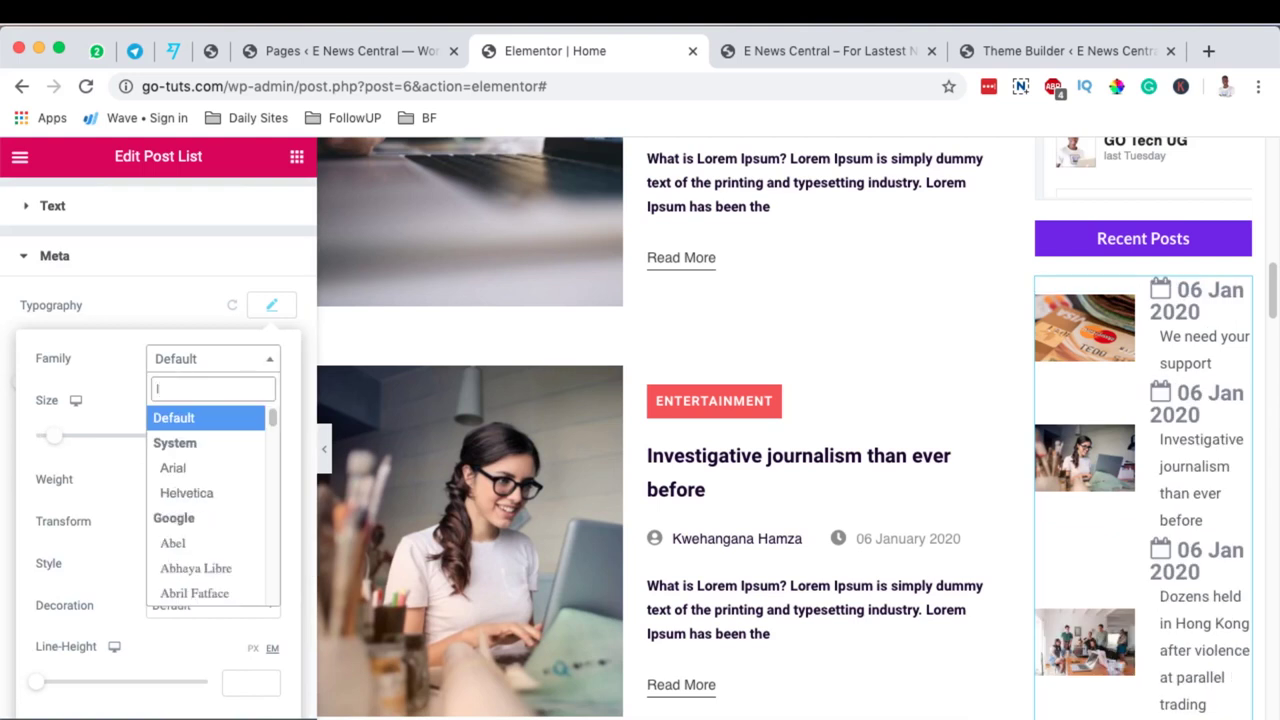
{"action": "type", "text": "lato"}
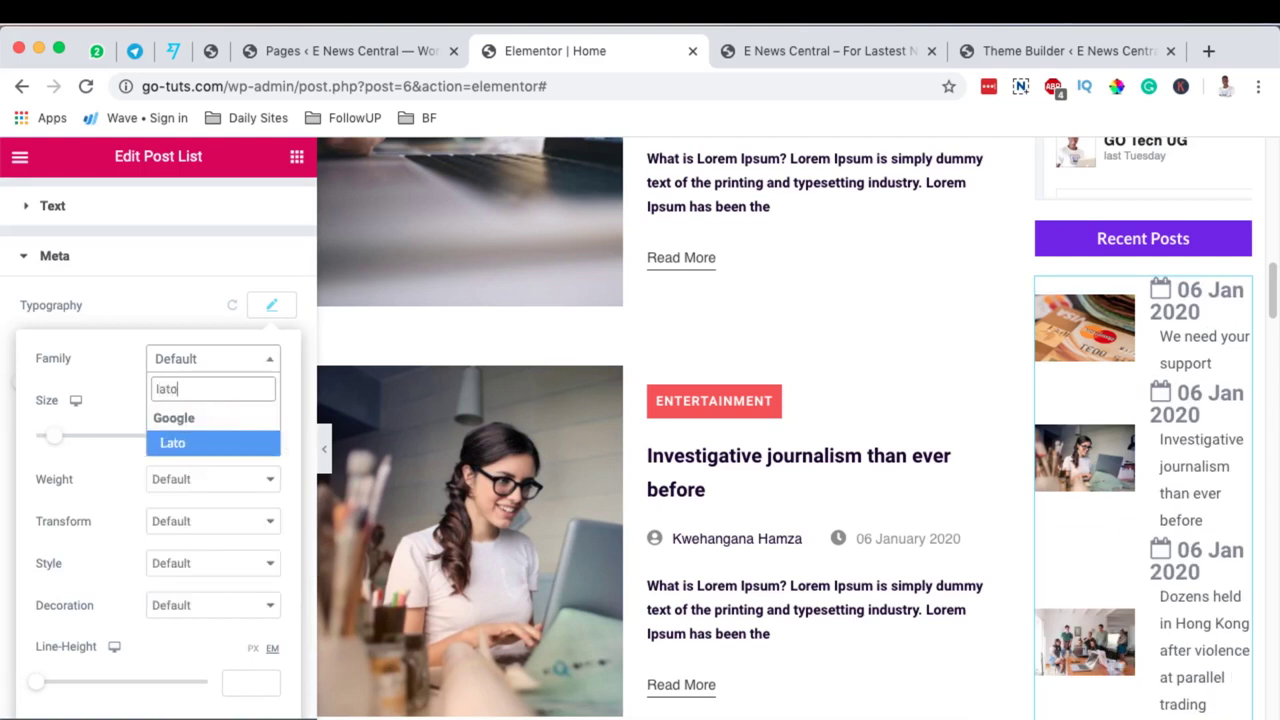
{"action": "left_click", "coordinate": [170, 444]}
{"action": "left_click_drag", "start_coordinate": [54, 440], "coordinate": [46, 446]}
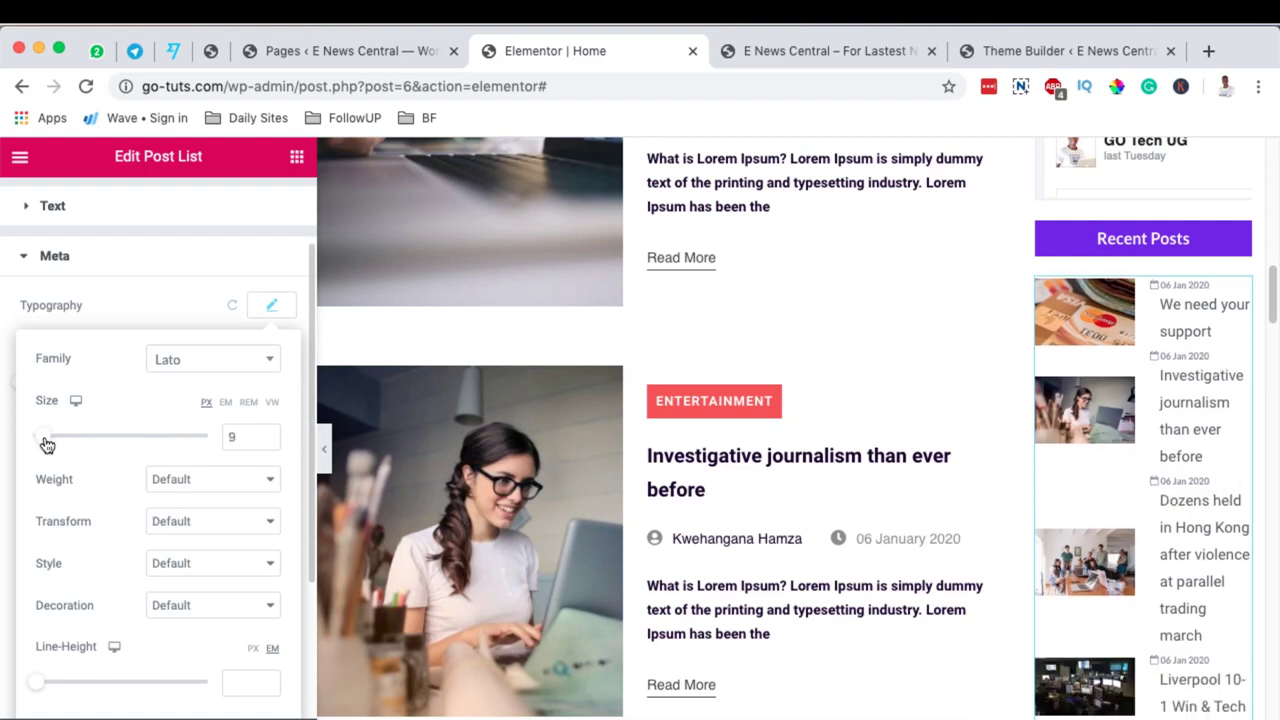
{"action": "left_click", "coordinate": [272, 308]}
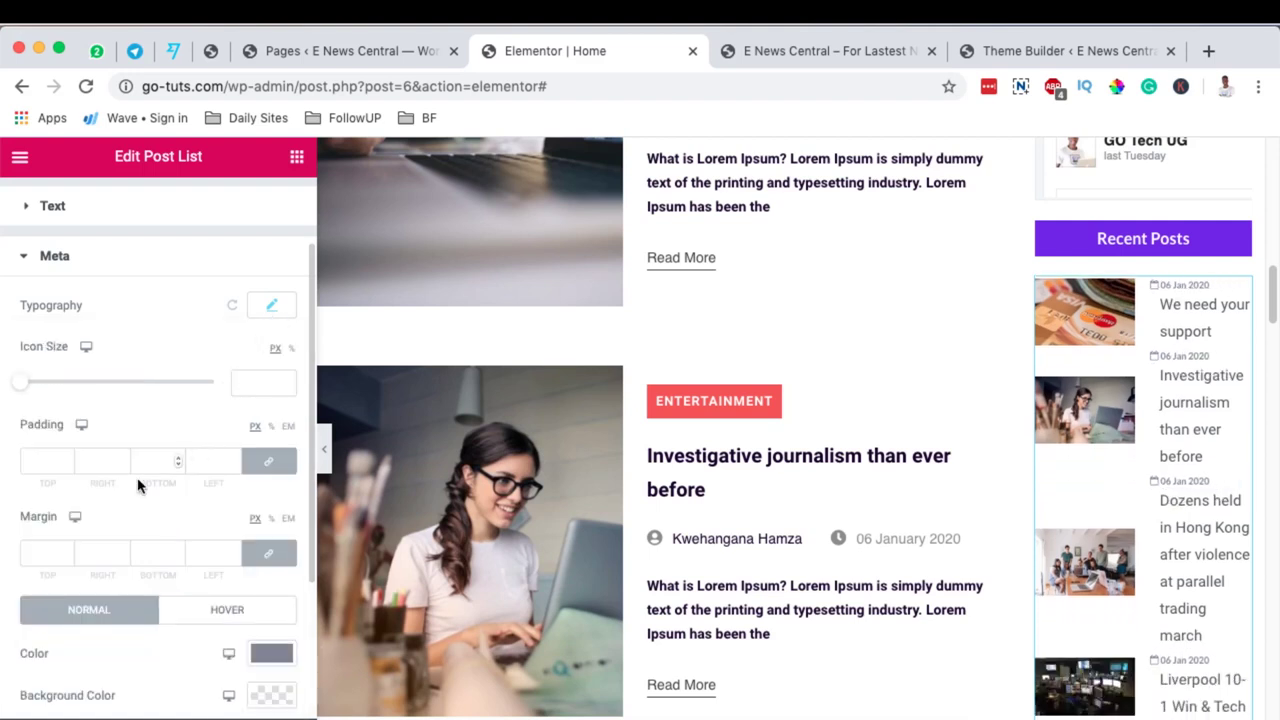
Change the Post List's meta text color to the saved purple #9300B2
{"action": "scroll", "coordinate": [137, 485], "scroll_direction": "down", "scroll_amount": 3}
{"action": "scroll", "coordinate": [163, 515], "scroll_direction": "up", "scroll_amount": 4}
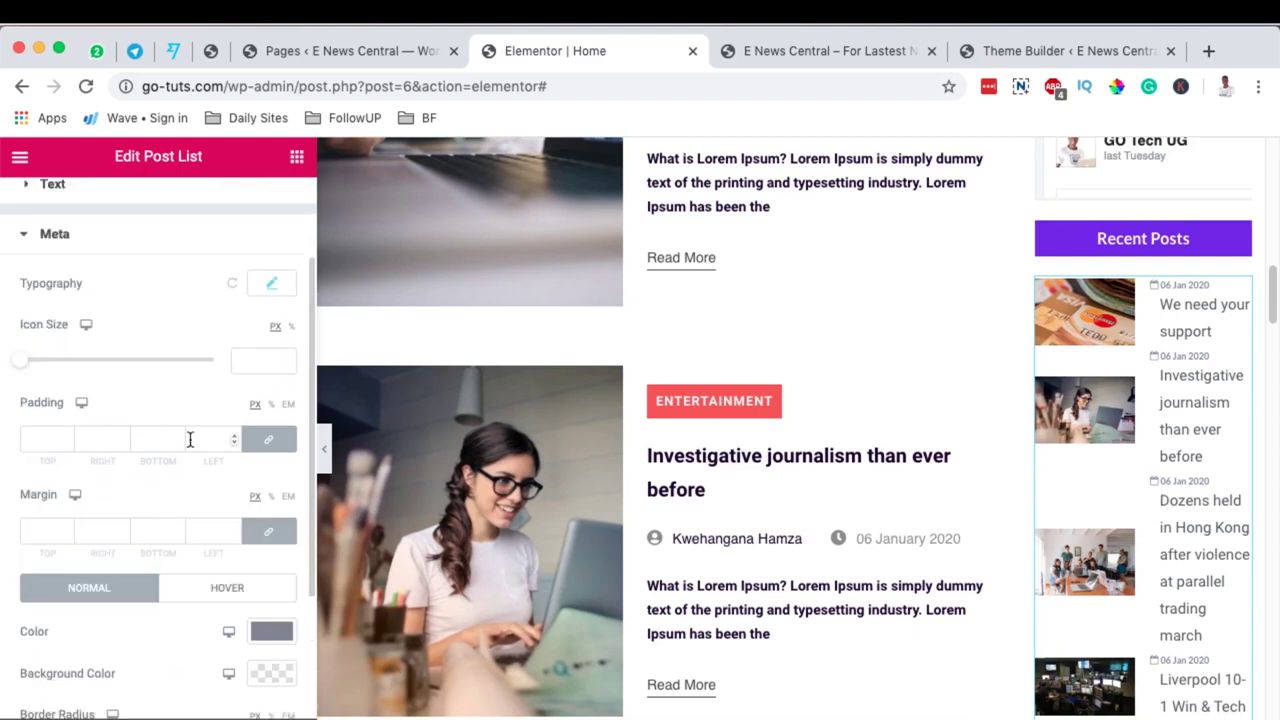
{"action": "scroll", "coordinate": [235, 400], "scroll_direction": "up", "scroll_amount": 1}
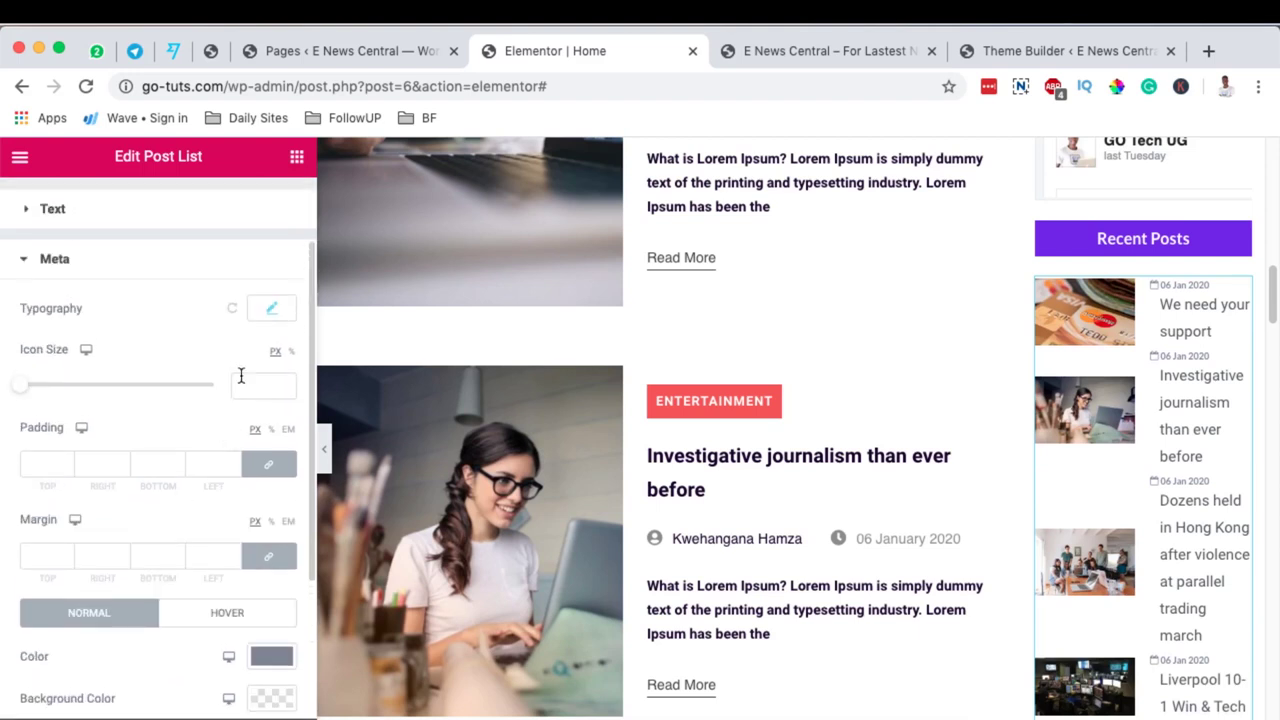
{"action": "left_click", "coordinate": [263, 310]}
{"action": "left_click", "coordinate": [264, 309]}
{"action": "scroll", "coordinate": [240, 443], "scroll_direction": "down", "scroll_amount": 4}
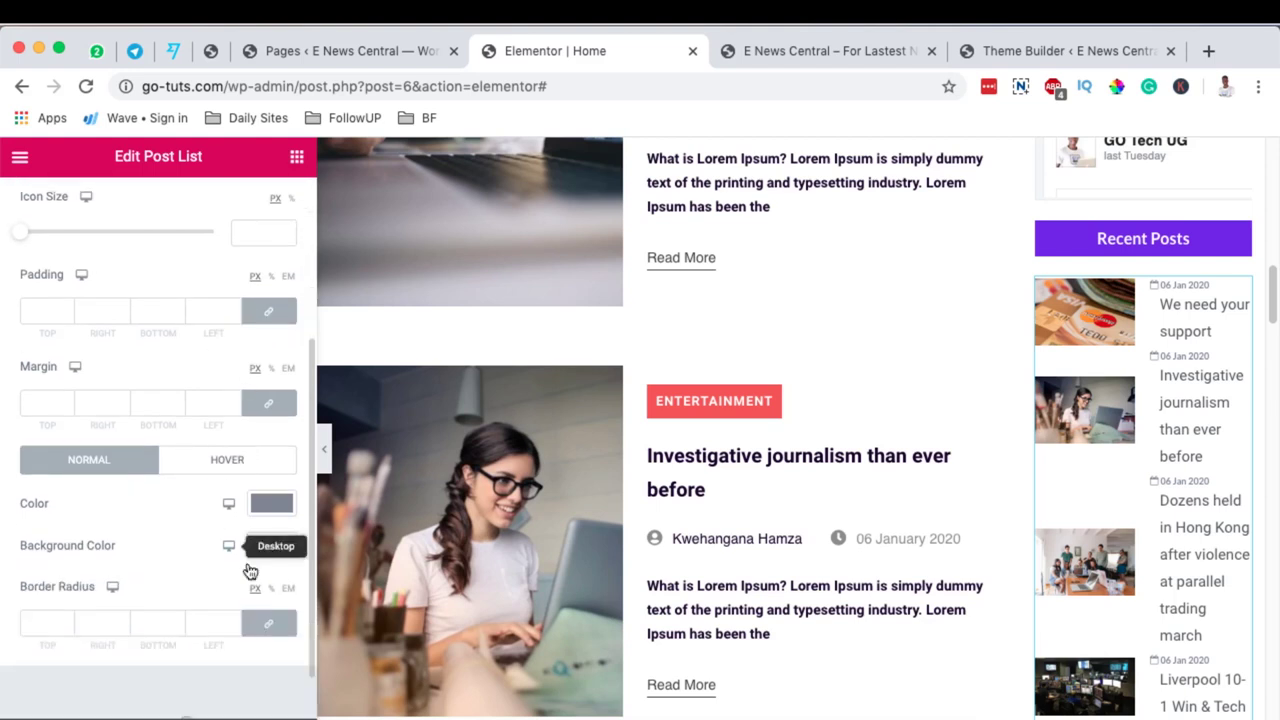
{"action": "scroll", "coordinate": [272, 530], "scroll_direction": "down", "scroll_amount": 1}
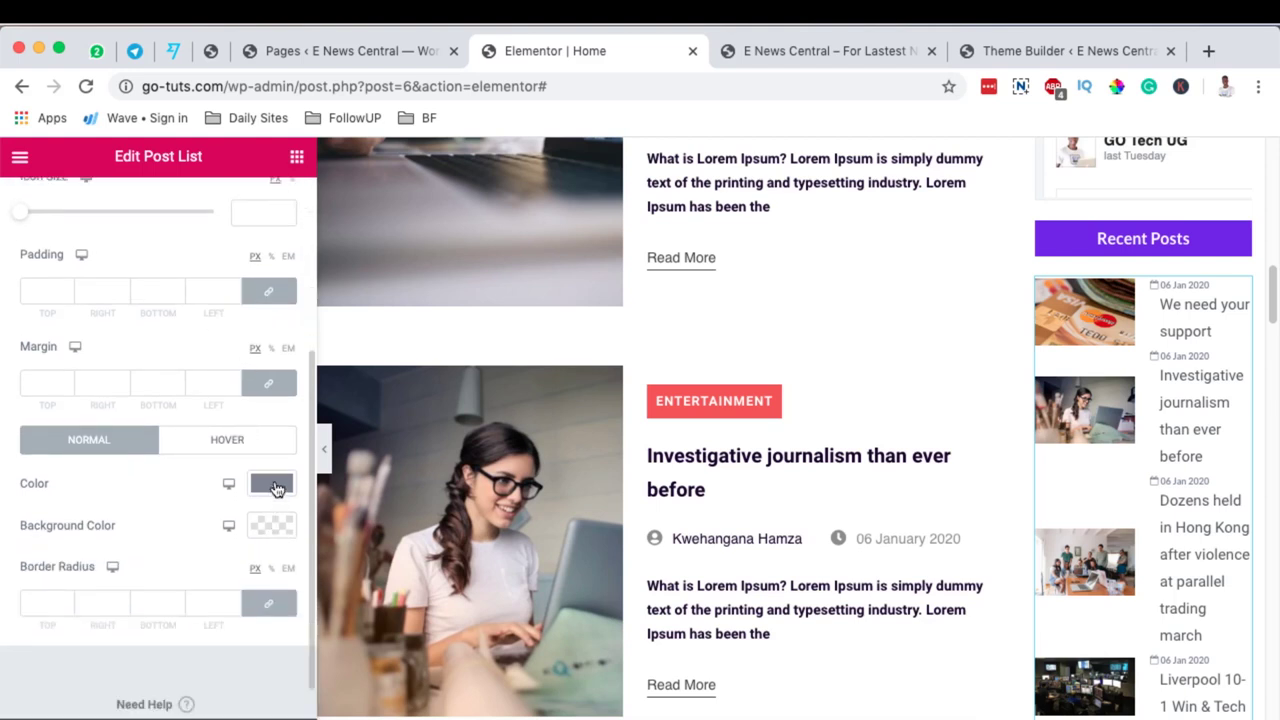
{"action": "left_click", "coordinate": [272, 485]}
{"action": "left_click", "coordinate": [270, 172]}
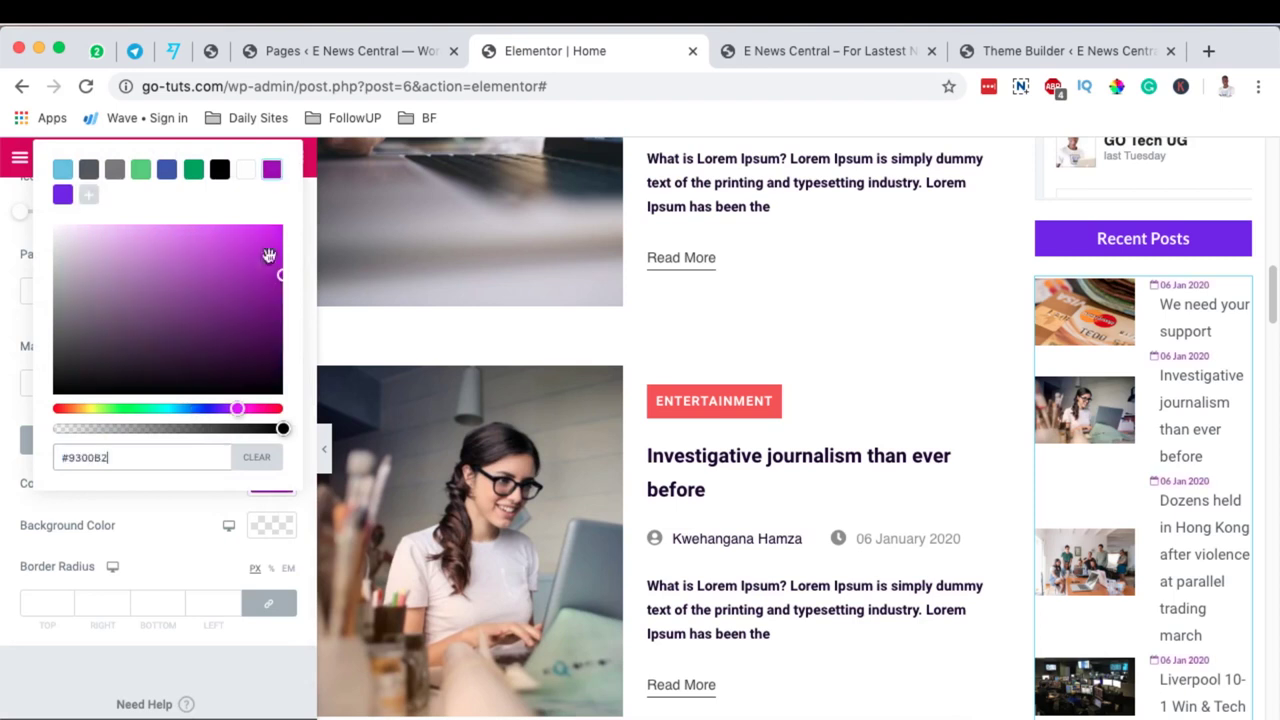
{"action": "left_click", "coordinate": [172, 562]}
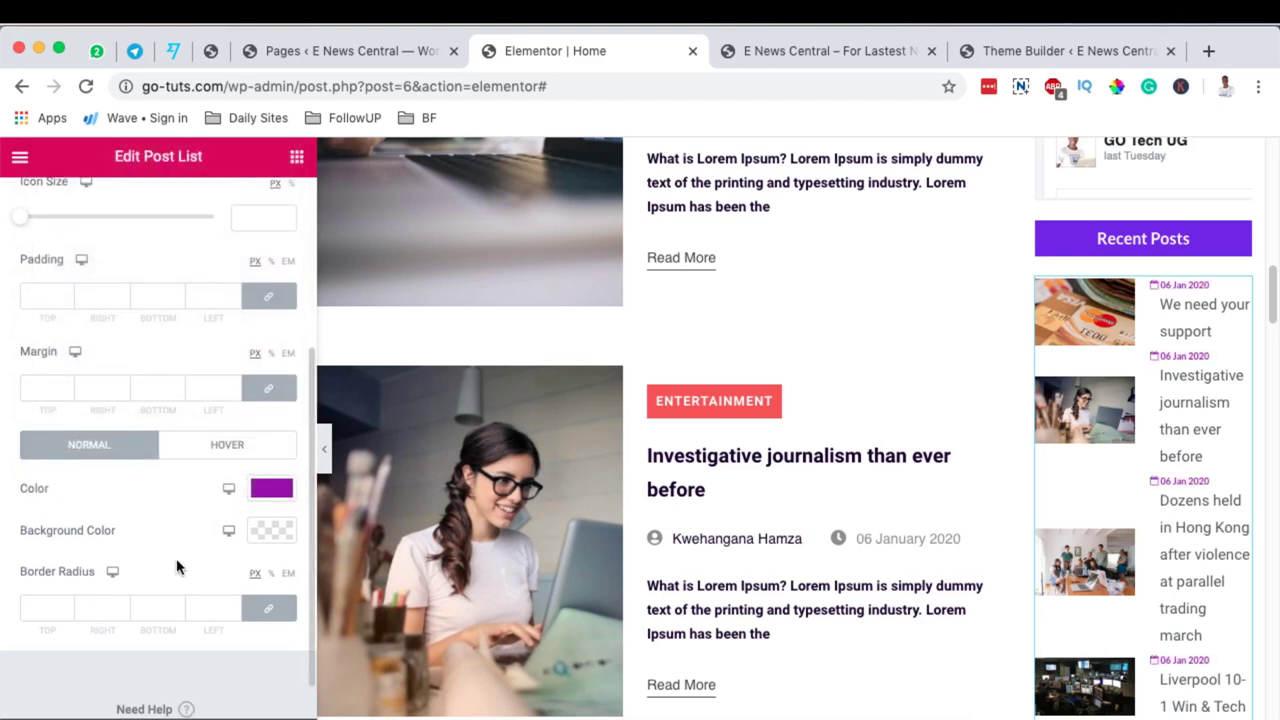
Compare the rebuilt section with the old lower content section, then delete the lower section above the "We need your support" block
{"action": "scroll", "coordinate": [182, 561], "scroll_direction": "up", "scroll_amount": 1}
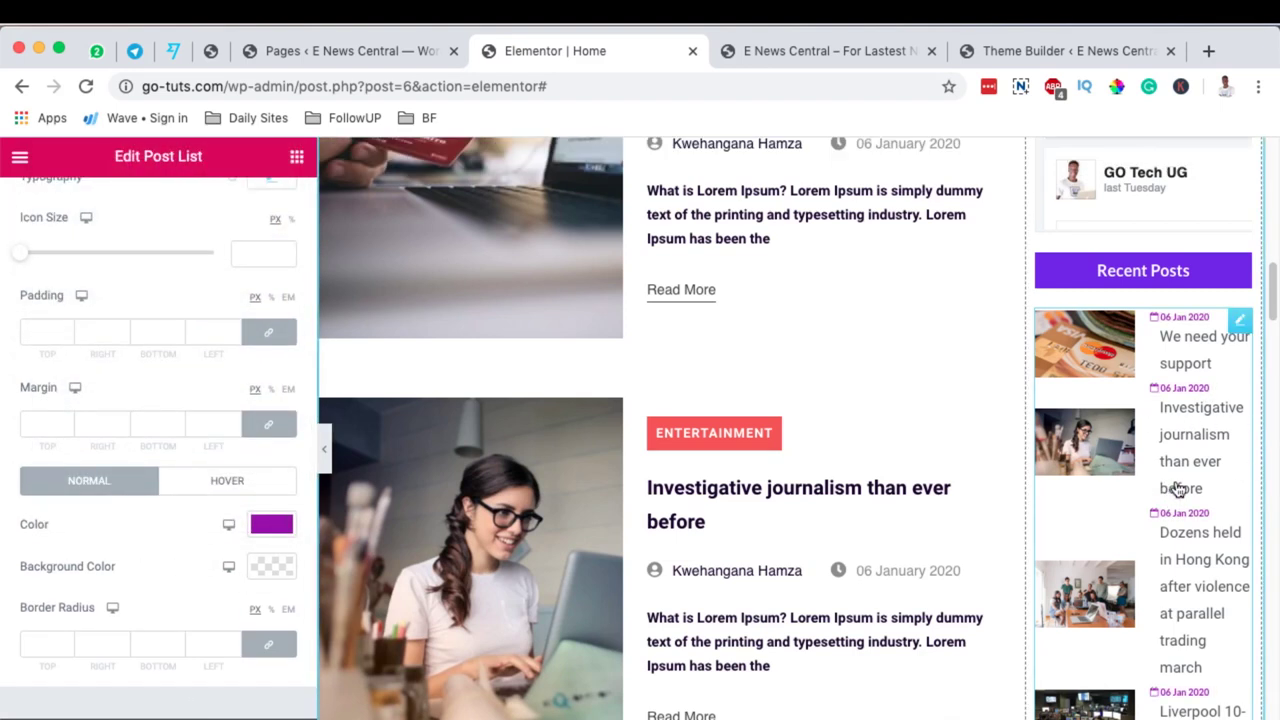
{"action": "scroll", "coordinate": [1179, 481], "scroll_direction": "down", "scroll_amount": 2}
{"action": "scroll", "coordinate": [1179, 481], "scroll_direction": "down", "scroll_amount": 5}
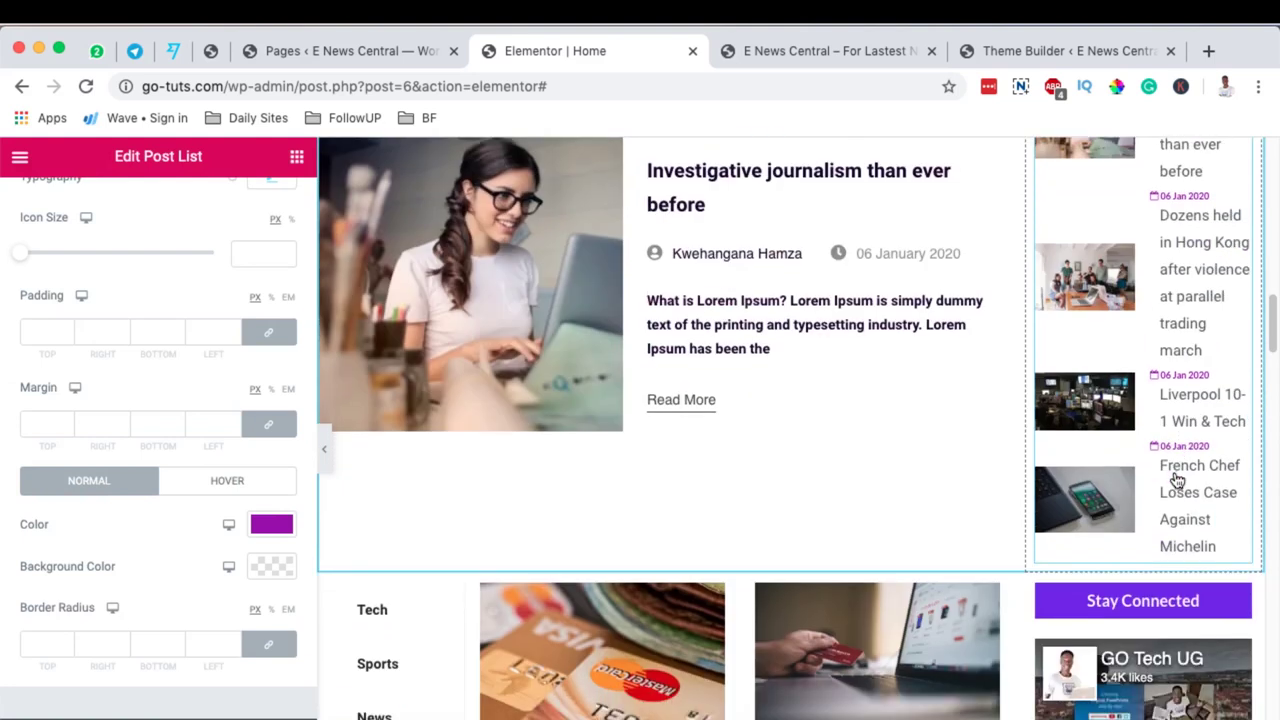
{"action": "scroll", "coordinate": [1177, 481], "scroll_direction": "down", "scroll_amount": 8}
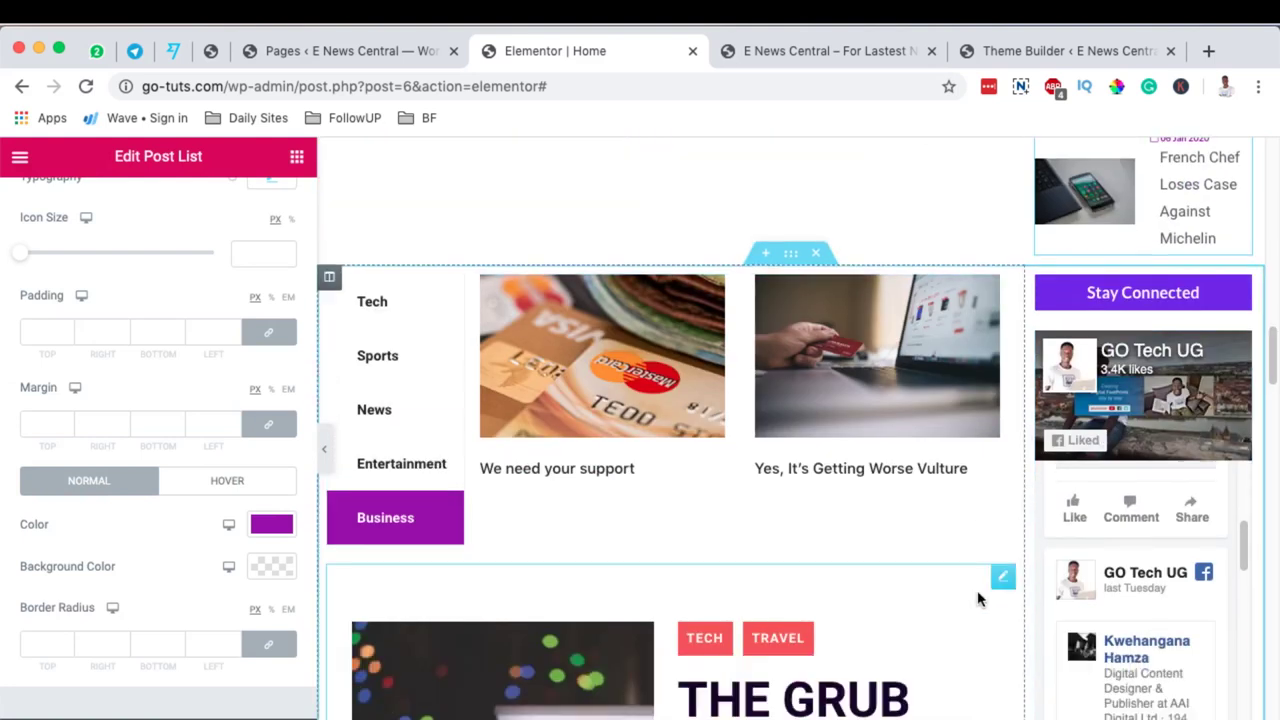
{"action": "scroll", "coordinate": [977, 590], "scroll_direction": "down", "scroll_amount": 20}
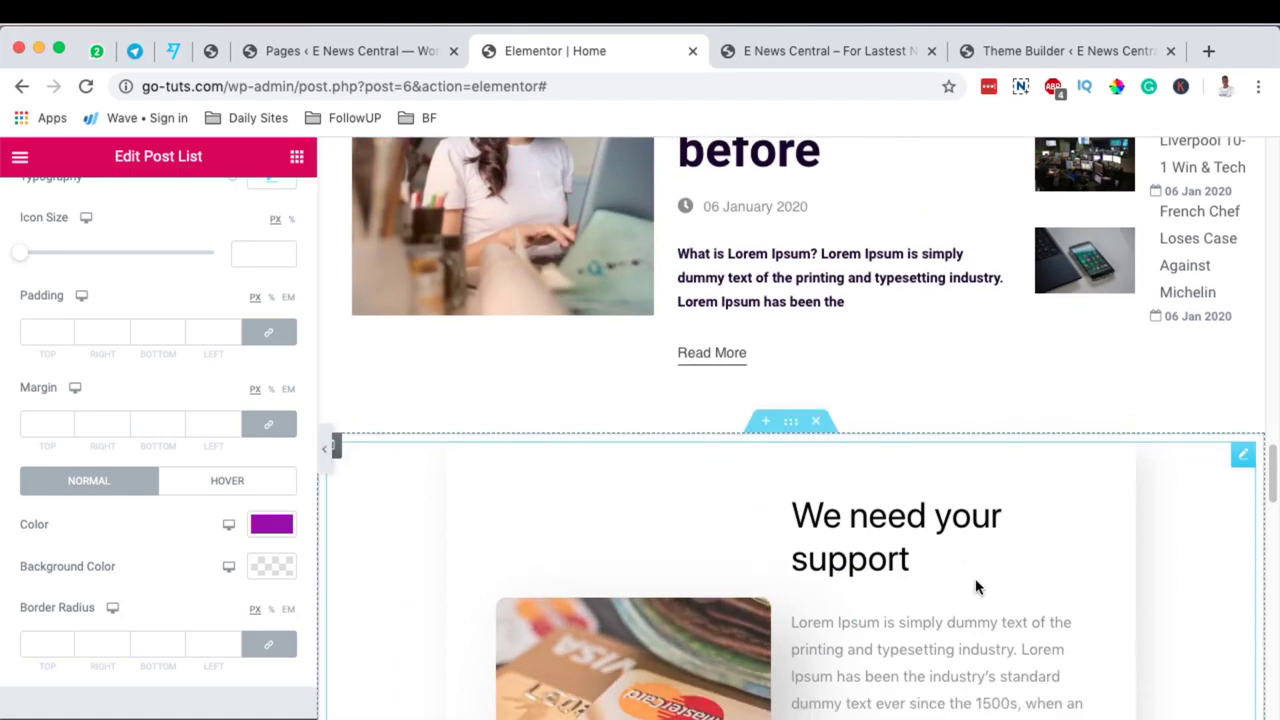
{"action": "scroll", "coordinate": [975, 578], "scroll_direction": "up", "scroll_amount": 20}
{"action": "scroll", "coordinate": [975, 577], "scroll_direction": "down", "scroll_amount": 15}
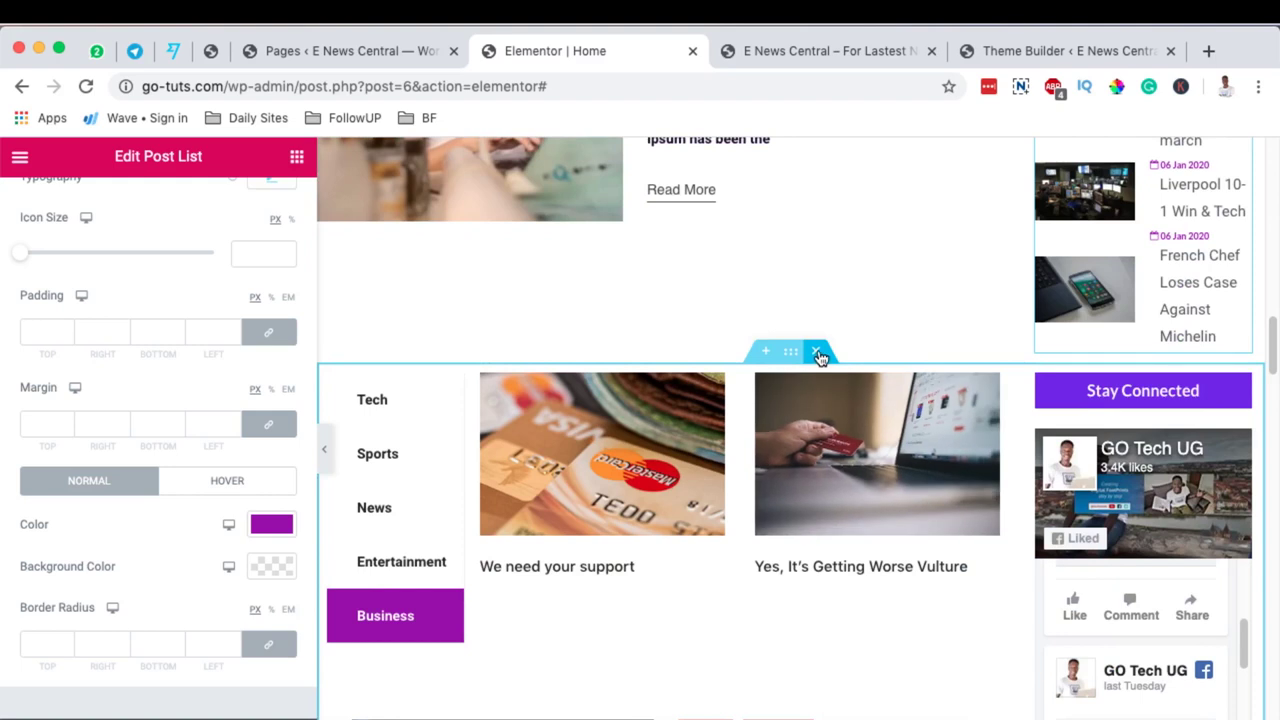
{"action": "left_click", "coordinate": [816, 351]}
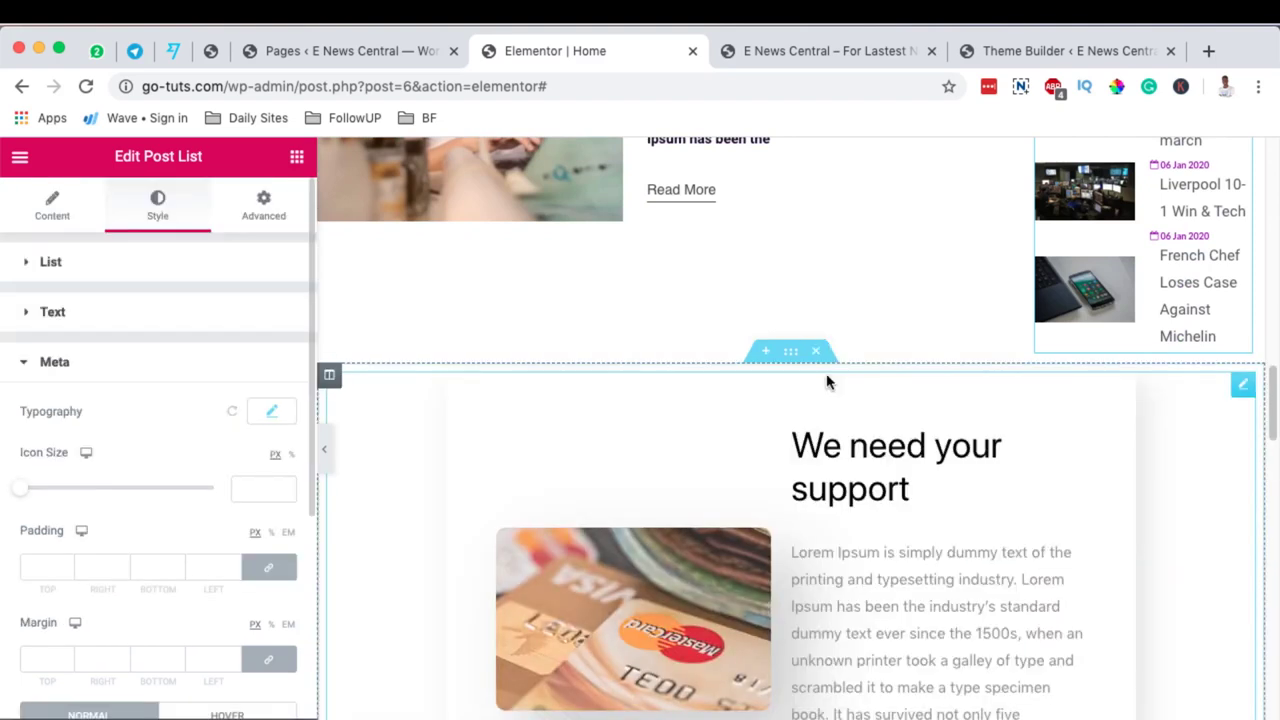
Open the live home page in a new browser tab and review the rebuilt content section and sidebar
{"action": "scroll", "coordinate": [855, 505], "scroll_direction": "up", "scroll_amount": 5}
{"action": "scroll", "coordinate": [363, 531], "scroll_direction": "up", "scroll_amount": 7}
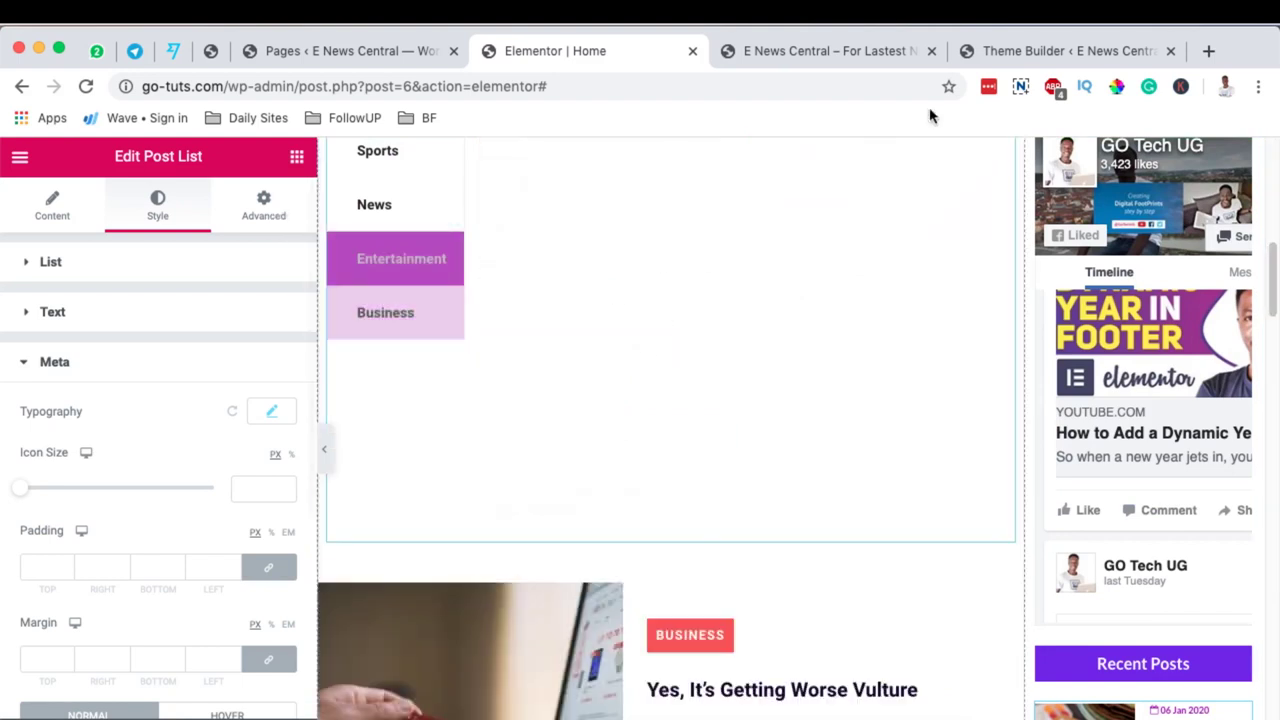
{"action": "left_click", "coordinate": [868, 55]}
{"action": "scroll", "coordinate": [426, 326], "scroll_direction": "up", "scroll_amount": 5}
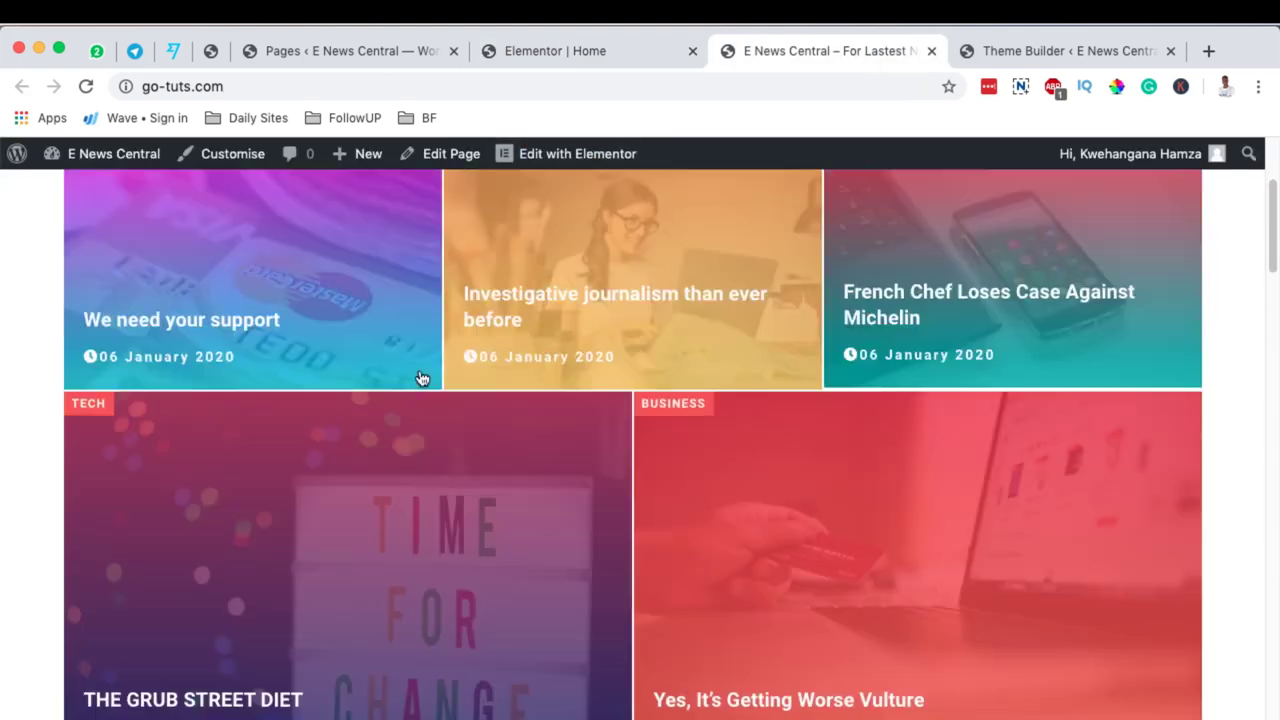
{"action": "left_click", "coordinate": [105, 302], "text": "super"}
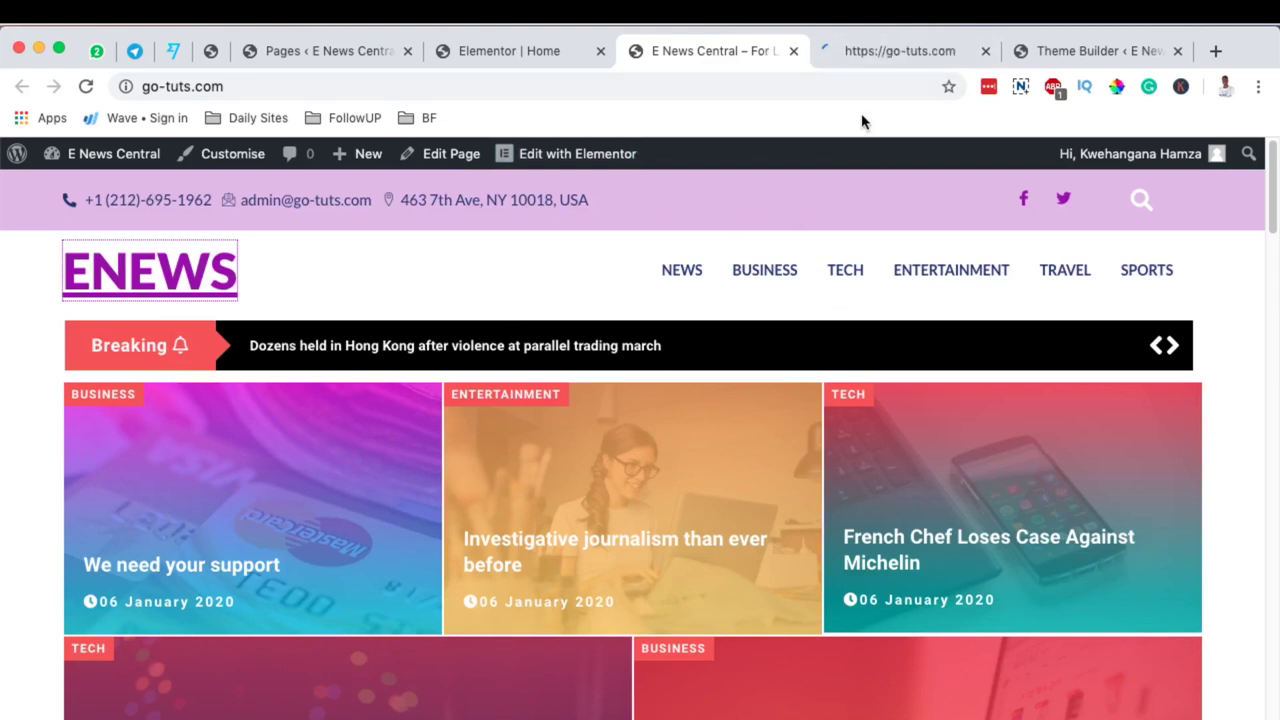
{"action": "left_click", "coordinate": [870, 55]}
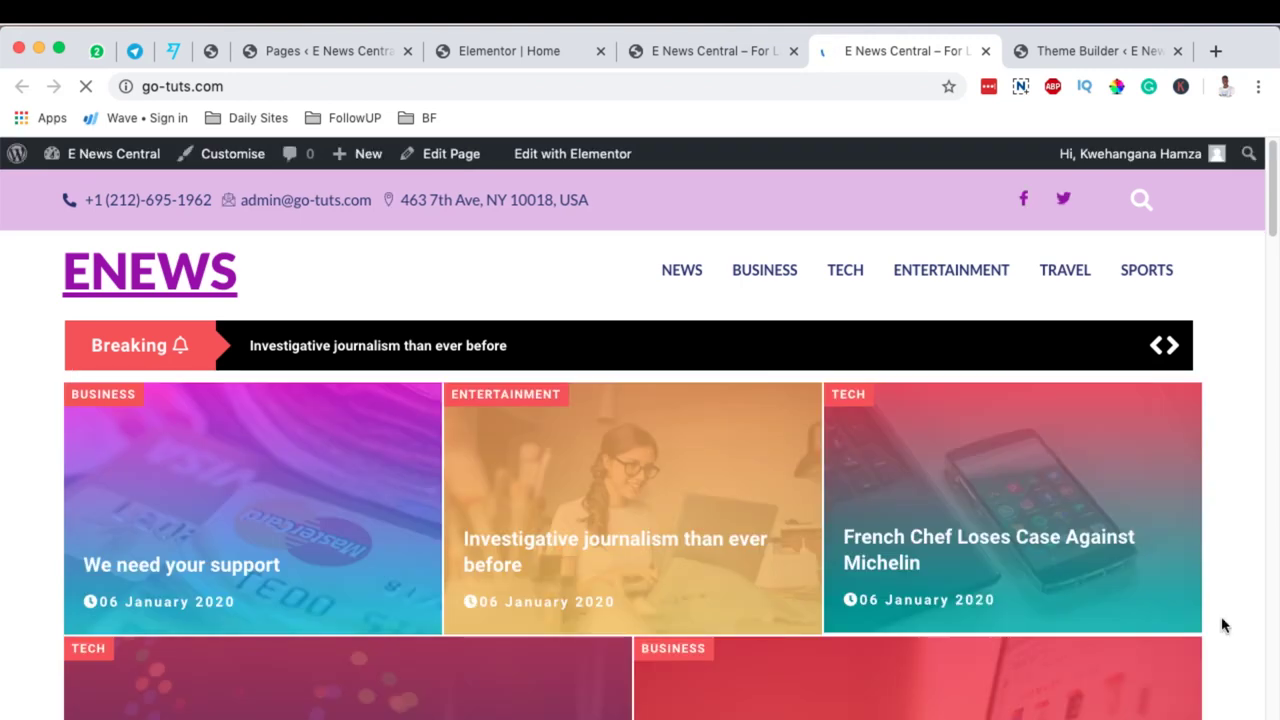
{"action": "scroll", "coordinate": [1250, 606], "scroll_direction": "down", "scroll_amount": 10}
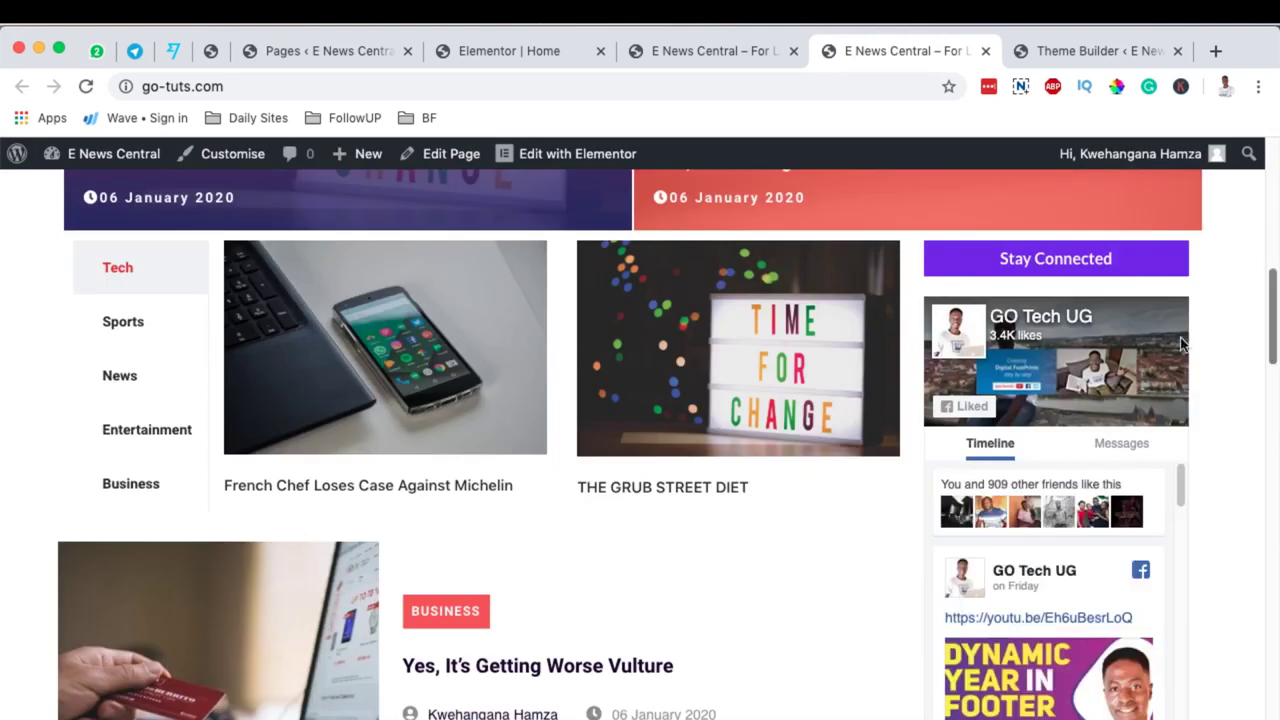
Switch between the Entertainment and Business category tabs on the live home page and review the stacked posts and sidebar
{"action": "left_click", "coordinate": [124, 432]}
{"action": "left_click", "coordinate": [128, 484]}
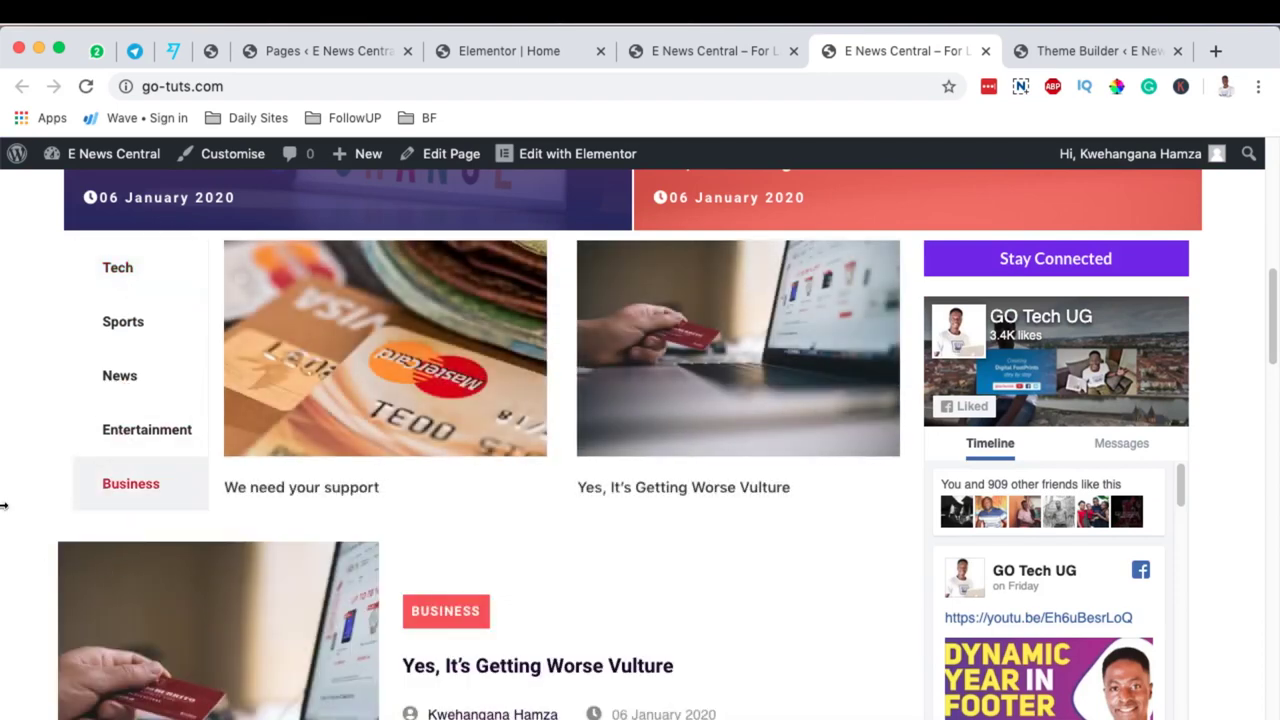
{"action": "scroll", "coordinate": [80, 503], "scroll_direction": "down", "scroll_amount": 3}
{"action": "scroll", "coordinate": [24, 566], "scroll_direction": "down", "scroll_amount": 5}
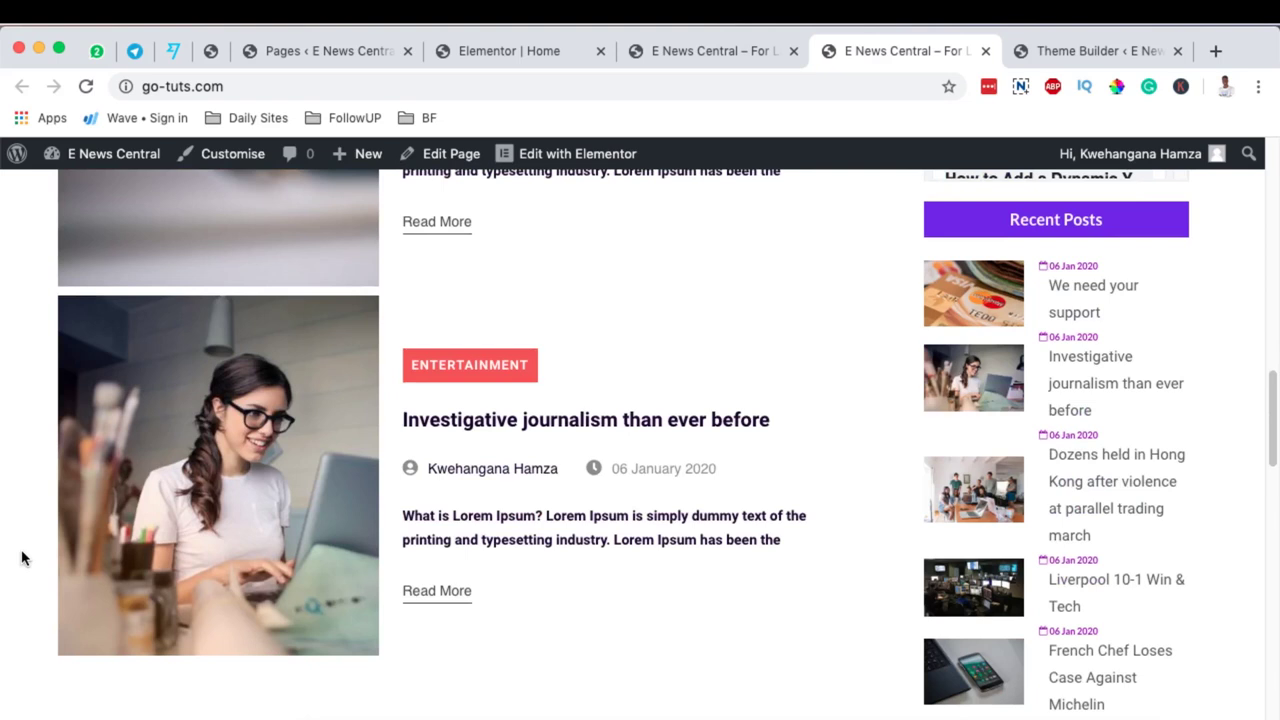
{"action": "scroll", "coordinate": [24, 558], "scroll_direction": "up", "scroll_amount": 1}
{"action": "scroll", "coordinate": [1054, 375], "scroll_direction": "up", "scroll_amount": 7}
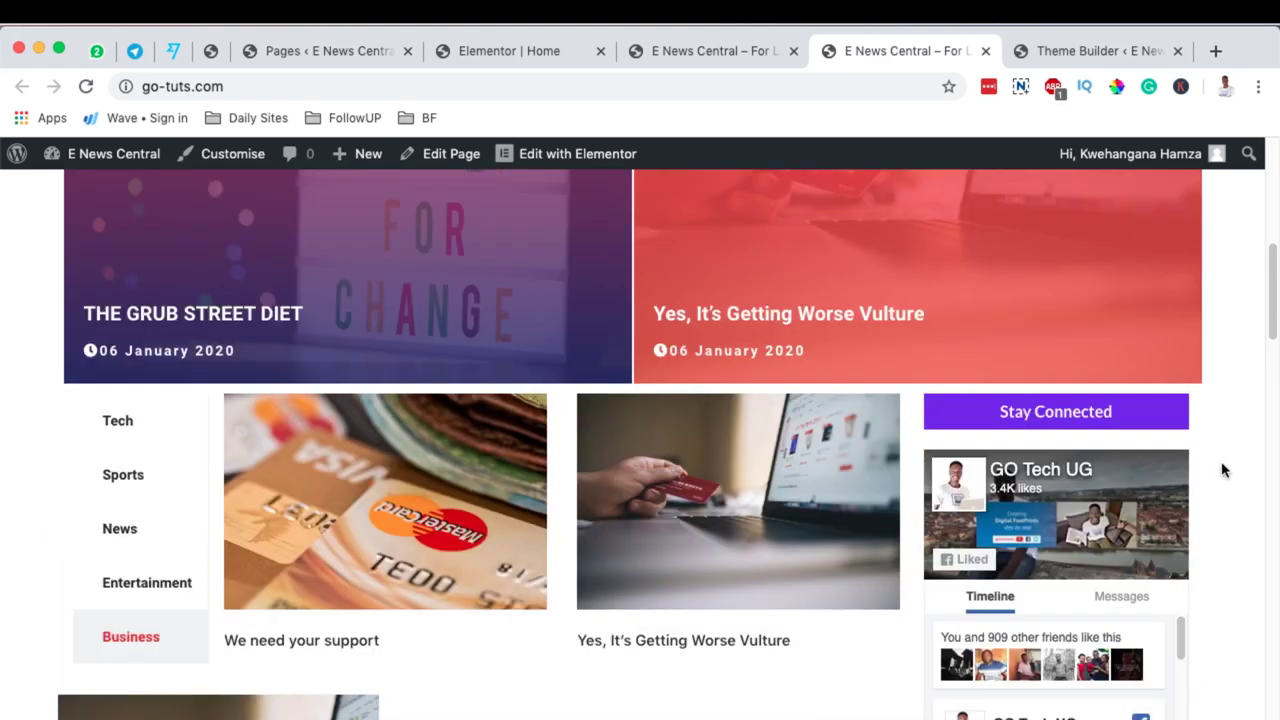
{"action": "scroll", "coordinate": [1221, 470], "scroll_direction": "down", "scroll_amount": 10}
Return to the Elementor editor, insert a new section placeholder above the old "We need your support" block and open that block's widget settings
{"action": "left_click", "coordinate": [673, 48]}
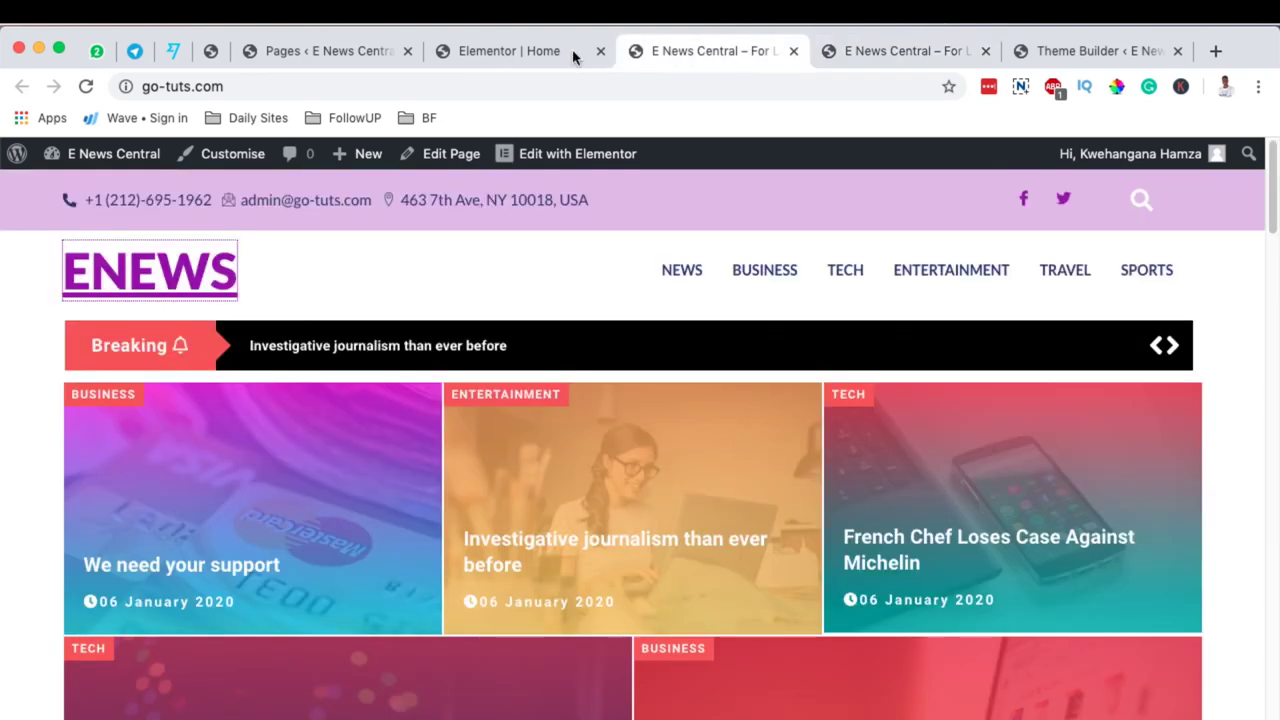
{"action": "left_click", "coordinate": [511, 47]}
{"action": "scroll", "coordinate": [670, 470], "scroll_direction": "down", "scroll_amount": 9}
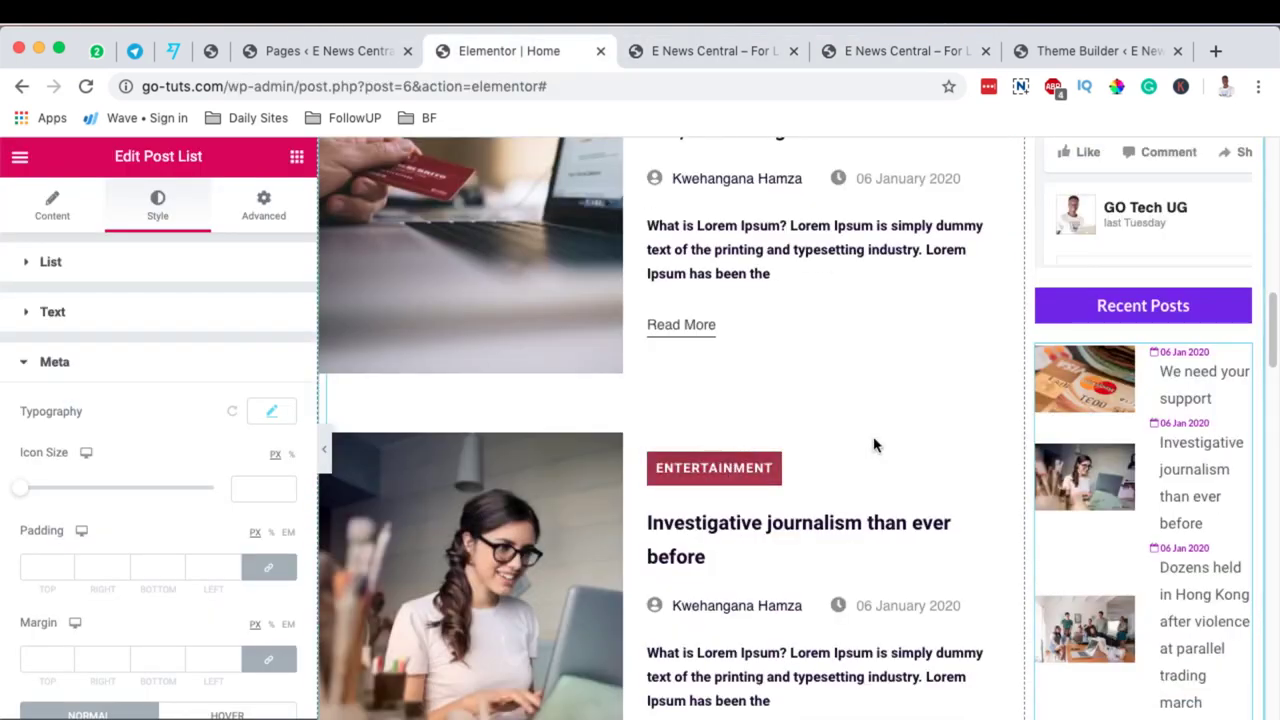
{"action": "scroll", "coordinate": [943, 606], "scroll_direction": "down", "scroll_amount": 6}
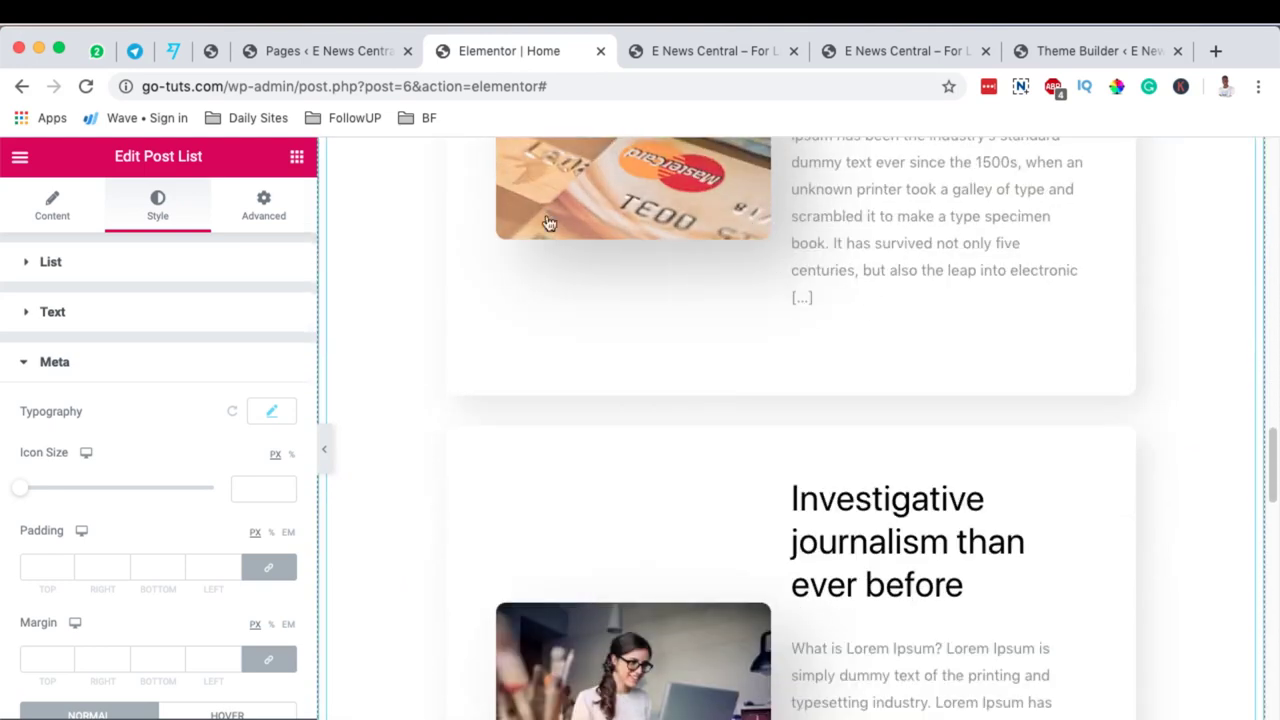
{"action": "scroll", "coordinate": [789, 424], "scroll_direction": "up", "scroll_amount": 6}
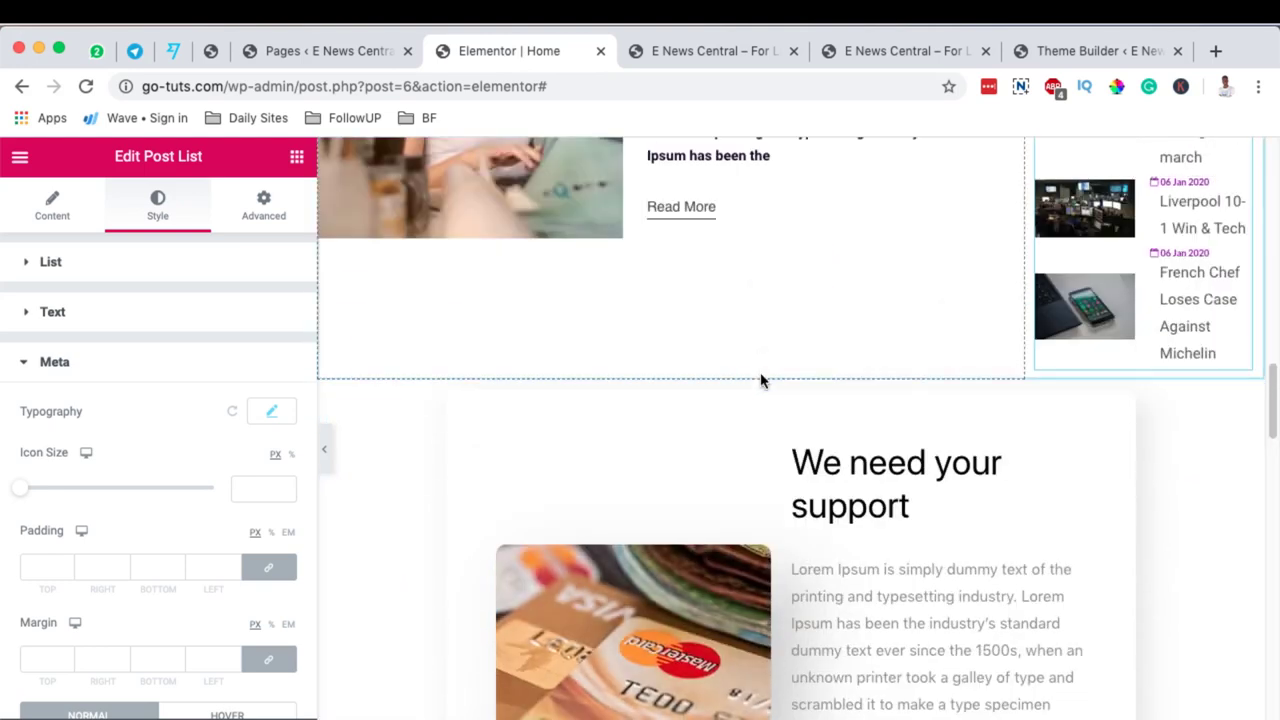
{"action": "left_click", "coordinate": [766, 366]}
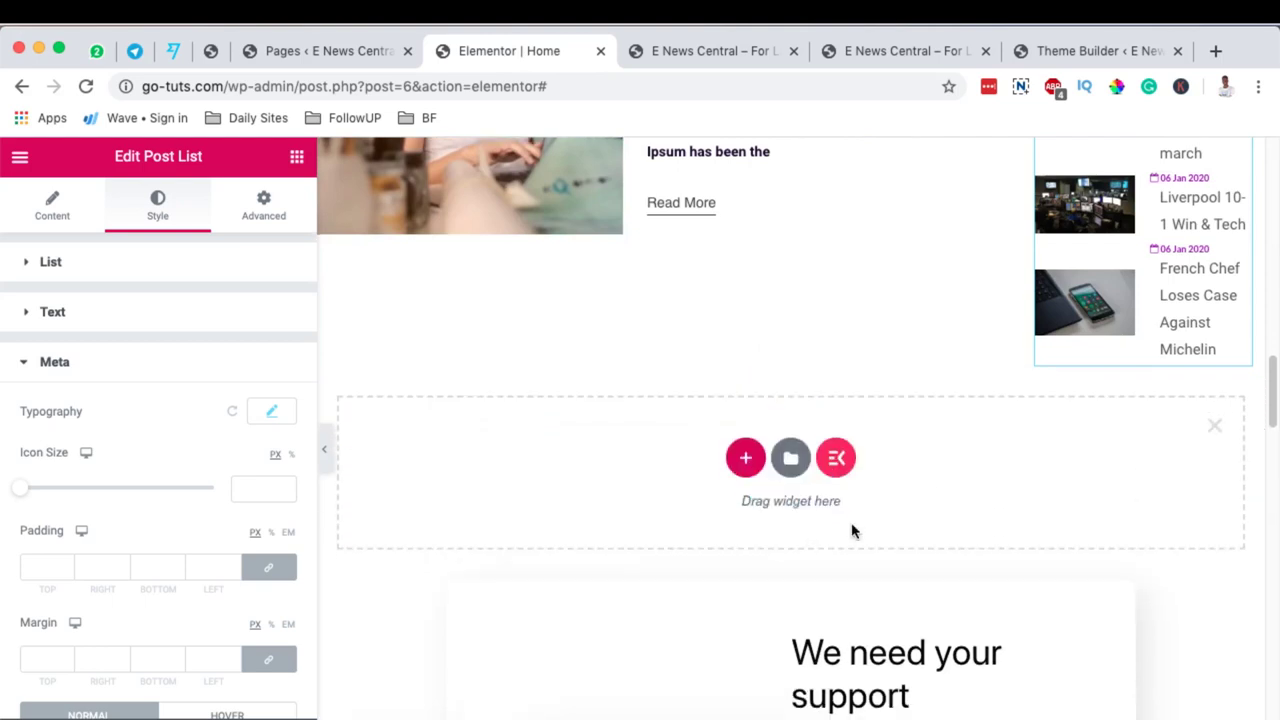
{"action": "scroll", "coordinate": [851, 530], "scroll_direction": "down", "scroll_amount": 2}
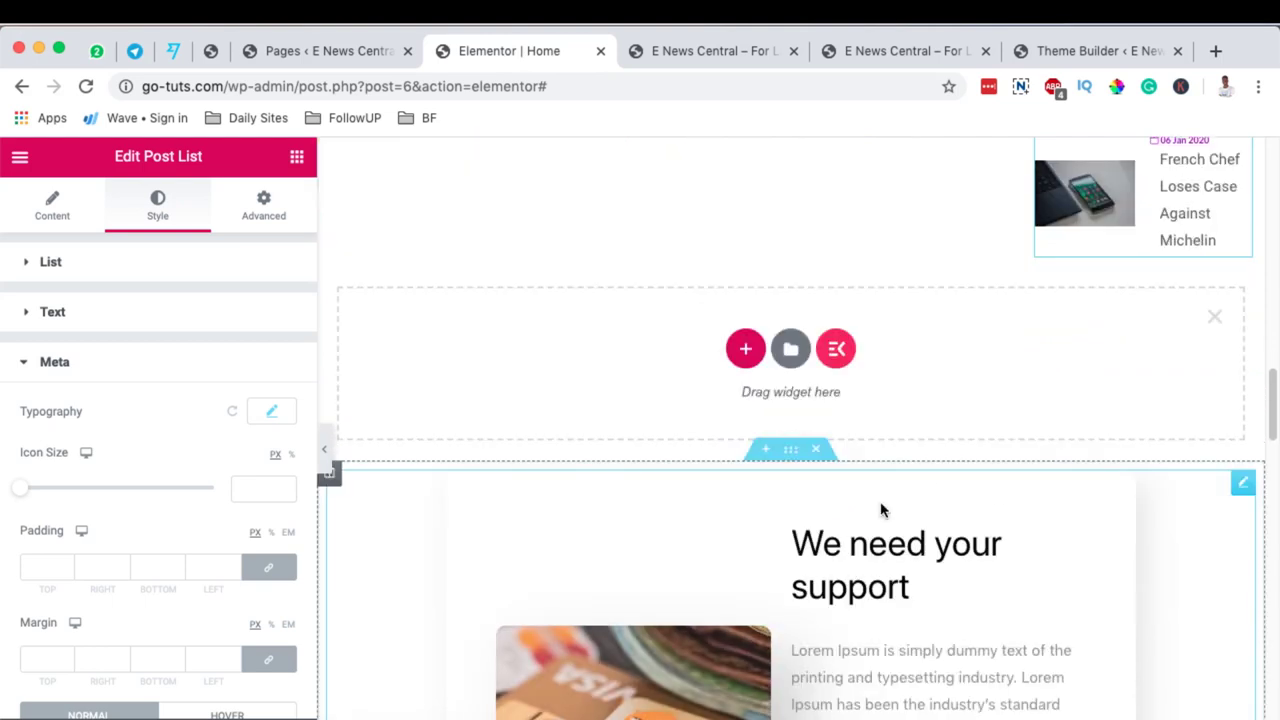
{"action": "left_click", "coordinate": [1243, 486]}
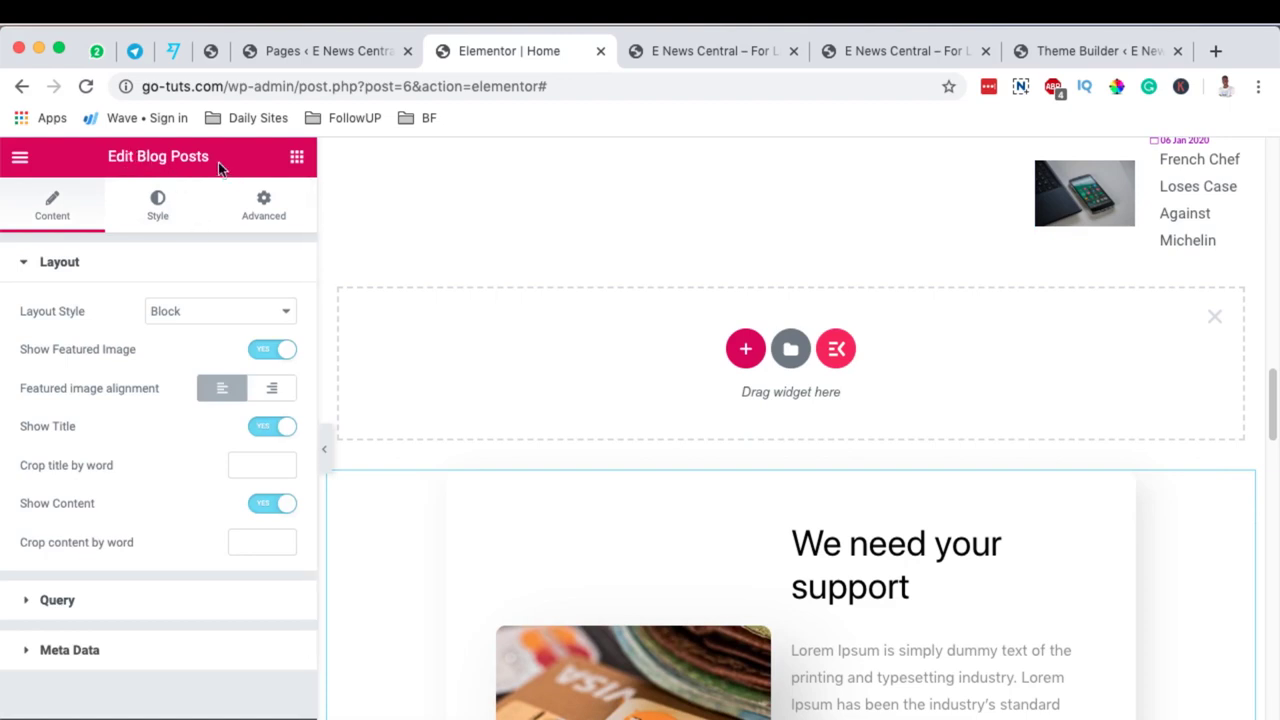
Create a single-column section in the placeholder and place a Blog Posts widget in it
{"action": "left_click", "coordinate": [744, 354]}
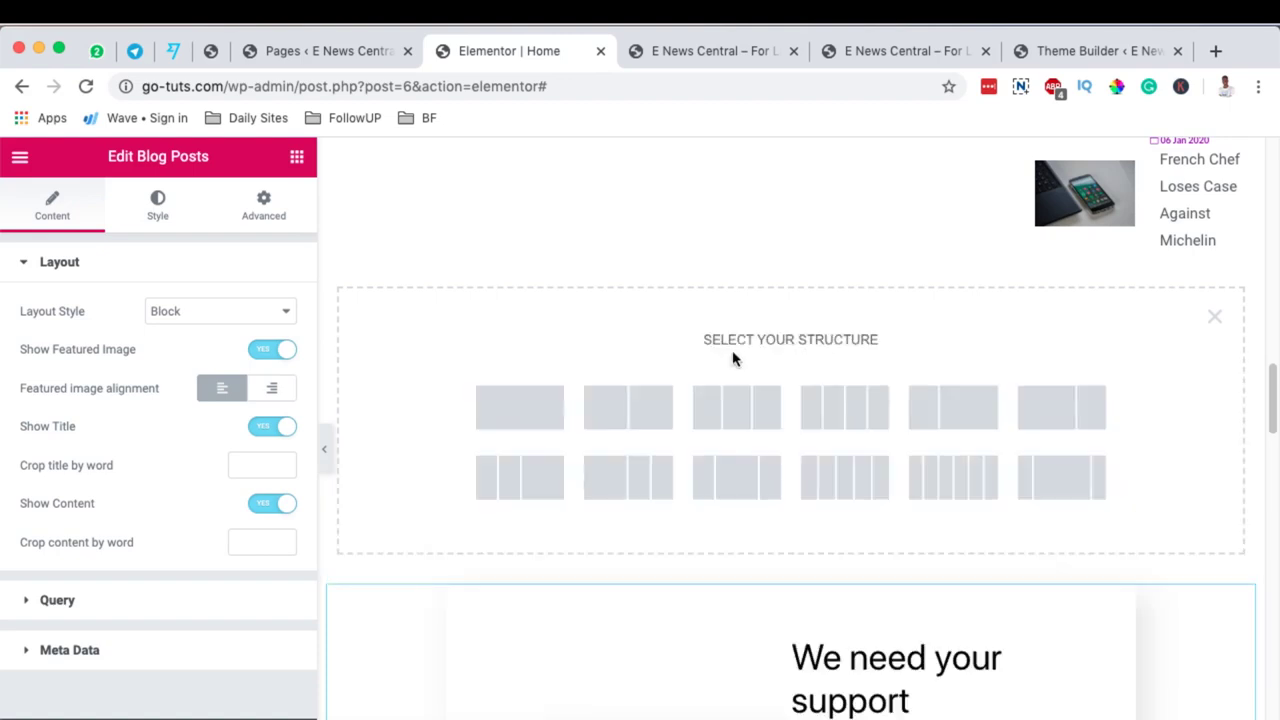
{"action": "left_click", "coordinate": [718, 452]}
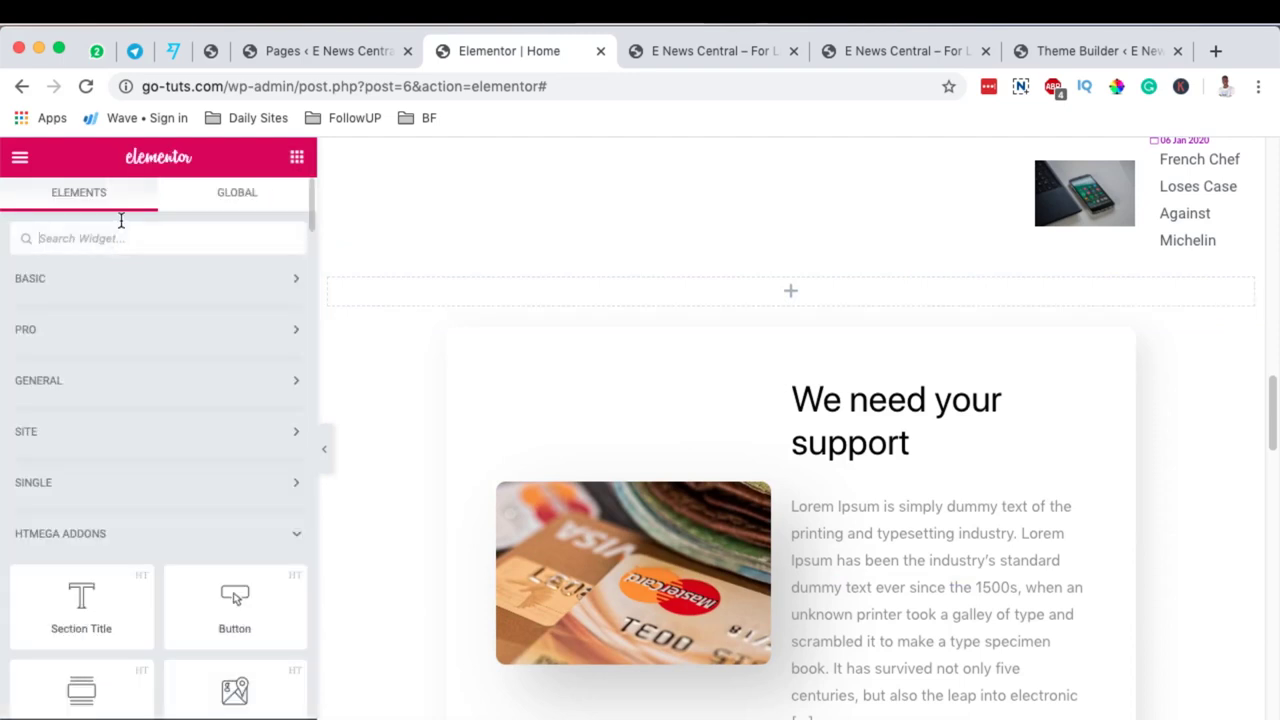
{"action": "type", "text": "blog"}
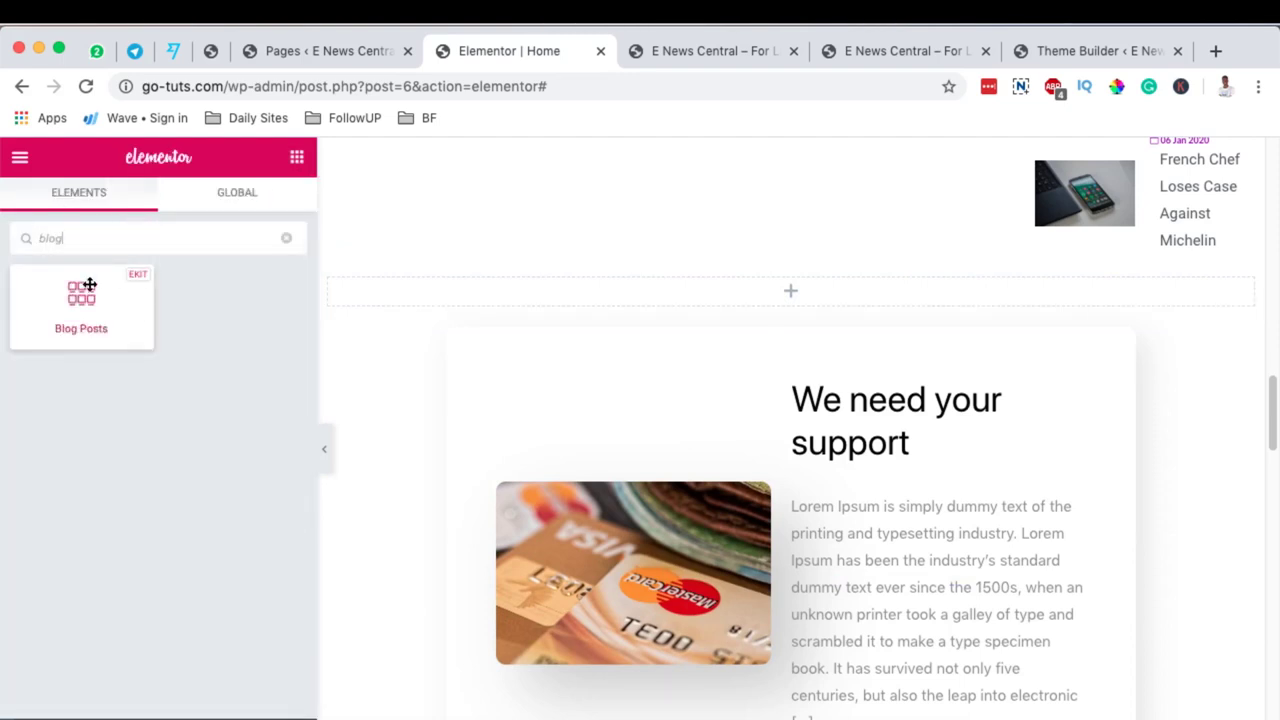
{"action": "left_click_drag", "start_coordinate": [82, 302], "coordinate": [809, 286]}
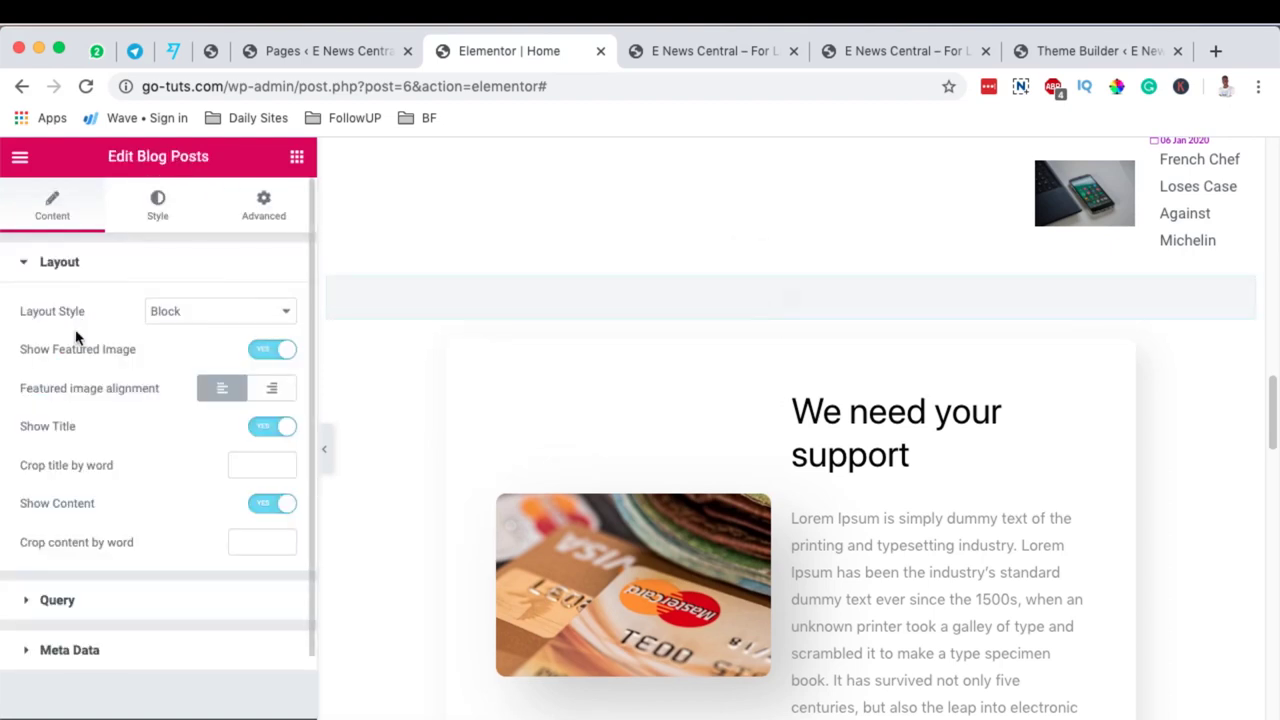
Try the Grid With Thumb and Grid Without Thumb layout styles on the new Blog Posts widget and go back to Block
{"action": "left_click", "coordinate": [215, 318]}
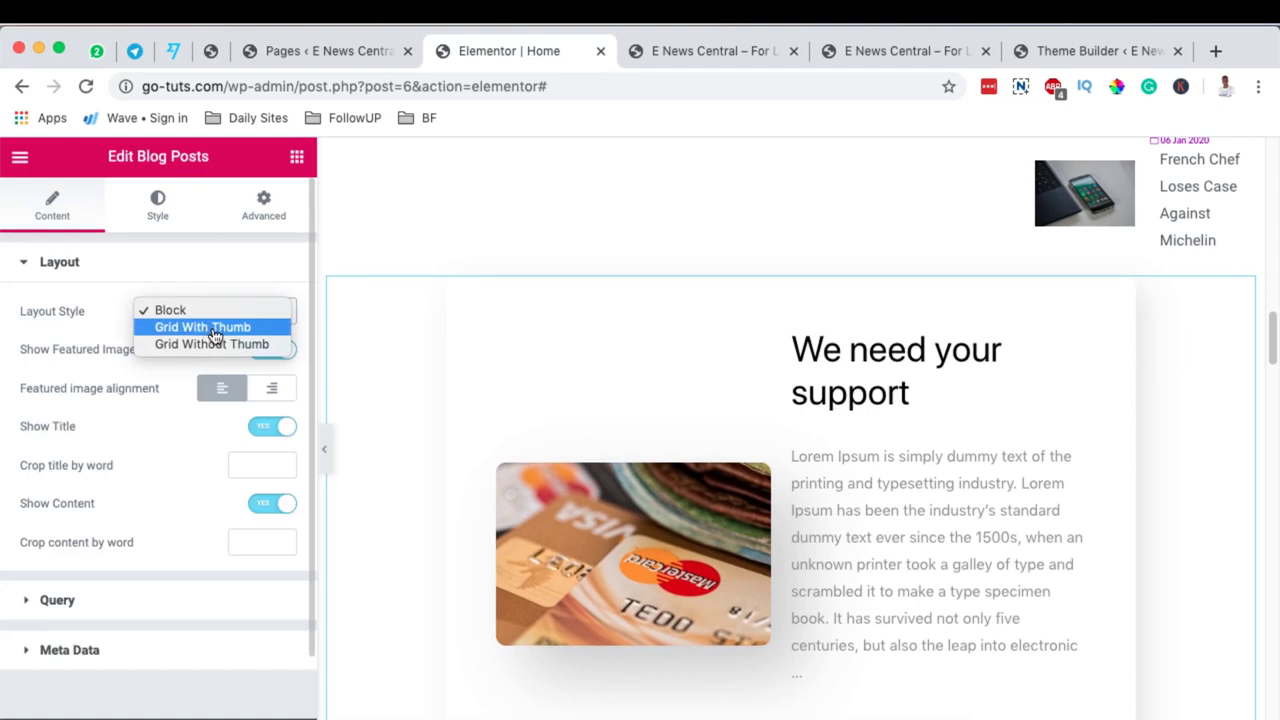
{"action": "left_click", "coordinate": [190, 327]}
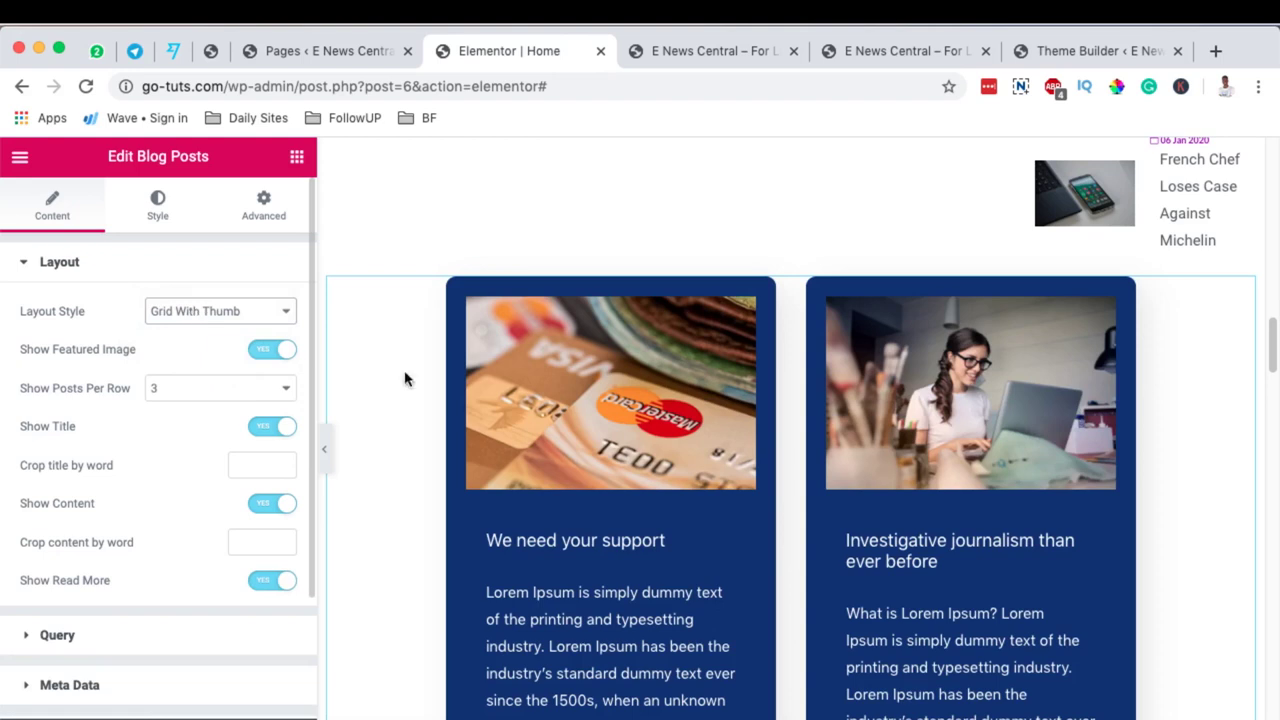
{"action": "left_click", "coordinate": [204, 316]}
{"action": "left_click", "coordinate": [196, 327]}
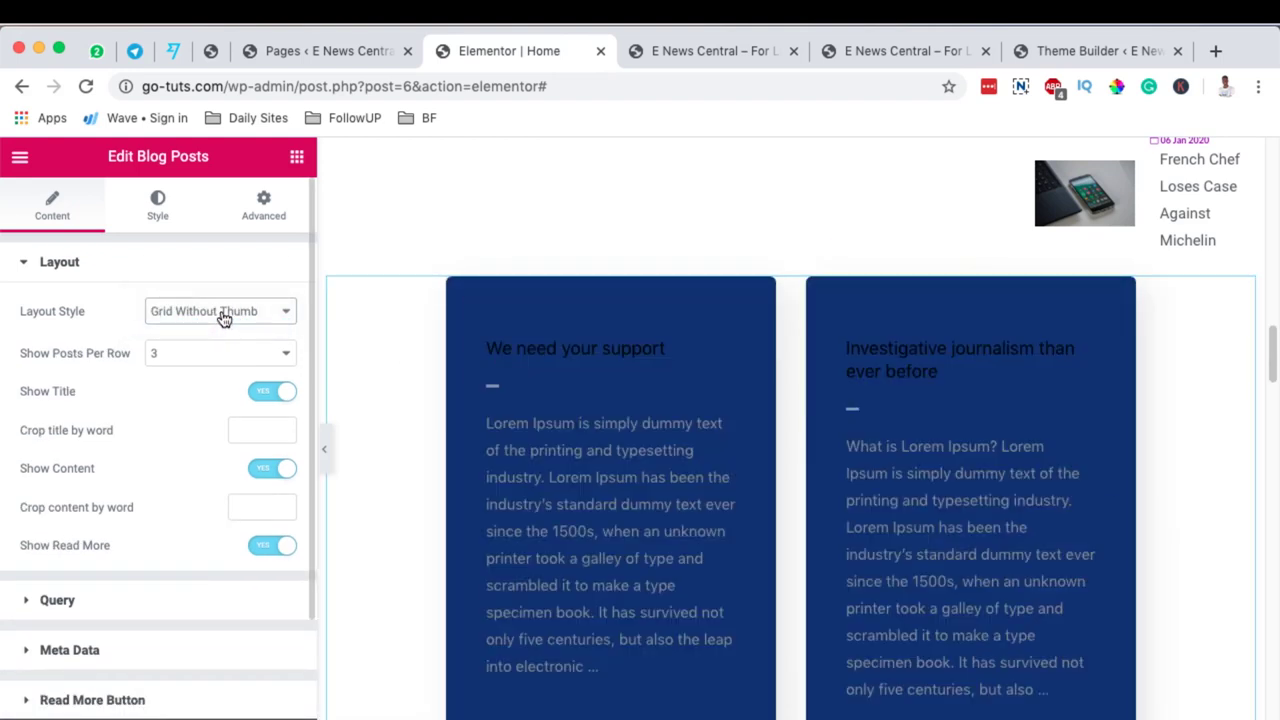
{"action": "left_click", "coordinate": [224, 318]}
{"action": "left_click", "coordinate": [210, 277]}
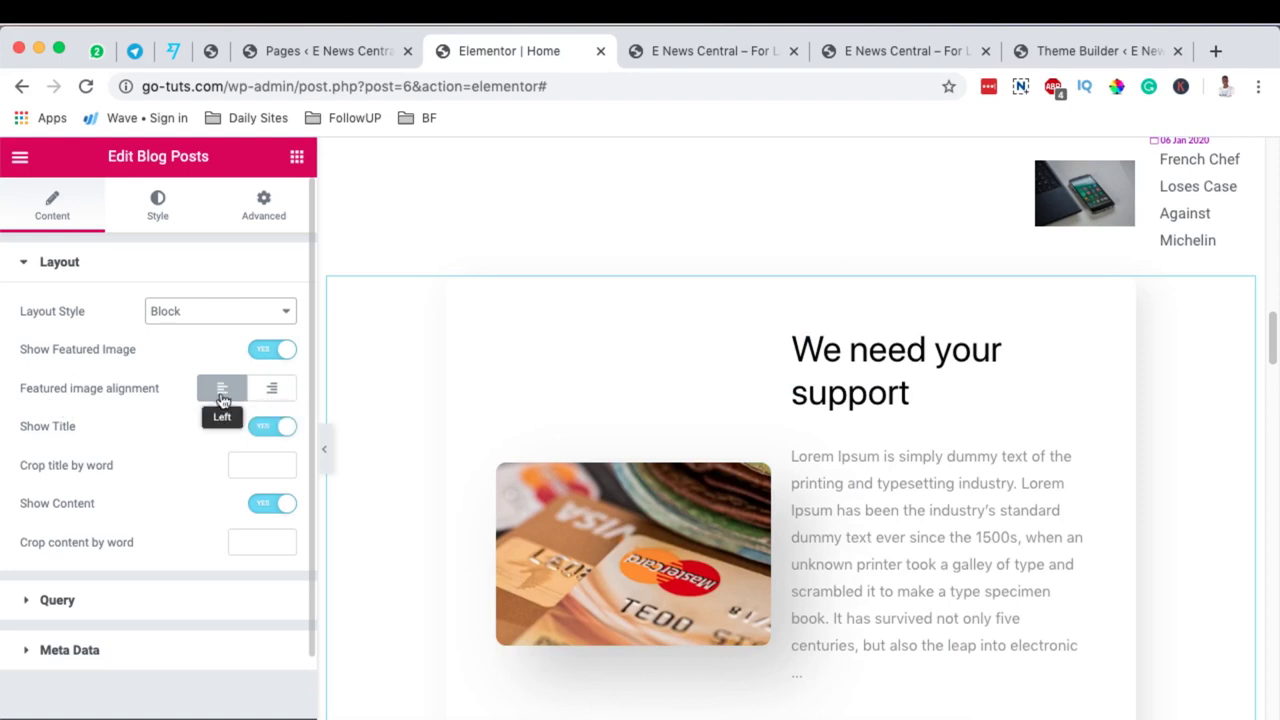
Preview the page at full width and compare the new Blog Posts widget with the old blog block and the section above
{"action": "left_click", "coordinate": [322, 447]}
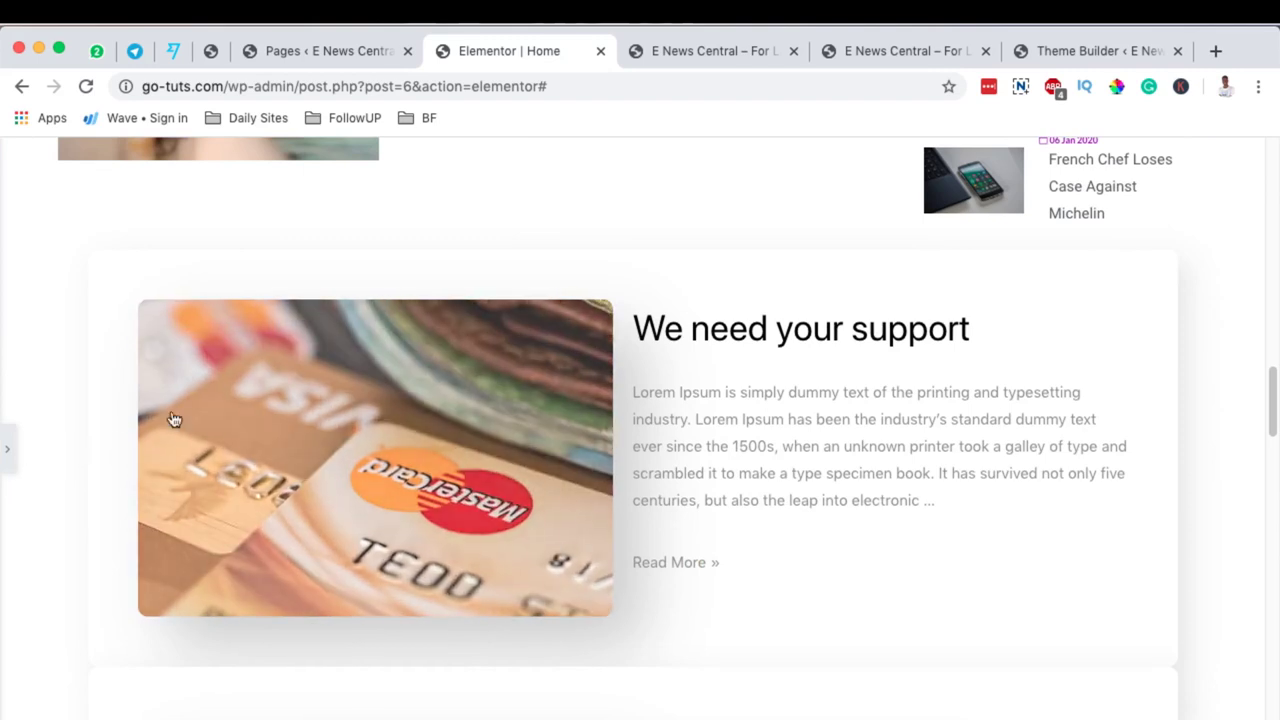
{"action": "left_click", "coordinate": [7, 455]}
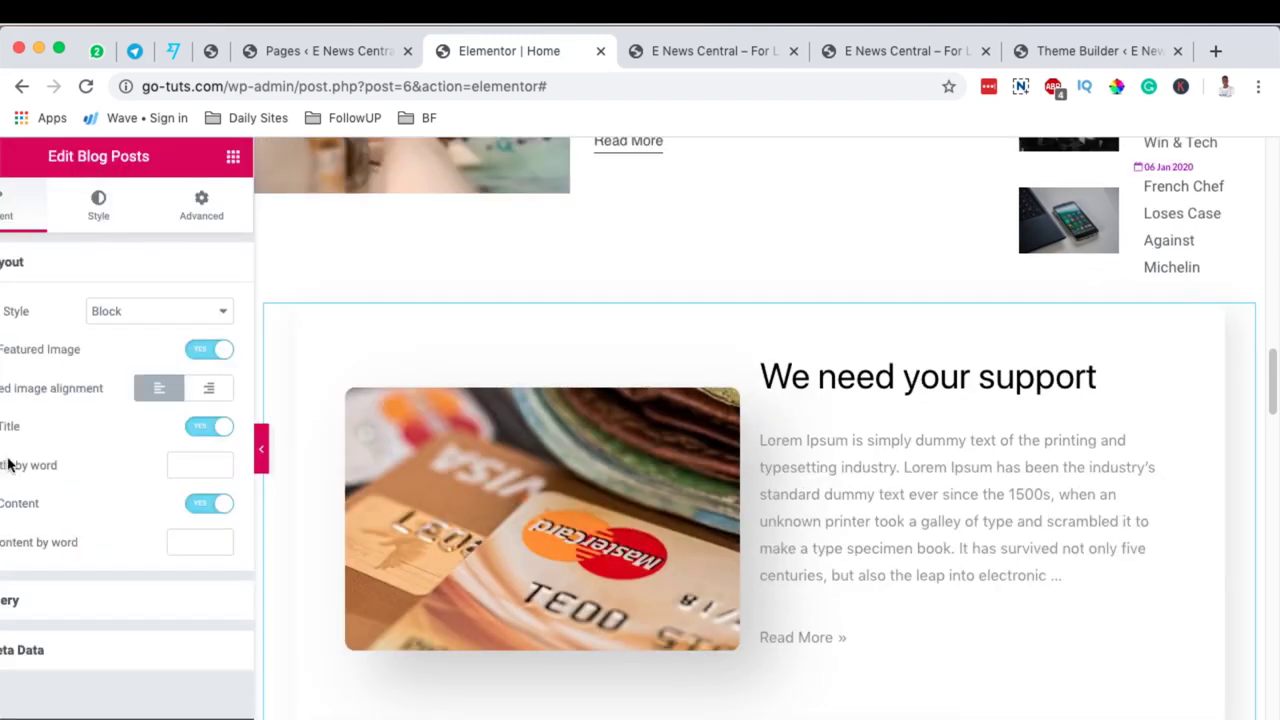
{"action": "left_click", "coordinate": [322, 455]}
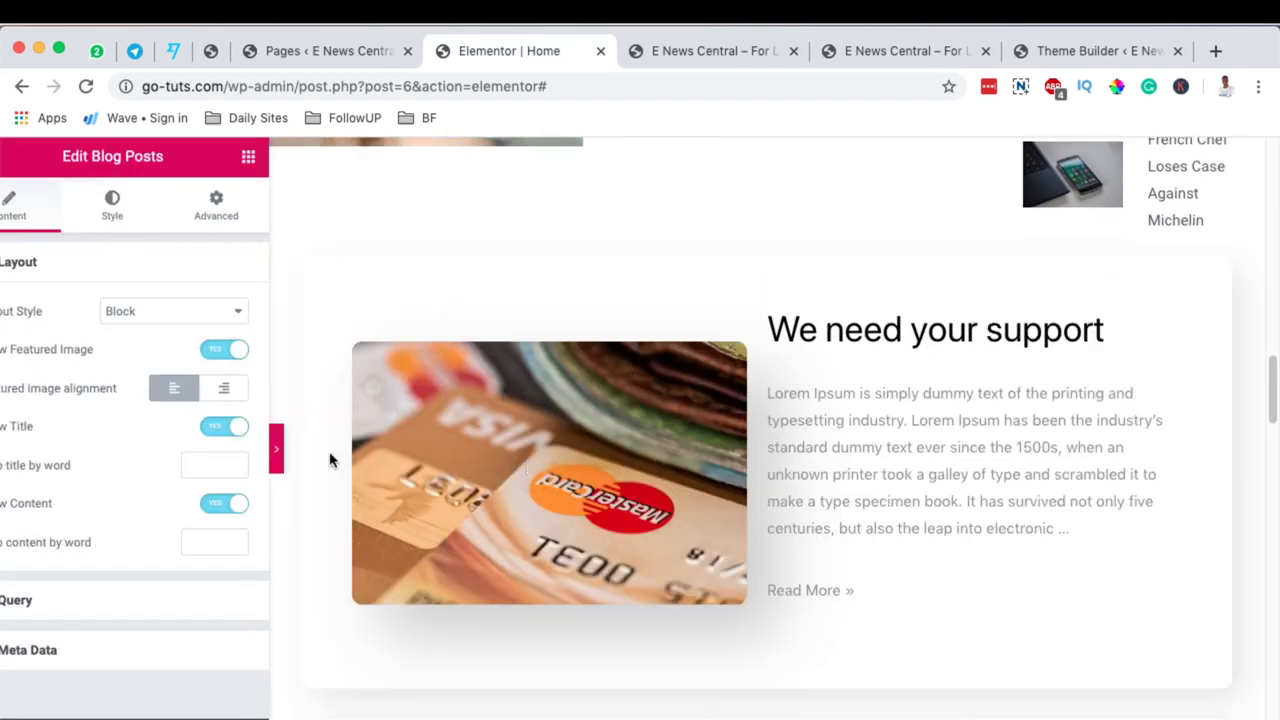
{"action": "scroll", "coordinate": [727, 458], "scroll_direction": "down", "scroll_amount": 10}
{"action": "scroll", "coordinate": [727, 458], "scroll_direction": "down", "scroll_amount": 8}
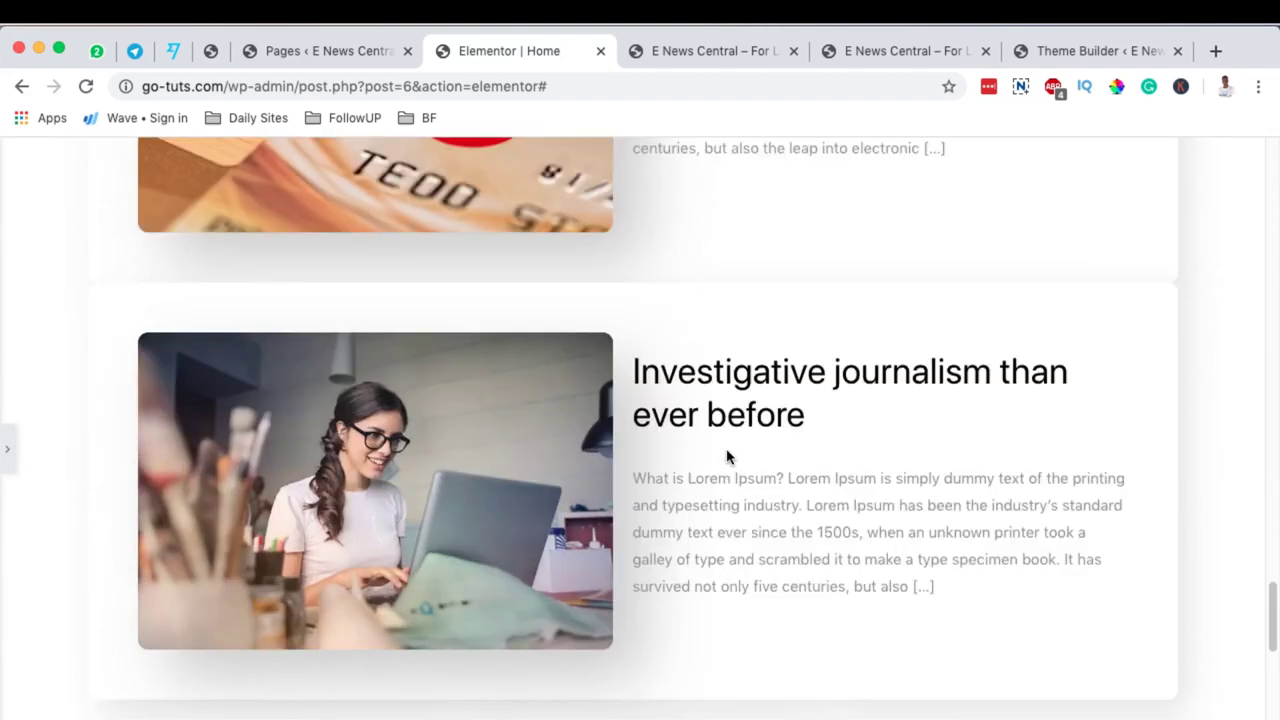
{"action": "scroll", "coordinate": [727, 458], "scroll_direction": "up", "scroll_amount": 5}
{"action": "scroll", "coordinate": [646, 343], "scroll_direction": "up", "scroll_amount": 2}
{"action": "scroll", "coordinate": [648, 343], "scroll_direction": "down", "scroll_amount": 6}
{"action": "scroll", "coordinate": [648, 340], "scroll_direction": "up", "scroll_amount": 4}
{"action": "scroll", "coordinate": [633, 341], "scroll_direction": "up", "scroll_amount": 5}
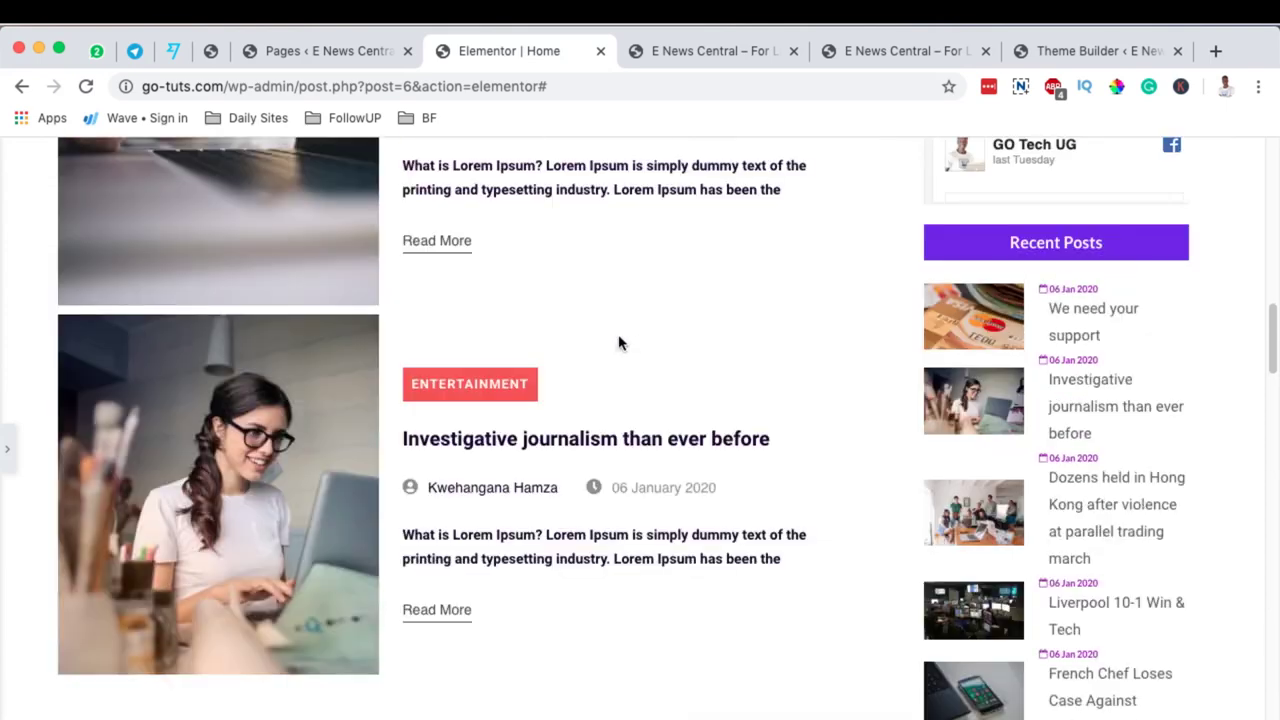
{"action": "left_click", "coordinate": [7, 449]}
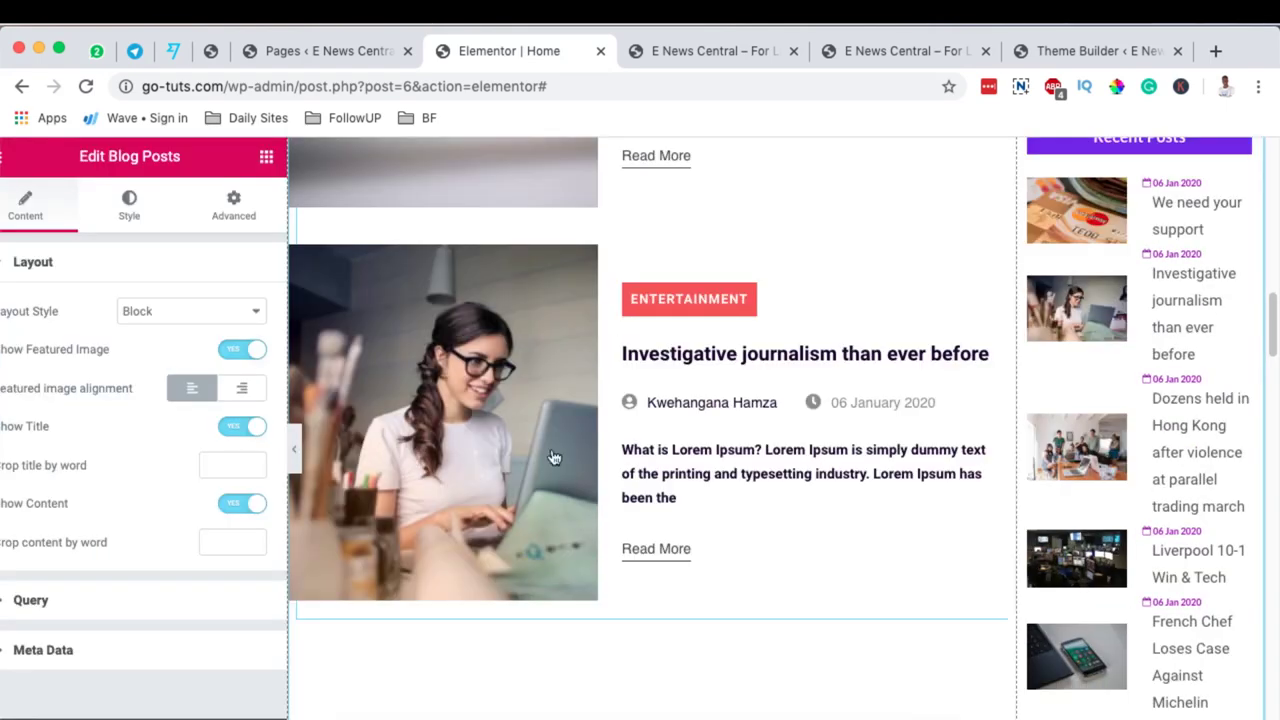
Examine the new Blog Posts widget's Query, Meta Data and meta position options and its available style settings
{"action": "scroll", "coordinate": [761, 411], "scroll_direction": "down", "scroll_amount": 6}
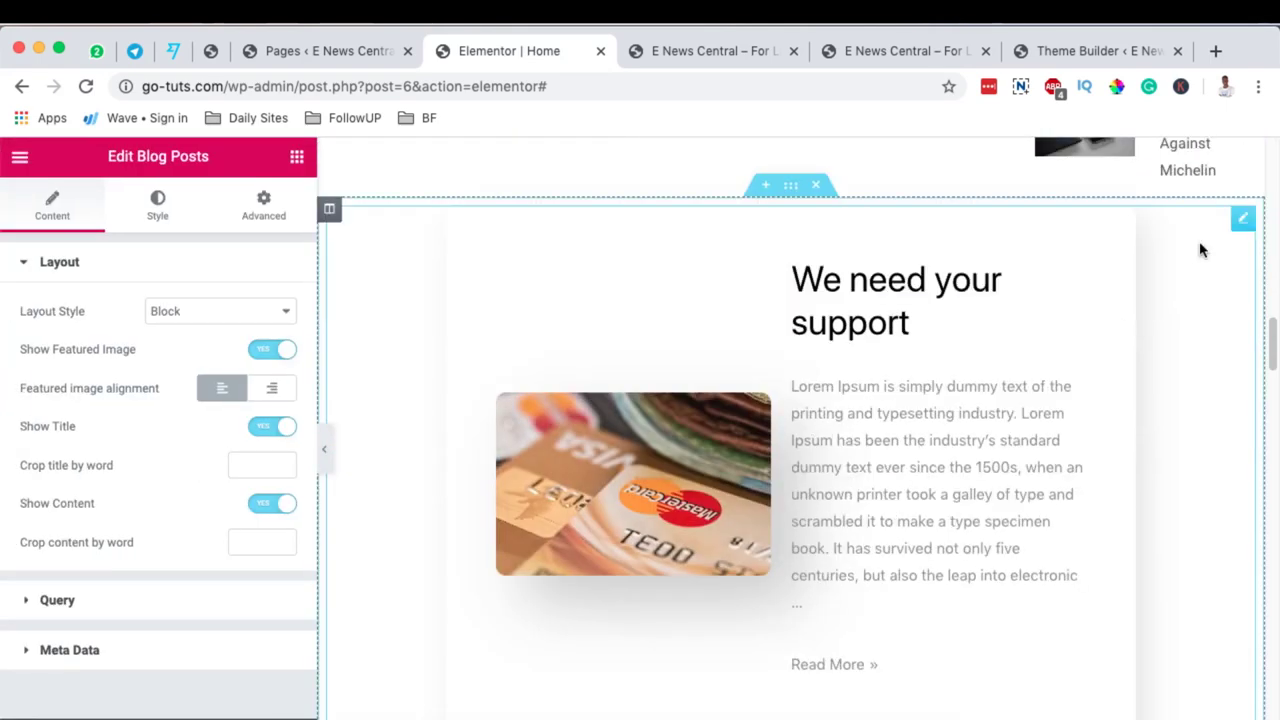
{"action": "scroll", "coordinate": [208, 476], "scroll_direction": "down", "scroll_amount": 2}
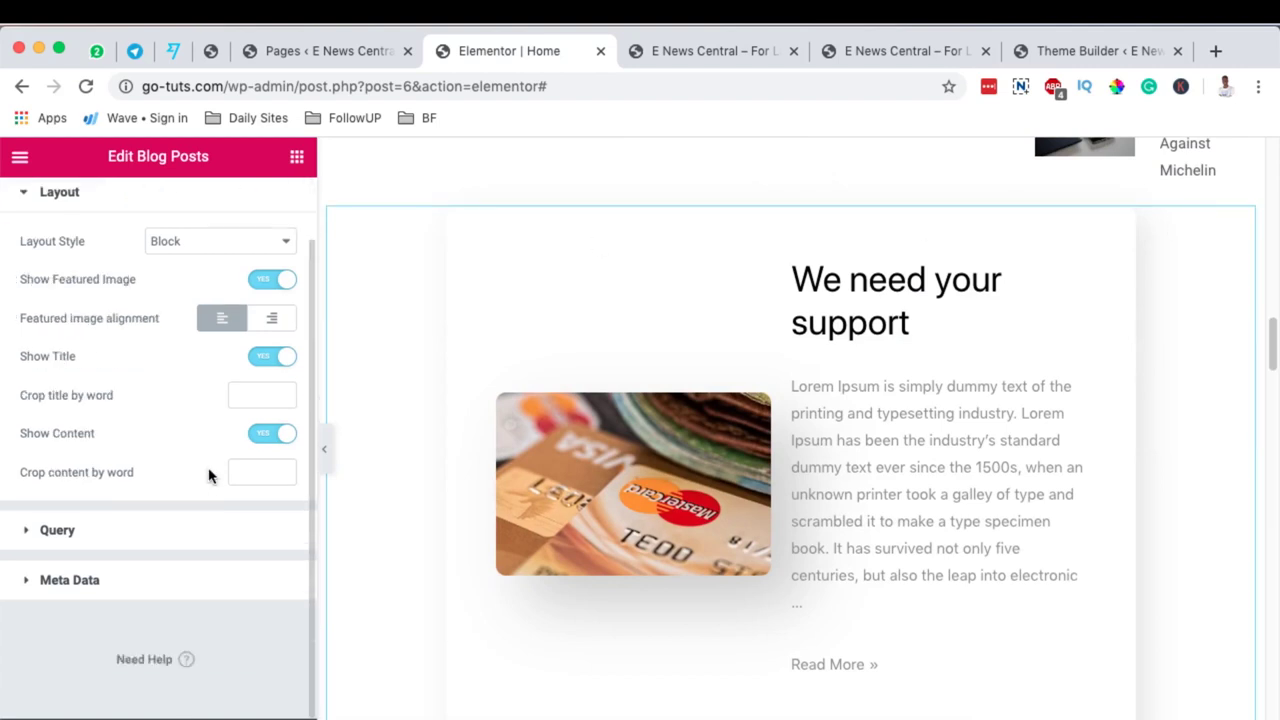
{"action": "left_click", "coordinate": [57, 530]}
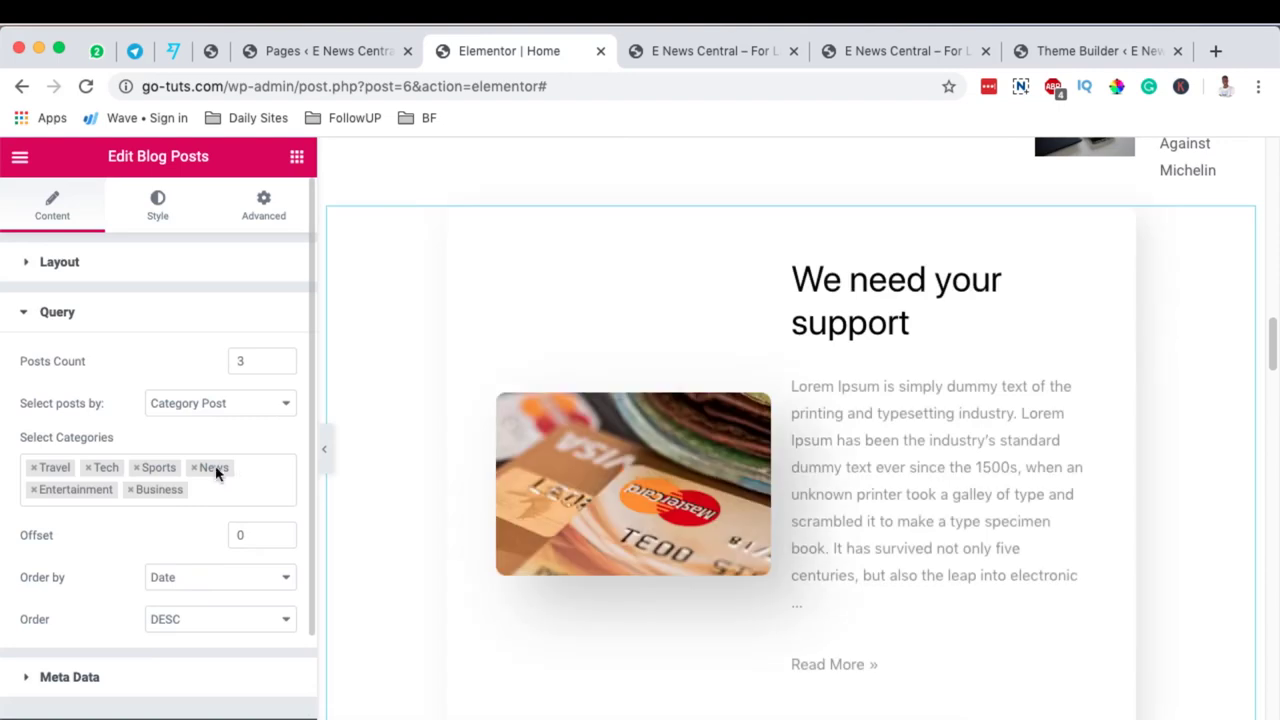
{"action": "scroll", "coordinate": [155, 535], "scroll_direction": "down", "scroll_amount": 3}
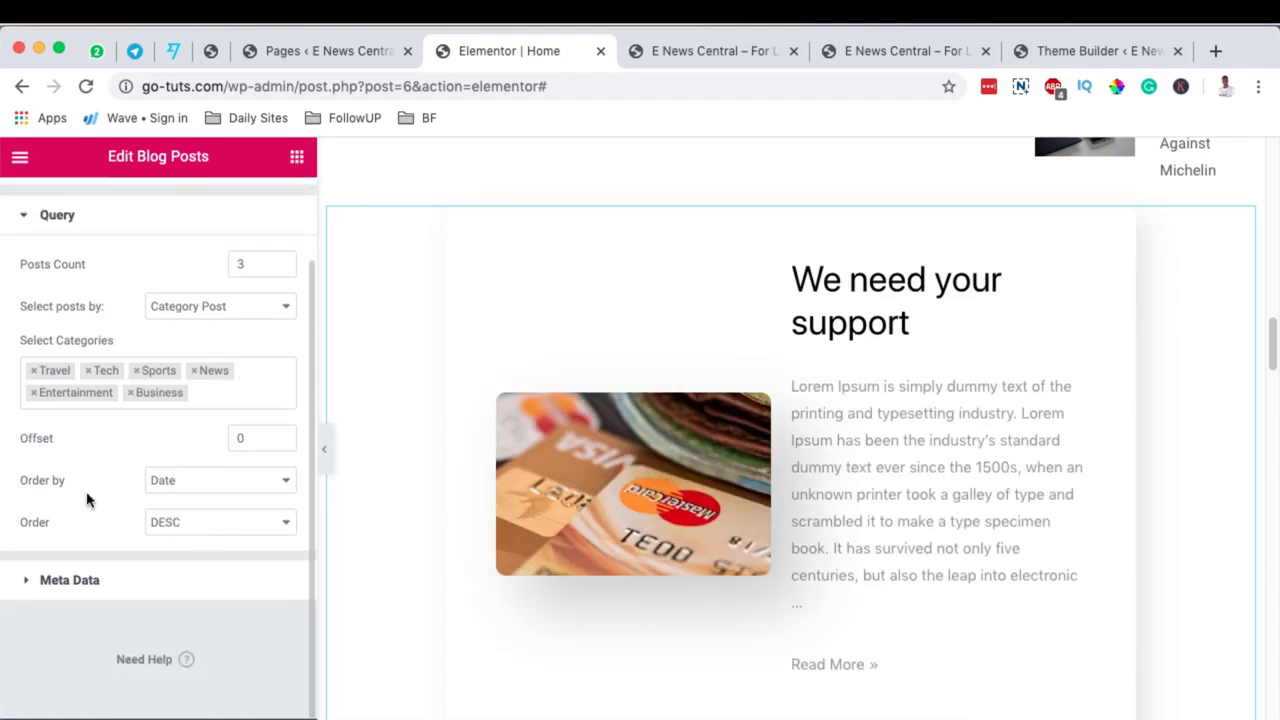
{"action": "left_click", "coordinate": [67, 582]}
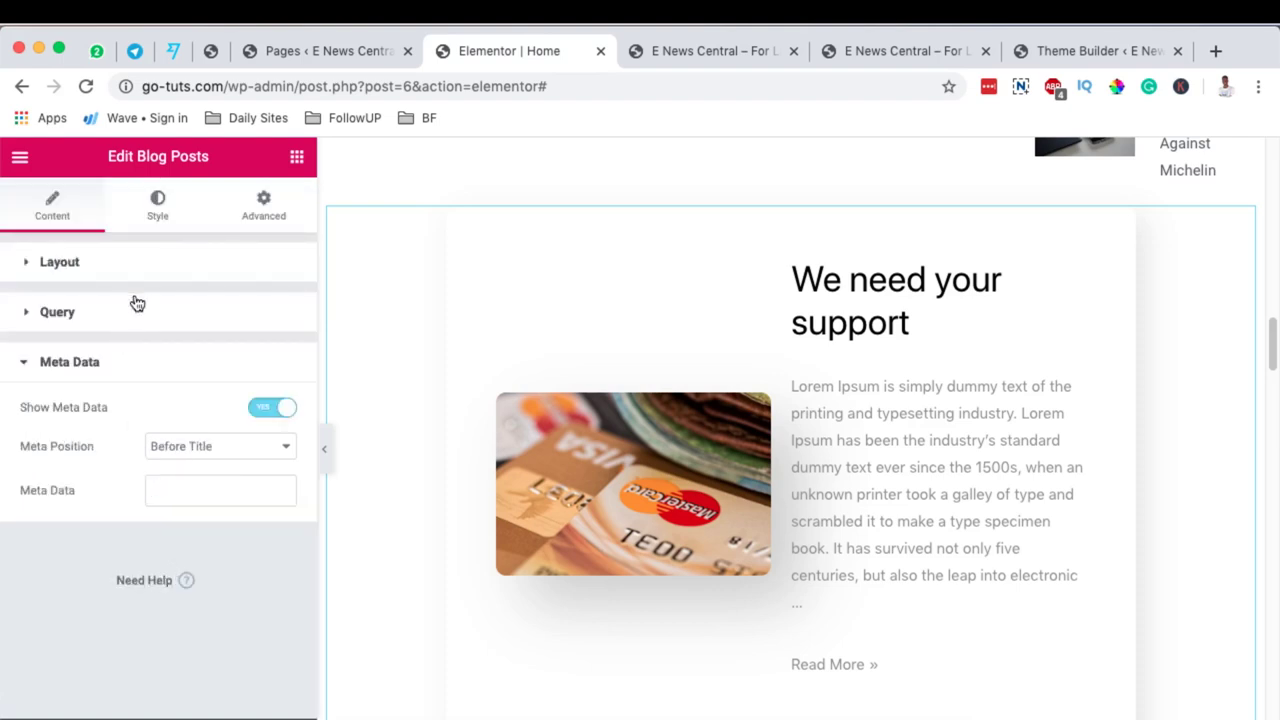
{"action": "left_click", "coordinate": [214, 449]}
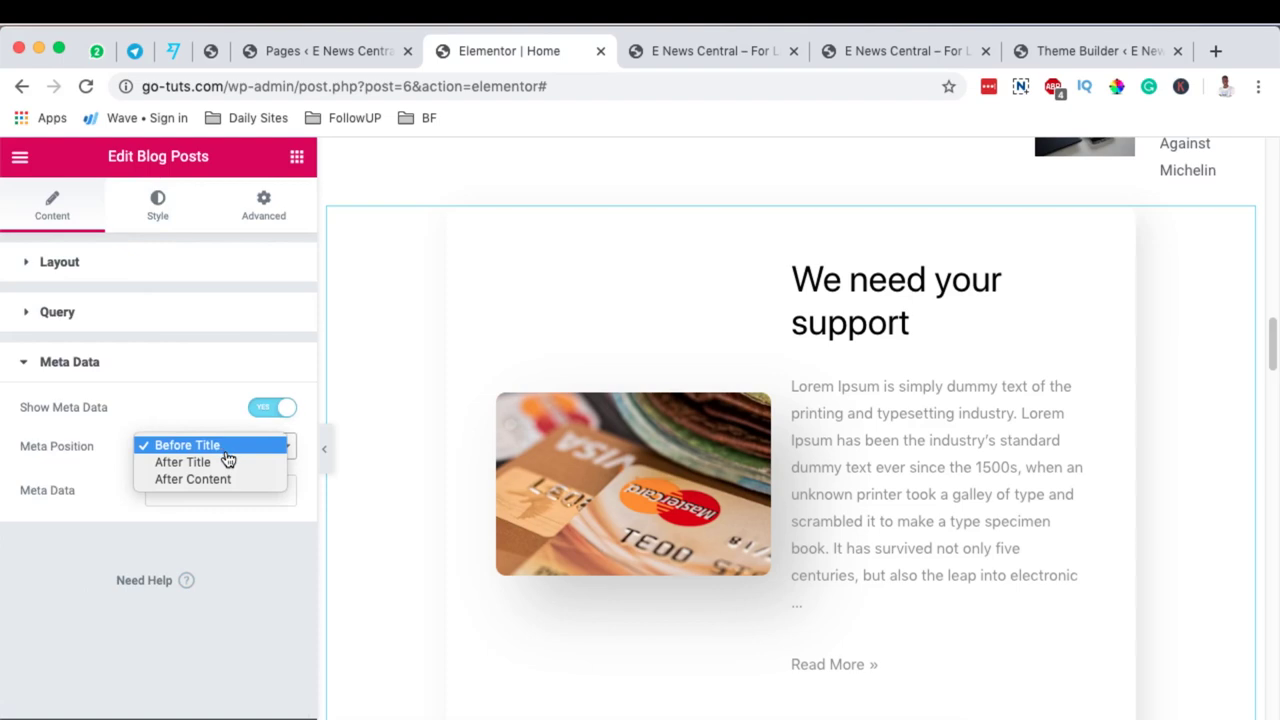
{"action": "left_click", "coordinate": [74, 554]}
{"action": "left_click", "coordinate": [160, 215]}
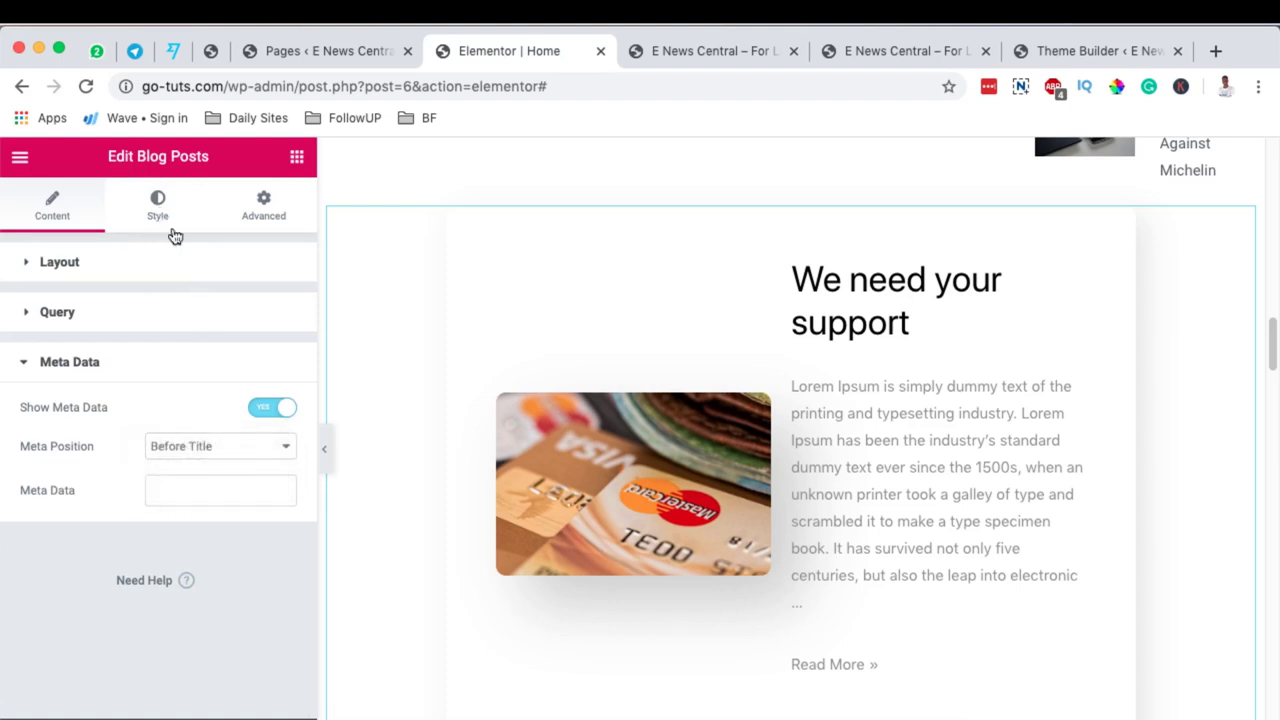
{"action": "scroll", "coordinate": [142, 505], "scroll_direction": "down", "scroll_amount": 8}
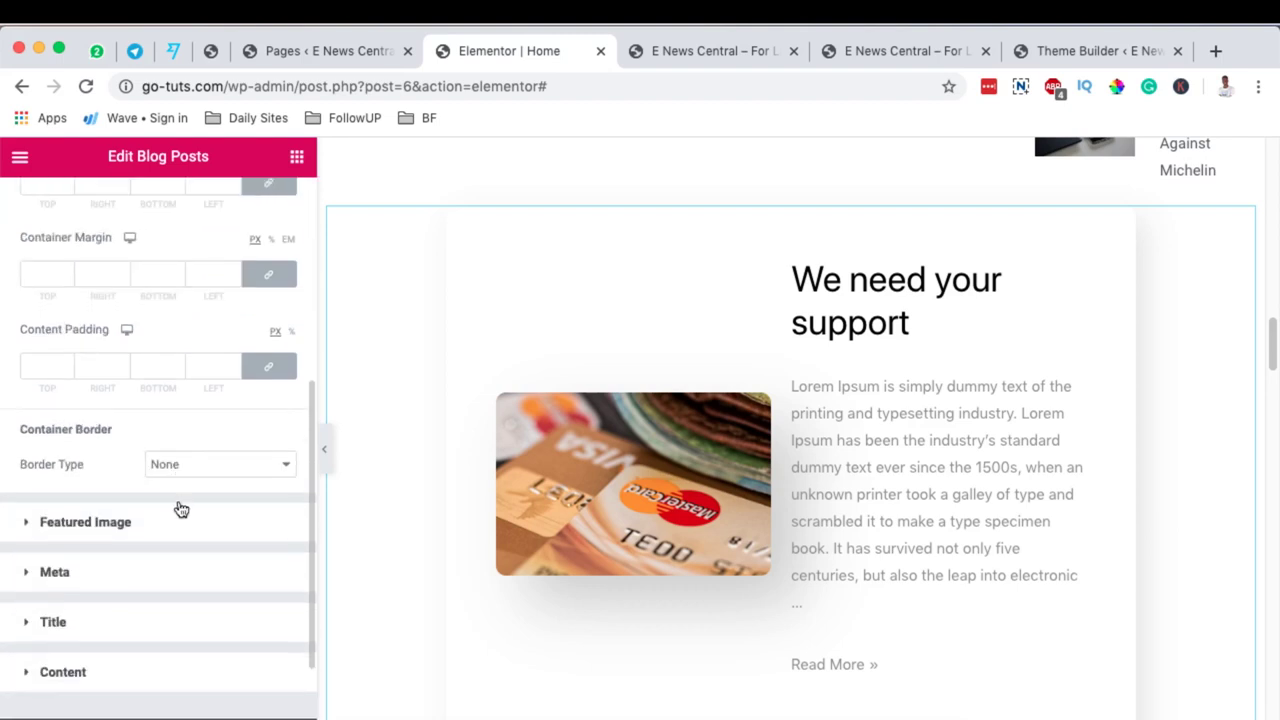
{"action": "scroll", "coordinate": [178, 501], "scroll_direction": "down", "scroll_amount": 1}
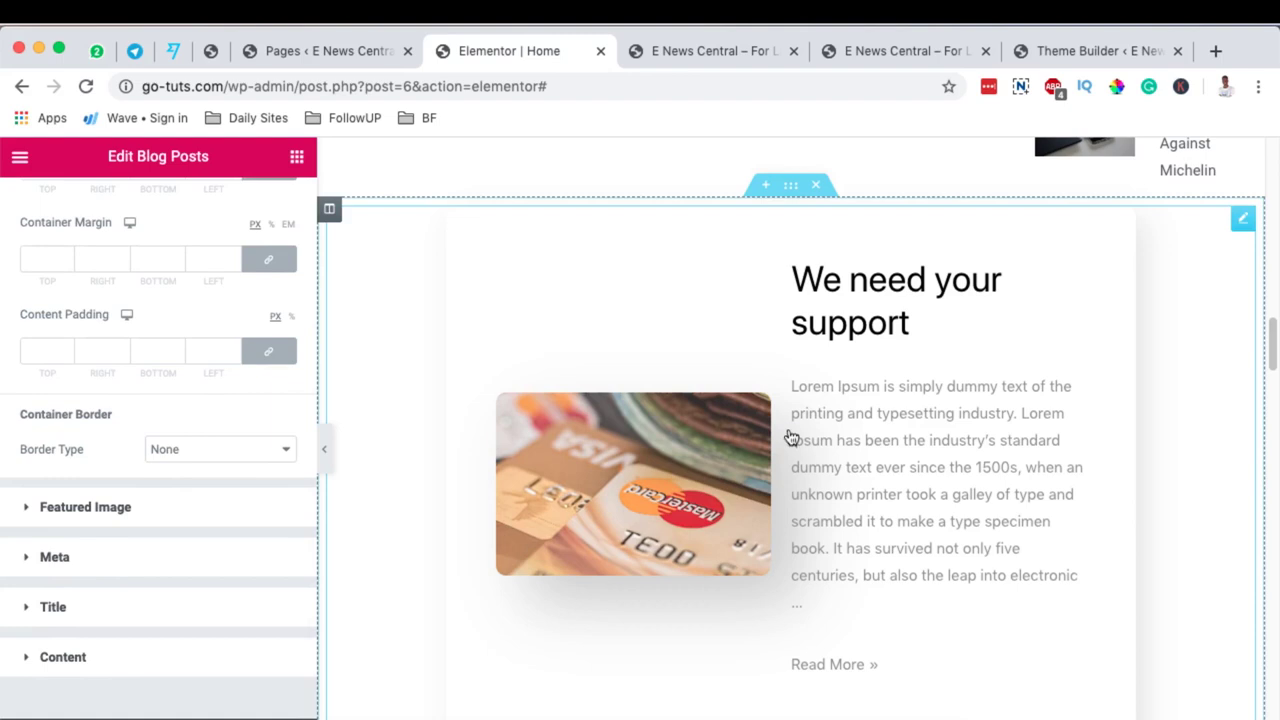
Hide the editing panel and review the new Blog Posts section down to the old duplicate block beneath it
{"action": "left_click", "coordinate": [323, 449]}
{"action": "scroll", "coordinate": [689, 447], "scroll_direction": "up", "scroll_amount": 4}
{"action": "scroll", "coordinate": [689, 453], "scroll_direction": "up", "scroll_amount": 1}
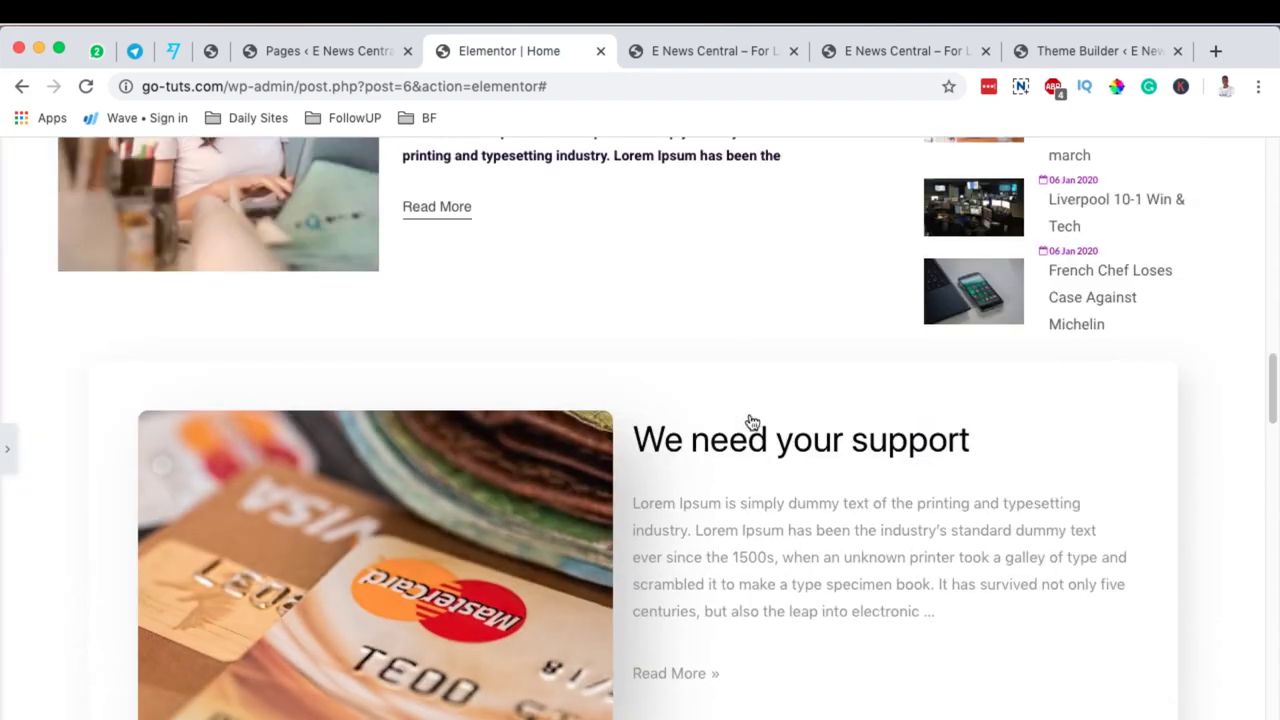
{"action": "scroll", "coordinate": [651, 491], "scroll_direction": "down", "scroll_amount": 10}
{"action": "scroll", "coordinate": [663, 466], "scroll_direction": "down", "scroll_amount": 4}
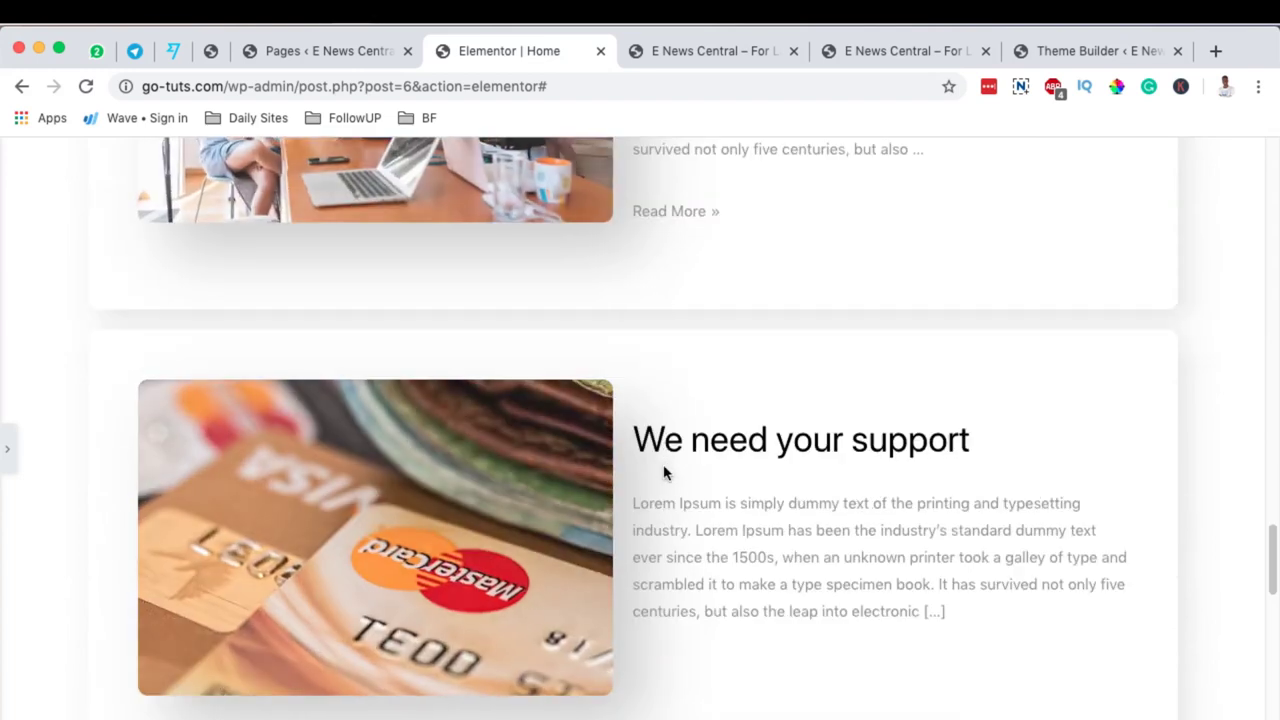
Reload the live home page and review the featured post tiles and the category tabs section beneath them
{"action": "left_click", "coordinate": [8, 460]}
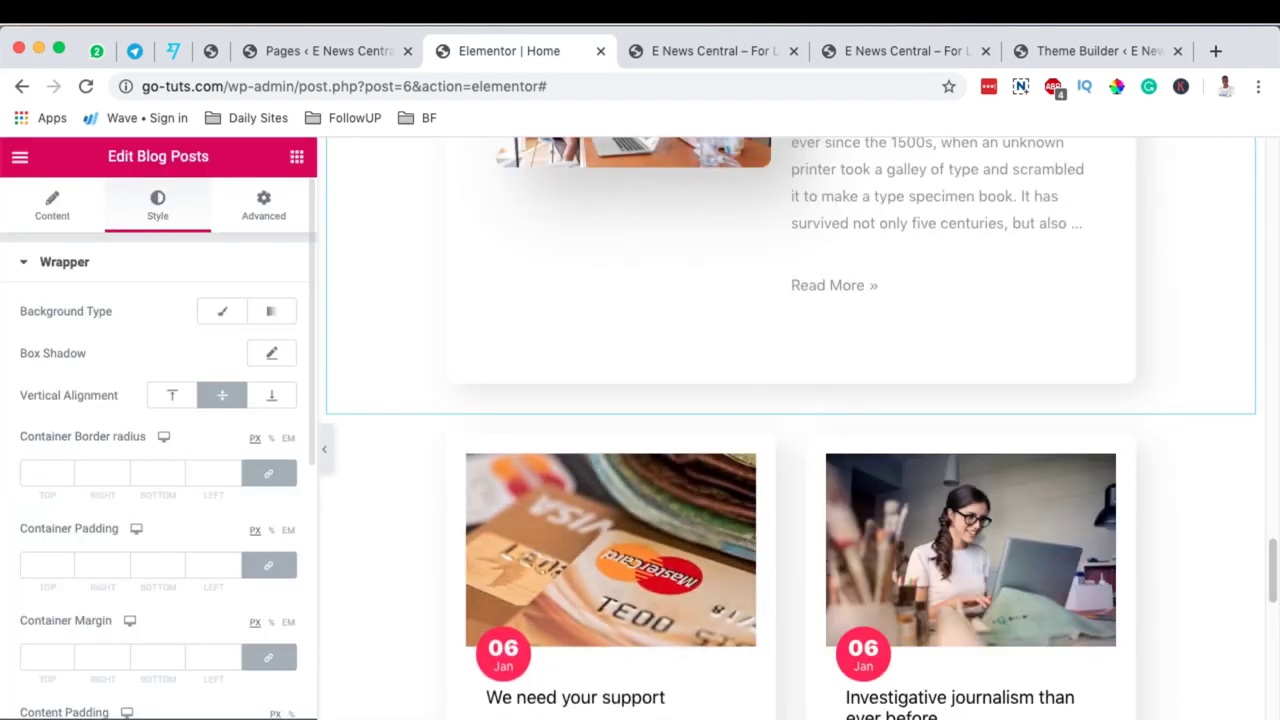
{"action": "left_click", "coordinate": [664, 52]}
{"action": "key", "text": "super+r"}
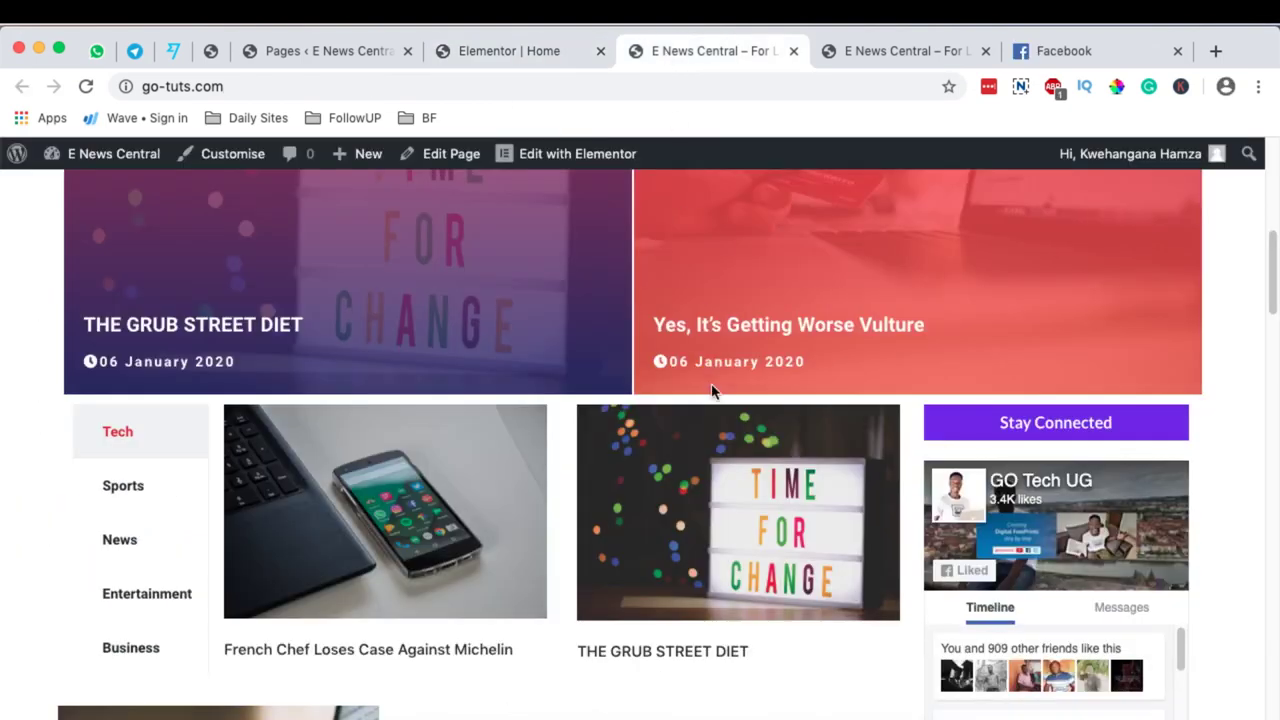
{"action": "scroll", "coordinate": [729, 386], "scroll_direction": "down", "scroll_amount": 2}
{"action": "scroll", "coordinate": [730, 377], "scroll_direction": "down", "scroll_amount": 5}
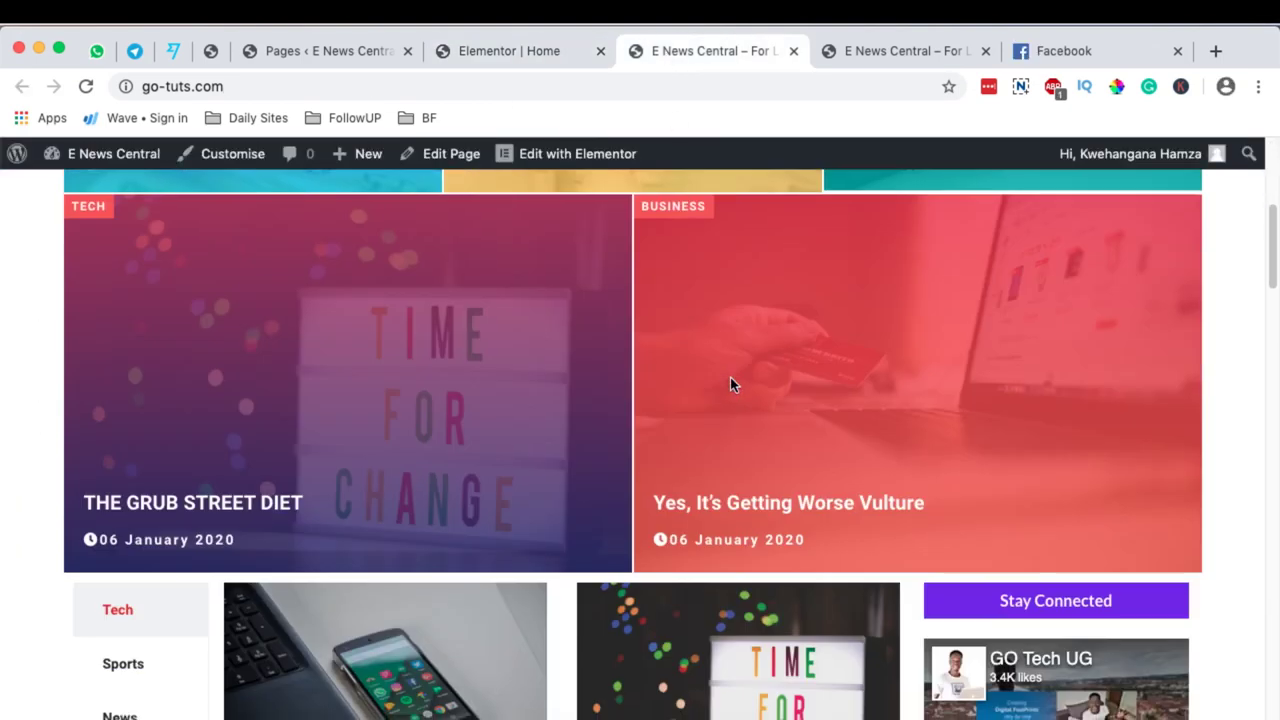
{"action": "scroll", "coordinate": [731, 383], "scroll_direction": "up", "scroll_amount": 6}
{"action": "scroll", "coordinate": [800, 380], "scroll_direction": "down", "scroll_amount": 3}
{"action": "scroll", "coordinate": [900, 395], "scroll_direction": "up", "scroll_amount": 4}
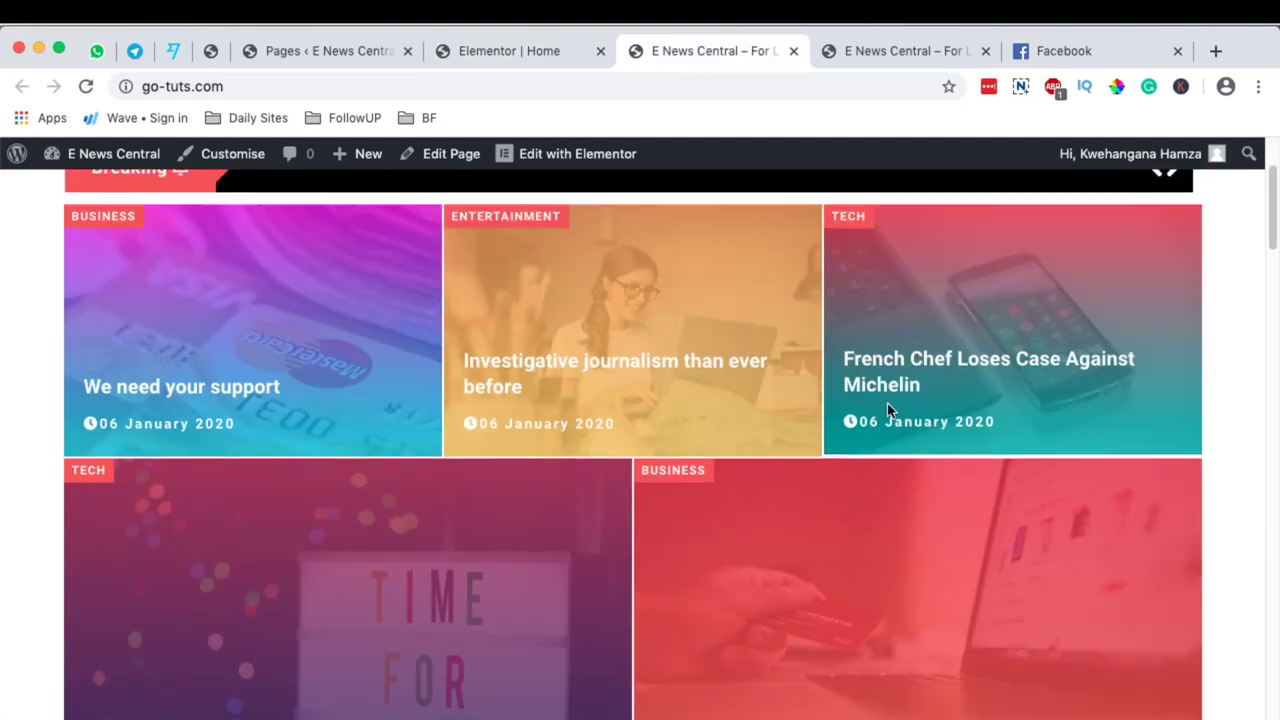
{"action": "scroll", "coordinate": [755, 505], "scroll_direction": "down", "scroll_amount": 3}
{"action": "scroll", "coordinate": [755, 505], "scroll_direction": "down", "scroll_amount": 3}
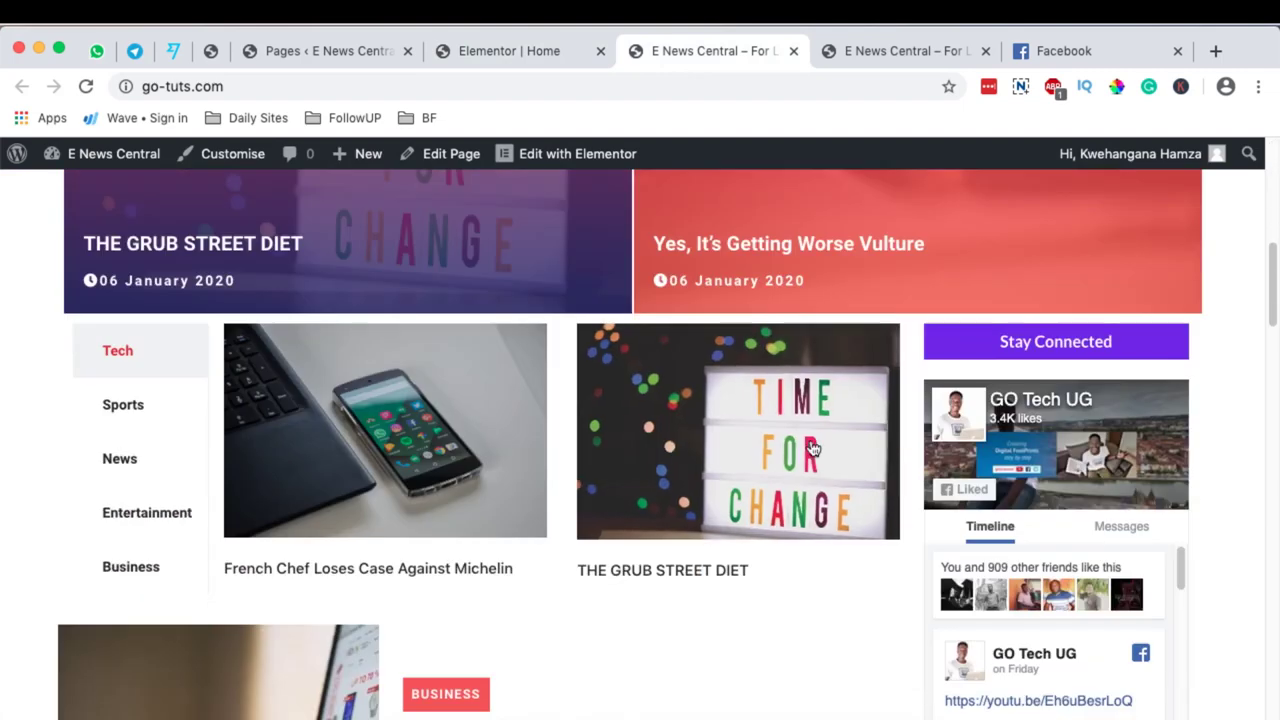
Show the News category on the live page and review the sections below it down to the three-column post cards
{"action": "left_click", "coordinate": [147, 393]}
{"action": "left_click", "coordinate": [120, 341]}
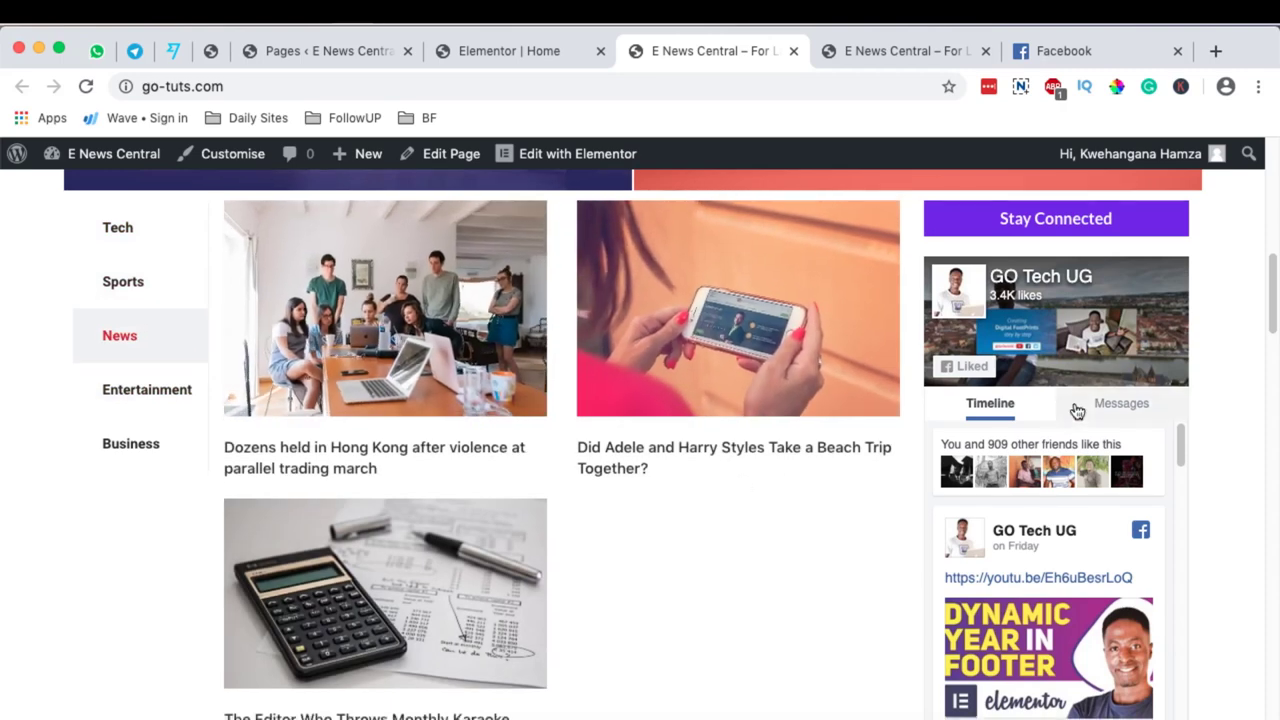
{"action": "scroll", "coordinate": [1186, 403], "scroll_direction": "down", "scroll_amount": 6}
{"action": "scroll", "coordinate": [693, 461], "scroll_direction": "down", "scroll_amount": 1}
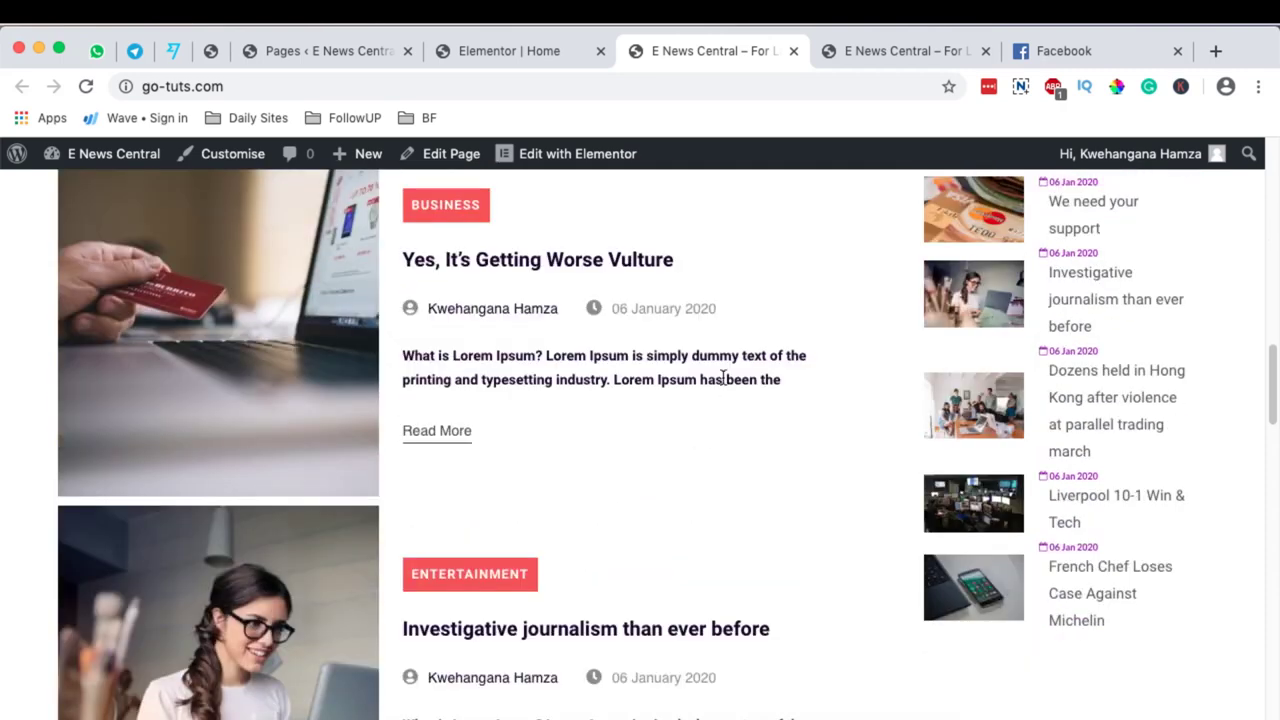
{"action": "scroll", "coordinate": [469, 489], "scroll_direction": "down", "scroll_amount": 6}
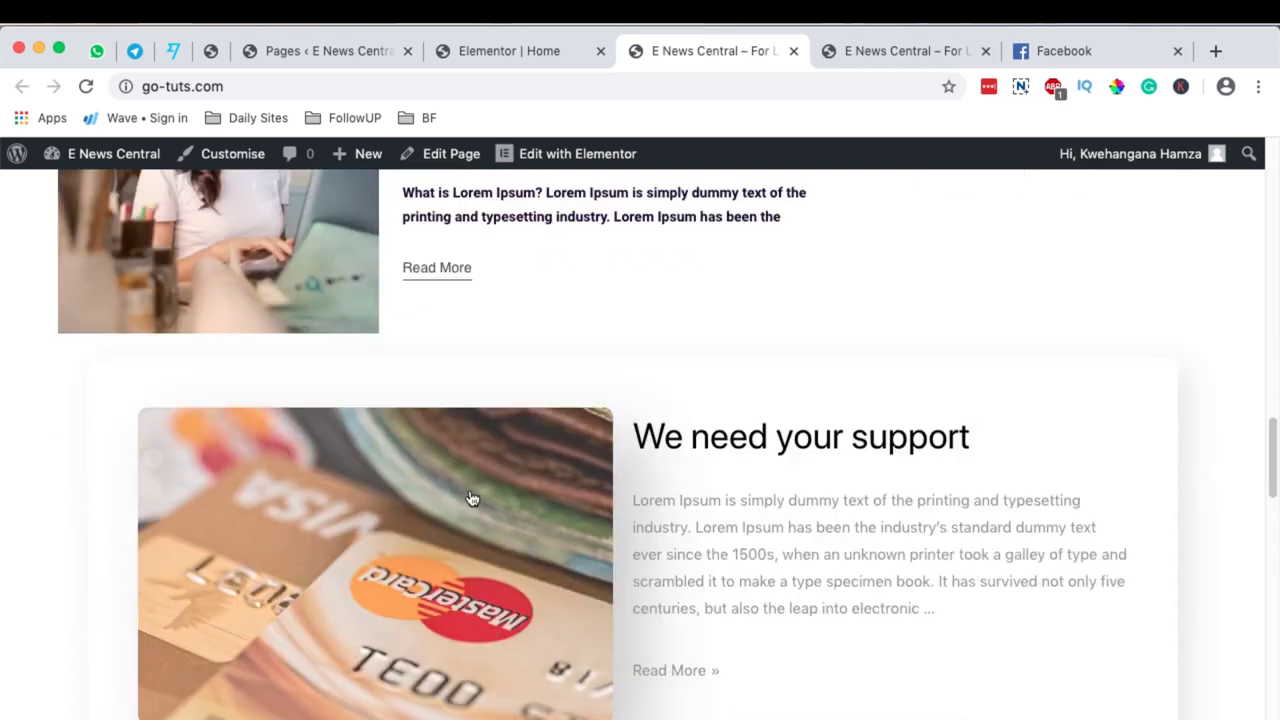
{"action": "scroll", "coordinate": [646, 552], "scroll_direction": "down", "scroll_amount": 3}
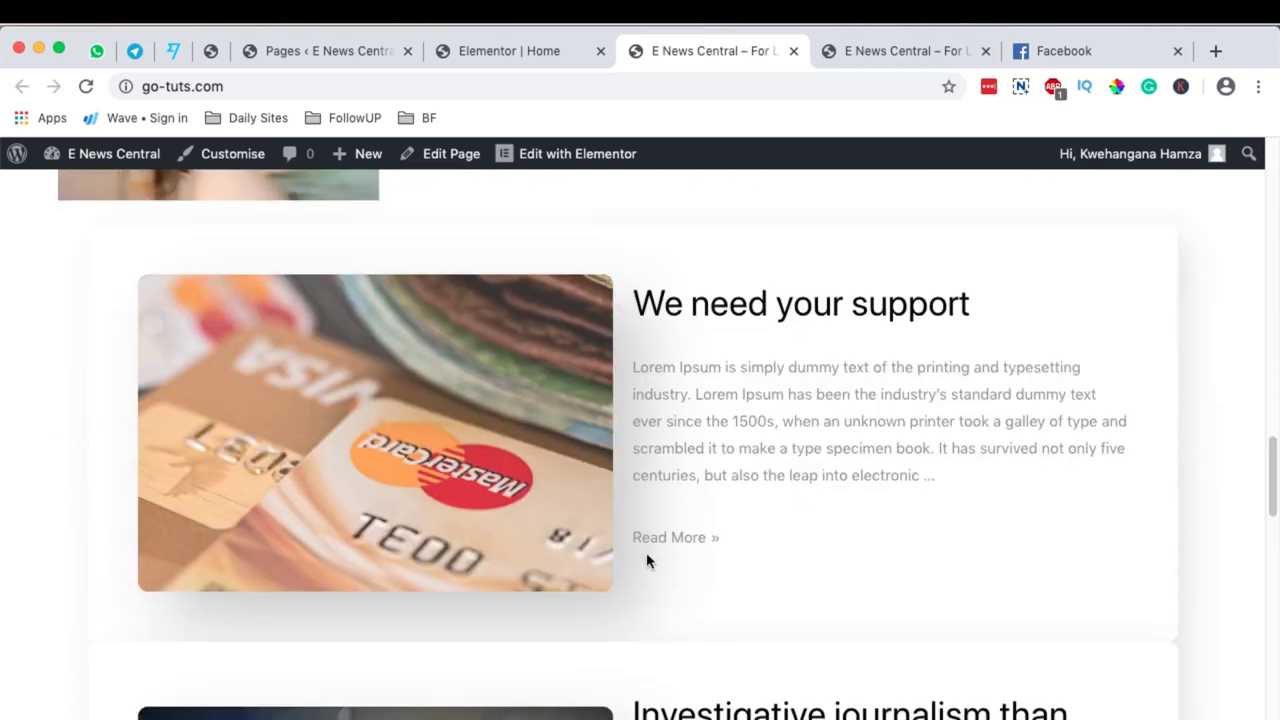
{"action": "scroll", "coordinate": [663, 538], "scroll_direction": "down", "scroll_amount": 10}
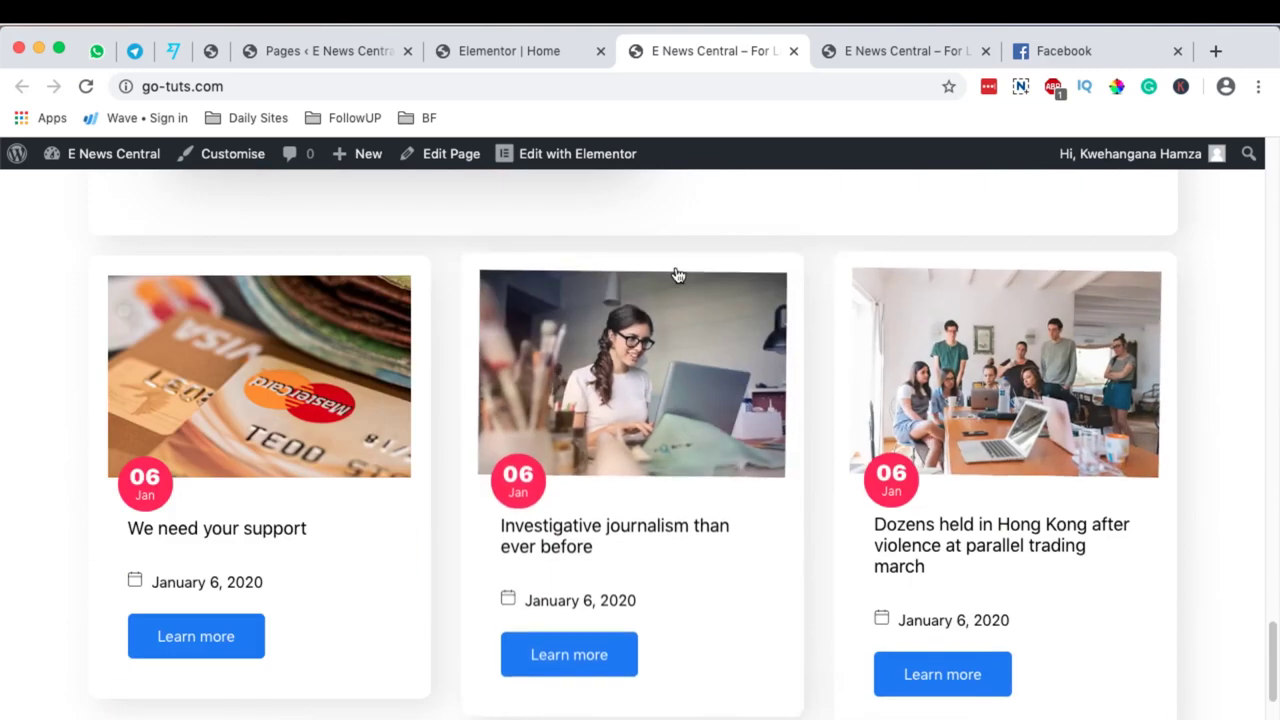
Return to the Elementor editor and add a Blog Posts widget in a new section above the existing three-column post cards
{"action": "key", "text": "ctrl+shift+Tab"}
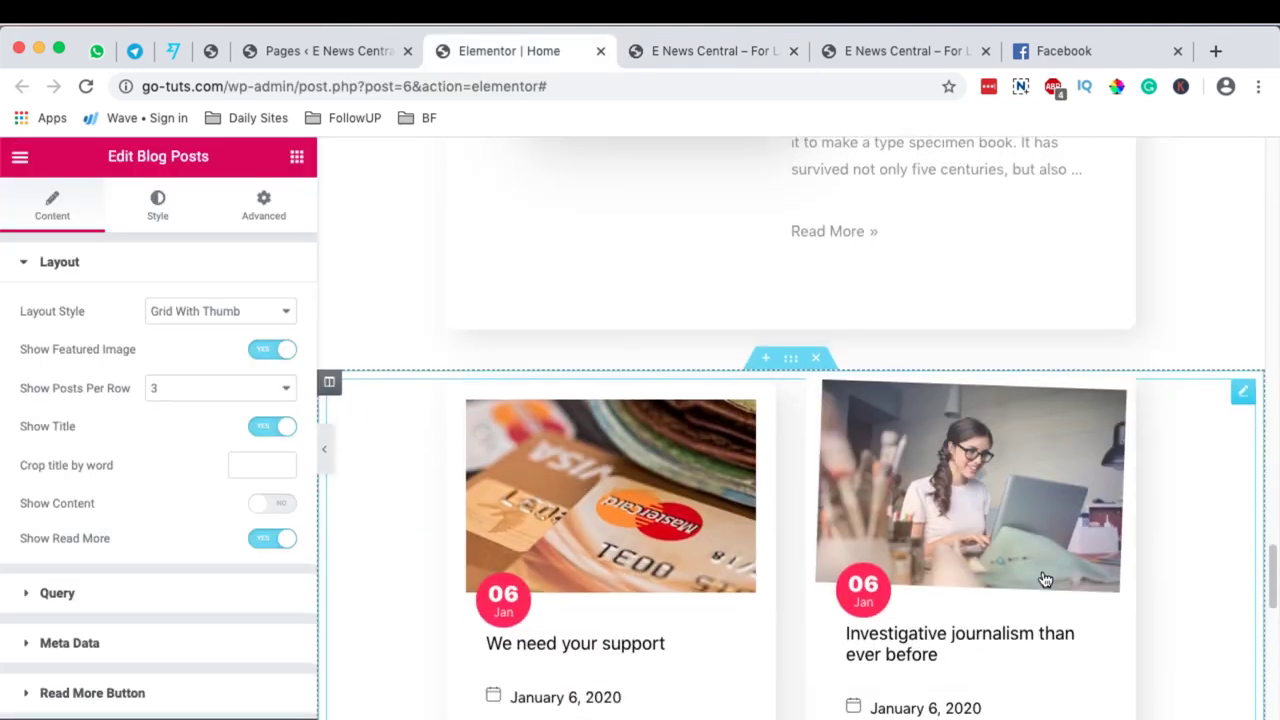
{"action": "scroll", "coordinate": [1048, 582], "scroll_direction": "down", "scroll_amount": 1}
{"action": "left_click", "coordinate": [766, 355]}
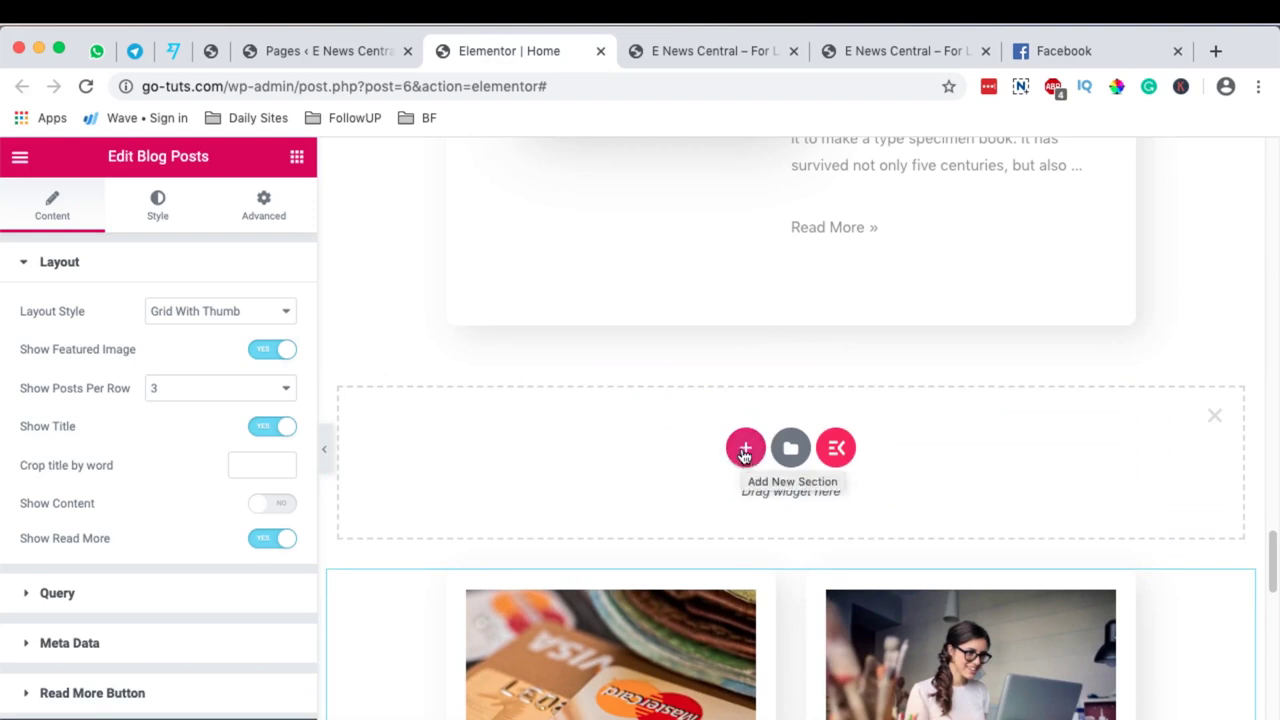
{"action": "left_click", "coordinate": [745, 449]}
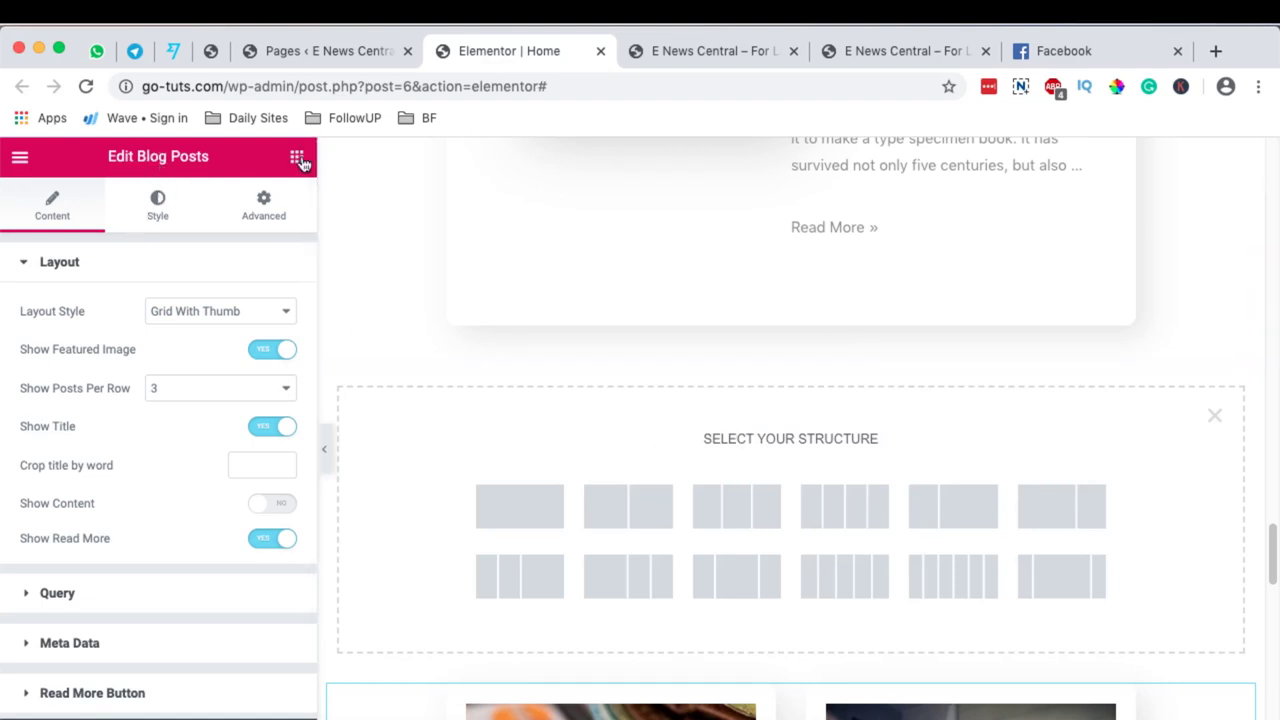
{"action": "type", "text": "blog"}
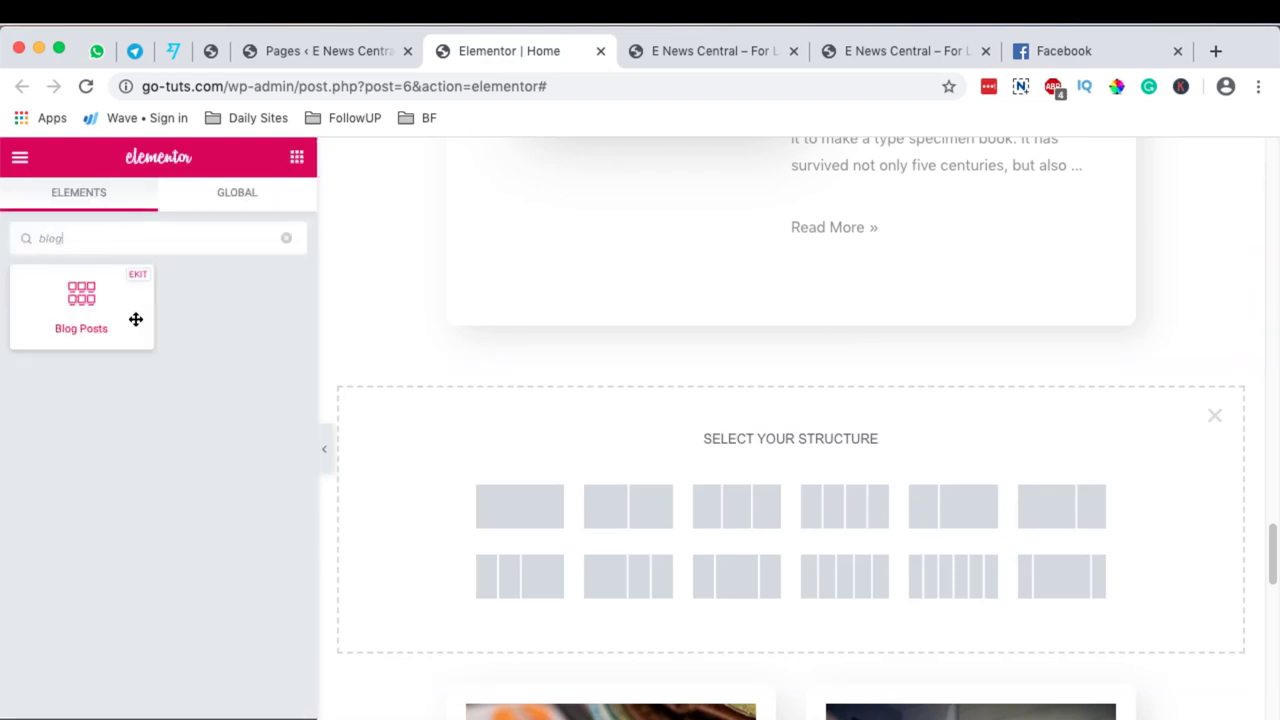
{"action": "left_click_drag", "start_coordinate": [107, 300], "coordinate": [831, 506]}
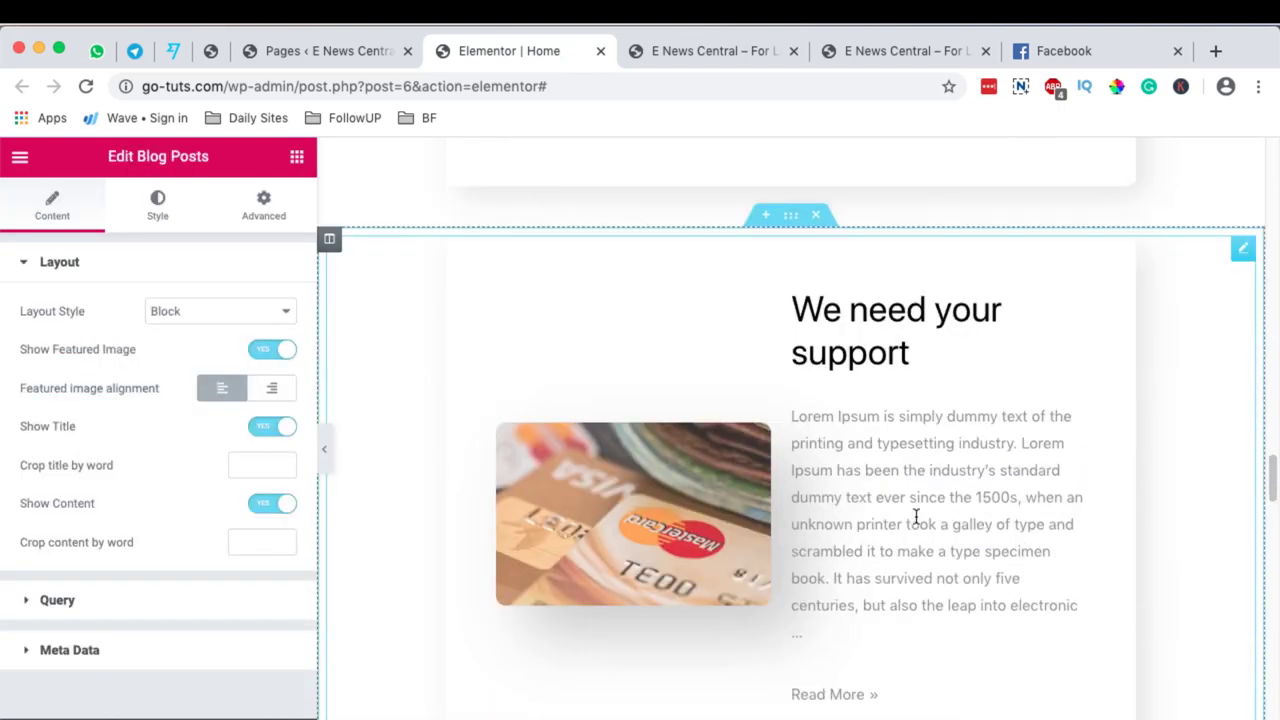
Set the new Blog Posts widget's layout style to Grid With Thumb and keep 3 posts per row
{"action": "left_click", "coordinate": [222, 312]}
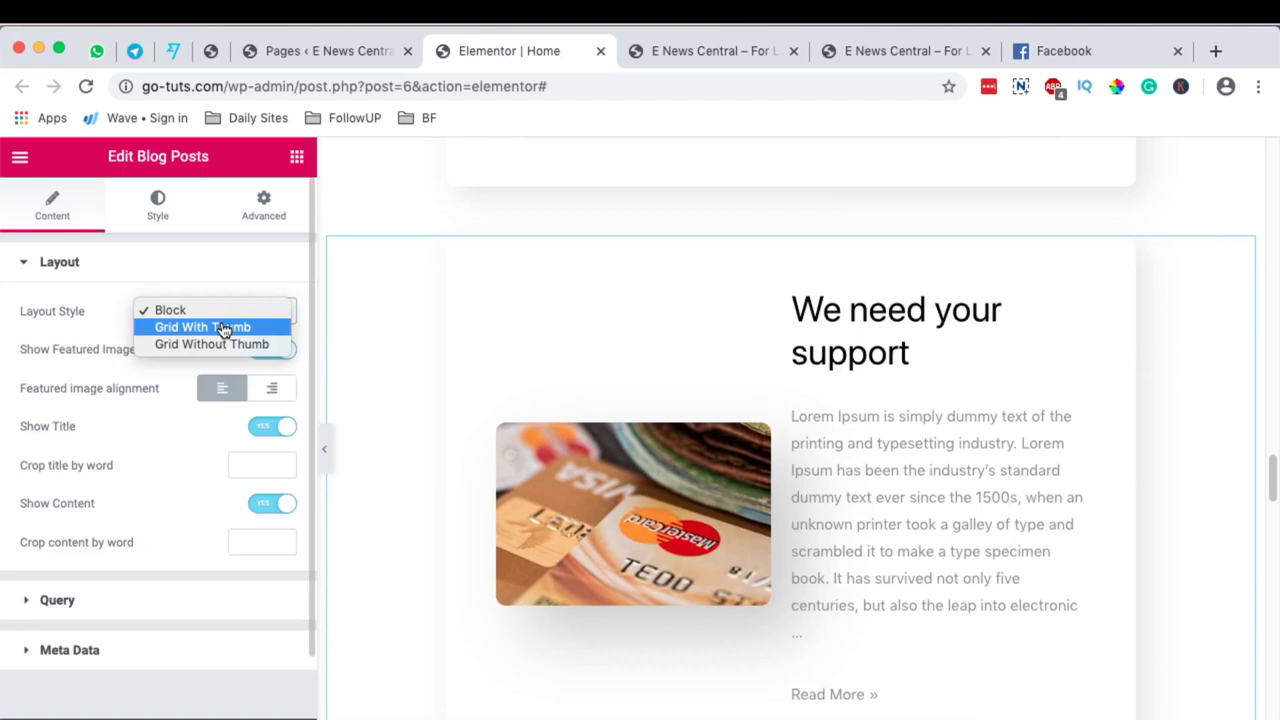
{"action": "left_click", "coordinate": [225, 328]}
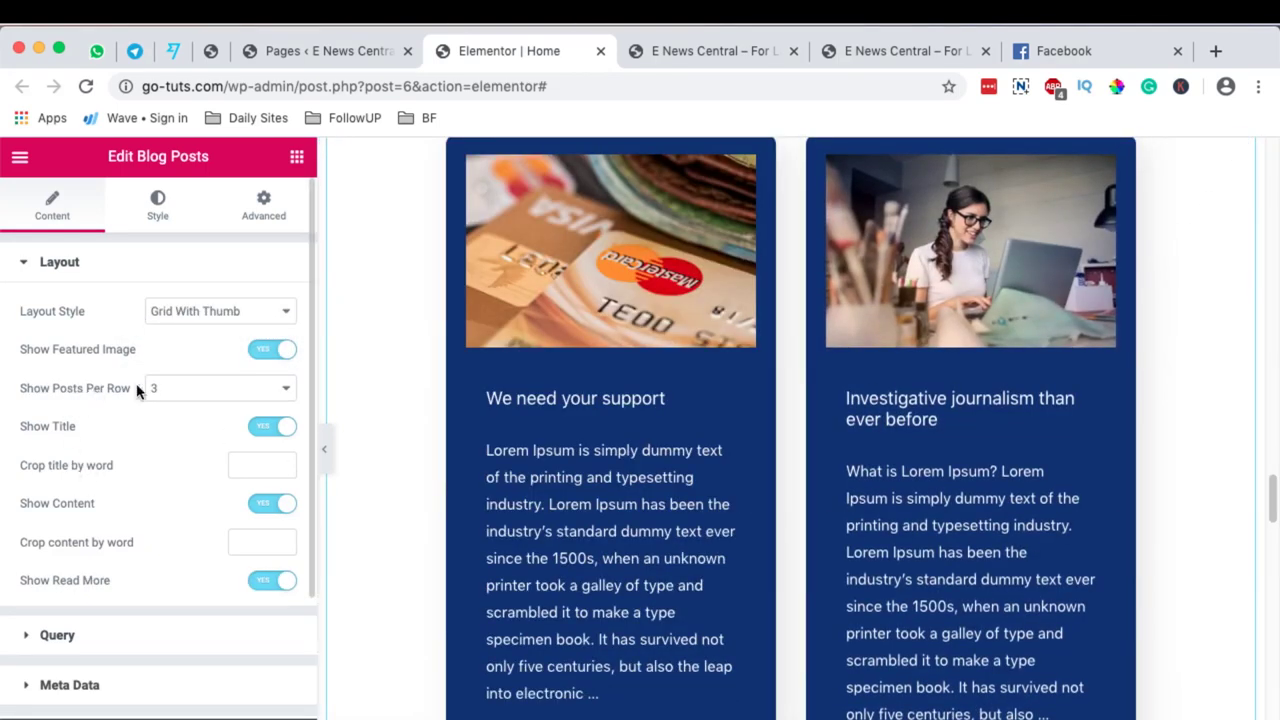
{"action": "left_click", "coordinate": [205, 388]}
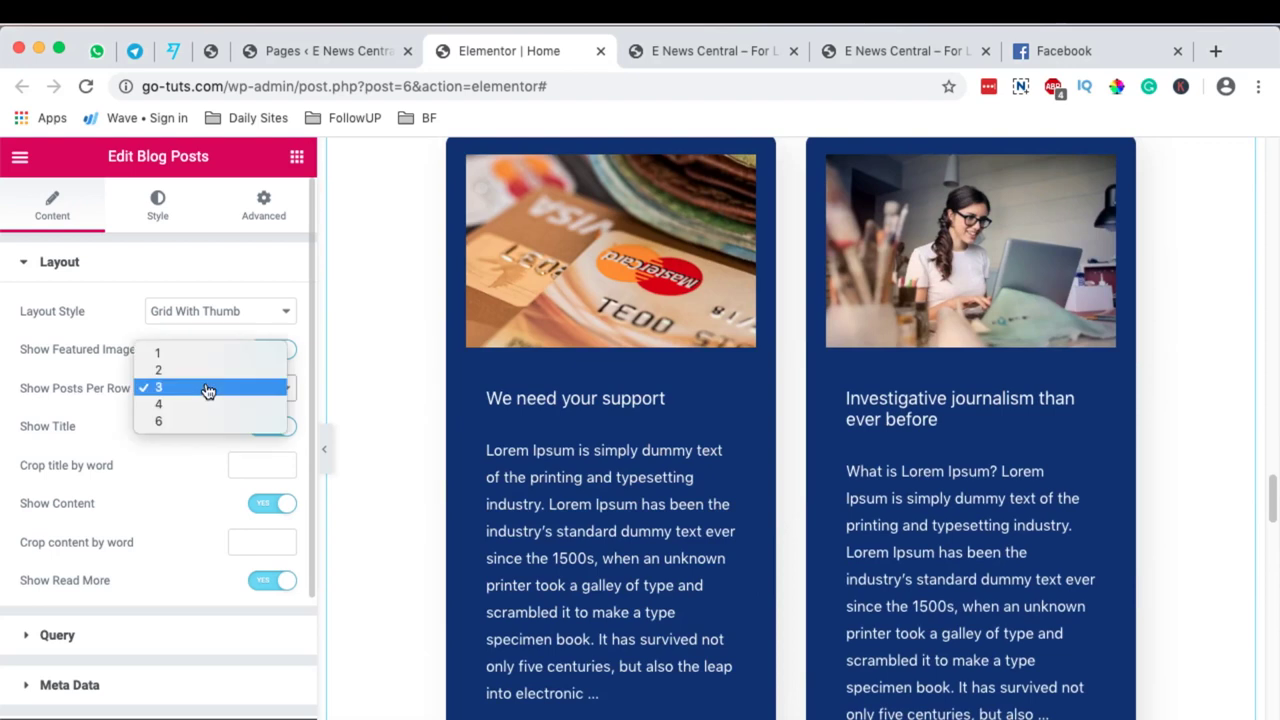
{"action": "left_click", "coordinate": [77, 395]}
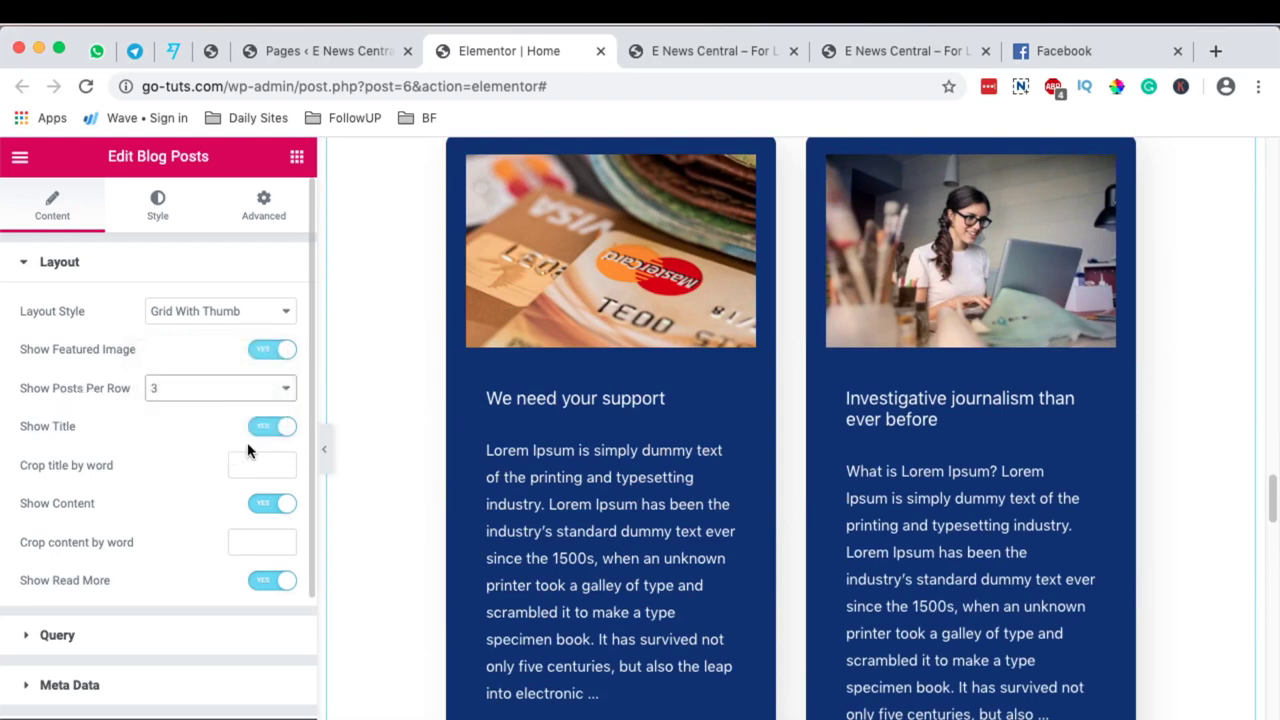
Try cropping the post titles to 1 word and clear the crop value again
{"action": "left_click", "coordinate": [231, 458]}
{"action": "scroll", "coordinate": [241, 497], "scroll_direction": "down", "scroll_amount": 1}
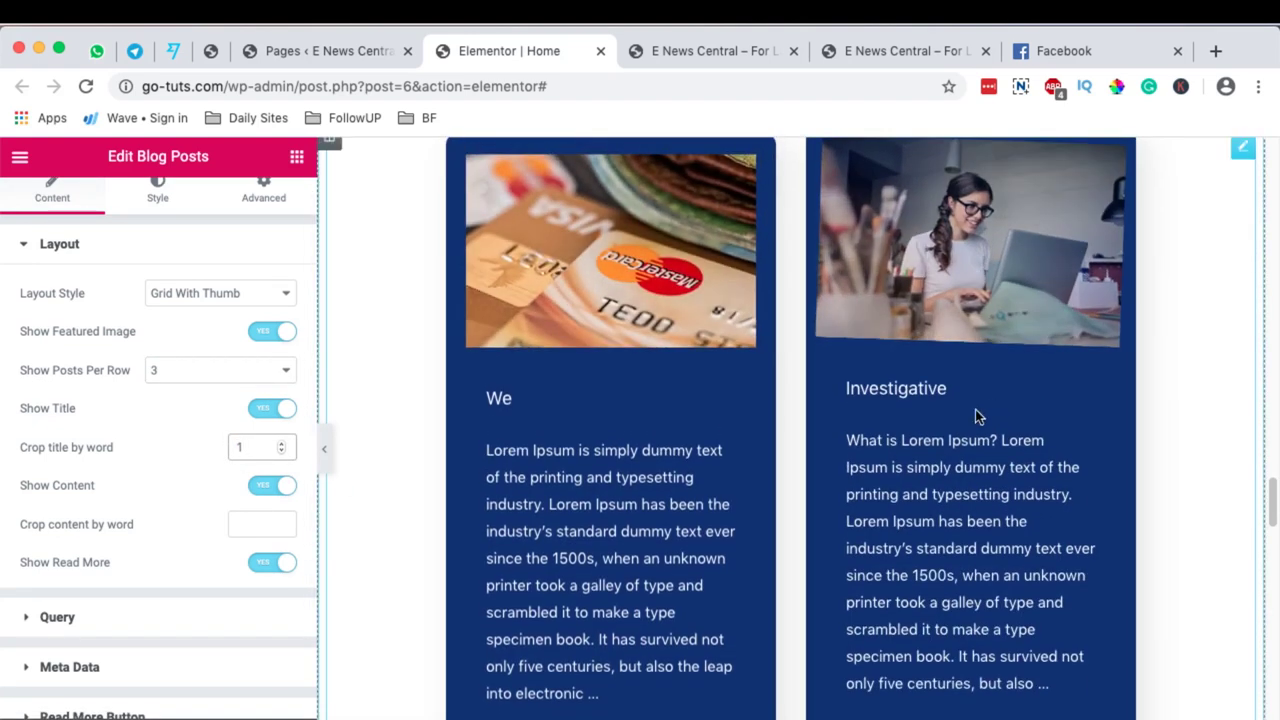
{"action": "scroll", "coordinate": [636, 557], "scroll_direction": "down", "scroll_amount": 1}
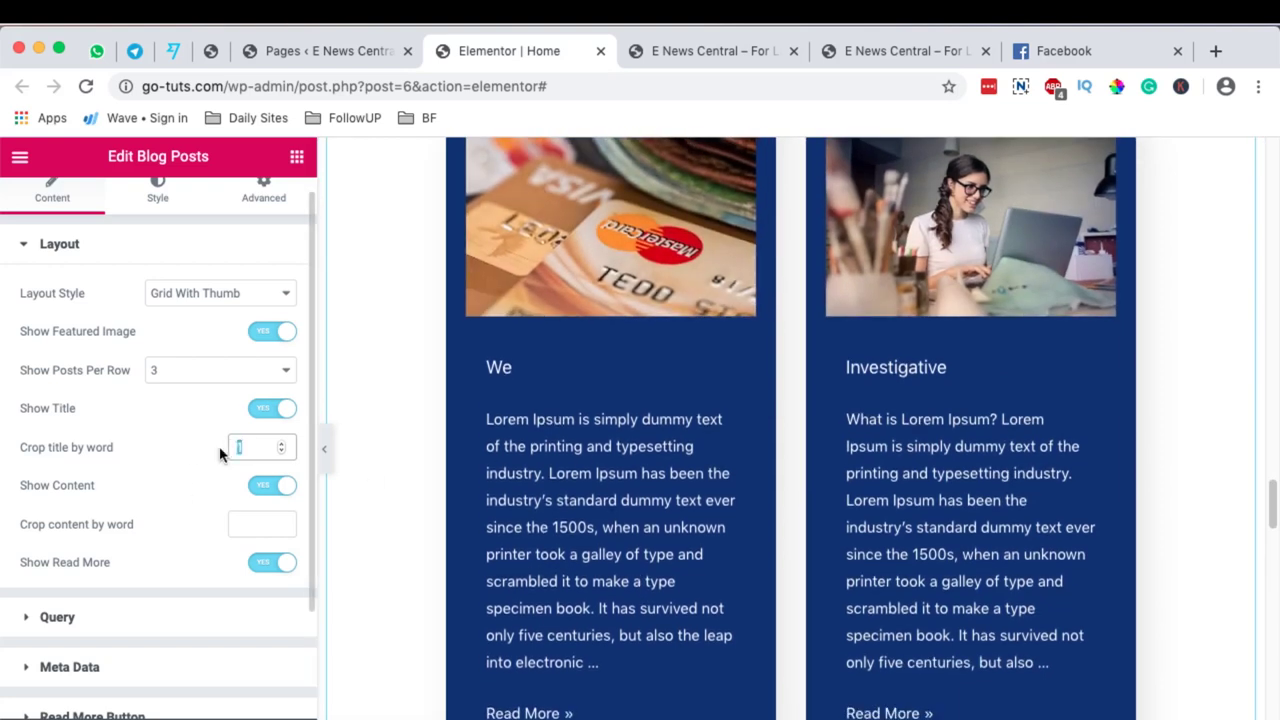
{"action": "key", "text": "BackSpace"}
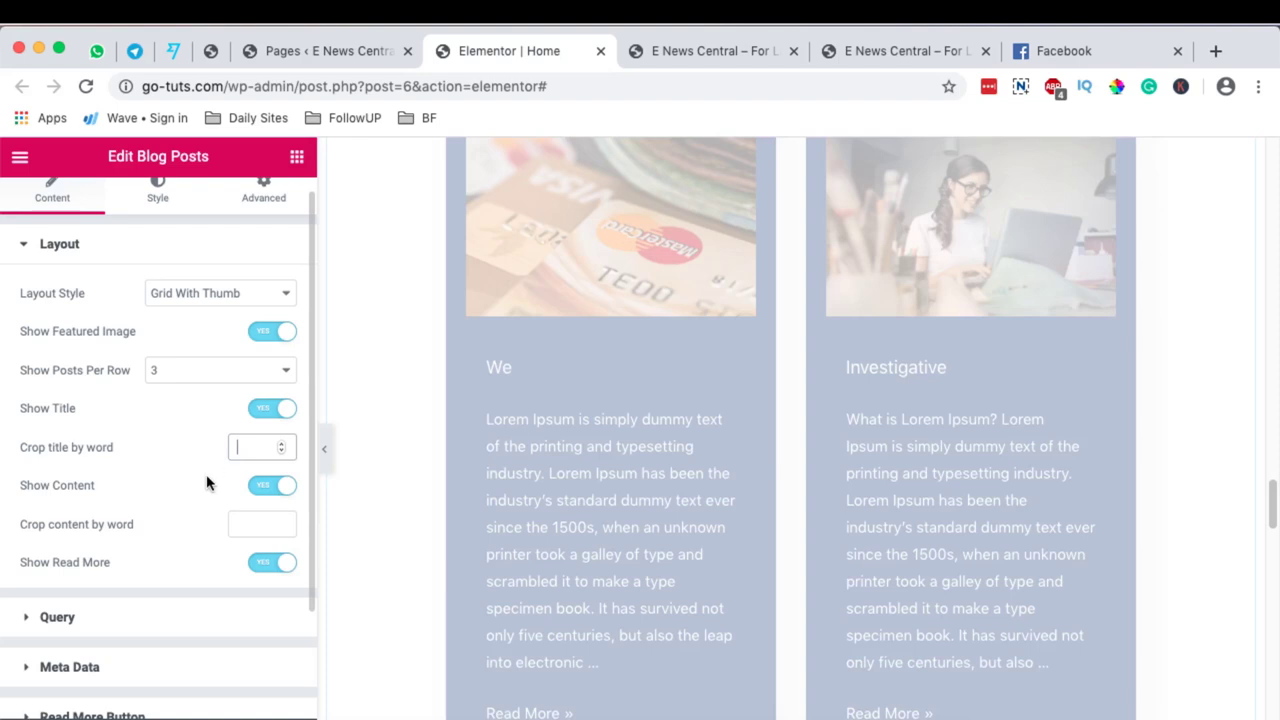
{"action": "scroll", "coordinate": [193, 486], "scroll_direction": "down", "scroll_amount": 1}
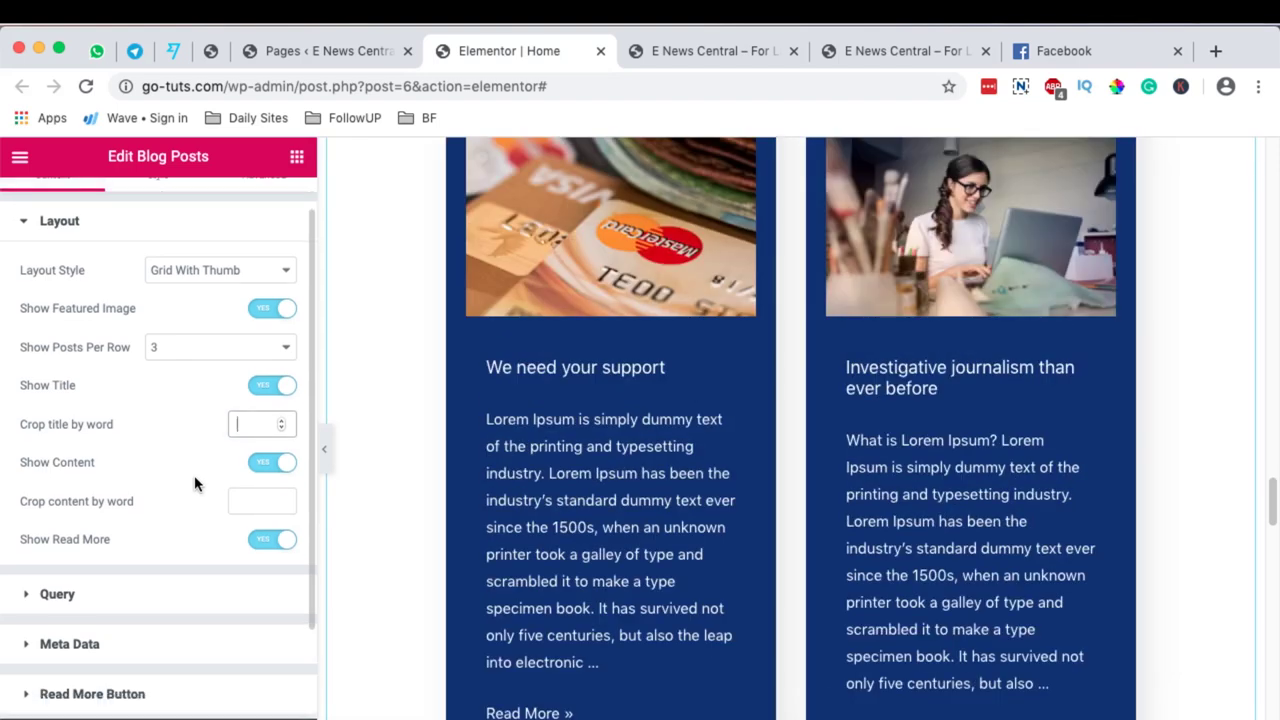
Limit the widget's query to News and Entertainment by removing the Travel, Tech, Sports and Business categories
{"action": "scroll", "coordinate": [201, 478], "scroll_direction": "down", "scroll_amount": 4}
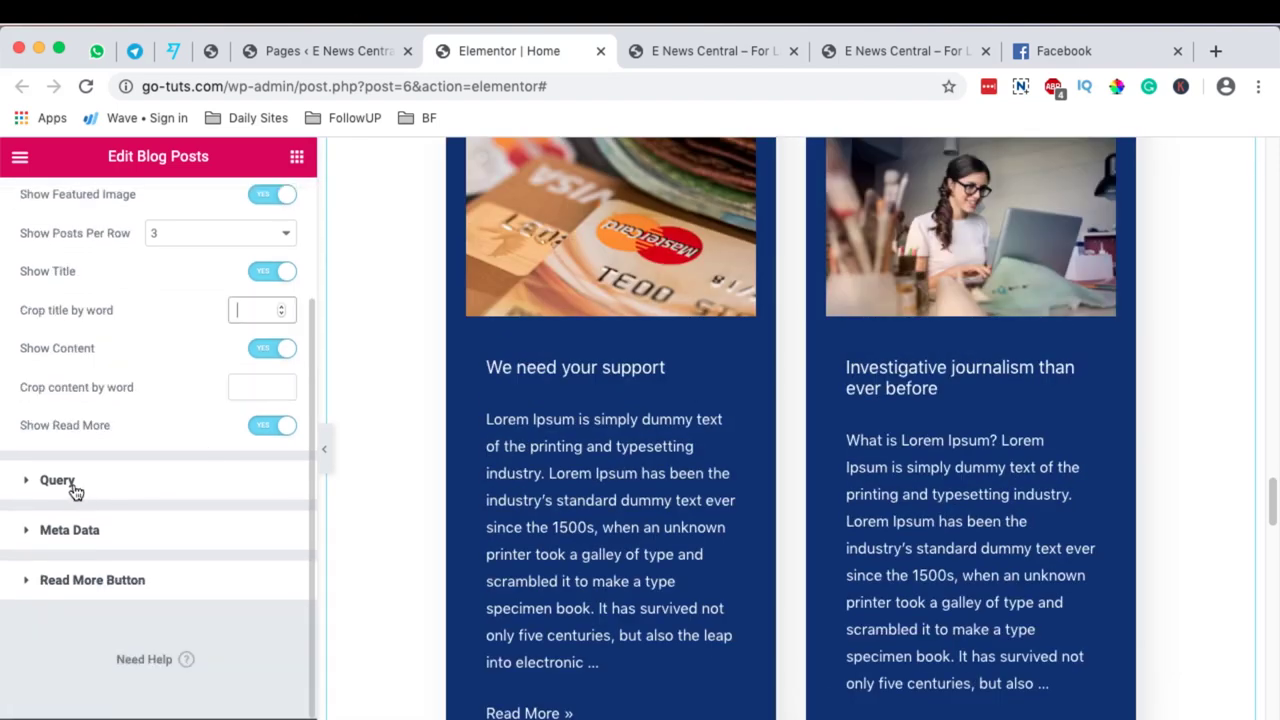
{"action": "left_click", "coordinate": [77, 484]}
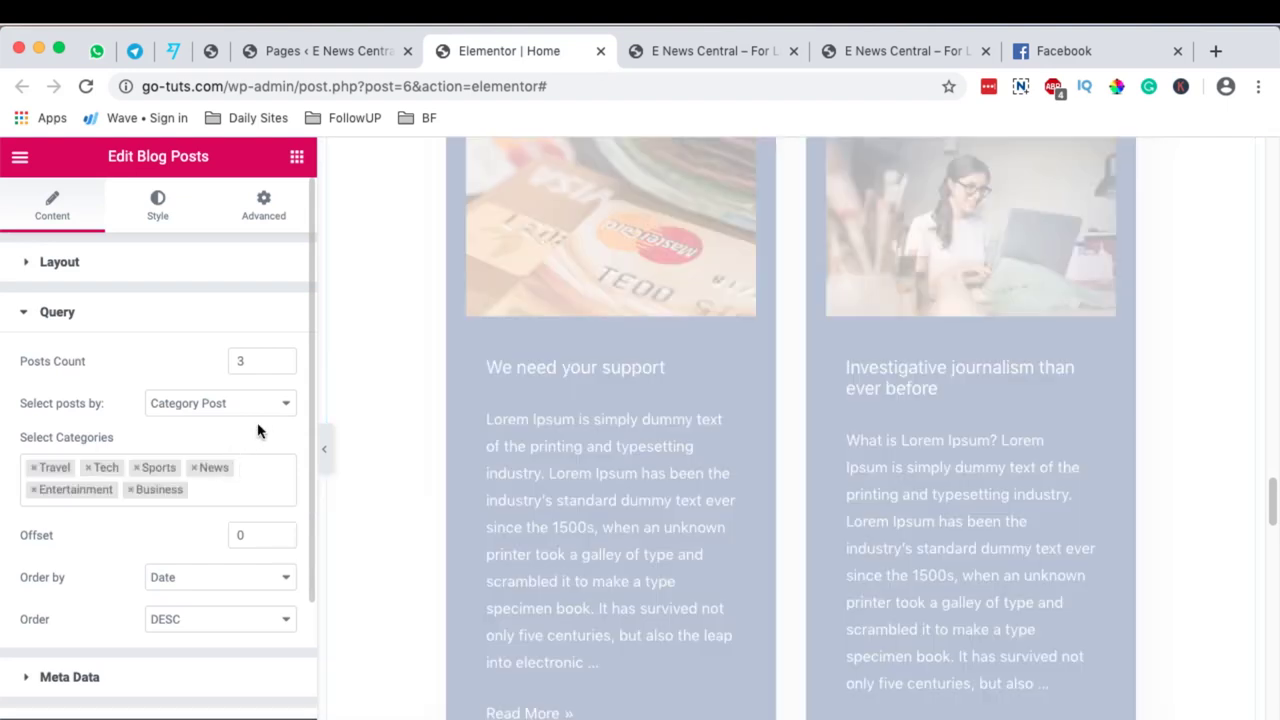
{"action": "scroll", "coordinate": [611, 480], "scroll_direction": "up", "scroll_amount": 3}
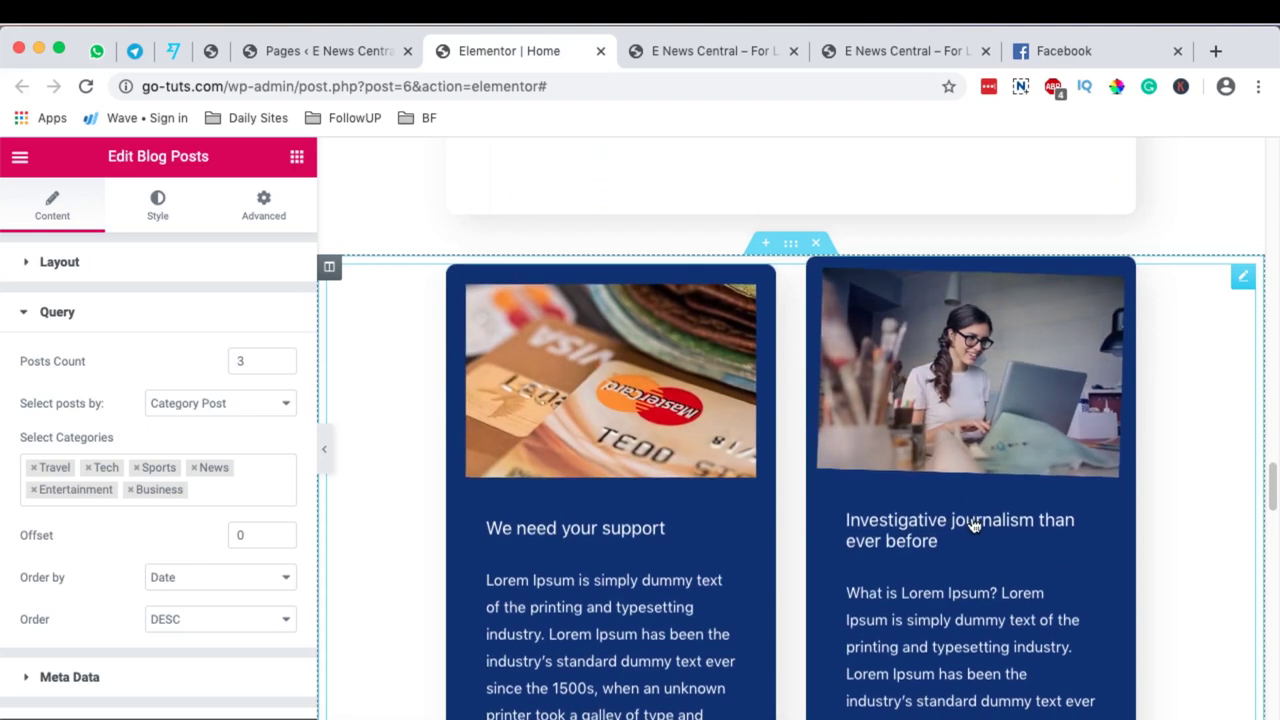
{"action": "scroll", "coordinate": [971, 526], "scroll_direction": "up", "scroll_amount": 1}
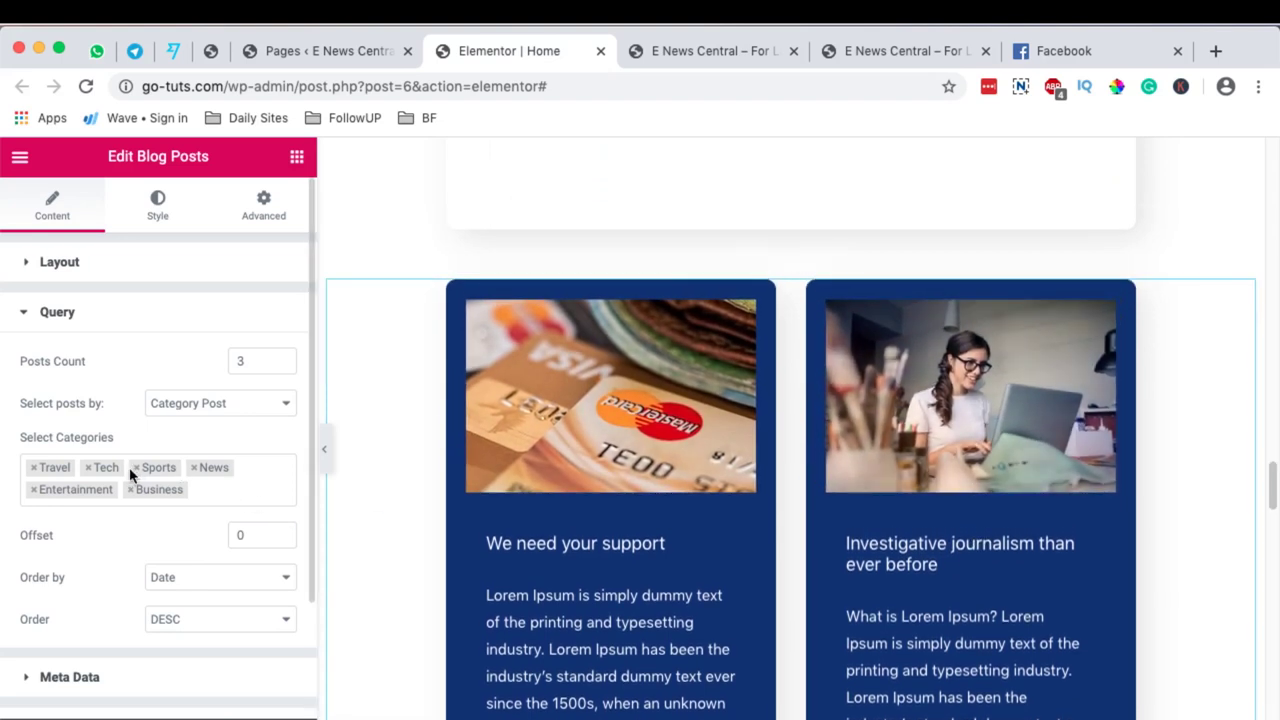
{"action": "left_click", "coordinate": [34, 468]}
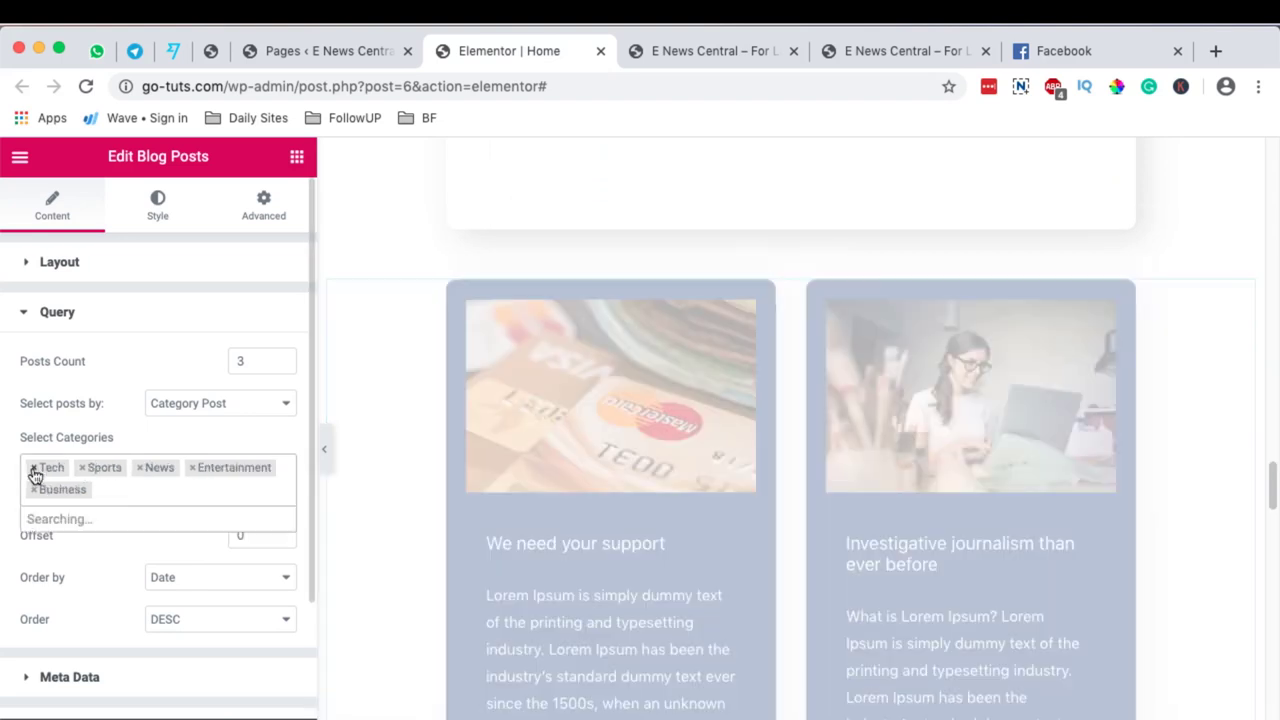
{"action": "left_click", "coordinate": [84, 469]}
{"action": "left_click", "coordinate": [34, 468]}
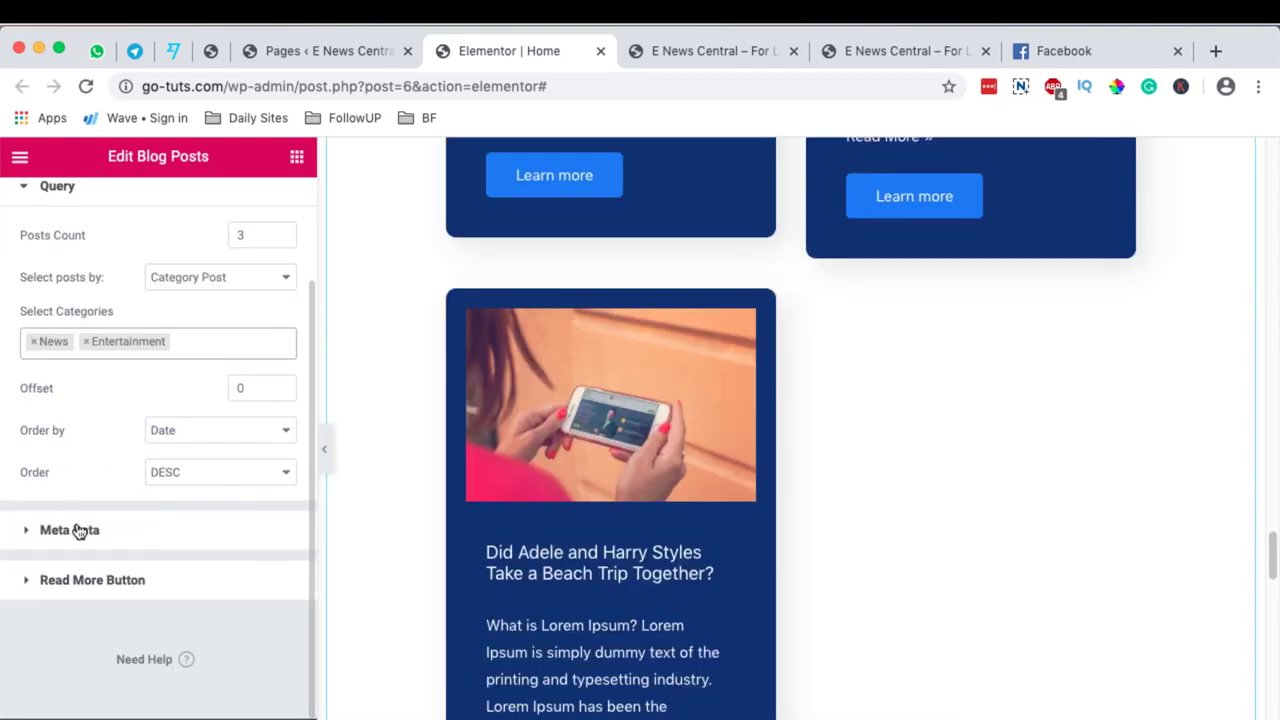
Turn on the floating date for the post cards, try the square style and go back to the round red badge
{"action": "left_click", "coordinate": [71, 528]}
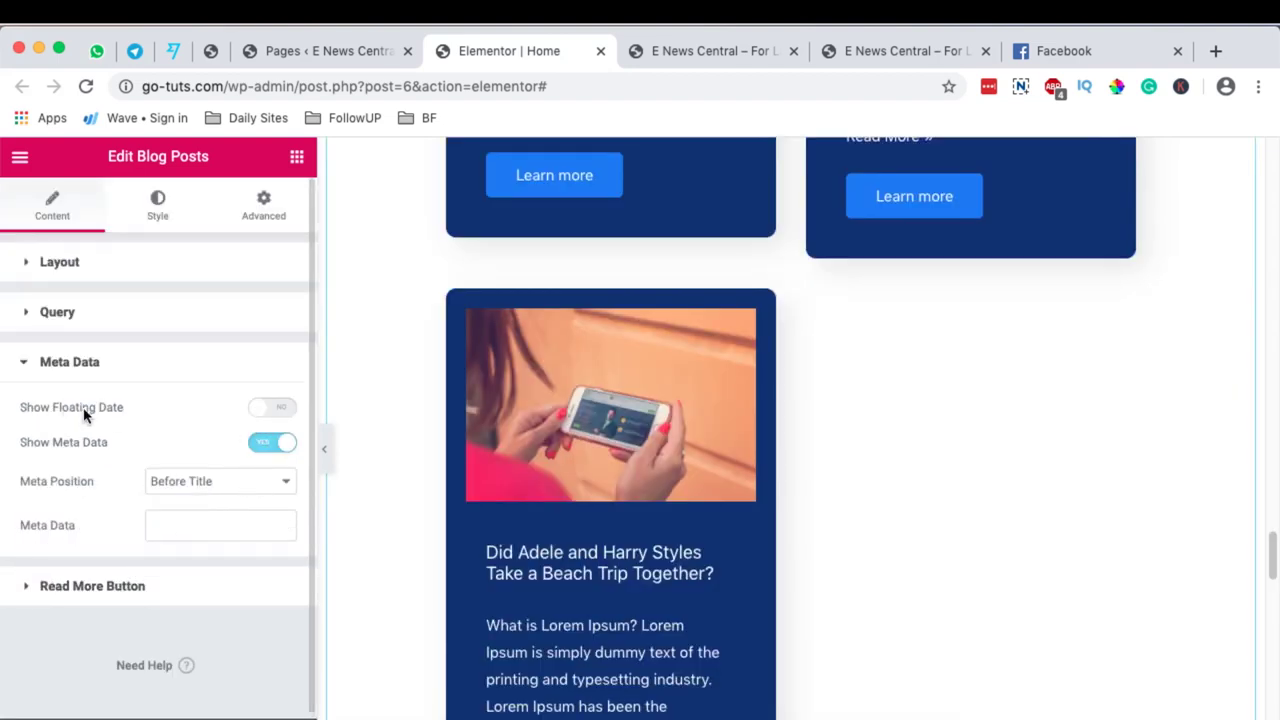
{"action": "left_click", "coordinate": [286, 411]}
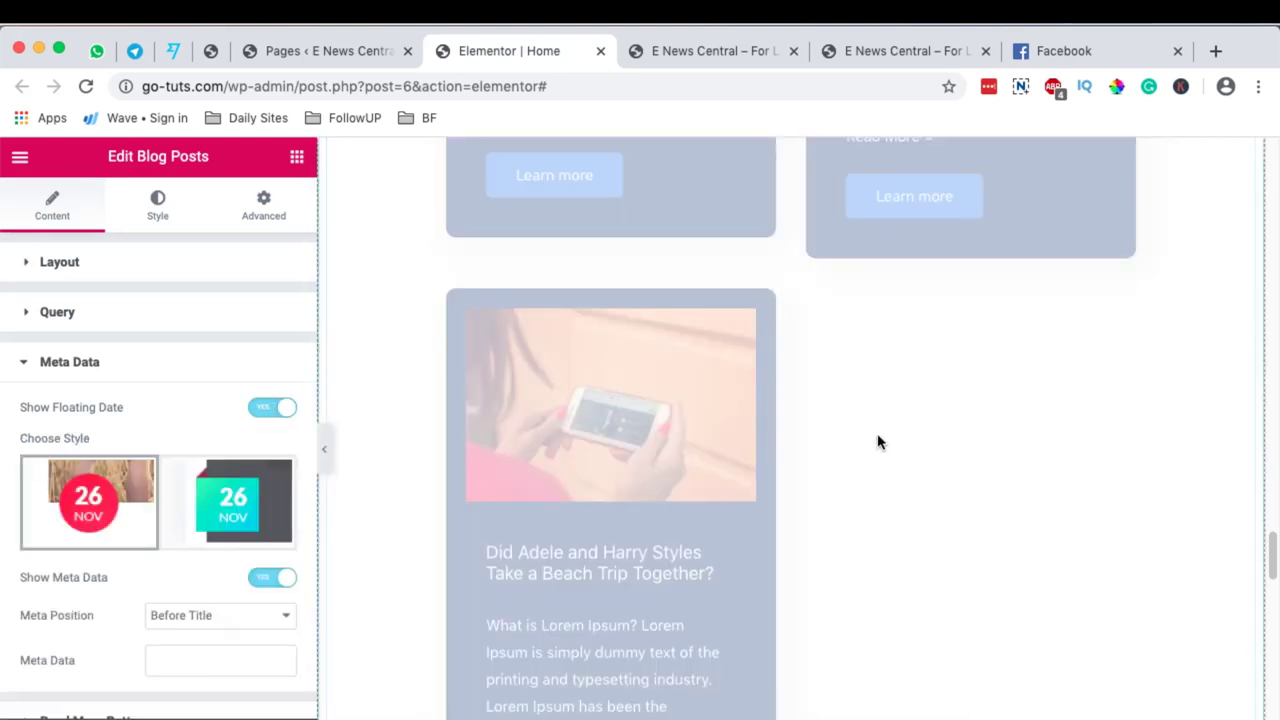
{"action": "mouse_move", "coordinate": [63, 513]}
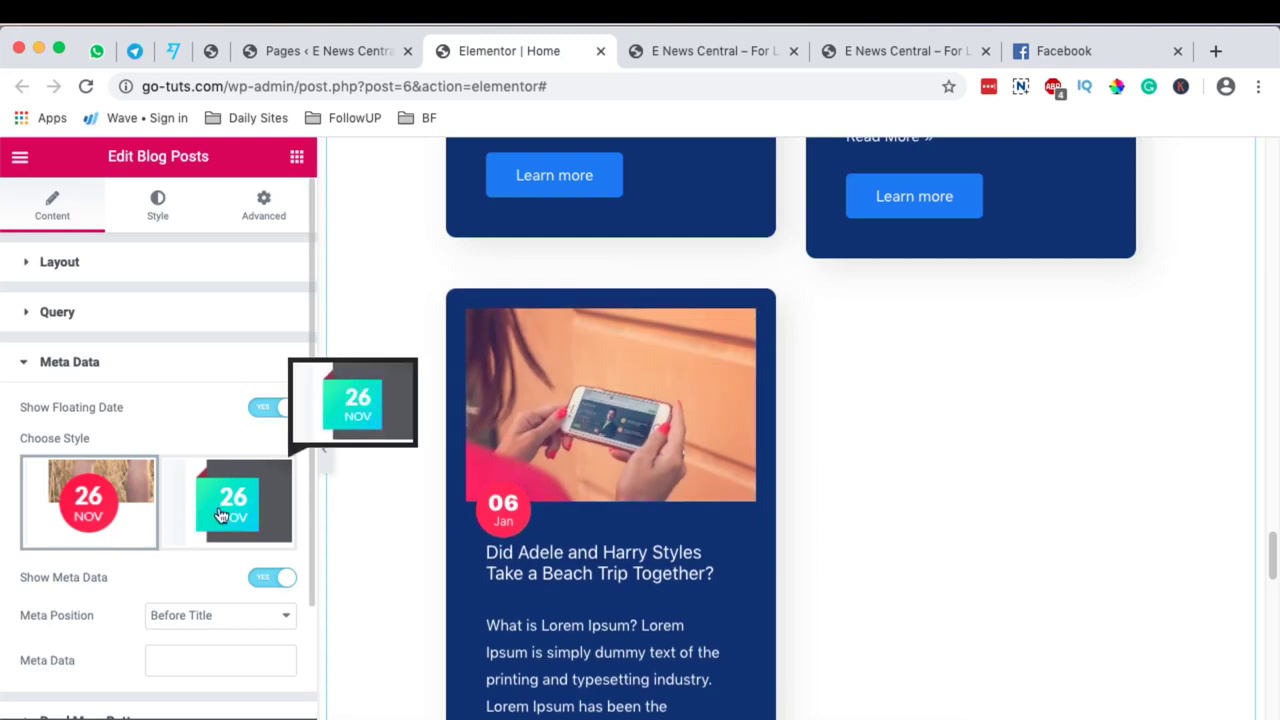
{"action": "left_click", "coordinate": [223, 516]}
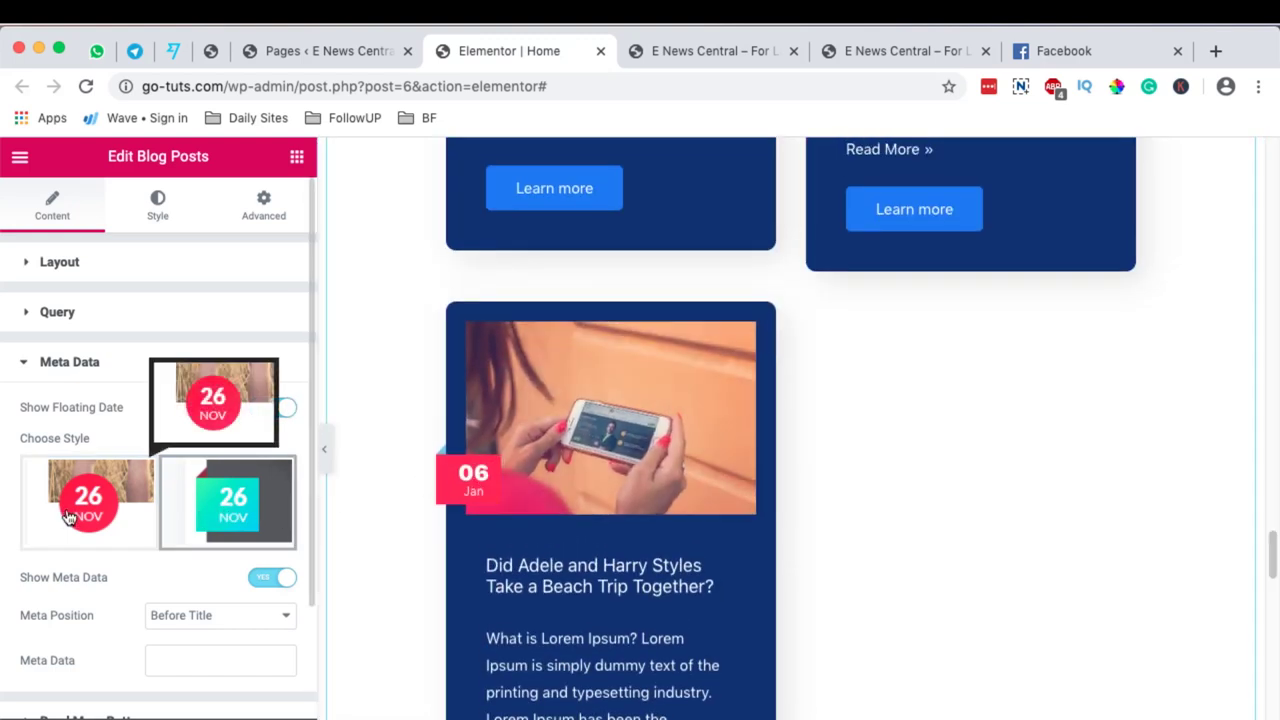
{"action": "left_click", "coordinate": [110, 510]}
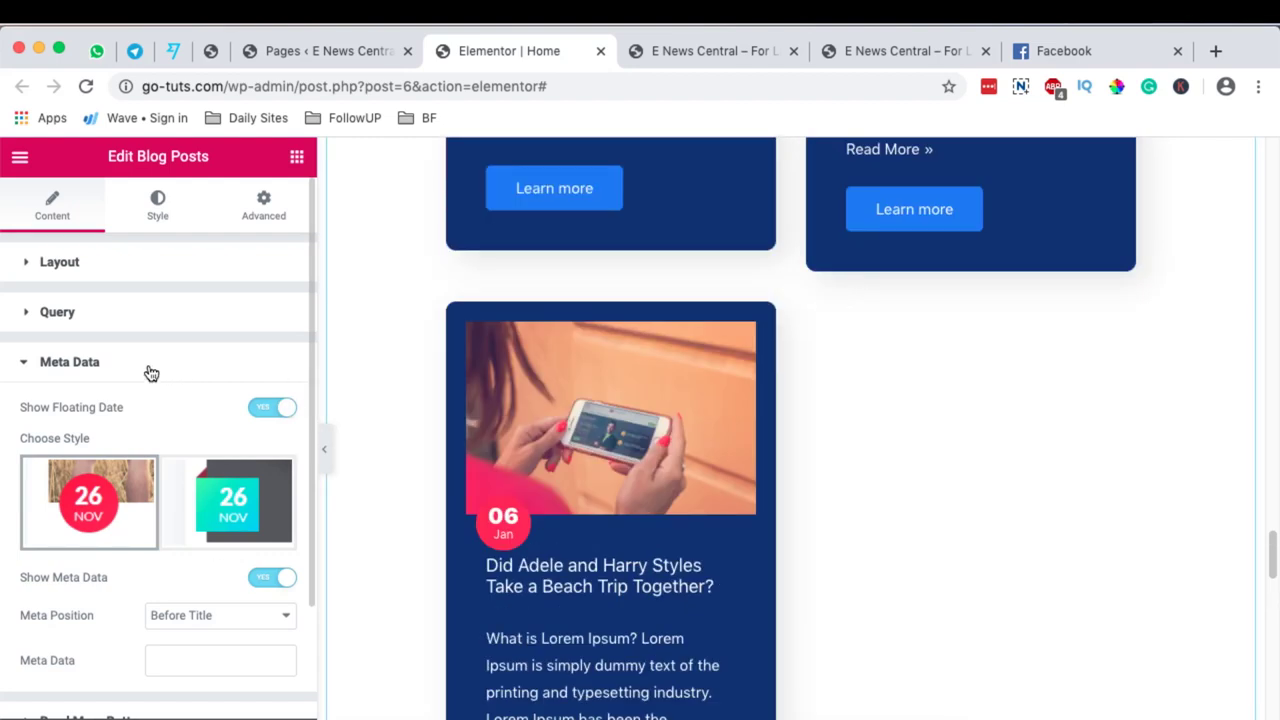
Check the Read More Button settings and compare the post cards' Learn more buttons with the existing section below
{"action": "left_click", "coordinate": [90, 363]}
{"action": "left_click", "coordinate": [88, 420]}
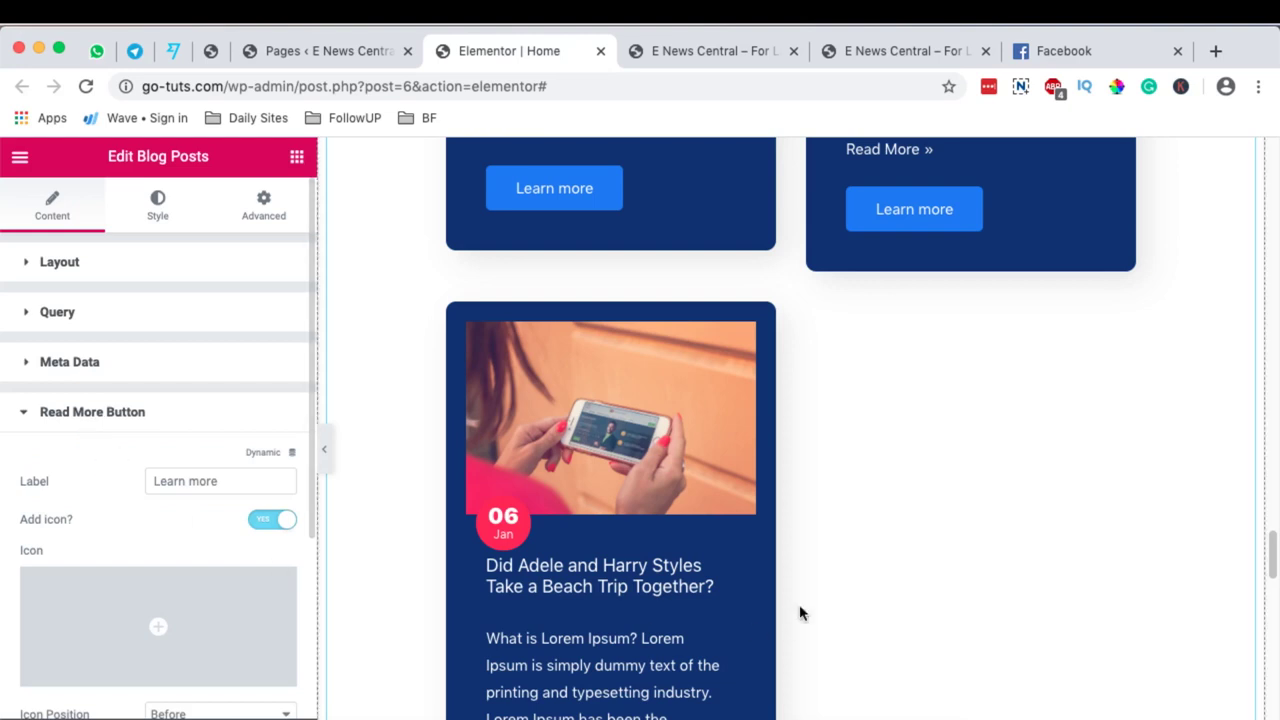
{"action": "scroll", "coordinate": [800, 608], "scroll_direction": "down", "scroll_amount": 5}
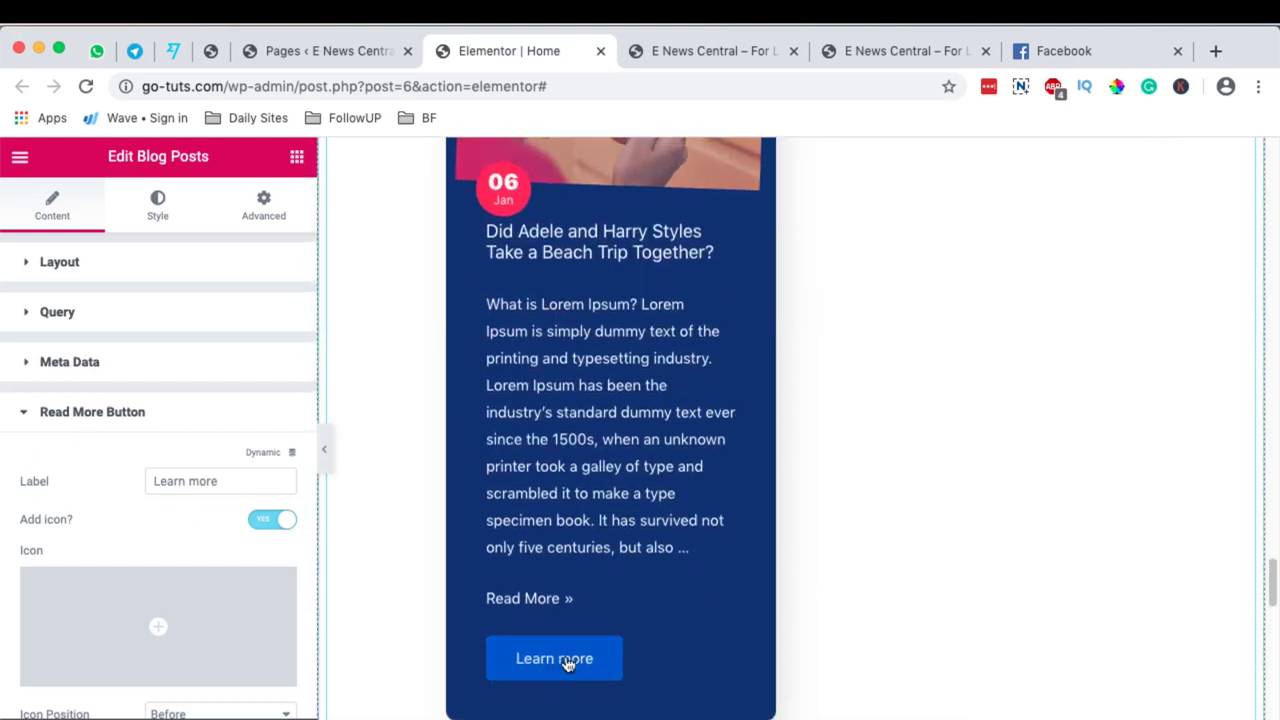
{"action": "scroll", "coordinate": [606, 646], "scroll_direction": "down", "scroll_amount": 5}
{"action": "scroll", "coordinate": [300, 566], "scroll_direction": "down", "scroll_amount": 1}
{"action": "scroll", "coordinate": [634, 568], "scroll_direction": "up", "scroll_amount": 2}
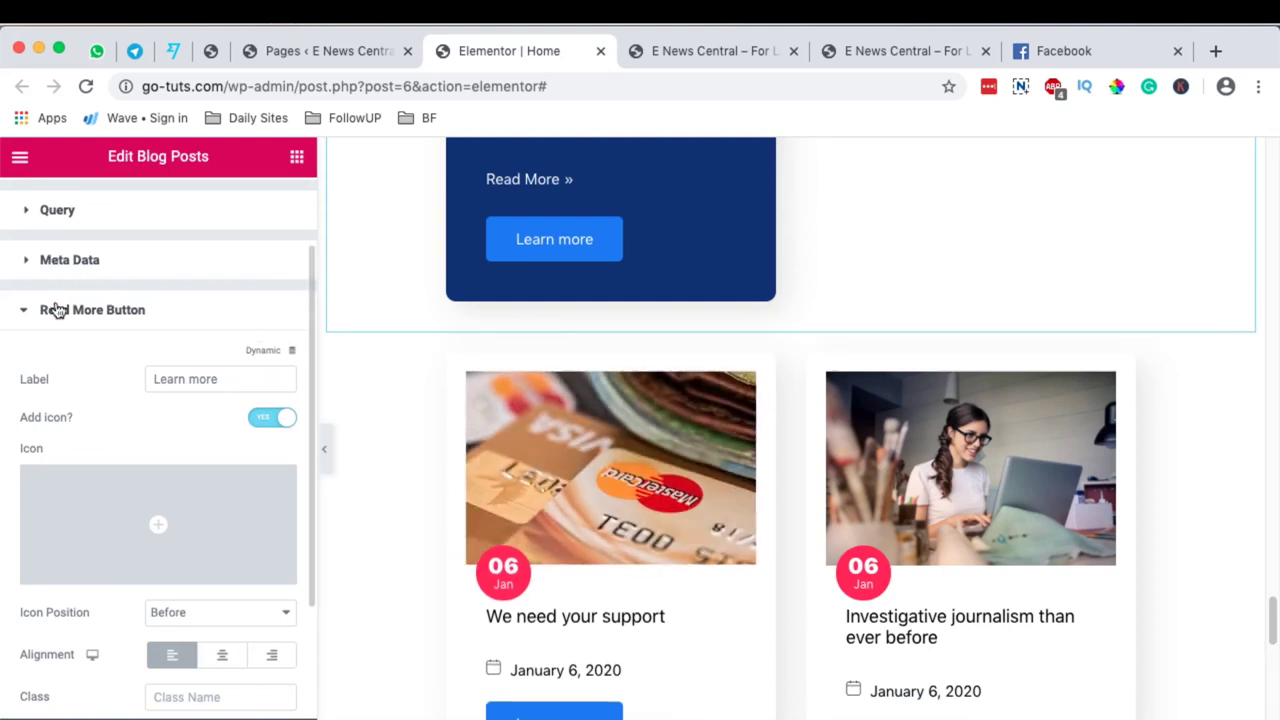
Add Date to the new post cards' meta data and set the meta position to After Title
{"action": "left_click", "coordinate": [86, 260]}
{"action": "mouse_move", "coordinate": [219, 493]}
{"action": "scroll", "coordinate": [219, 493], "scroll_direction": "down", "scroll_amount": 3}
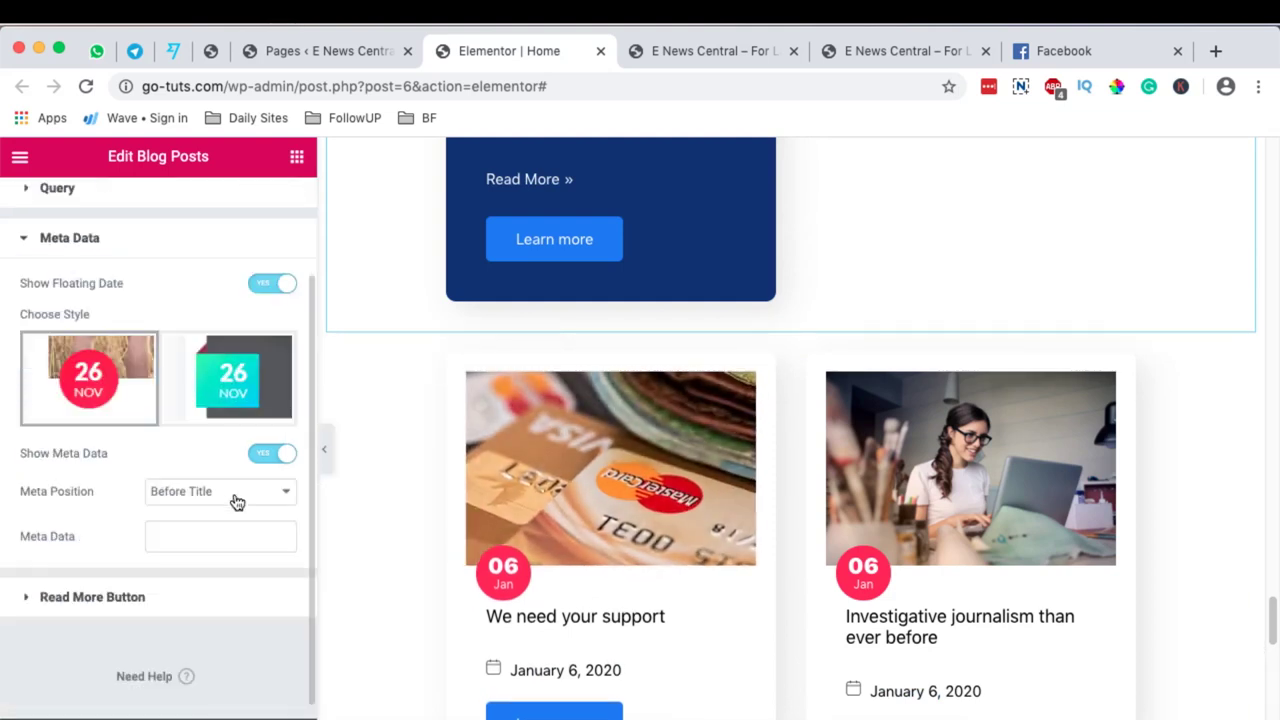
{"action": "left_click", "coordinate": [199, 451]}
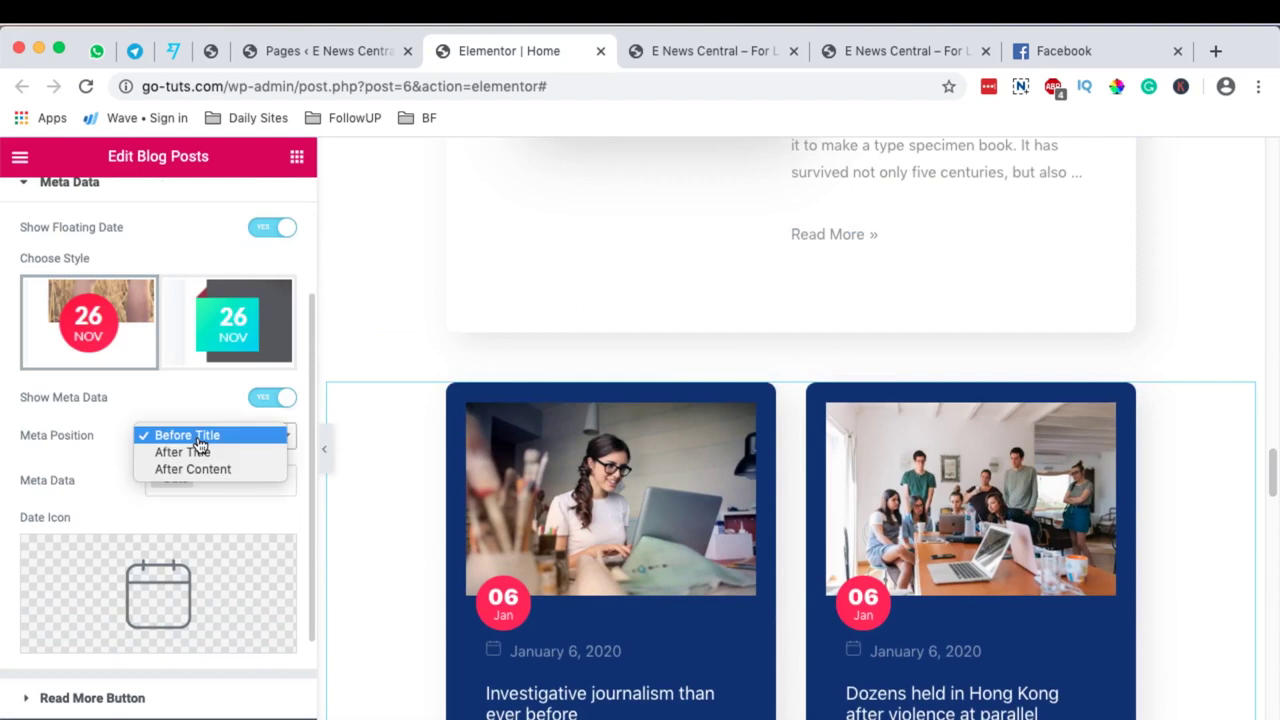
{"action": "left_click", "coordinate": [89, 458]}
{"action": "left_click", "coordinate": [207, 445]}
{"action": "left_click", "coordinate": [200, 452]}
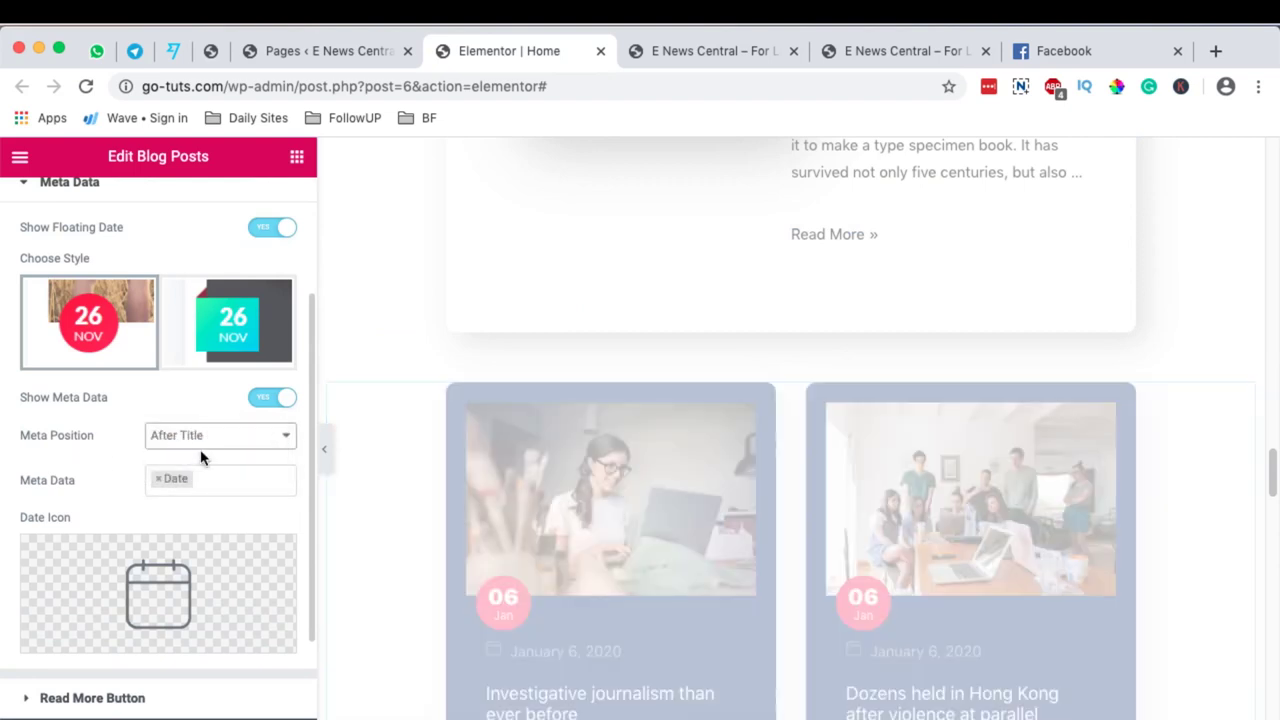
{"action": "scroll", "coordinate": [642, 480], "scroll_direction": "down", "scroll_amount": 5}
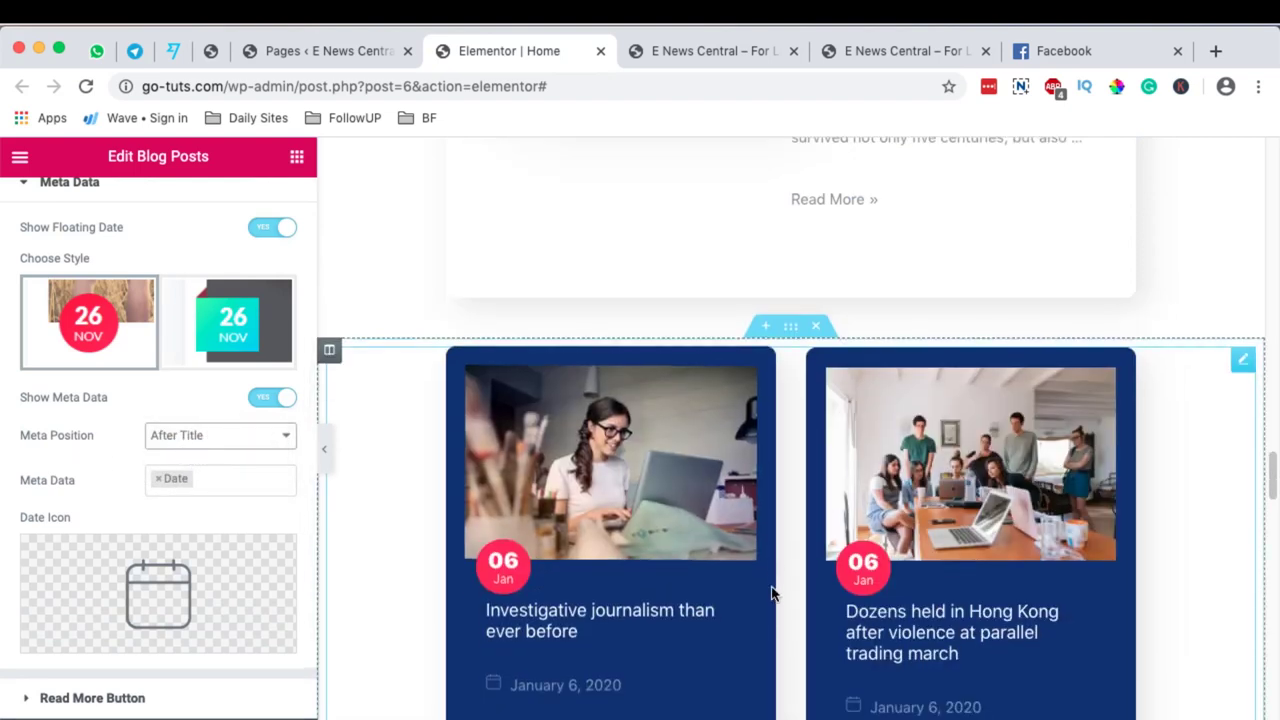
{"action": "left_click", "coordinate": [423, 528]}
Turn off Show Content for the new Blog Posts widget, leaving its other layout options enabled
{"action": "scroll", "coordinate": [433, 400], "scroll_direction": "up", "scroll_amount": 3}
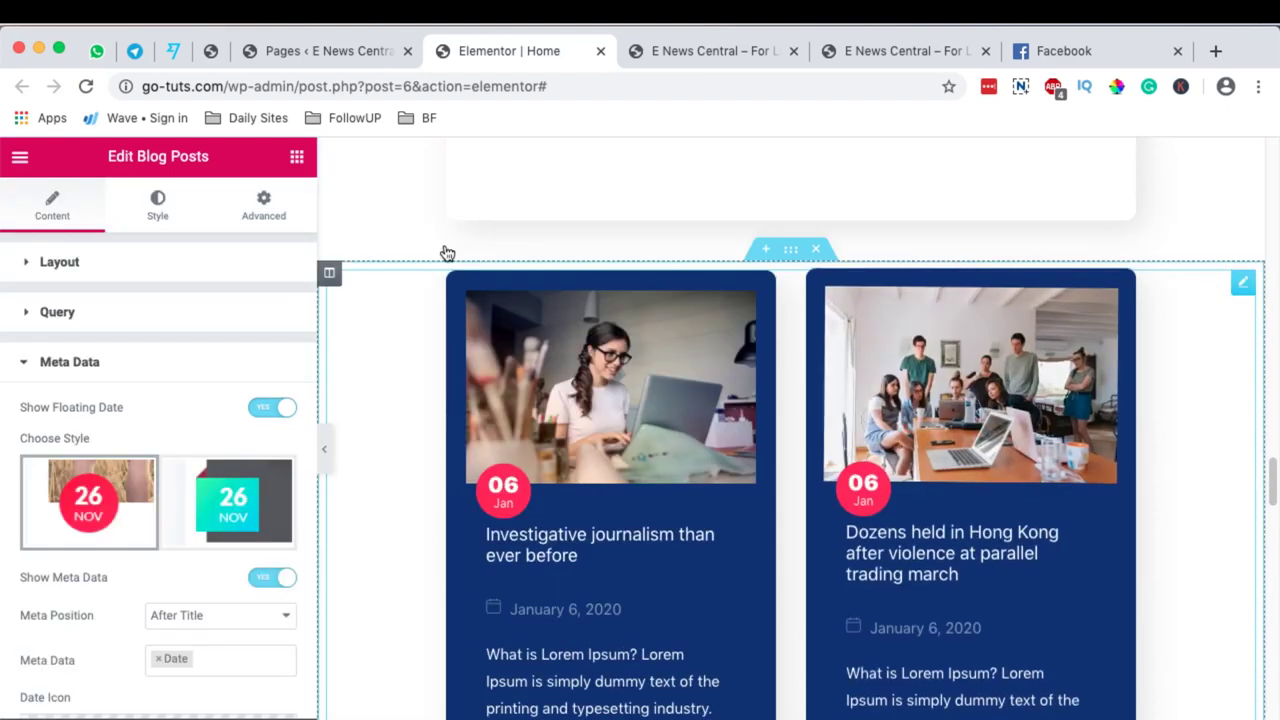
{"action": "left_click", "coordinate": [59, 262]}
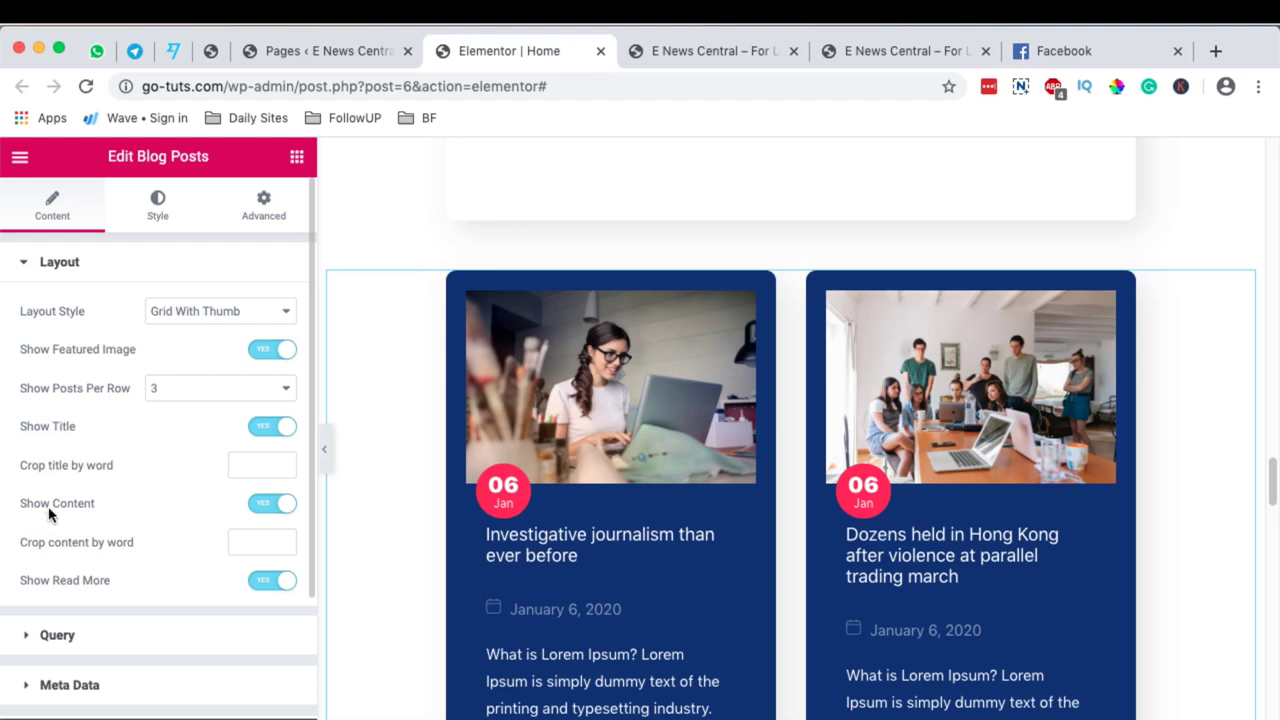
{"action": "left_click", "coordinate": [266, 504]}
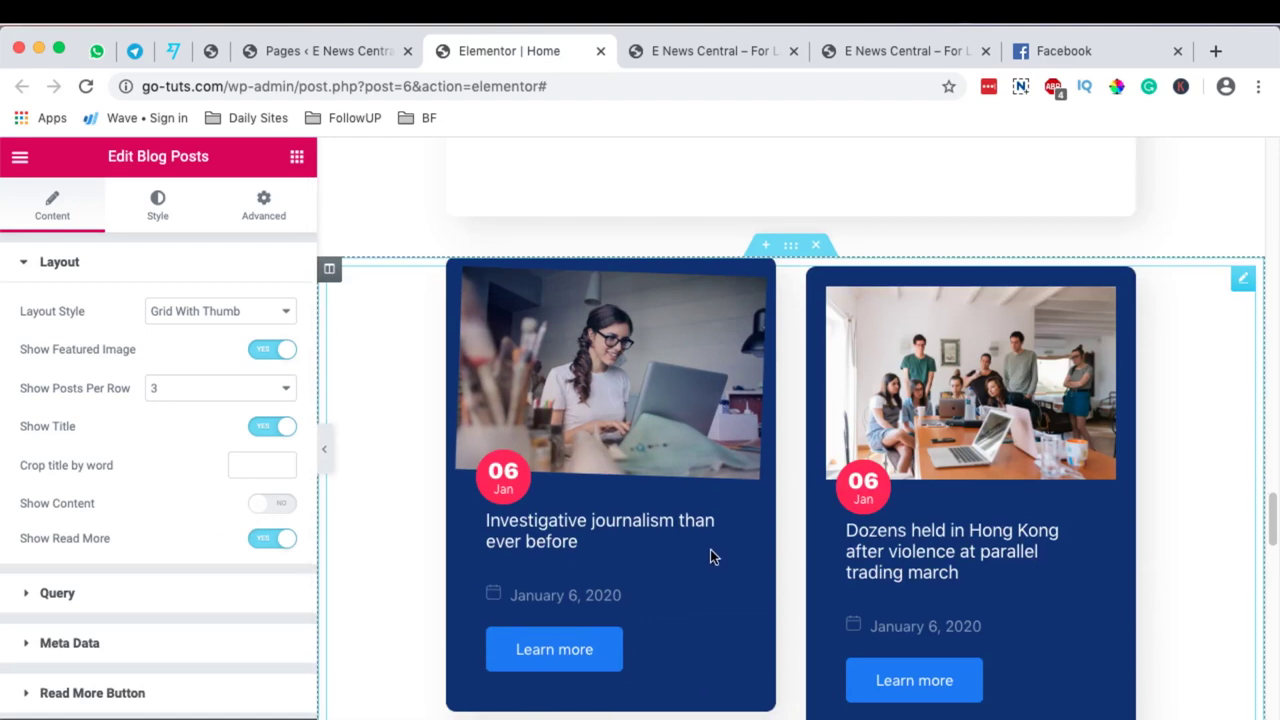
{"action": "scroll", "coordinate": [709, 557], "scroll_direction": "down", "scroll_amount": 3}
{"action": "scroll", "coordinate": [526, 403], "scroll_direction": "down", "scroll_amount": 12}
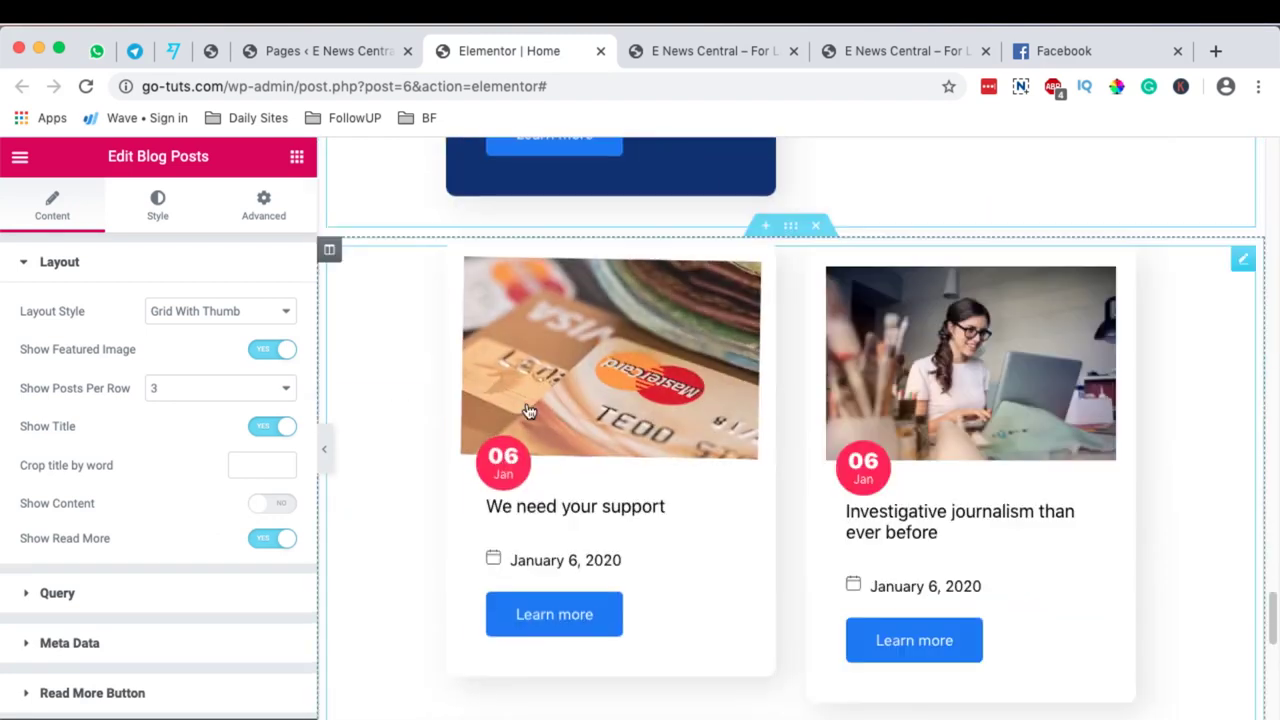
Give the new post cards' wrapper a classic background in white, #FFFFFF
{"action": "scroll", "coordinate": [622, 553], "scroll_direction": "up", "scroll_amount": 10}
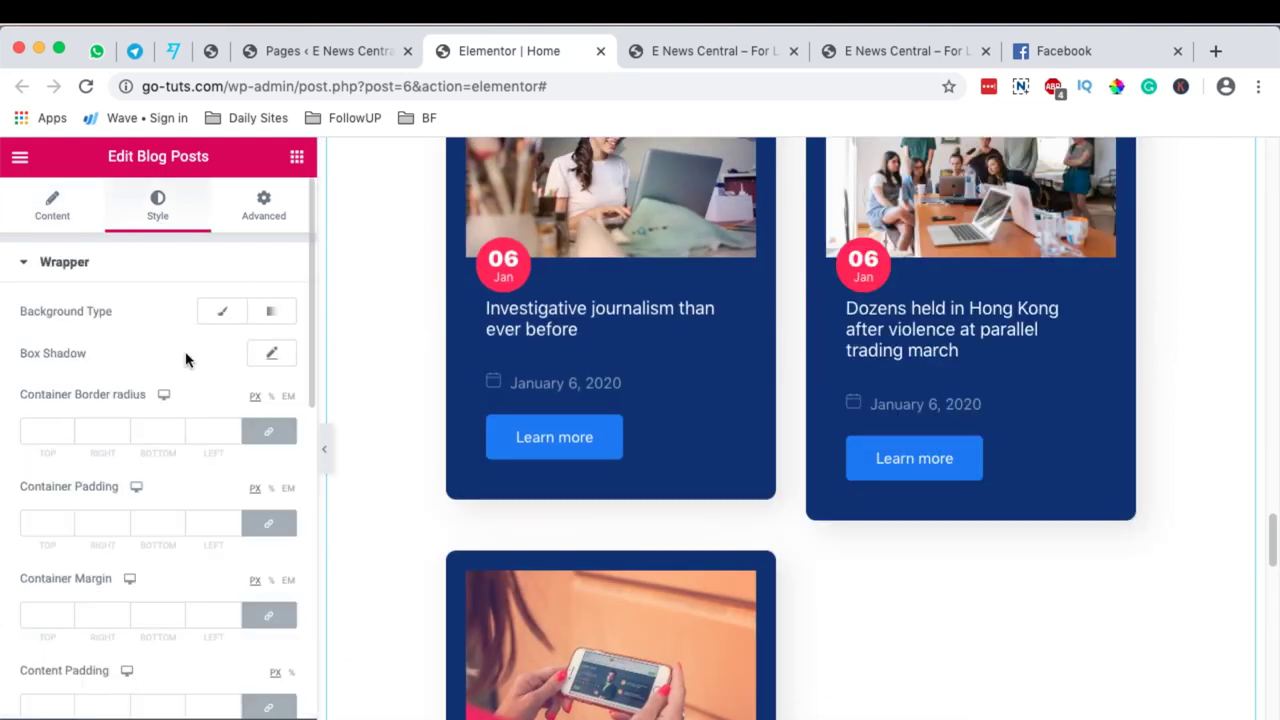
{"action": "left_click", "coordinate": [221, 317]}
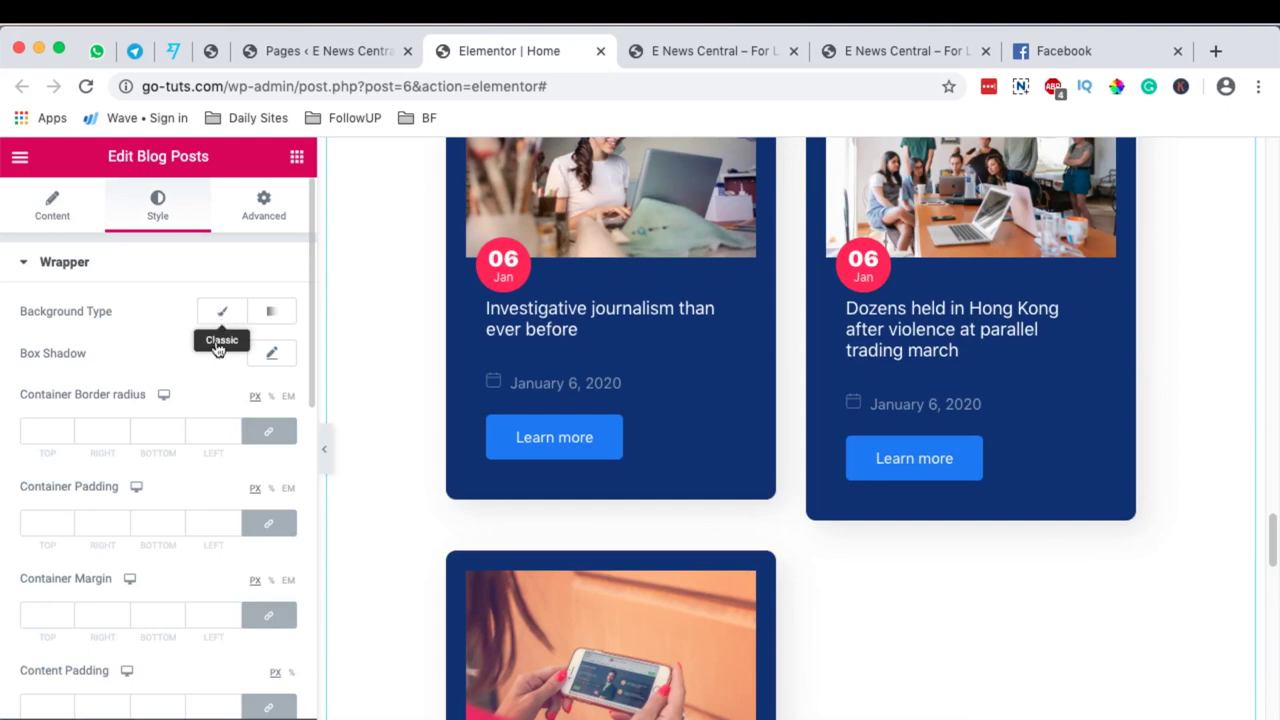
{"action": "left_click", "coordinate": [259, 354]}
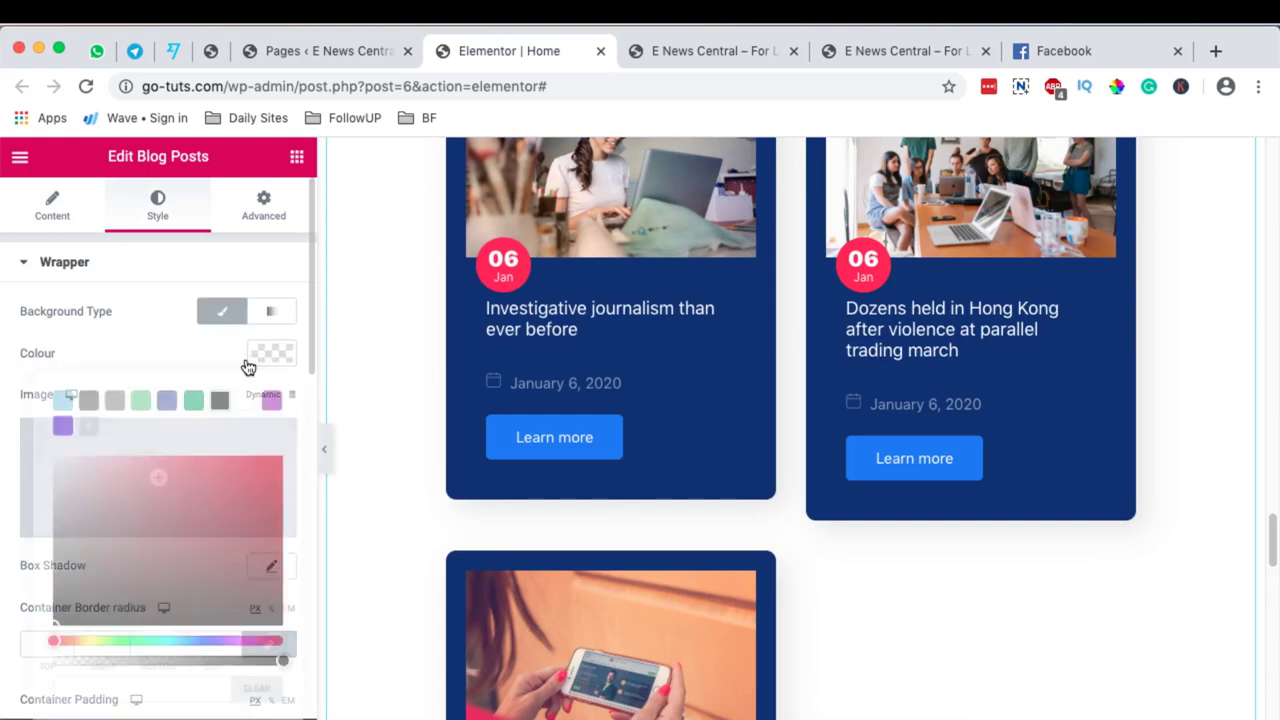
{"action": "left_click", "coordinate": [248, 402]}
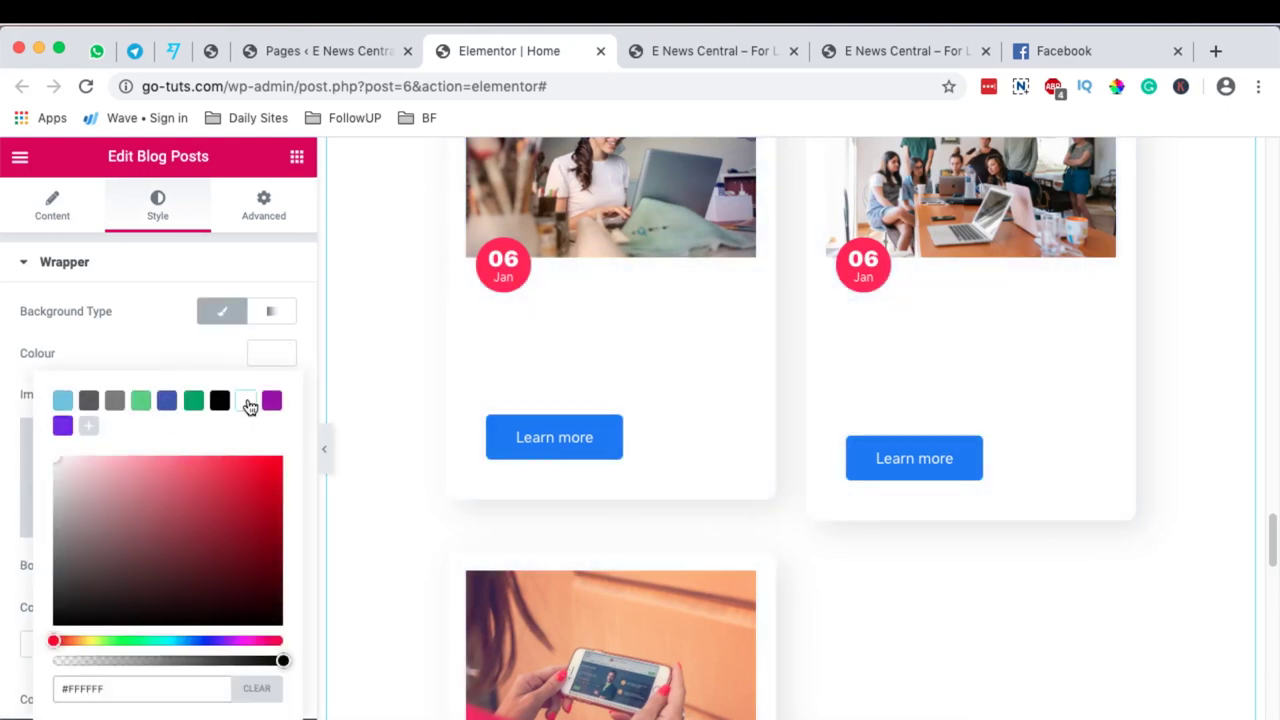
{"action": "left_click", "coordinate": [272, 353]}
Set the normal color of the new post cards' meta text to black, #000000
{"action": "left_click", "coordinate": [138, 262]}
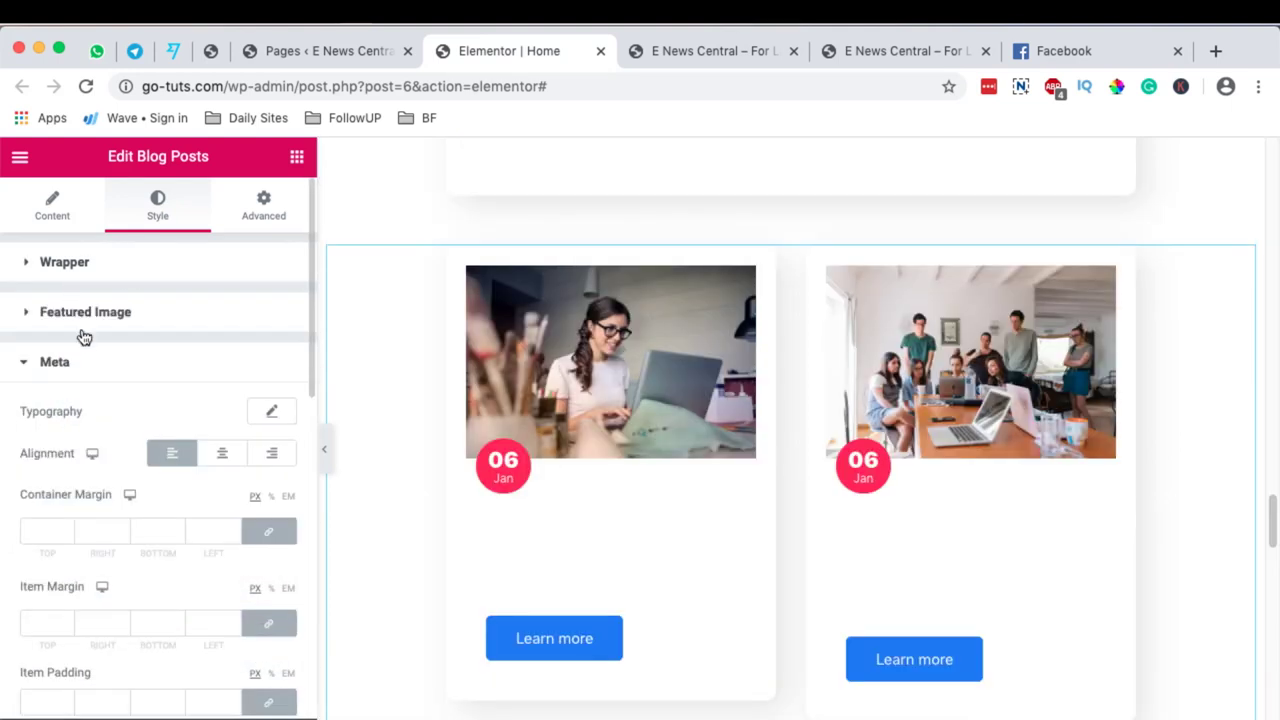
{"action": "scroll", "coordinate": [223, 477], "scroll_direction": "down", "scroll_amount": 5}
{"action": "left_click", "coordinate": [271, 490]}
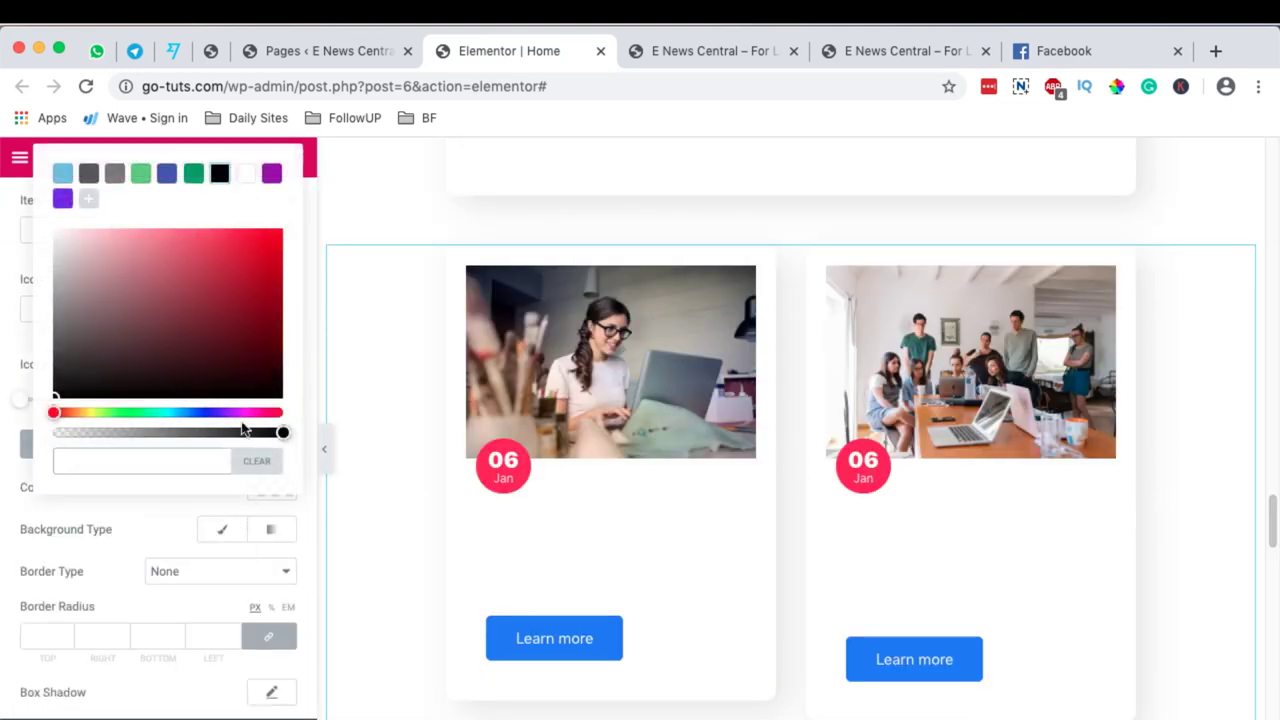
{"action": "left_click", "coordinate": [218, 175]}
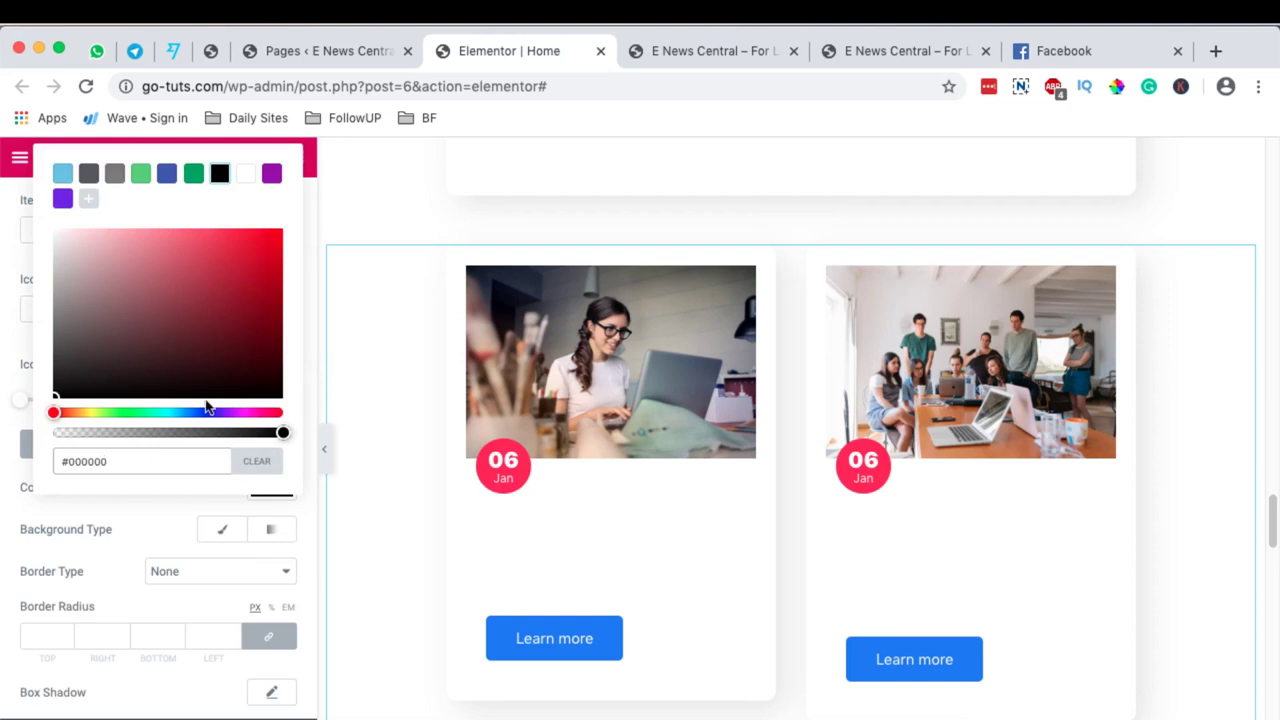
{"action": "left_click_drag", "start_coordinate": [278, 434], "coordinate": [312, 444]}
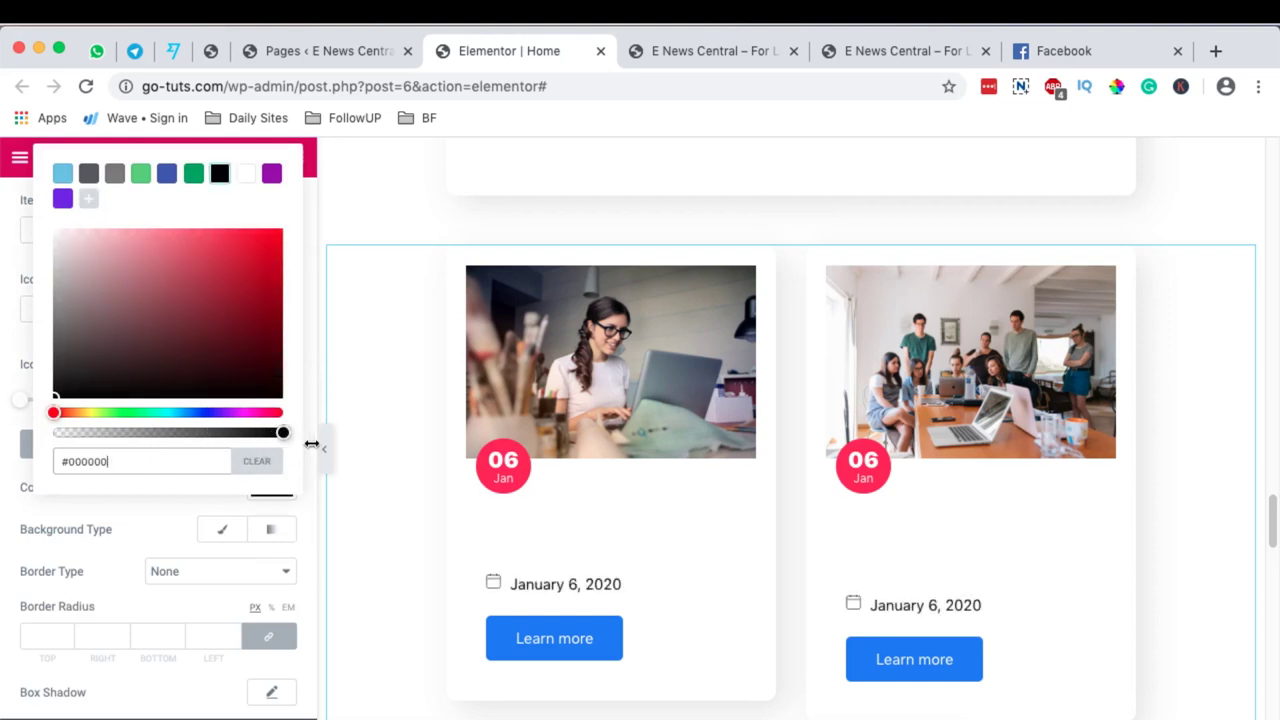
{"action": "left_click", "coordinate": [62, 396]}
{"action": "left_click_drag", "start_coordinate": [15, 420], "coordinate": [200, 424]}
{"action": "left_click", "coordinate": [157, 513]}
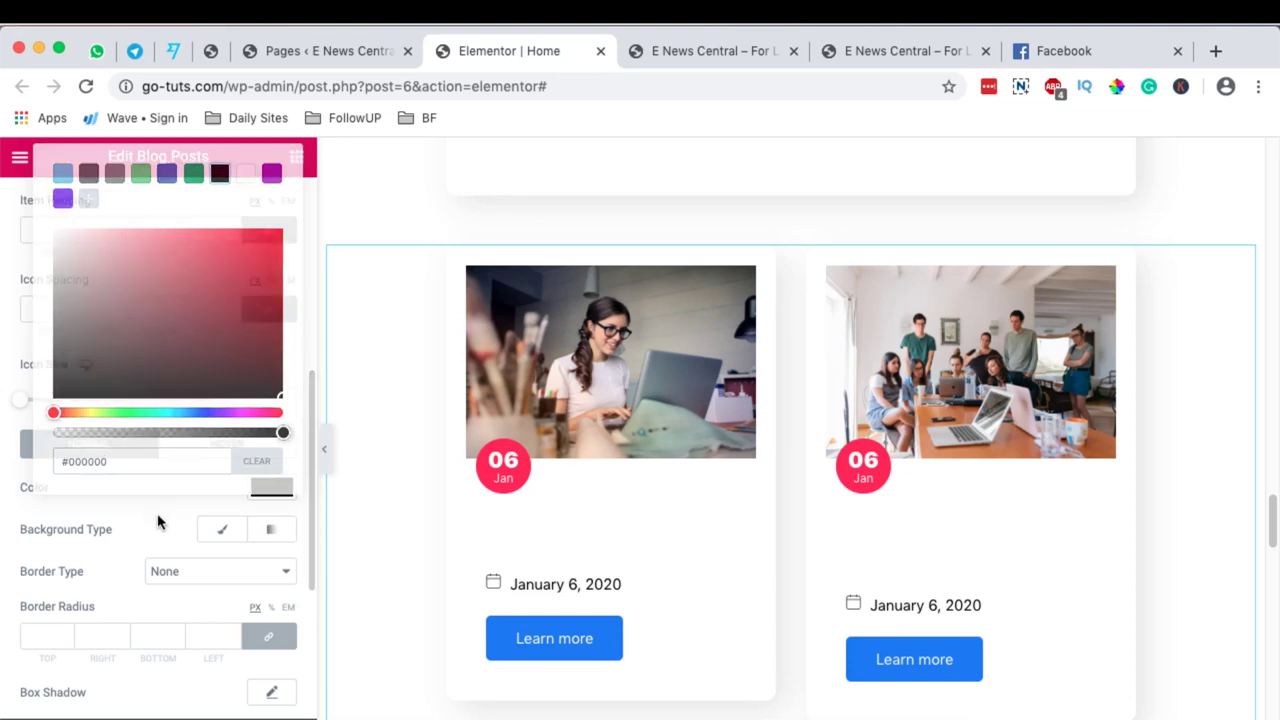
Set the normal color of the new post cards' titles to black
{"action": "scroll", "coordinate": [214, 505], "scroll_direction": "down", "scroll_amount": 5}
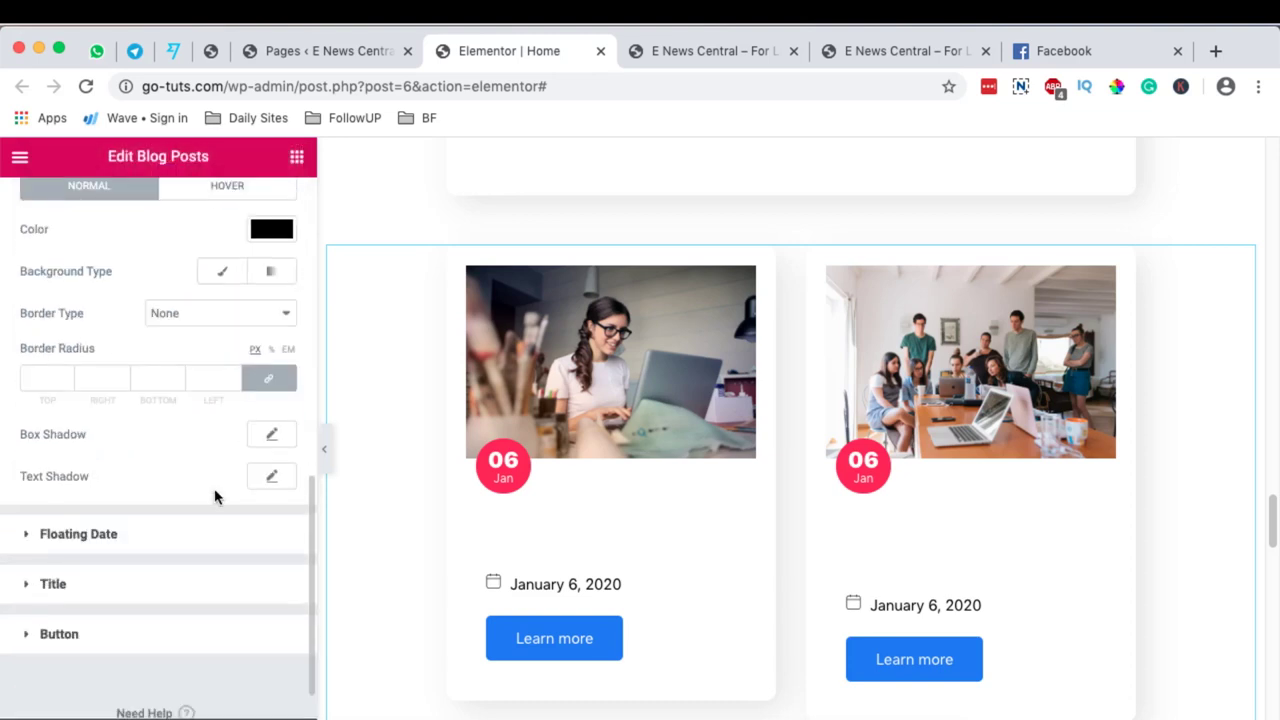
{"action": "left_click", "coordinate": [125, 578]}
{"action": "scroll", "coordinate": [257, 514], "scroll_direction": "down", "scroll_amount": 3}
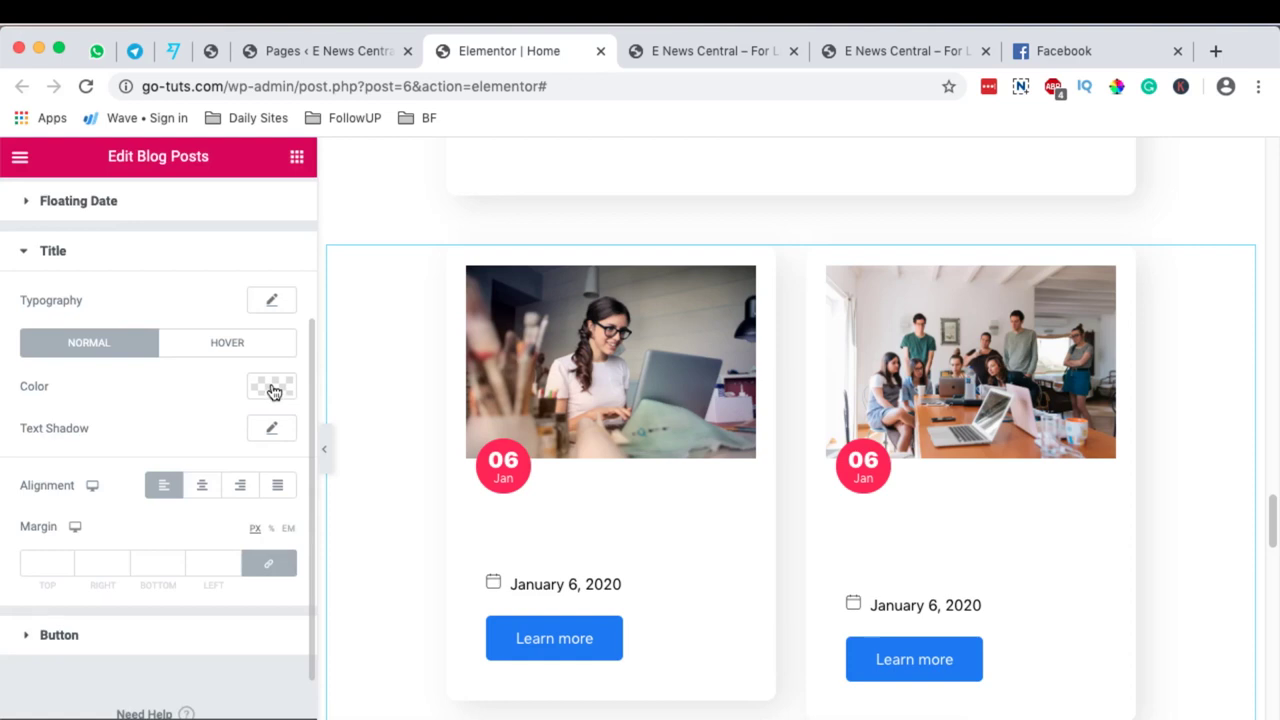
{"action": "left_click", "coordinate": [272, 388]}
{"action": "left_click", "coordinate": [219, 435]}
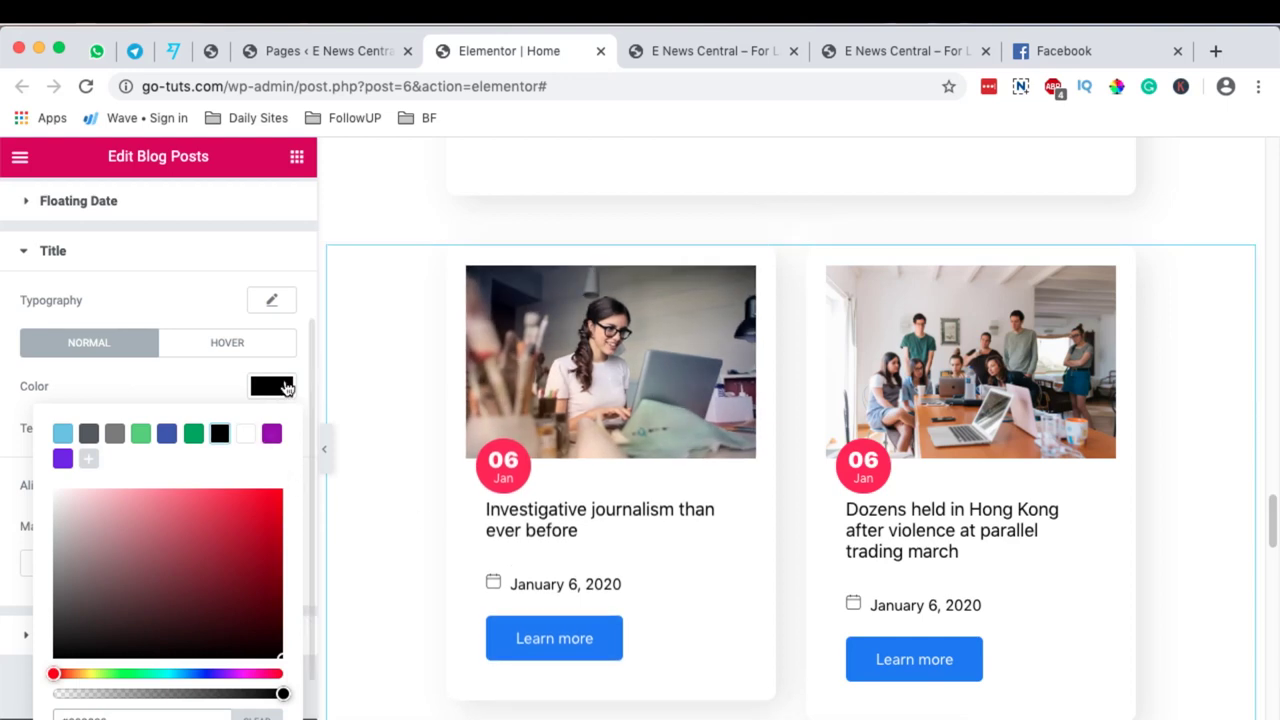
{"action": "left_click", "coordinate": [651, 598]}
Compare the new card section with the existing one below it, previewing the page at full width with the editing panel hidden
{"action": "scroll", "coordinate": [651, 598], "scroll_direction": "down", "scroll_amount": 7}
{"action": "scroll", "coordinate": [651, 598], "scroll_direction": "down", "scroll_amount": 4}
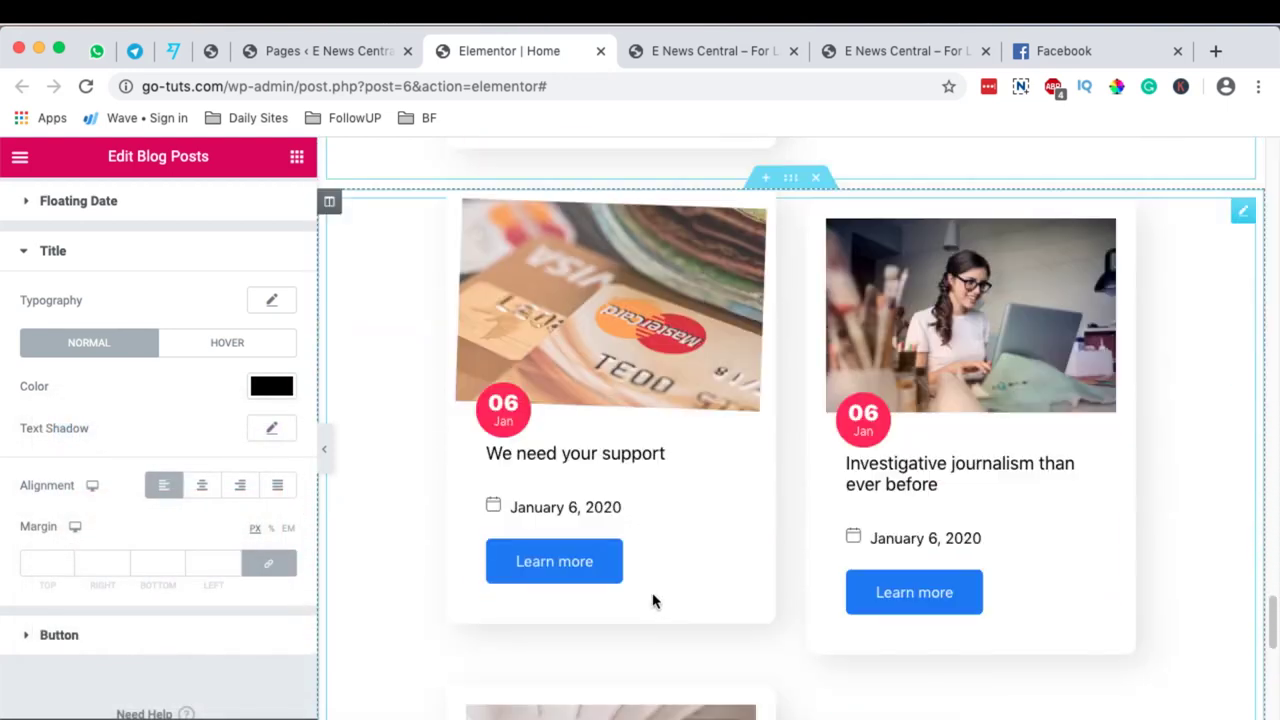
{"action": "scroll", "coordinate": [654, 600], "scroll_direction": "up", "scroll_amount": 2}
{"action": "scroll", "coordinate": [654, 600], "scroll_direction": "down", "scroll_amount": 1}
{"action": "scroll", "coordinate": [656, 598], "scroll_direction": "up", "scroll_amount": 8}
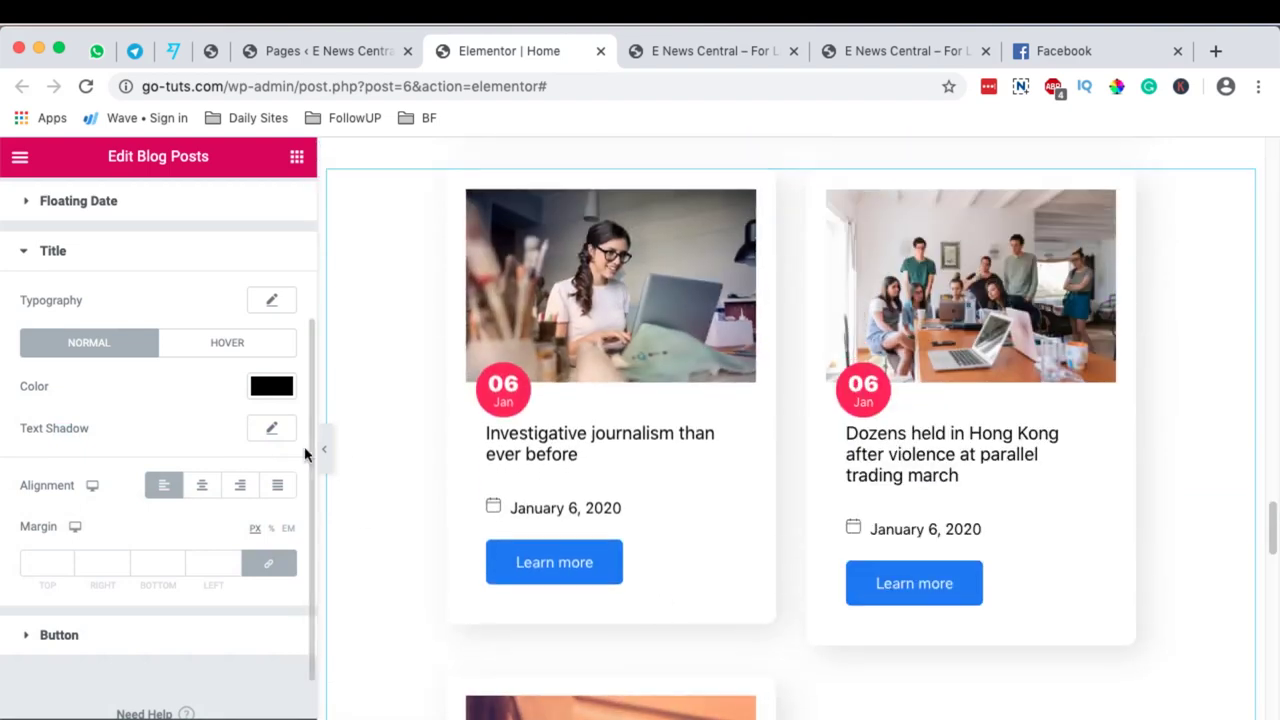
{"action": "left_click", "coordinate": [322, 449]}
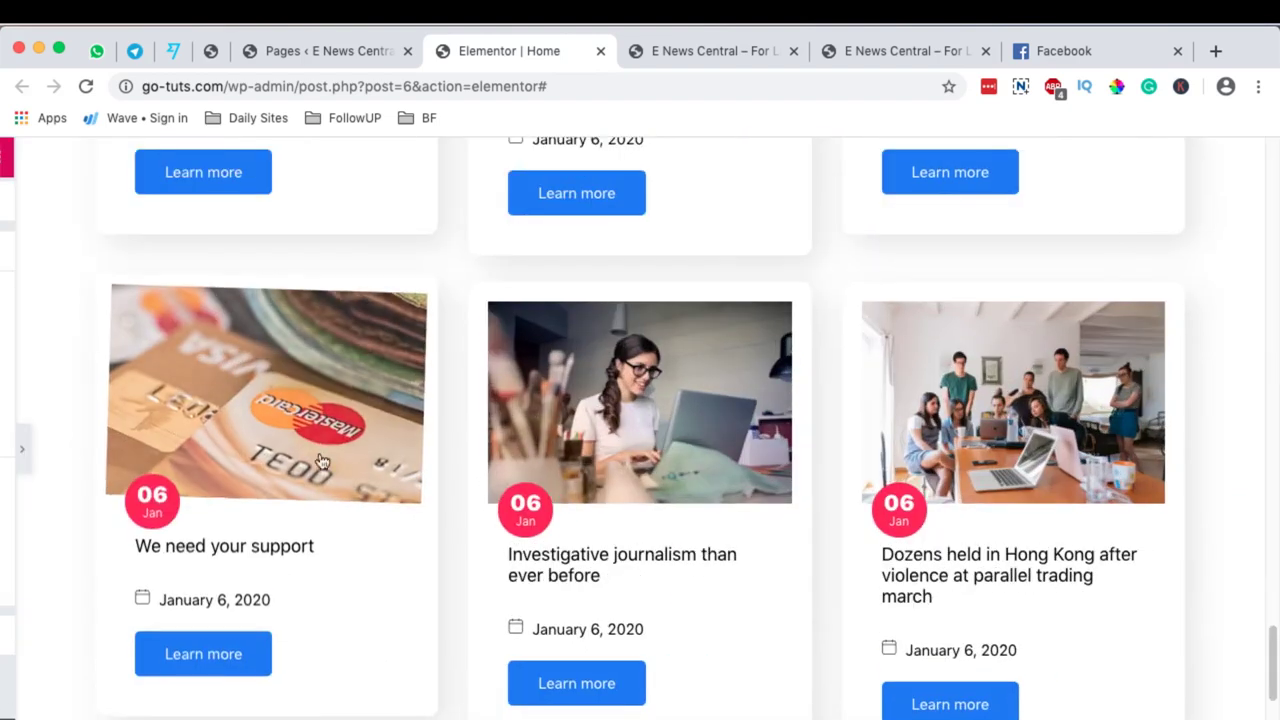
{"action": "scroll", "coordinate": [647, 480], "scroll_direction": "down", "scroll_amount": 5}
{"action": "scroll", "coordinate": [632, 310], "scroll_direction": "up", "scroll_amount": 1}
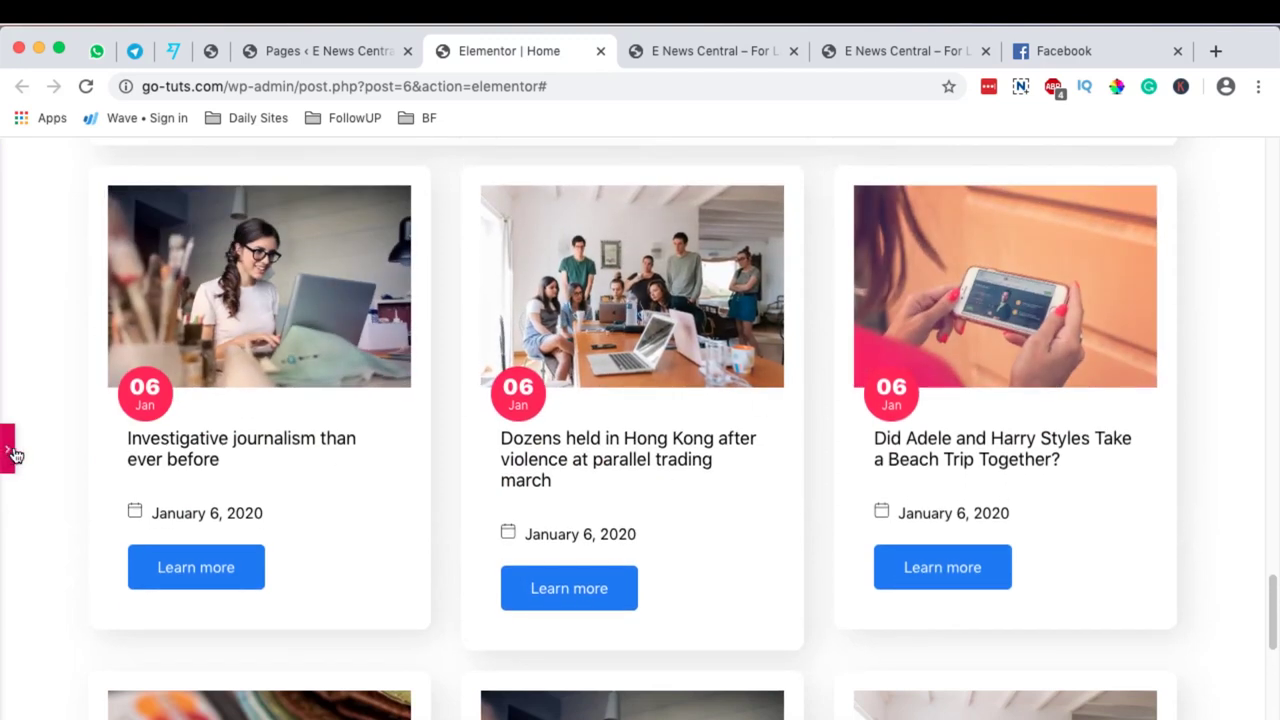
{"action": "left_click", "coordinate": [10, 452]}
Delete the newly built Grid With Thumb section, keeping the existing card section beneath the Block layout section
{"action": "scroll", "coordinate": [697, 543], "scroll_direction": "down", "scroll_amount": 4}
{"action": "scroll", "coordinate": [814, 500], "scroll_direction": "down", "scroll_amount": 5}
{"action": "scroll", "coordinate": [814, 500], "scroll_direction": "up", "scroll_amount": 5}
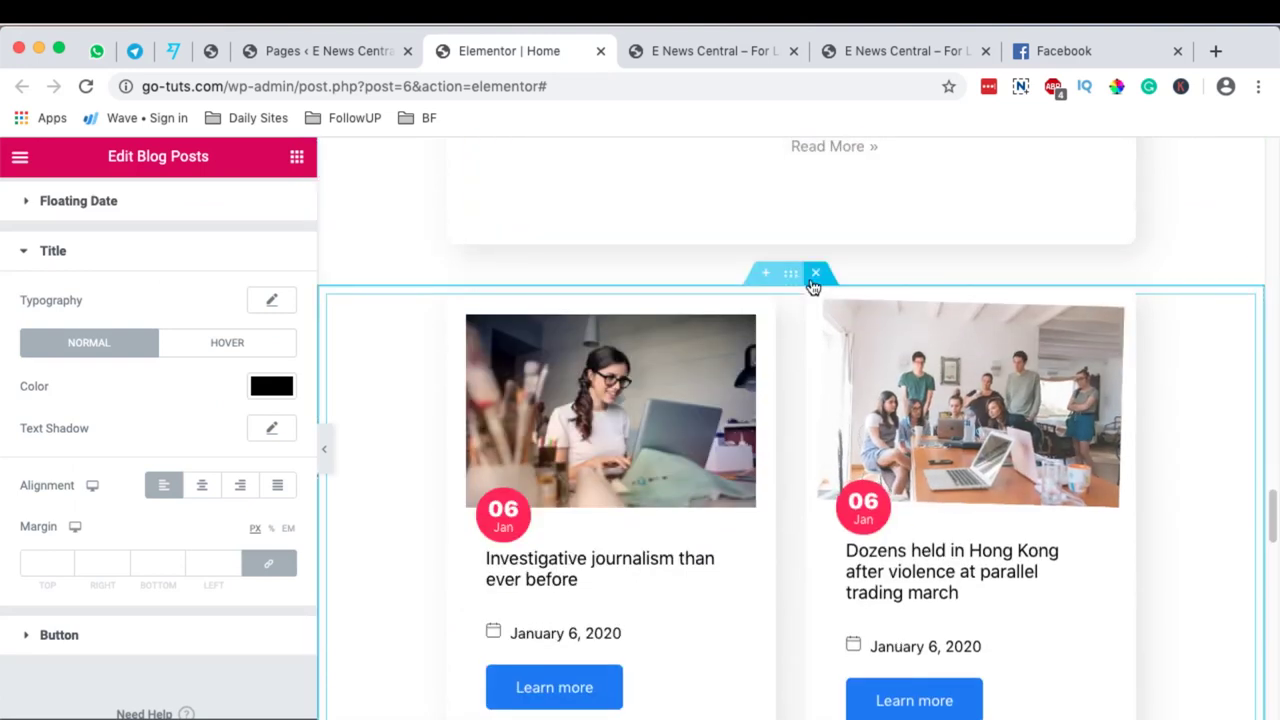
{"action": "key", "text": "ctrl+z"}
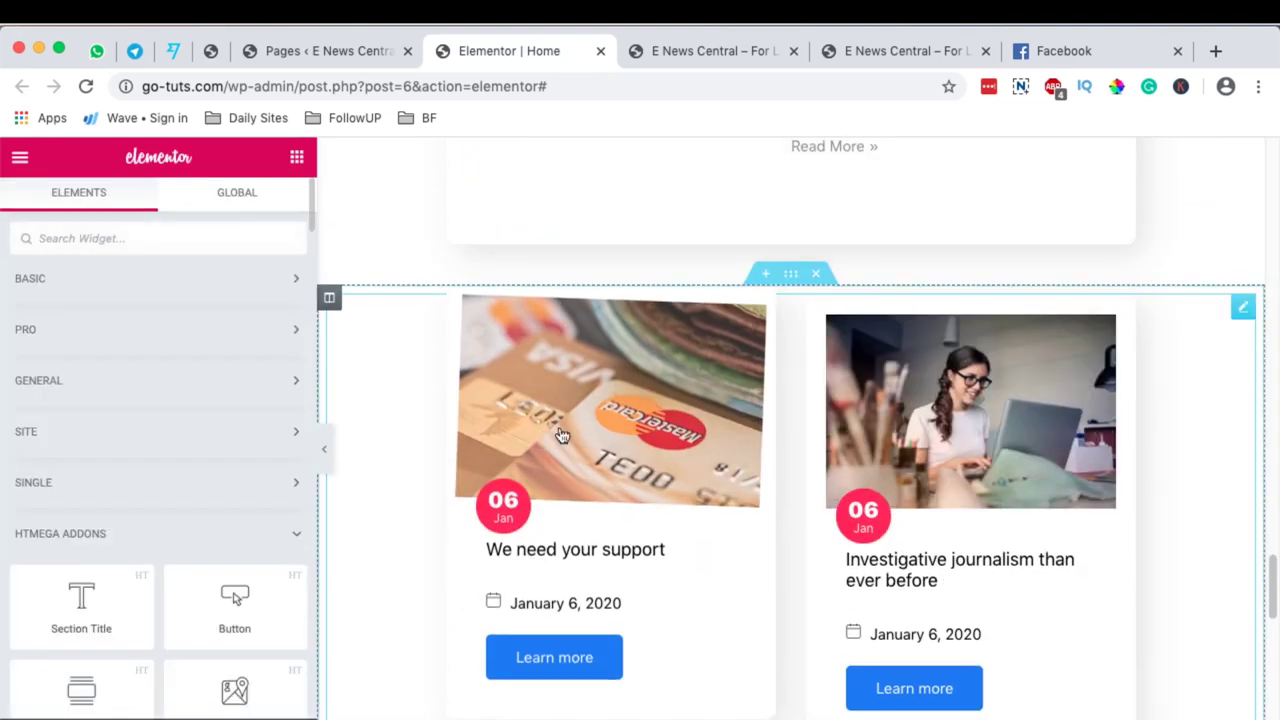
{"action": "scroll", "coordinate": [712, 447], "scroll_direction": "down", "scroll_amount": 3}
{"action": "scroll", "coordinate": [715, 446], "scroll_direction": "up", "scroll_amount": 10}
{"action": "scroll", "coordinate": [715, 446], "scroll_direction": "down", "scroll_amount": 12}
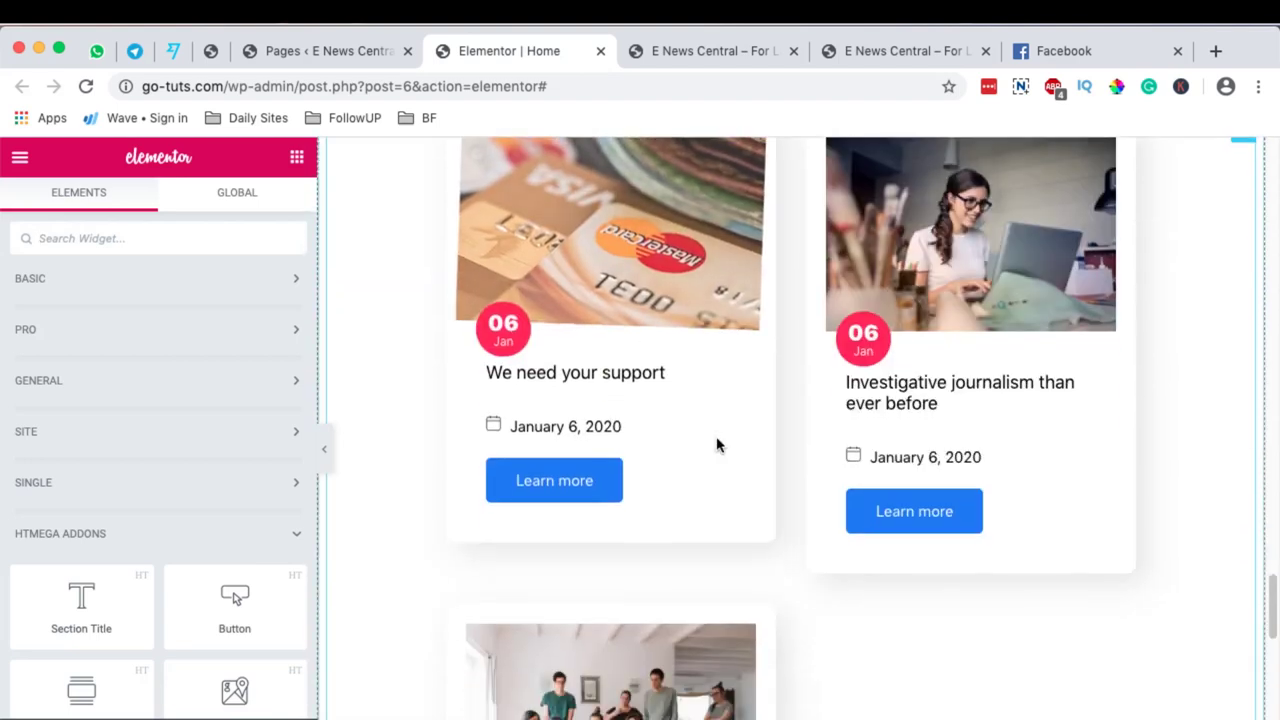
Switch to the live home page, reload it and review its Block layout and thumbnail card sections
{"action": "left_click", "coordinate": [734, 54]}
{"action": "scroll", "coordinate": [750, 380], "scroll_direction": "down", "scroll_amount": 5}
{"action": "scroll", "coordinate": [762, 395], "scroll_direction": "up", "scroll_amount": 5}
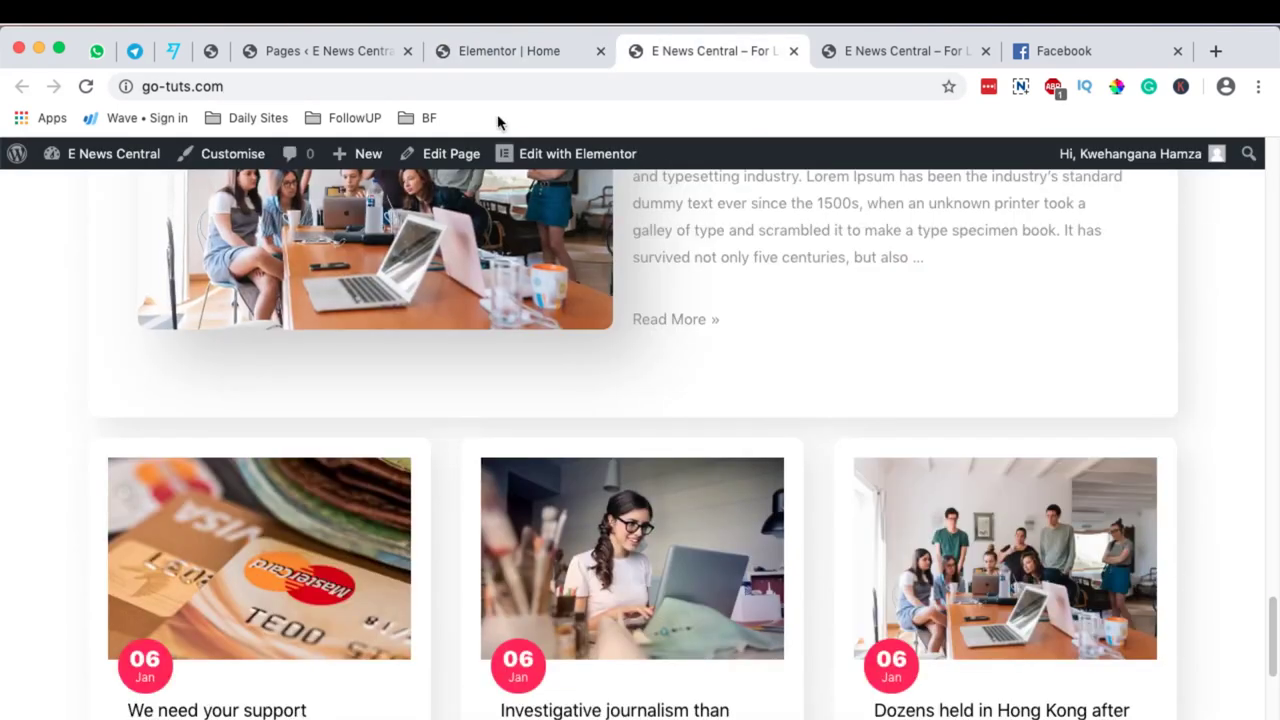
{"action": "left_click", "coordinate": [488, 52]}
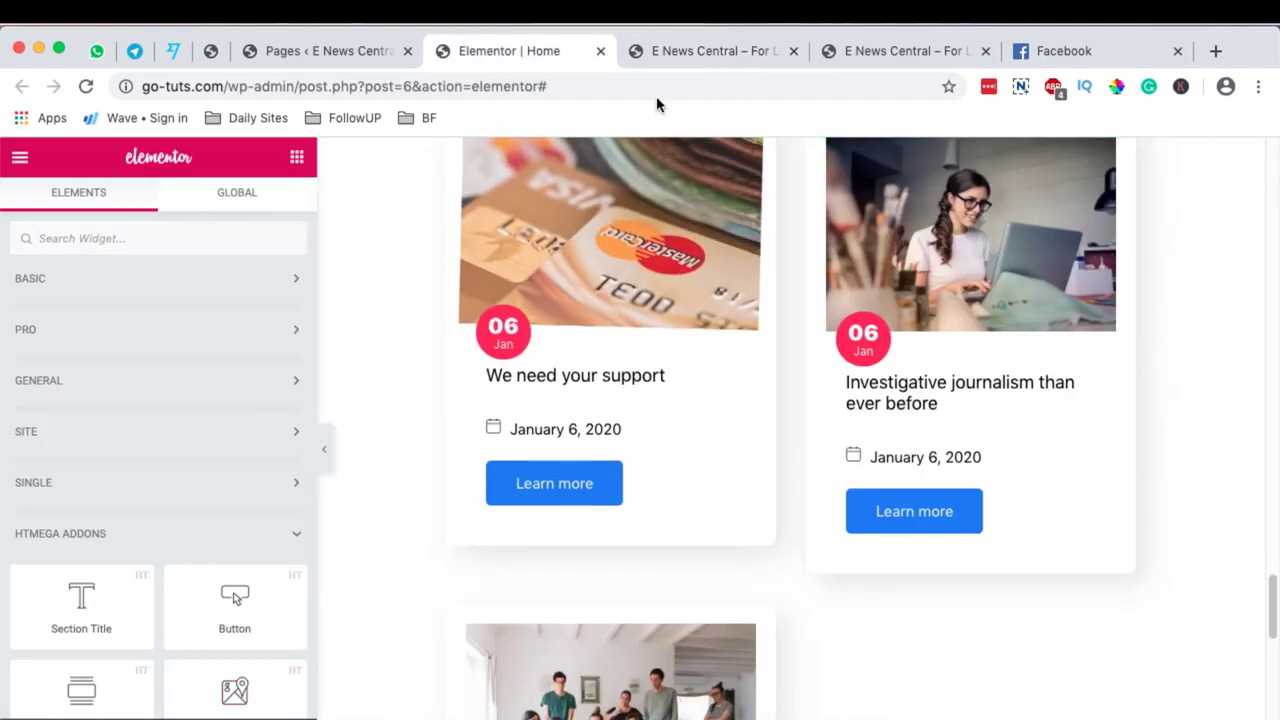
{"action": "left_click", "coordinate": [670, 58]}
{"action": "left_click", "coordinate": [86, 86]}
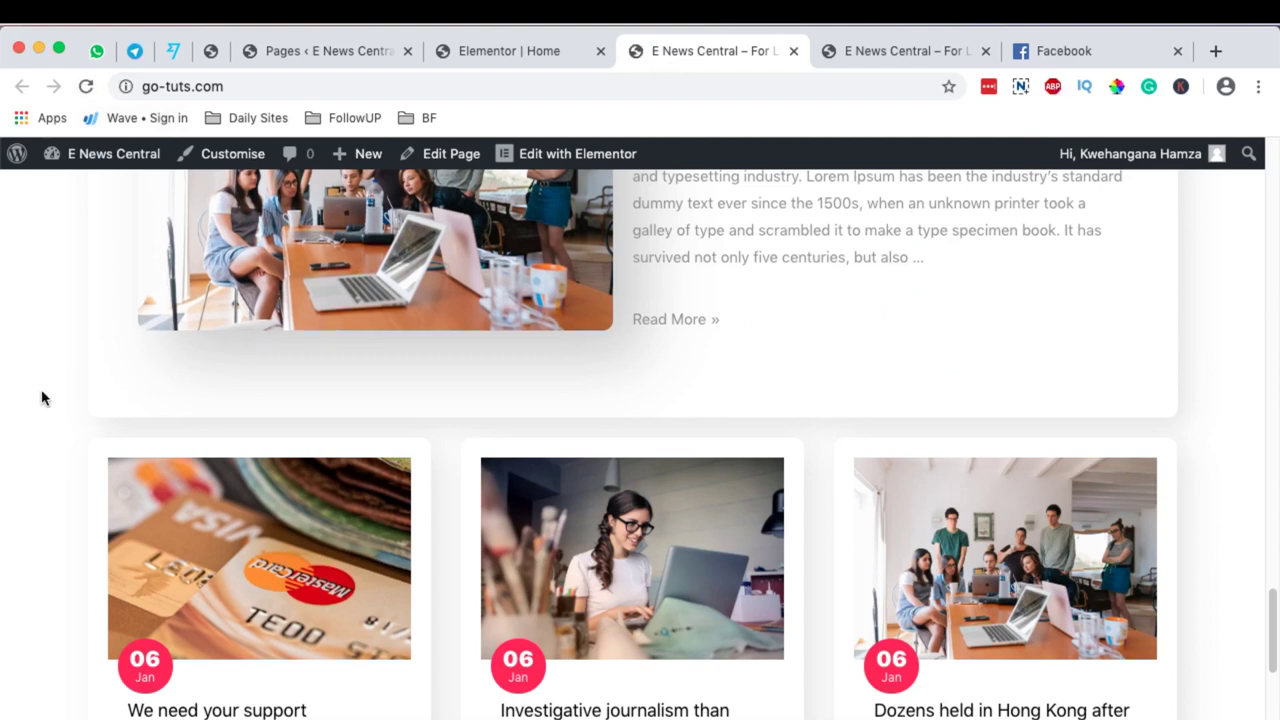
{"action": "scroll", "coordinate": [53, 418], "scroll_direction": "up", "scroll_amount": 5}
{"action": "scroll", "coordinate": [53, 418], "scroll_direction": "down", "scroll_amount": 7}
{"action": "scroll", "coordinate": [53, 411], "scroll_direction": "down", "scroll_amount": 3}
{"action": "scroll", "coordinate": [53, 410], "scroll_direction": "up", "scroll_amount": 10}
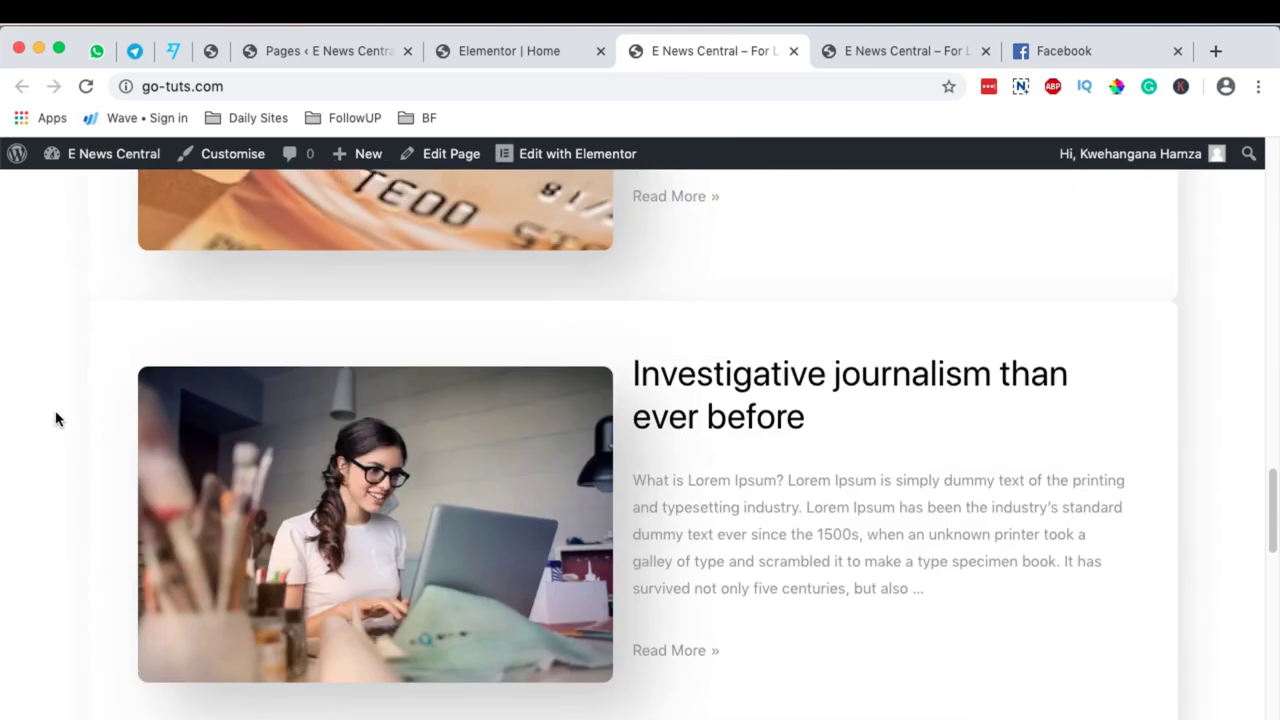